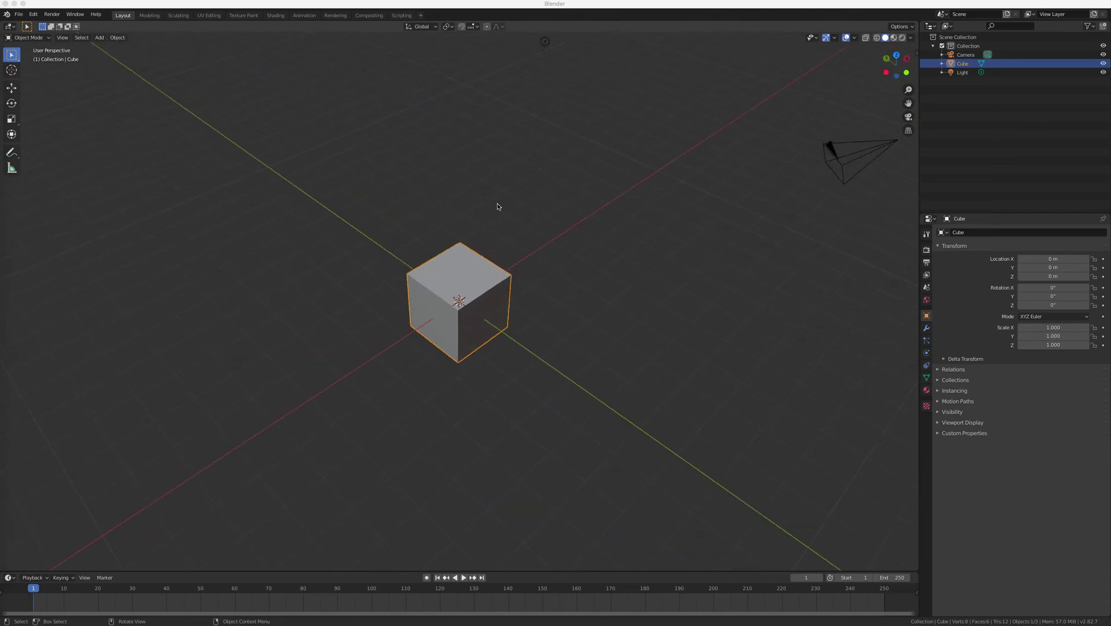
Step: Switch to the Modeling workspace with face selection and lower the cube's top face along the Z axis
scroll(497, 284, left, 10)
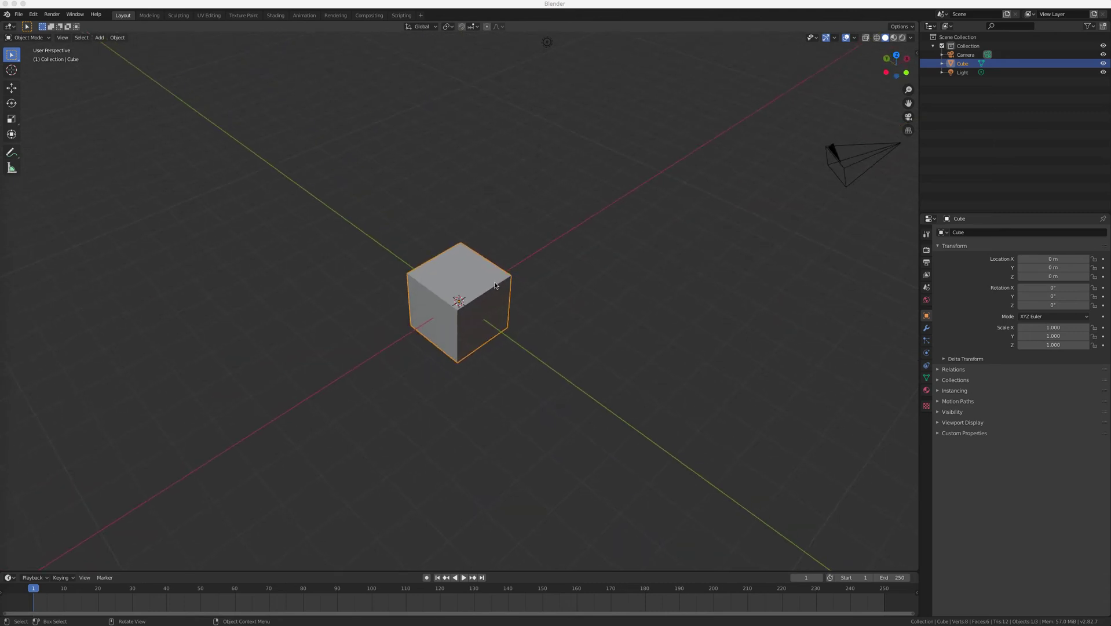
scroll(500, 281, down, 5)
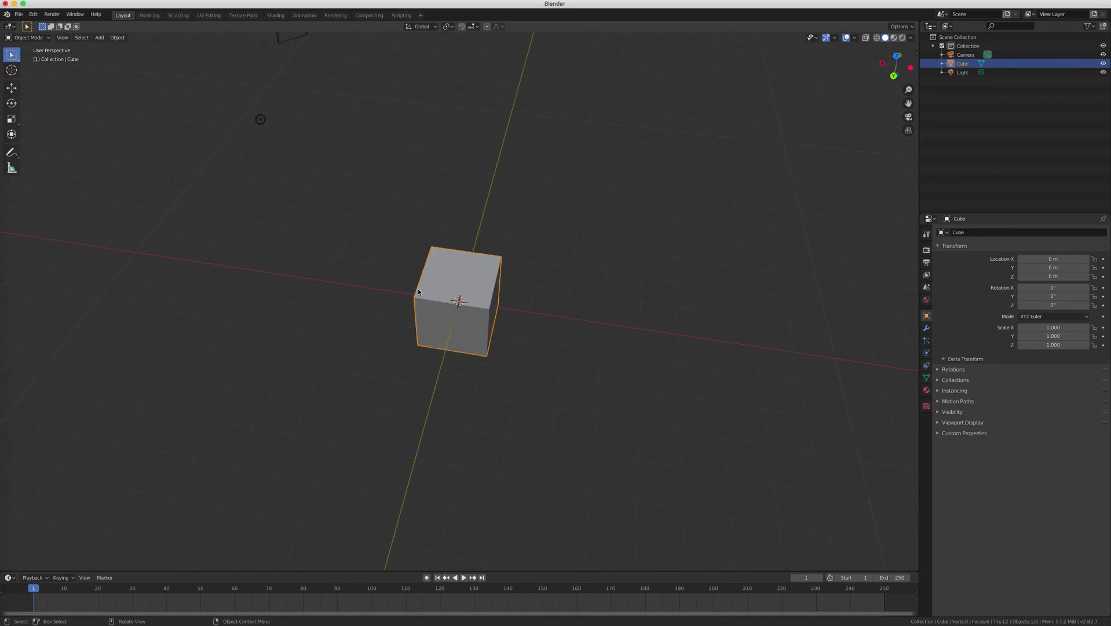
click(150, 16)
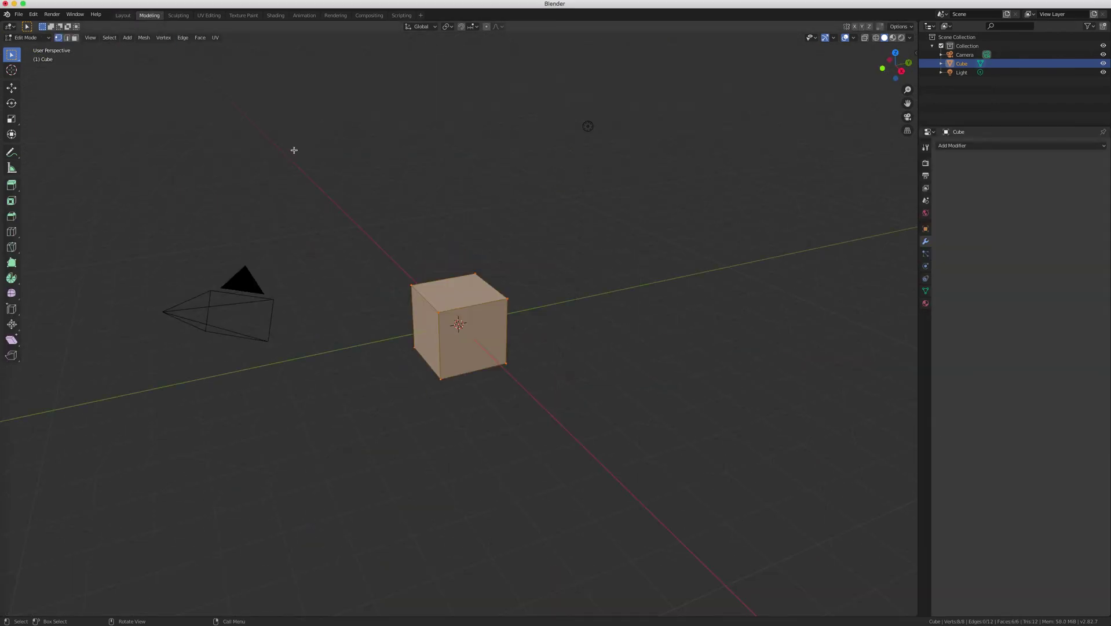
click(75, 38)
click(479, 292)
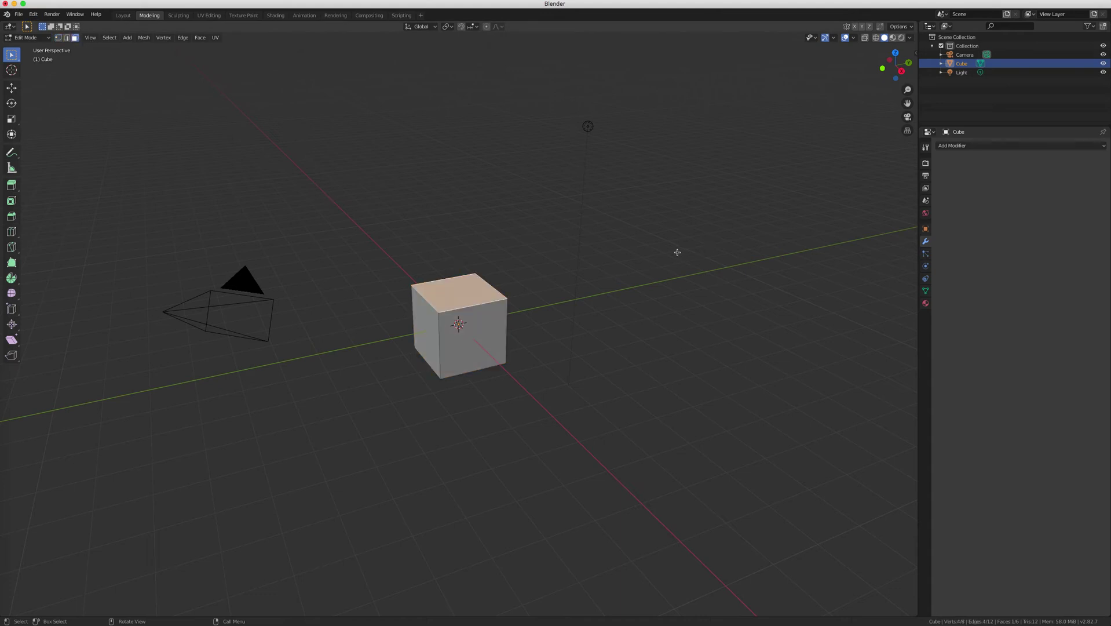
key(g)
key(z)
click(637, 296)
Step: Tilt the cube's top face by rotating it about 11° around the X axis
key(r)
key(y)
key(x)
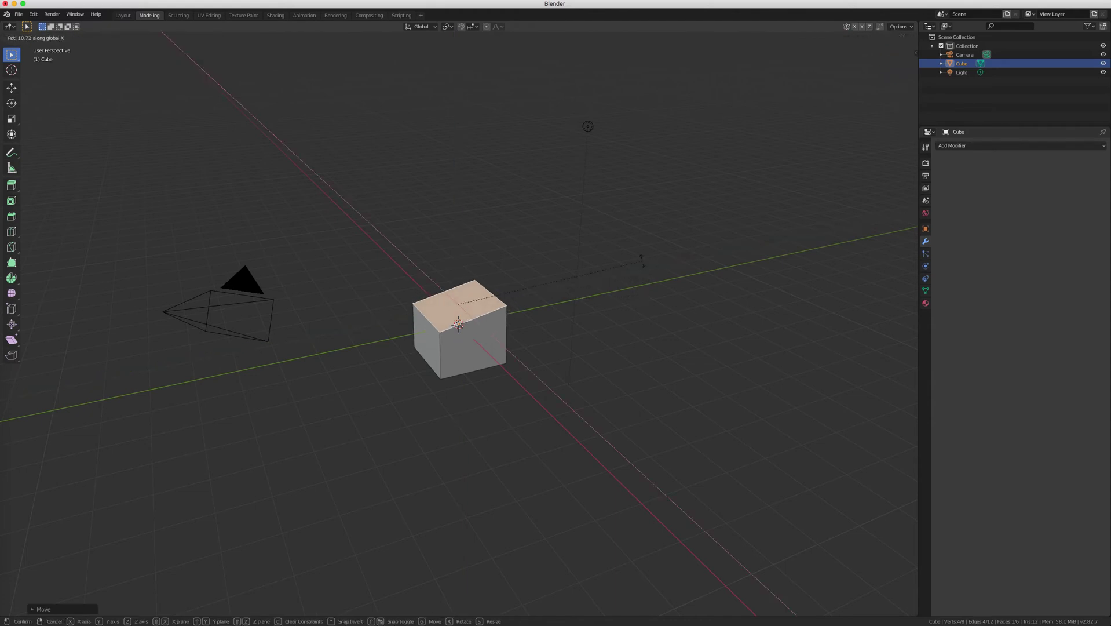
click(641, 260)
Step: In the right orthographic view, extrude the tilted top face upward and scale the new face to about 0.37
scroll(643, 256, down, 10)
scroll(643, 253, left, 15)
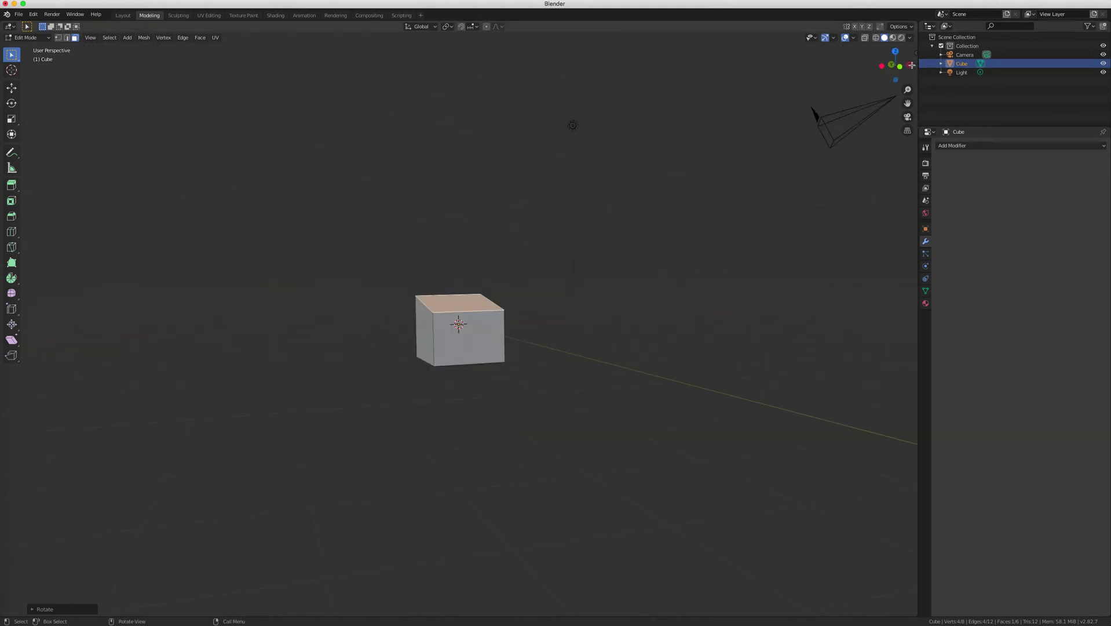
click(910, 65)
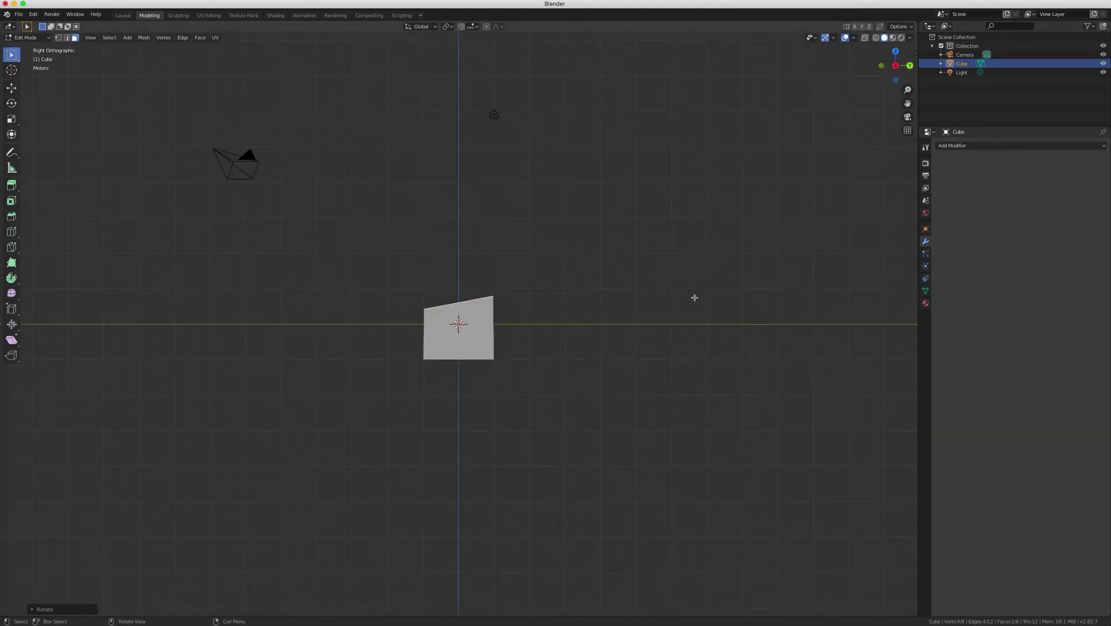
key(e)
click(681, 284)
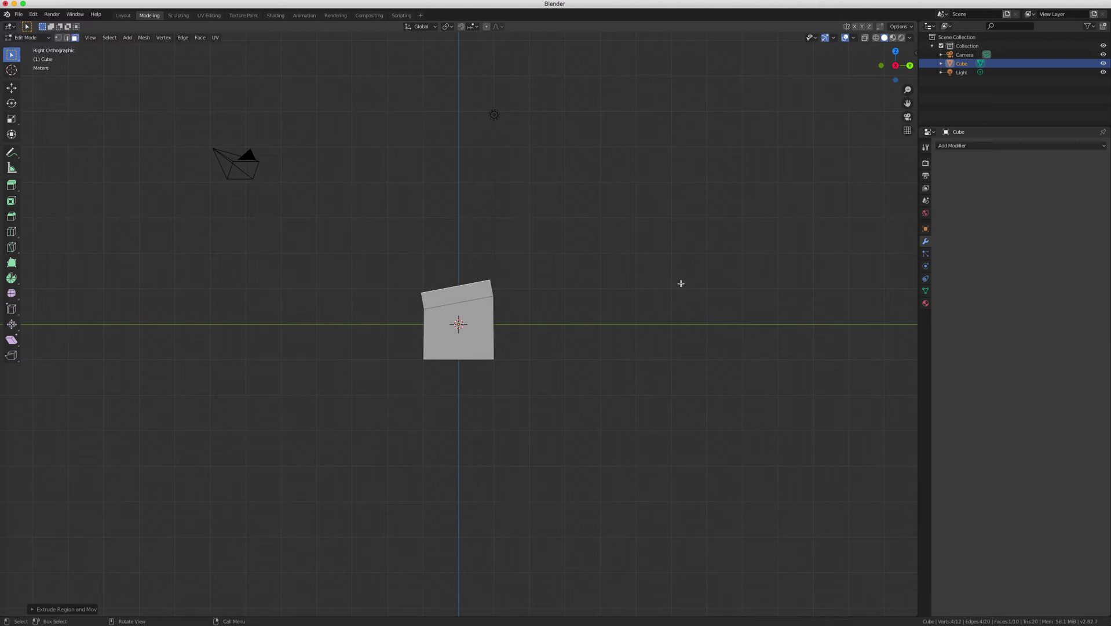
key(s)
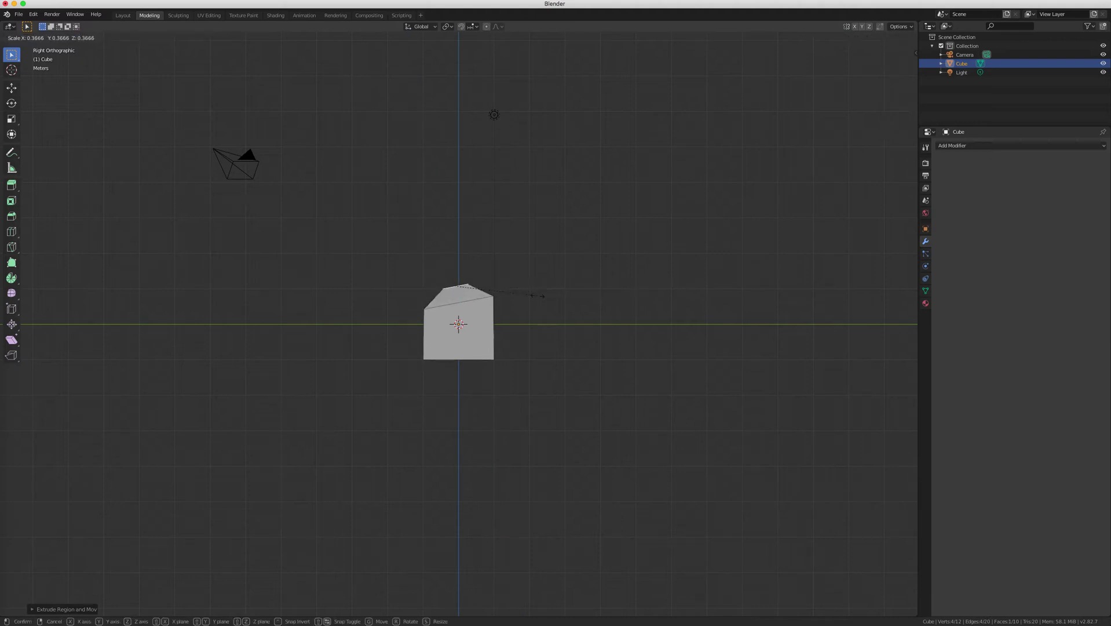
click(539, 294)
Step: Rotate the small extruded top face about -27° around the X axis
key(r)
key(x)
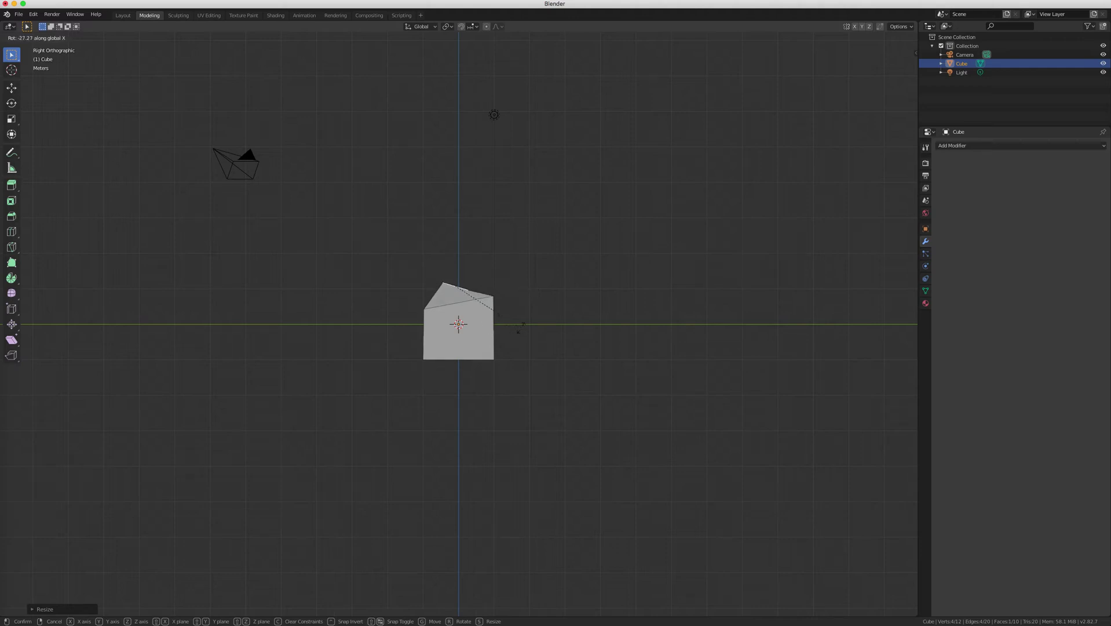
click(521, 326)
Step: Inset the side face beneath the roof's higher edge, on the positive Y side, by about 0.4
scroll(521, 329, down, 10)
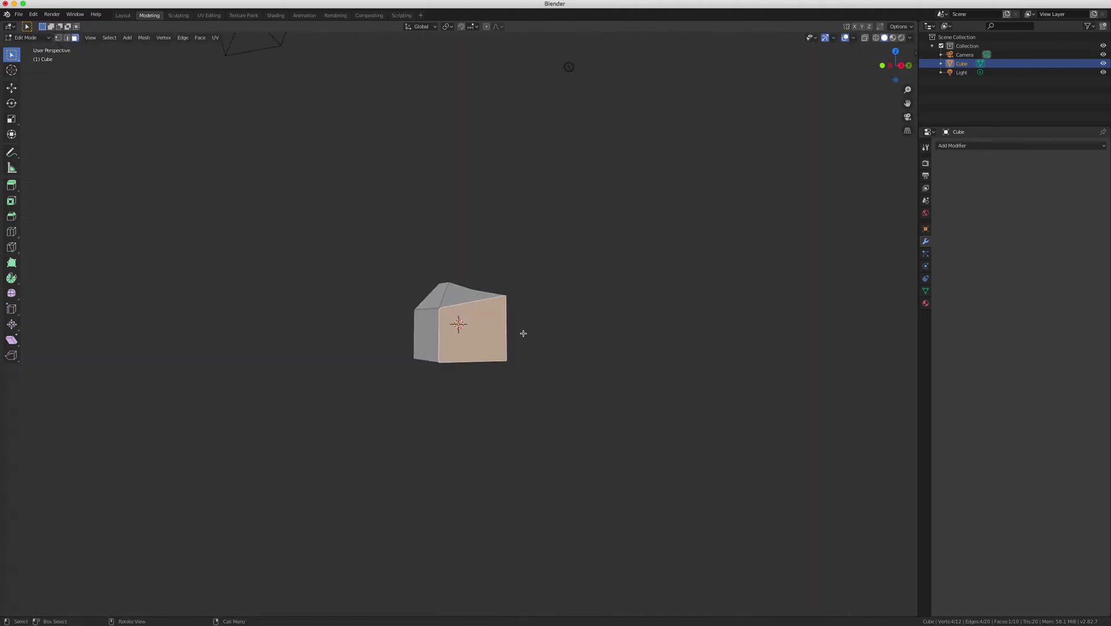
scroll(522, 332, down, 8)
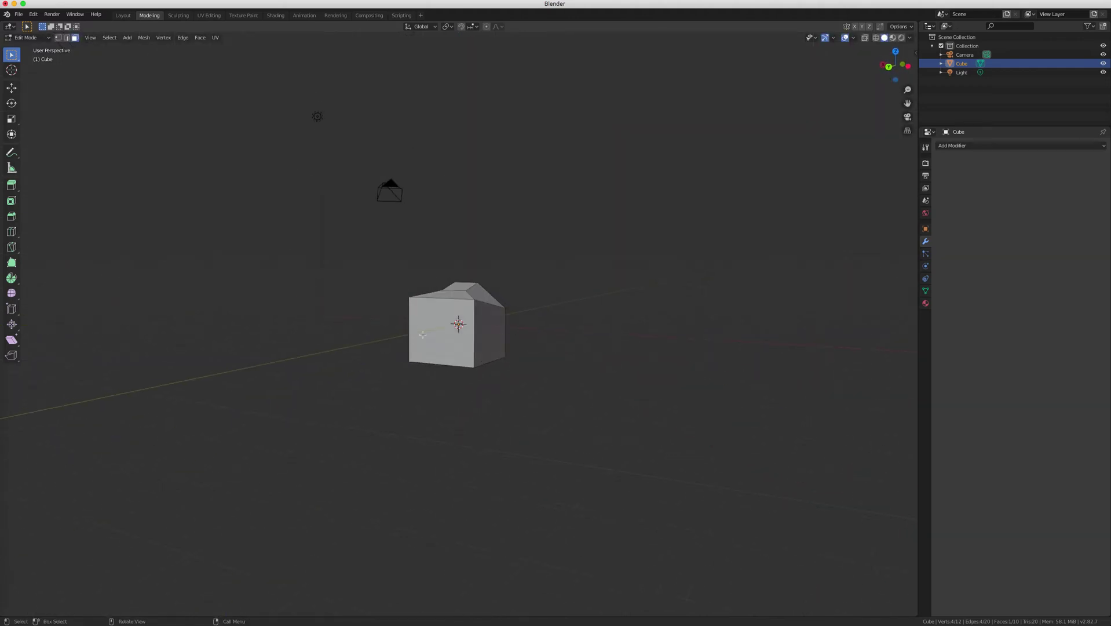
key(i)
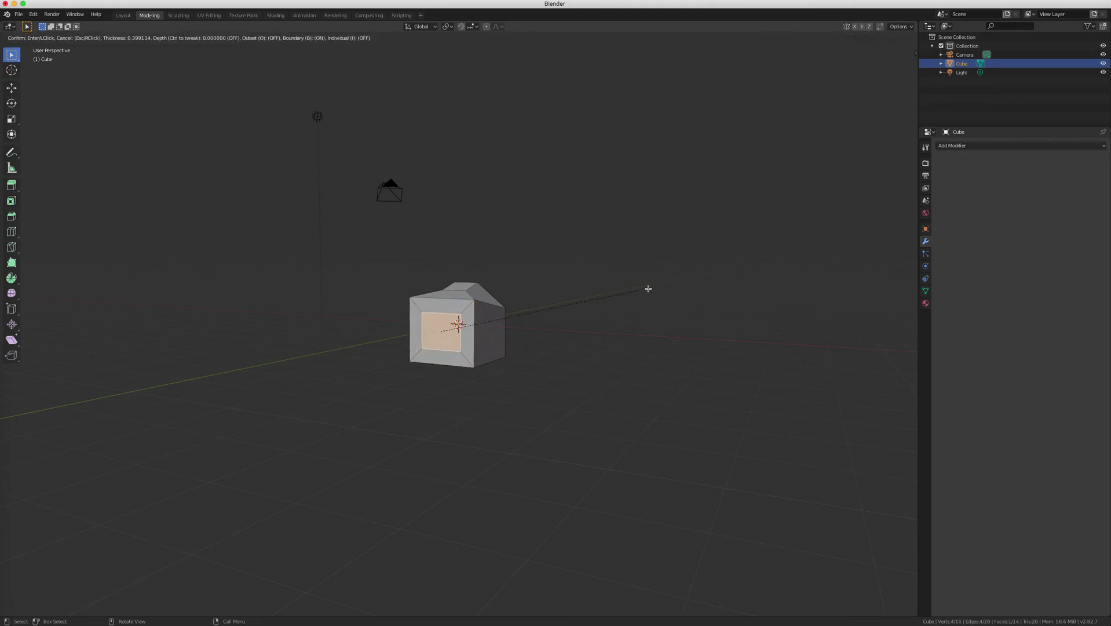
click(648, 288)
scroll(648, 287, right, 5)
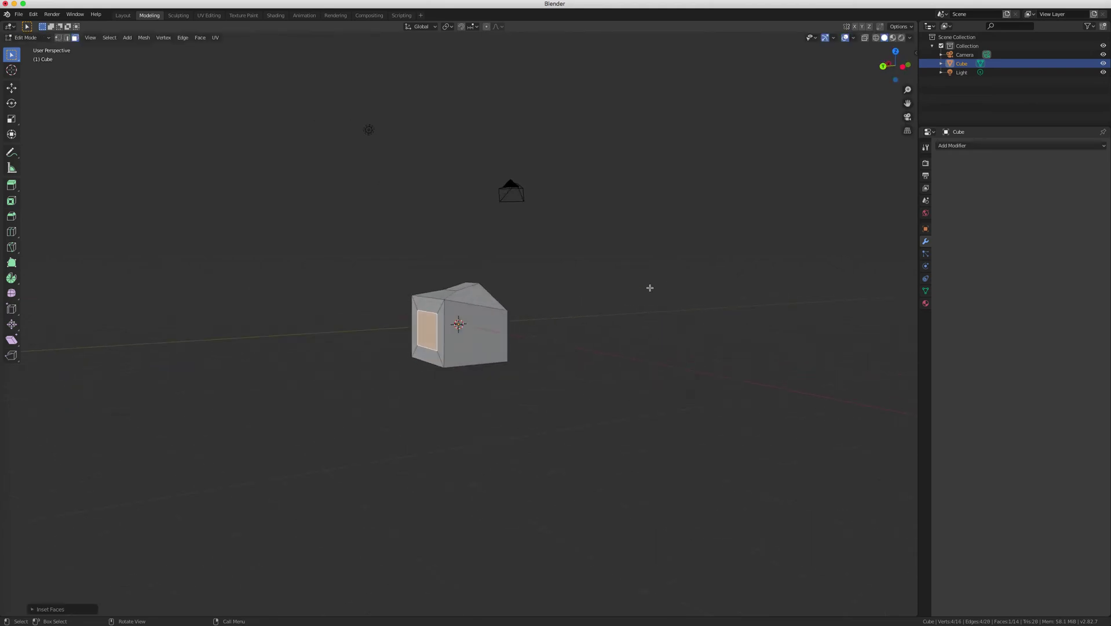
Step: Move the inset face down along the Z axis by about 0.4 m, to the base of the body
key(g)
key(z)
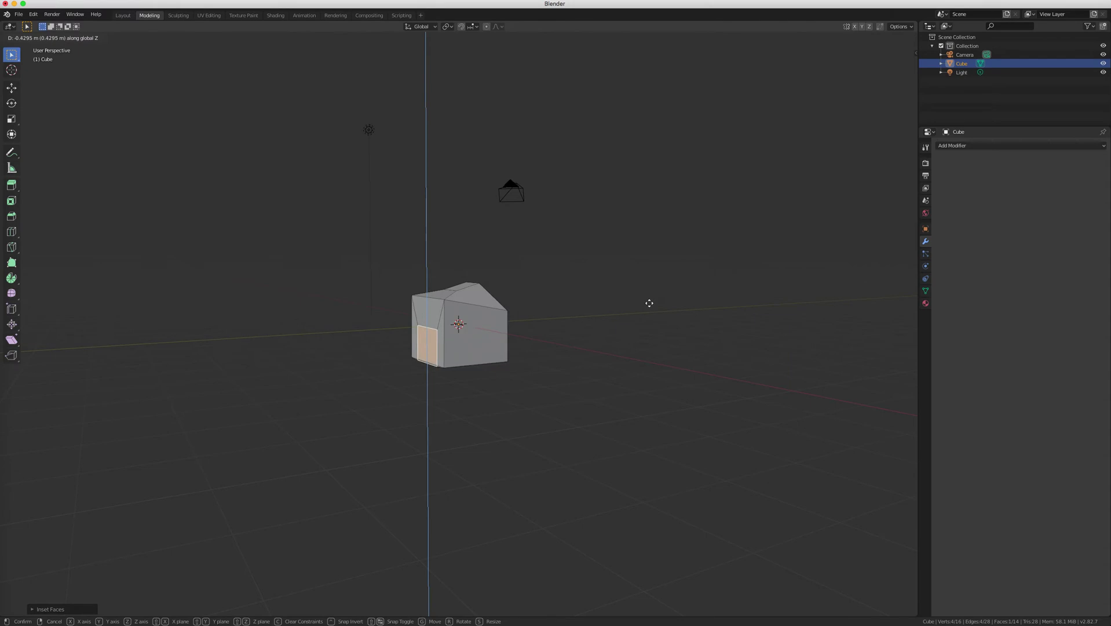
click(652, 301)
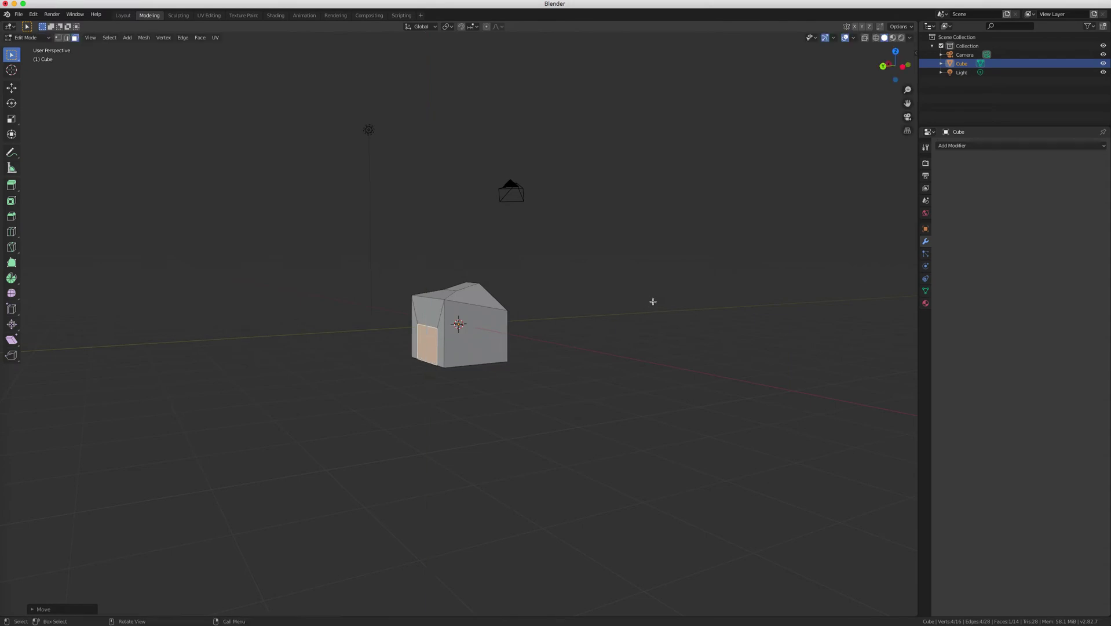
Step: Pull the lowered inset face outward along the Y axis by about 0.38 m
click(884, 67)
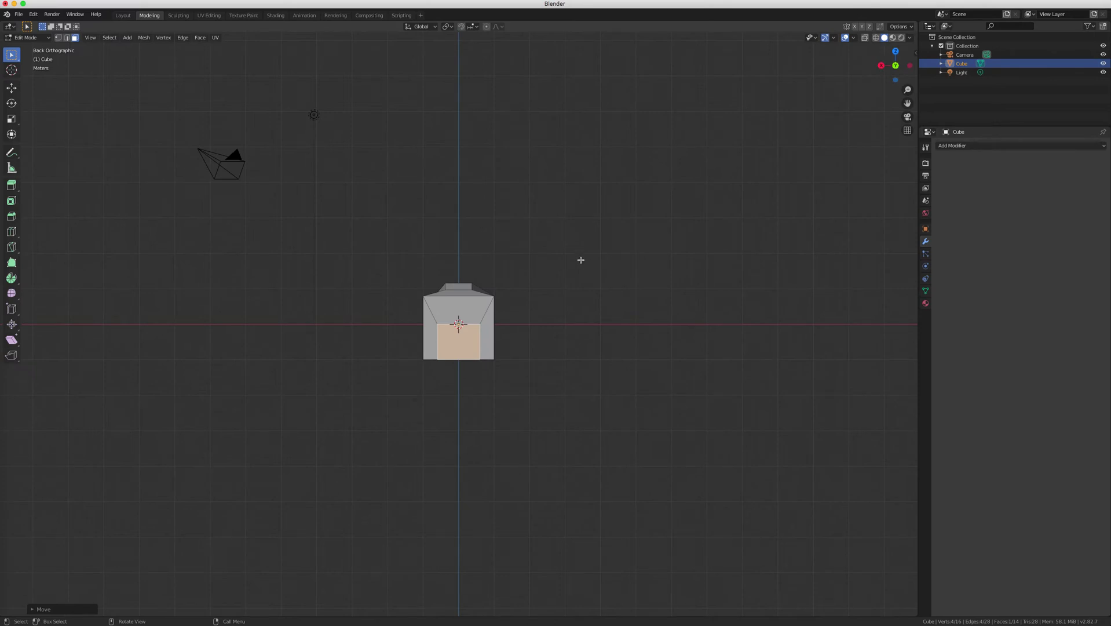
scroll(590, 257, left, 5)
key(g)
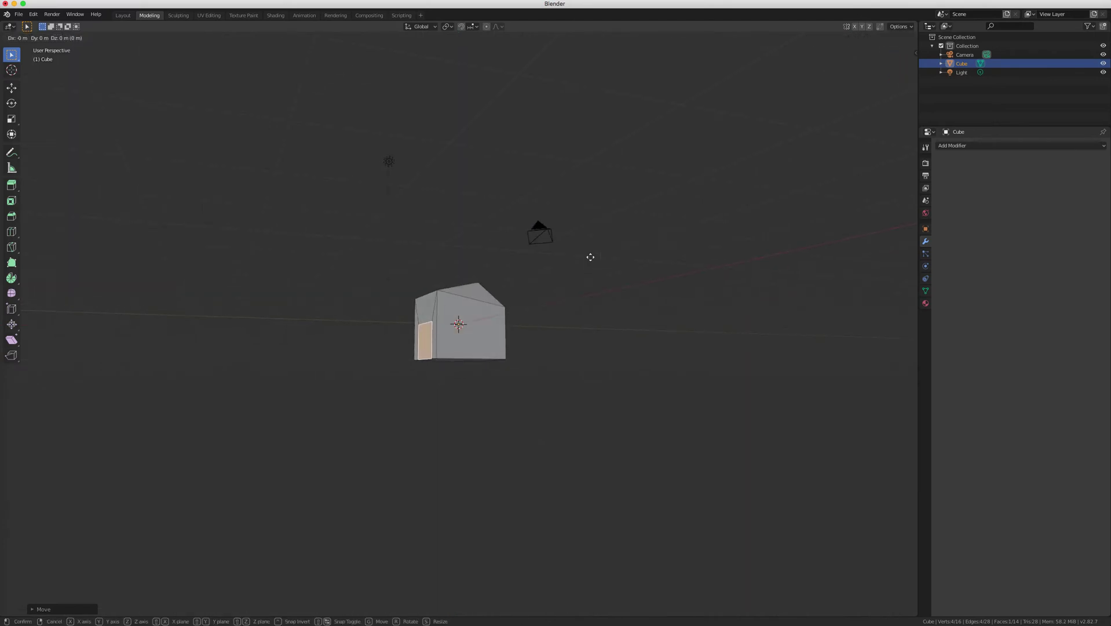
key(y)
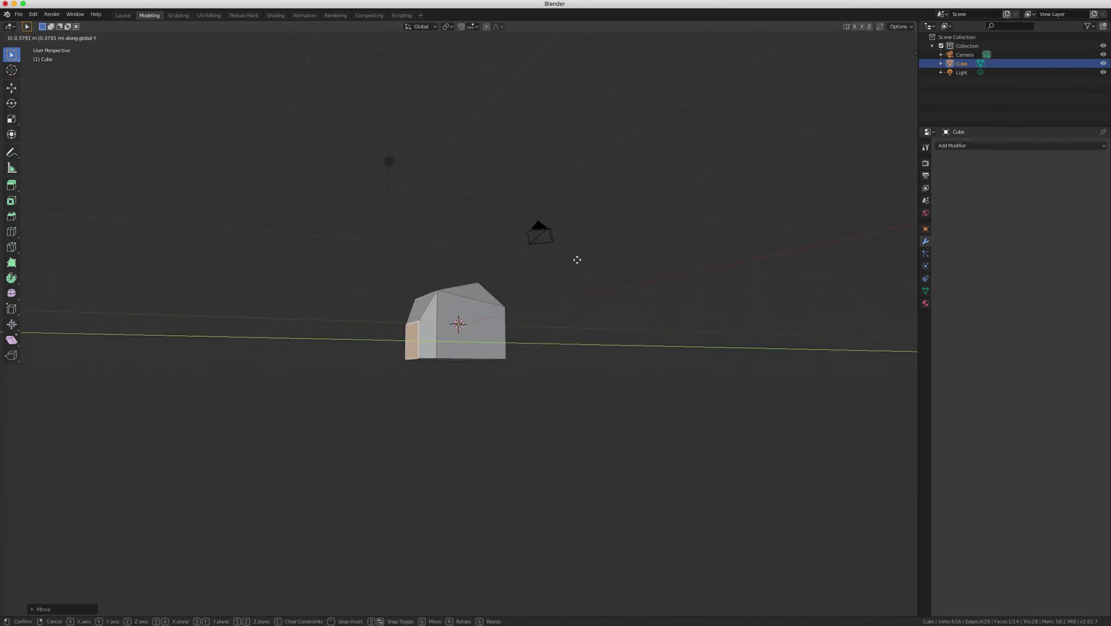
click(577, 261)
scroll(580, 263, right, 10)
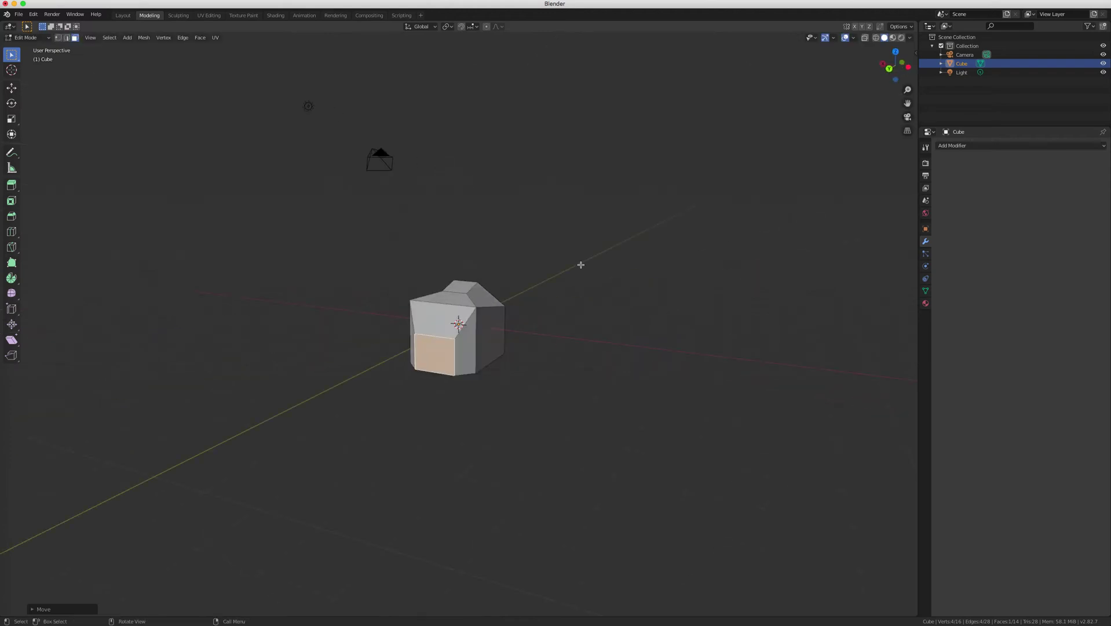
Step: Select the side face opposite the protruding one and rotate it around the X axis so its upper edge leans outward
scroll(587, 264, right, 10)
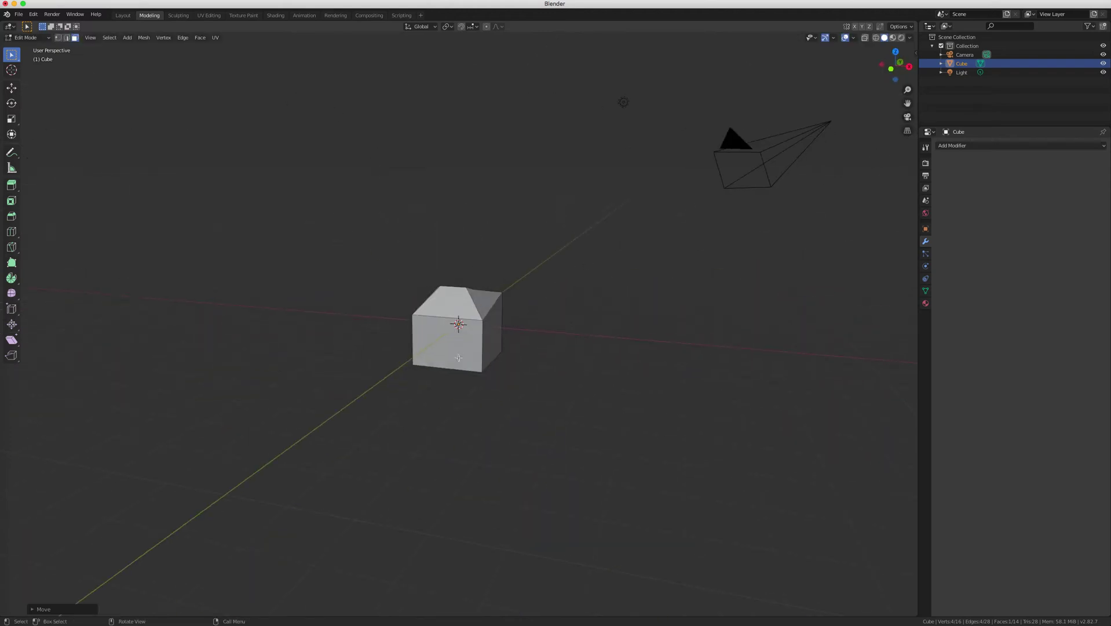
scroll(637, 261, right, 5)
key(r)
key(x)
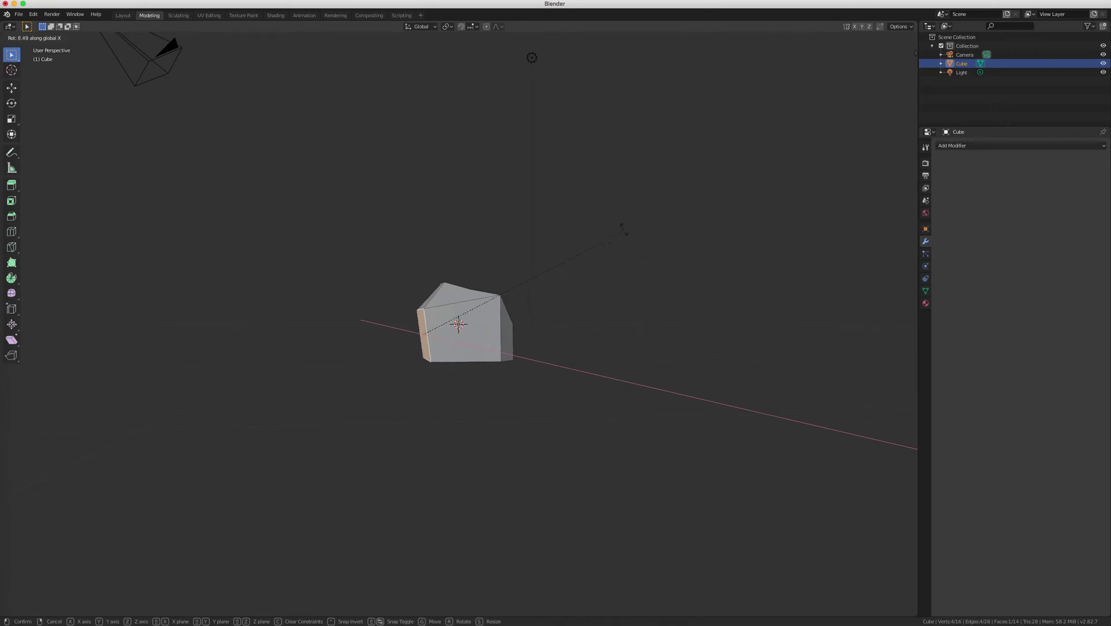
click(623, 221)
Step: Inset the large side face on the X side with a thin border and move the inner face along the X axis
middle_drag(624, 221, 434, 349)
scroll(612, 312, right, 10)
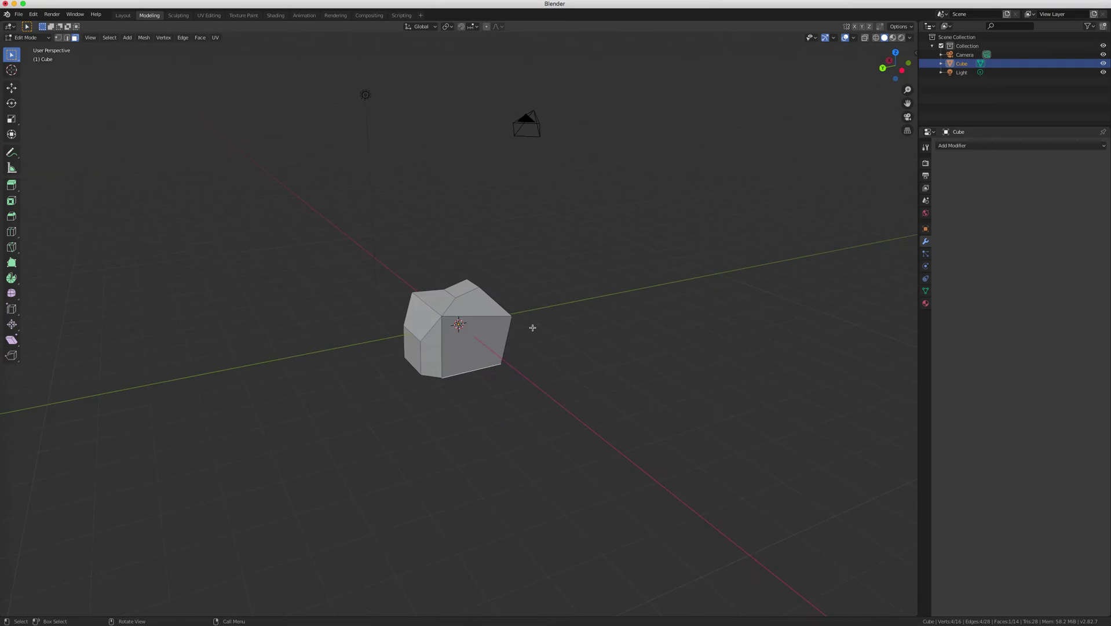
click(497, 331)
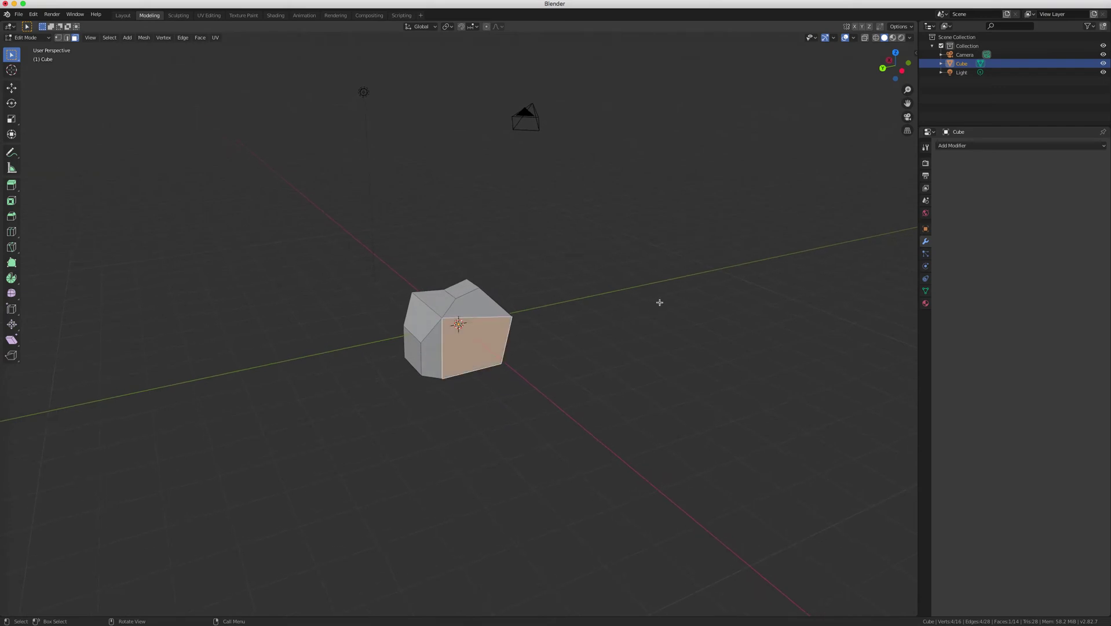
key(i)
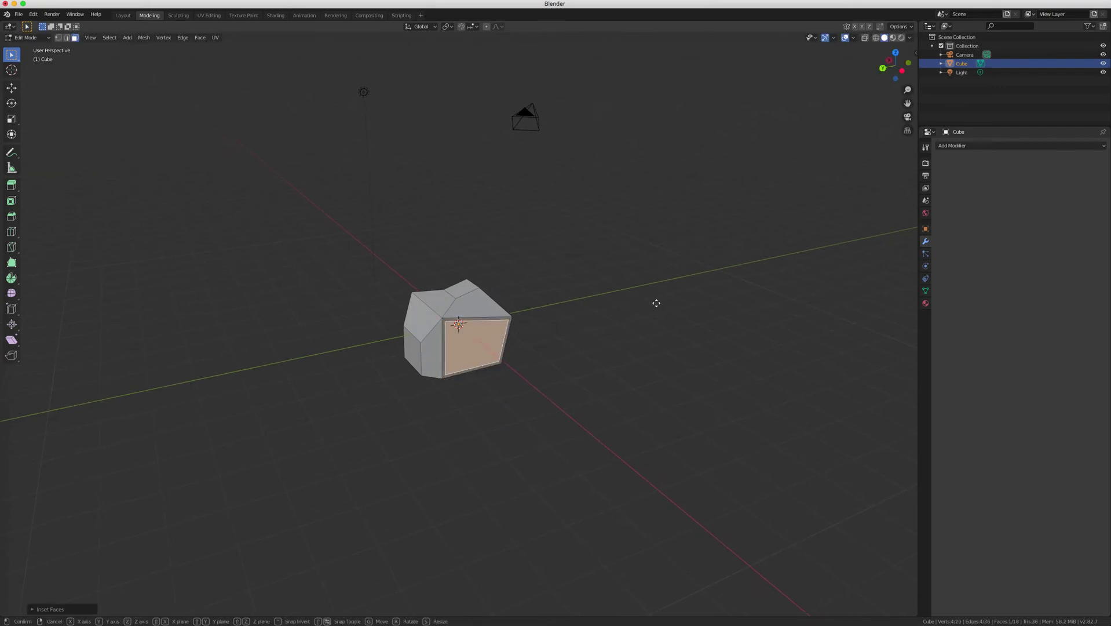
key(x)
click(657, 304)
scroll(657, 303, left, 5)
scroll(662, 303, left, 10)
click(664, 299)
scroll(662, 298, left, 10)
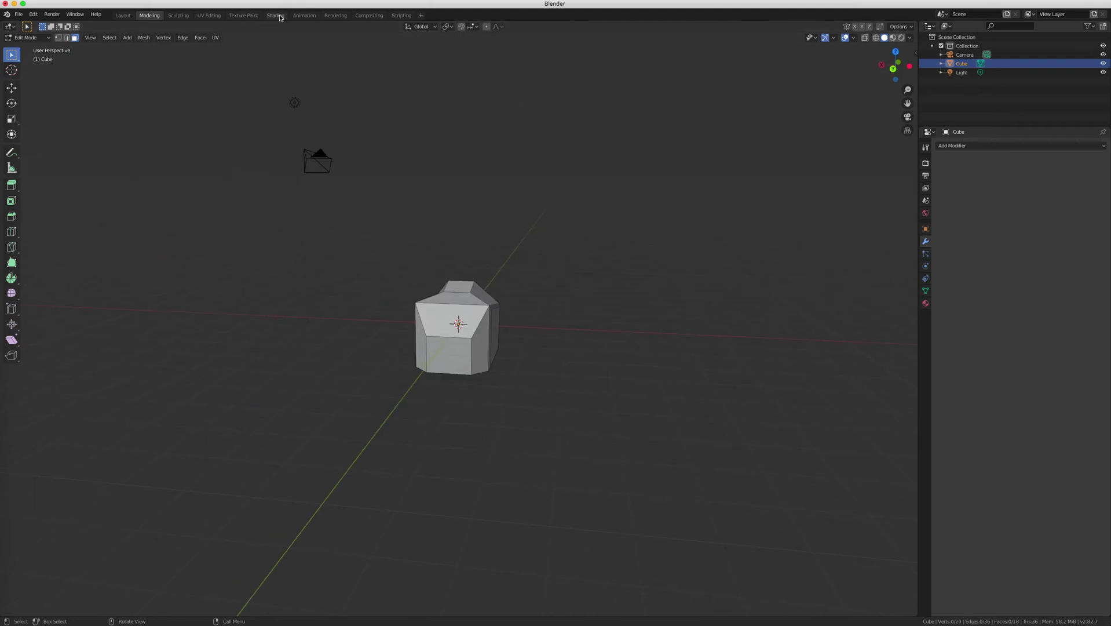
Step: In the Shading workspace, add a Subdivision Surface modifier to the mesh and set its viewport subdivisions to 2
click(275, 15)
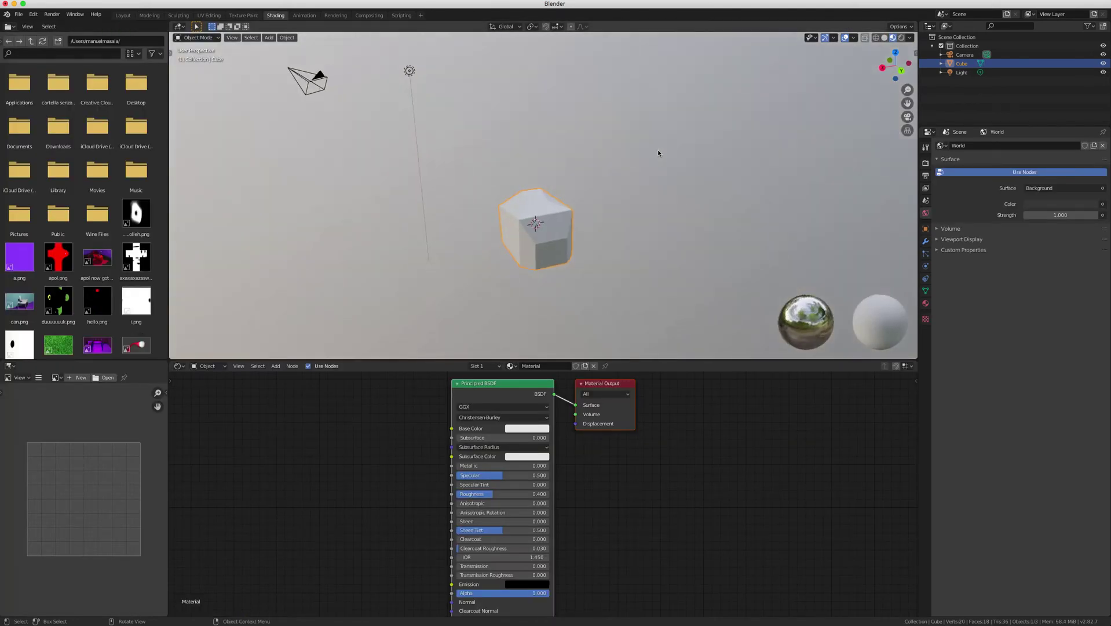
scroll(658, 153, left, 10)
scroll(578, 127, left, 10)
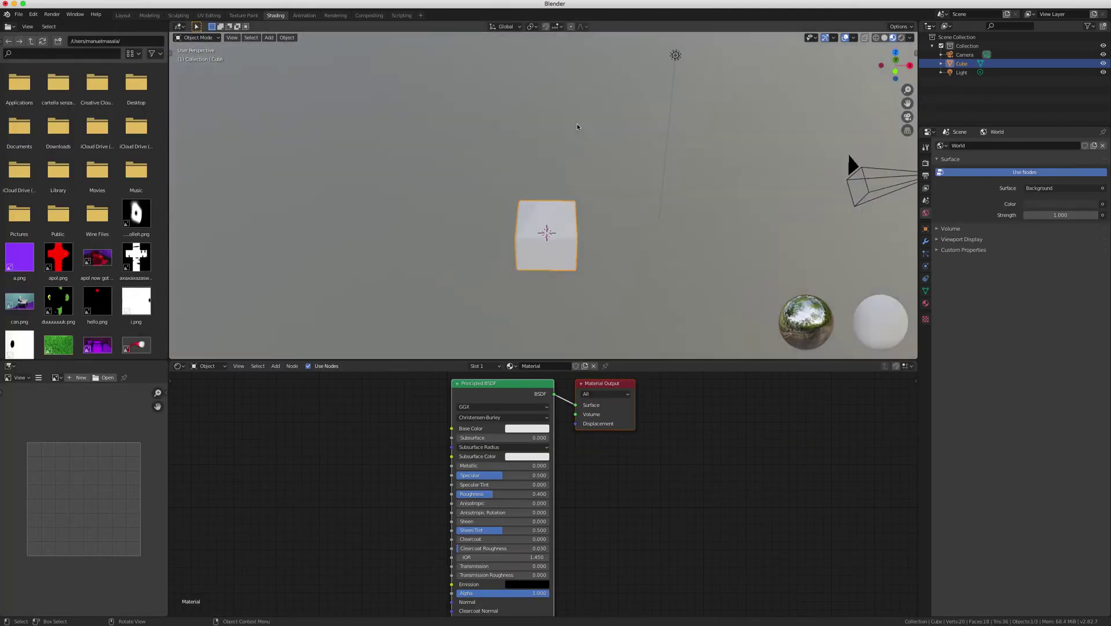
click(925, 241)
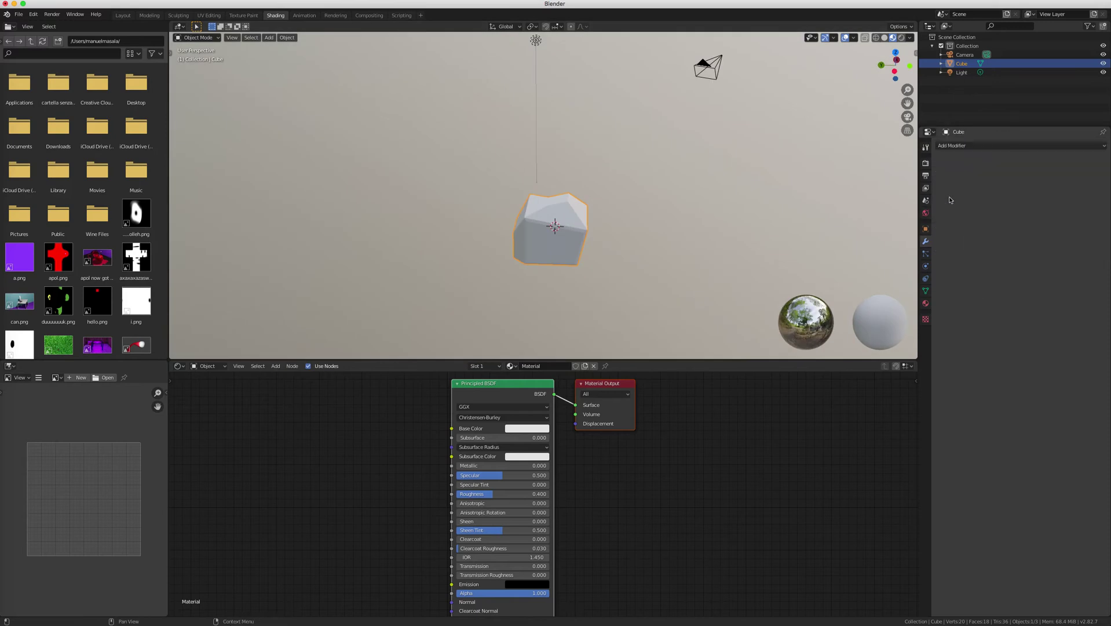
click(962, 148)
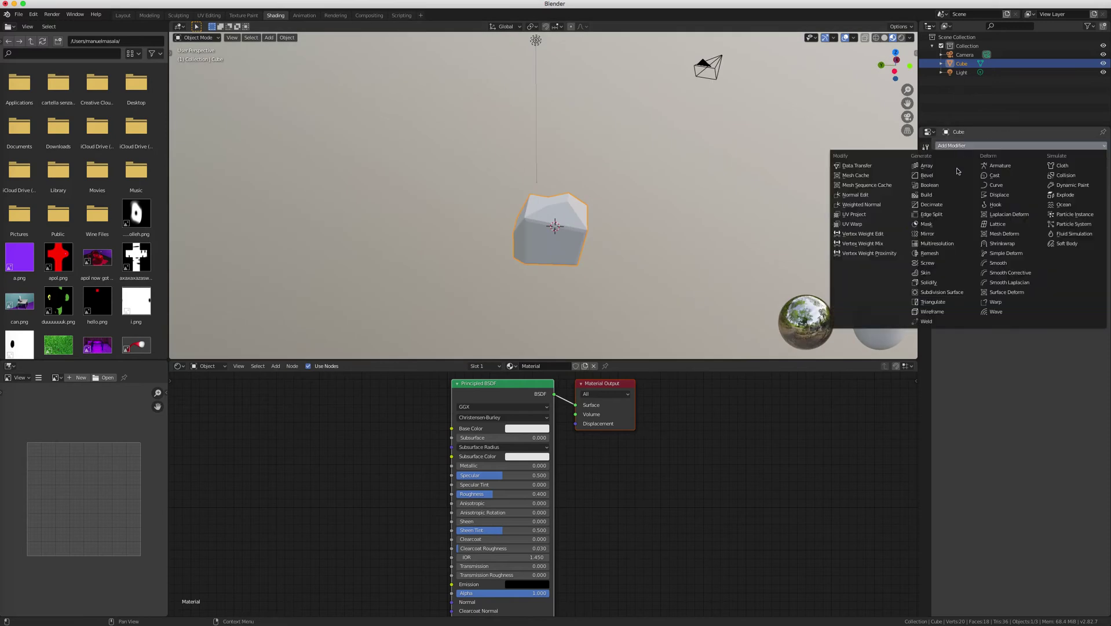
click(938, 292)
scroll(747, 231, left, 10)
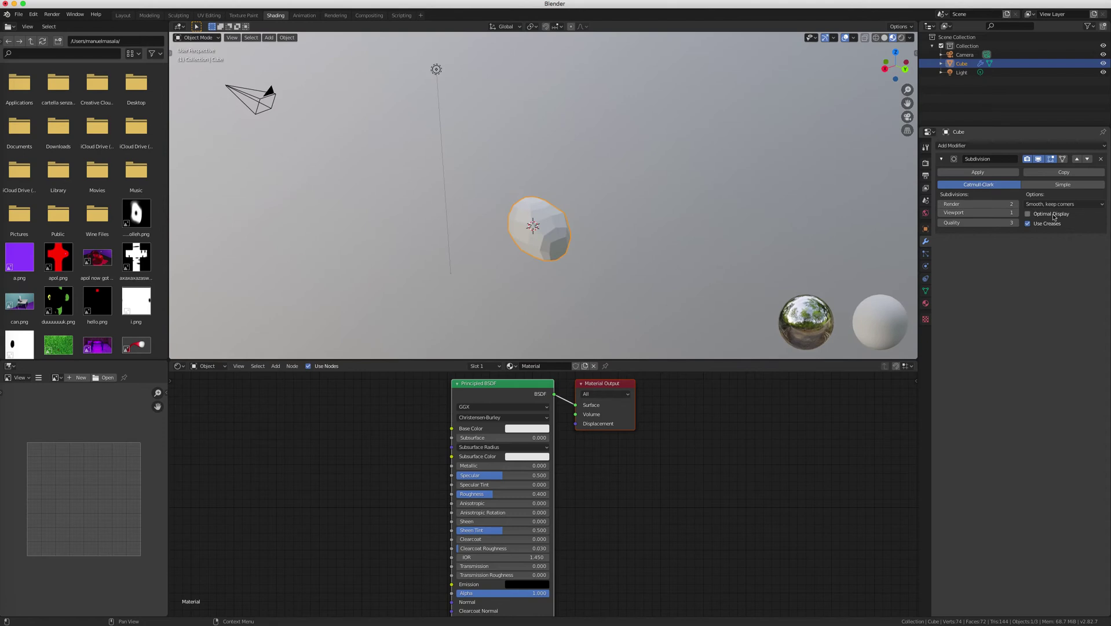
click(1015, 212)
scroll(711, 181, up, 5)
scroll(710, 177, up, 3)
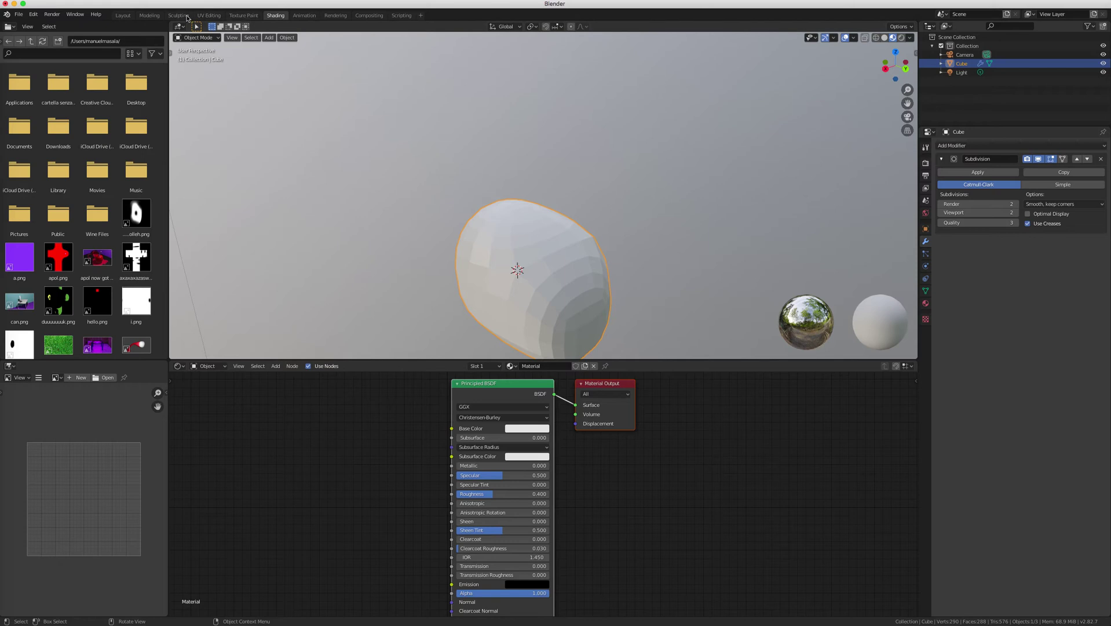
Step: Return to the Modeling workspace and try to extrude the mesh's bottom face
click(149, 16)
middle_drag(484, 205, 482, 317)
click(467, 350)
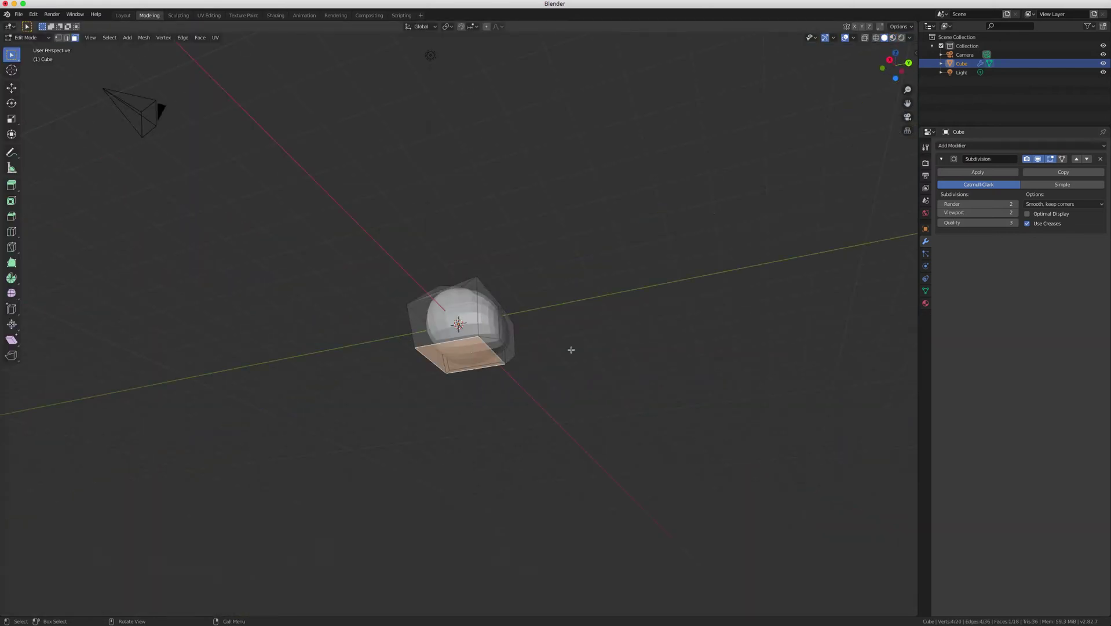
scroll(627, 297, left, 5)
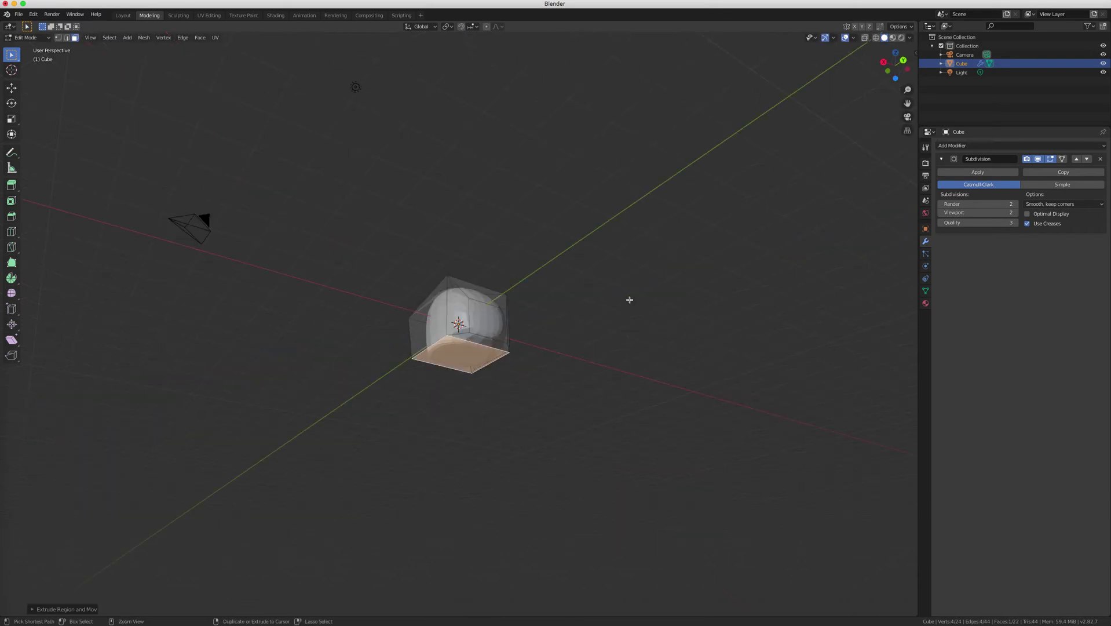
scroll(625, 297, down, 5)
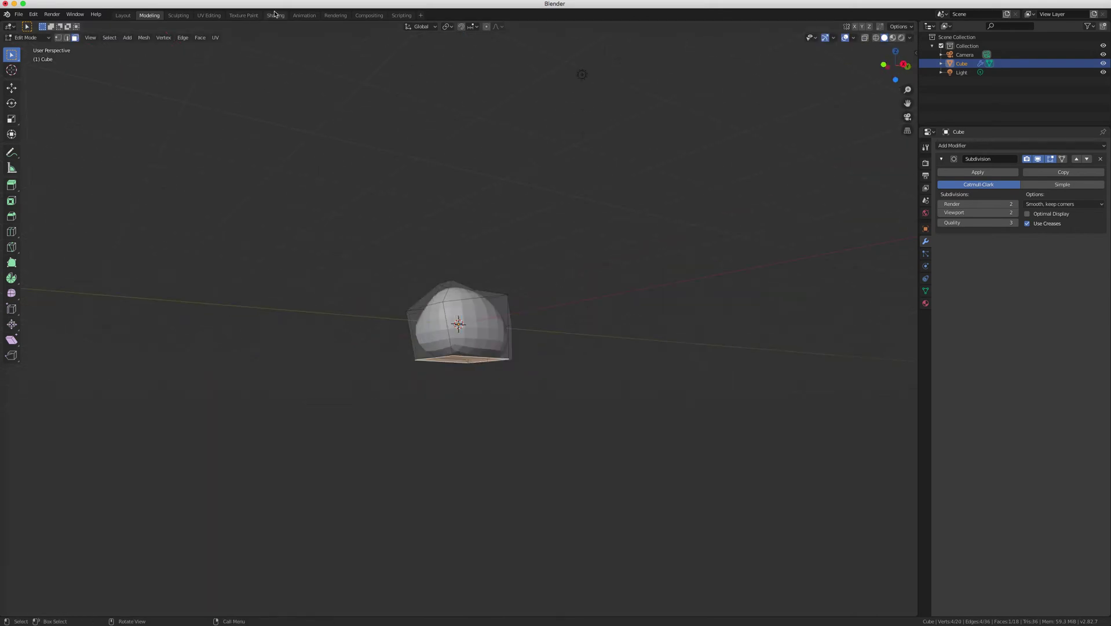
Step: In the Shading workspace, shade the body smooth and apply its Subdivision modifier
click(276, 15)
right_click(505, 206)
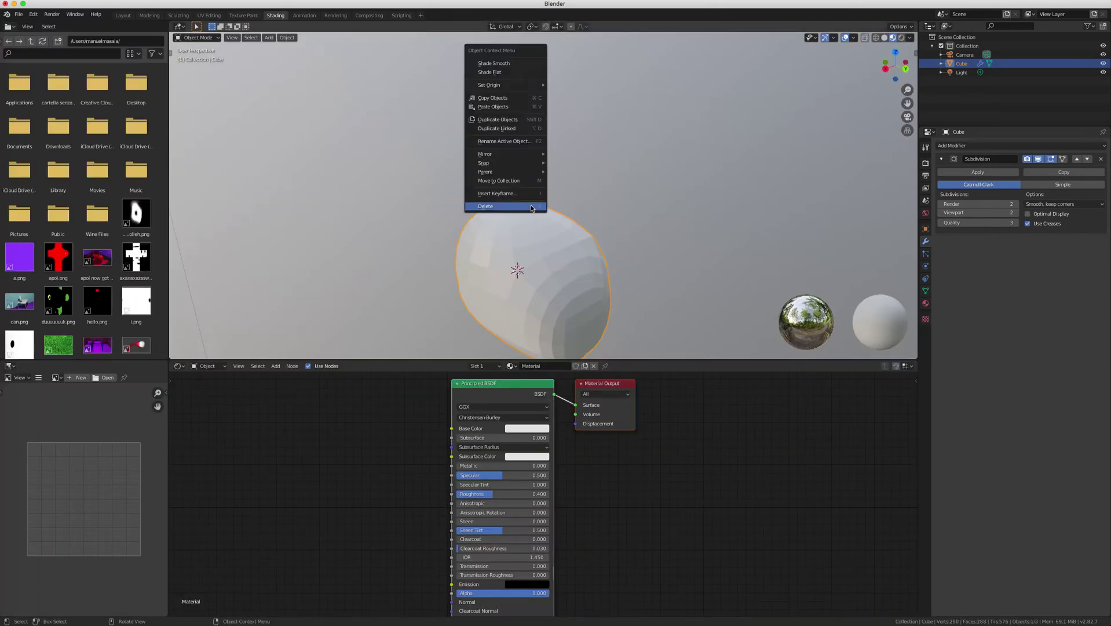
click(508, 65)
click(978, 172)
scroll(525, 226, left, 5)
scroll(526, 226, down, 5)
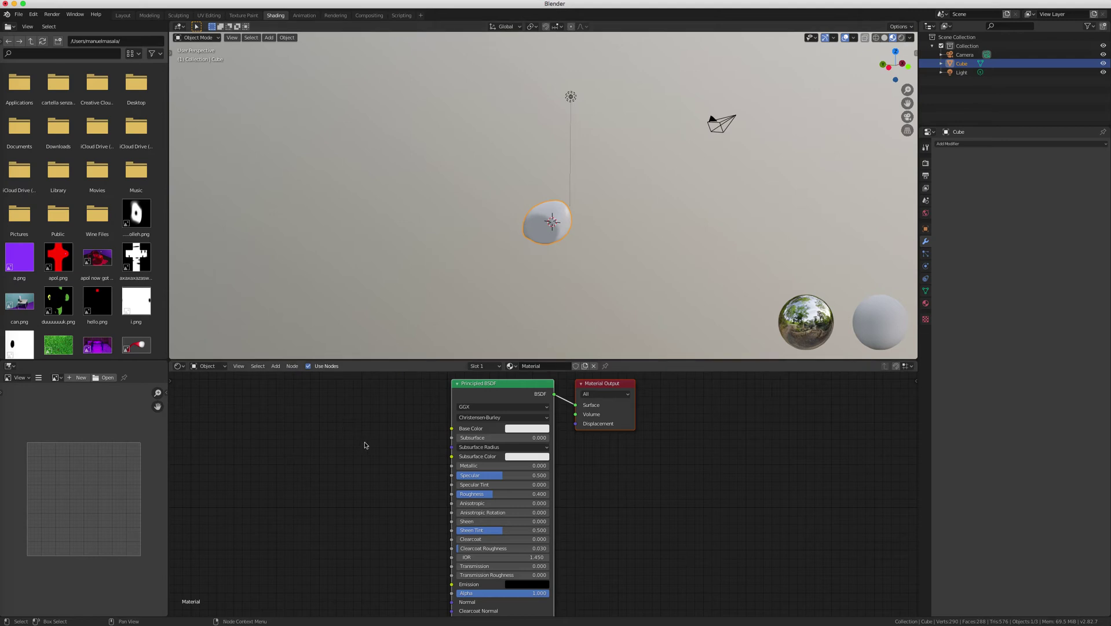
Step: Darken the Base Color of the body's Principled BSDF material to a medium grey
click(528, 428)
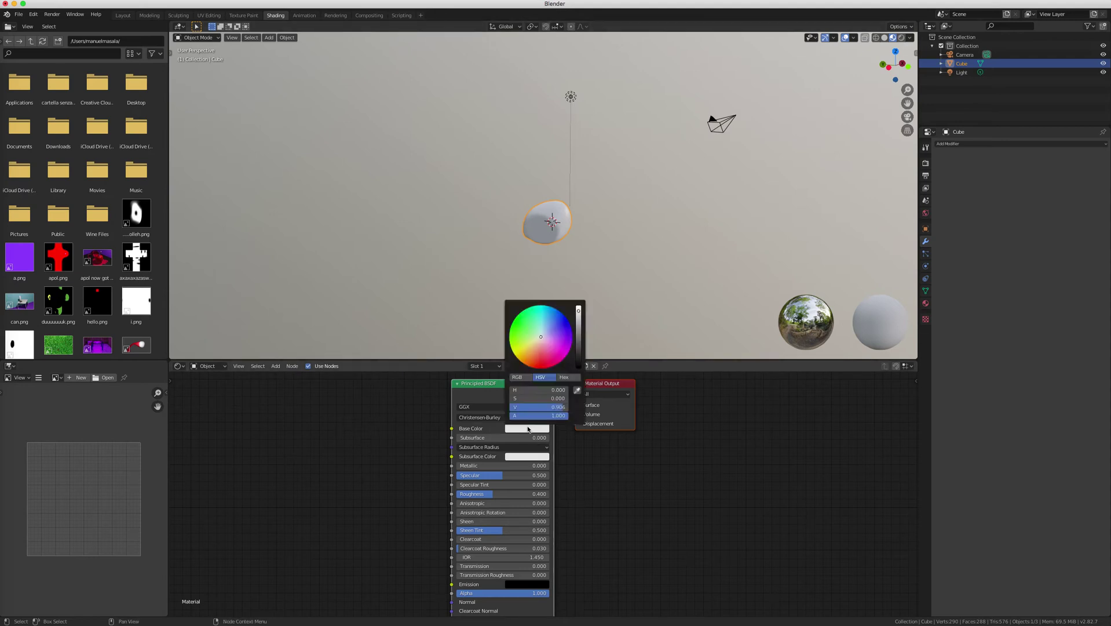
drag(577, 316, 578, 331)
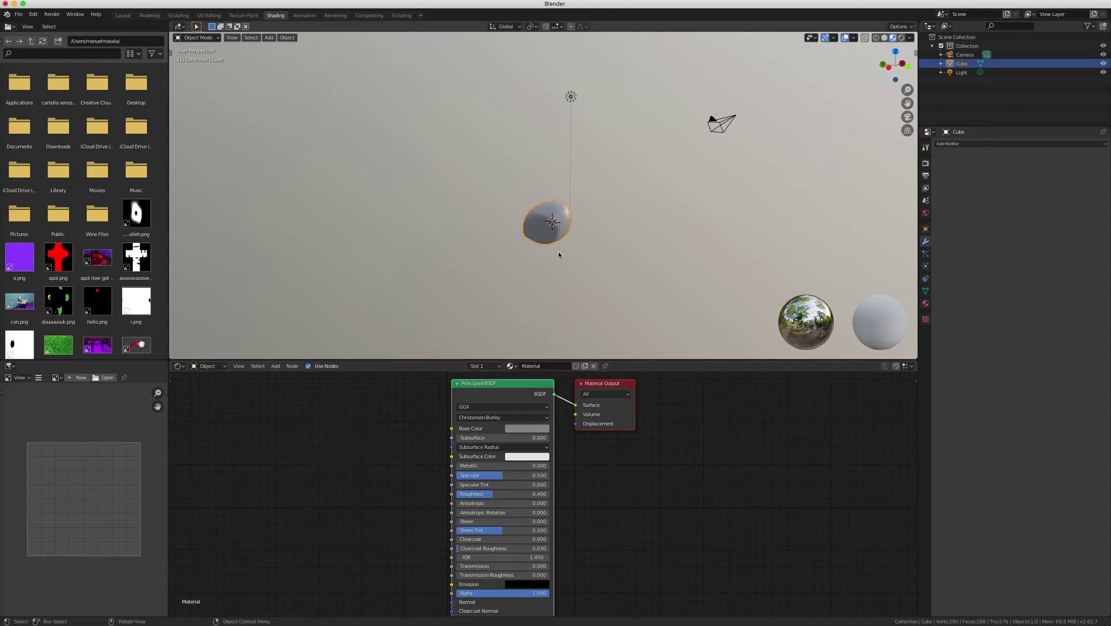
scroll(558, 251, right, 10)
scroll(565, 255, left, 10)
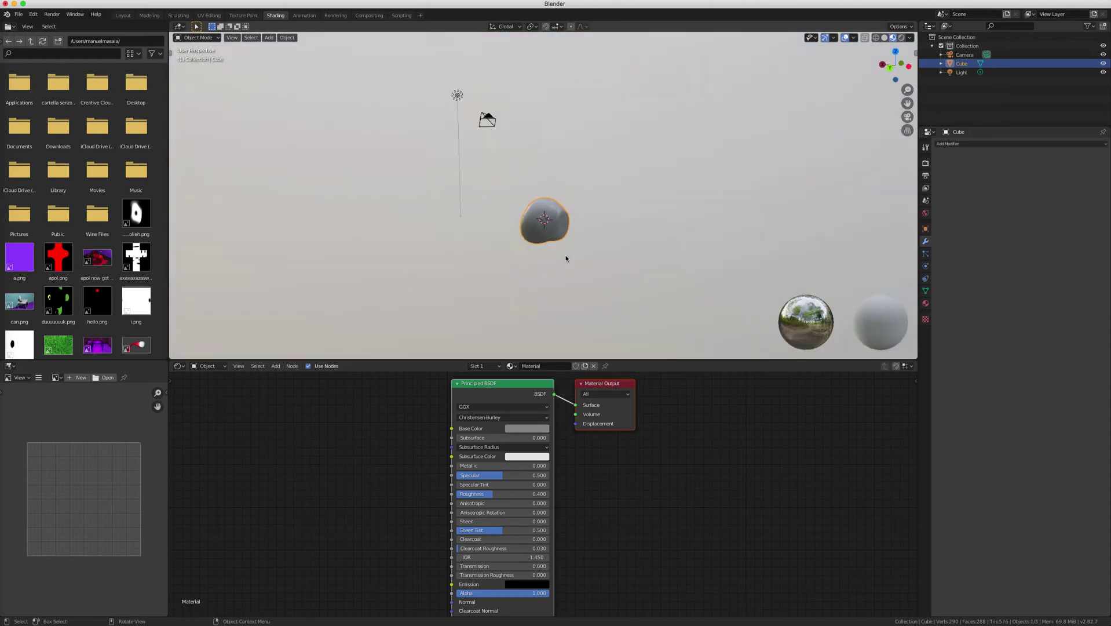
scroll(565, 255, up, 5)
middle_drag(554, 235, 385, 73)
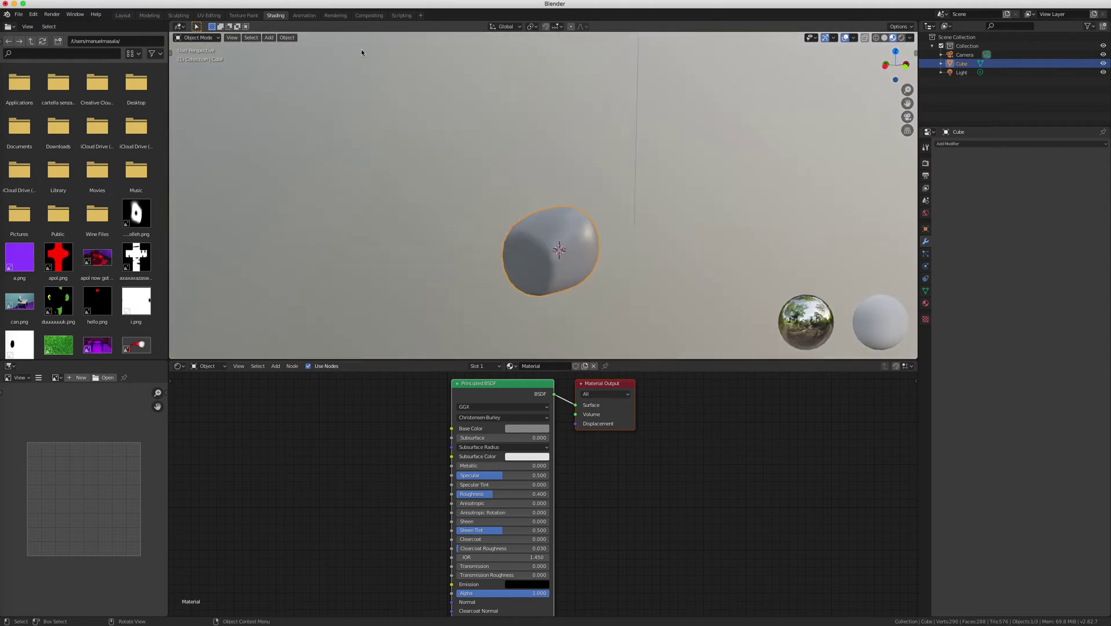
Step: In the Modeling workspace, circle-select the patch of faces on the body's X side and move it about -0.05 m along the X axis
click(149, 16)
scroll(552, 334, down, 10)
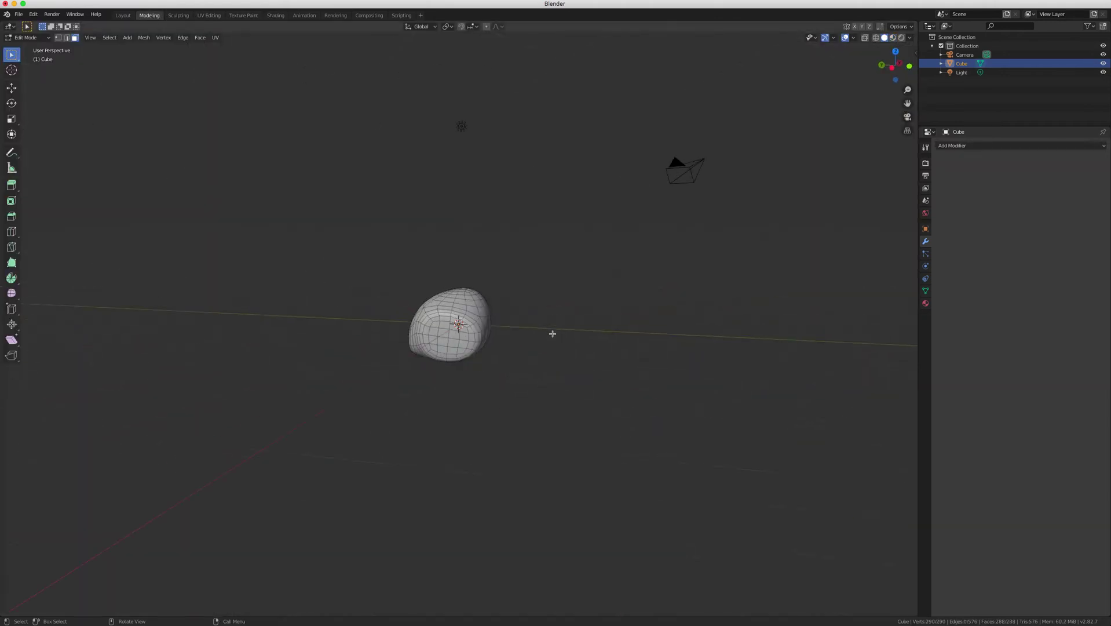
key(c)
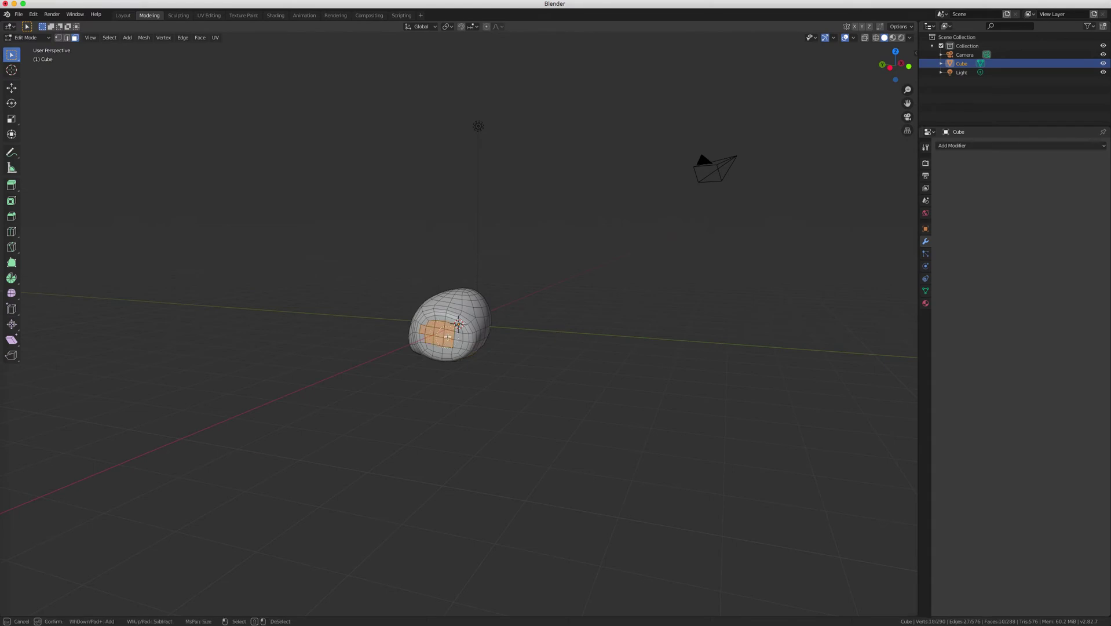
key(Escape)
scroll(567, 329, right, 10)
scroll(678, 328, right, 5)
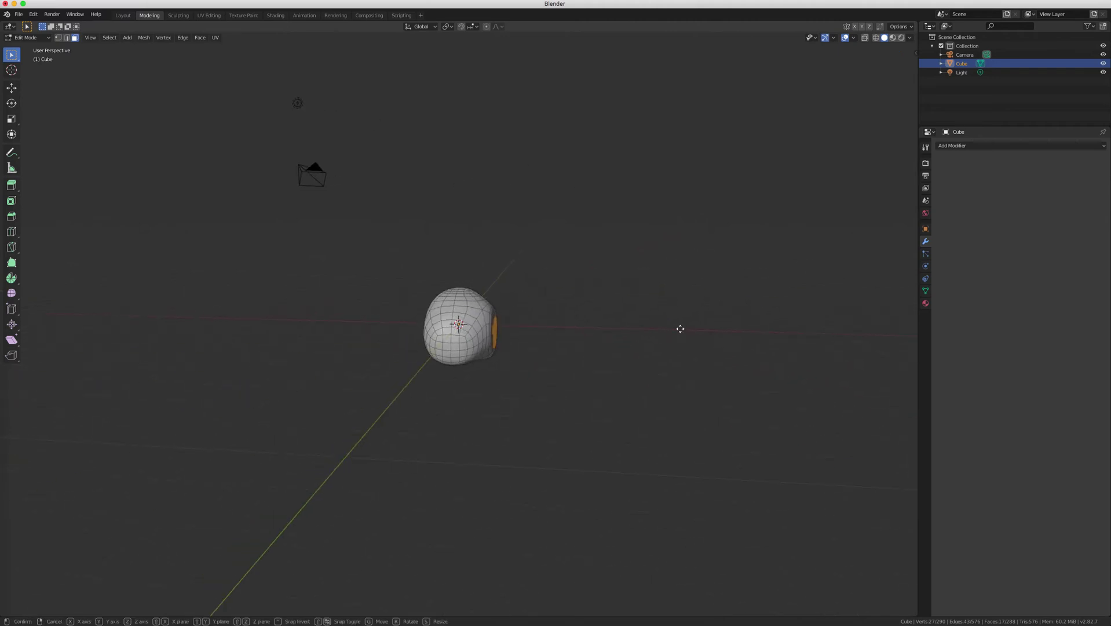
key(g)
key(x)
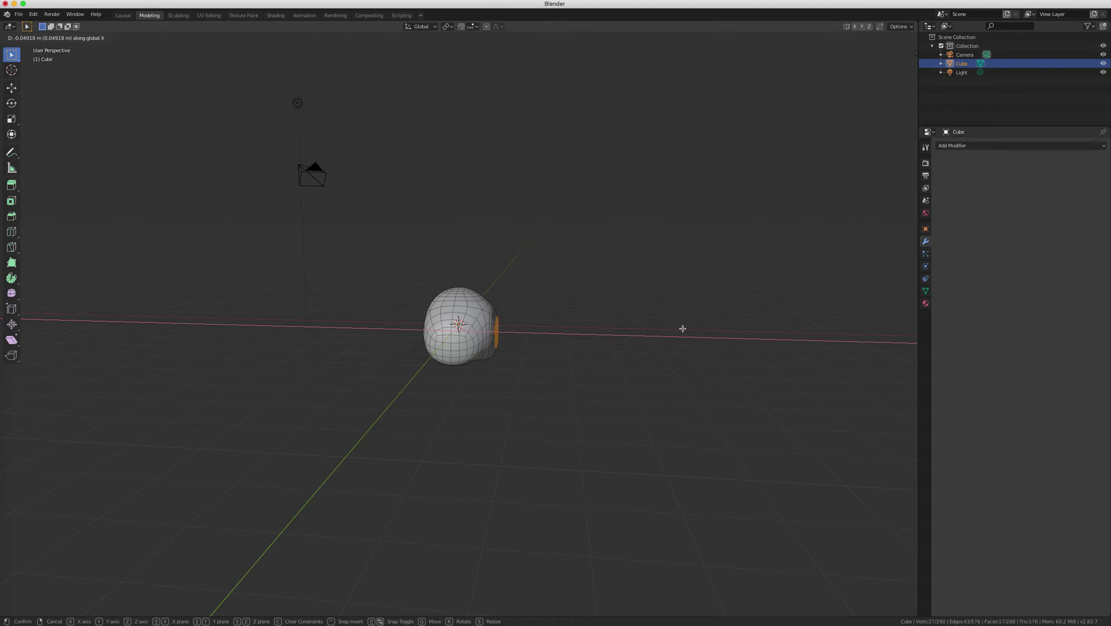
click(682, 328)
Step: From the back orthographic view, move the same patch of side faces another -0.025 m or so along the X axis and deselect it
scroll(683, 329, left, 4)
key(alt+a)
scroll(687, 328, right, 10)
scroll(688, 328, right, 15)
scroll(682, 327, right, 5)
click(895, 66)
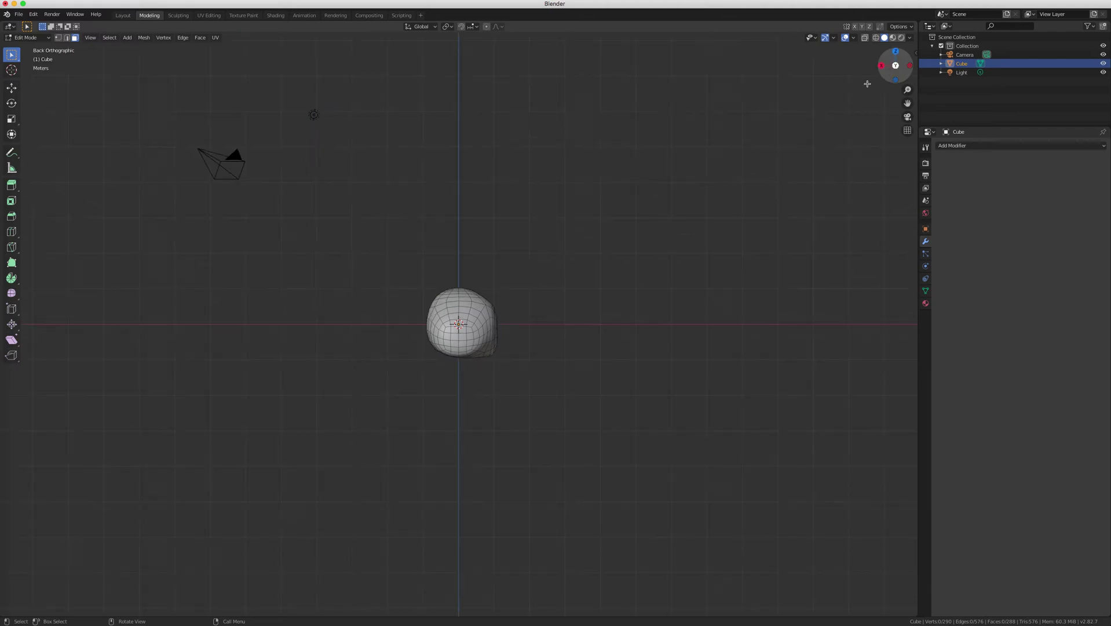
key(ctrl+z)
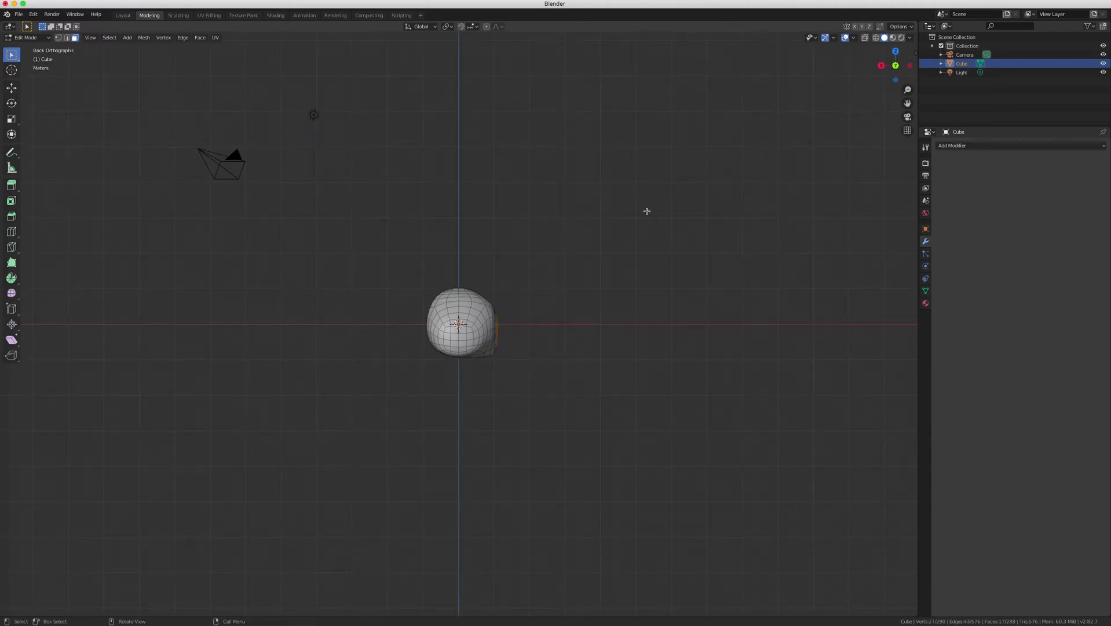
key(g)
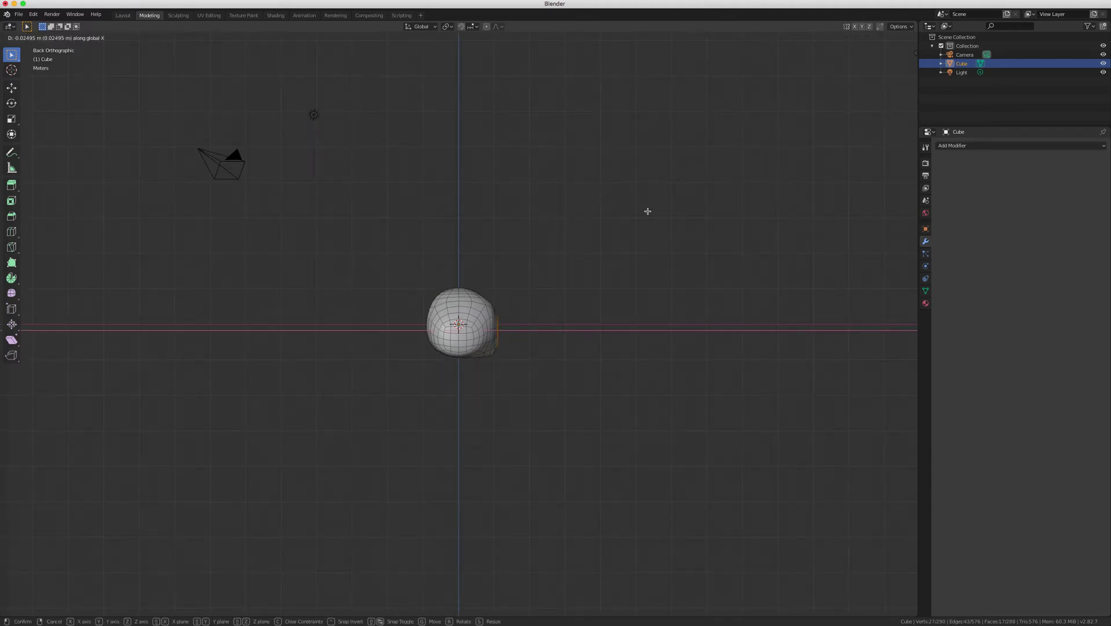
click(647, 211)
scroll(617, 260, right, 5)
right_click(620, 265)
click(567, 207)
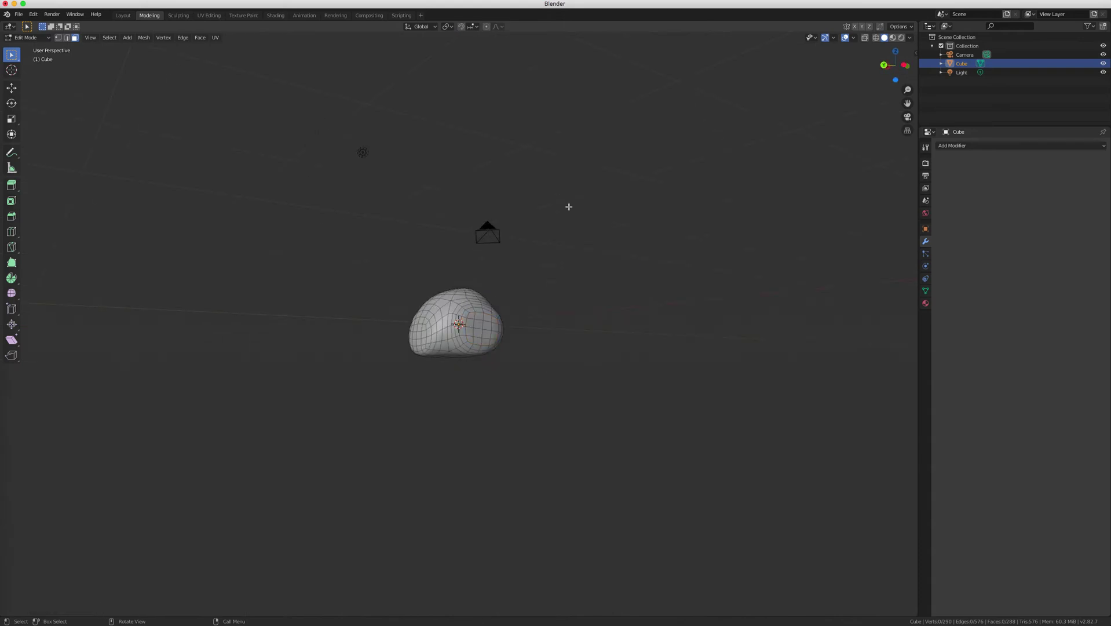
Step: Examine the reshaped body from several sides, returning to the Shading workspace to check its smooth shaded surface
scroll(567, 207, right, 5)
scroll(568, 208, right, 10)
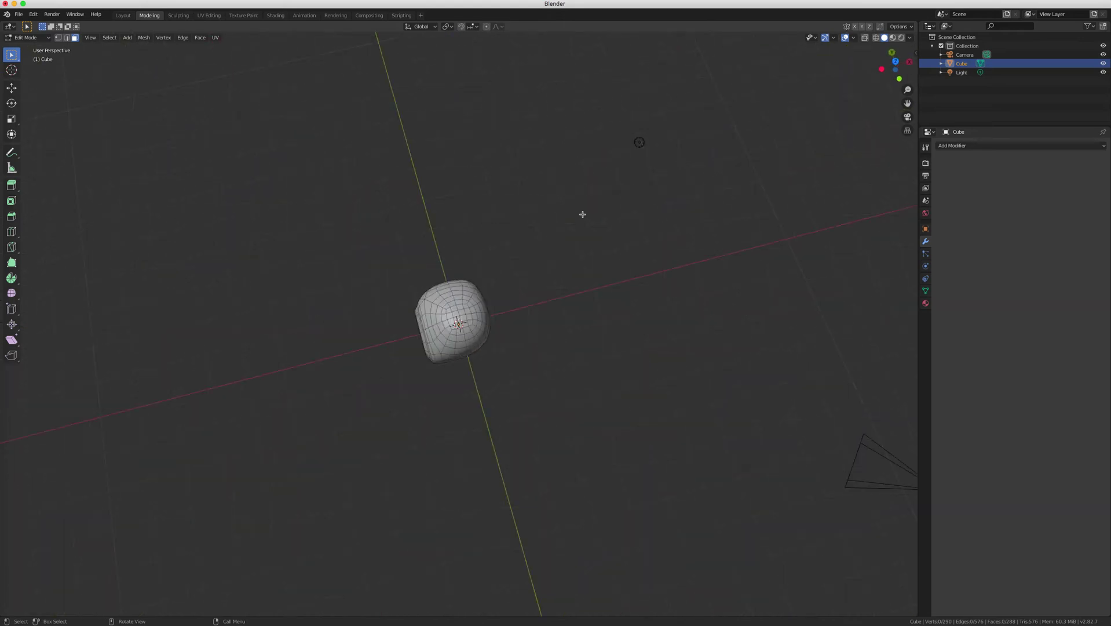
scroll(415, 219, right, 10)
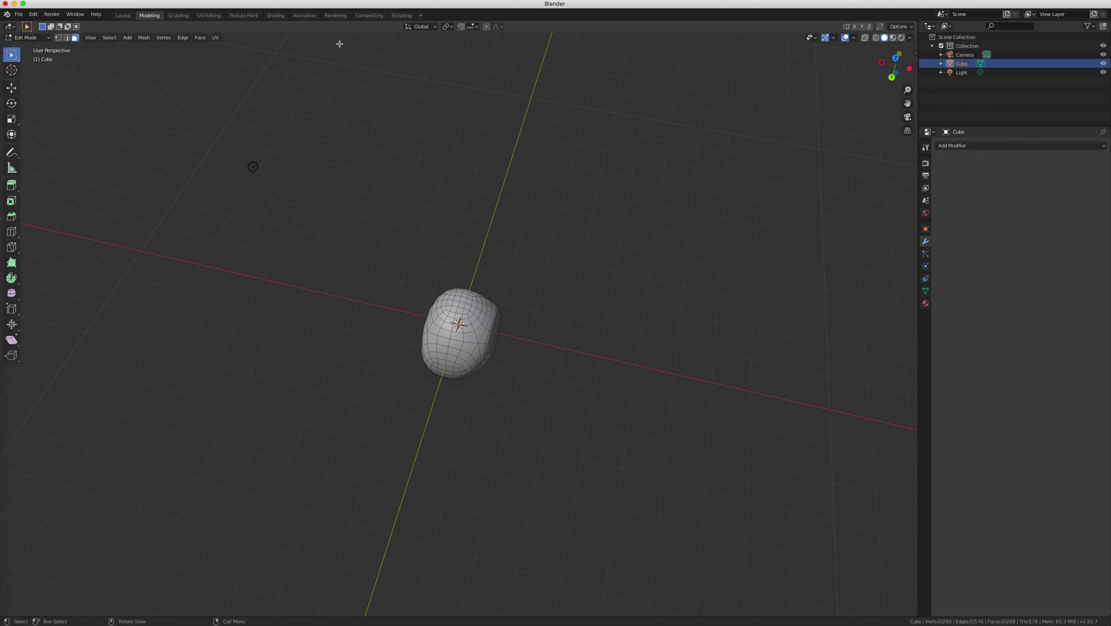
click(270, 18)
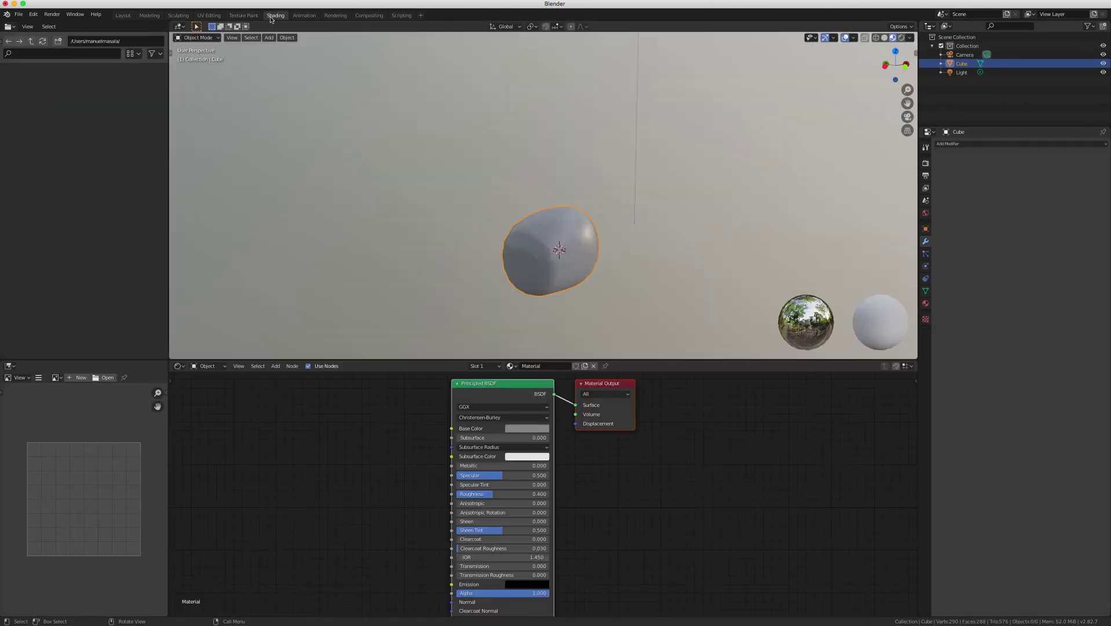
scroll(521, 137, left, 10)
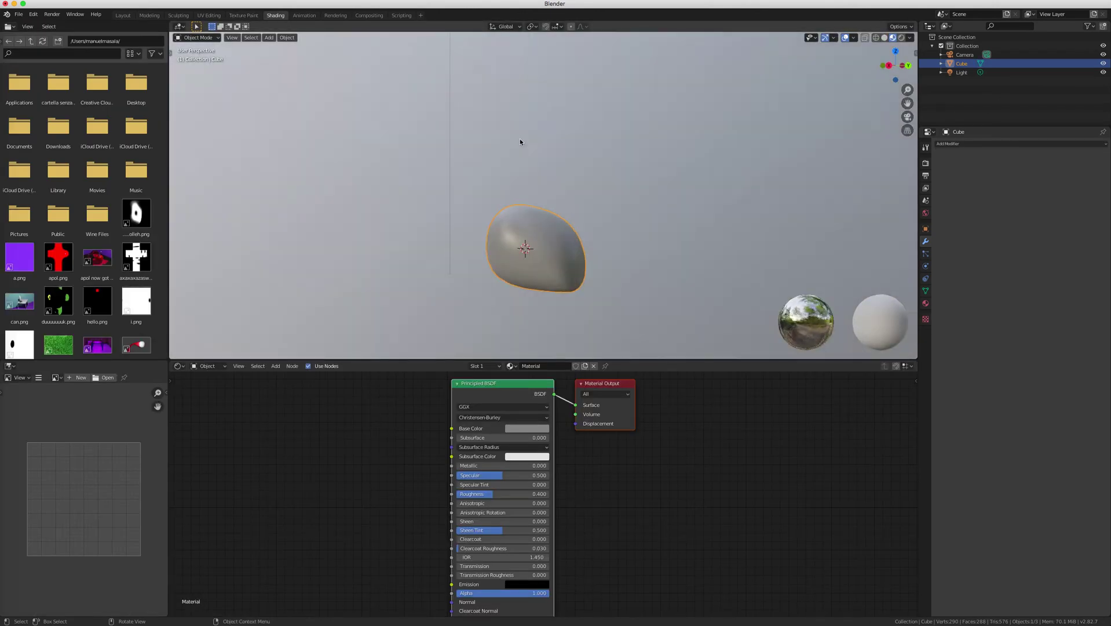
scroll(541, 138, left, 8)
scroll(608, 284, left, 8)
scroll(604, 280, left, 10)
scroll(605, 279, left, 4)
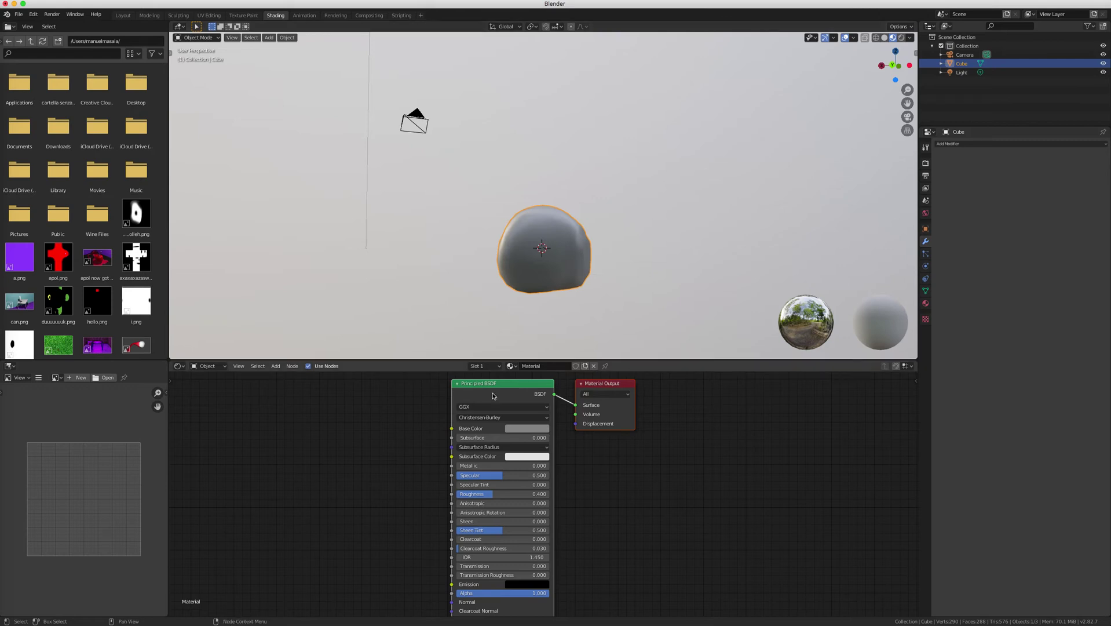
Step: Add a Vector Curves node and connect its Vector output to the Base Color of the Principled BSDF
key(shift+a)
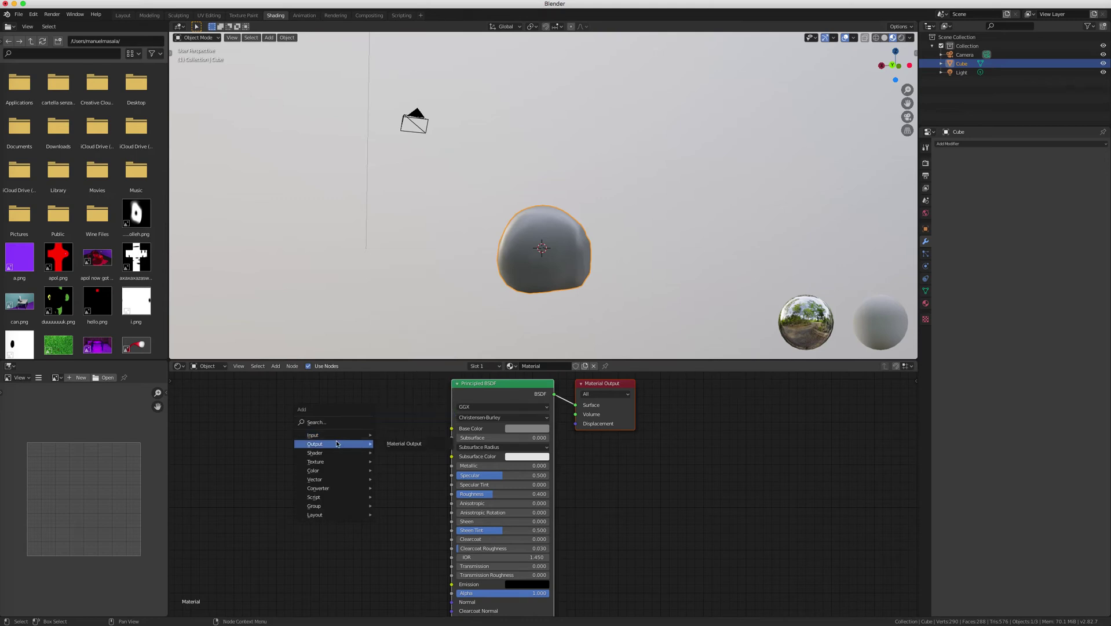
mouse_move(336, 439)
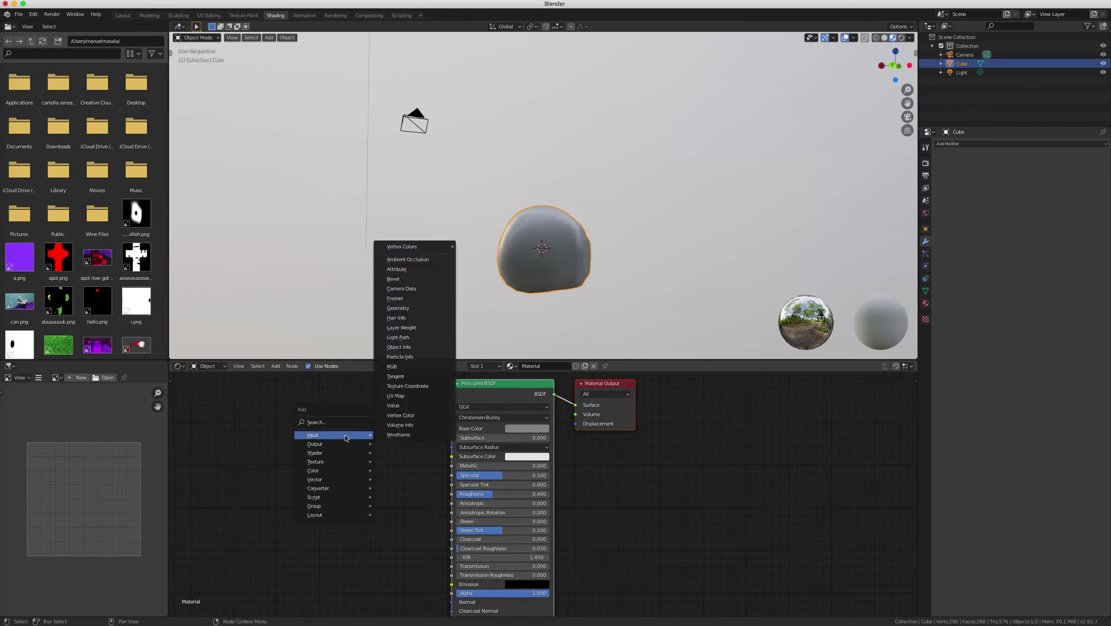
mouse_move(324, 482)
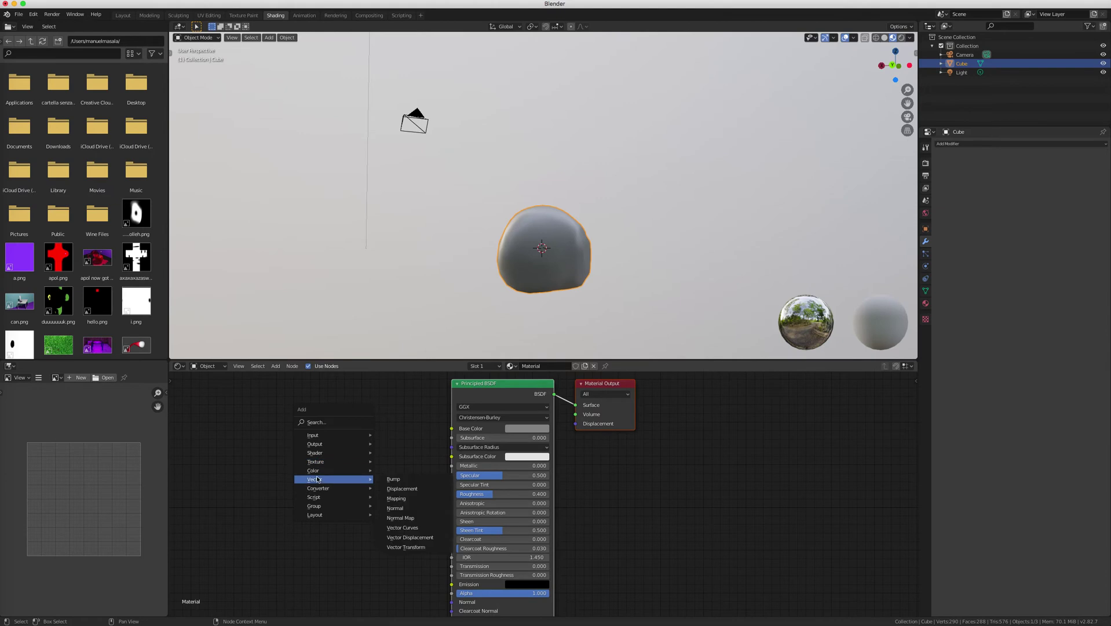
click(405, 527)
click(335, 423)
drag(387, 425, 456, 431)
scroll(591, 284, right, 5)
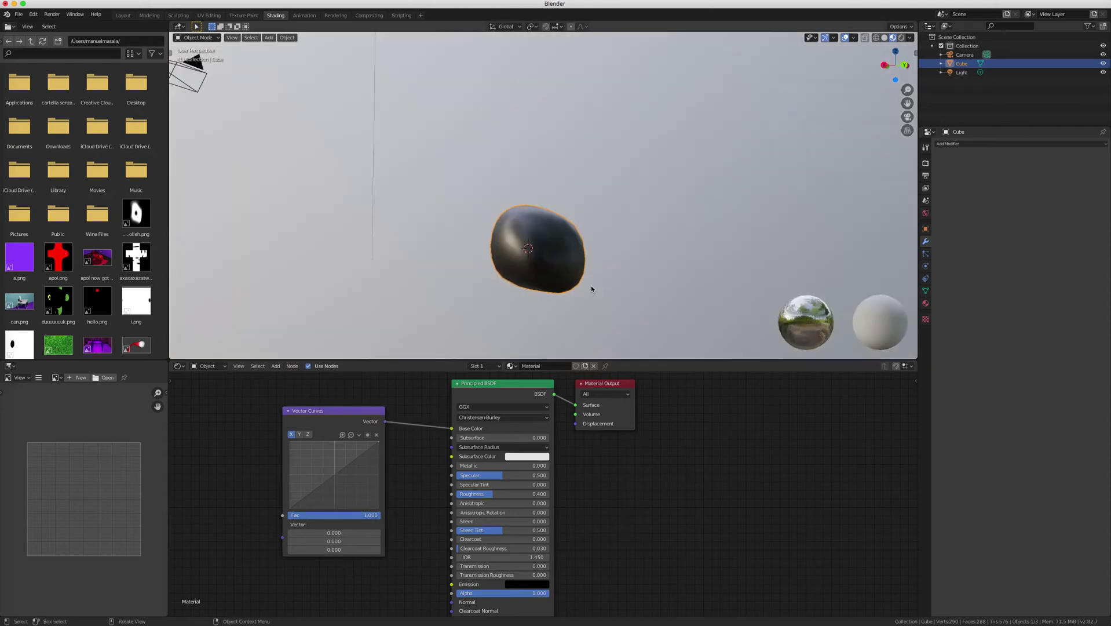
Step: Try different bends of the X curve in the Vector Curves node to tint the body
drag(352, 464, 354, 479)
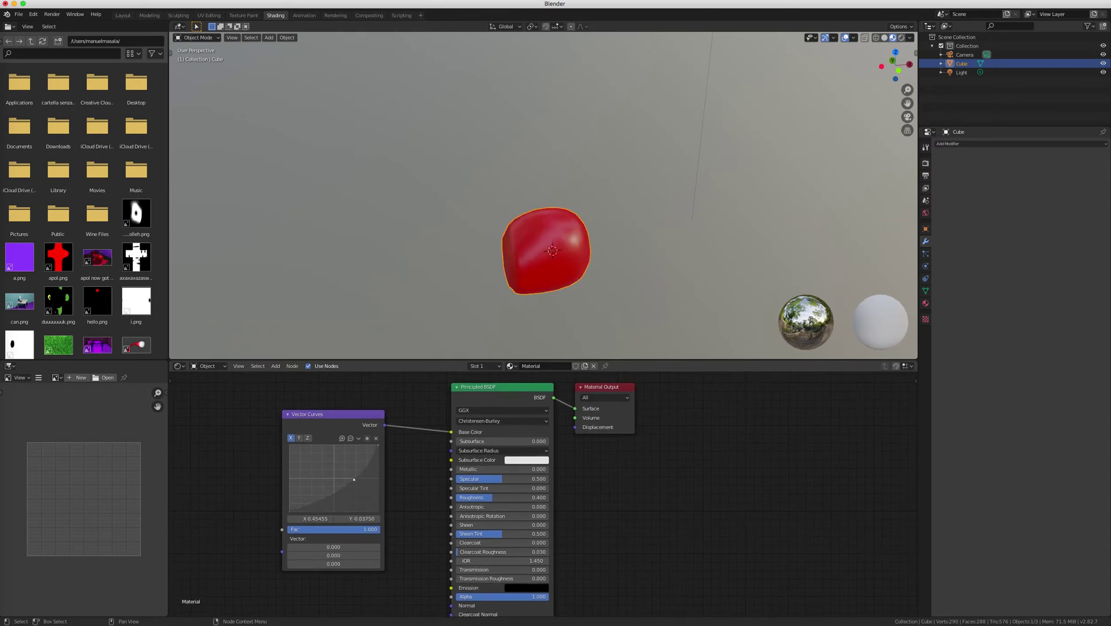
scroll(561, 296, left, 10)
scroll(562, 299, left, 3)
ctrl+scroll(565, 295, up, 5)
ctrl+scroll(566, 295, down, 2)
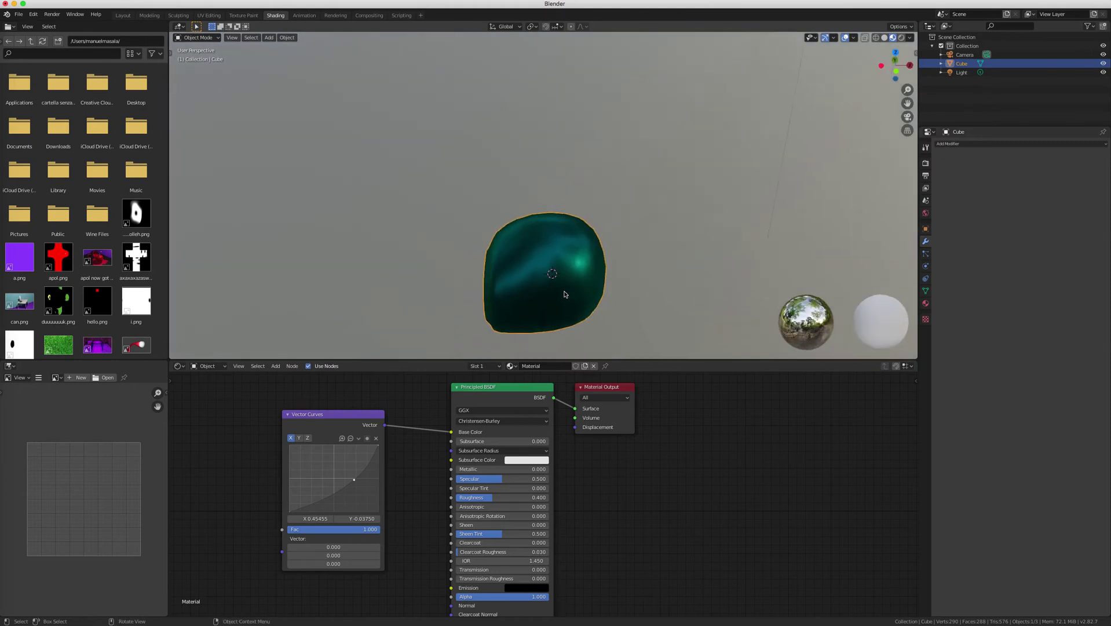
scroll(532, 293, right, 5)
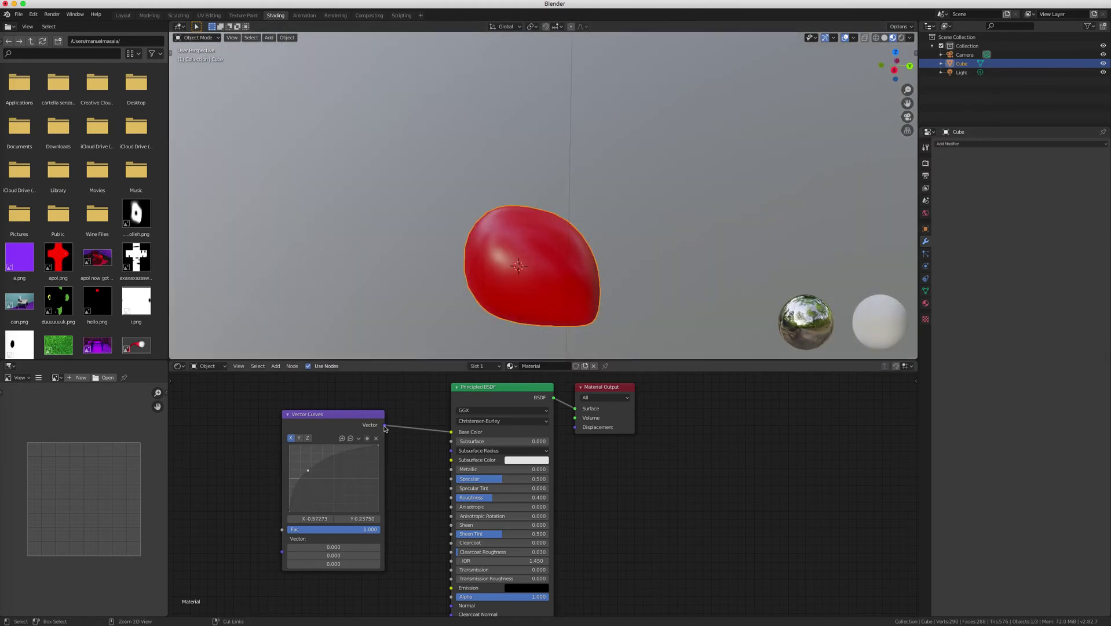
Step: Undo the last curve edits and delete the Vector Curves node
key(super+z)
key(super+z)
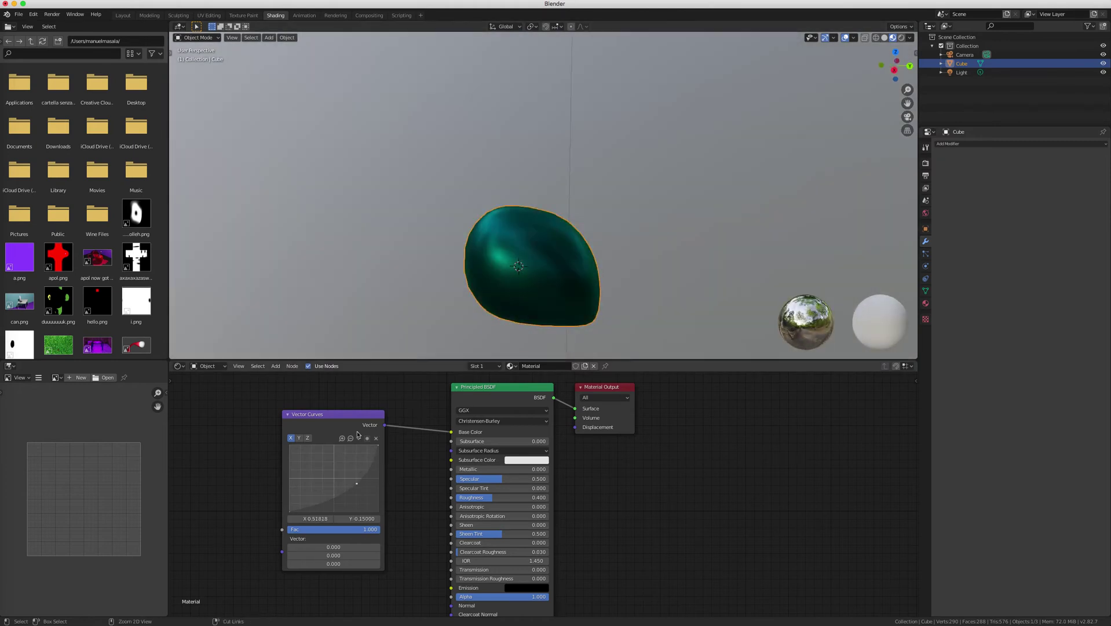
click(324, 427)
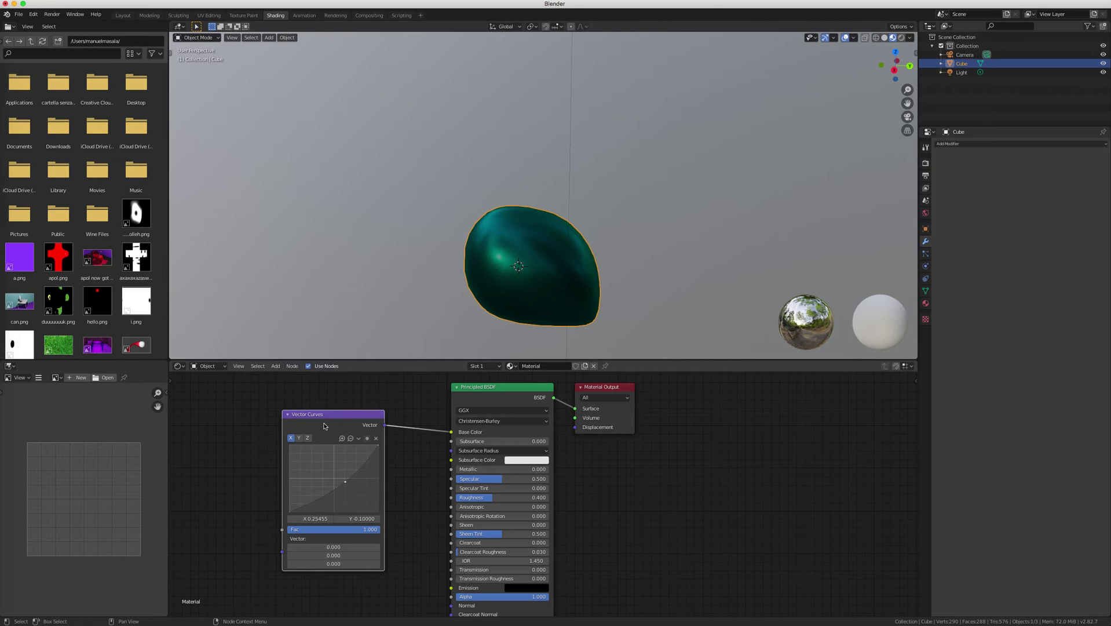
right_click(325, 427)
click(291, 442)
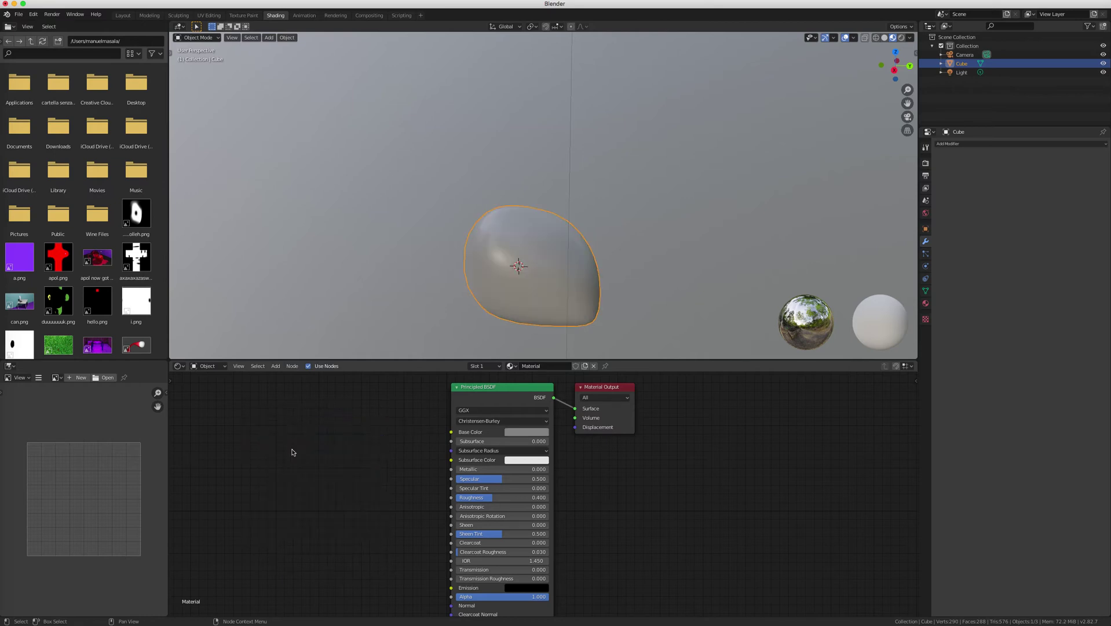
Step: Add a ColorRamp node beside the Principled BSDF and set its interpolation to Constant
key(shift+a)
click(351, 405)
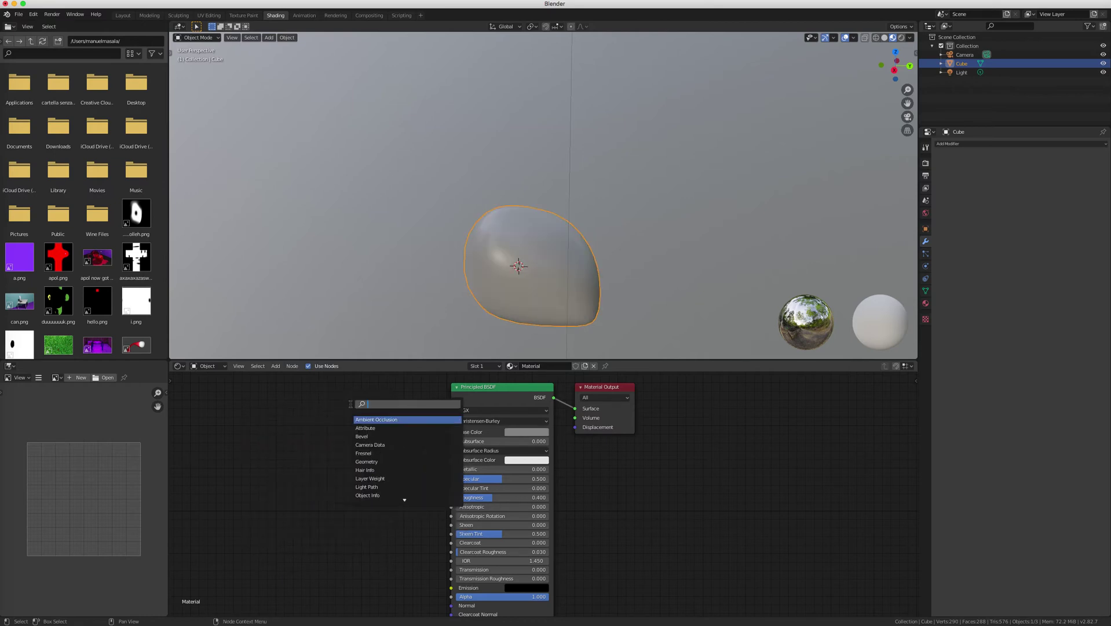
text(co)
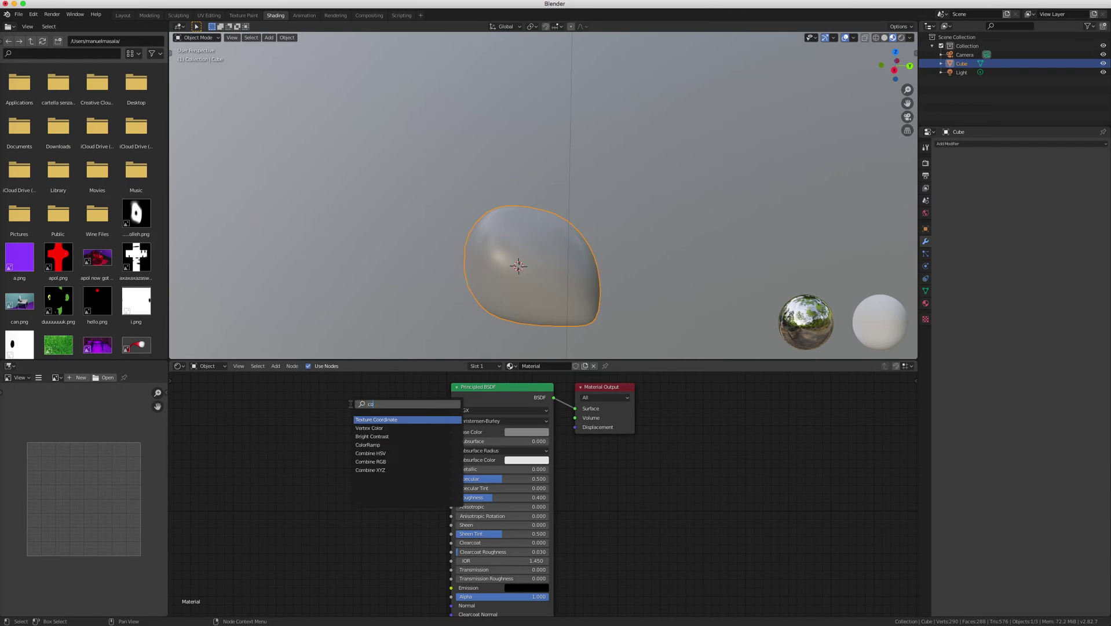
click(368, 445)
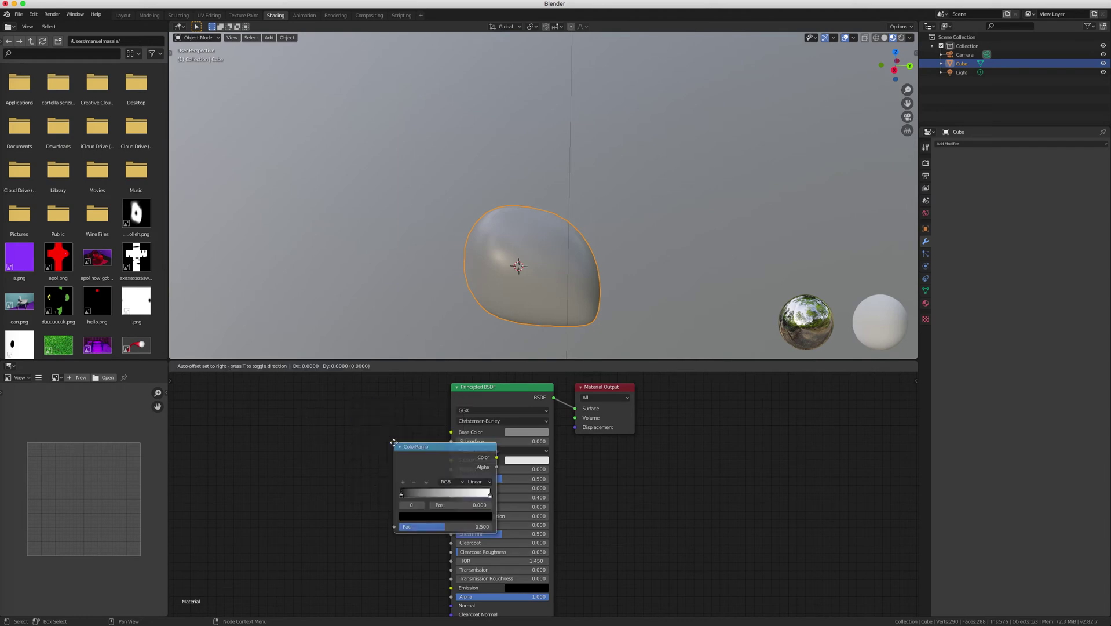
click(390, 443)
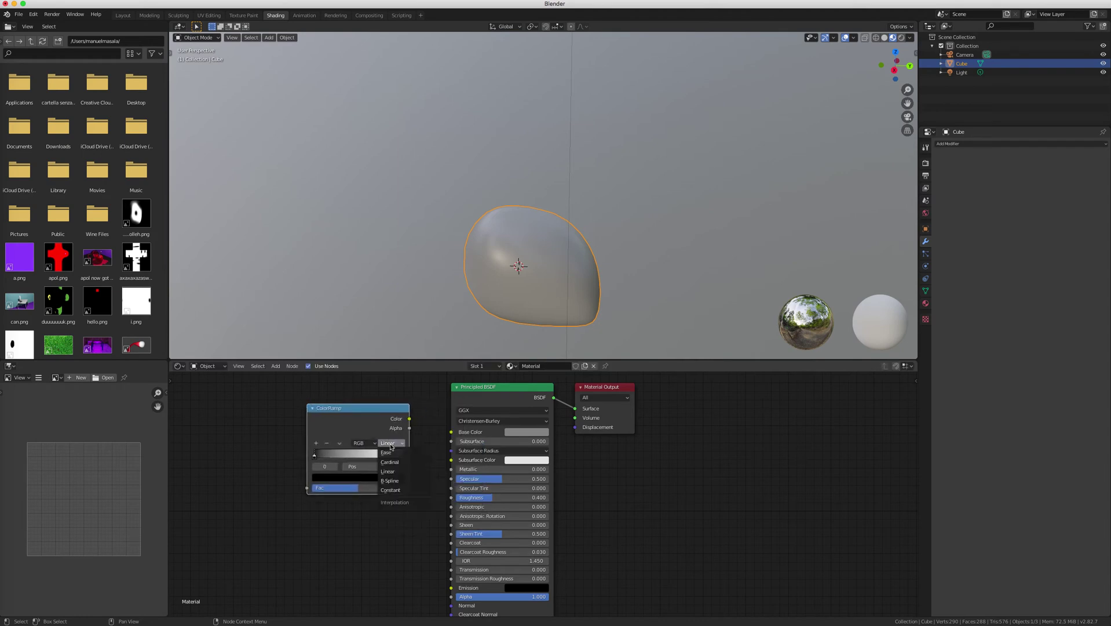
click(390, 489)
Step: Move the ColorRamp's white stop to position 0.518 and set its color to grey with a value of 0.568
drag(404, 457, 358, 457)
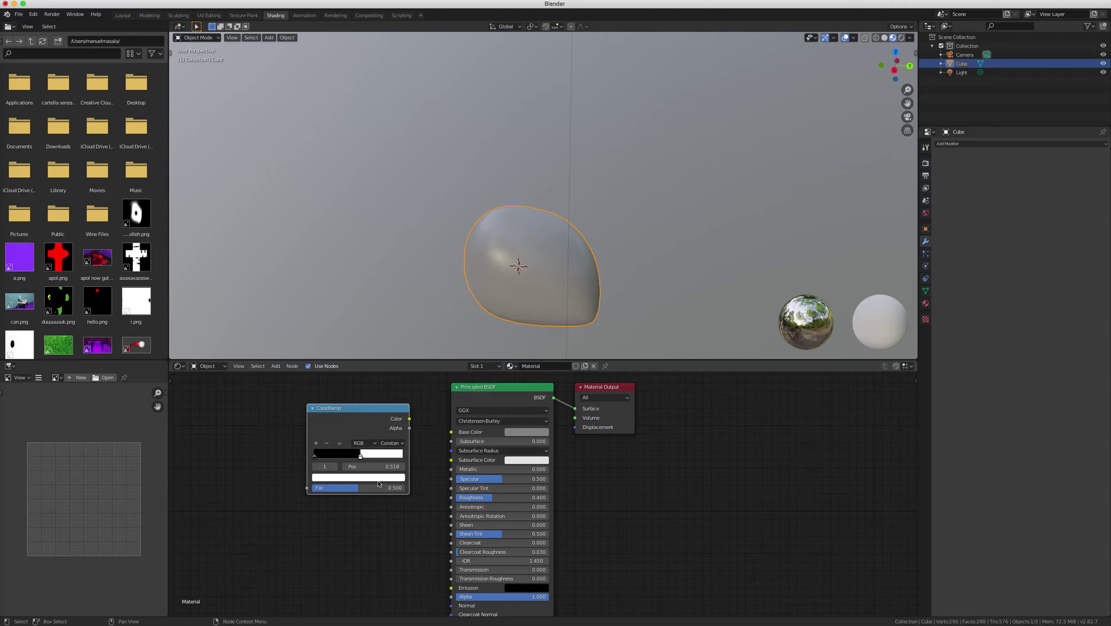
click(380, 476)
drag(385, 359, 386, 378)
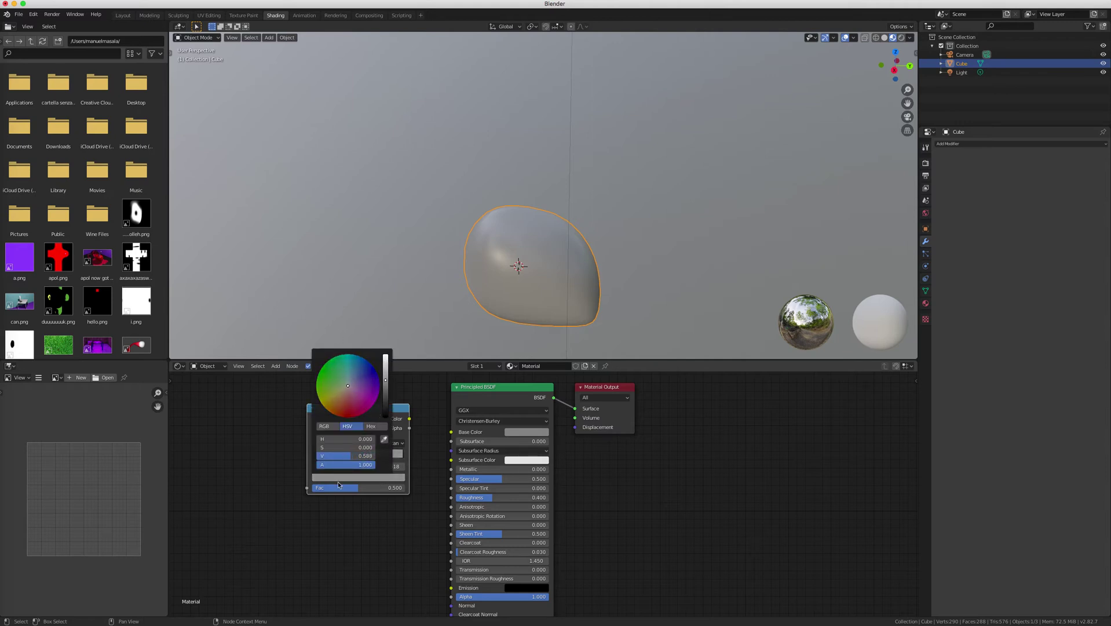
Step: Set the ColorRamp's first stop to grey with a value of 0.643
click(316, 456)
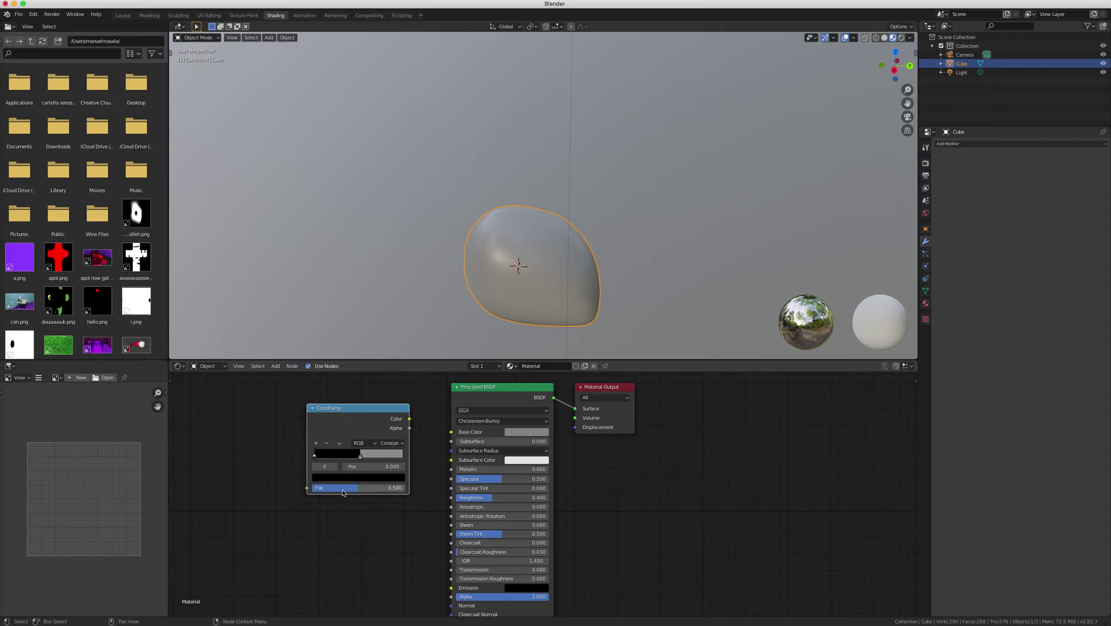
click(359, 477)
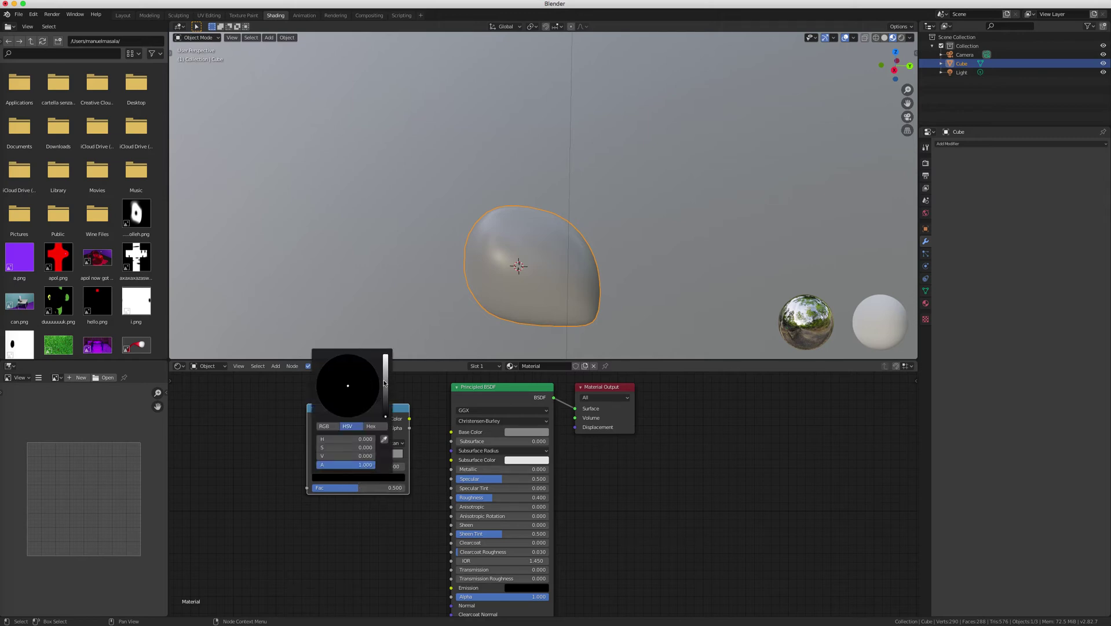
drag(386, 385, 386, 370)
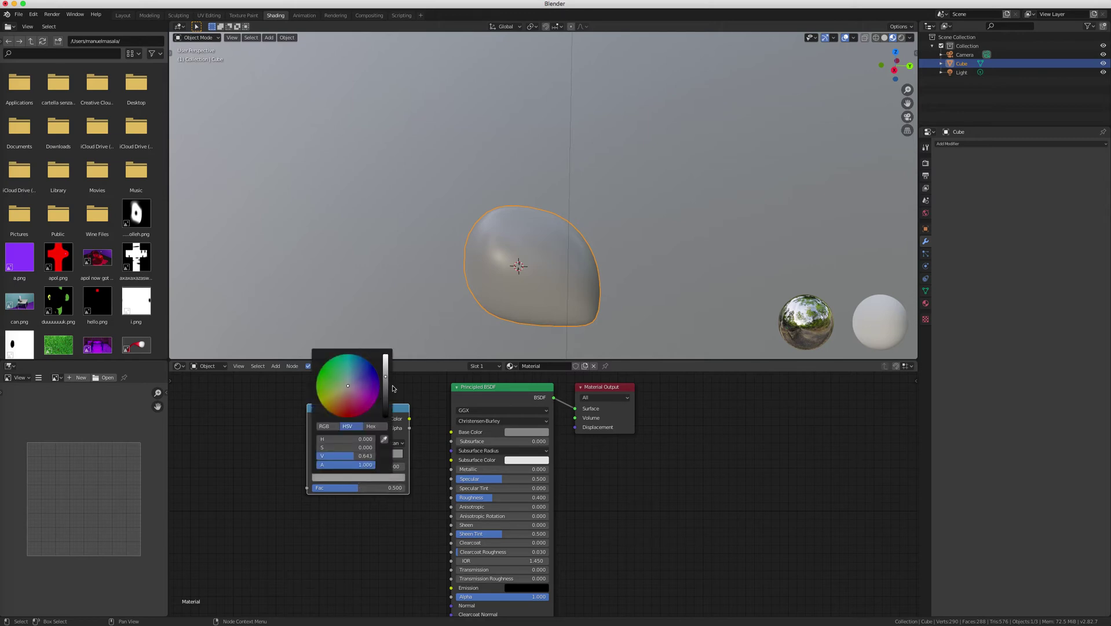
Step: Add a ColorRamp stop at position 0.259 and give it a darker grey than the first stop
click(317, 442)
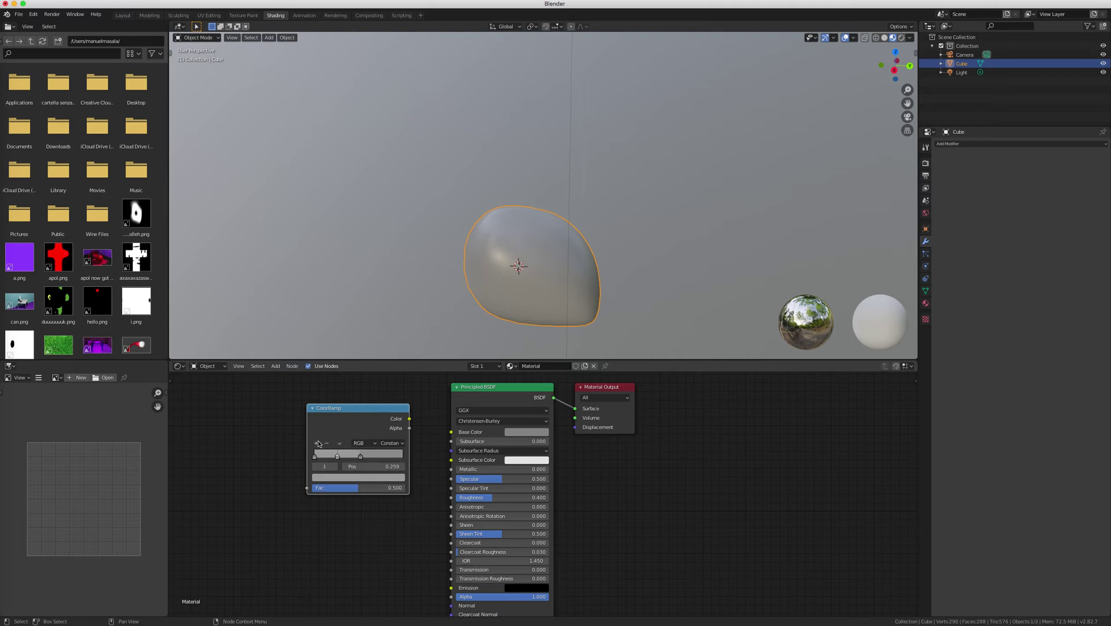
click(356, 477)
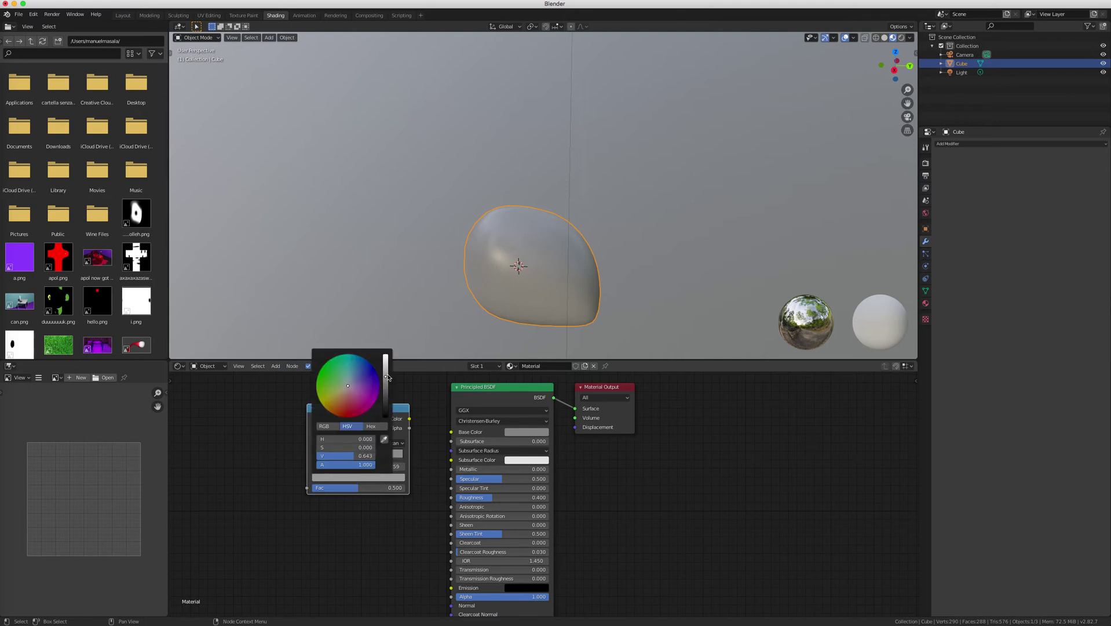
drag(348, 455, 331, 455)
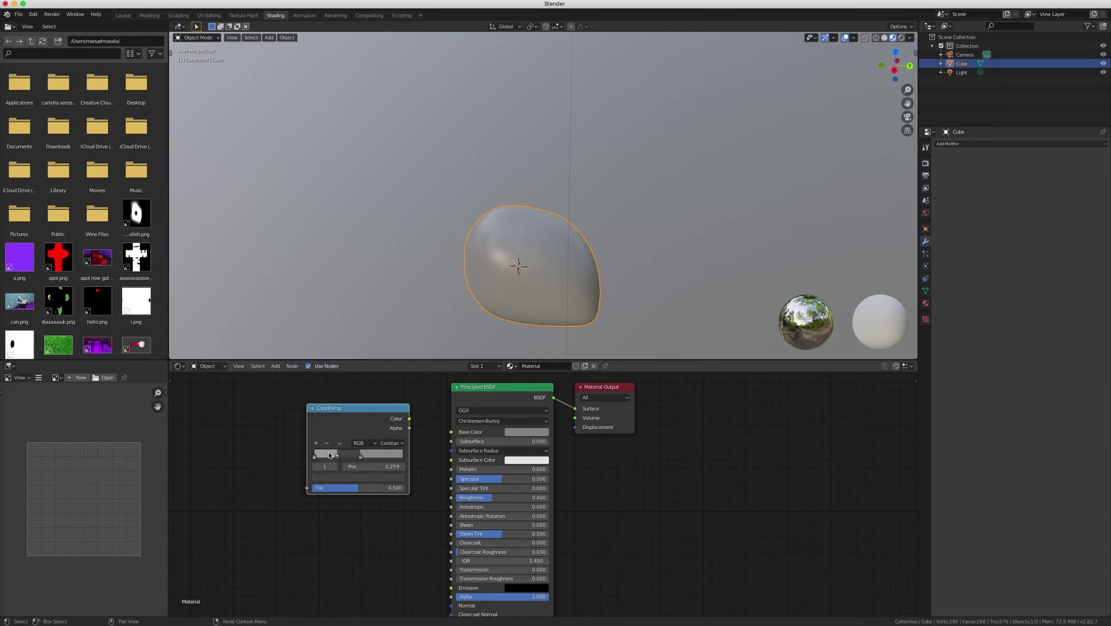
click(349, 477)
drag(348, 455, 358, 456)
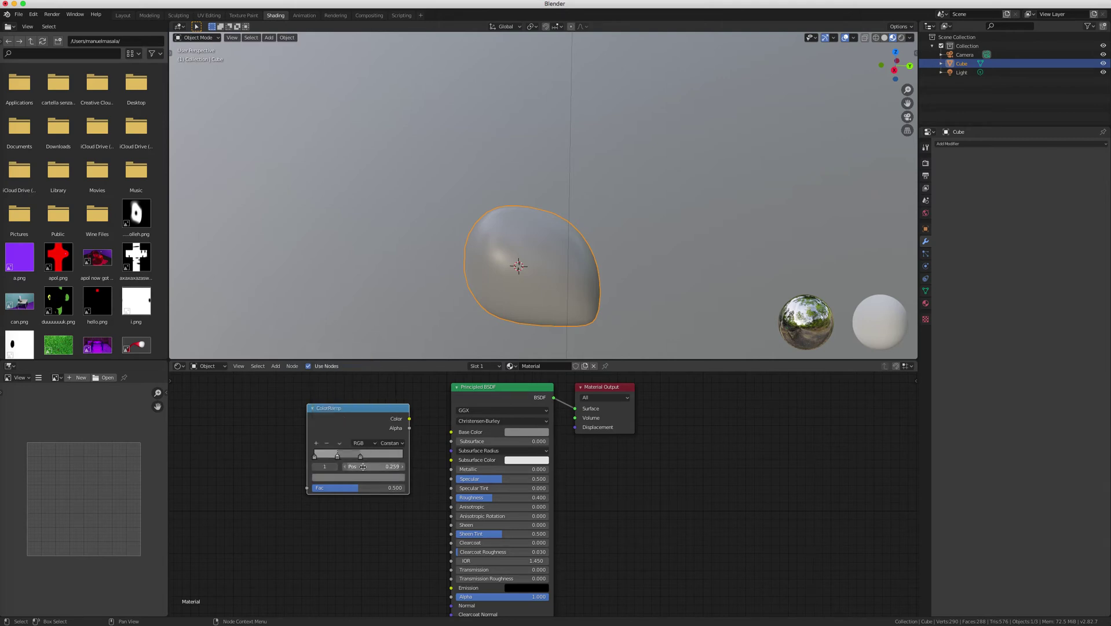
Step: Add another ColorRamp stop at position 0.743 and set its color to grey with a value of 0.493
click(315, 442)
drag(327, 460, 392, 455)
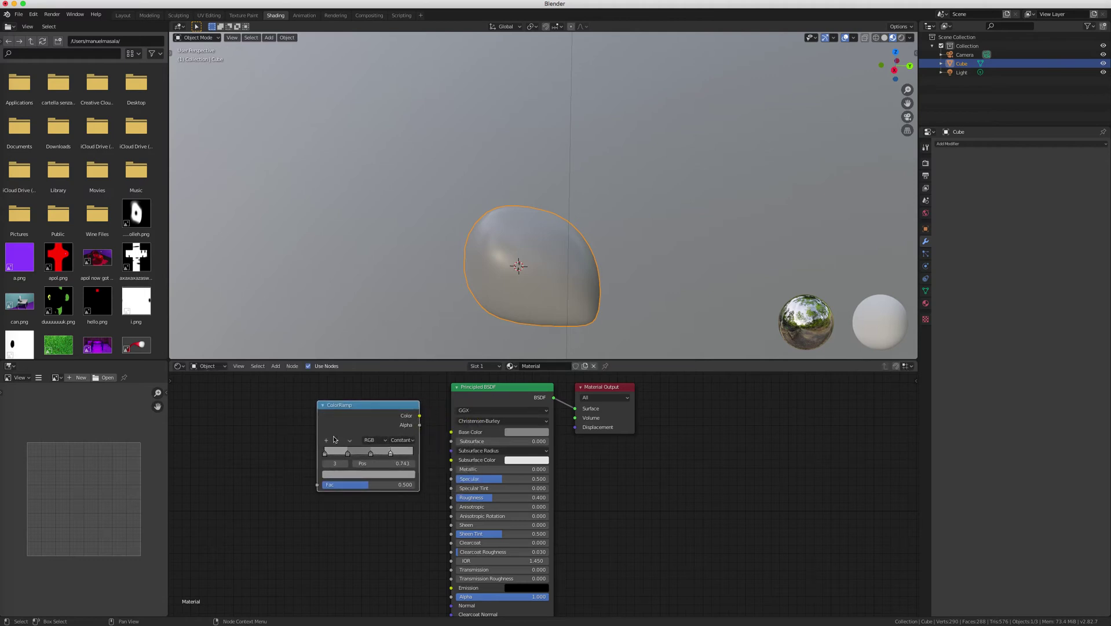
click(377, 475)
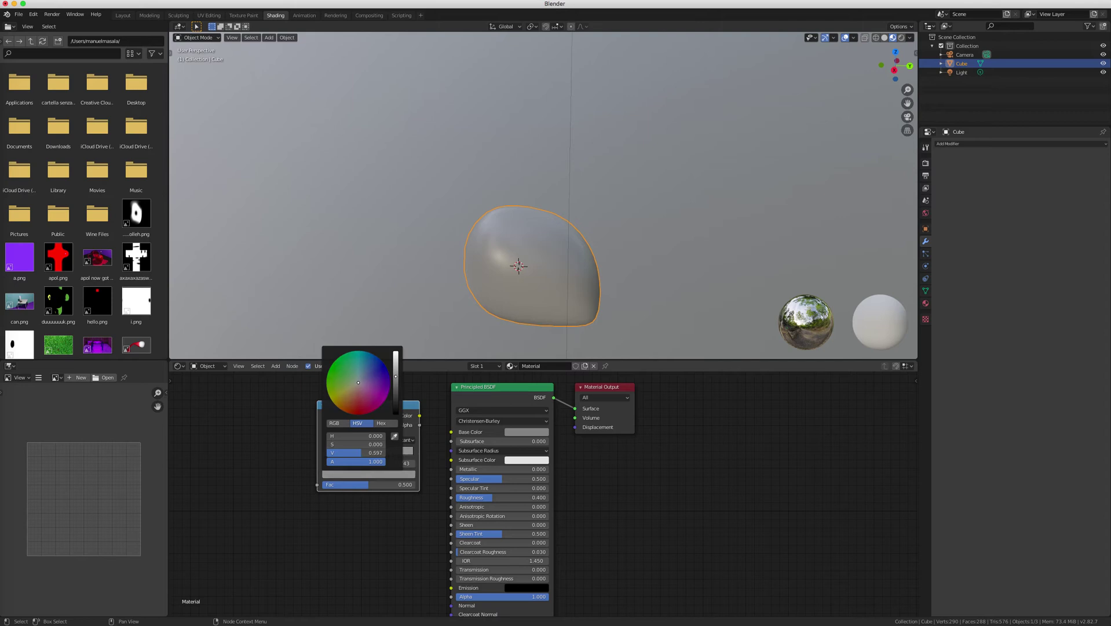
drag(367, 452, 355, 452)
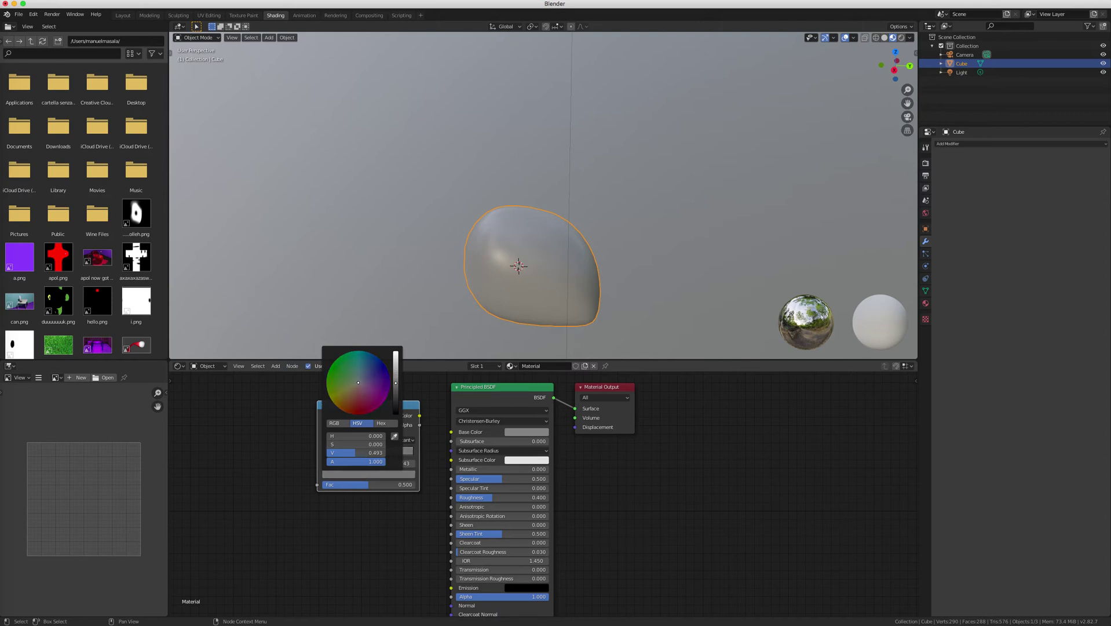
Step: Connect the ColorRamp's Color output to the Base Color input of the Principled BSDF
ctrl+middle_drag(397, 492, 396, 474)
click(393, 400)
drag(390, 397, 428, 417)
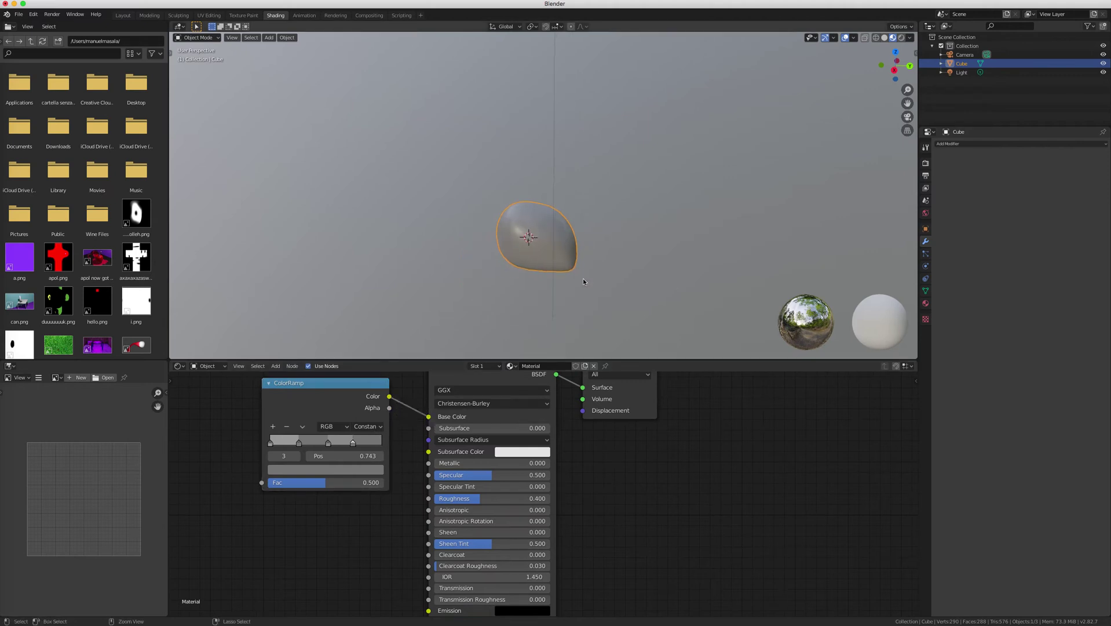
key(shift+d)
click(478, 269)
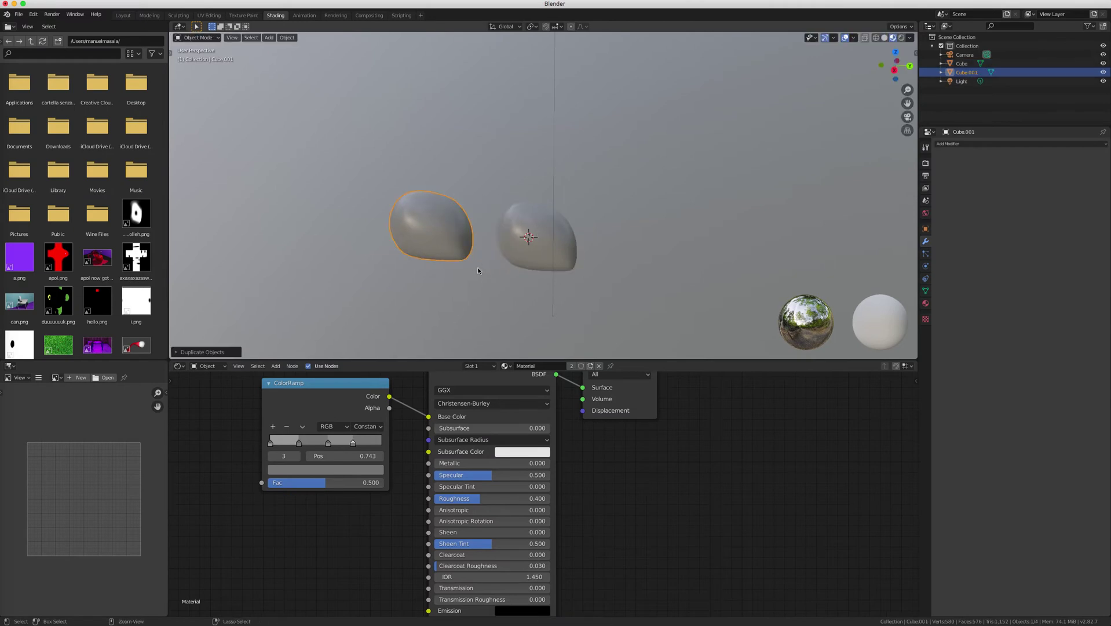
key(ctrl+z)
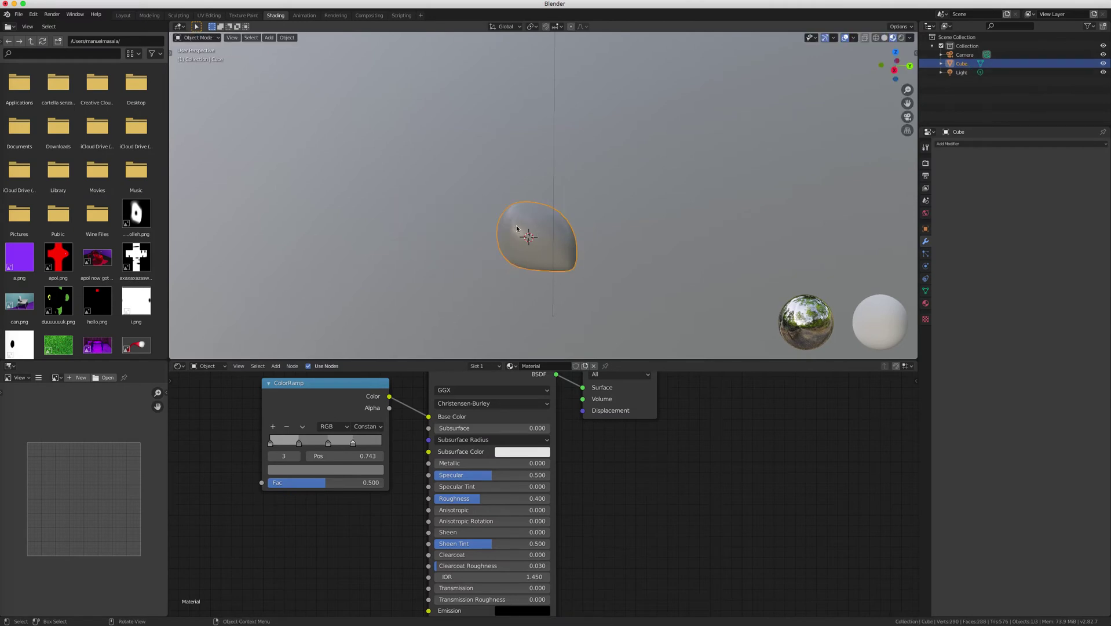
Step: Add an Object Info node before the ColorRamp and connect its Random output to the ColorRamp's Fac input
scroll(433, 496, down, 4)
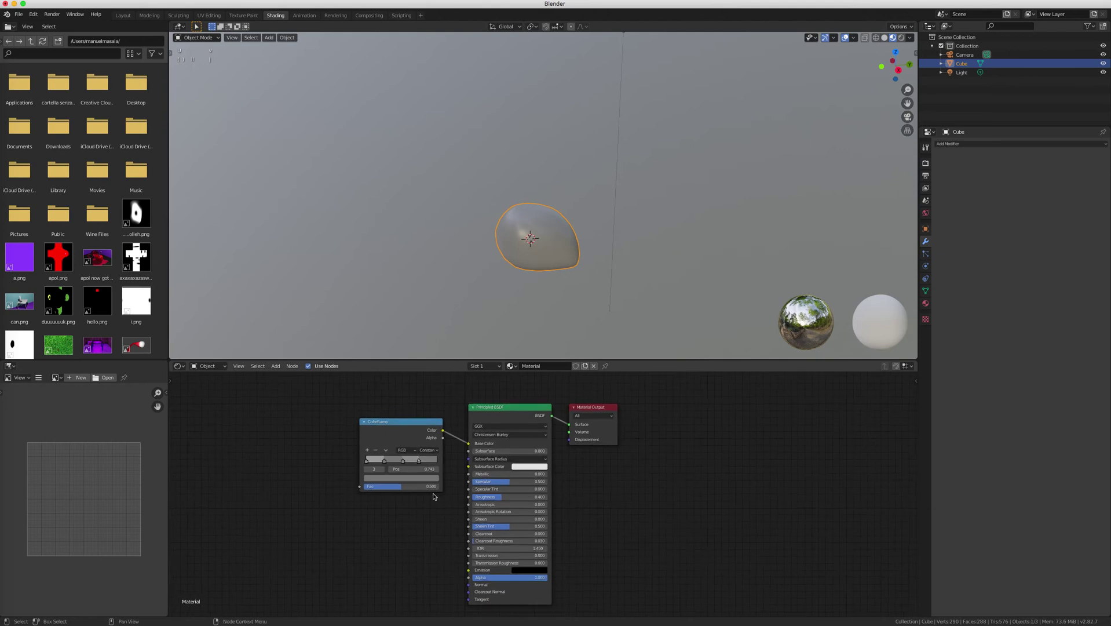
key(shift+a)
mouse_move(428, 506)
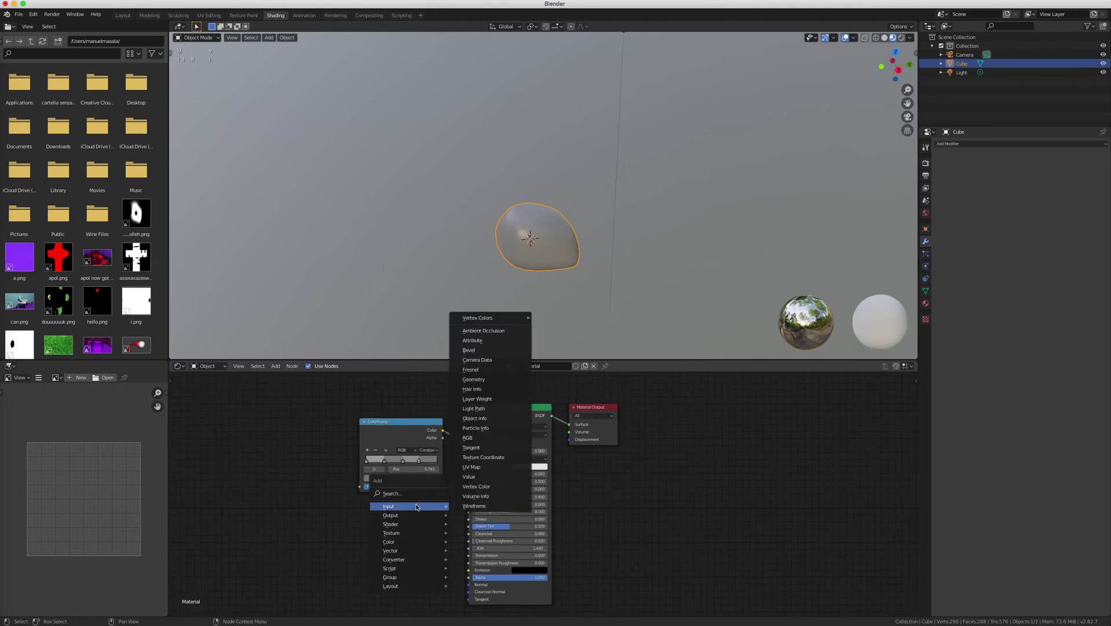
click(480, 417)
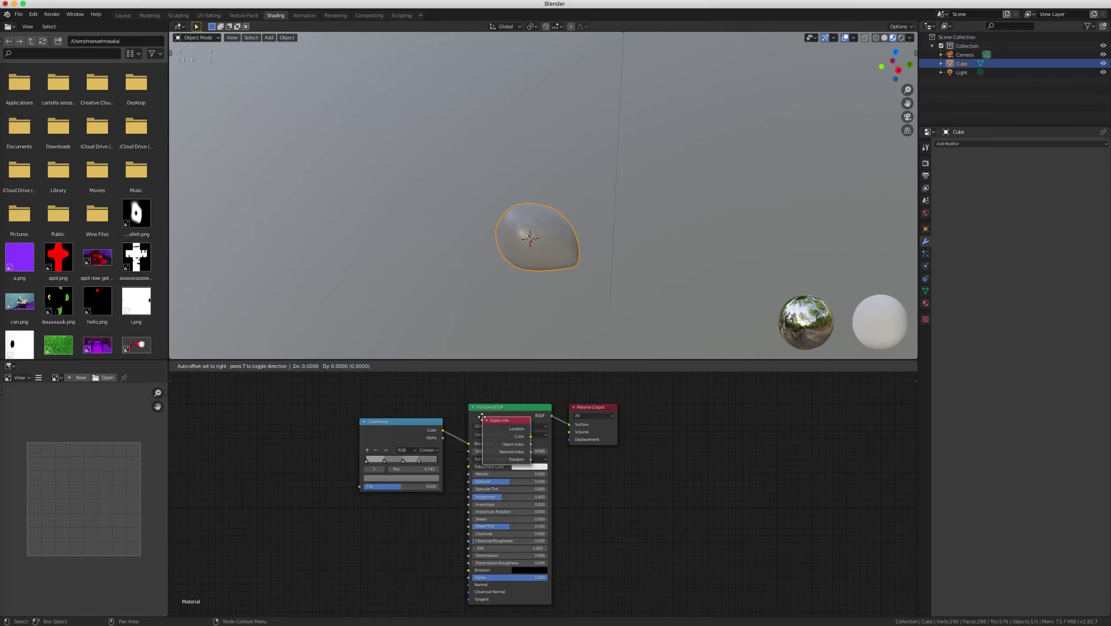
click(279, 429)
drag(328, 472, 360, 487)
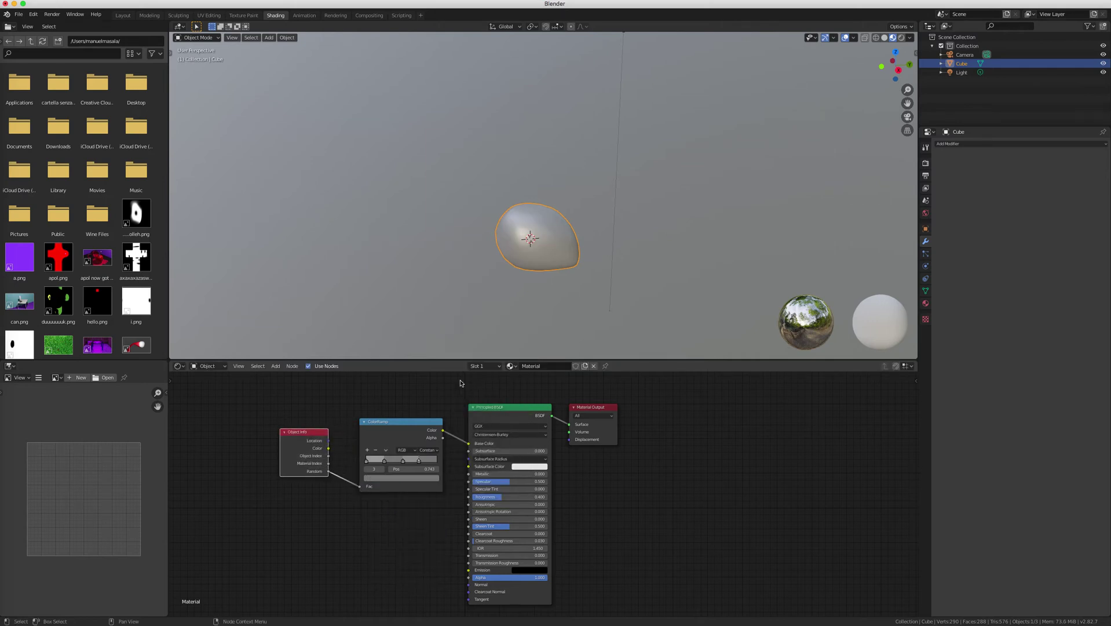
Step: Try two duplicates of the rock to compare their random grey shades, and undo both copies
scroll(556, 269, down, 3)
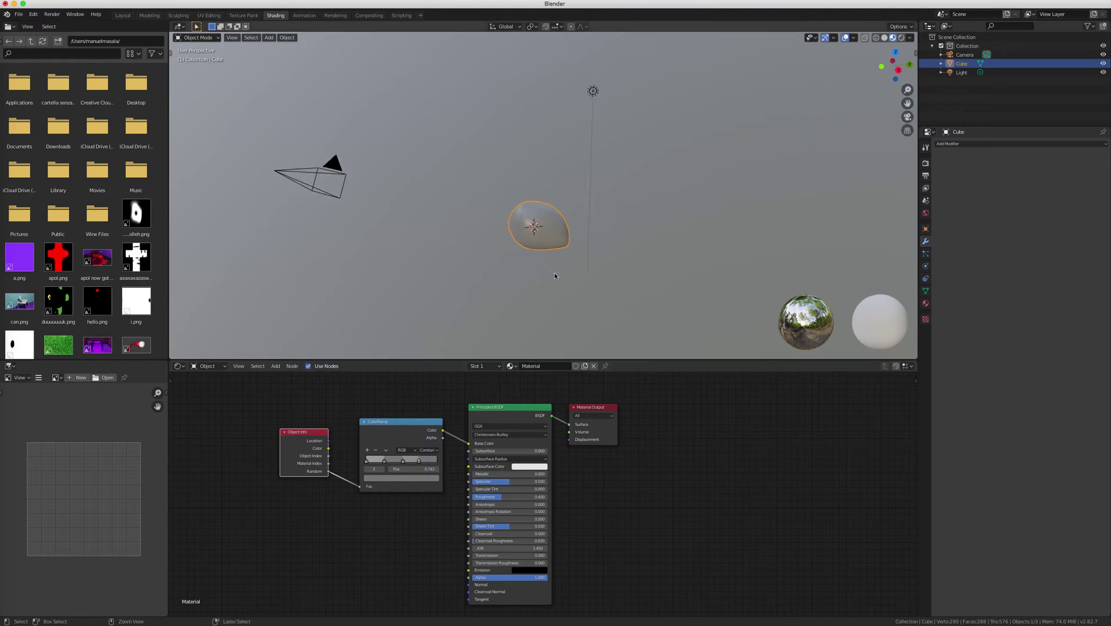
key(z)
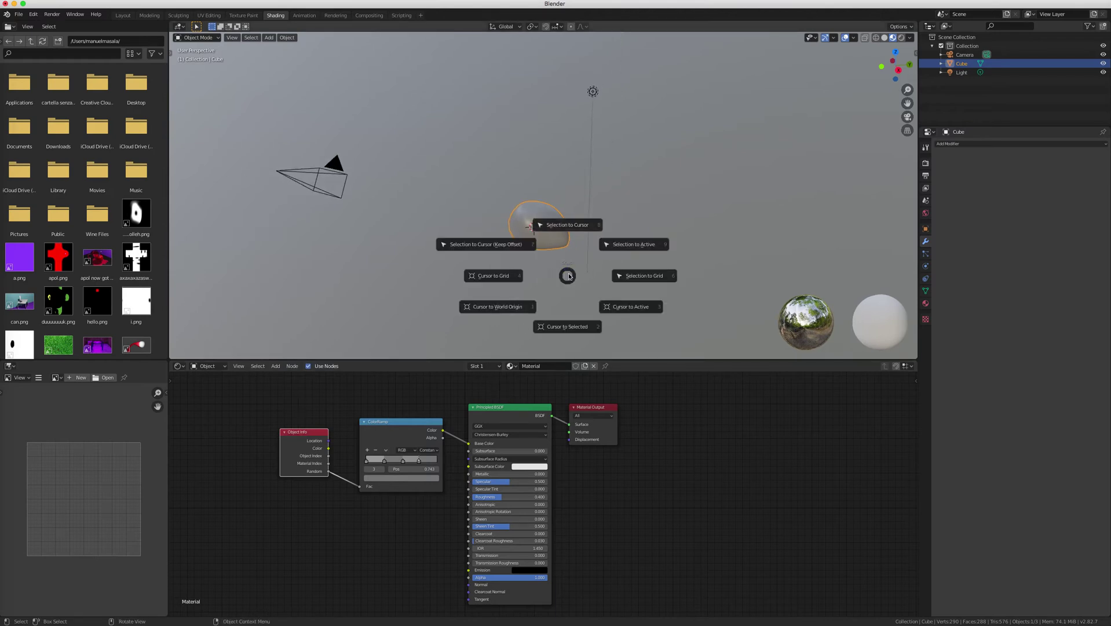
key(shift+d)
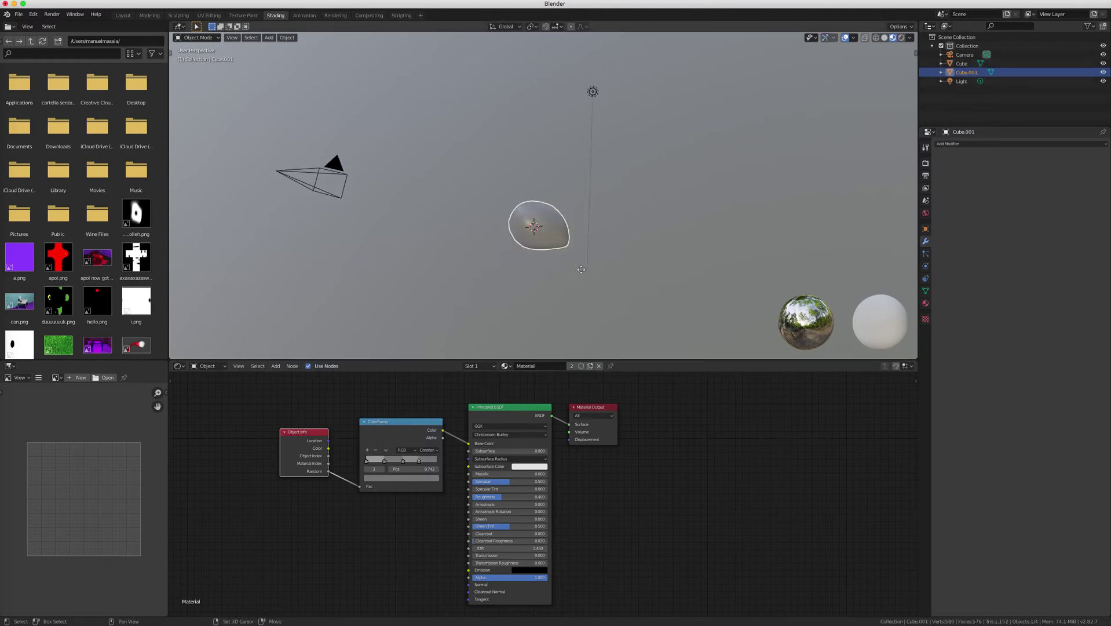
click(517, 256)
key(shift+d)
click(721, 229)
key(ctrl+z)
key(ctrl+z)
Step: Select the ColorRamp's first stop and adjust its color to a slightly darker grey
scroll(722, 230, left, 10)
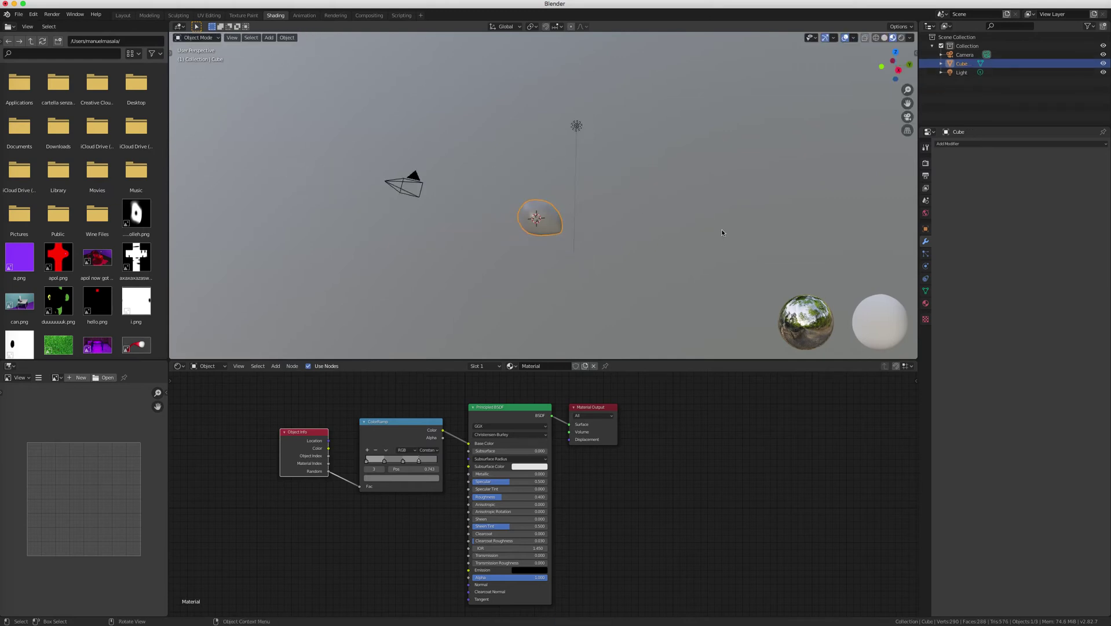
scroll(719, 230, left, 5)
scroll(727, 226, up, 5)
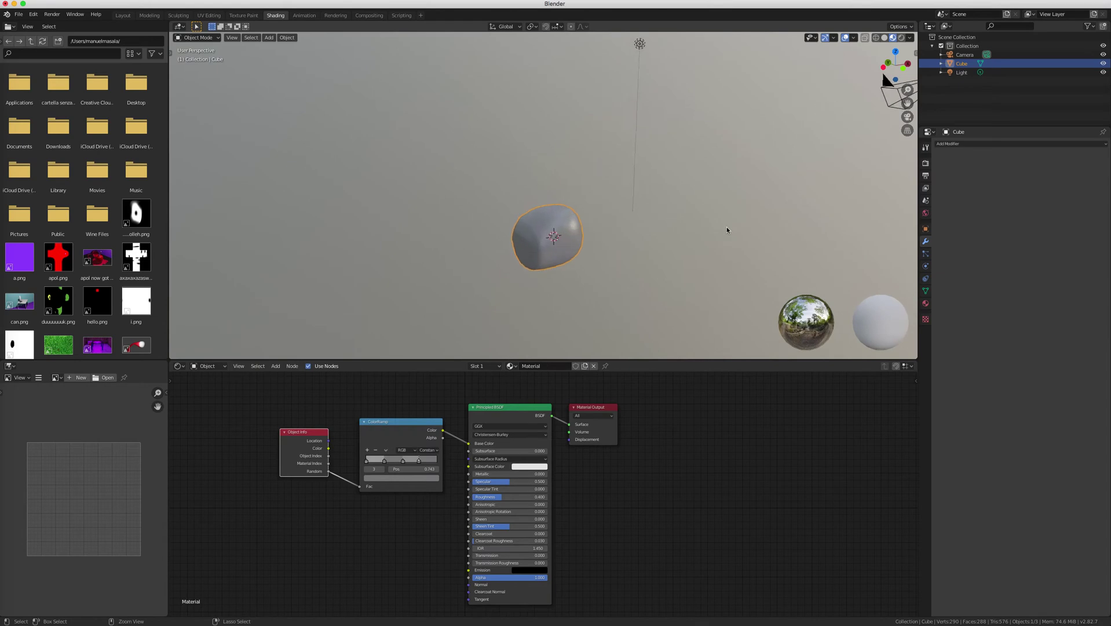
click(364, 460)
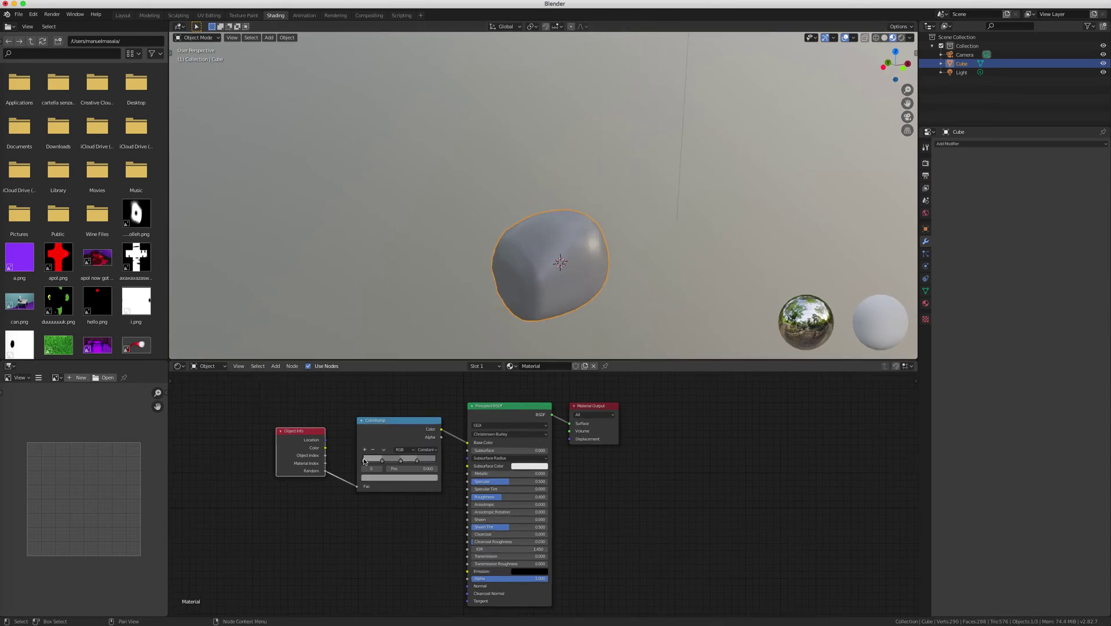
click(394, 477)
drag(421, 394, 421, 402)
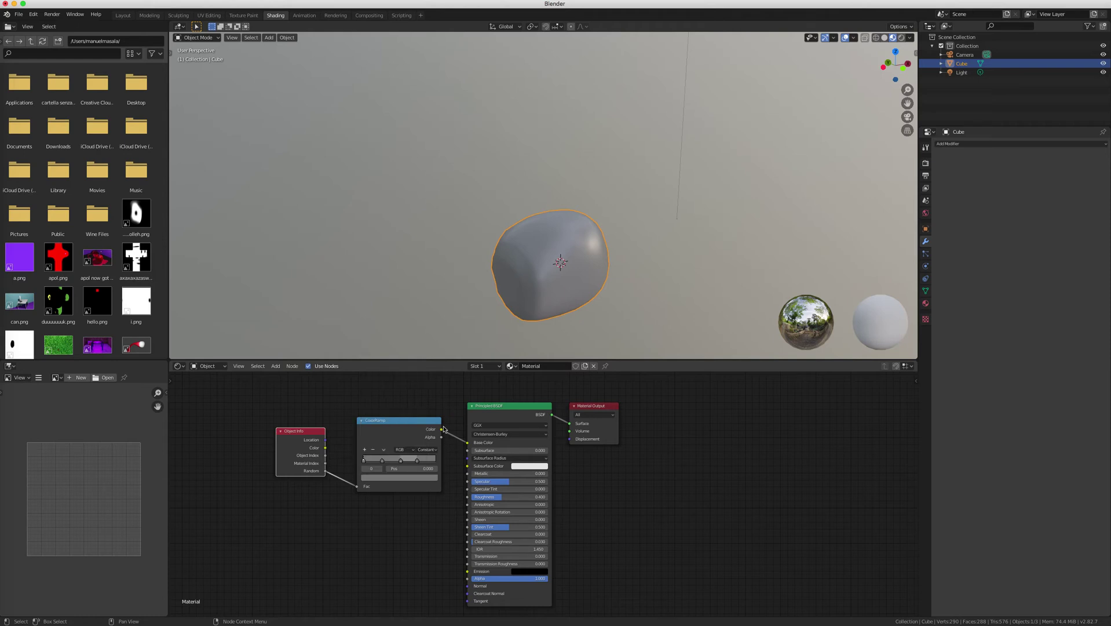
middle_drag(566, 317, 629, 305)
click(423, 477)
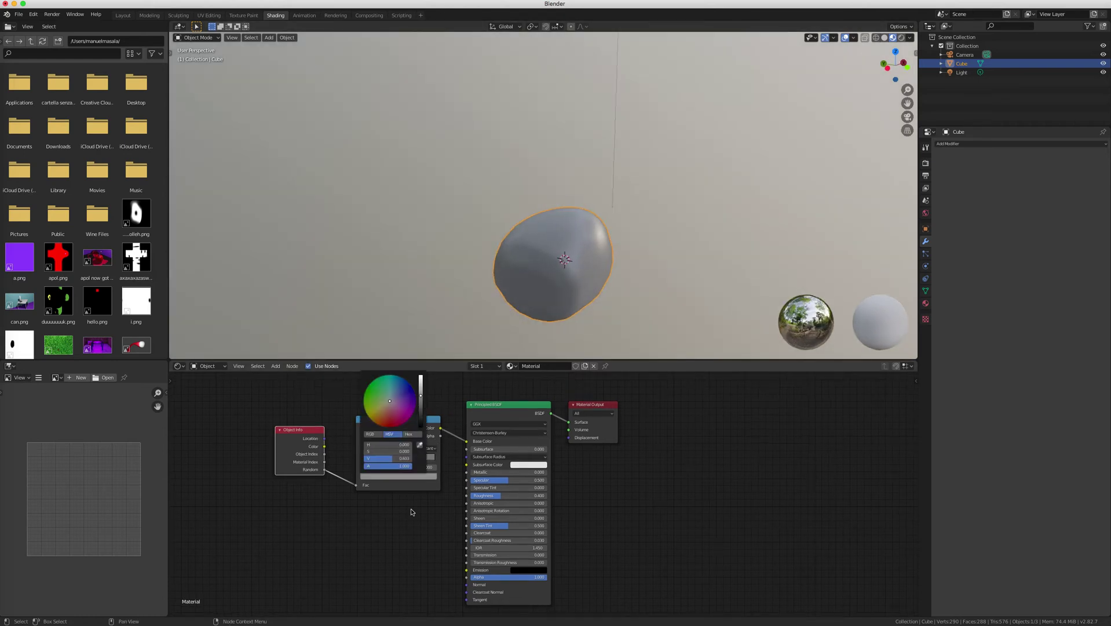
scroll(394, 512, up, 1)
scroll(393, 510, up, 1)
scroll(645, 231, down, 3)
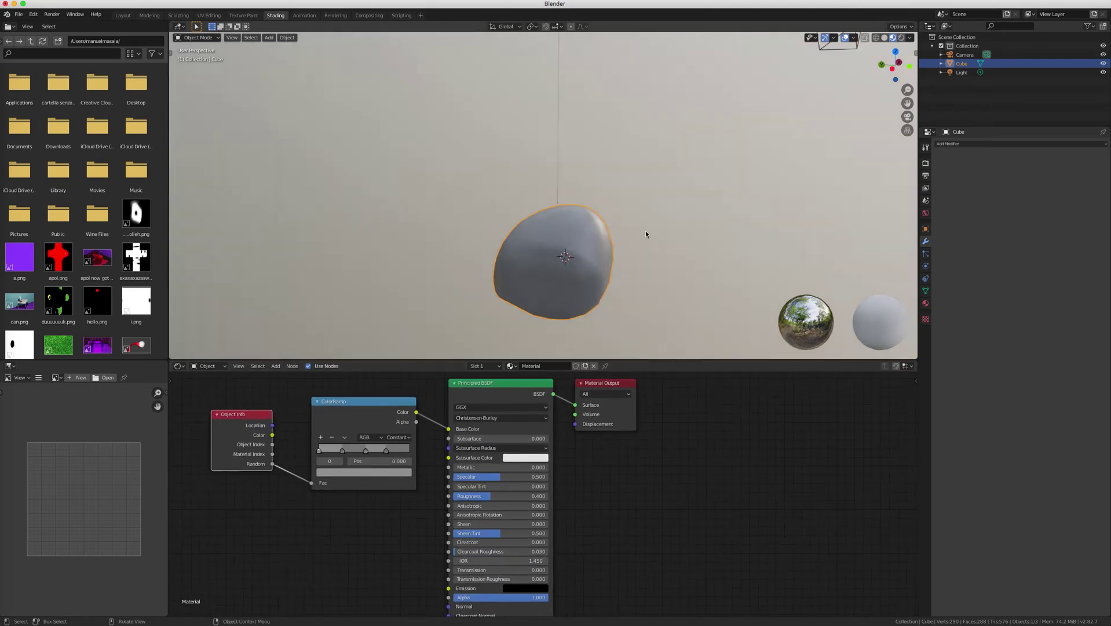
middle_drag(353, 469, 357, 473)
scroll(357, 473, down, 2)
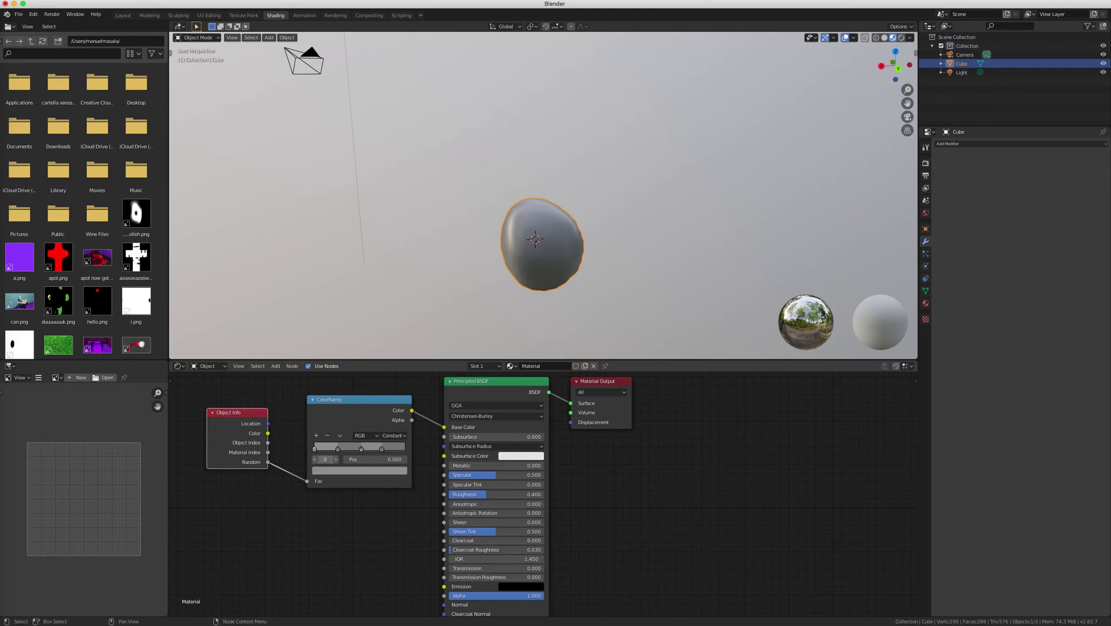
click(336, 459)
click(315, 458)
Step: Try linking the ColorRamp's Alpha output to the Principled BSDF's Emission input and test it on two duplicates of the rock
drag(411, 423, 442, 596)
middle_drag(509, 327, 556, 269)
key(shift+d)
click(433, 283)
key(shift+d)
click(542, 178)
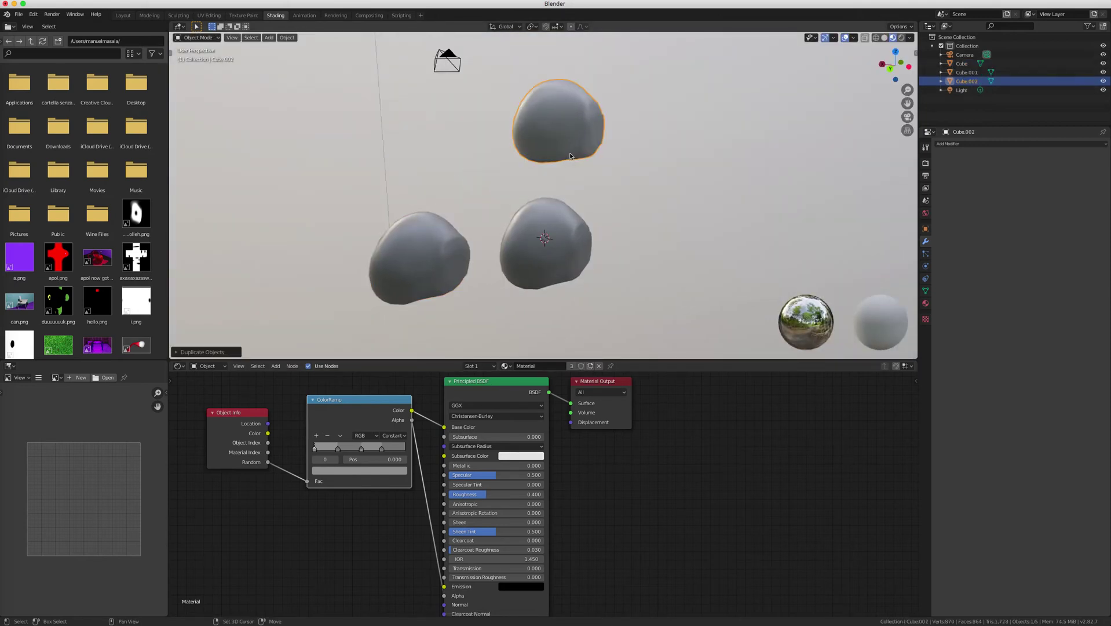
Step: Undo the two rock duplicates and cut the link from the ColorRamp's Alpha output
key(ctrl+z)
key(ctrl+z)
ctrl+right_drag(434, 609, 443, 593)
Step: Add a mesh plane and move it down along the Z axis to the underside of the rock
mouse_move(562, 274)
middle_down()
mouse_move(588, 285)
mouse_move(662, 230)
mouse_move(684, 238)
mouse_move(667, 223)
mouse_move(685, 231)
mouse_move(677, 218)
middle_up()
click(484, 99)
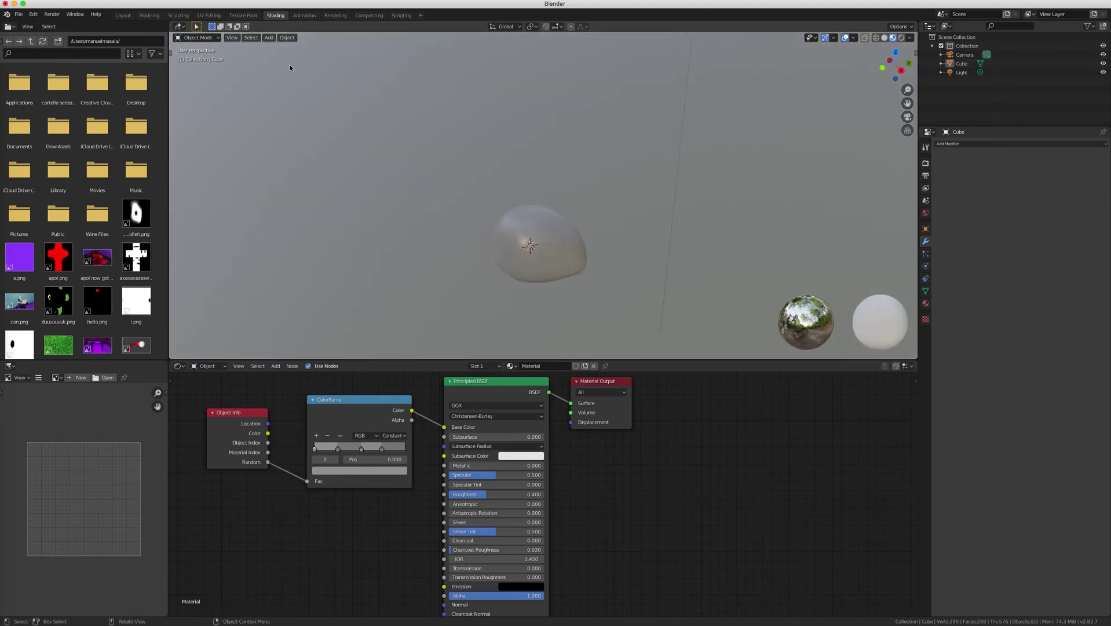
click(269, 38)
mouse_move(274, 48)
click(271, 39)
mouse_move(278, 48)
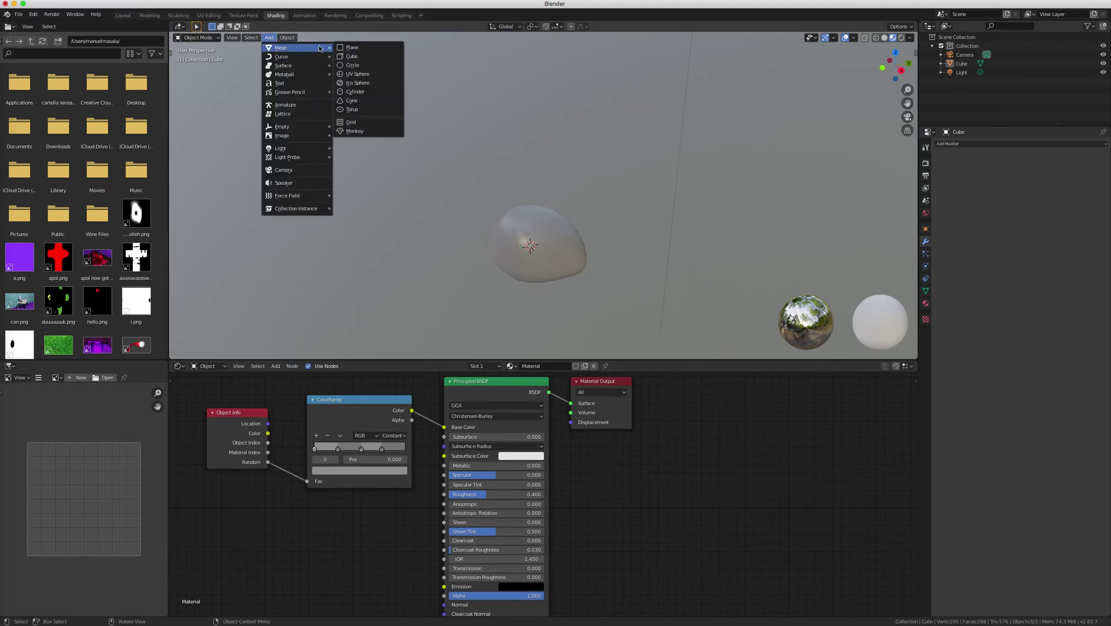
click(354, 50)
key(g)
key(z)
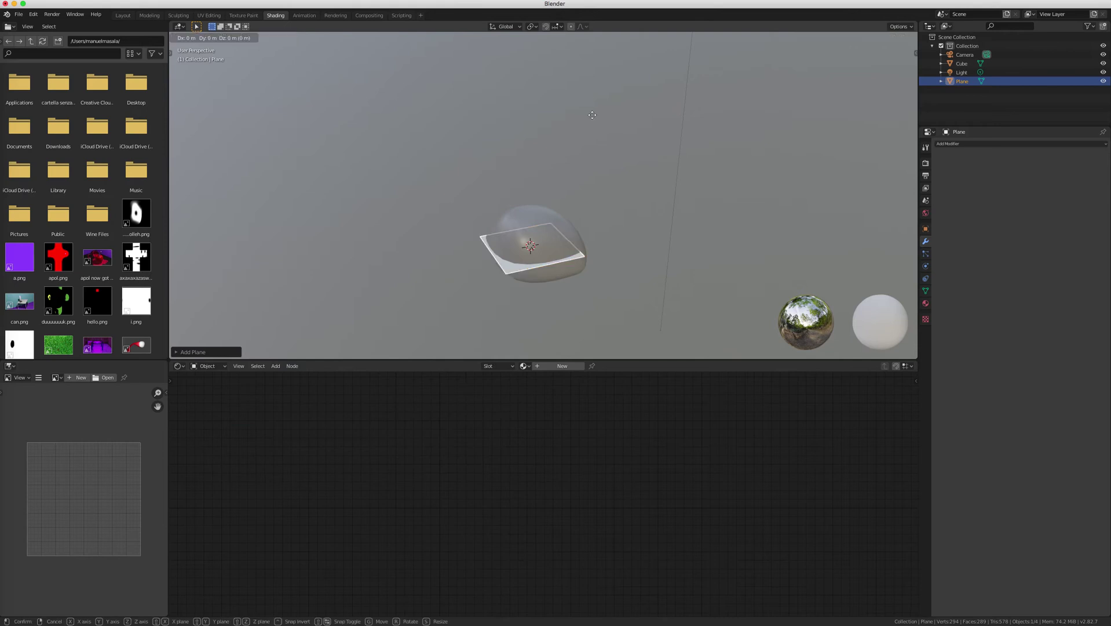
click(599, 151)
Step: Scale the plane up so it forms a ground around the rock, and assign it a new material
key(s)
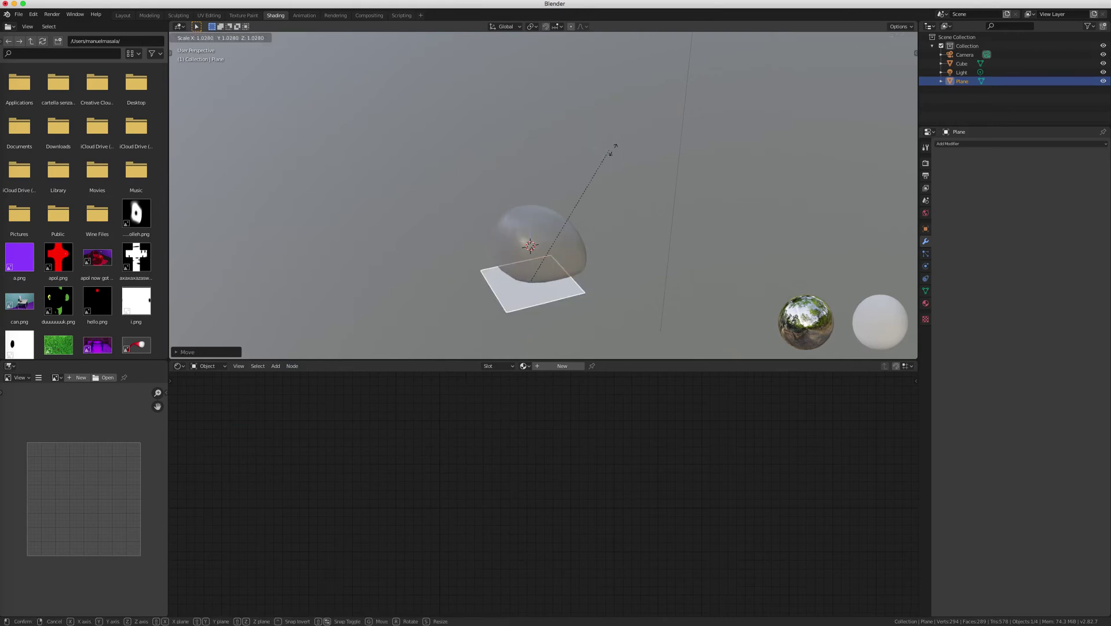
click(388, 316)
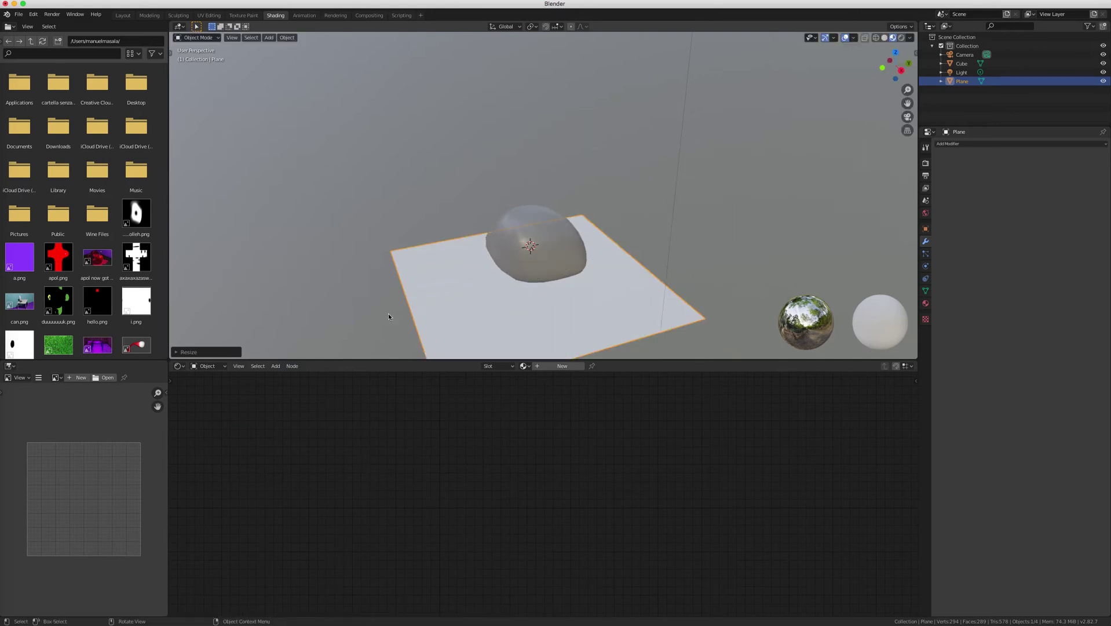
click(562, 366)
scroll(745, 194, down, 10)
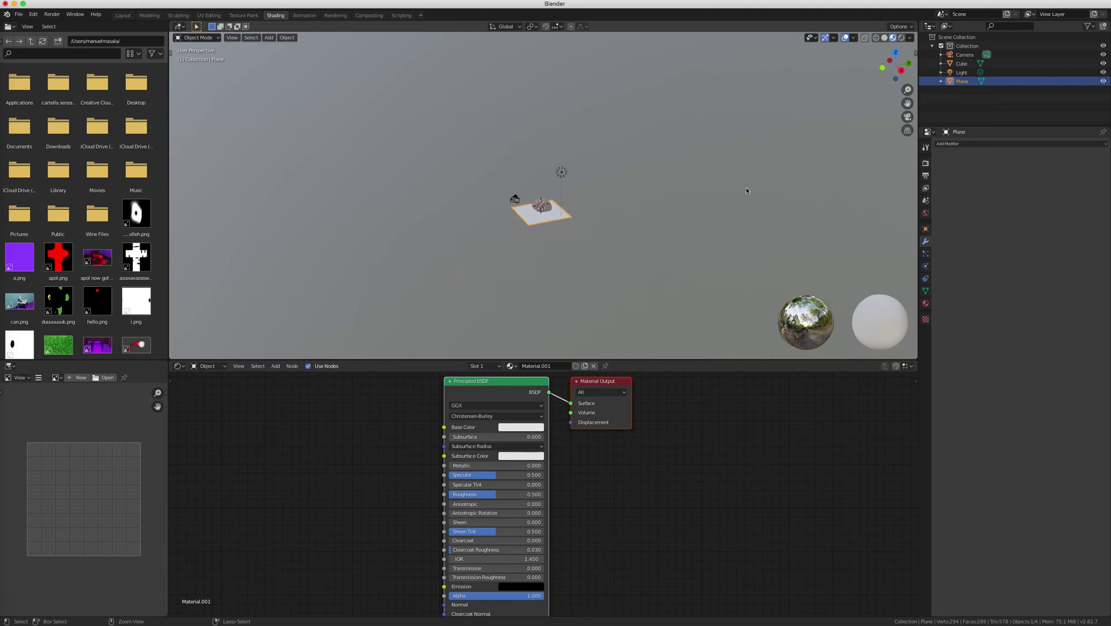
scroll(736, 184, up, 2)
scroll(549, 298, up, 5)
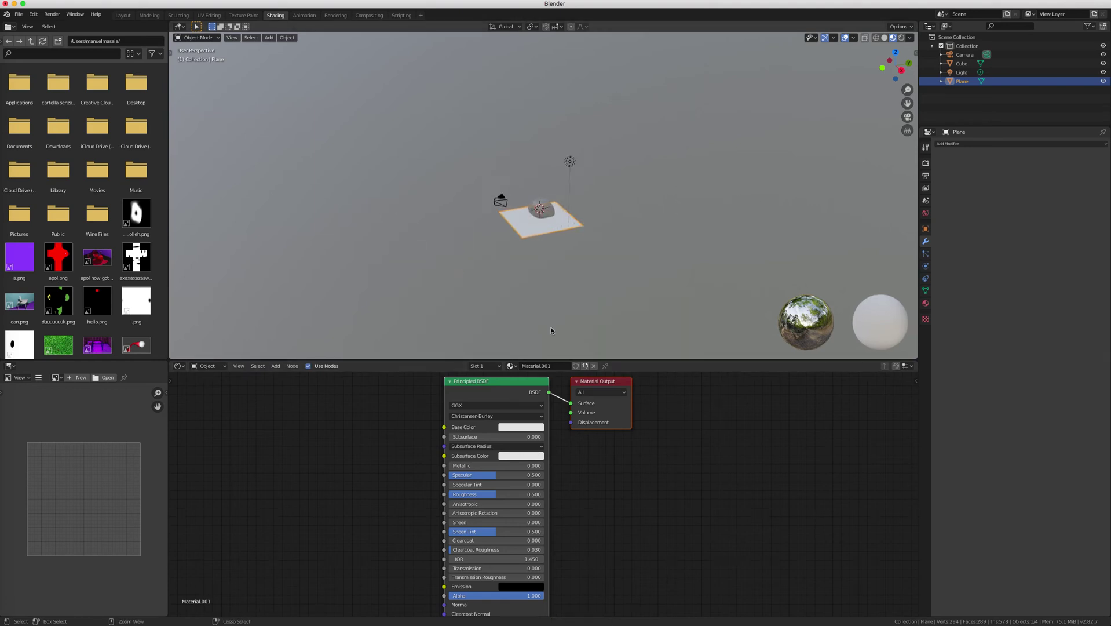
Step: Scale the ground plane up further so it extends well beyond the rock on every side
key(s)
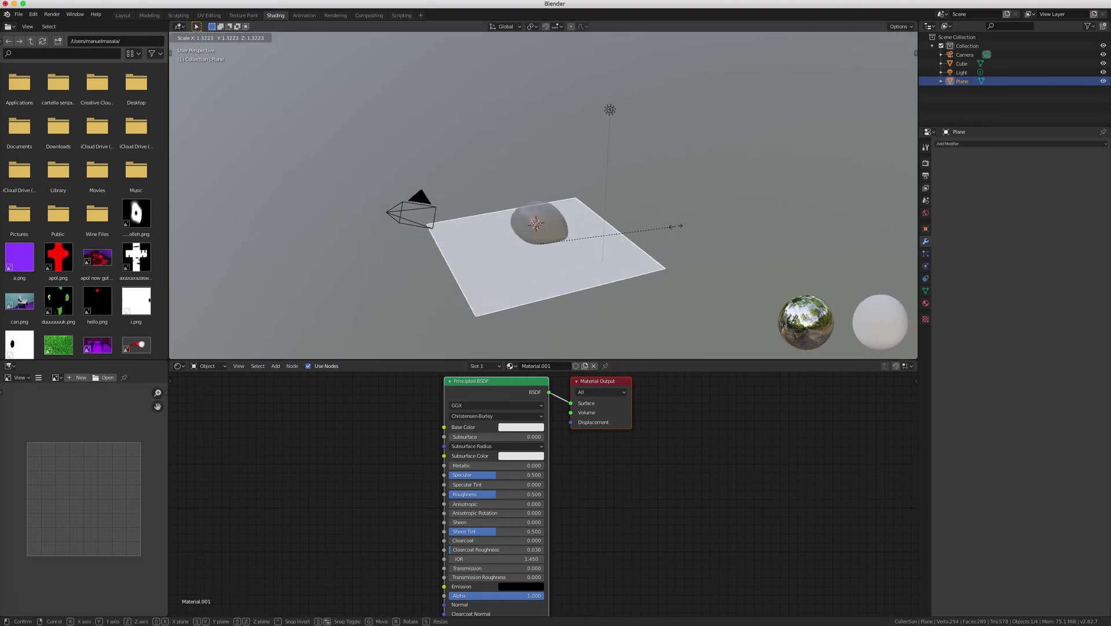
click(702, 221)
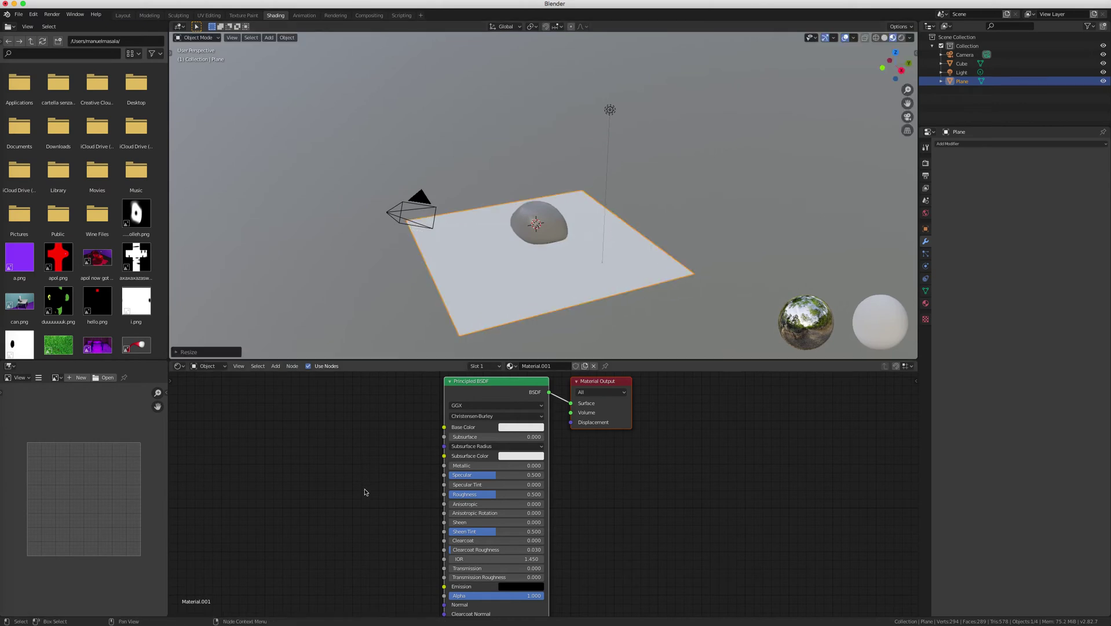
Step: Join the Shader Editor over the Image Editor area so the node area spans the full width
drag(172, 612, 130, 588)
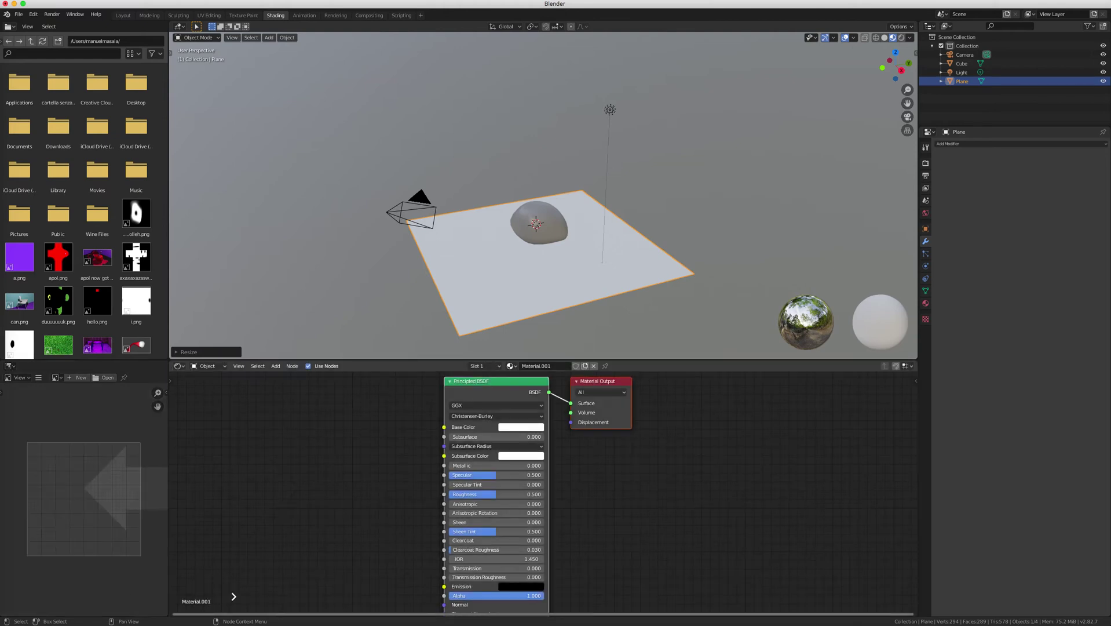
drag(162, 621, 160, 625)
drag(171, 495, 170, 367)
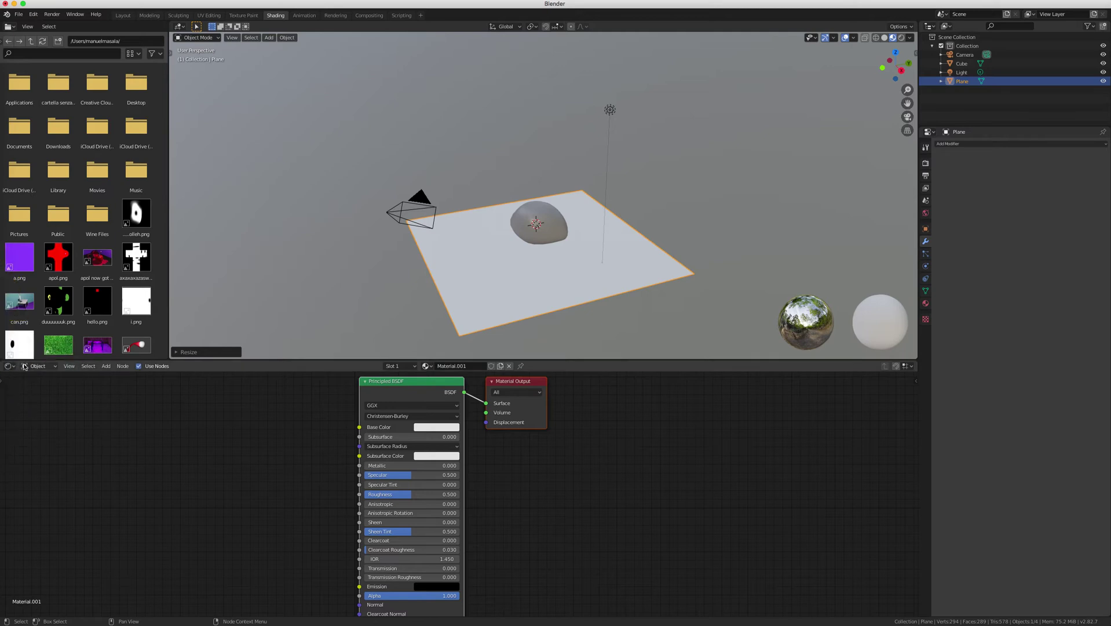
Step: Split a narrow area off the Shader Editor, try it as a Texture Node Editor, and set it to Image Editor
drag(3, 362, 145, 382)
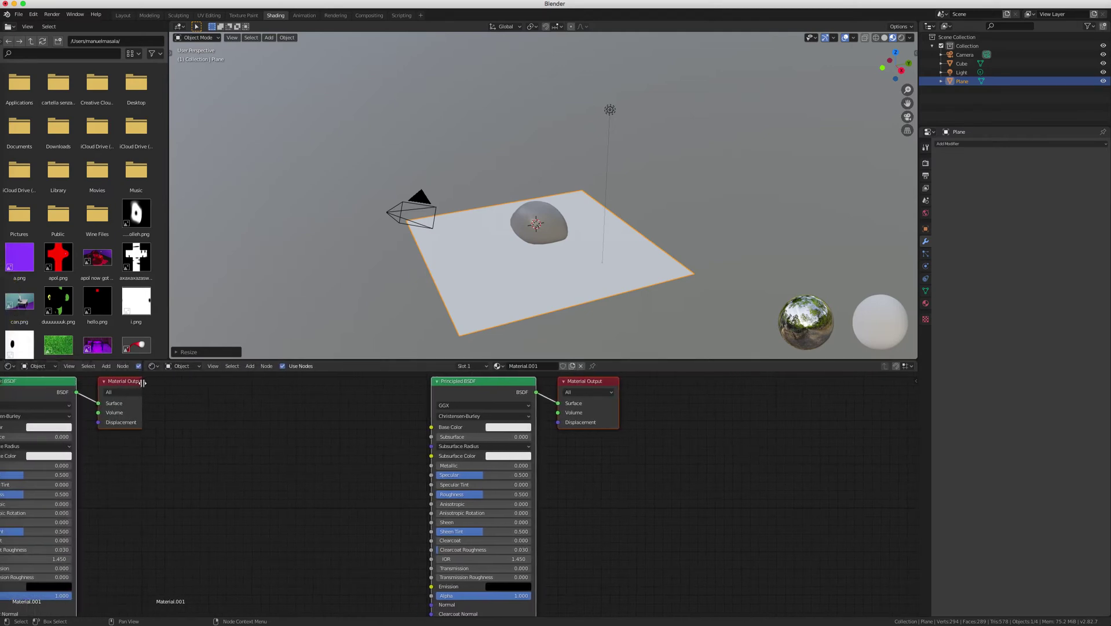
click(11, 366)
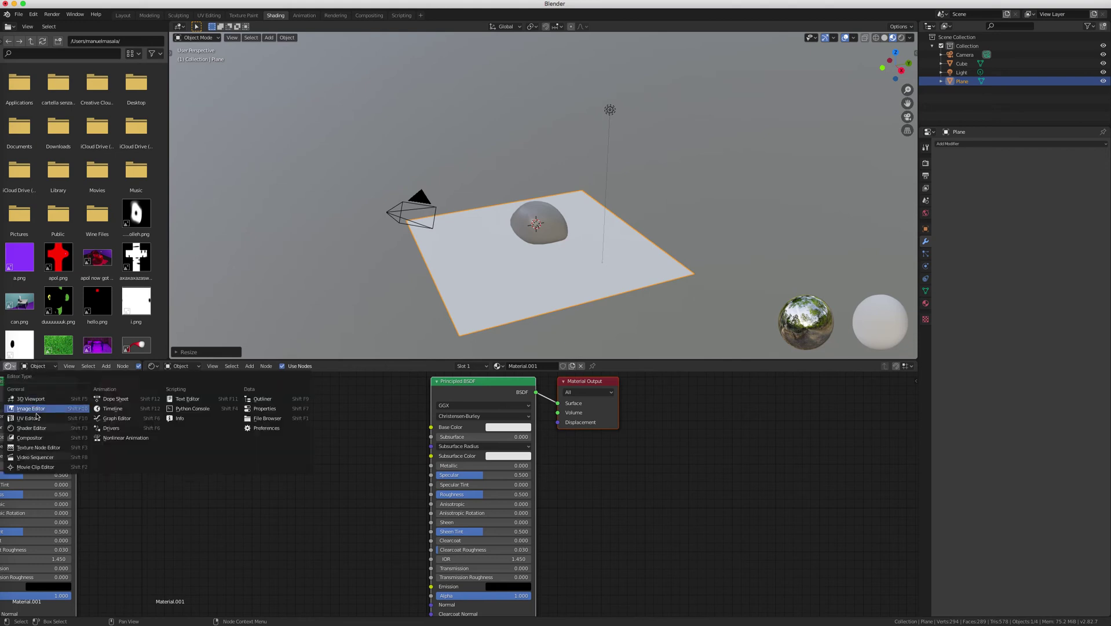
click(35, 447)
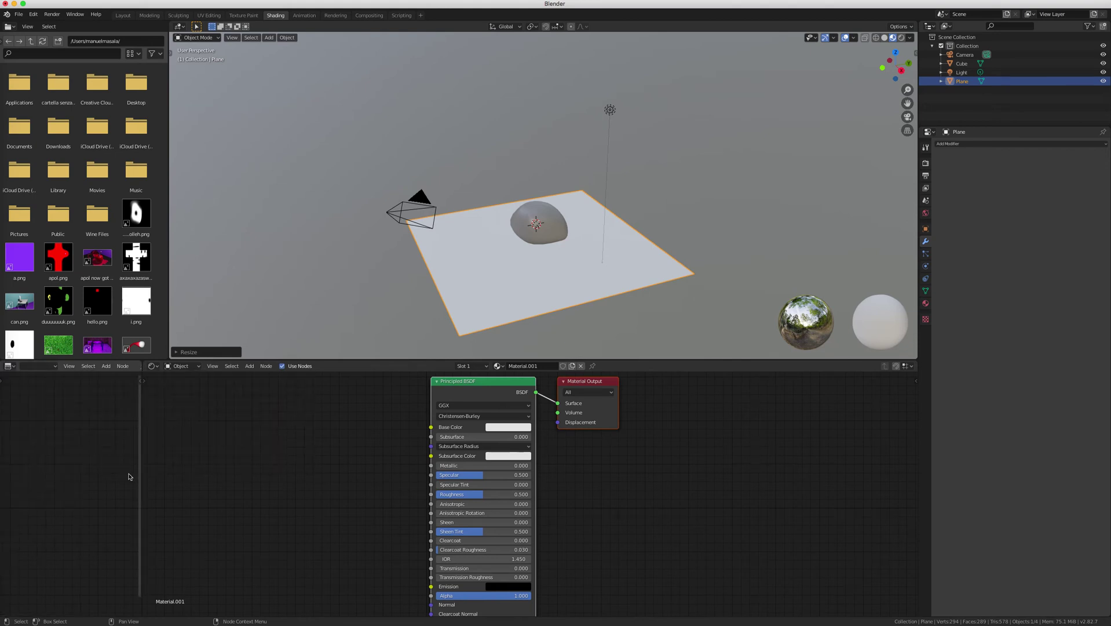
click(10, 366)
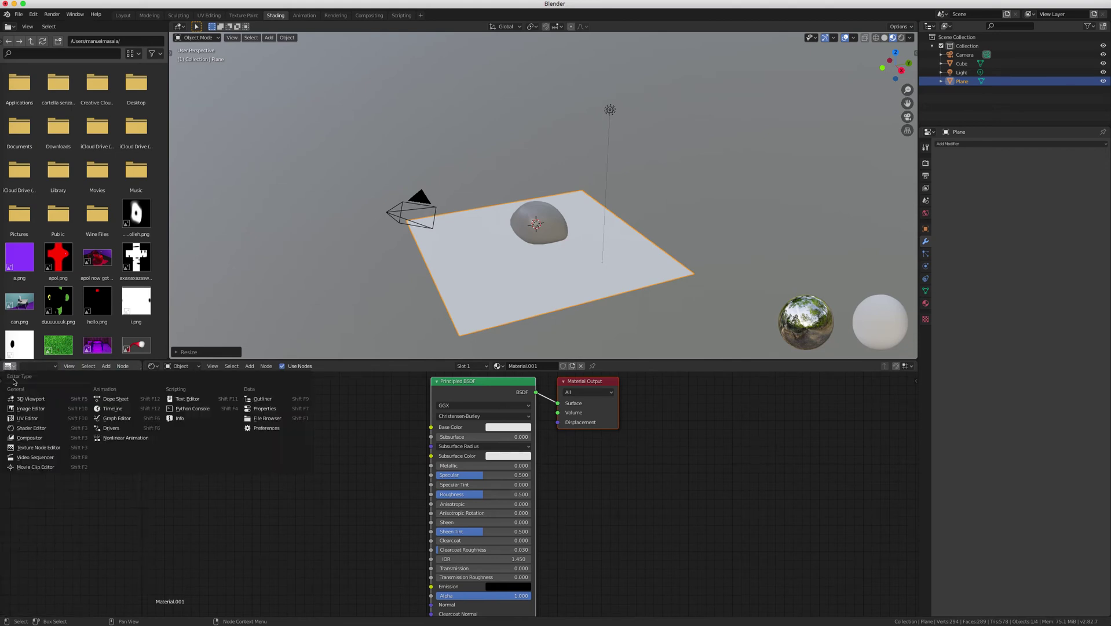
click(30, 409)
Step: Lower the border beneath the 3D viewport and close the Image Editor area by joining the Shader Editor over it
drag(68, 359, 70, 386)
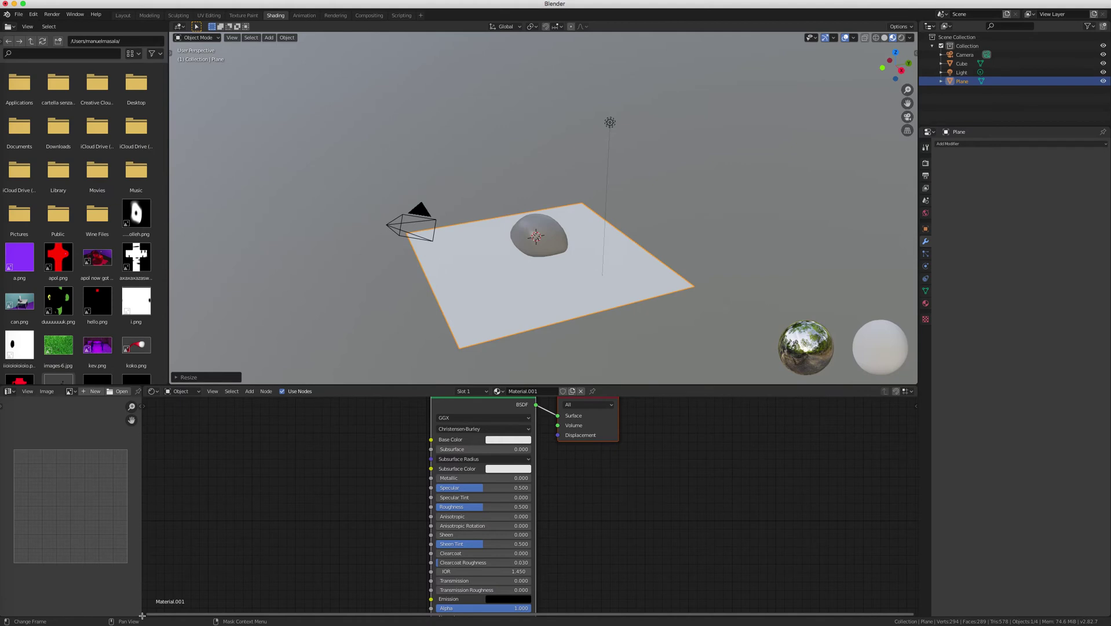
drag(144, 609, 140, 610)
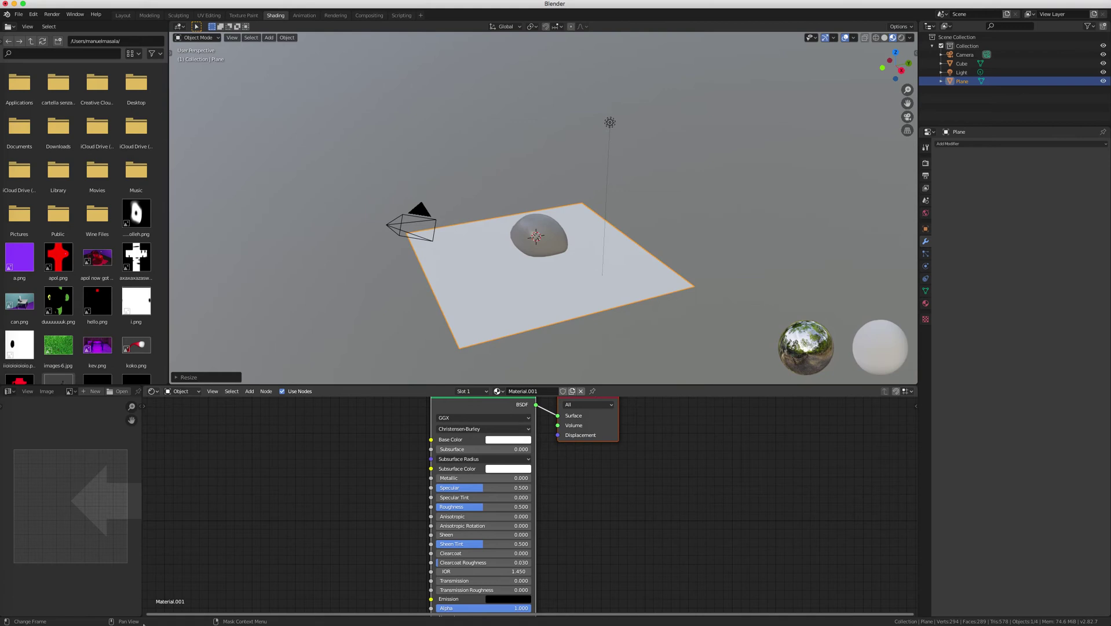
drag(139, 610, 104, 570)
key(super+z)
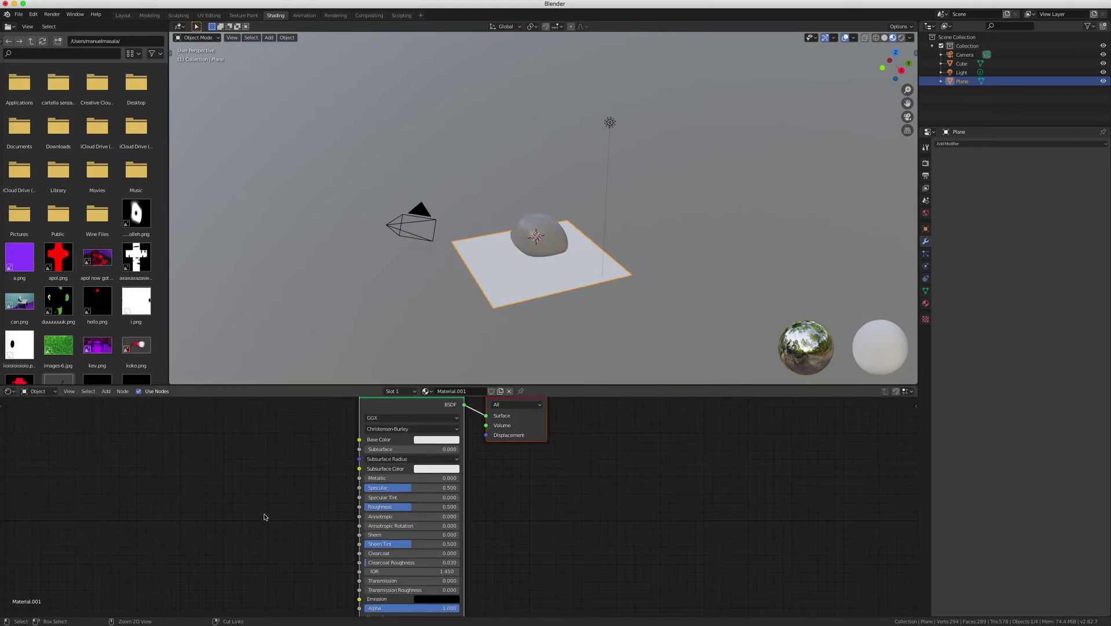
key(super+shift+z)
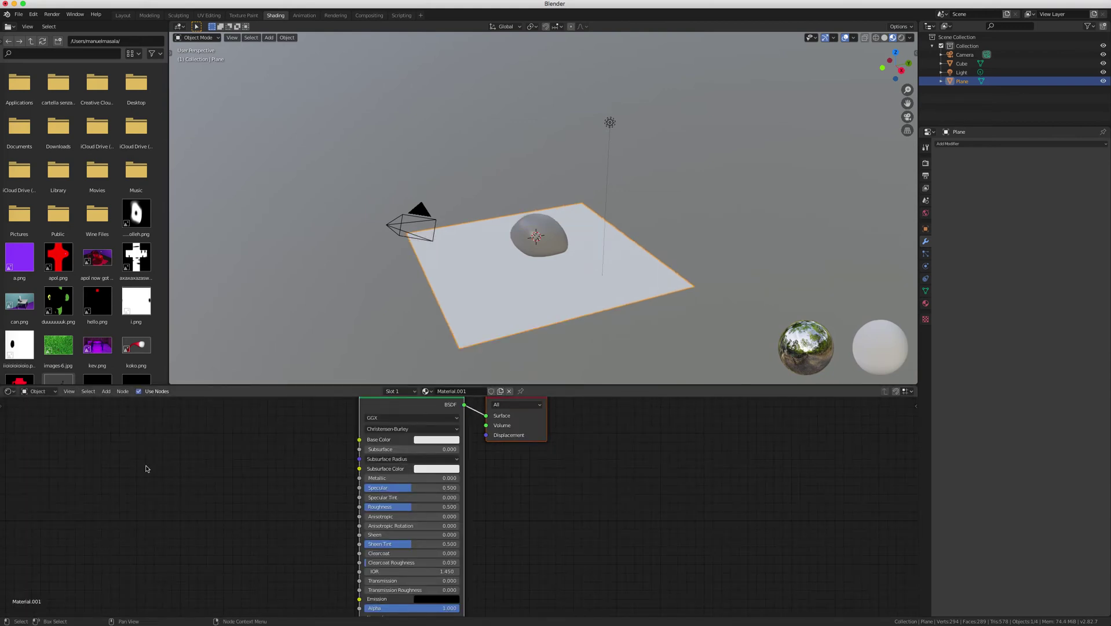
Step: Divide the Shader Editor vertically to create a narrow side area and display the Image Editor in it
scroll(599, 271, down, 5)
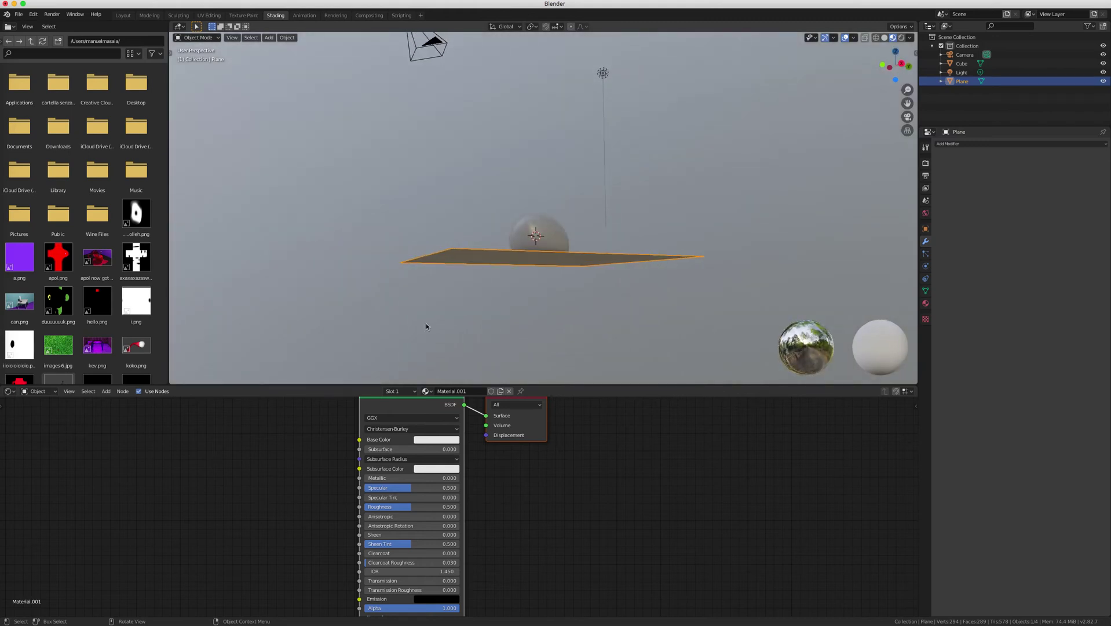
drag(2, 386, 110, 416)
click(9, 391)
click(10, 392)
click(9, 392)
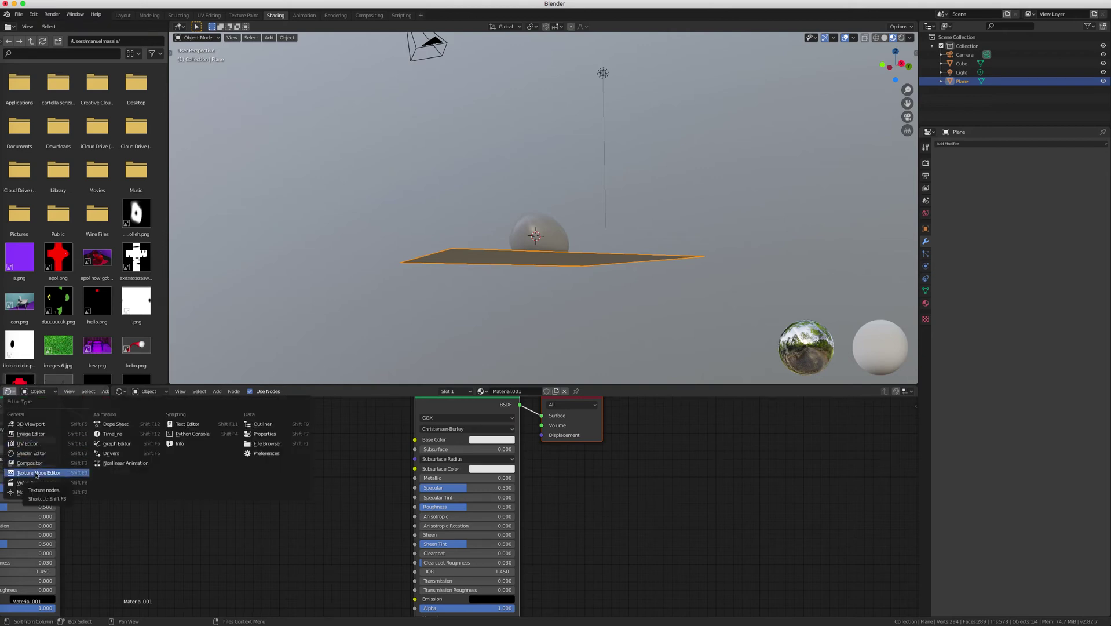
click(31, 434)
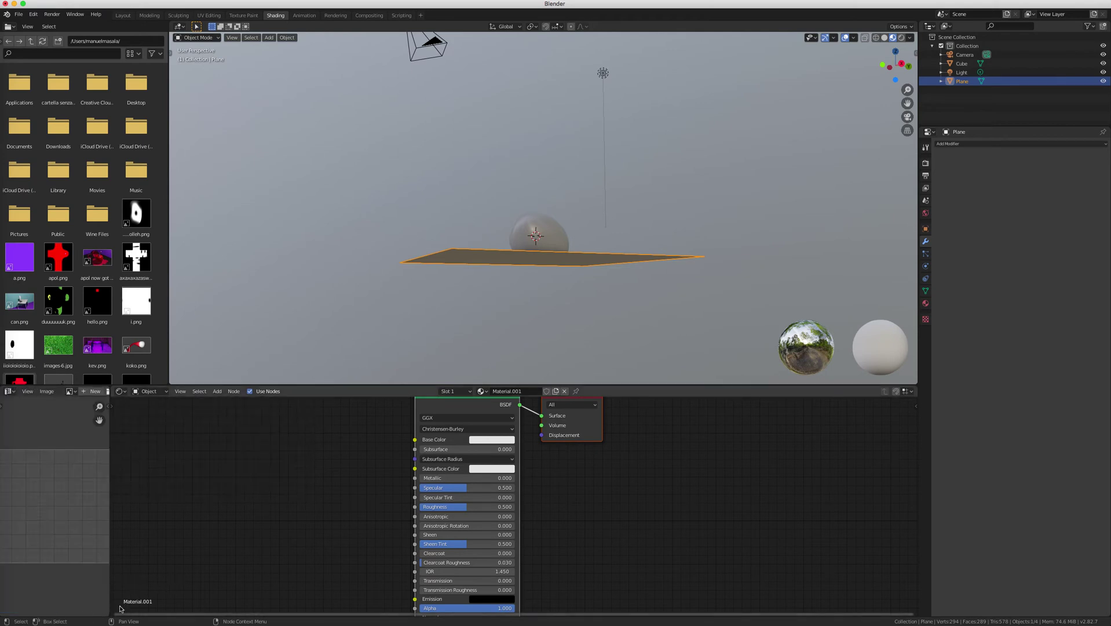
Step: Split the Image Editor and the Shader Editor horizontally, leaving a low strip beneath each
drag(109, 615, 112, 341)
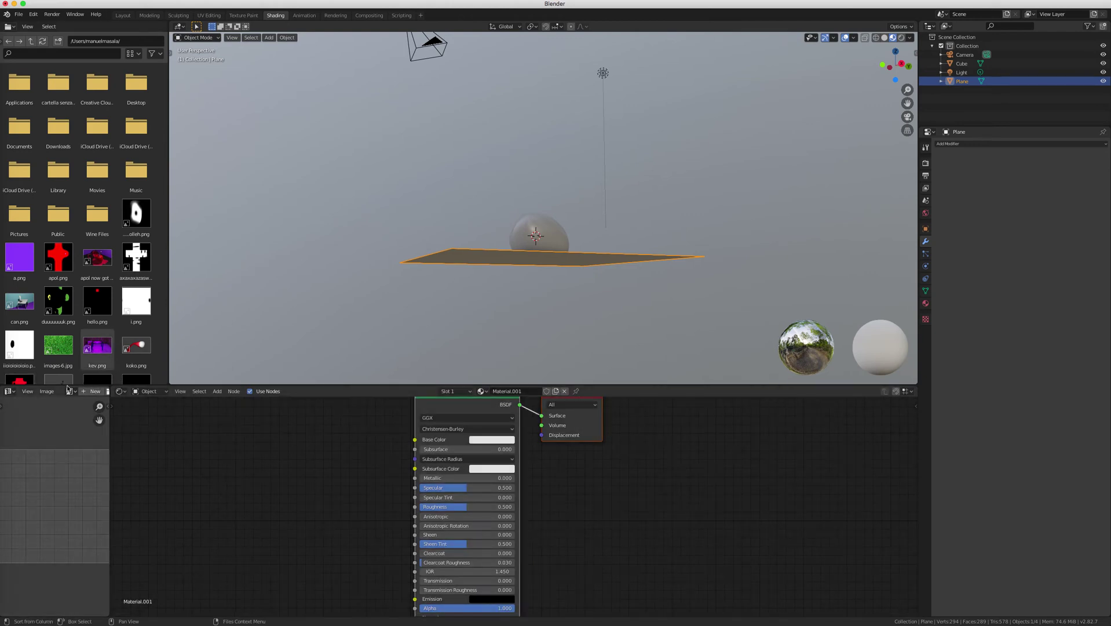
drag(108, 391, 67, 545)
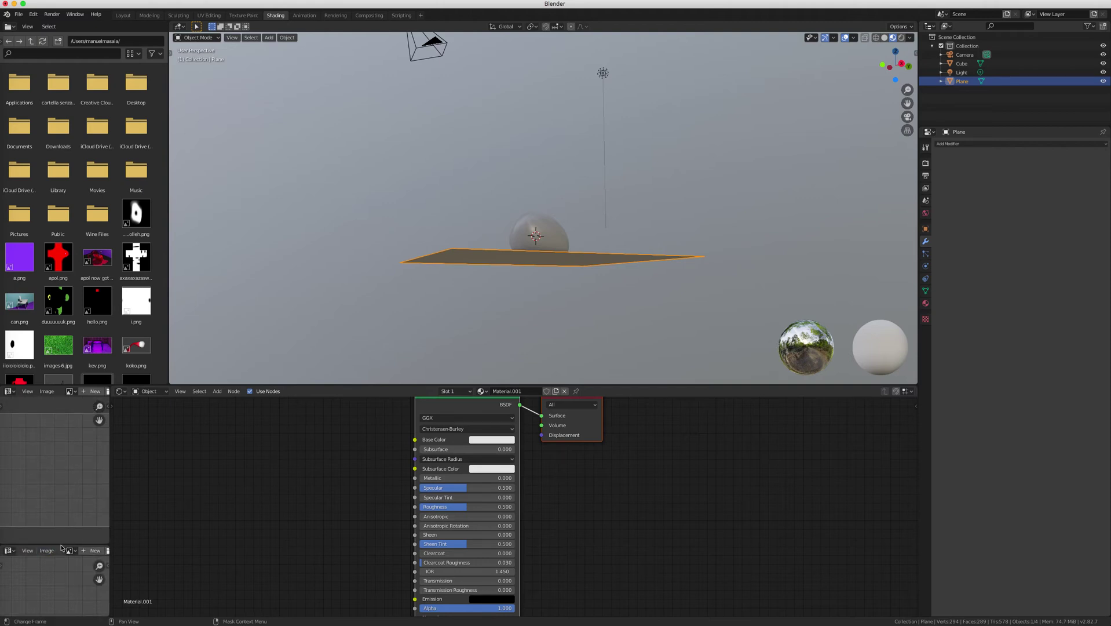
drag(62, 543, 61, 564)
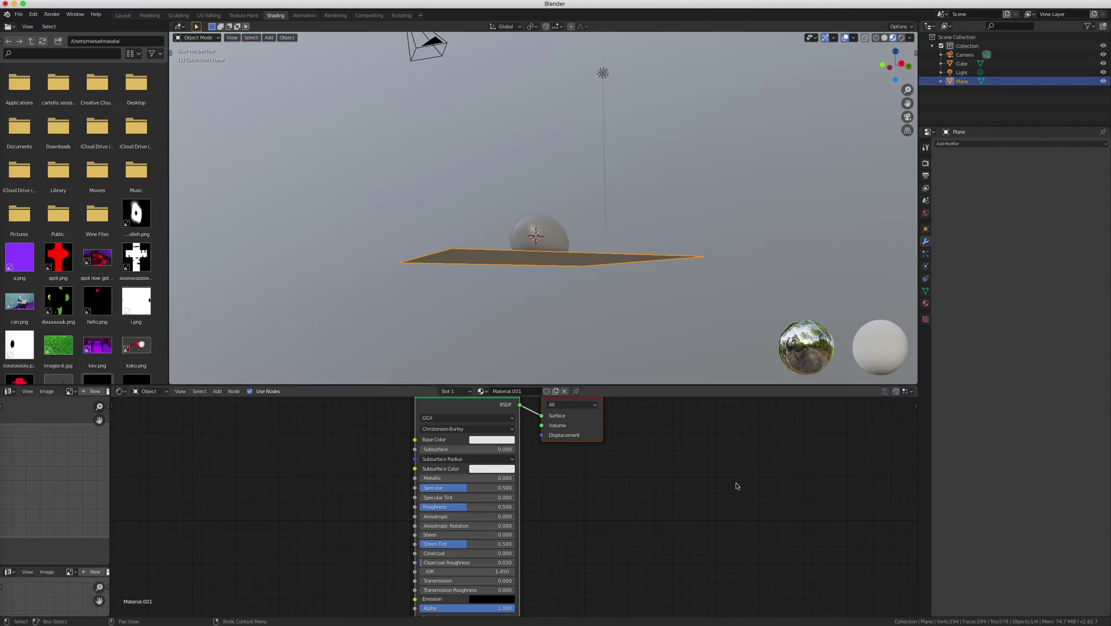
drag(915, 387, 783, 563)
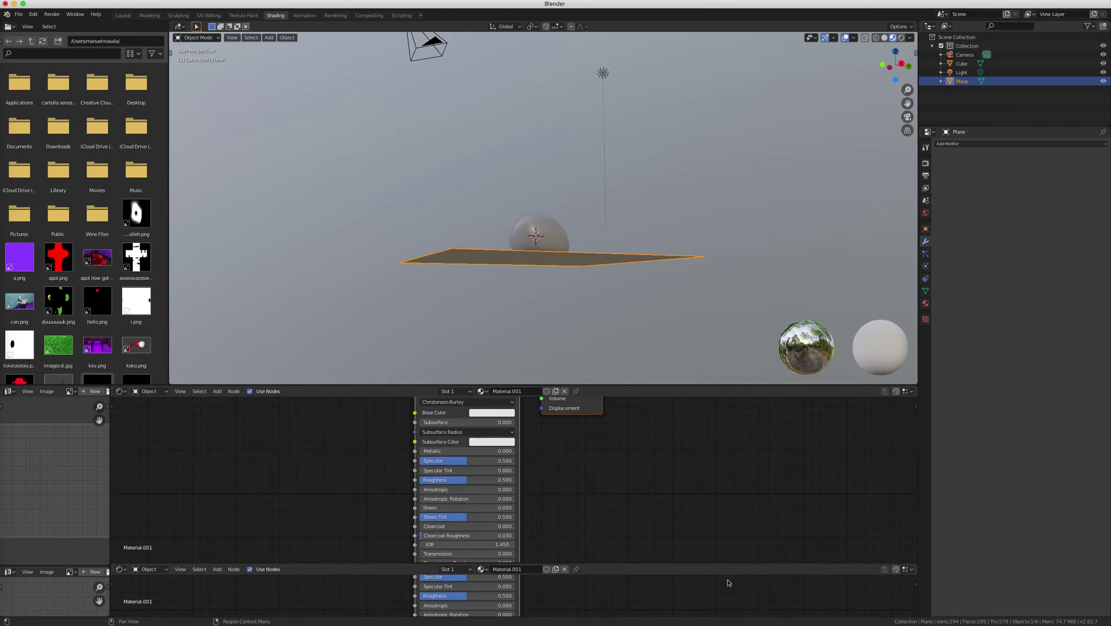
Step: Adjust the borders between the split areas and join the two lower strips into one full-width area
drag(110, 577, 114, 572)
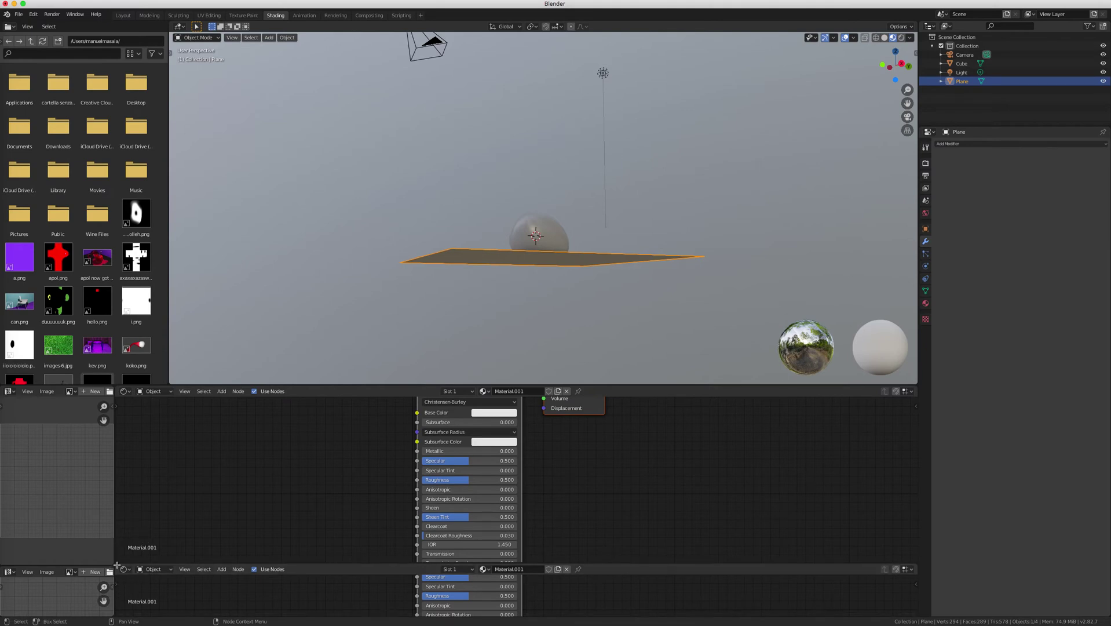
mouse_move(110, 568)
mouse_down()
mouse_move(113, 558)
mouse_move(98, 571)
mouse_up()
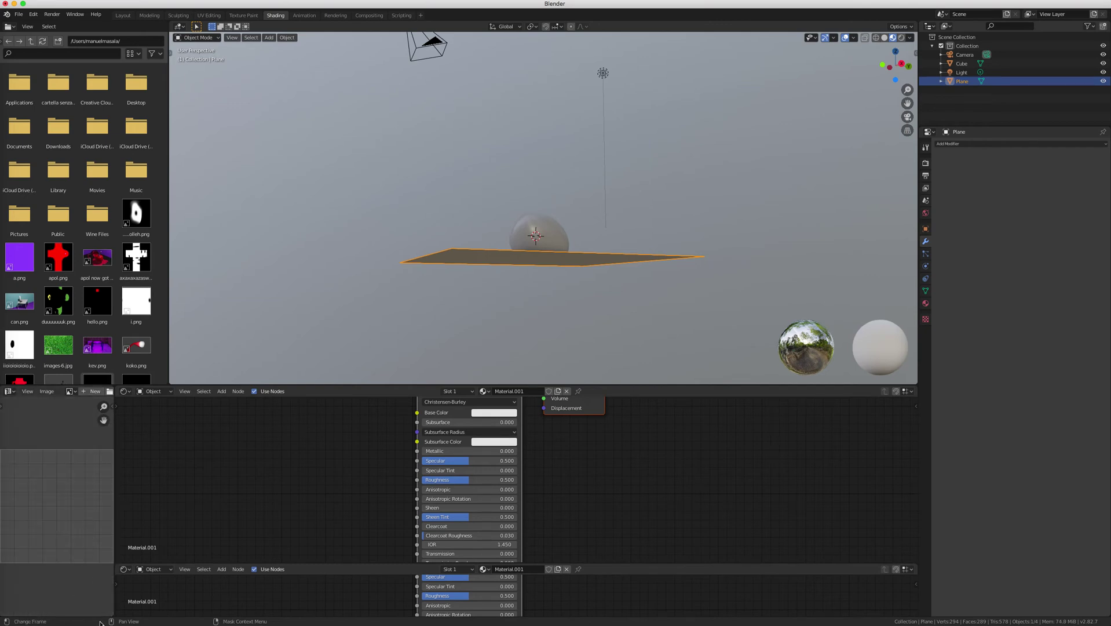
mouse_move(106, 603)
mouse_down()
mouse_move(98, 548)
mouse_move(118, 593)
mouse_up()
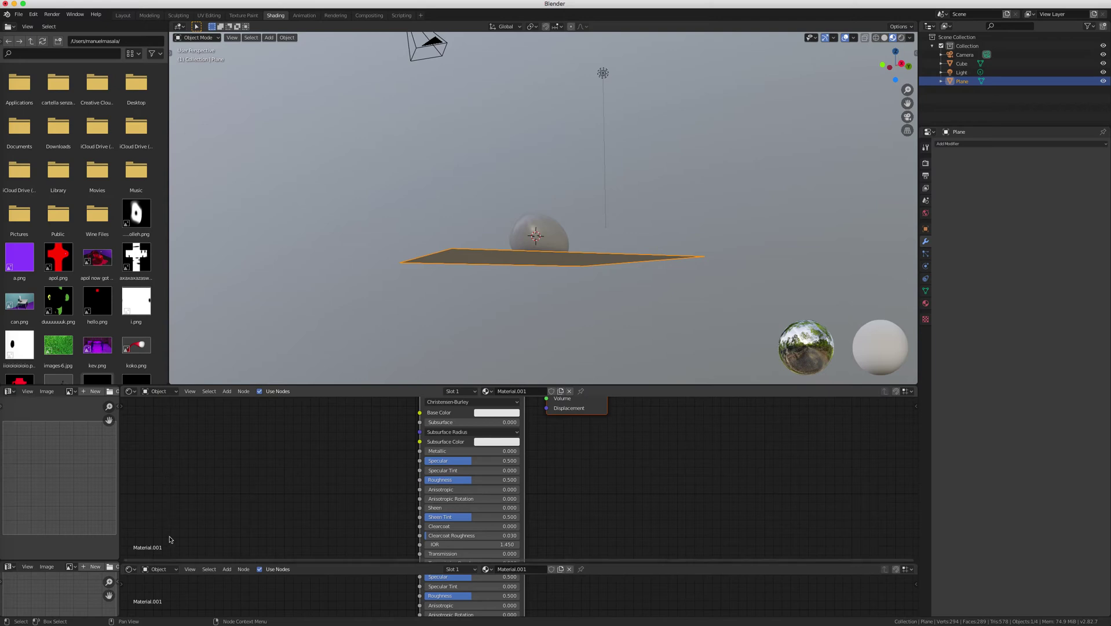
drag(168, 562, 290, 340)
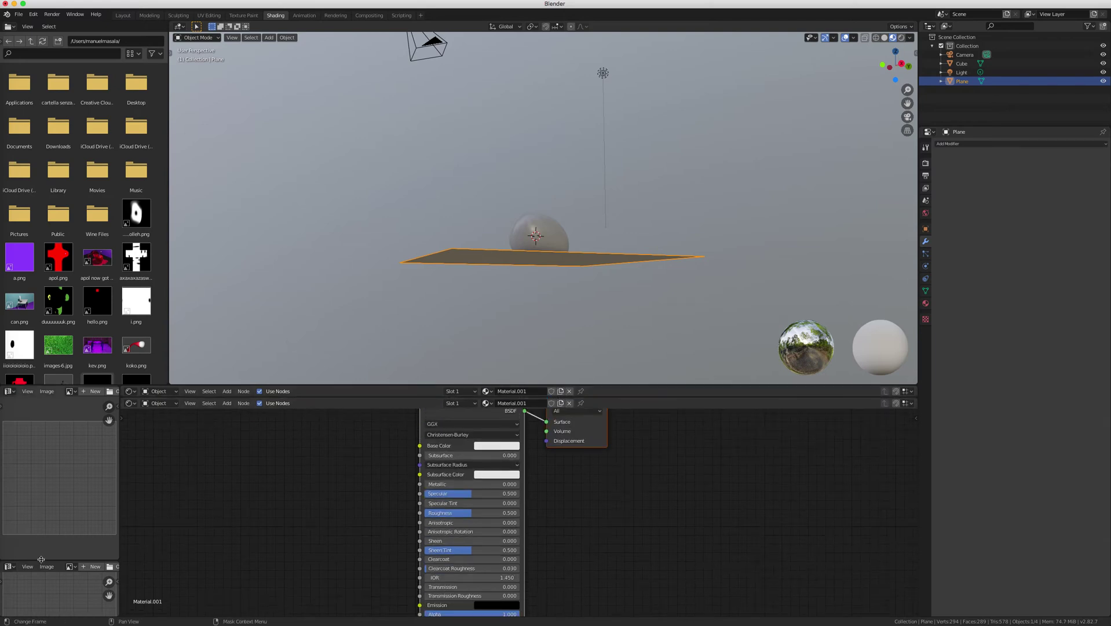
drag(42, 560, 132, 402)
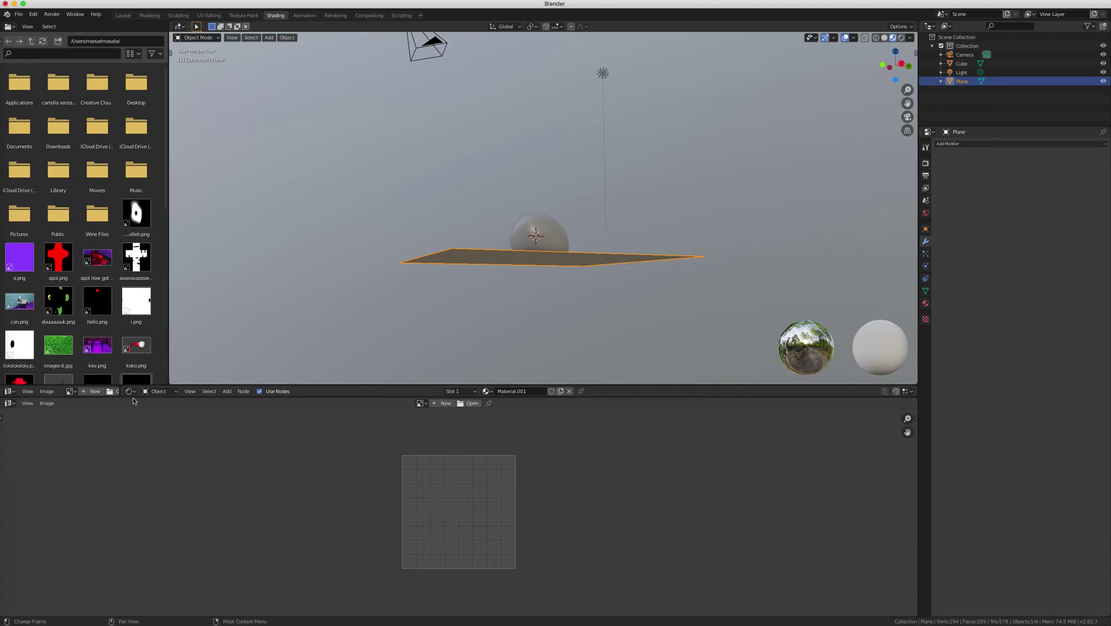
Step: Shrink the full-width lower area to a low strip and switch it to the Dope Sheet editor
drag(133, 400, 143, 576)
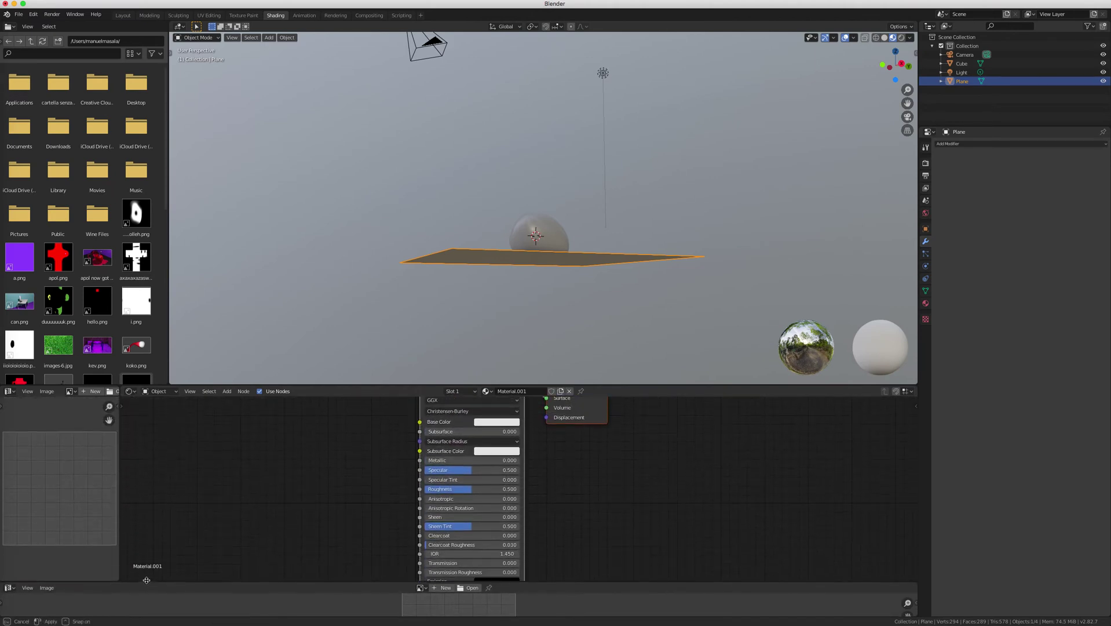
click(8, 582)
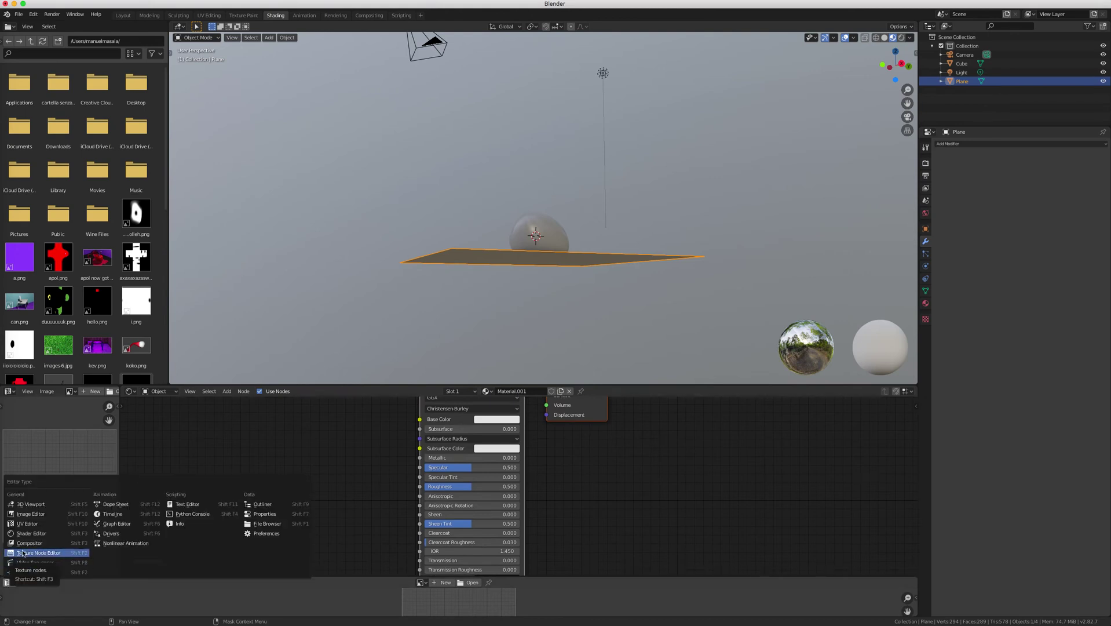
click(138, 511)
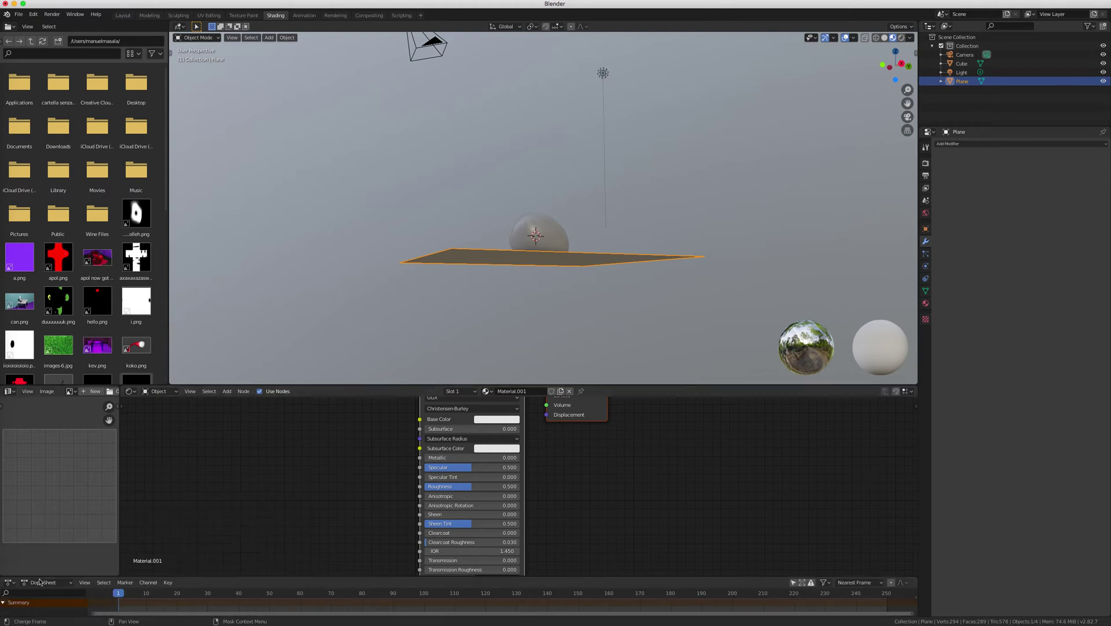
click(9, 582)
click(39, 582)
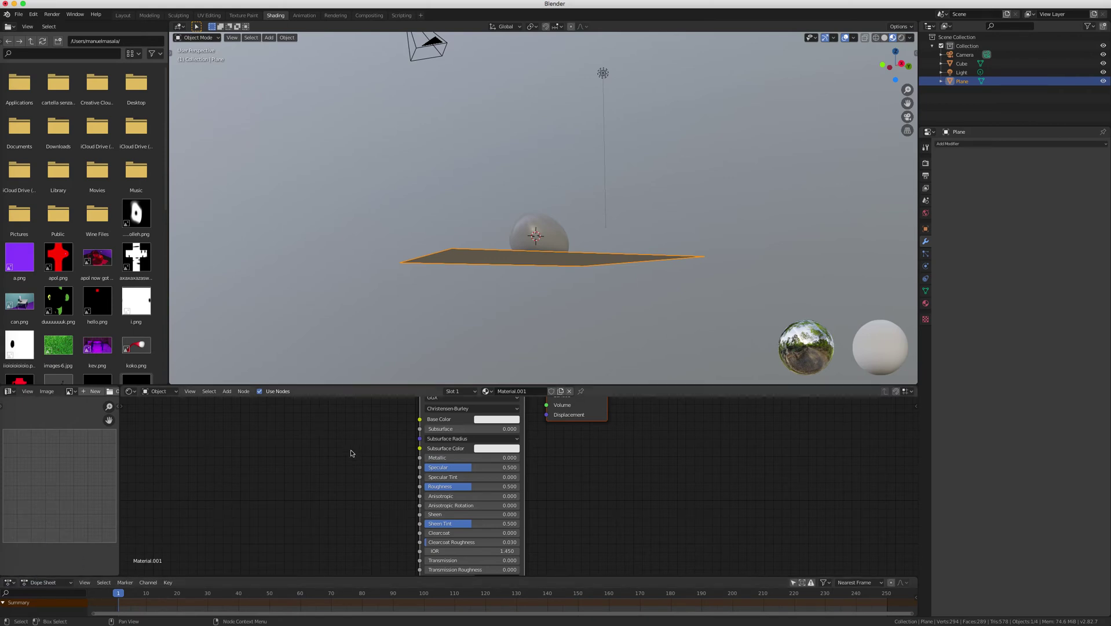
Step: Browse the image files in the Desktop folder for a texture that suits the ground plane
scroll(350, 453, up, 5)
scroll(338, 478, left, 2)
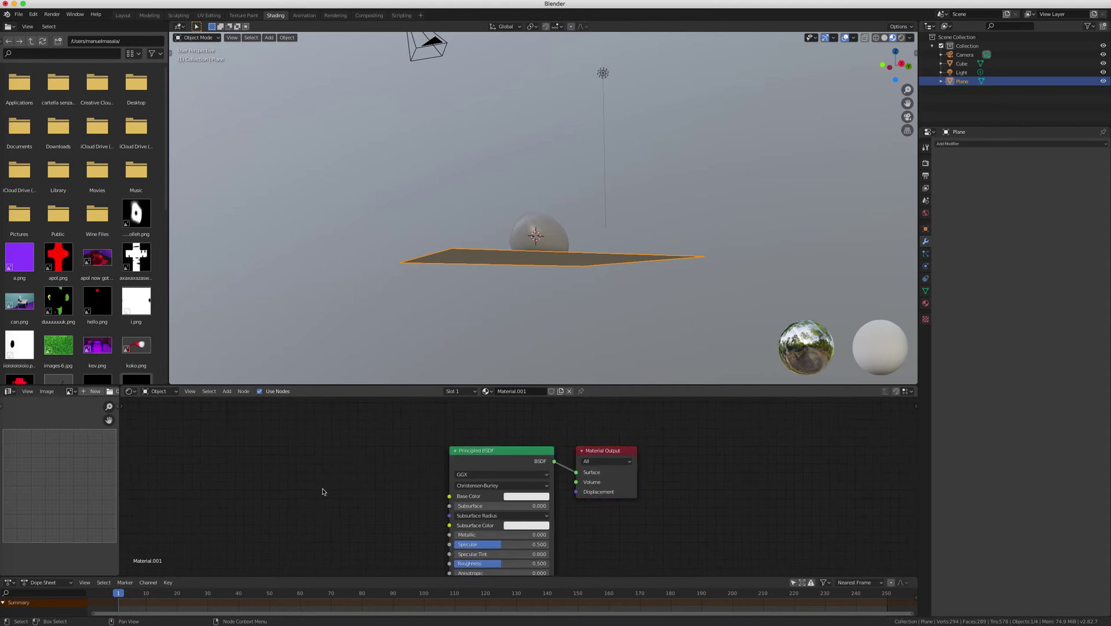
scroll(644, 288, down, 10)
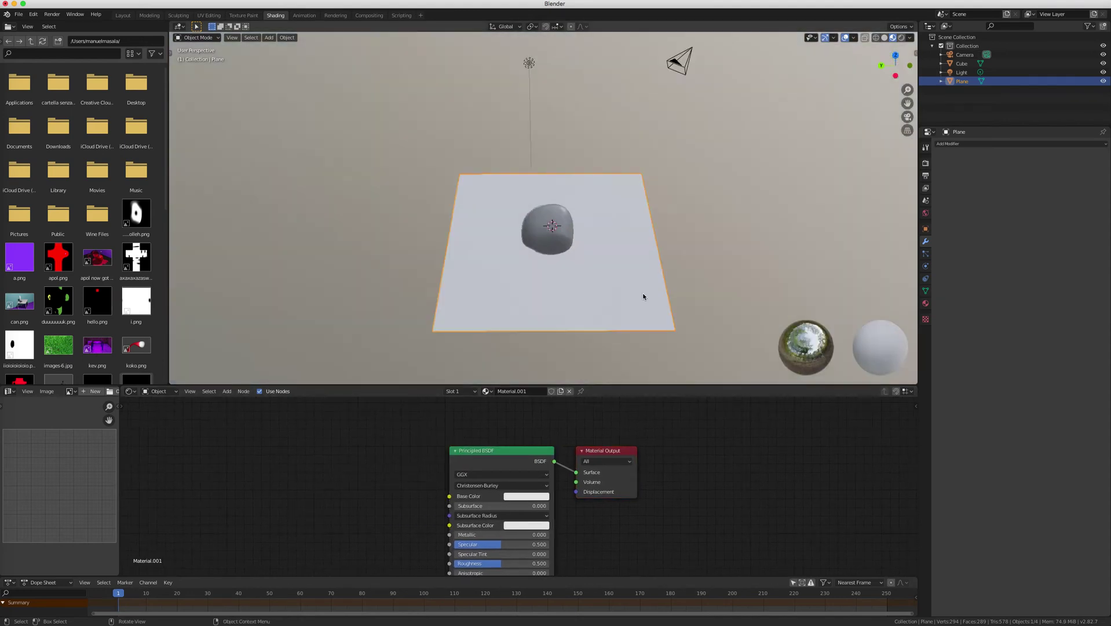
scroll(643, 295, left, 5)
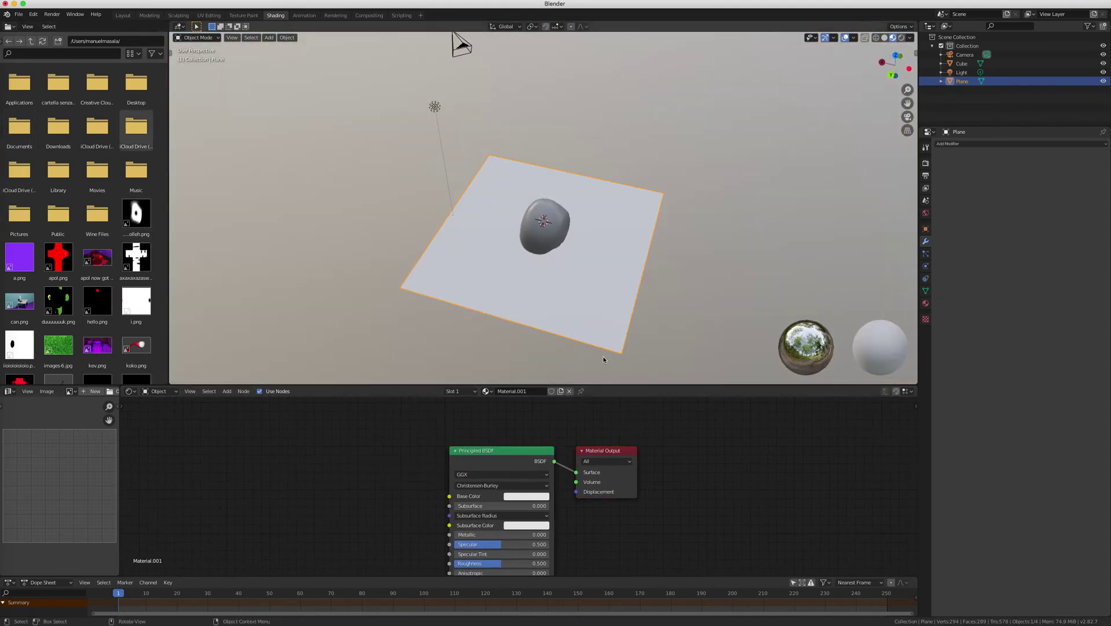
double_click(137, 104)
scroll(97, 168, down, 5)
scroll(97, 168, down, 8)
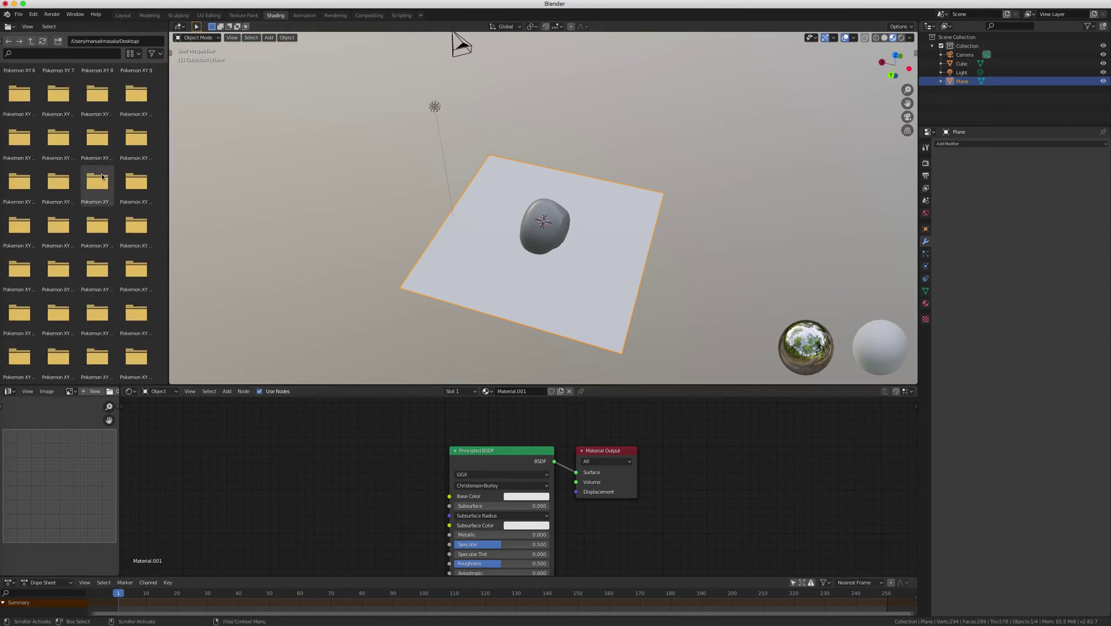
scroll(96, 182, down, 10)
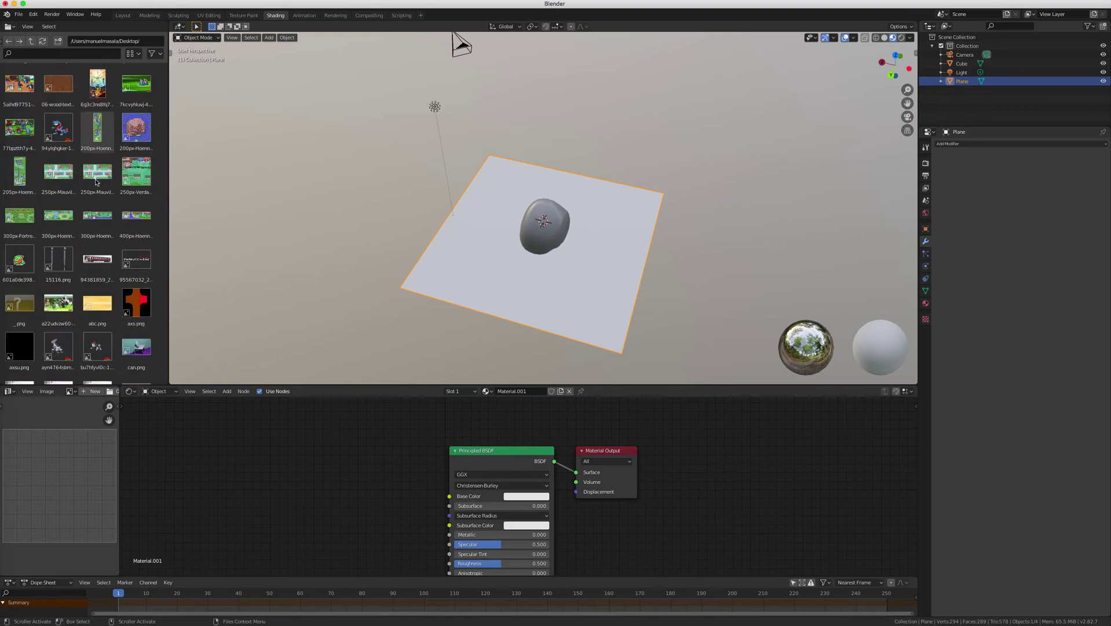
scroll(115, 139, down, 5)
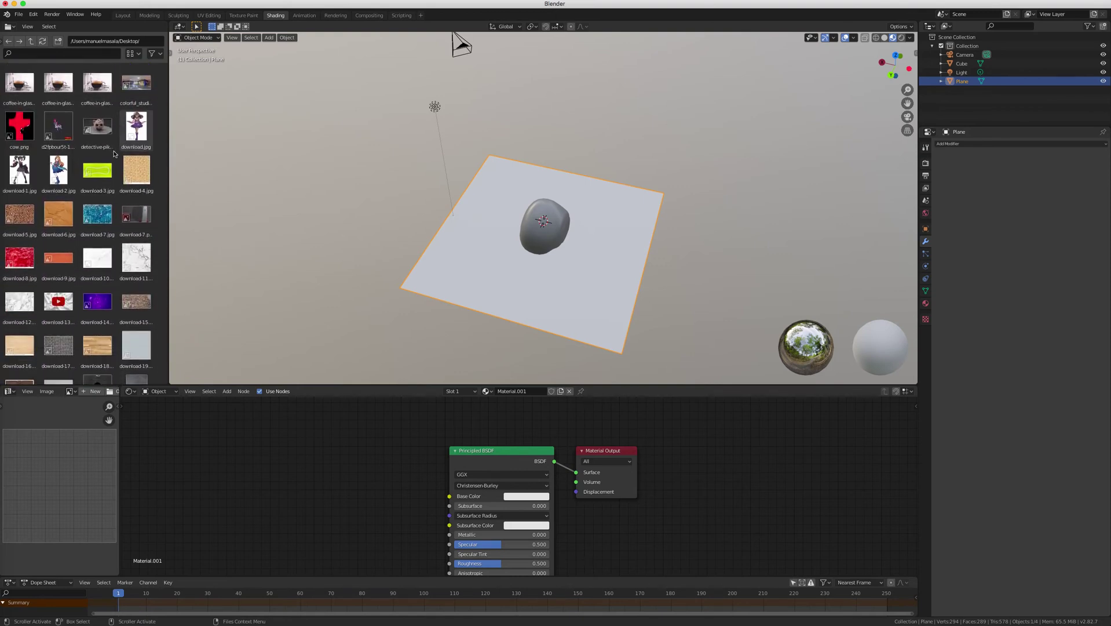
scroll(140, 297, down, 10)
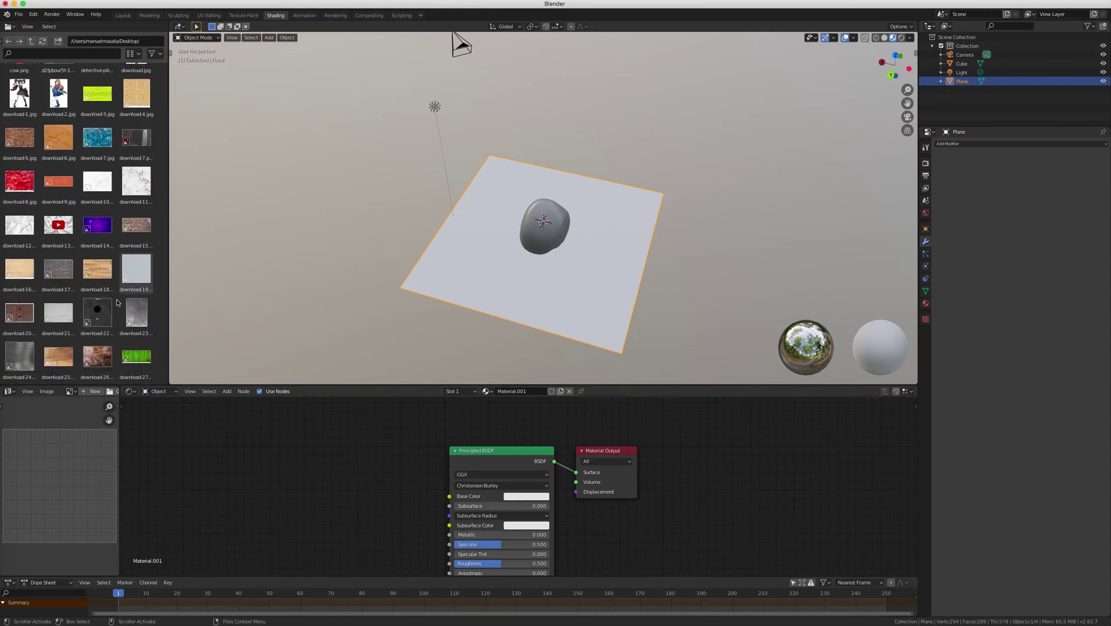
scroll(105, 341, down, 15)
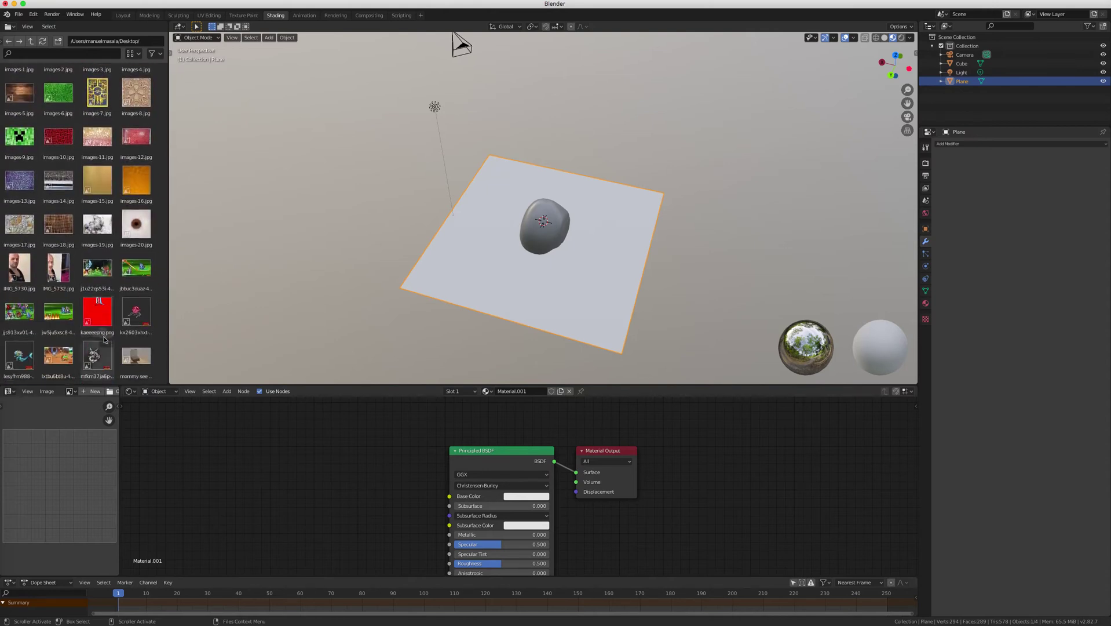
scroll(107, 338, down, 15)
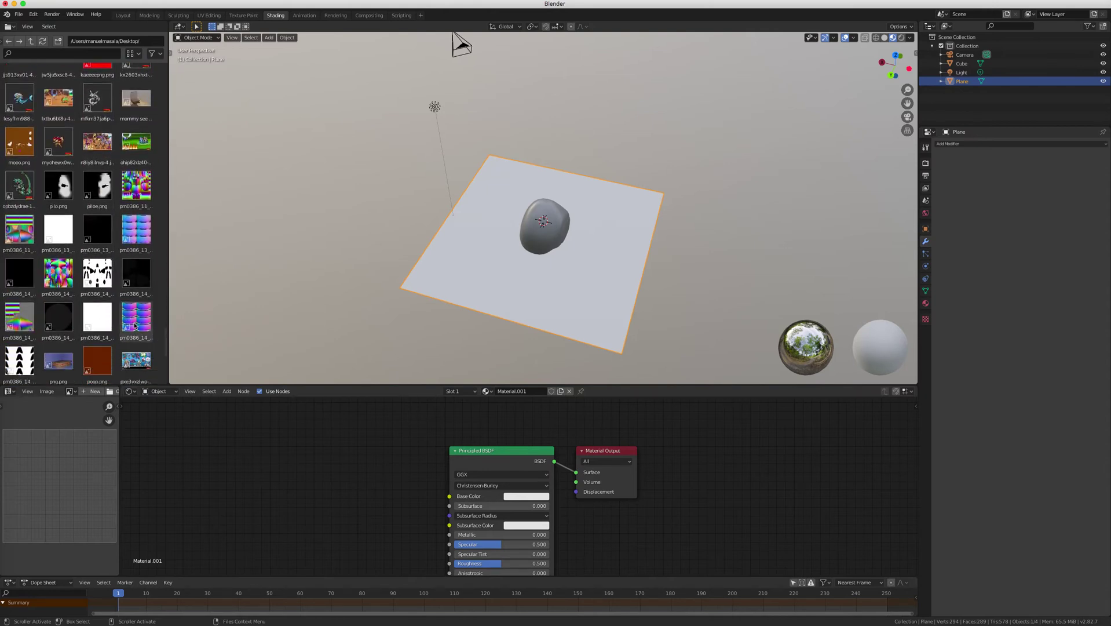
scroll(125, 309, up, 20)
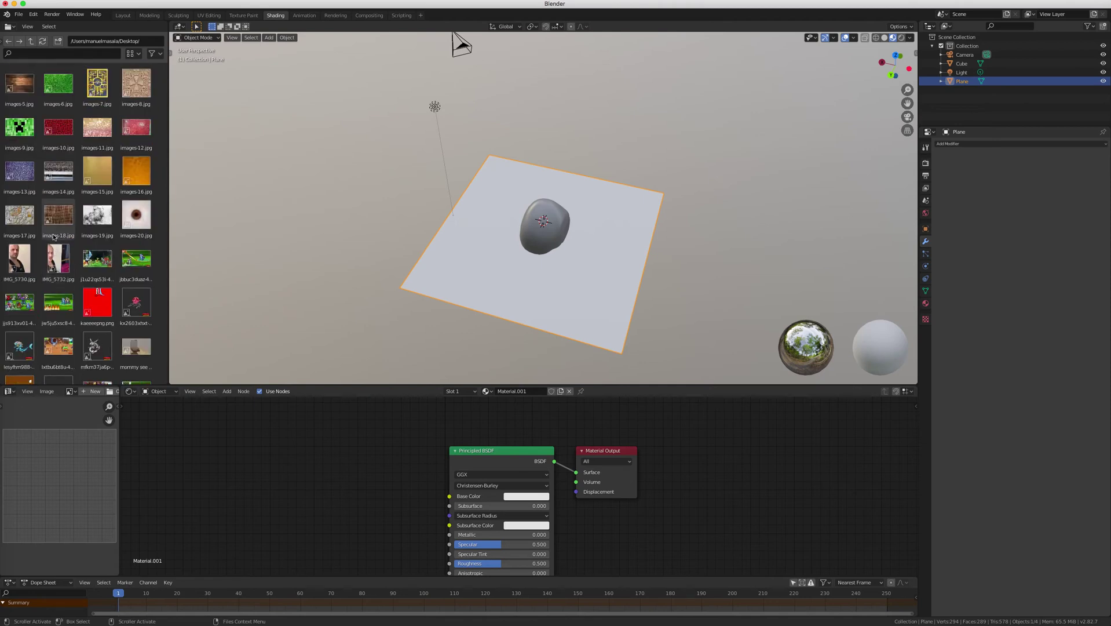
scroll(64, 234, up, 8)
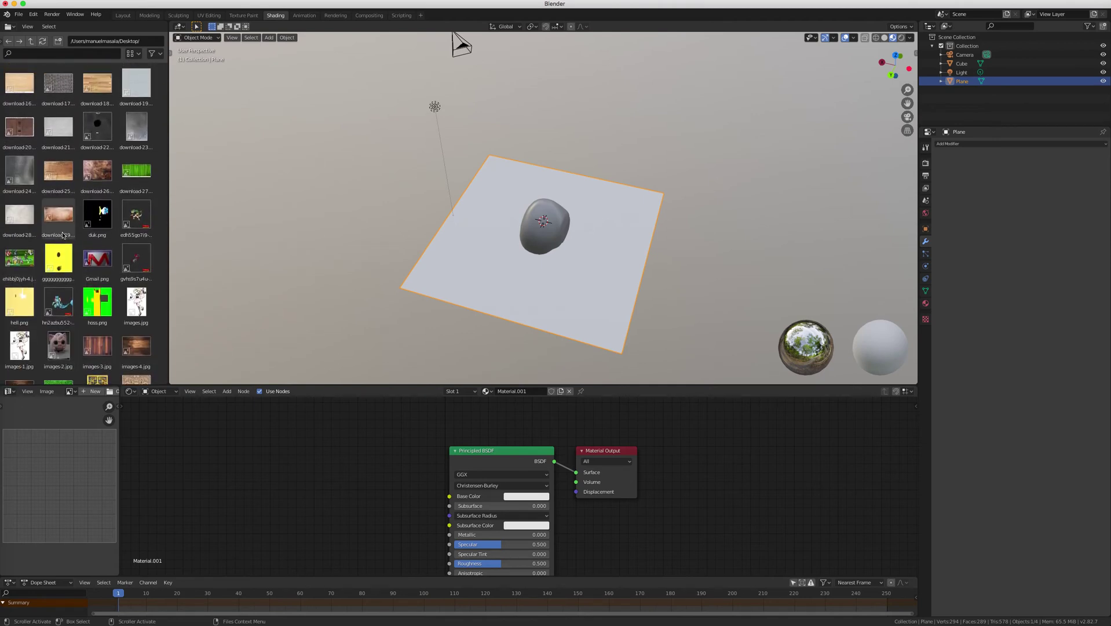
scroll(65, 234, up, 8)
scroll(82, 235, up, 10)
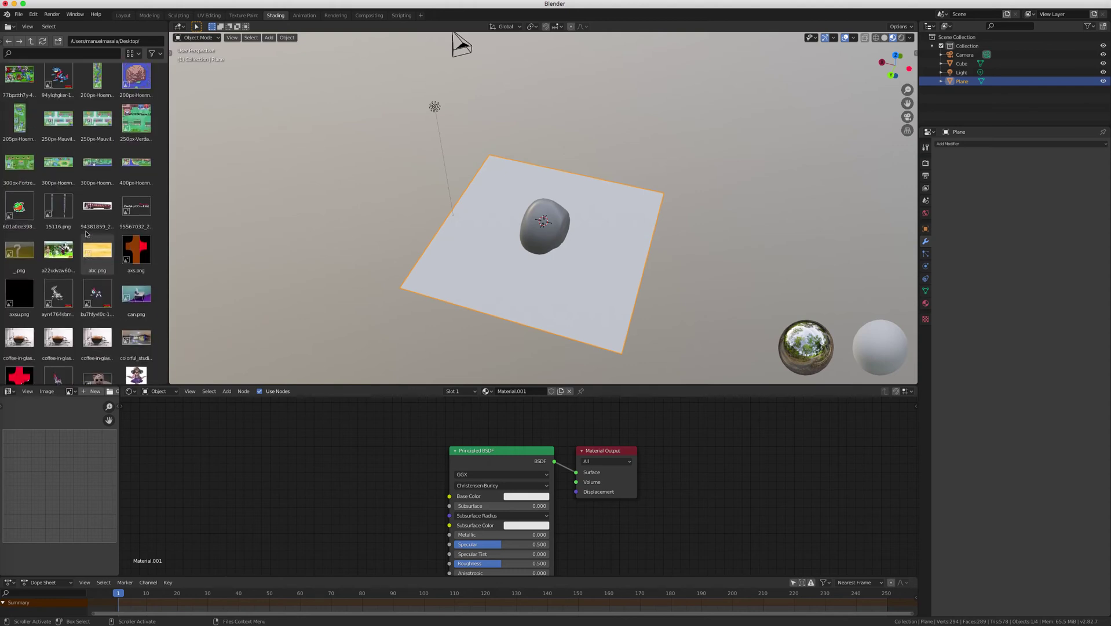
scroll(86, 237, up, 5)
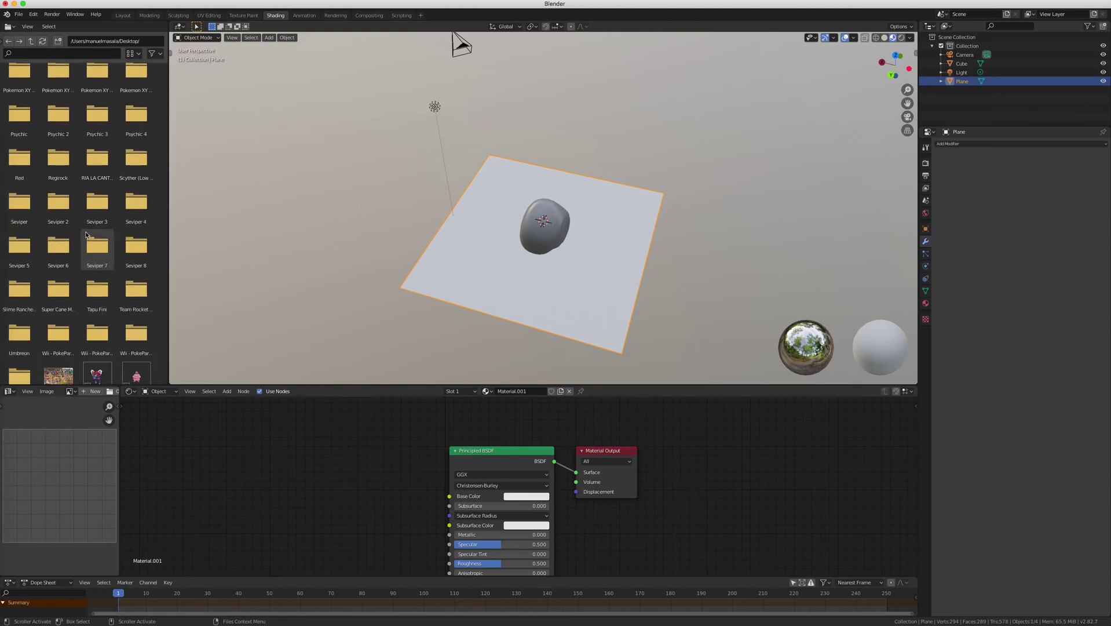
scroll(85, 237, down, 6)
scroll(84, 237, down, 20)
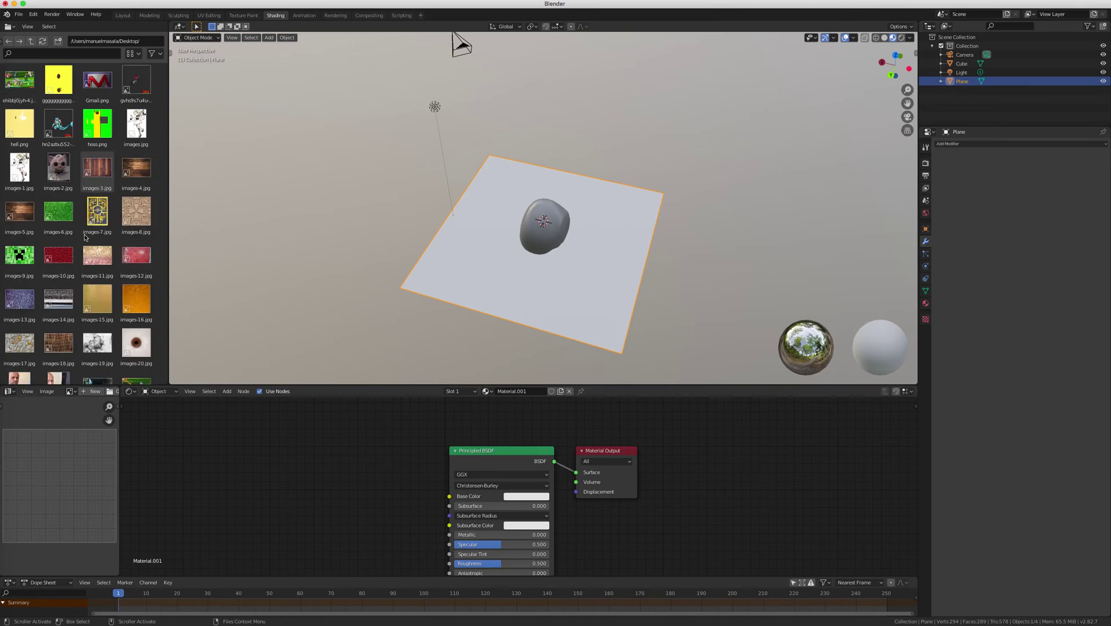
scroll(85, 237, up, 6)
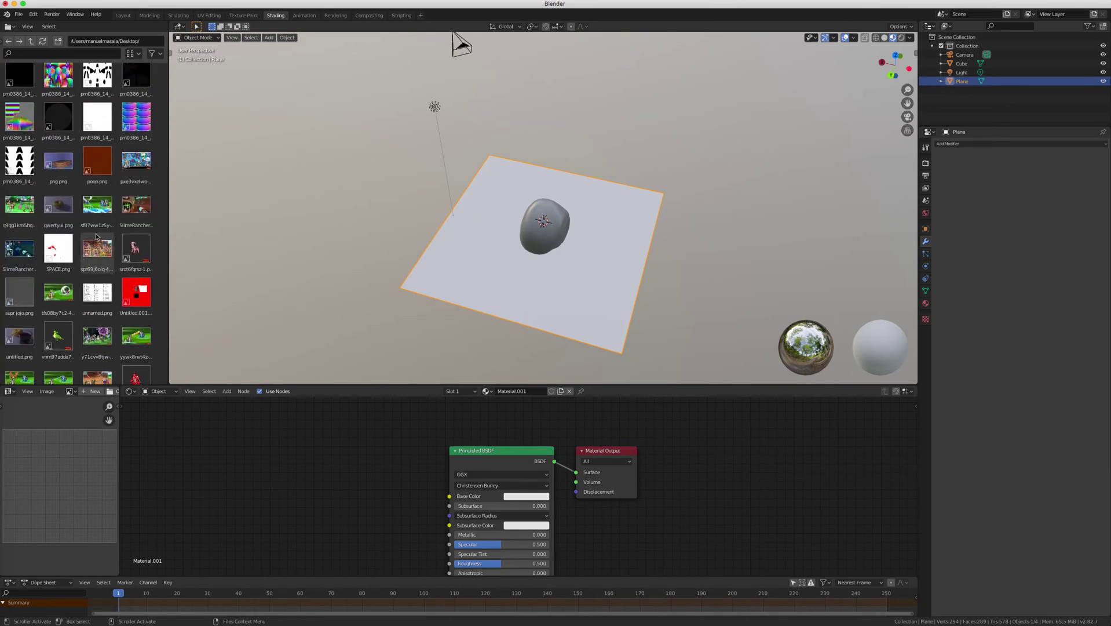
scroll(98, 233, up, 12)
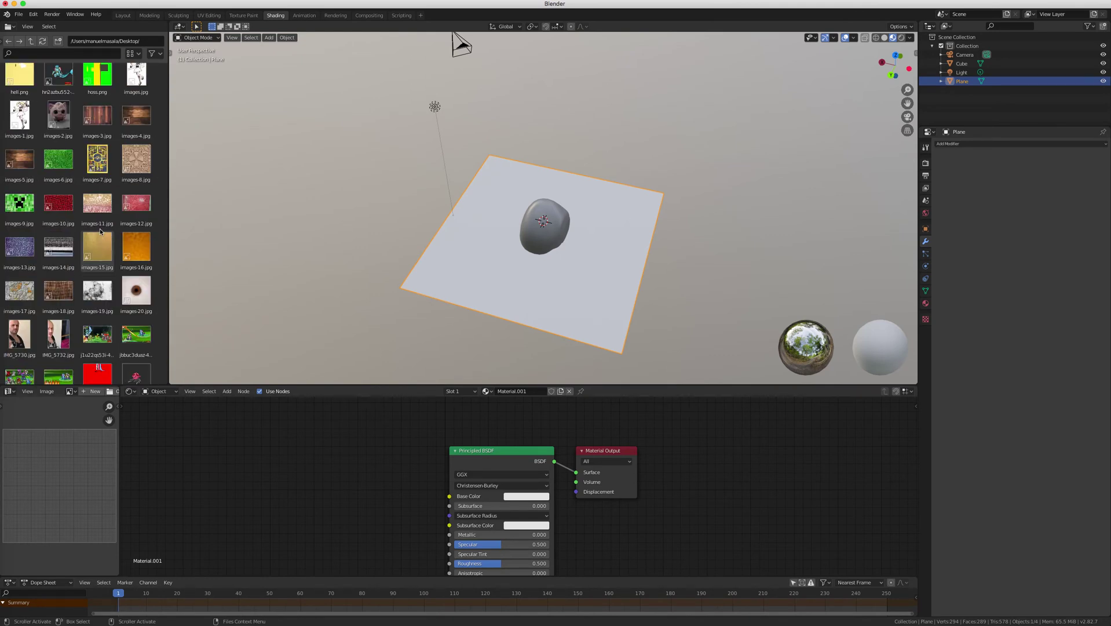
scroll(100, 228, up, 5)
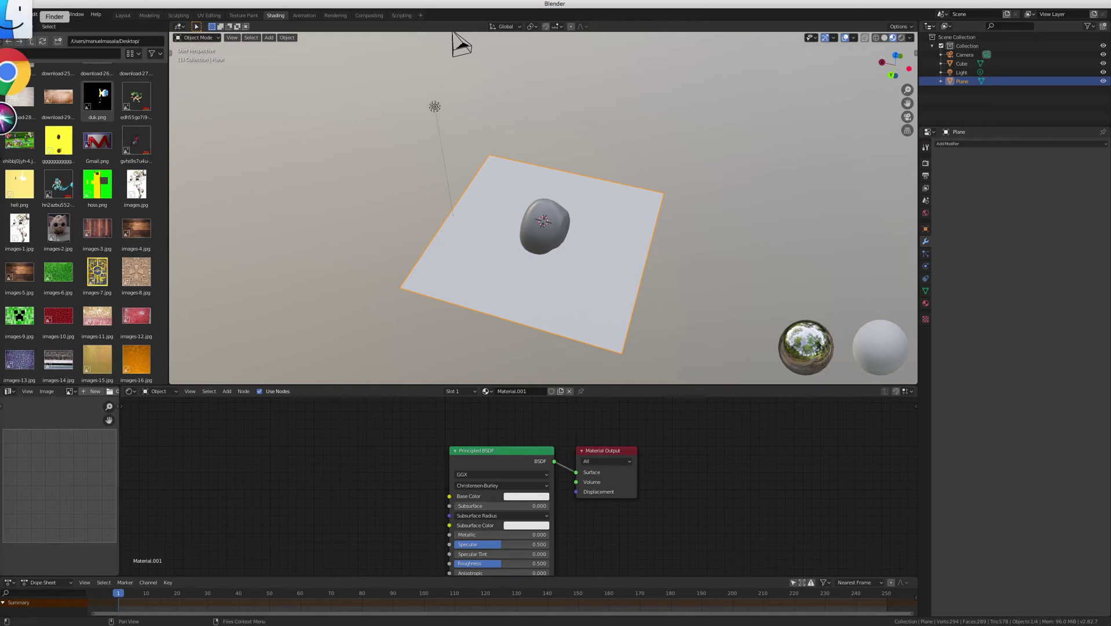
Step: Switch to Finder, look through the desktop folder for a ground texture image, and return to Blender
click(15, 17)
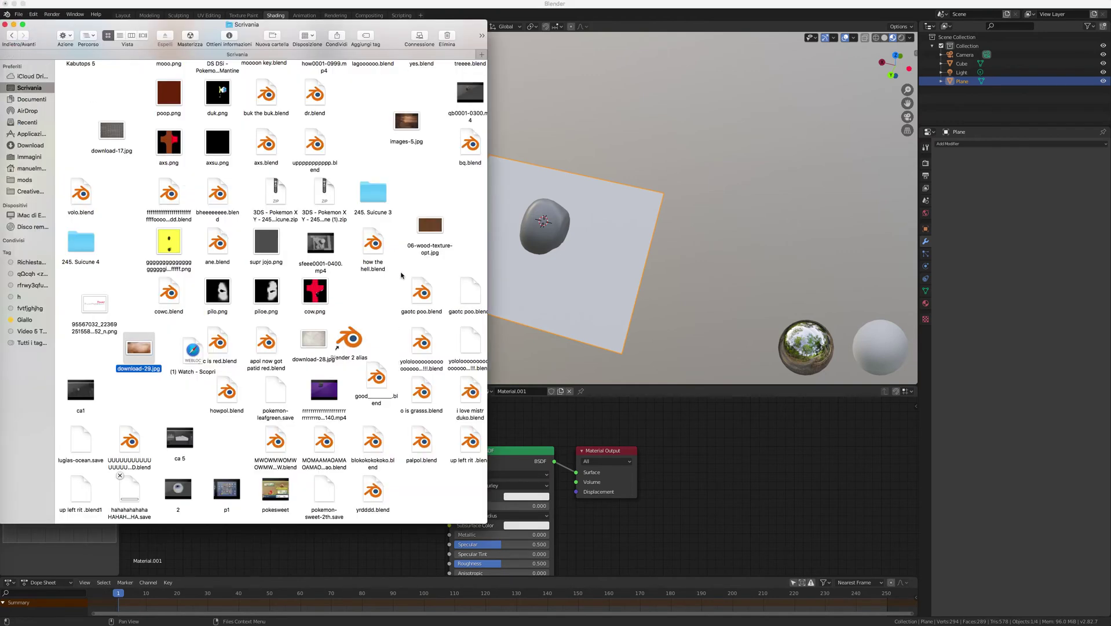
scroll(402, 276, down, 20)
scroll(381, 267, up, 20)
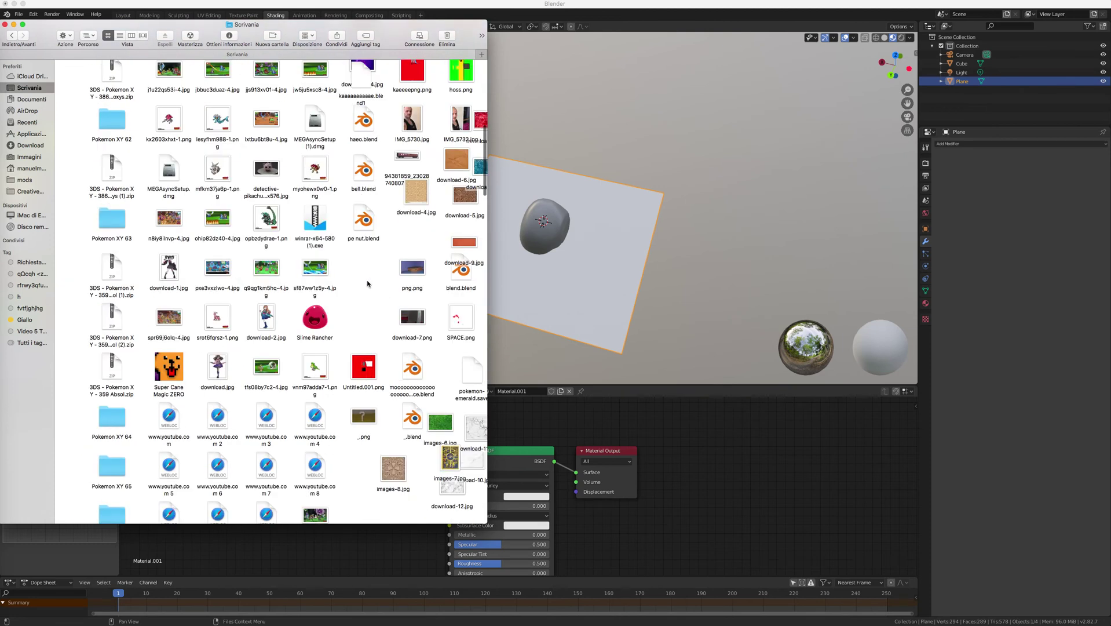
click(548, 411)
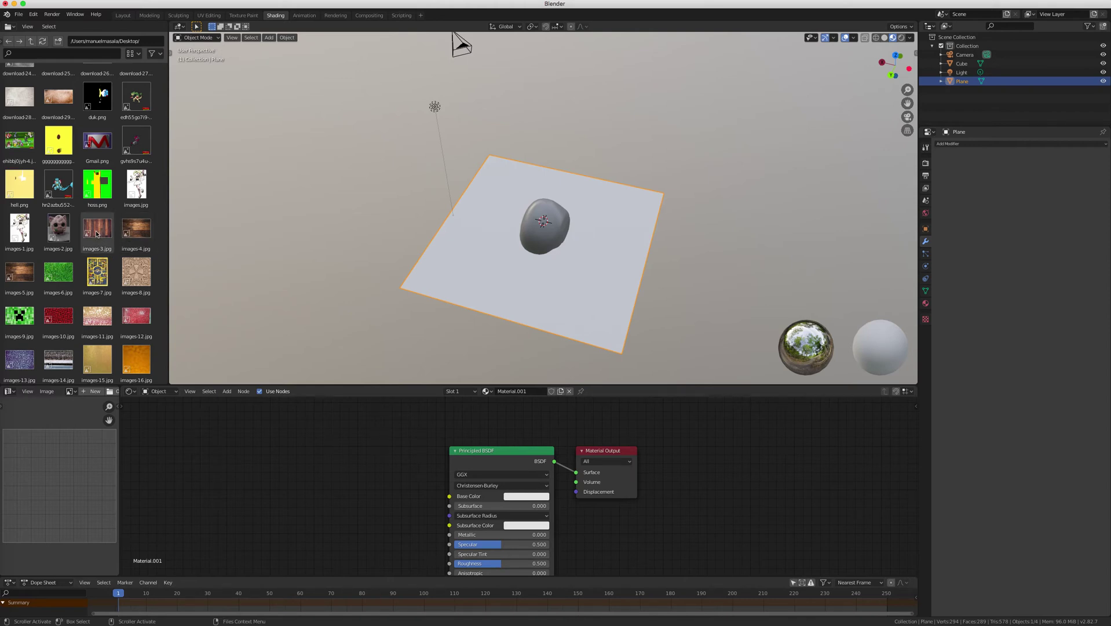
Step: Add images-17.jpg as an image texture and connect its Color to the Base Color of the plane's Principled BSDF
scroll(97, 234, down, 2)
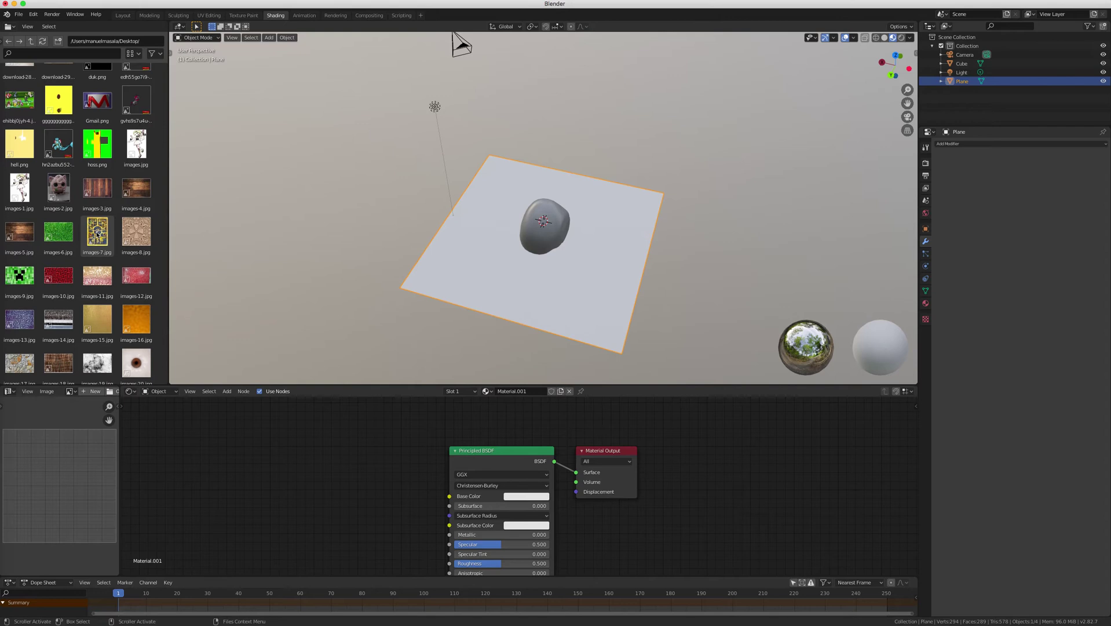
scroll(96, 234, down, 8)
mouse_move(21, 188)
mouse_down()
mouse_move(149, 342)
mouse_move(303, 444)
mouse_move(434, 476)
mouse_move(450, 496)
mouse_up()
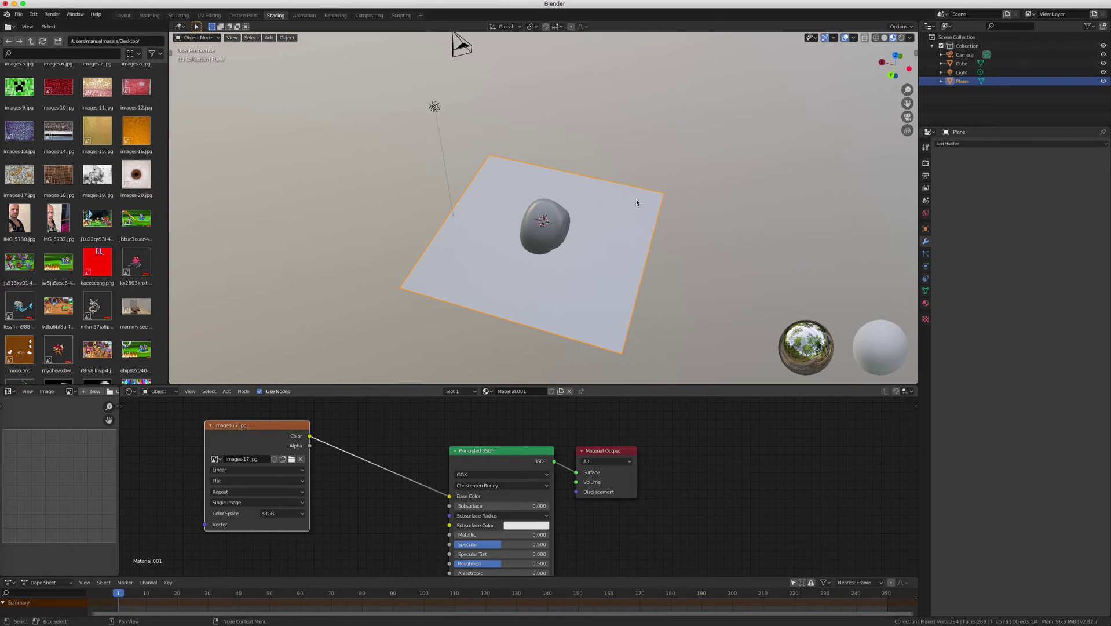
Step: Move the rock straight up along the Z axis, high above the ground plane and the light
middle_drag(650, 203, 580, 232)
click(568, 233)
key(g)
key(z)
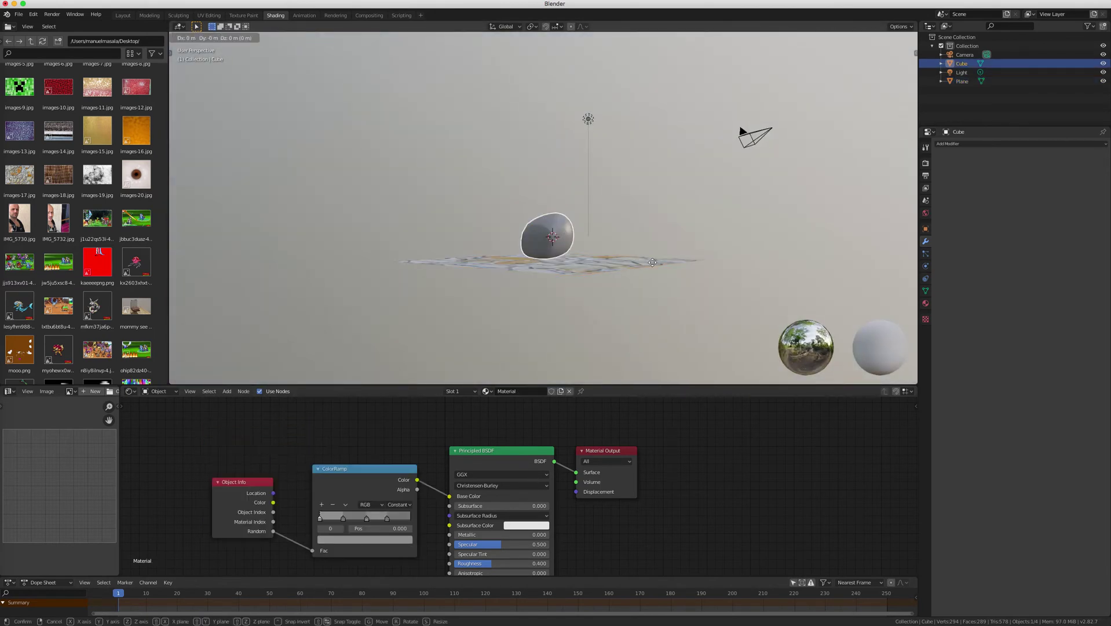
click(649, 92)
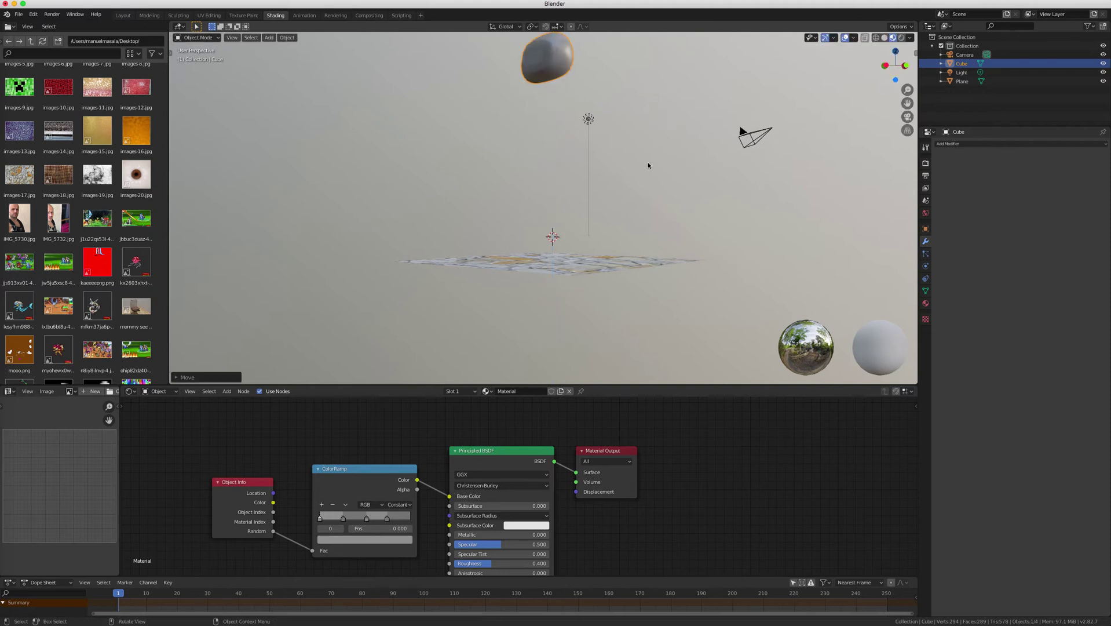
scroll(649, 116, down, 5)
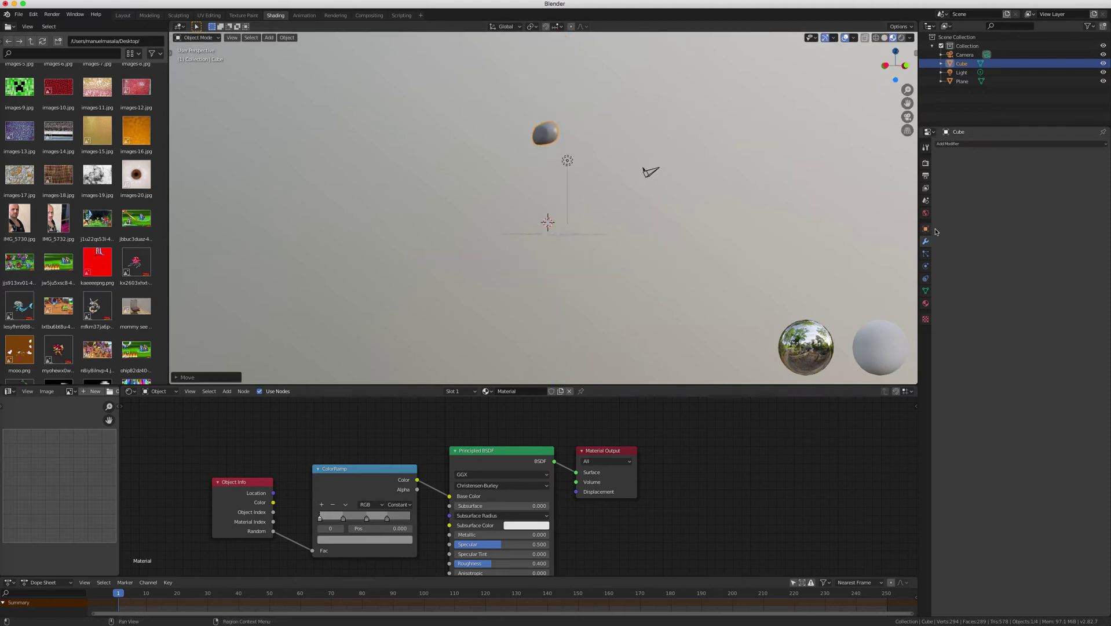
Step: Enlarge the properties display and enable rigid body physics on the rock with a mass of 1228 kg
ctrl+scroll(953, 176, up, 5)
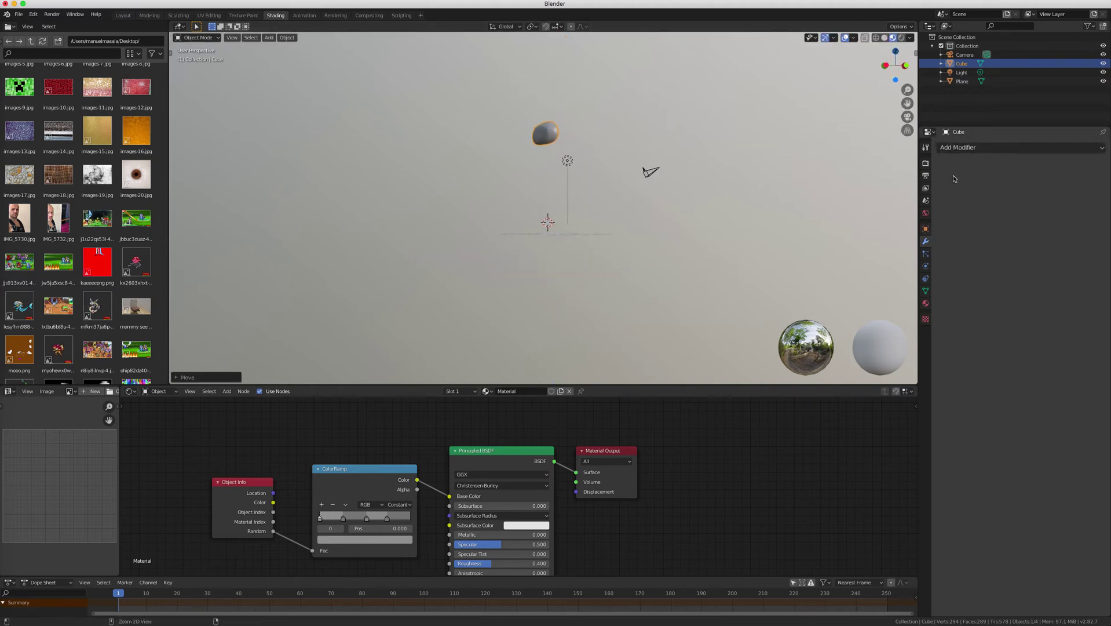
ctrl+scroll(952, 179, down, 5)
ctrl+scroll(952, 179, up, 1)
click(925, 253)
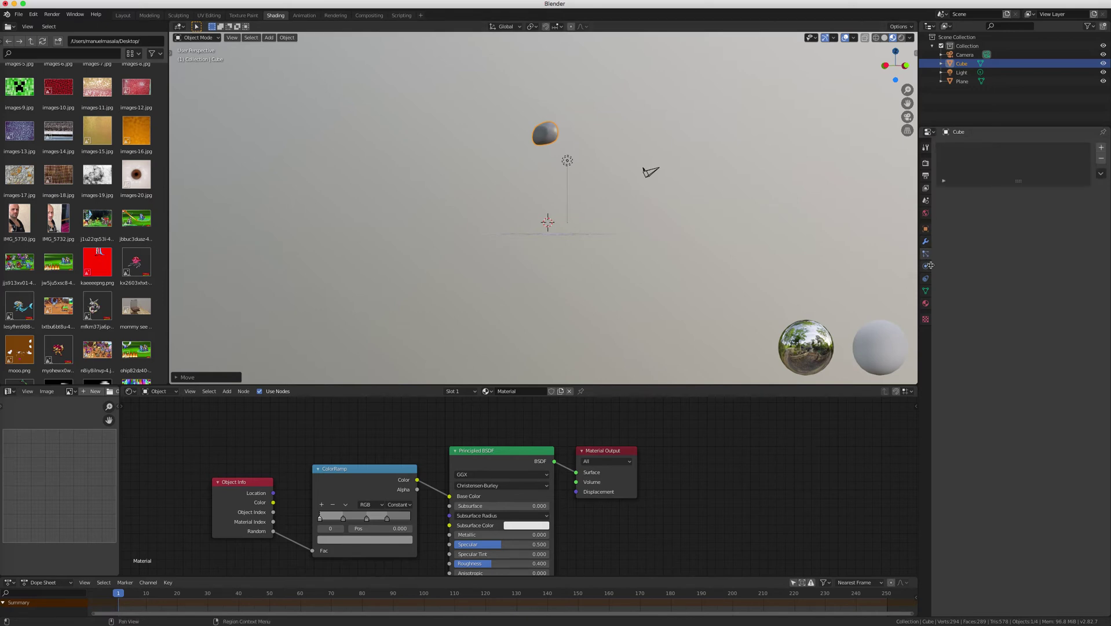
click(925, 266)
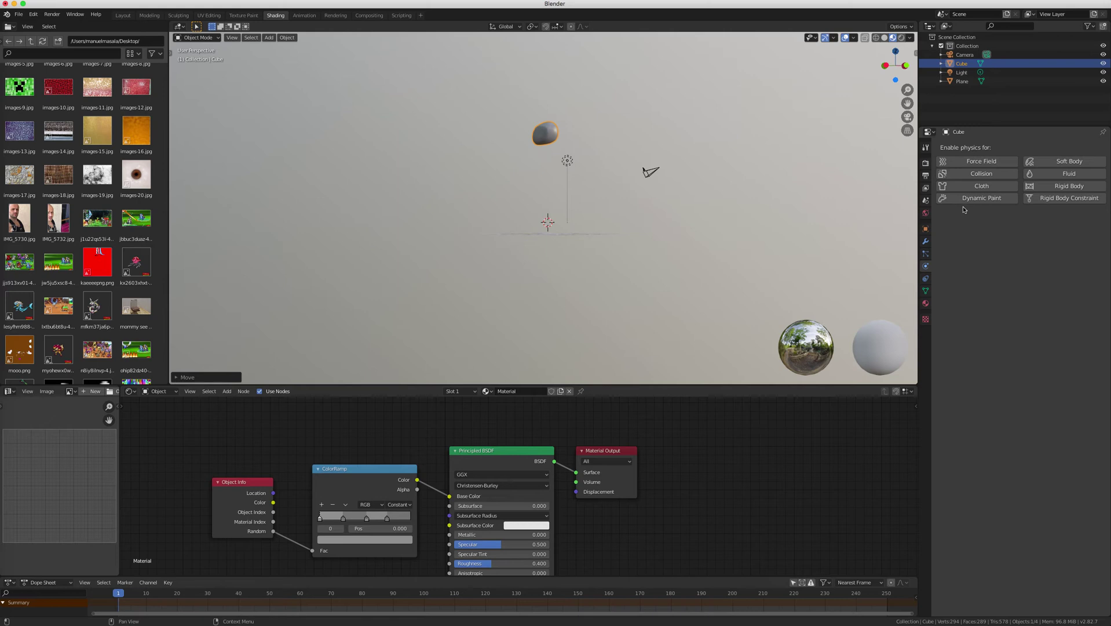
click(1040, 186)
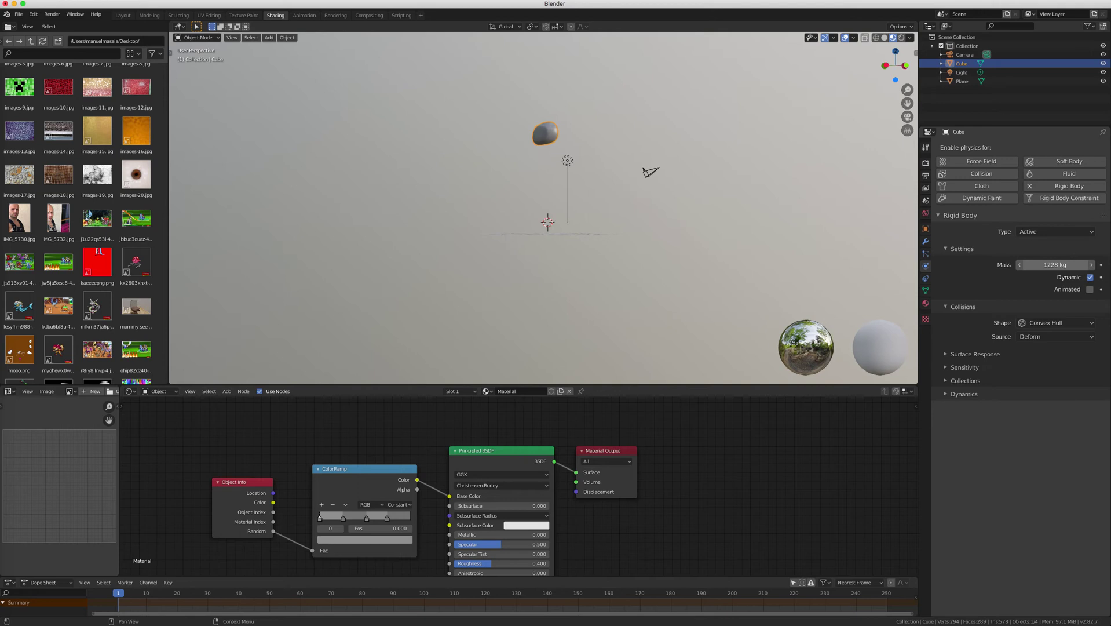
Step: Enable rigid body physics on the ground plane and set its type to Passive
middle_drag(553, 239, 579, 272)
click(603, 232)
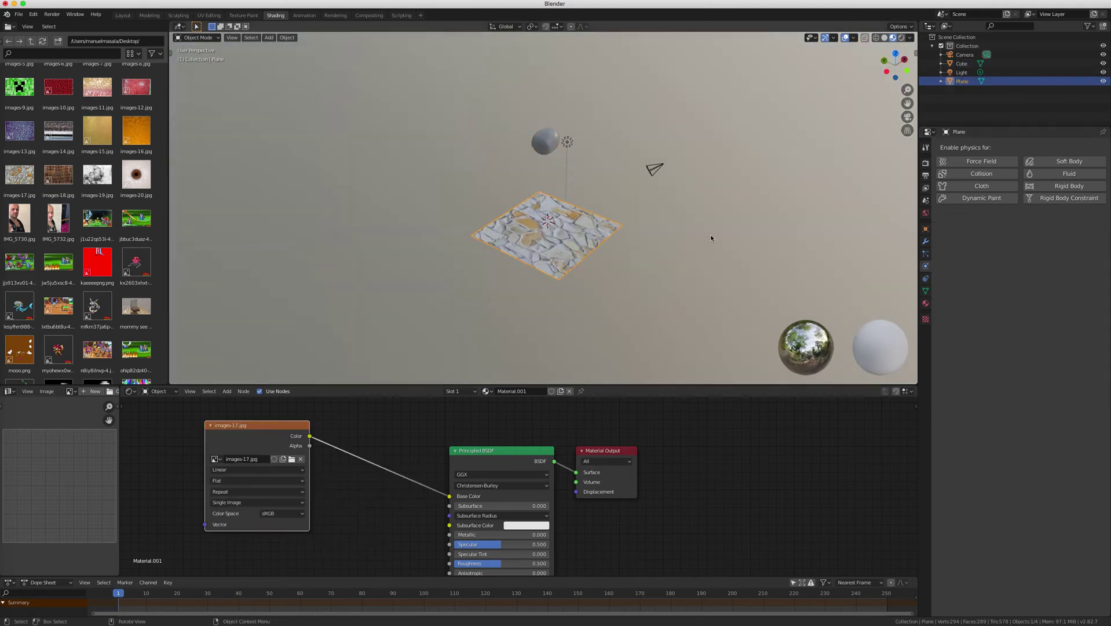
click(1064, 186)
click(1052, 231)
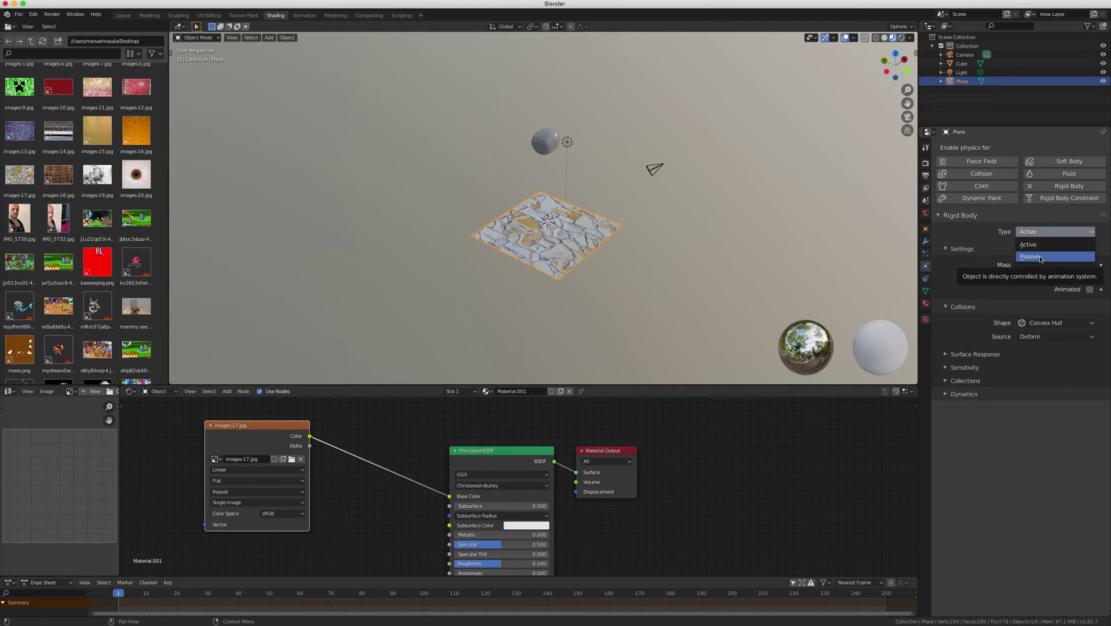
click(1028, 231)
click(1033, 259)
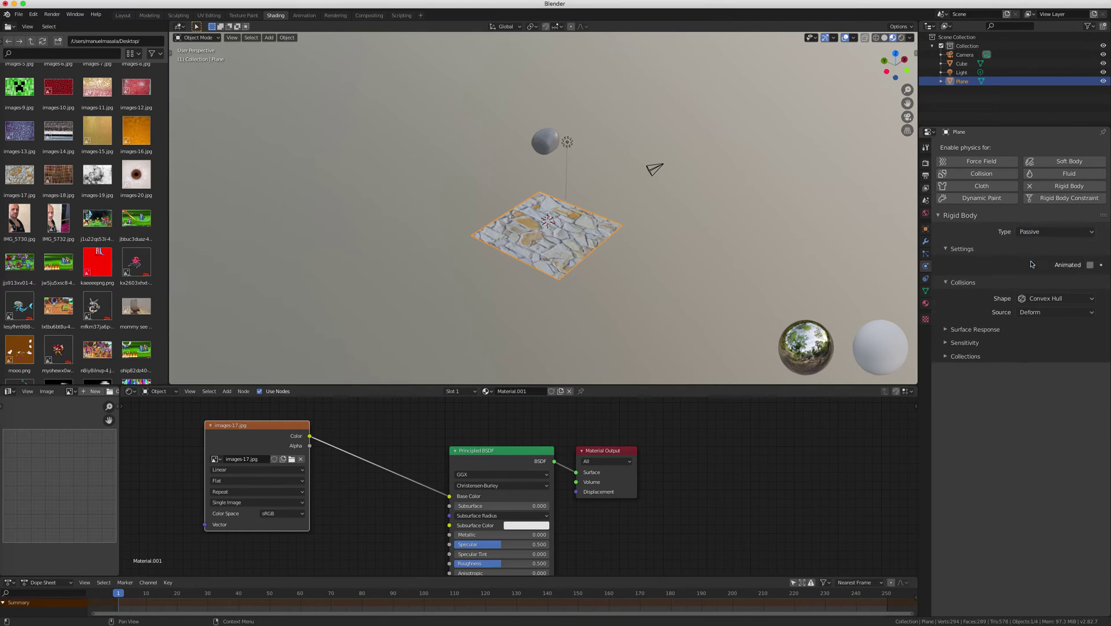
Step: Select the rock, play the rigid body simulation while viewing it from the side, and rewind the timeline to the start
click(547, 138)
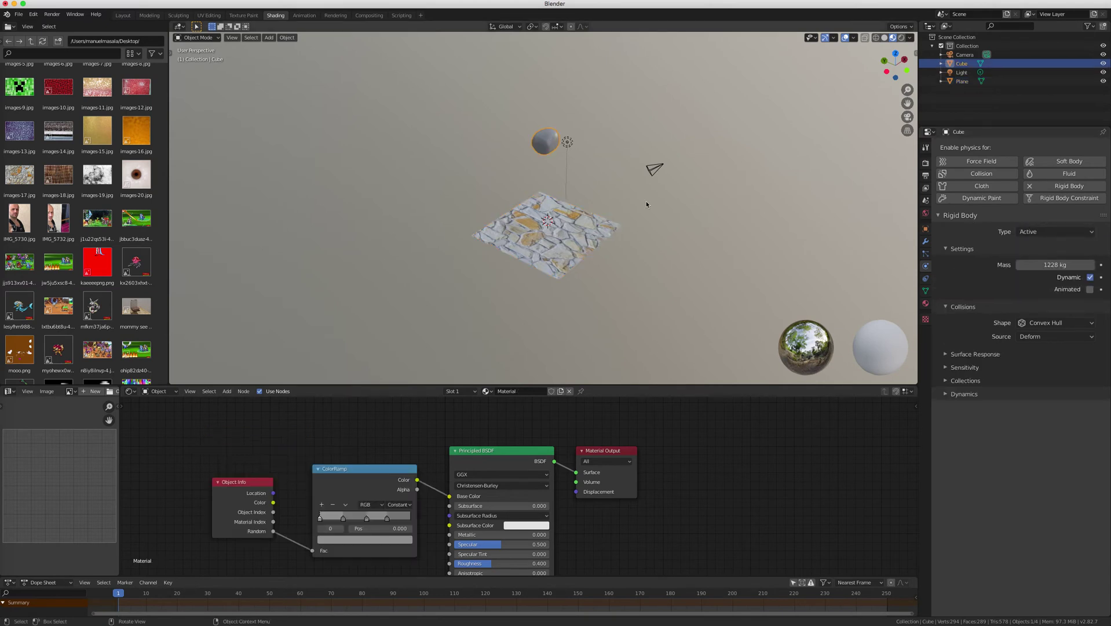
key(space)
key(KP_3)
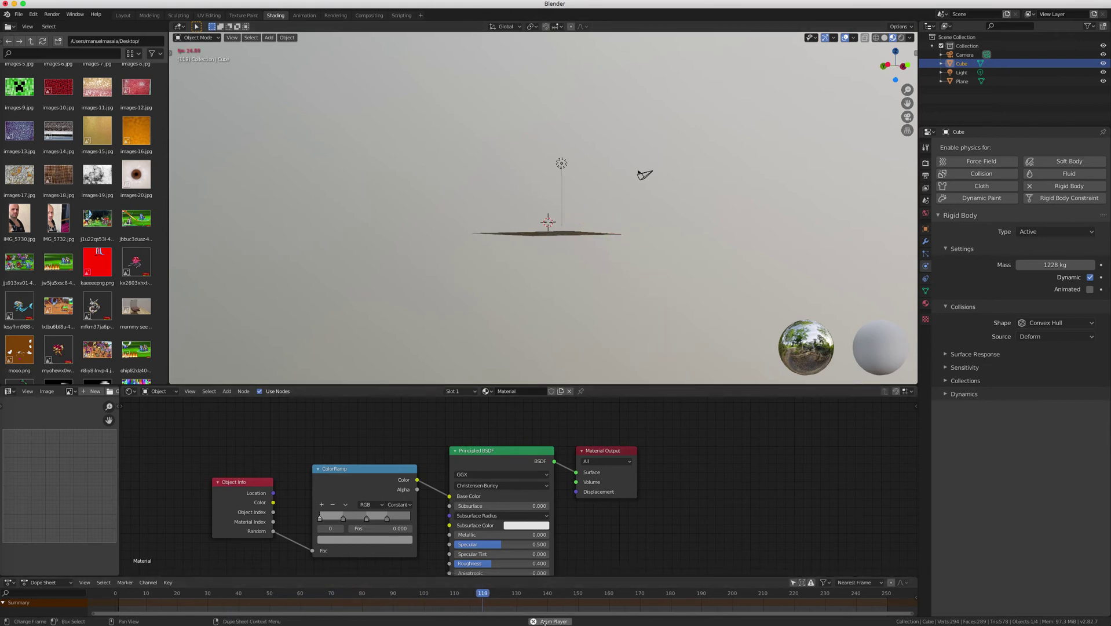
drag(358, 601, 157, 595)
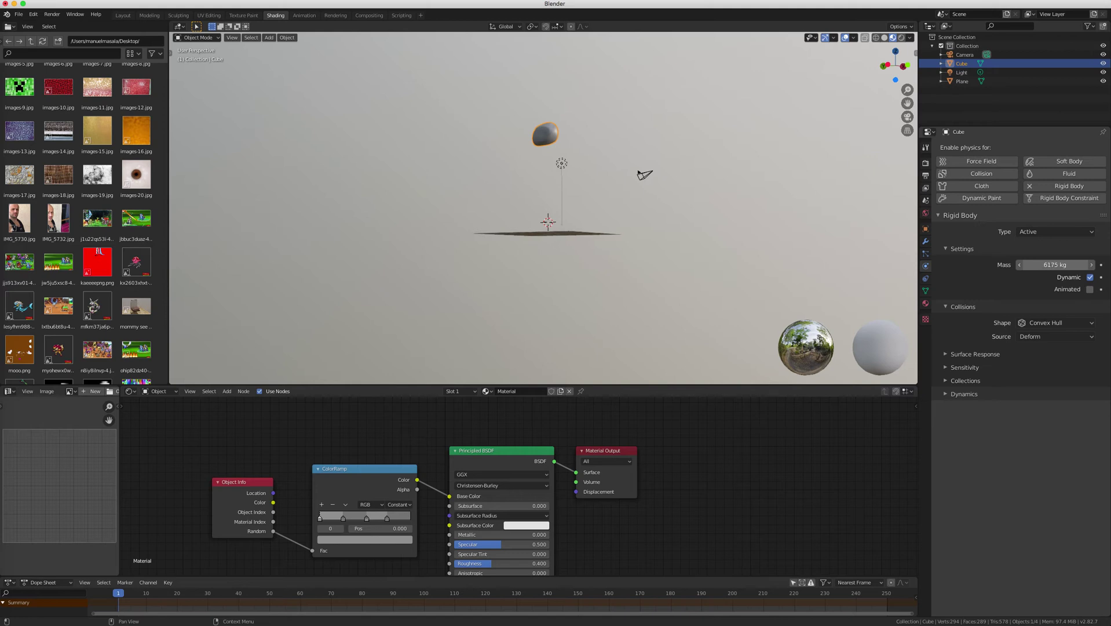
Step: Set the rock's rigid body mass to 7763 kg, replay the drop from several angles, and rewind the timeline
drag(1054, 264, 1066, 264)
scroll(733, 237, up, 3)
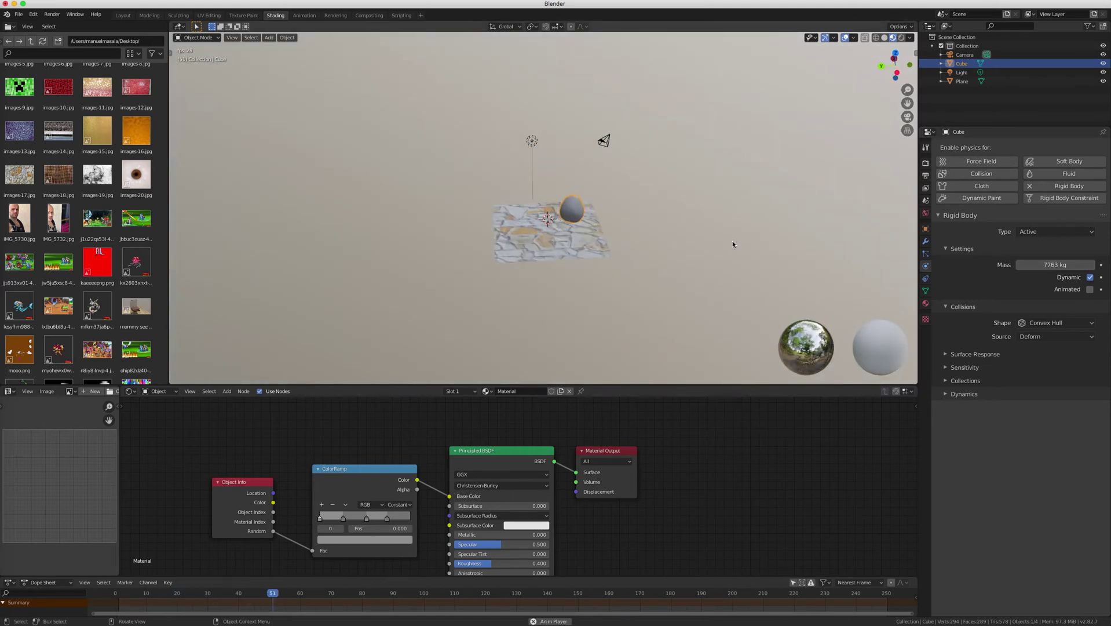
scroll(733, 239, right, 5)
key(space)
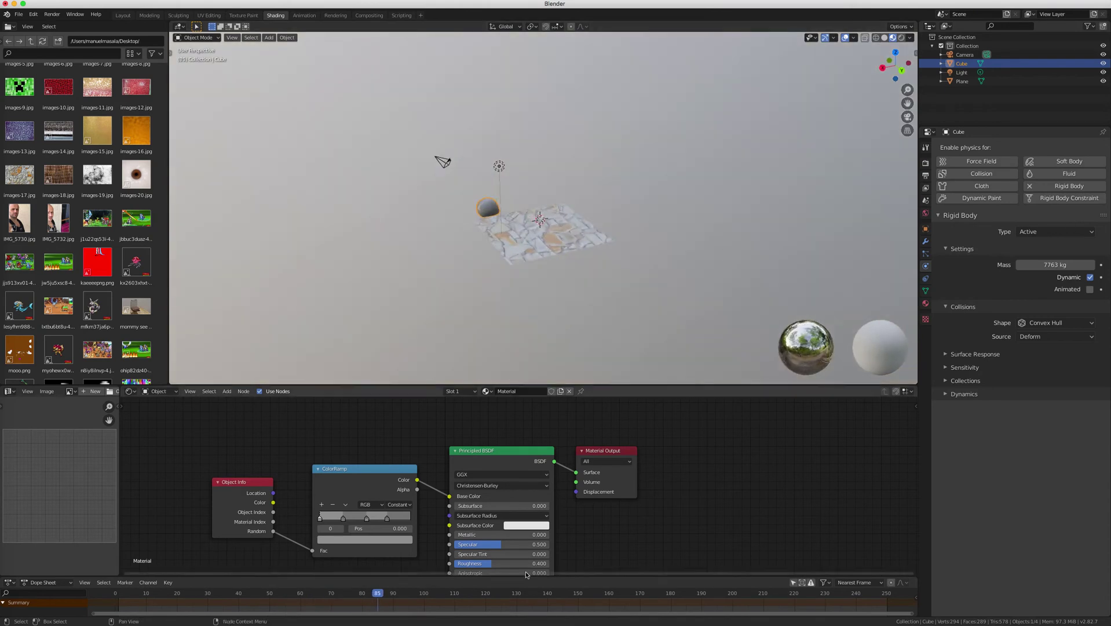
drag(229, 592, 124, 598)
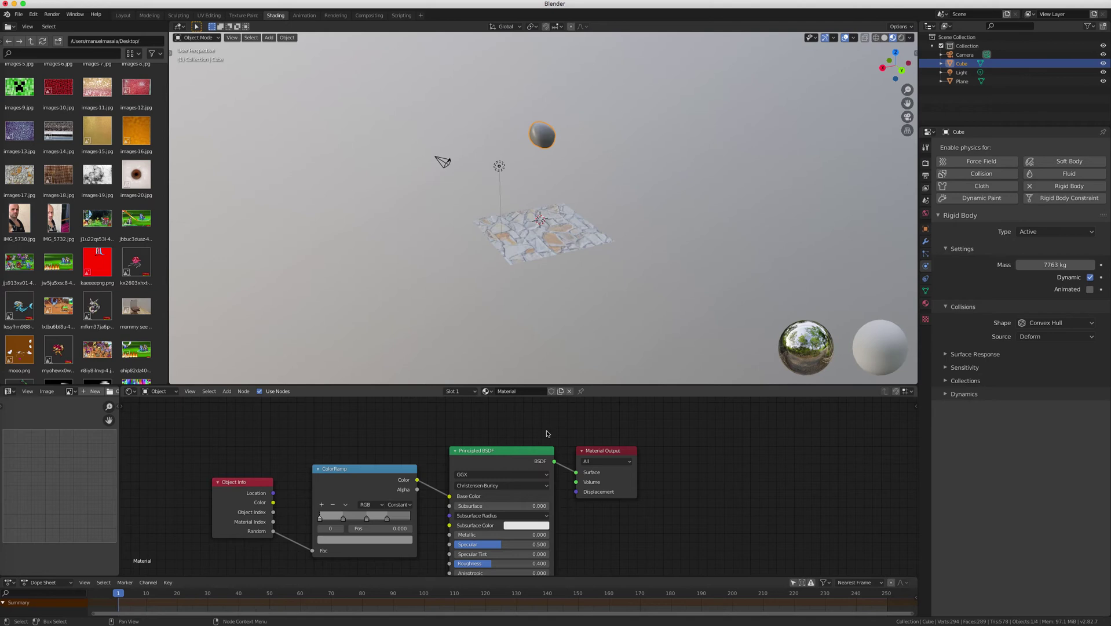
Step: Try the Box collision shape on the rock and play the simulation while orbiting around the landing
click(1031, 323)
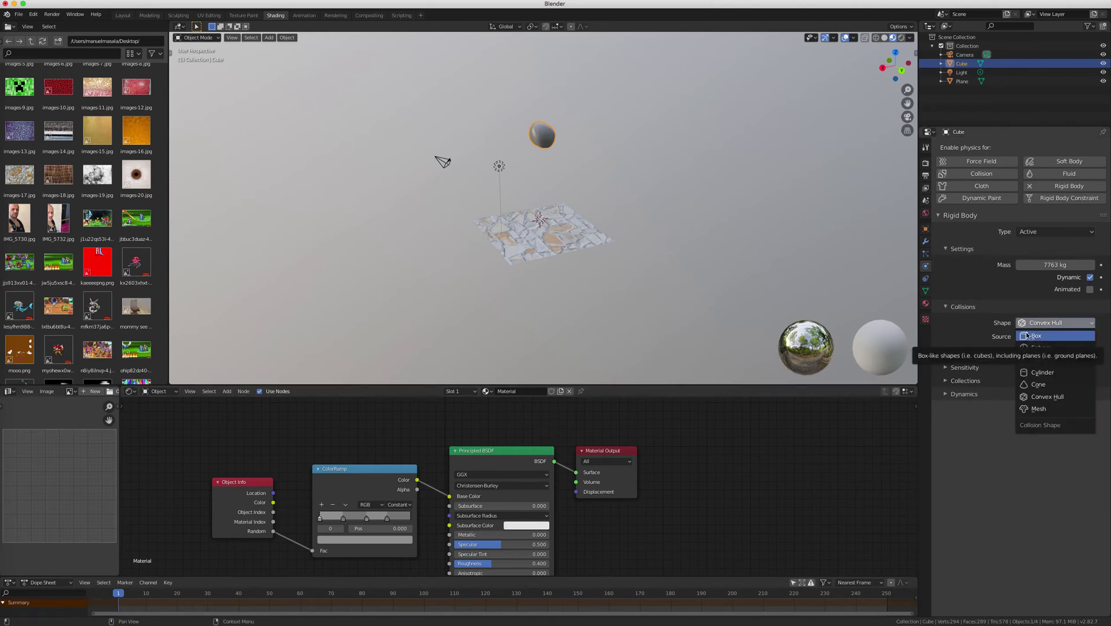
click(1027, 335)
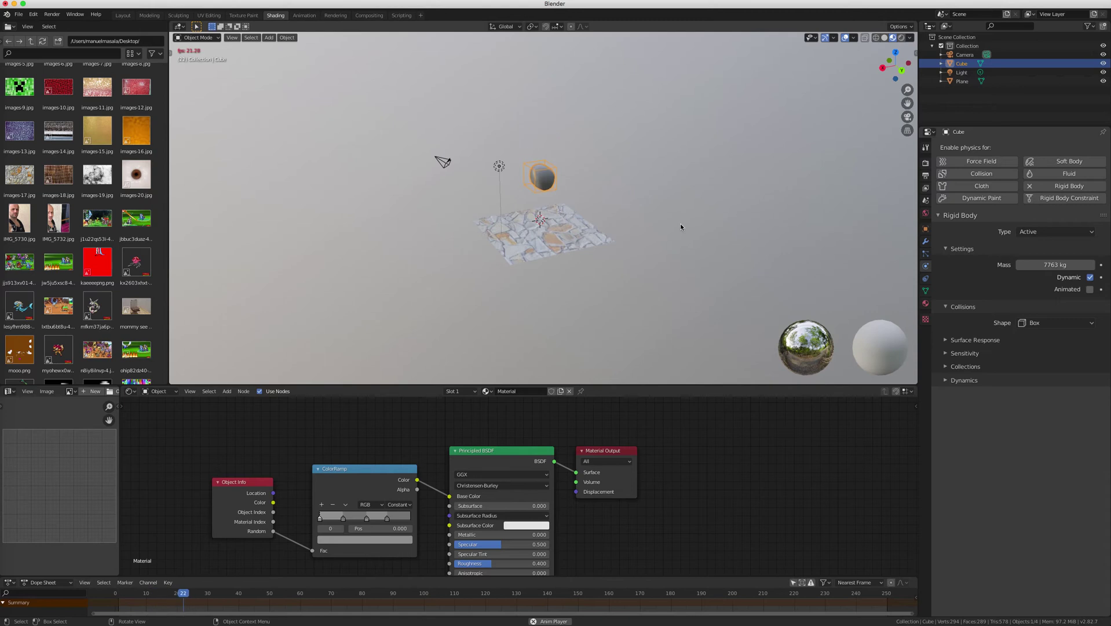
scroll(683, 226, left, 10)
scroll(682, 226, left, 6)
scroll(682, 226, left, 8)
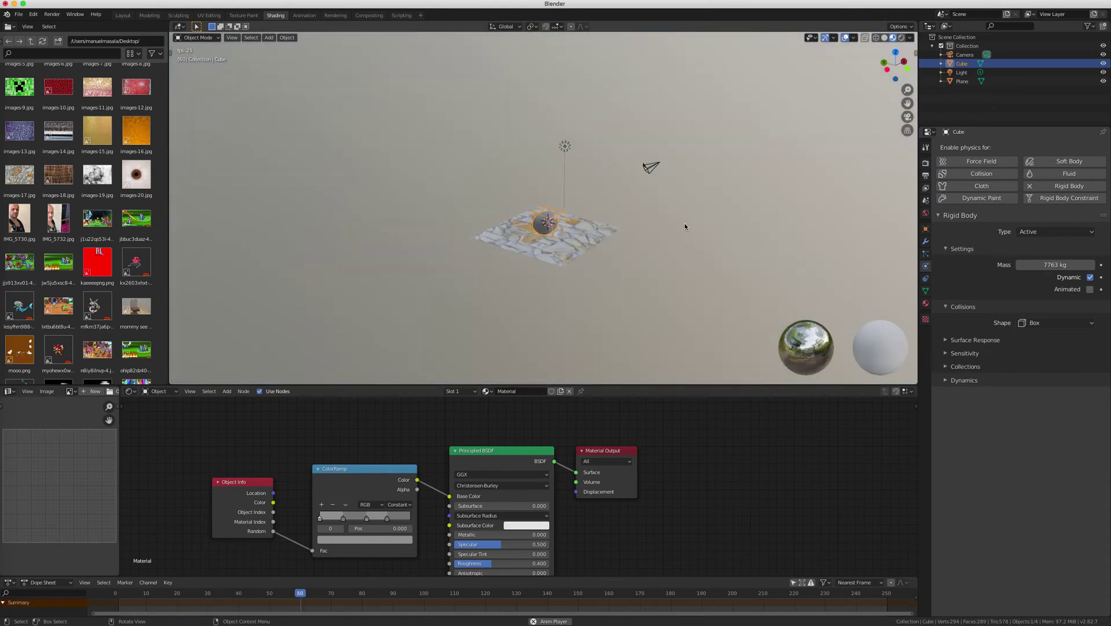
key(space)
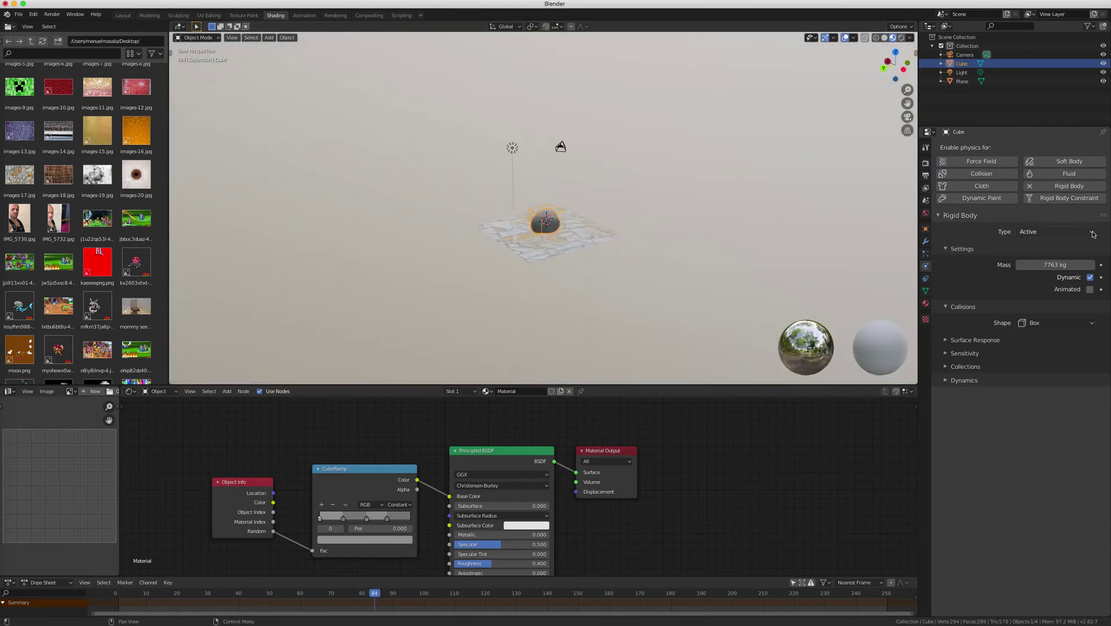
Step: Set the rock's collision shape to Mesh
click(1032, 322)
click(1030, 348)
click(1059, 324)
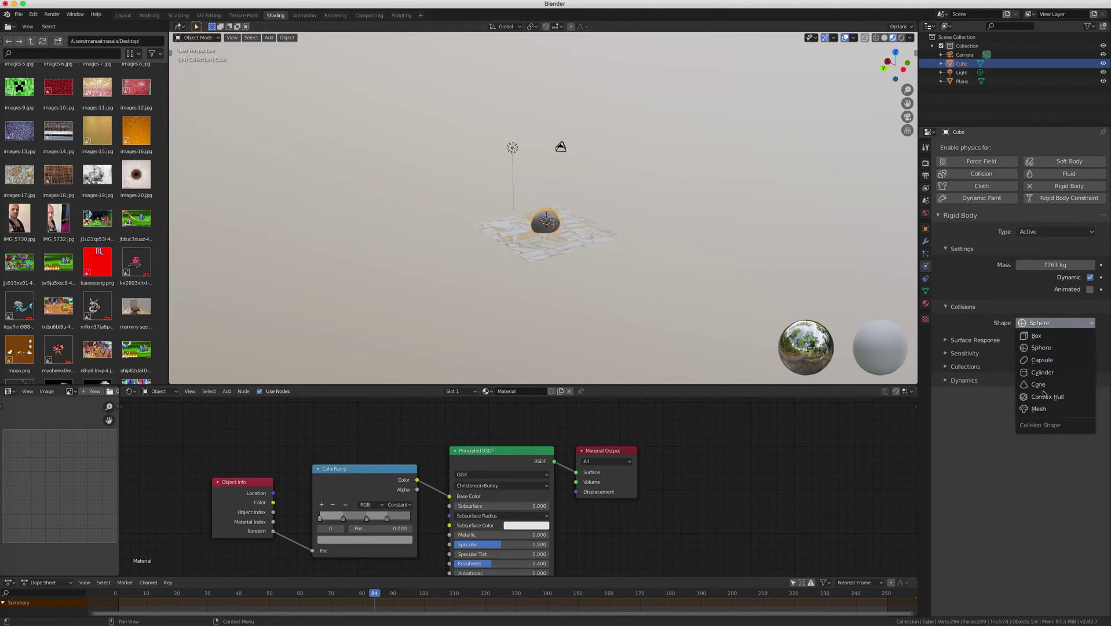
click(1039, 409)
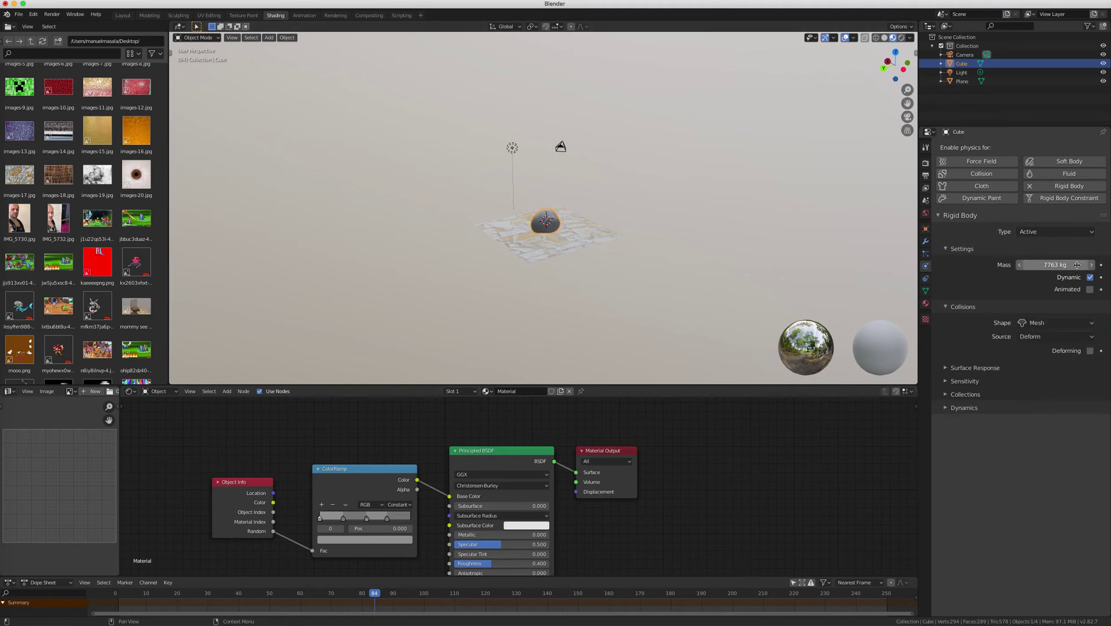
click(1087, 324)
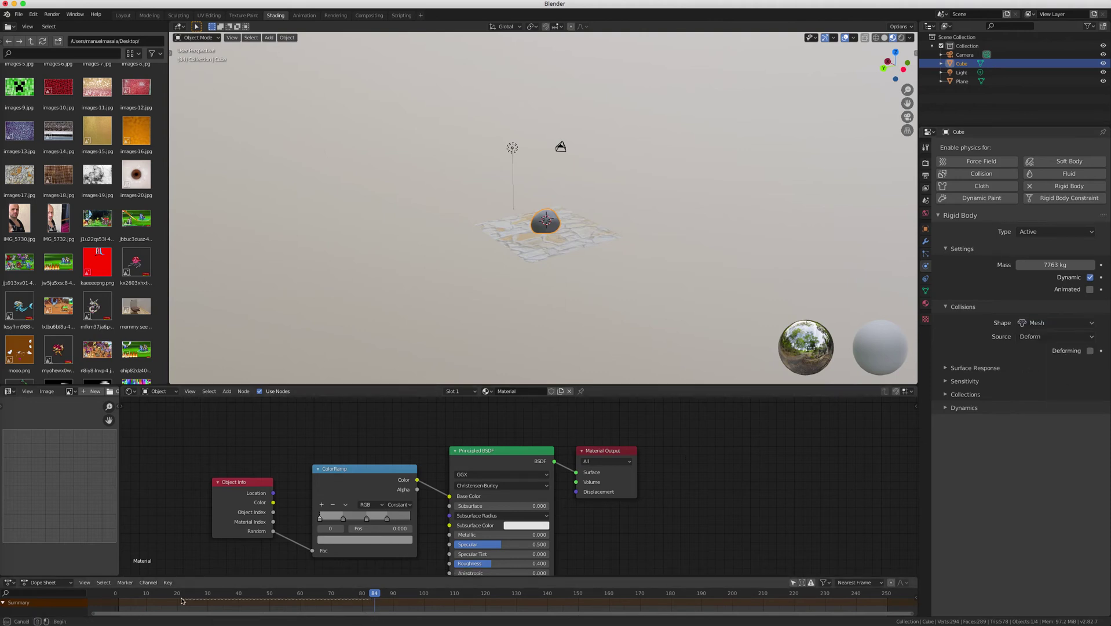
Step: Replay the rock's drop from the start, examine its contact with the ground up close, and rewind the timeline
drag(354, 596, 119, 597)
key(space)
ctrl+scroll(590, 171, up, 10)
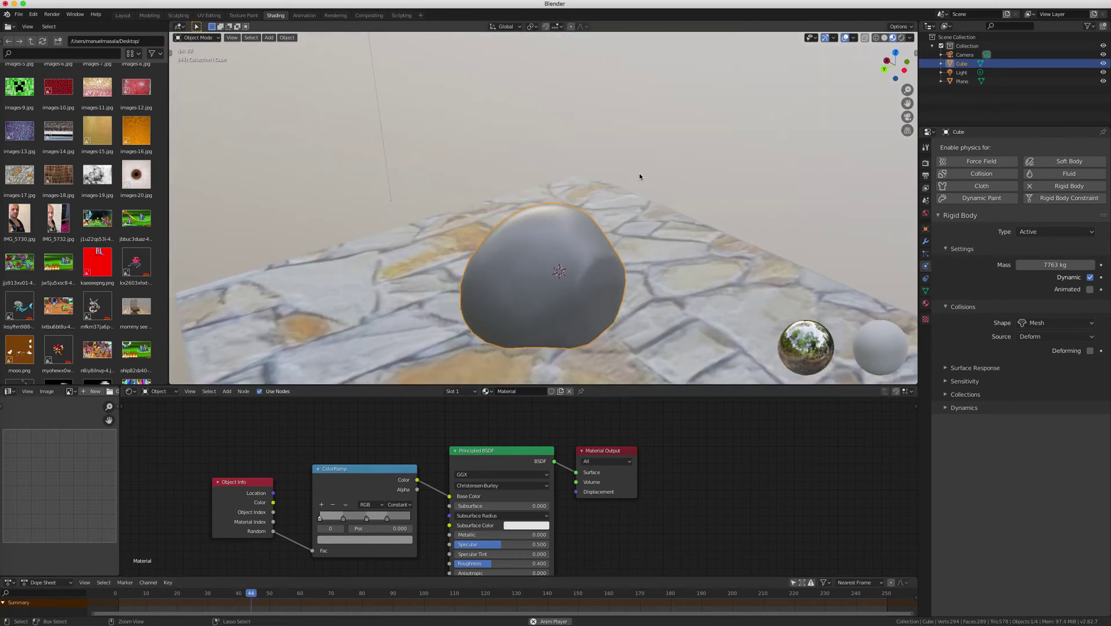
scroll(639, 174, down, 10)
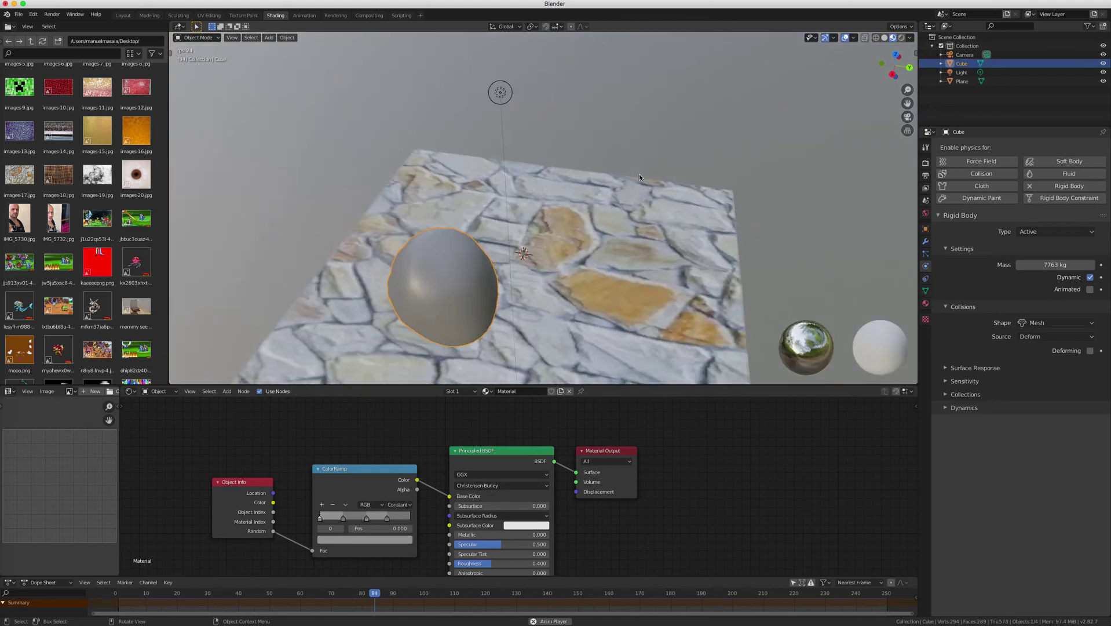
scroll(639, 174, down, 10)
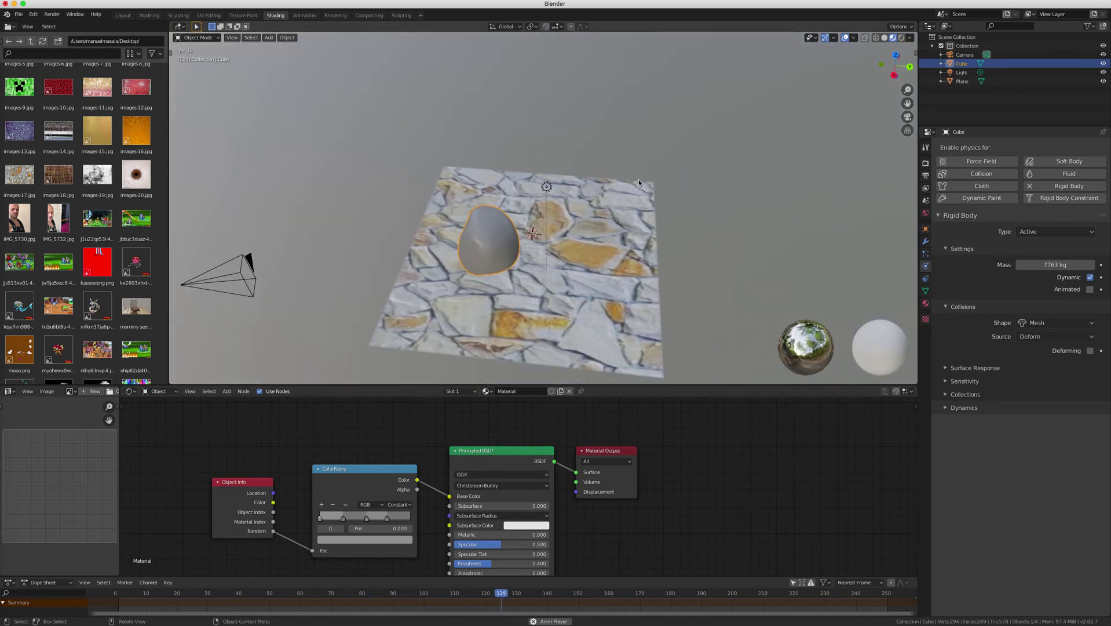
scroll(637, 179, down, 2)
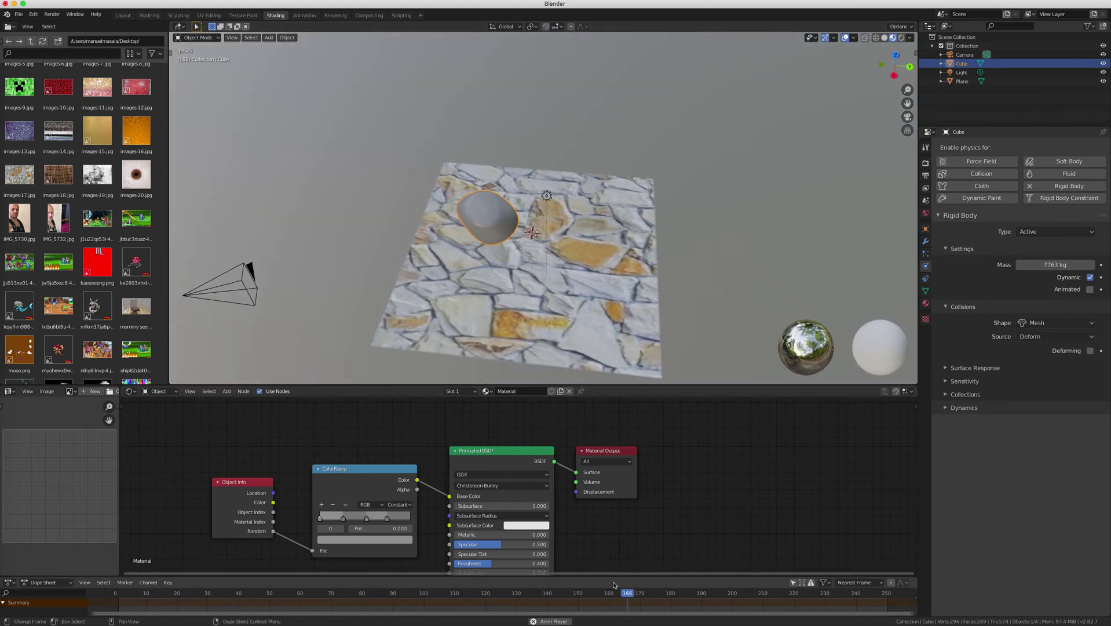
drag(724, 589, 116, 589)
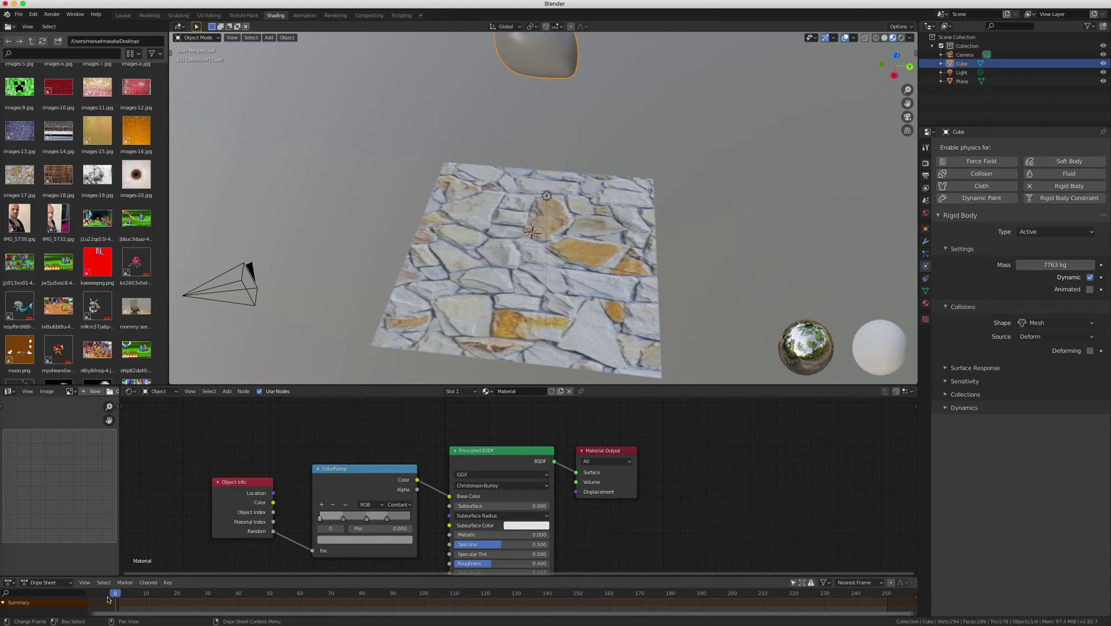
Step: Duplicate the rock six times, placing the copies at scattered positions above the stone ground plane
scroll(606, 156, down, 3)
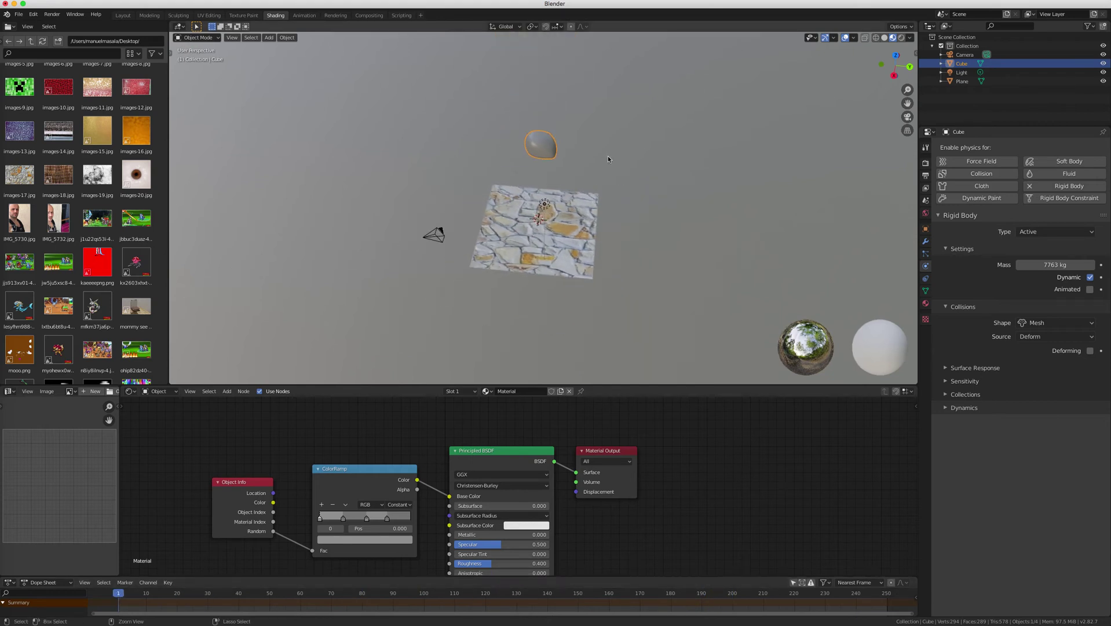
key(shift+d)
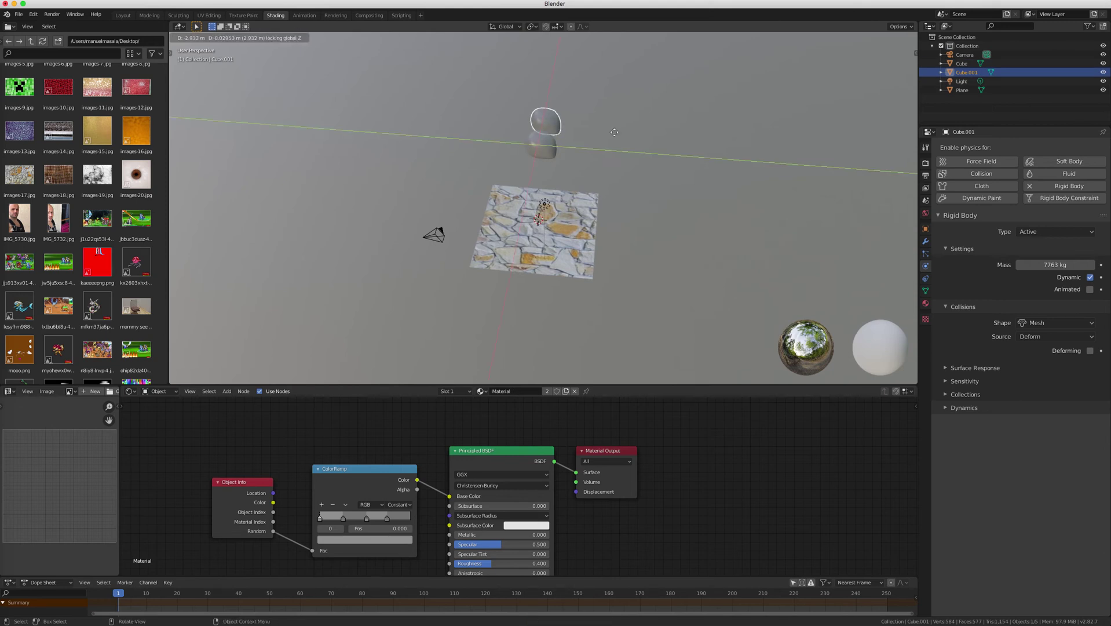
click(602, 143)
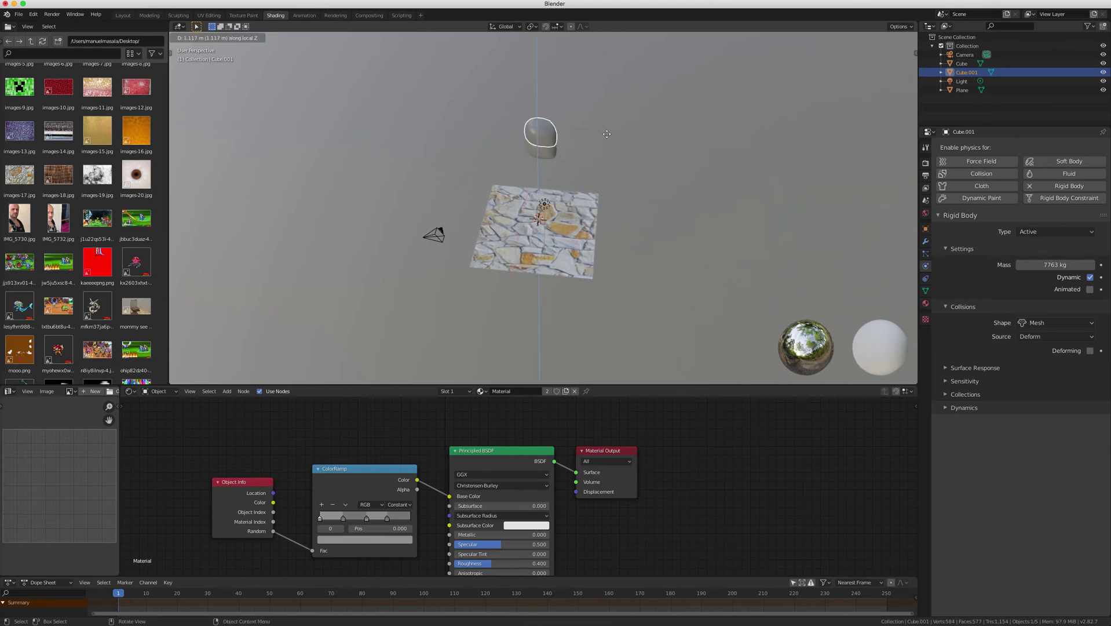
key(shift+d)
click(577, 165)
key(shift+d)
click(624, 186)
key(shift+d)
click(624, 203)
key(shift+d)
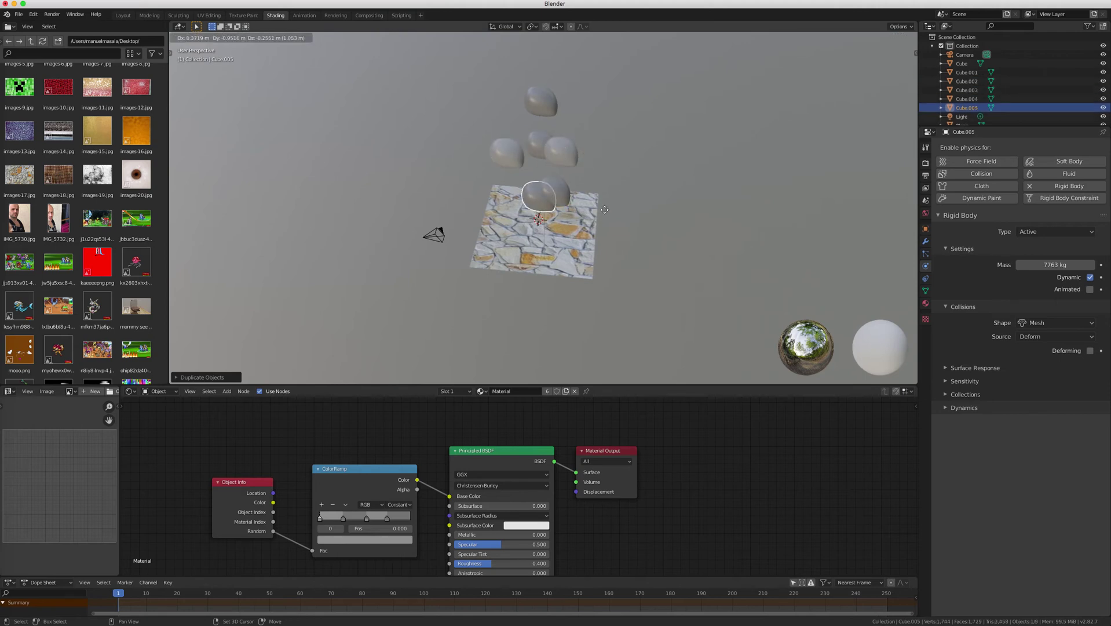
click(598, 210)
key(shift+d)
click(626, 230)
Step: Play the simulation of all the falling rocks, stop it, and rewind the timeline to the start
key(space)
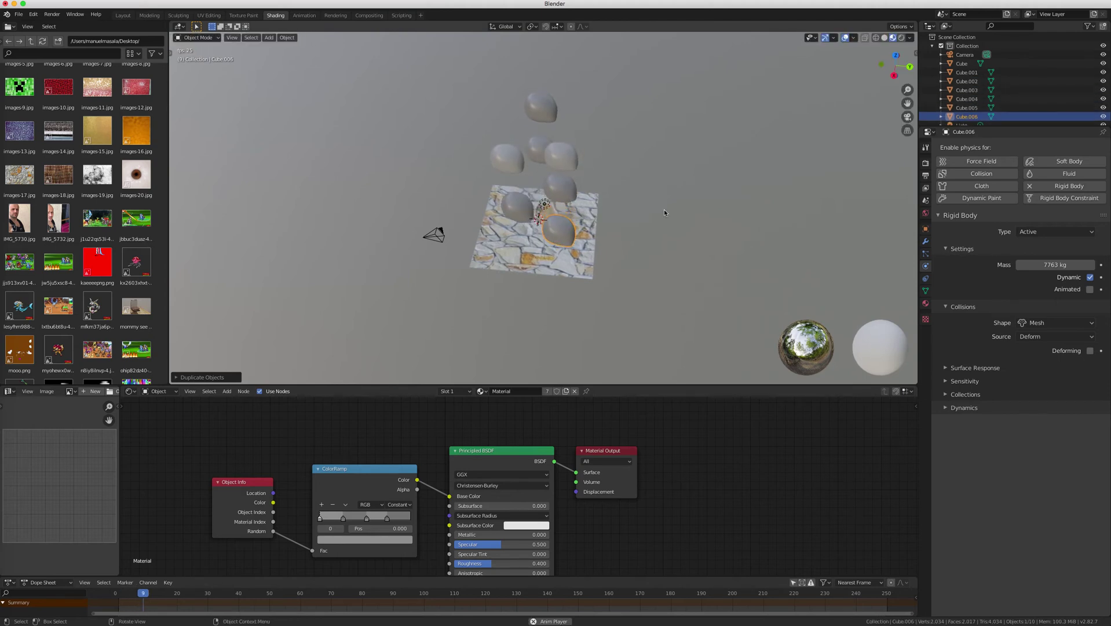
scroll(669, 208, right, 5)
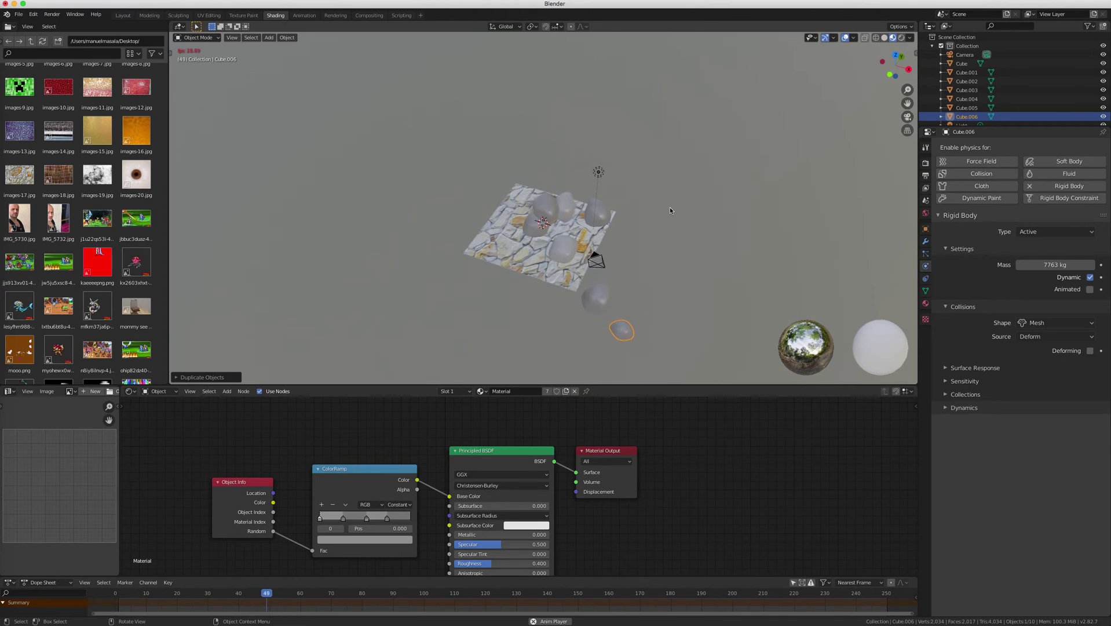
key(space)
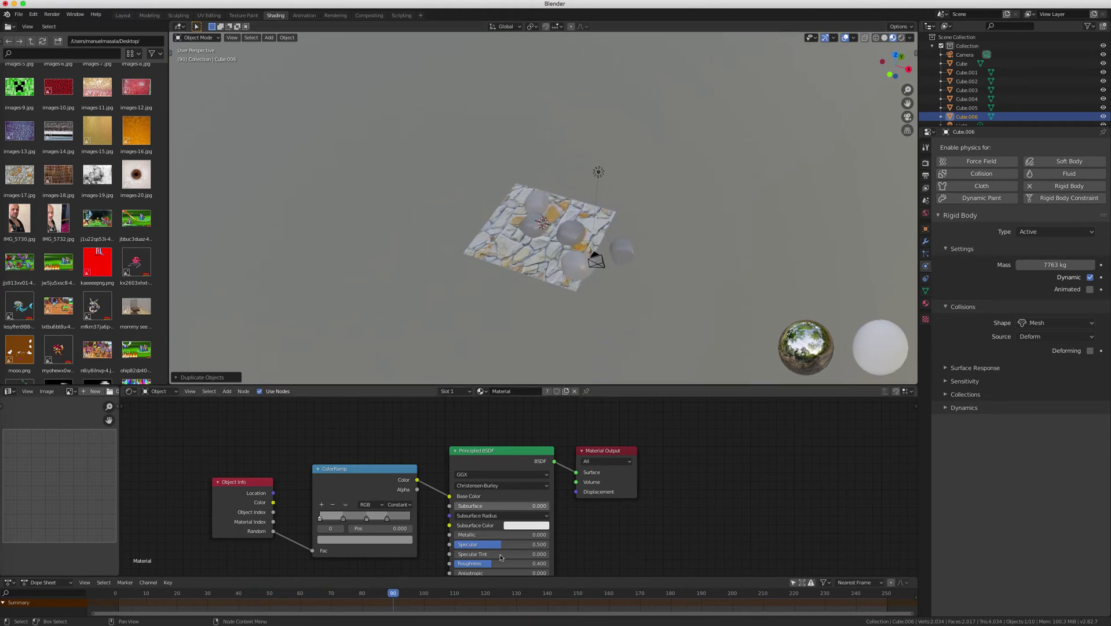
click(318, 593)
drag(277, 595, 116, 593)
Step: Set the rock material's Roughness to 1.000 and replay the simulation, viewing the rocks up close and from afar
scroll(523, 402, down, 1)
scroll(527, 450, down, 2)
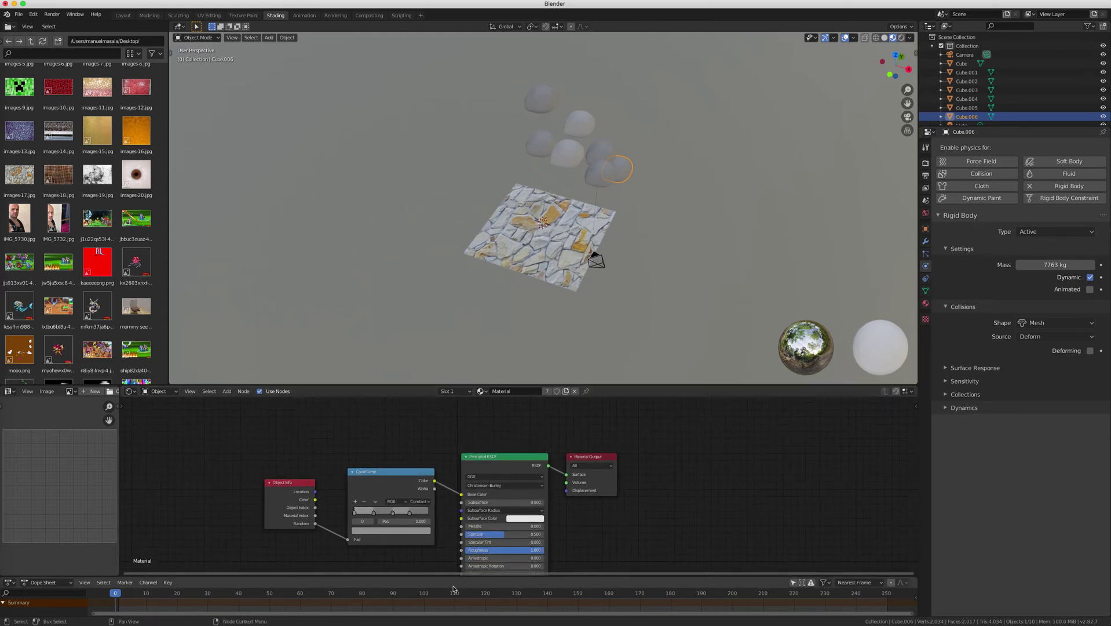
key(space)
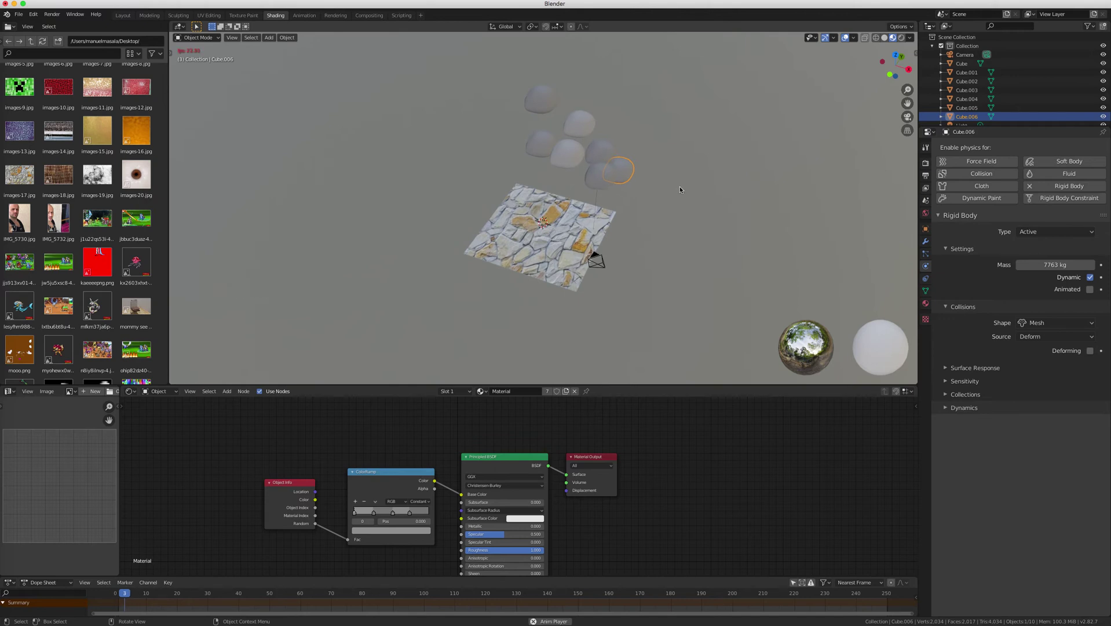
scroll(679, 186, up, 6)
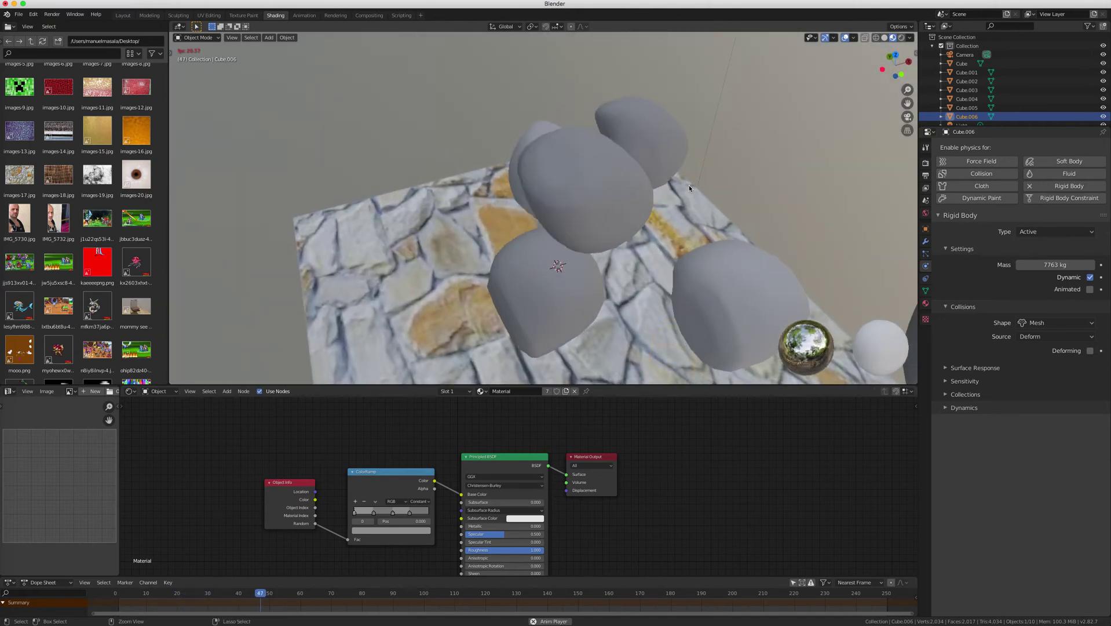
scroll(688, 184, down, 4)
scroll(690, 184, down, 4)
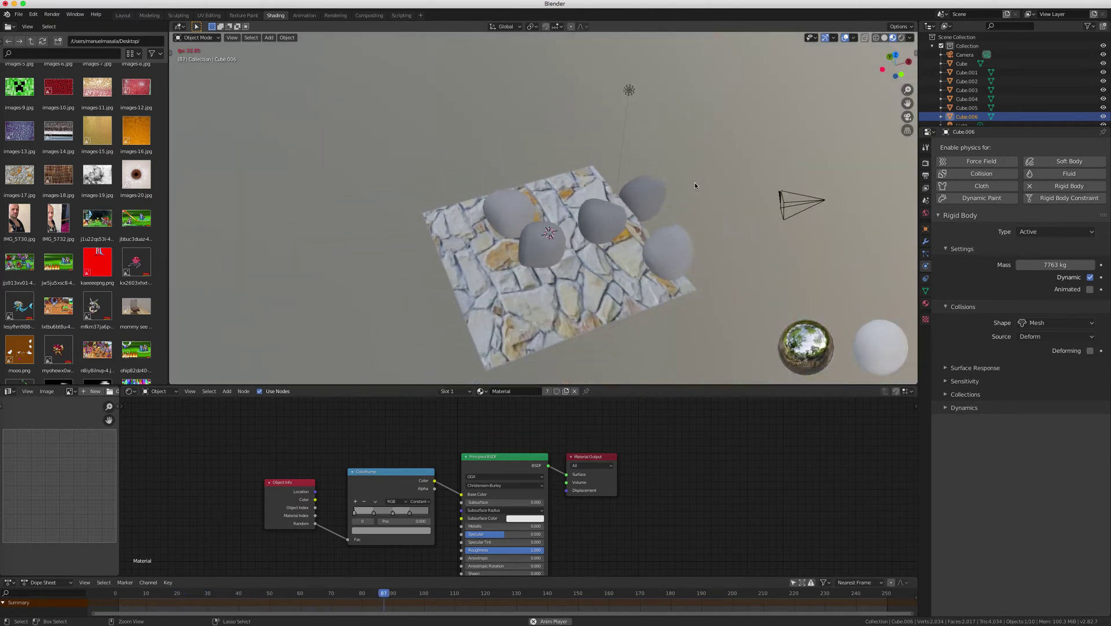
Step: Switch the 3D view to rendered shading and check the material nodes of the ground plane and a rock
click(901, 37)
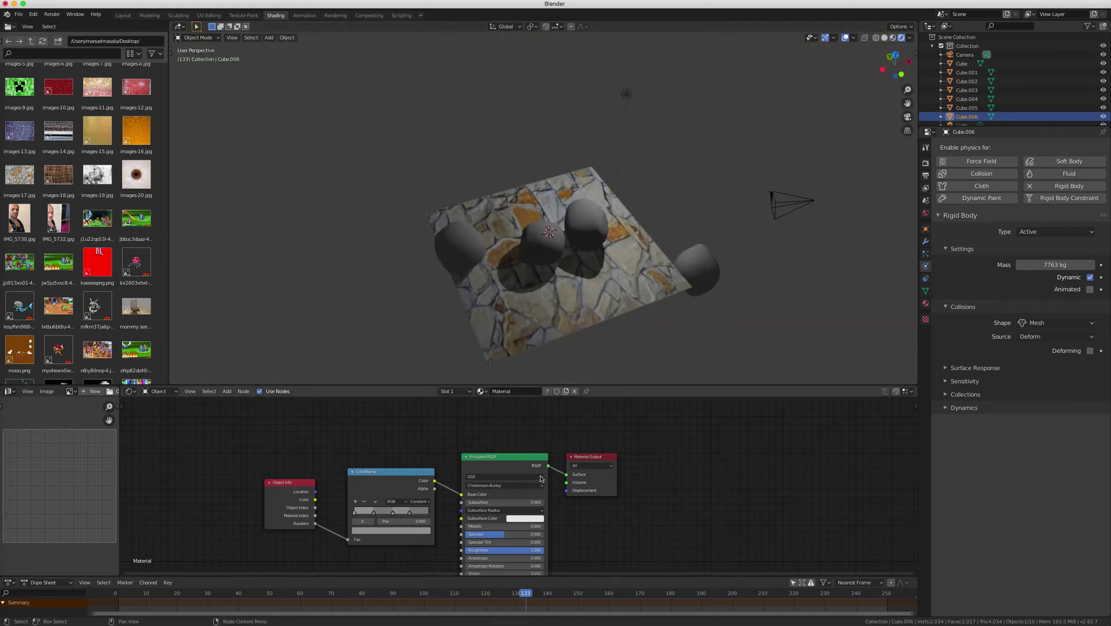
click(590, 298)
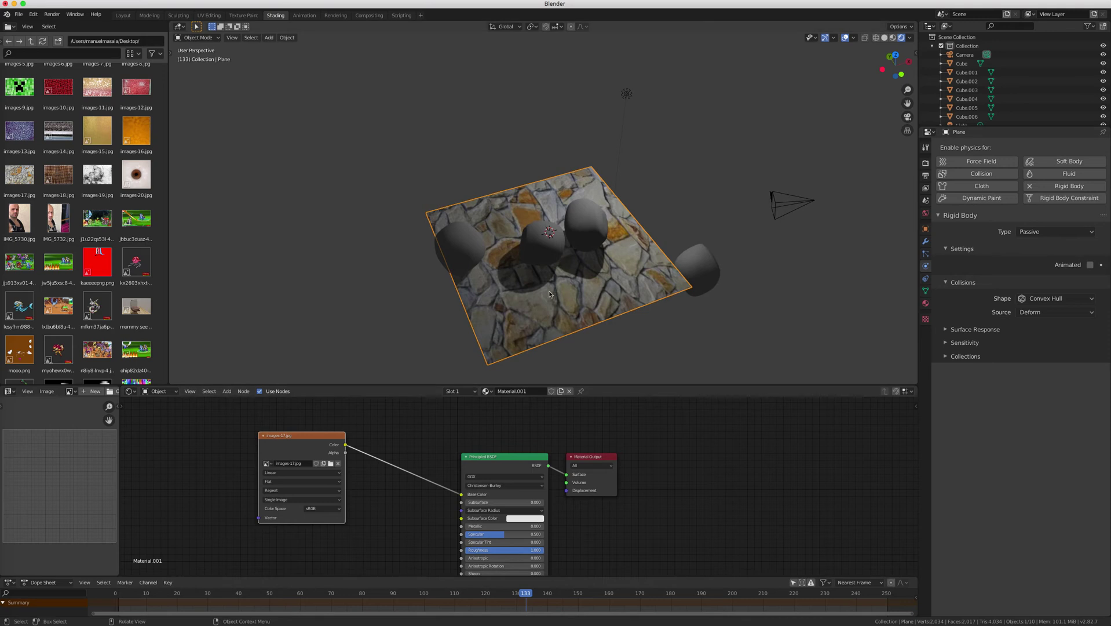
click(580, 236)
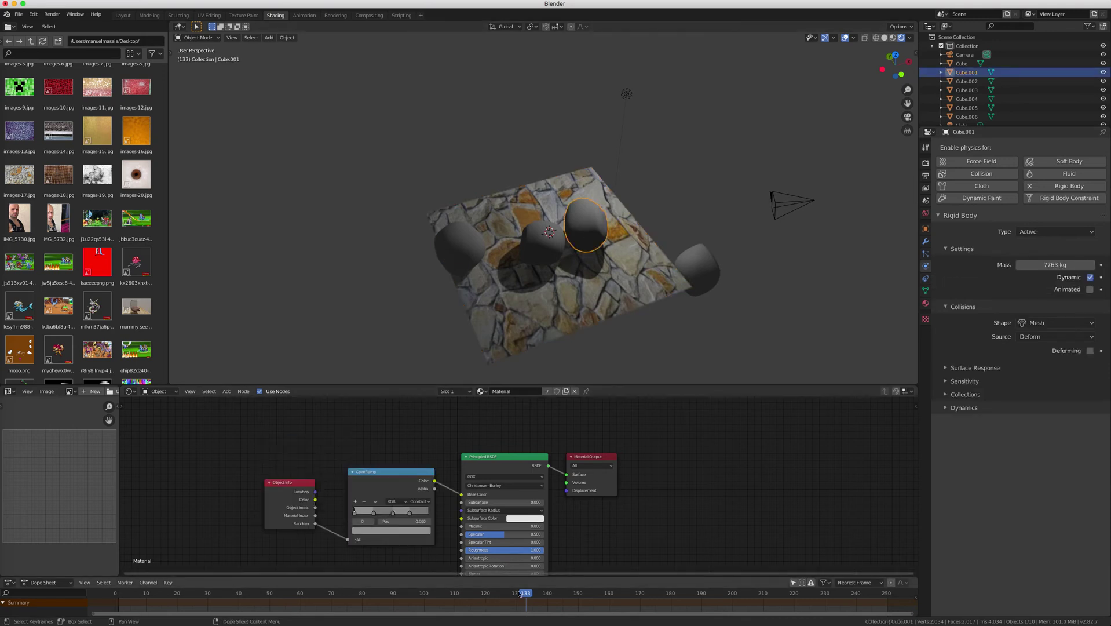
Step: Replay the simulation from the first frame in rendered shading, examining the falling rocks from several angles and distances
key(shift+Left)
key(space)
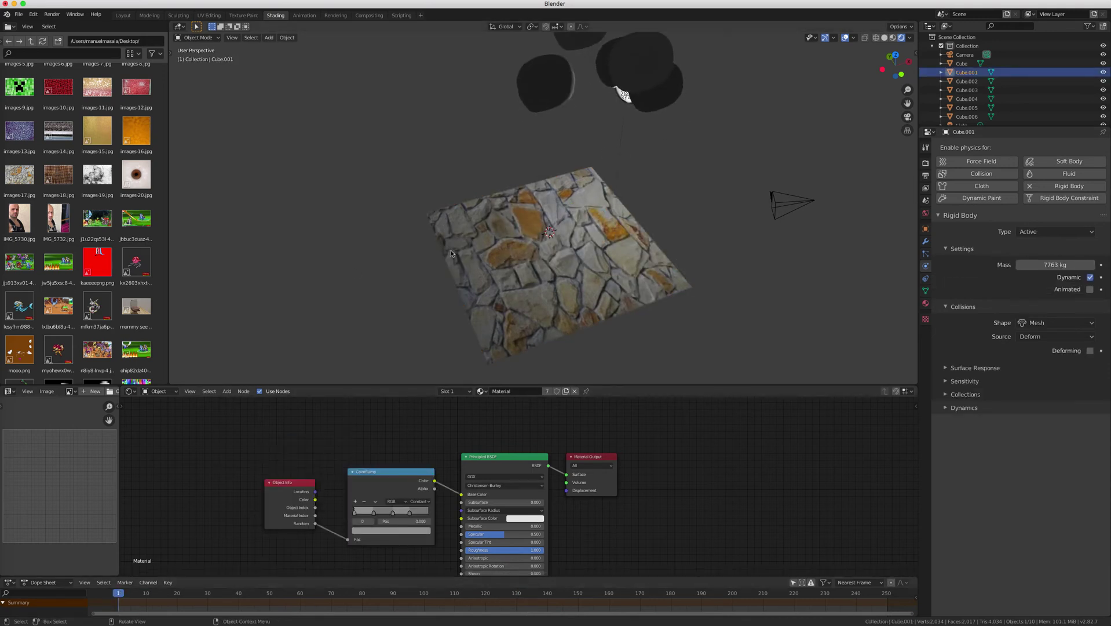
scroll(590, 249, right, 10)
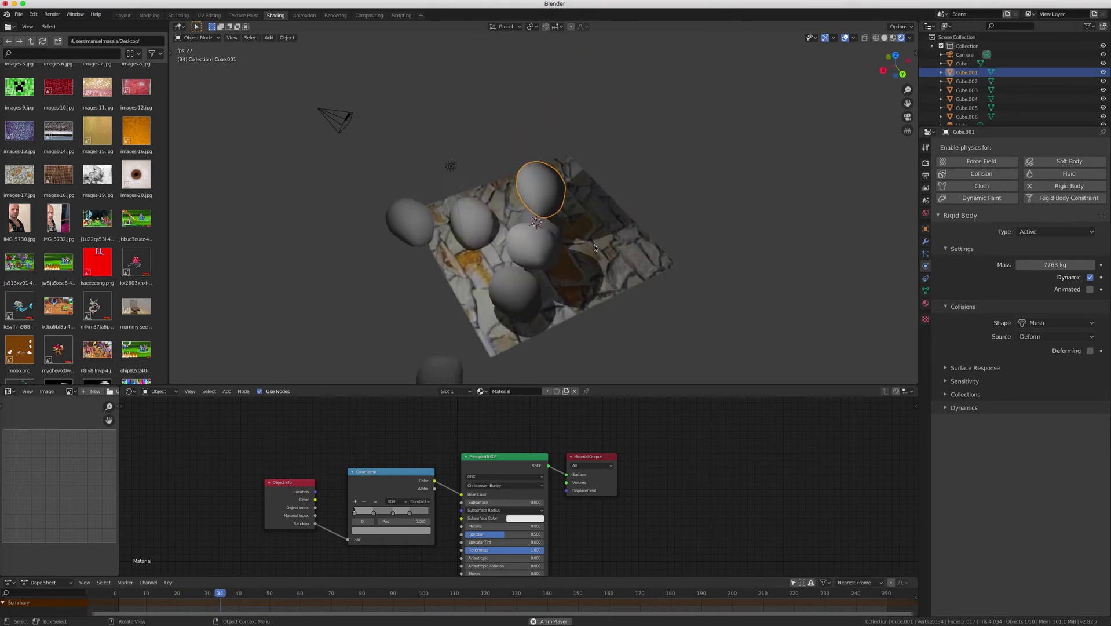
scroll(594, 248, right, 5)
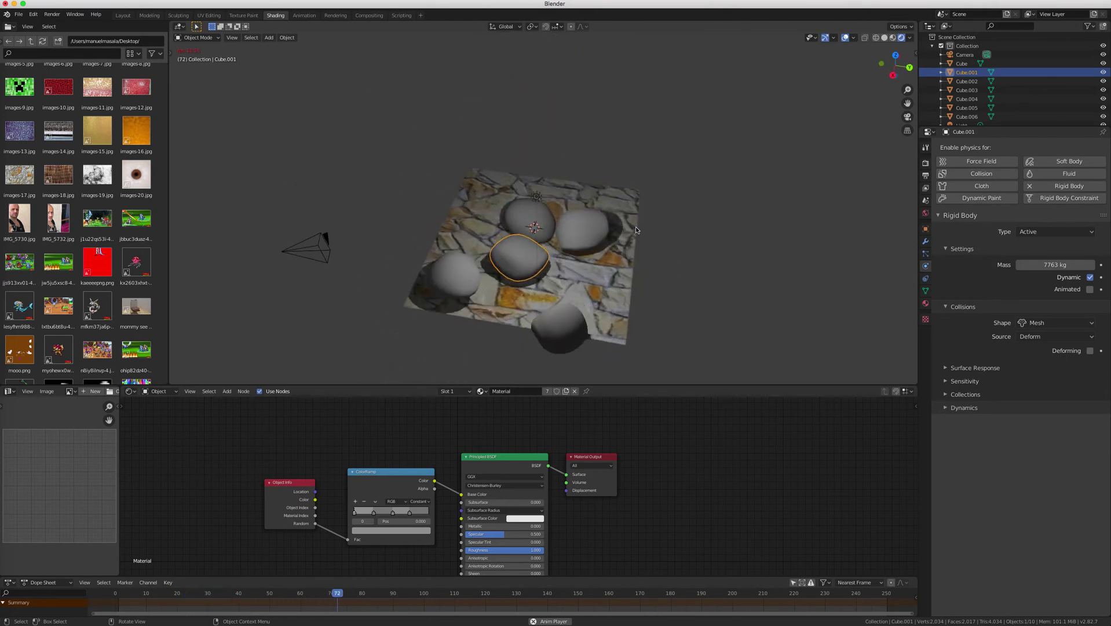
ctrl+scroll(635, 244, up, 10)
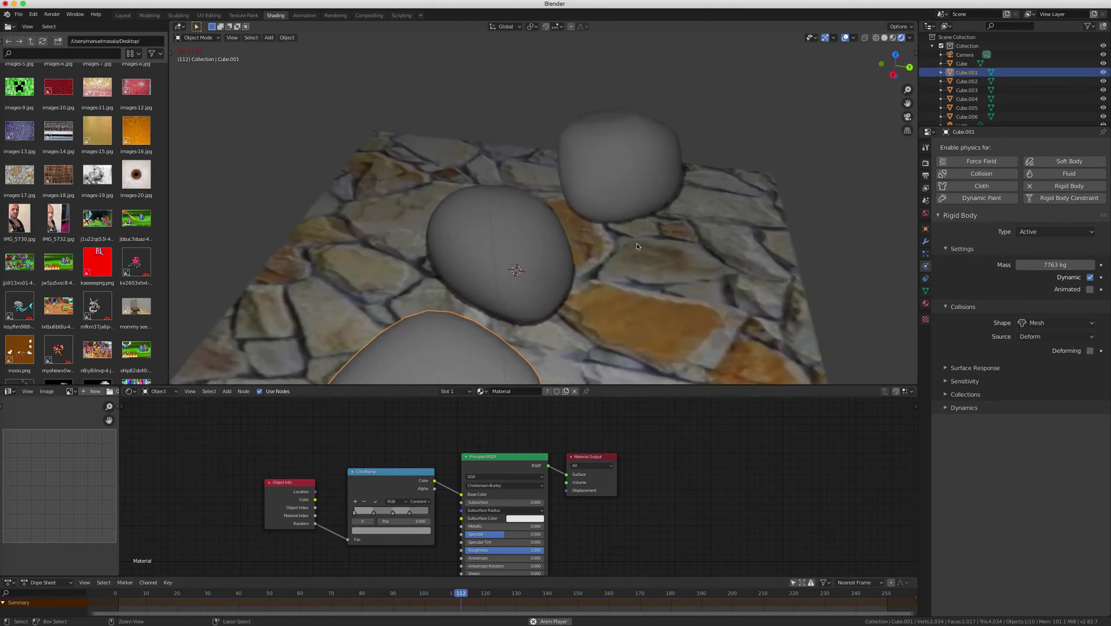
ctrl+scroll(636, 244, down, 10)
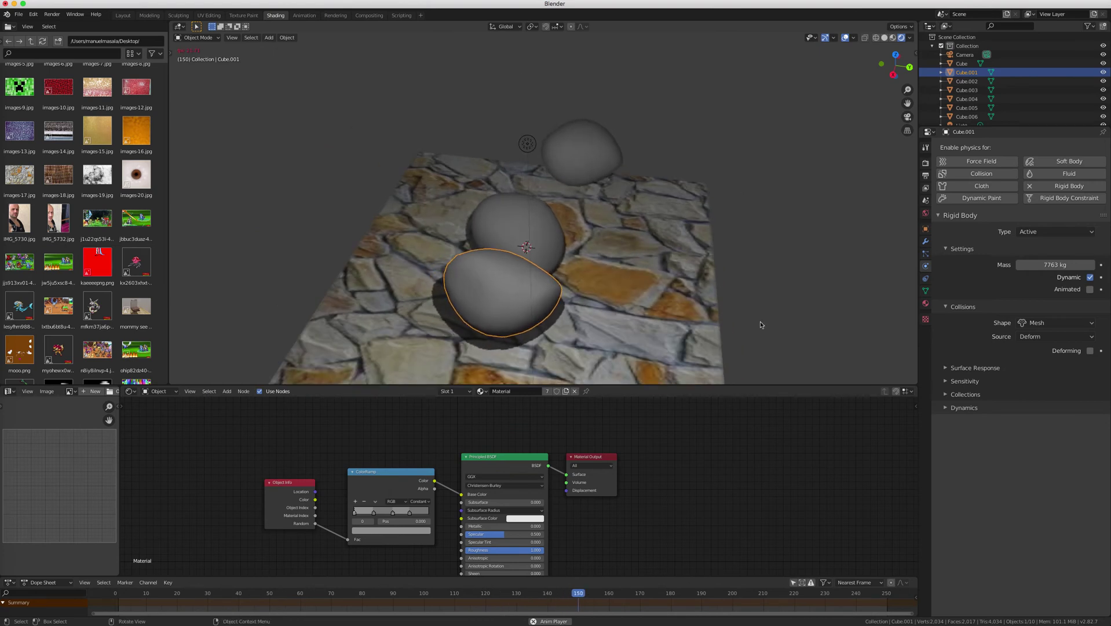
Step: Set the selected rock's rigid body collision source to Final and replay the simulation from the start
click(1056, 336)
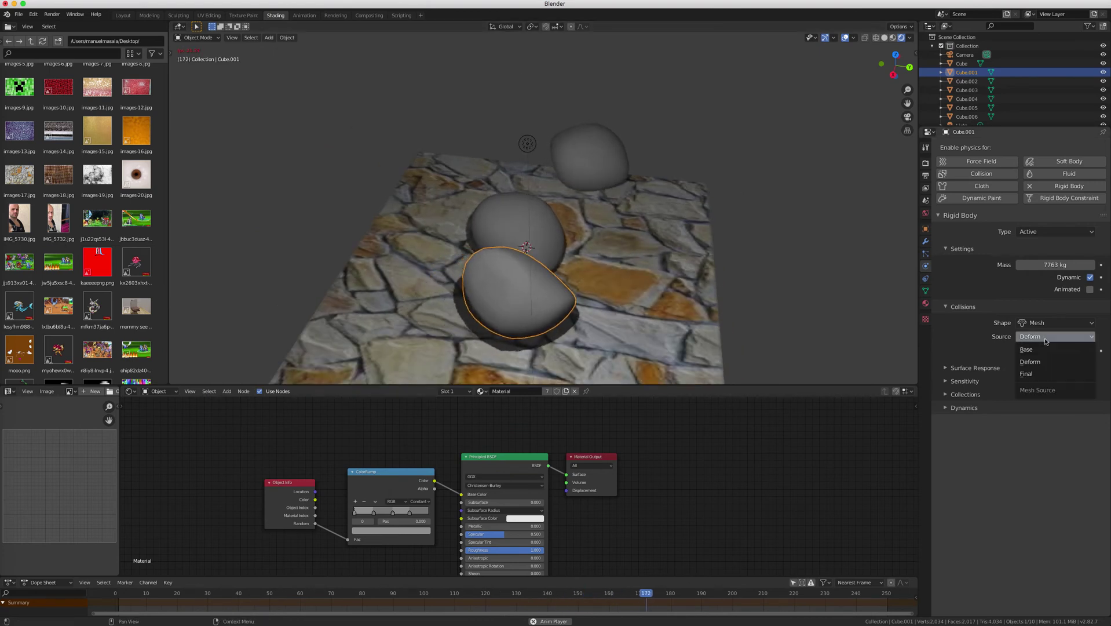
click(1041, 374)
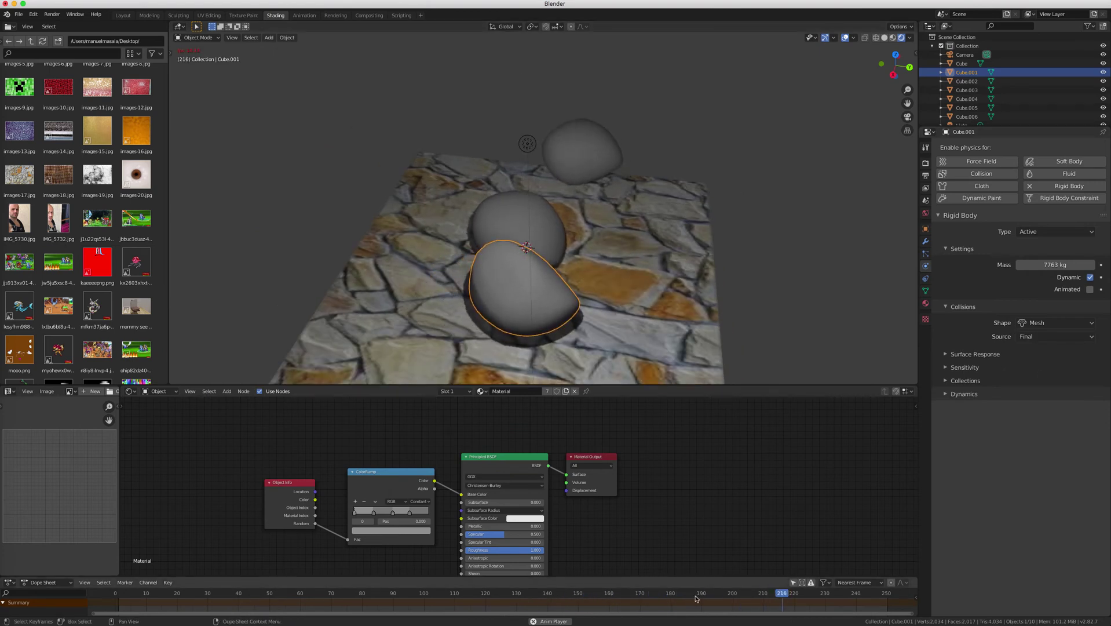
drag(778, 597, 118, 594)
key(space)
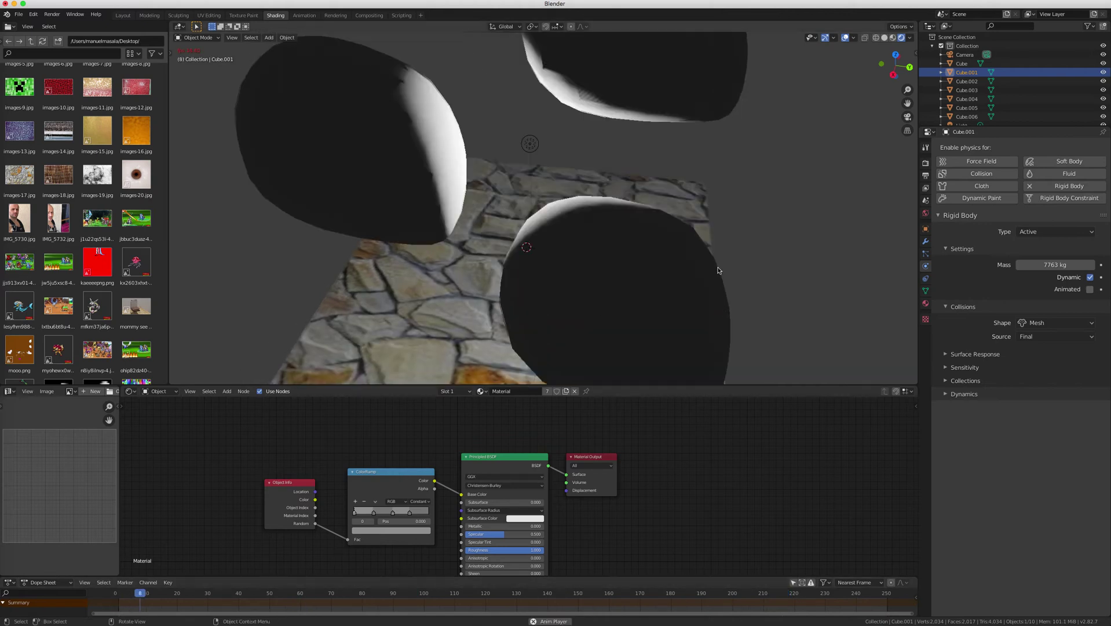
key(space)
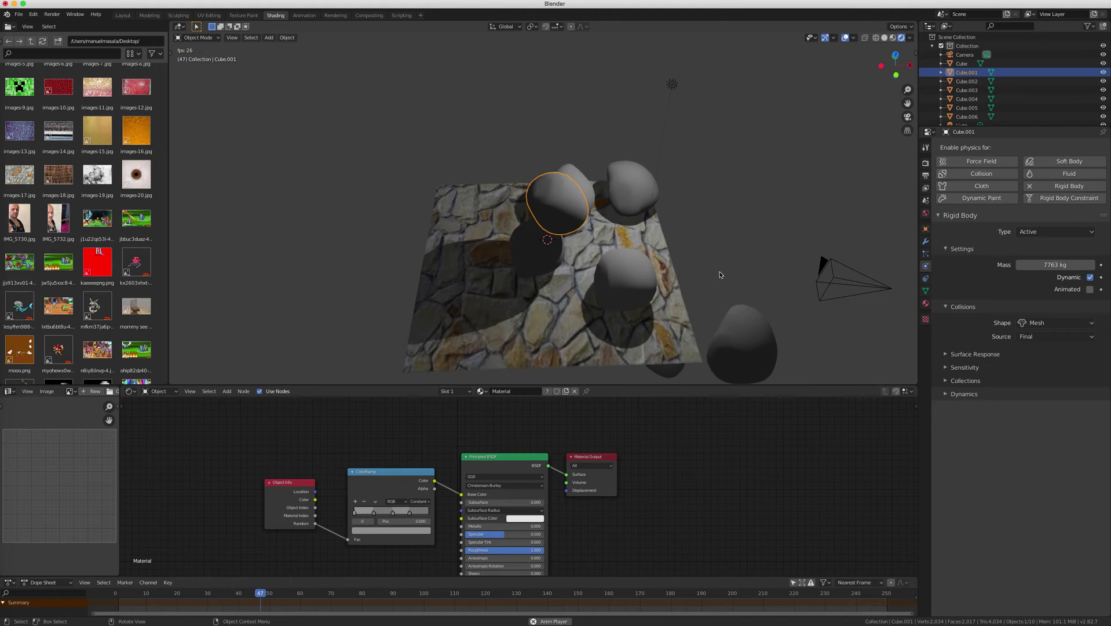
Step: Set the selected rock's collision margin to 1 m and replay the simulation from the start, viewing the rocks from different sides
click(953, 368)
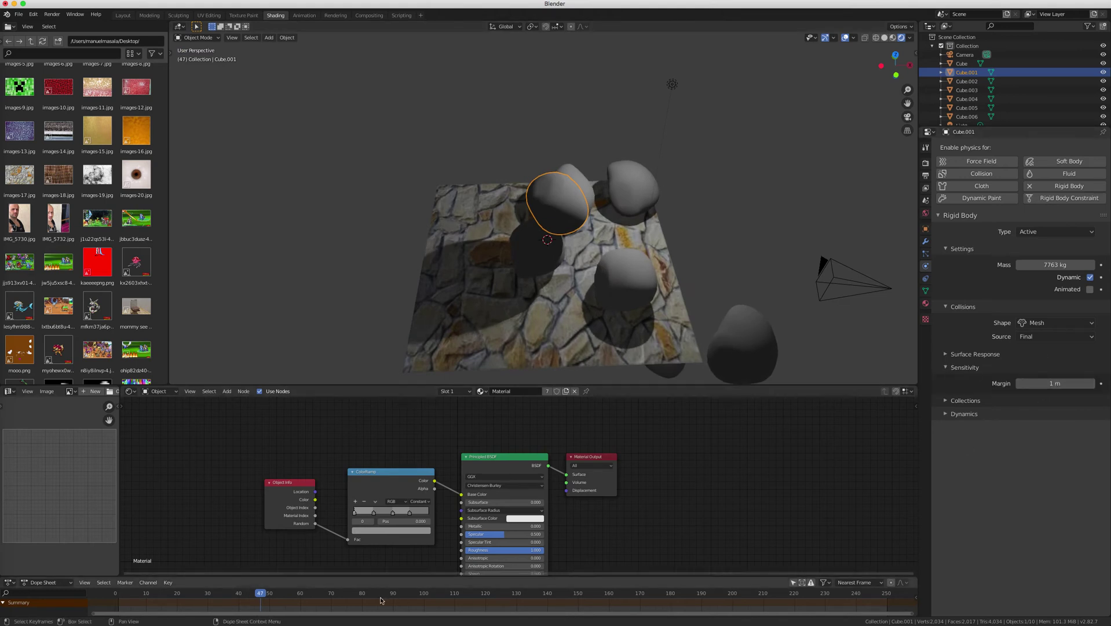
key(shift+Left)
key(space)
scroll(724, 279, left, 10)
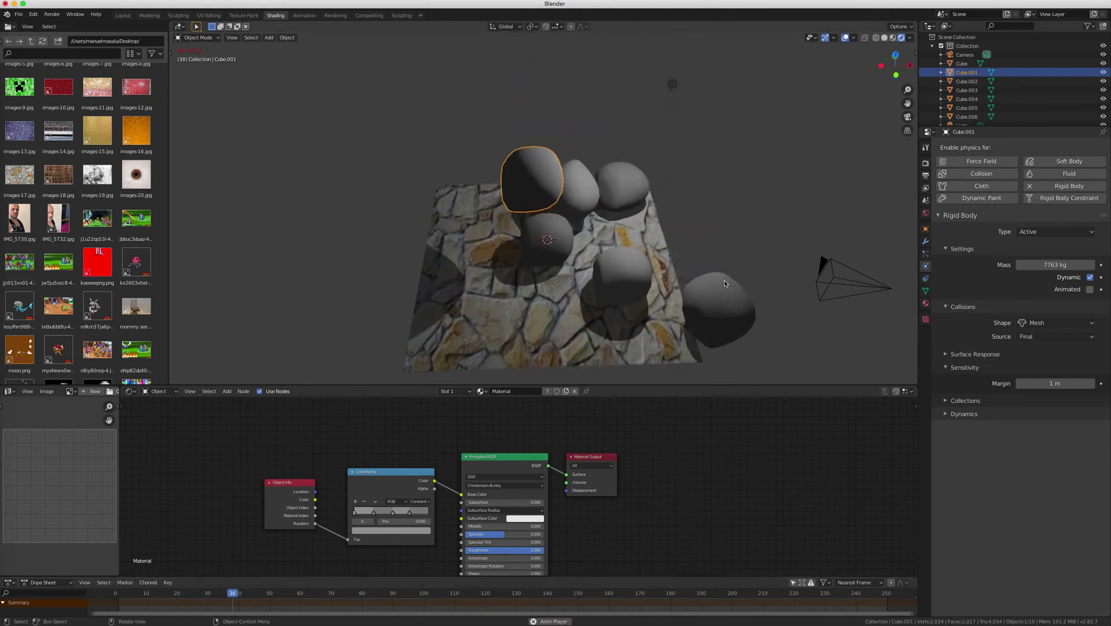
scroll(730, 275, left, 10)
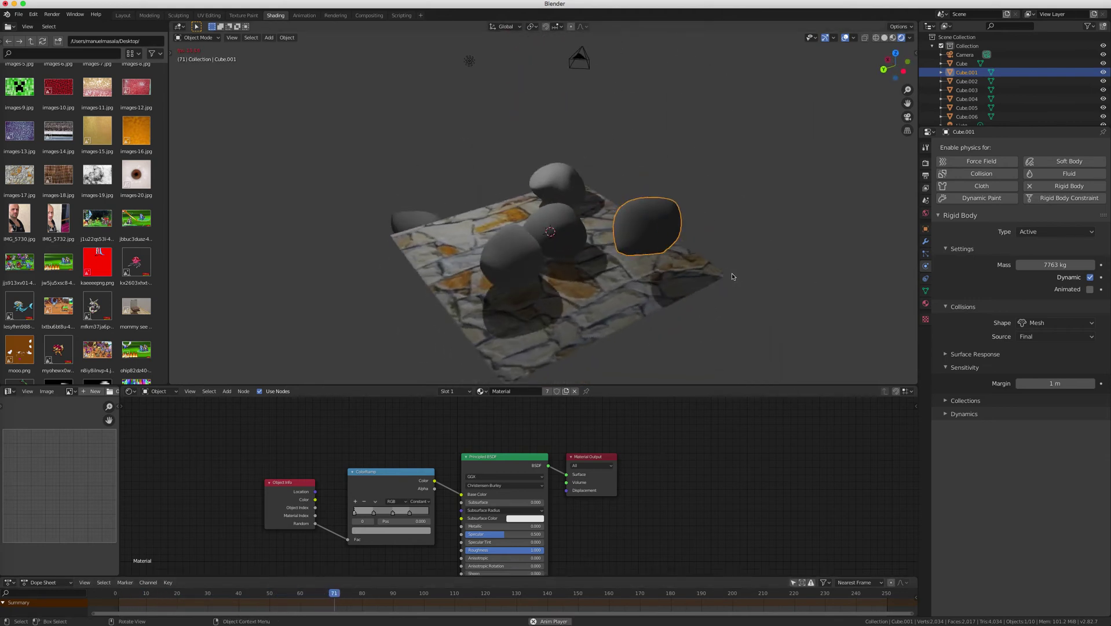
Step: Set the selected rock's collision margin to 0 m, replay the simulation from another angle, and rewind to the first frame
key(space)
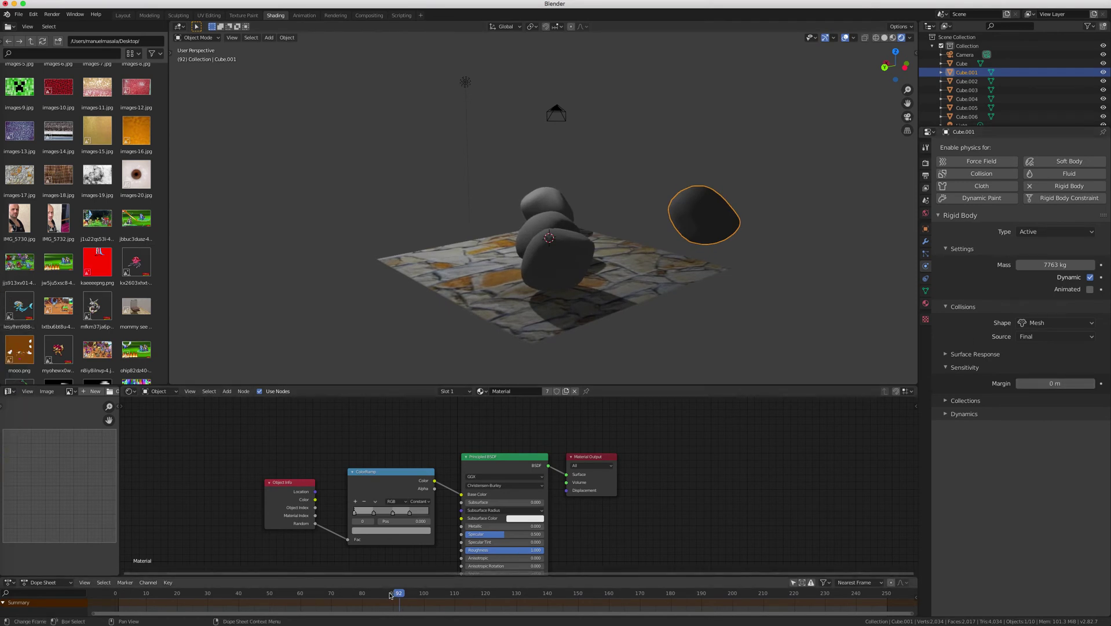
drag(313, 592, 253, 592)
key(shift+ctrl+space)
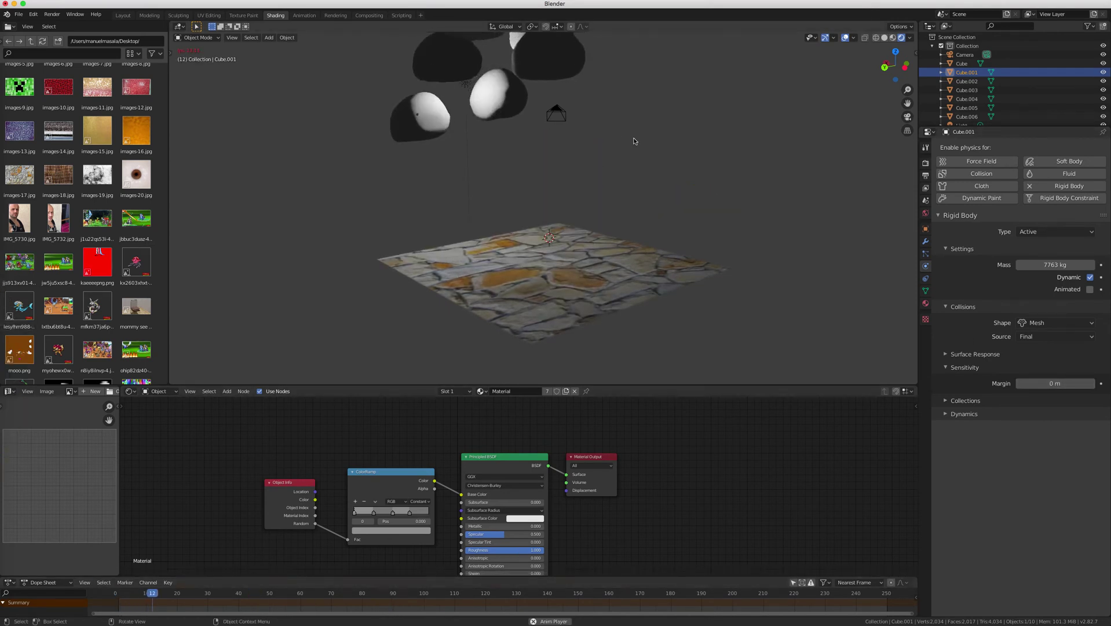
scroll(634, 143, left, 5)
key(space)
scroll(634, 143, left, 2)
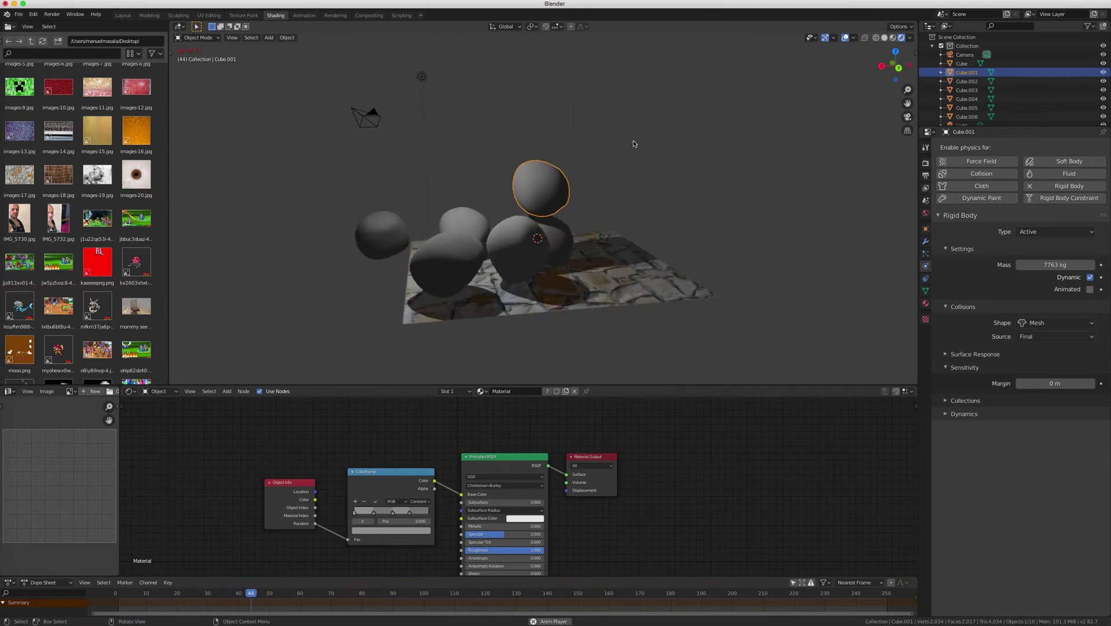
scroll(633, 142, left, 2)
key(space)
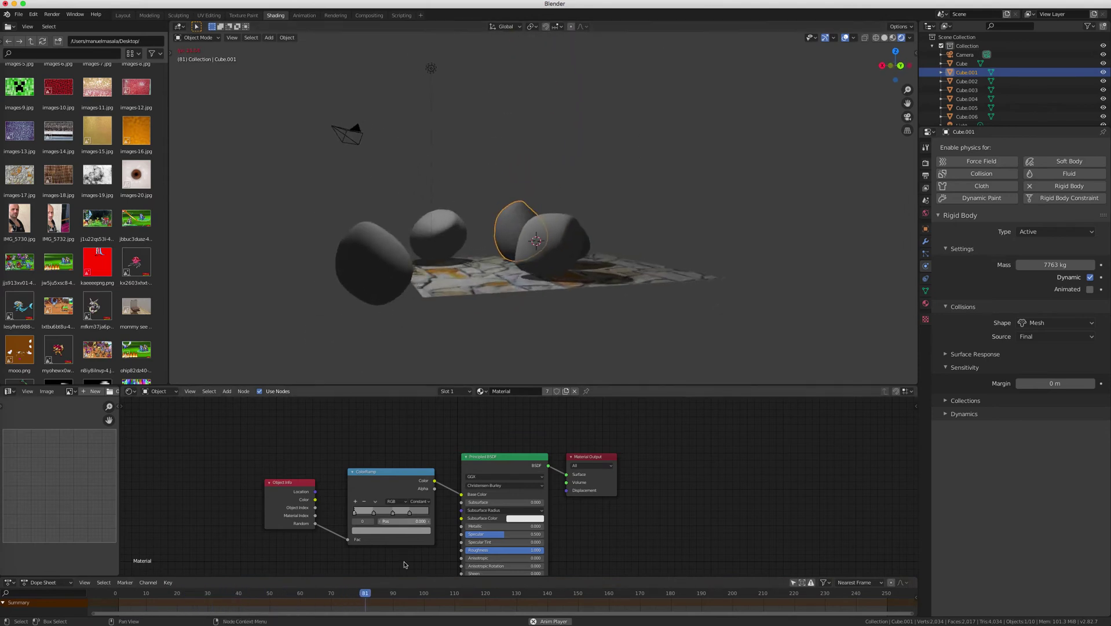
drag(360, 606, 105, 607)
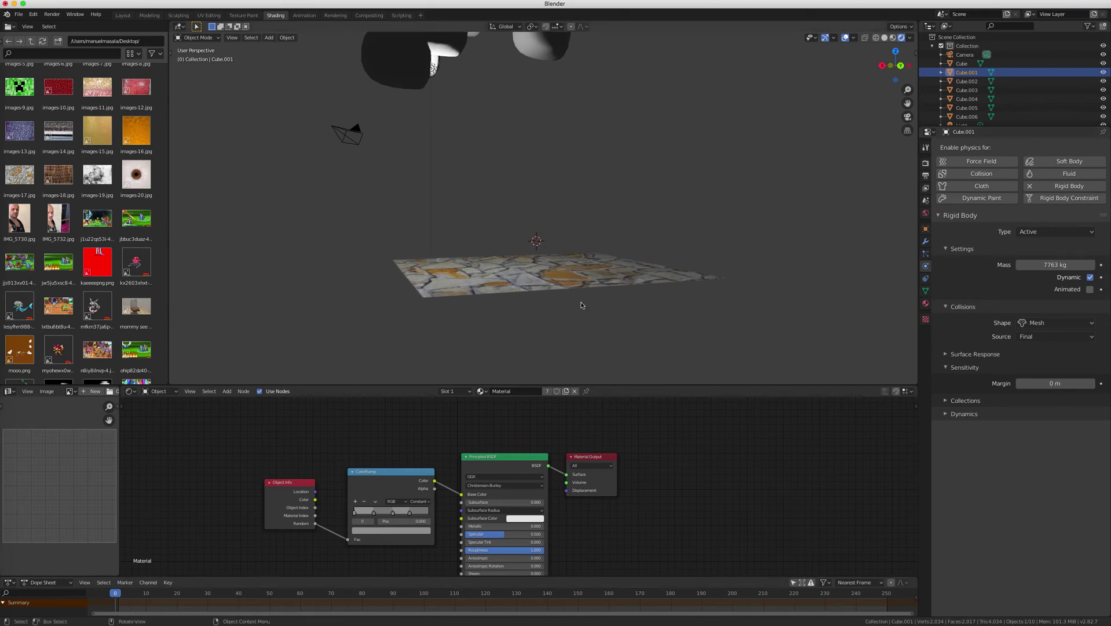
Step: Check the ground plane's rigid body settings and the original rock's Collections, Dynamics and Surface Response settings
click(581, 283)
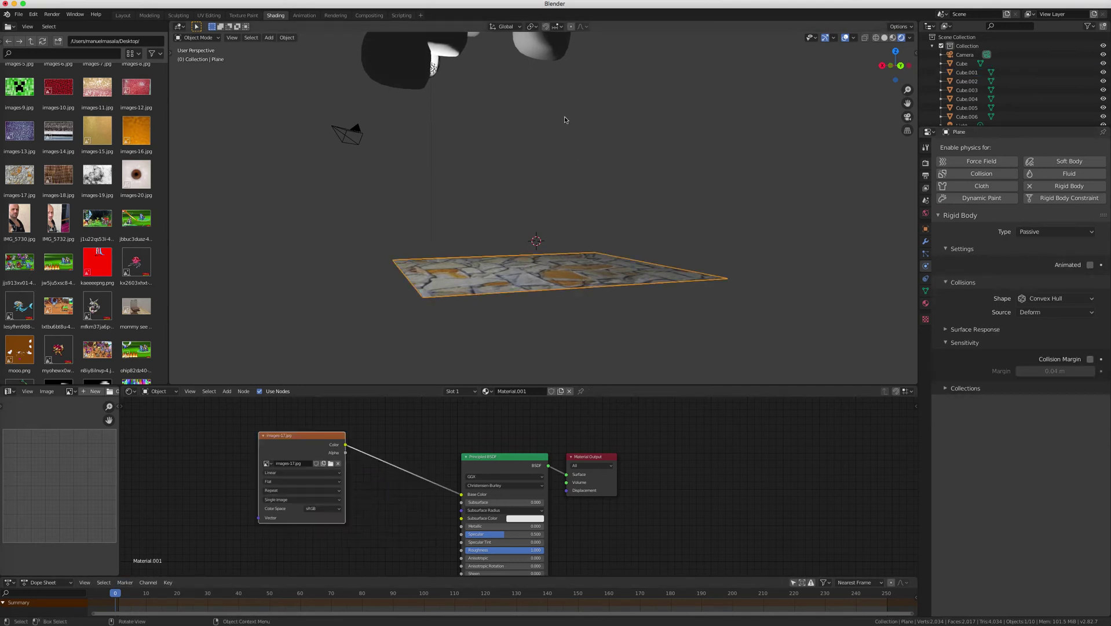
click(570, 65)
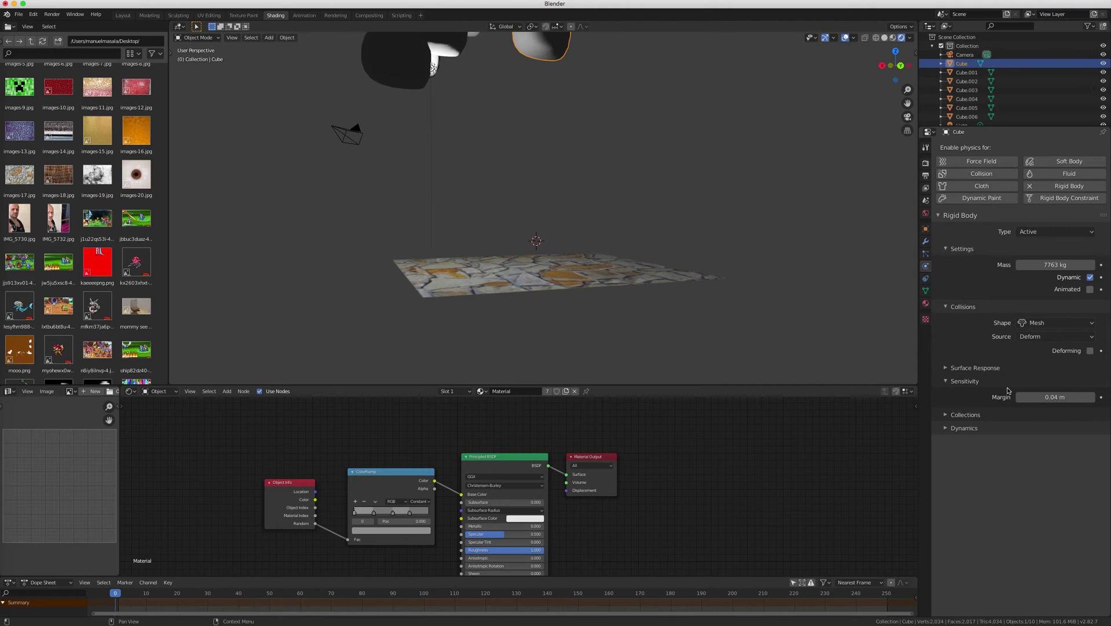
click(965, 414)
click(965, 416)
click(964, 428)
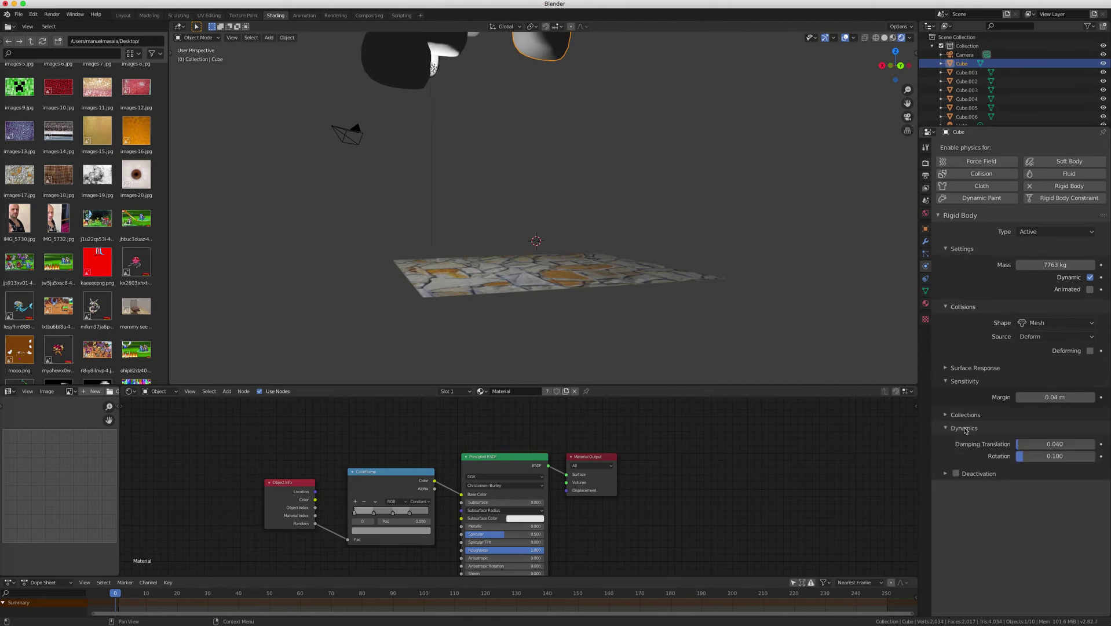
click(964, 428)
click(960, 367)
click(960, 368)
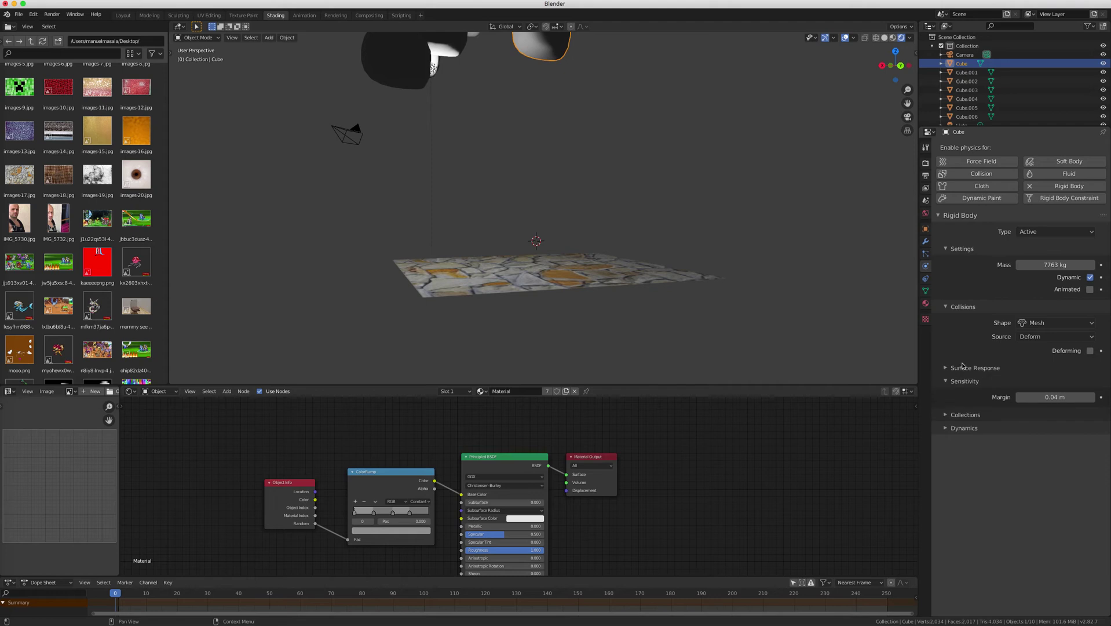
Step: Enable Deforming for the original rock's mesh collision, play the simulation and rewind it to the first frame
click(1090, 351)
key(space)
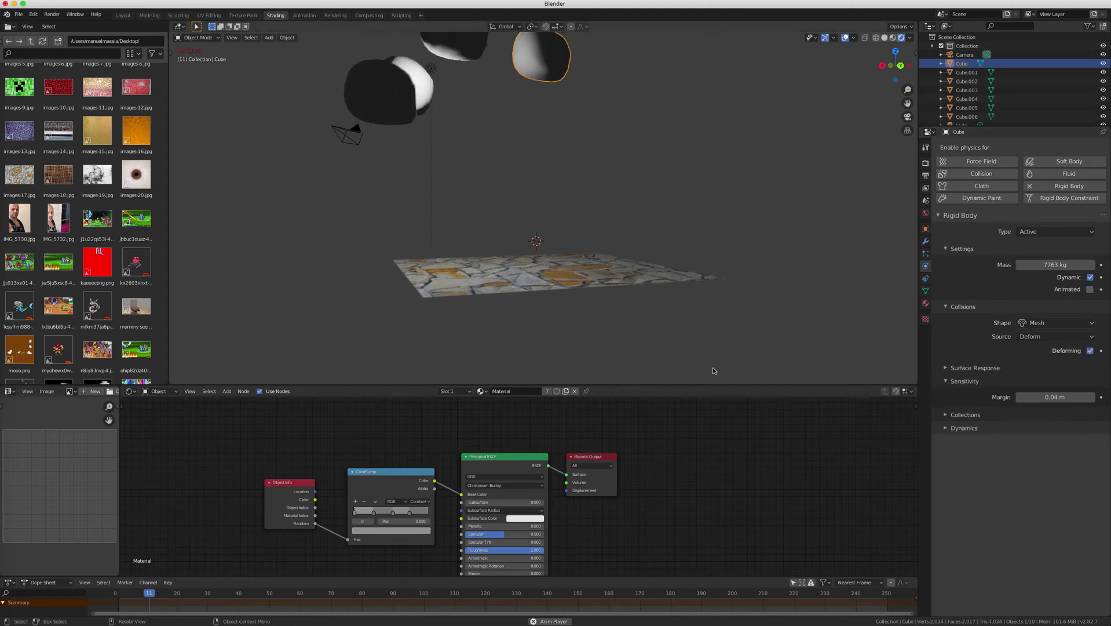
key(space)
key(shift+Left)
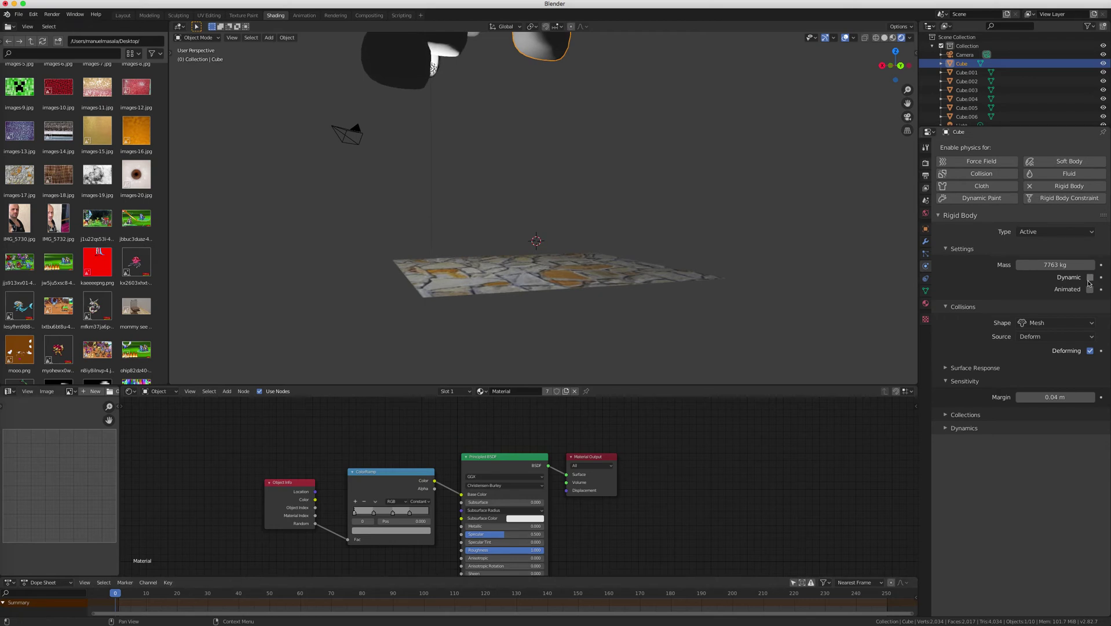
Step: Turn off Dynamic and Deforming for the original rock, test the simulation and rewind it to the first frame
click(1089, 279)
click(1089, 276)
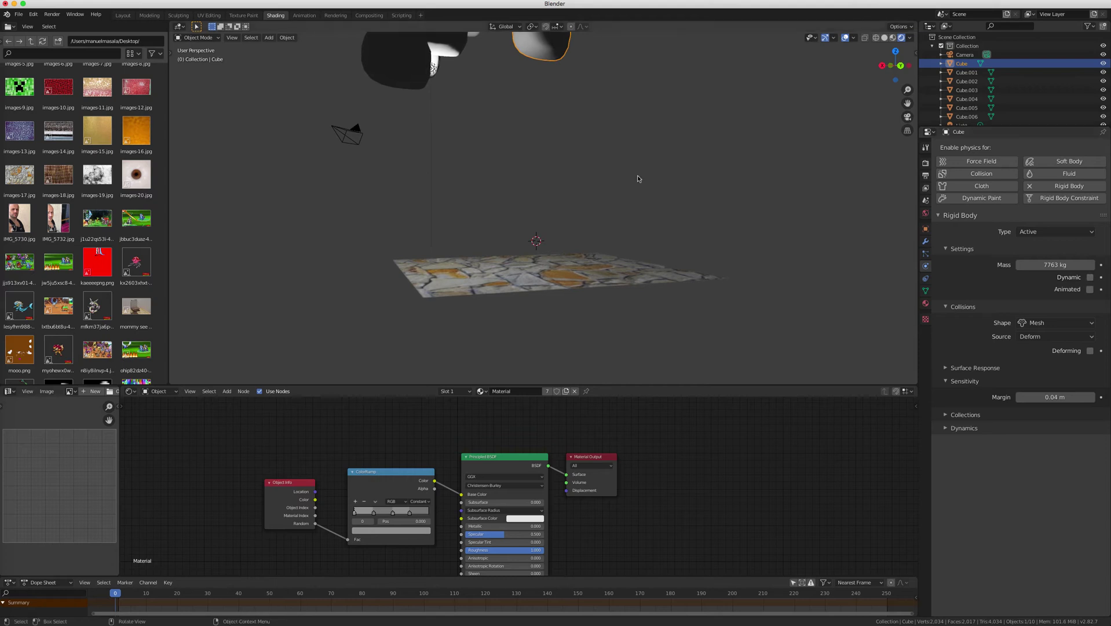
key(space)
key(space)
key(shift+Left)
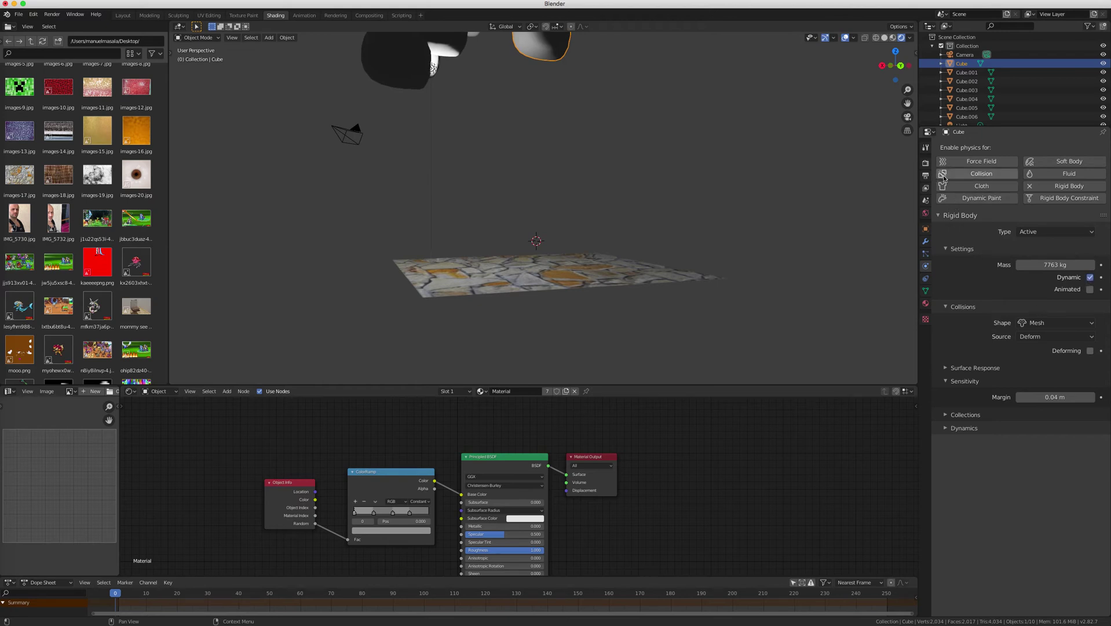
Step: Add a new plane mesh and scale it up to cover most of the stone ground plane
middle_drag(665, 195, 631, 184)
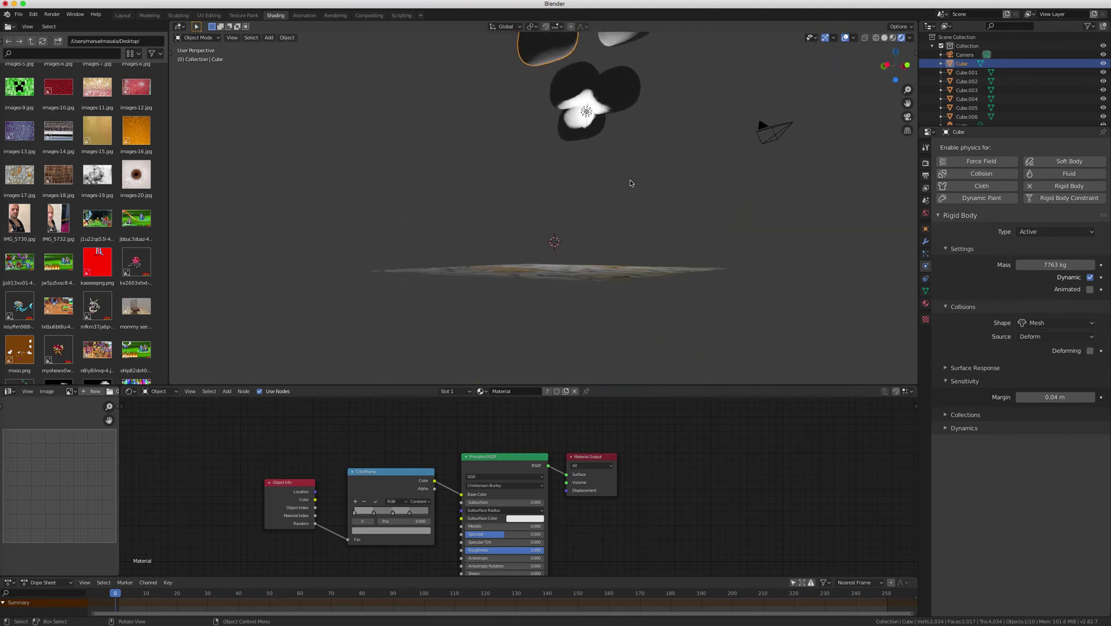
click(267, 38)
mouse_move(275, 50)
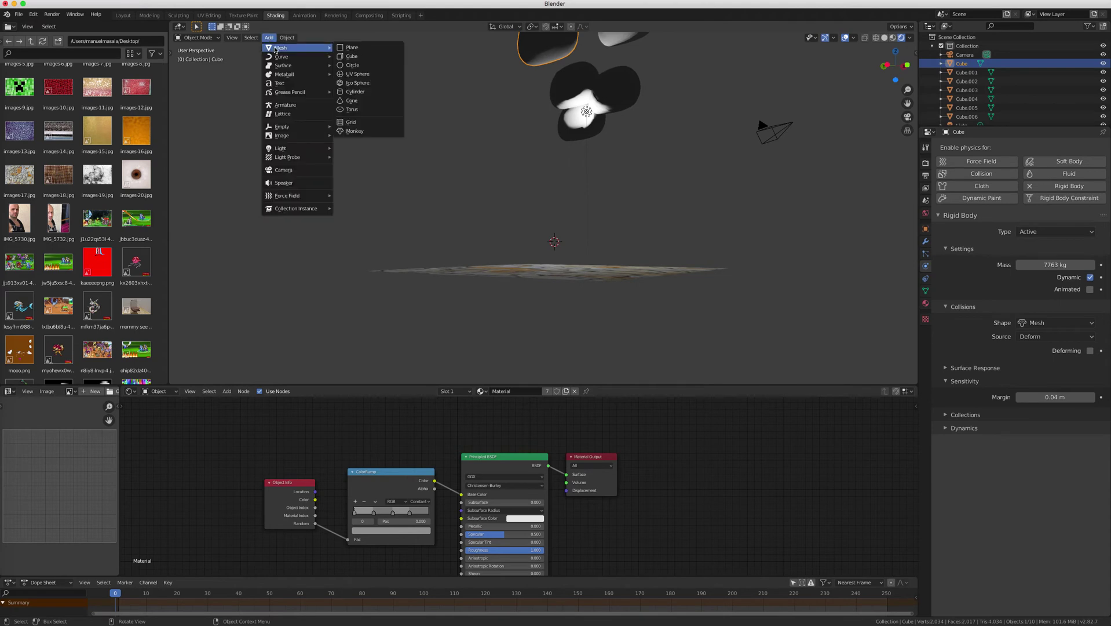
click(358, 49)
middle_drag(682, 255, 682, 257)
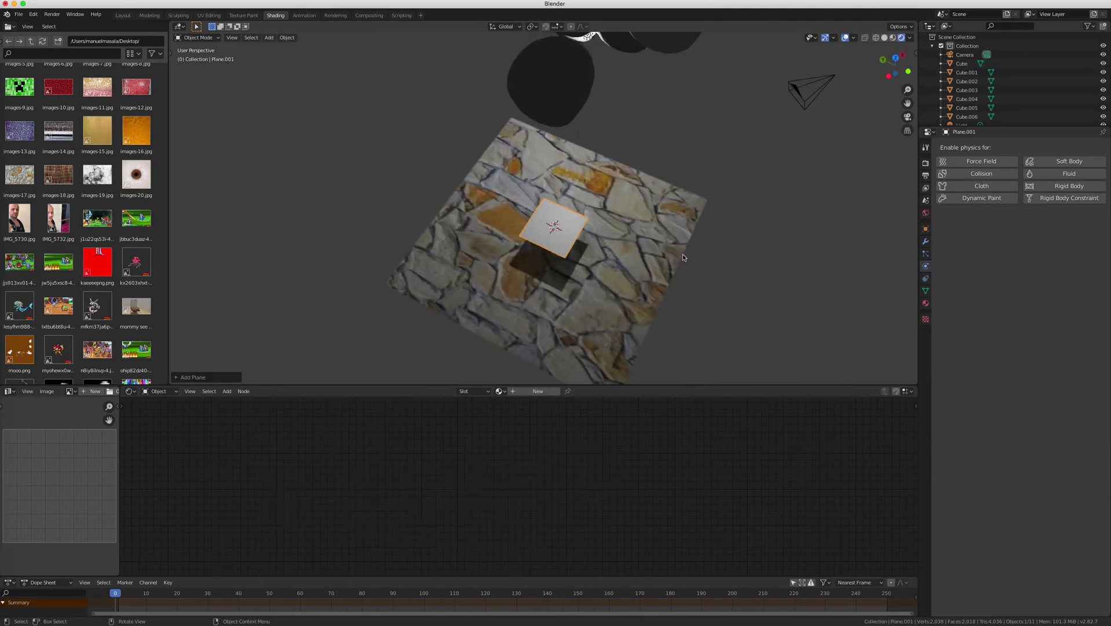
key(s)
click(297, 272)
Step: Subdivide the new plane's face six times in Edit Mode and deselect the mesh
click(199, 41)
click(200, 57)
right_click(597, 193)
click(597, 196)
right_click(597, 193)
click(599, 194)
right_click(599, 194)
click(598, 195)
right_click(599, 195)
click(600, 195)
right_click(599, 195)
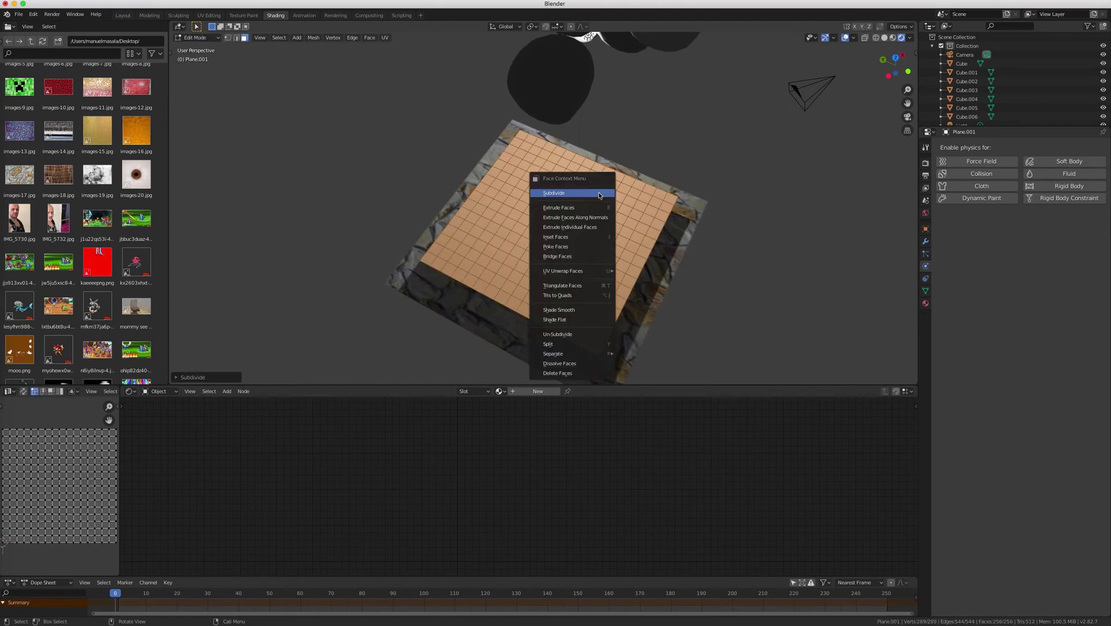
click(599, 194)
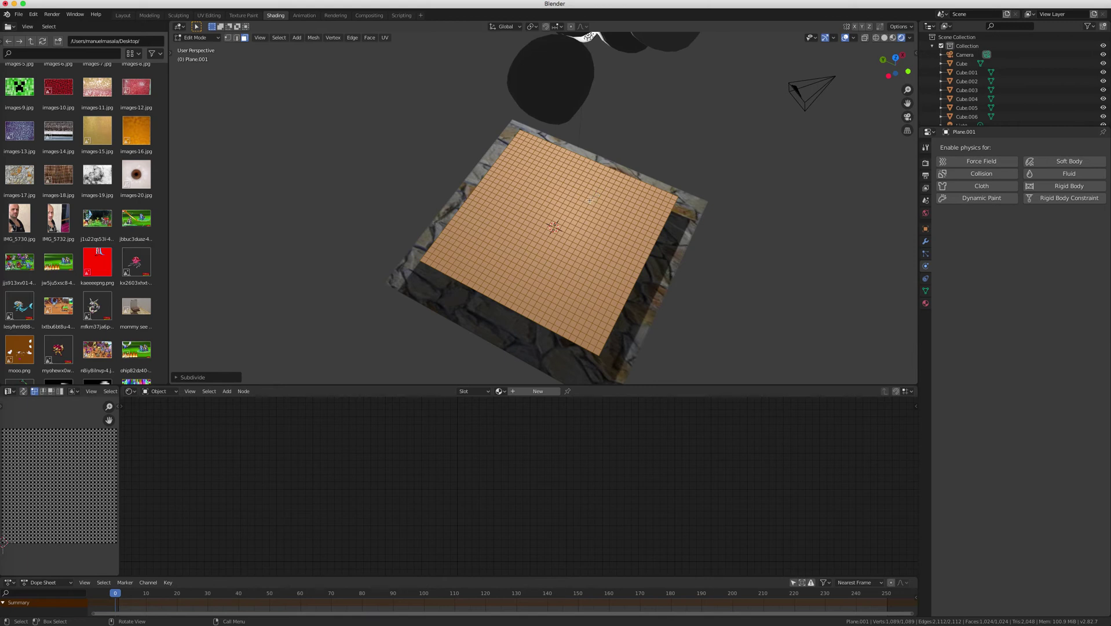
right_click(570, 213)
click(571, 212)
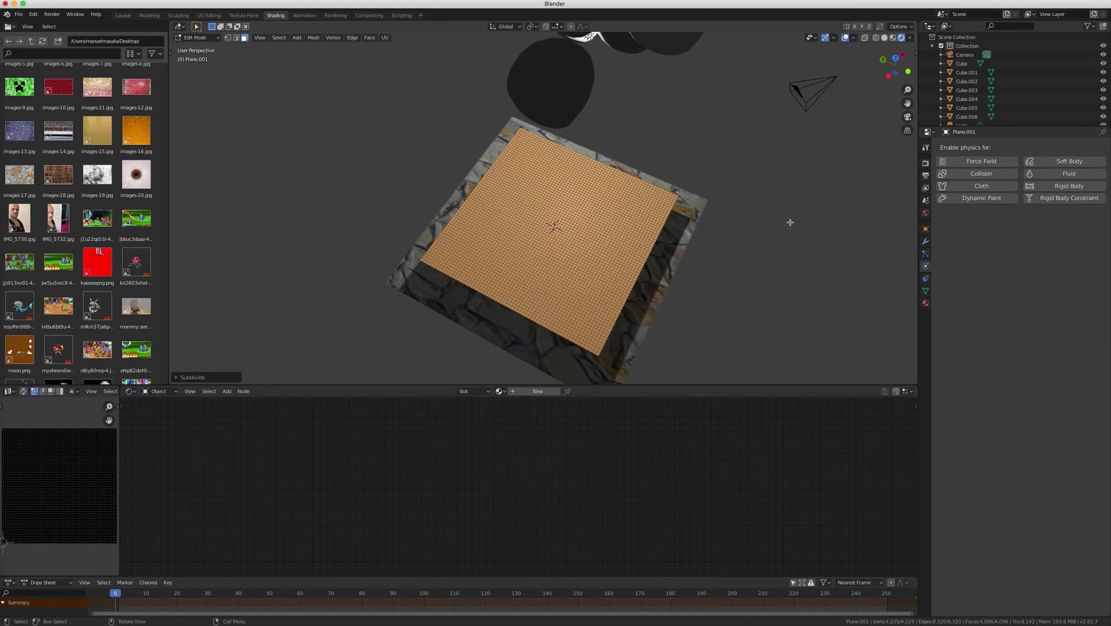
key(alt+a)
Step: Create a new material for the subdivided plane and connect the images-18.jpg texture to its Base Color
scroll(805, 231, up, 5)
scroll(788, 240, down, 4)
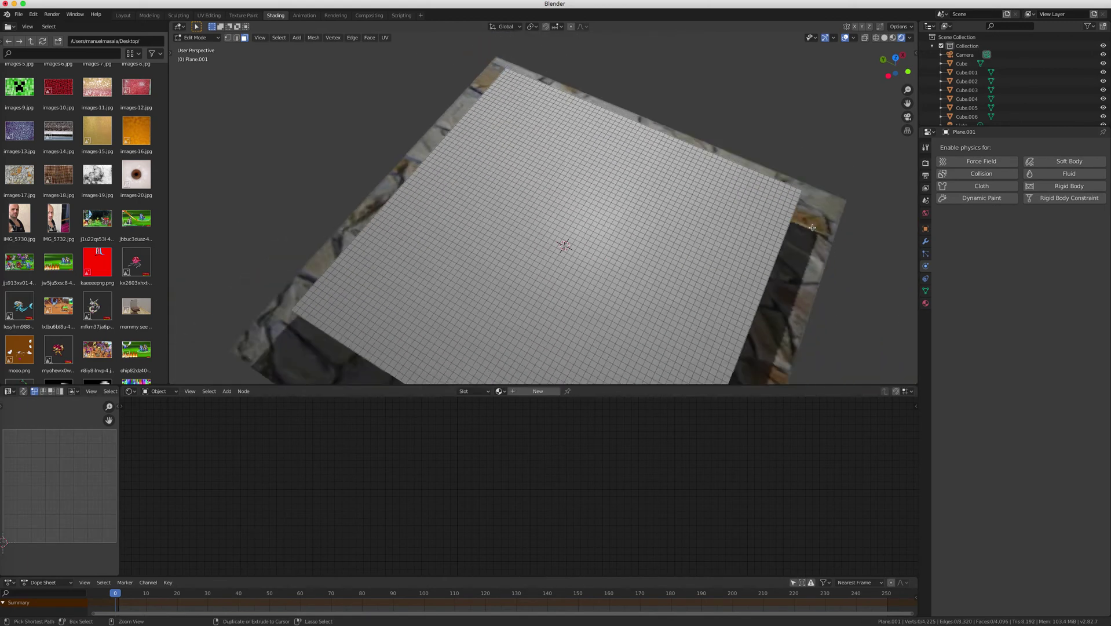
scroll(784, 244, down, 1)
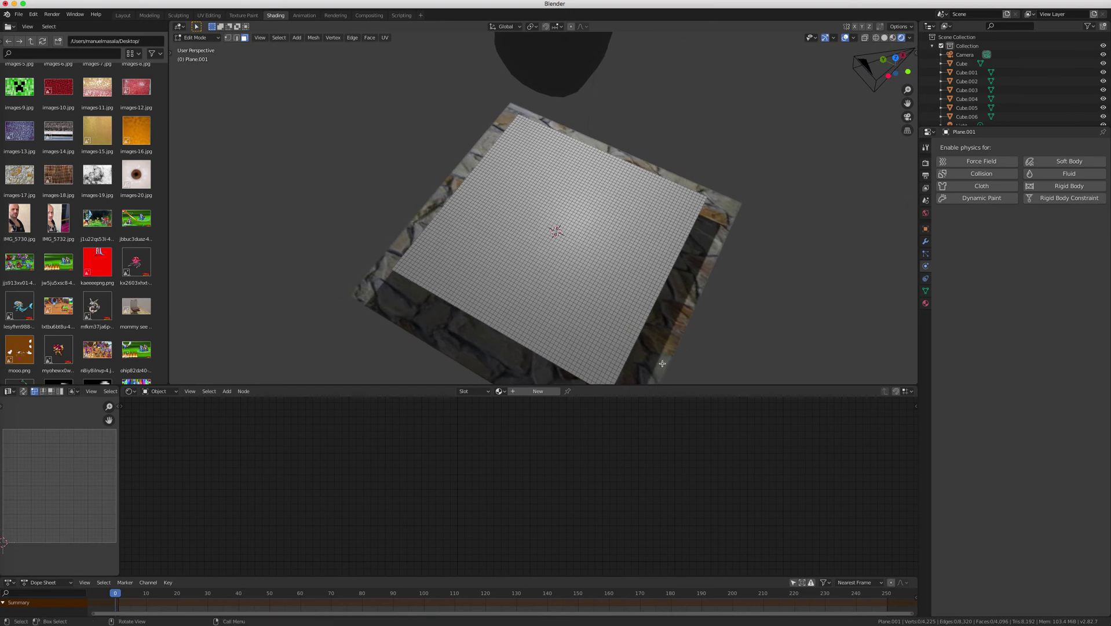
click(538, 392)
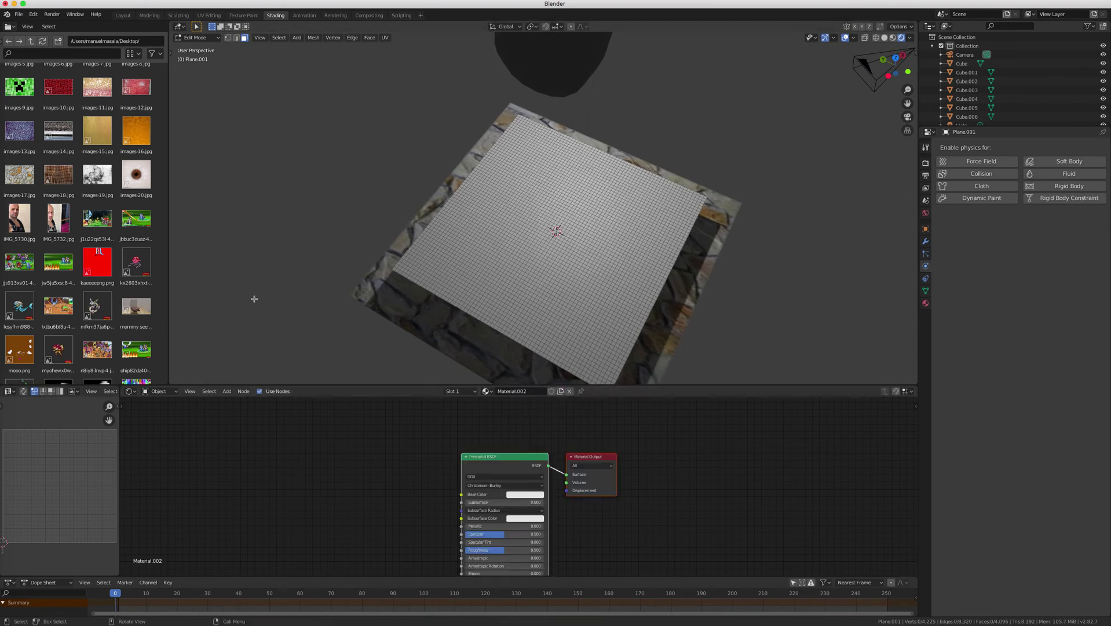
scroll(104, 236, up, 6)
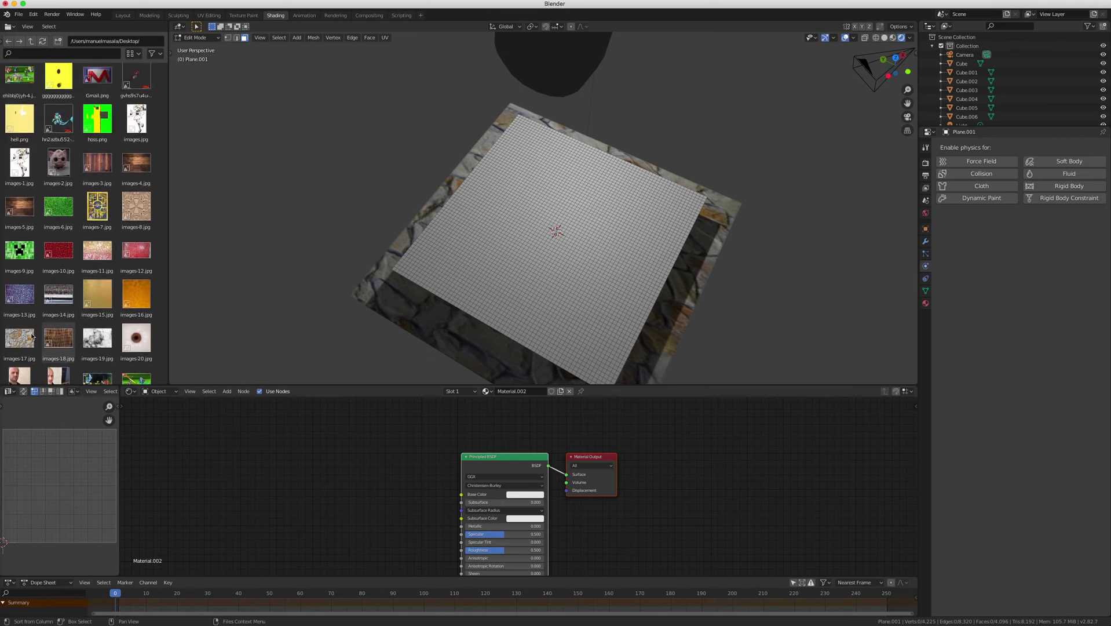
drag(58, 338, 331, 503)
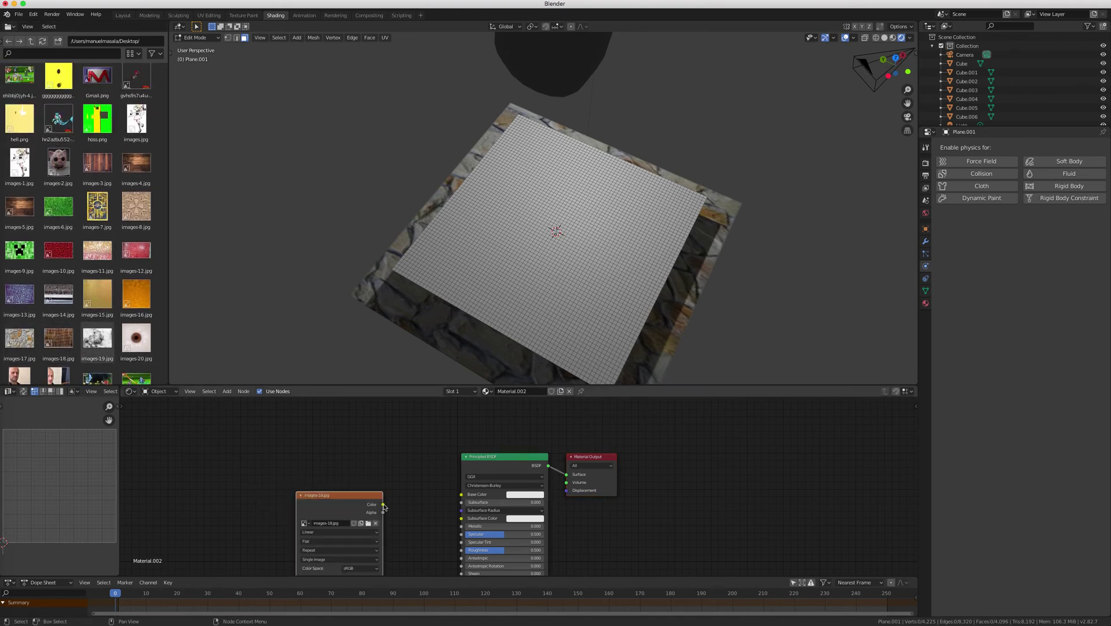
drag(463, 496, 461, 494)
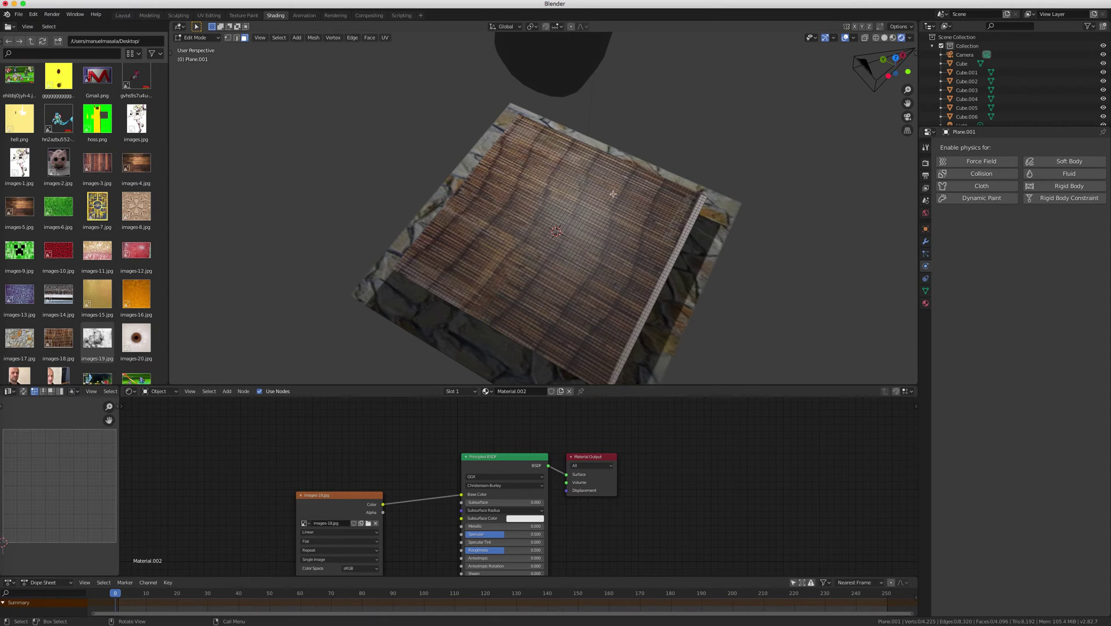
scroll(613, 193, down, 6)
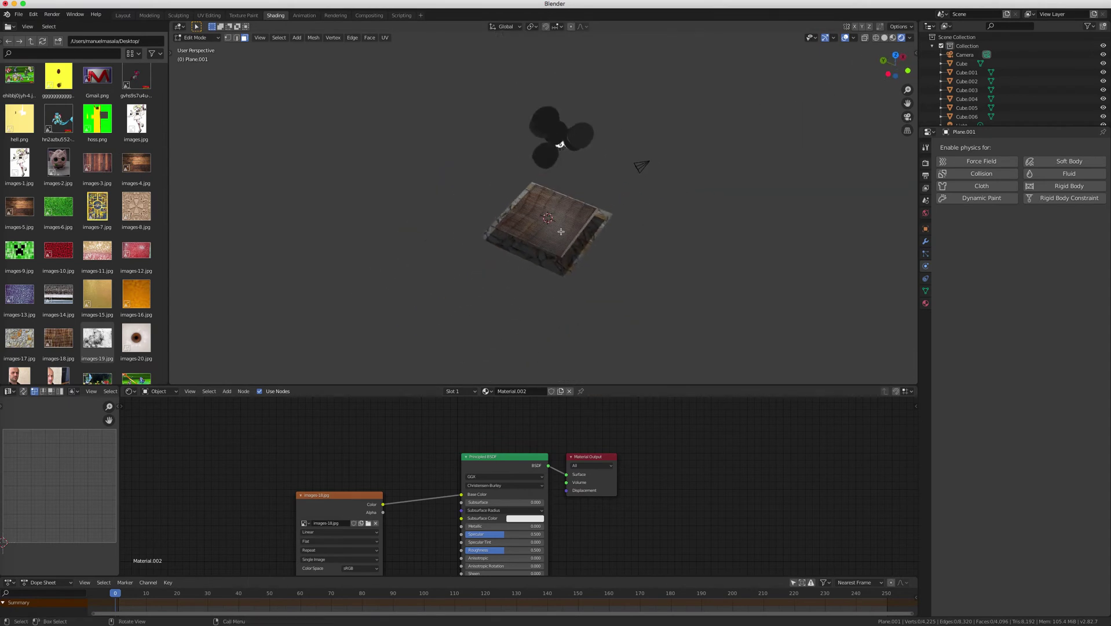
drag(441, 309, 689, 100)
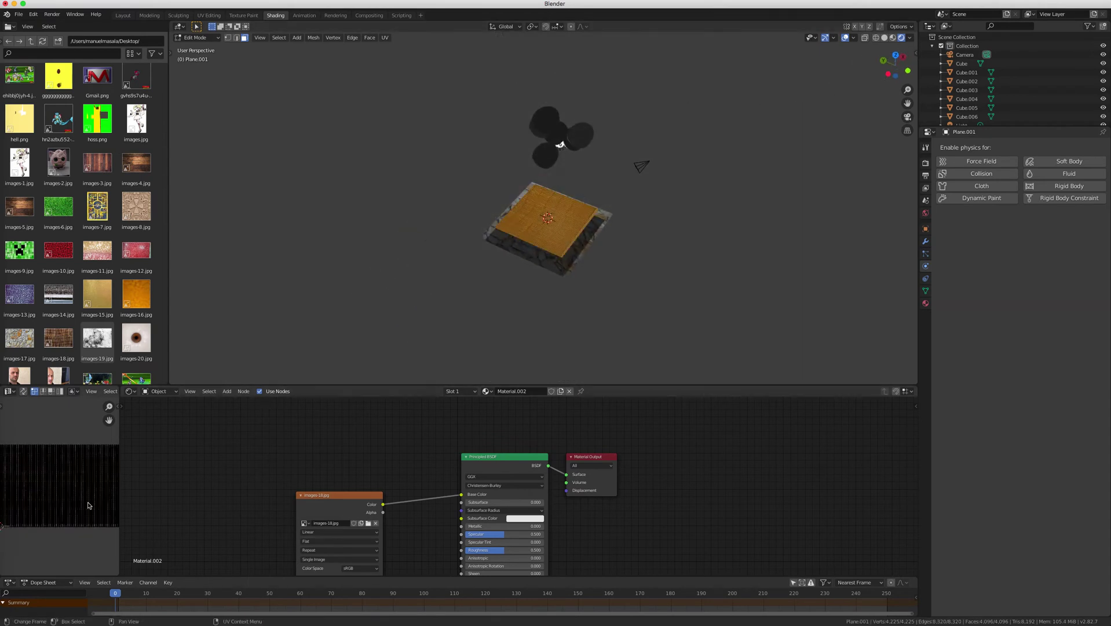
scroll(39, 526, down, 6)
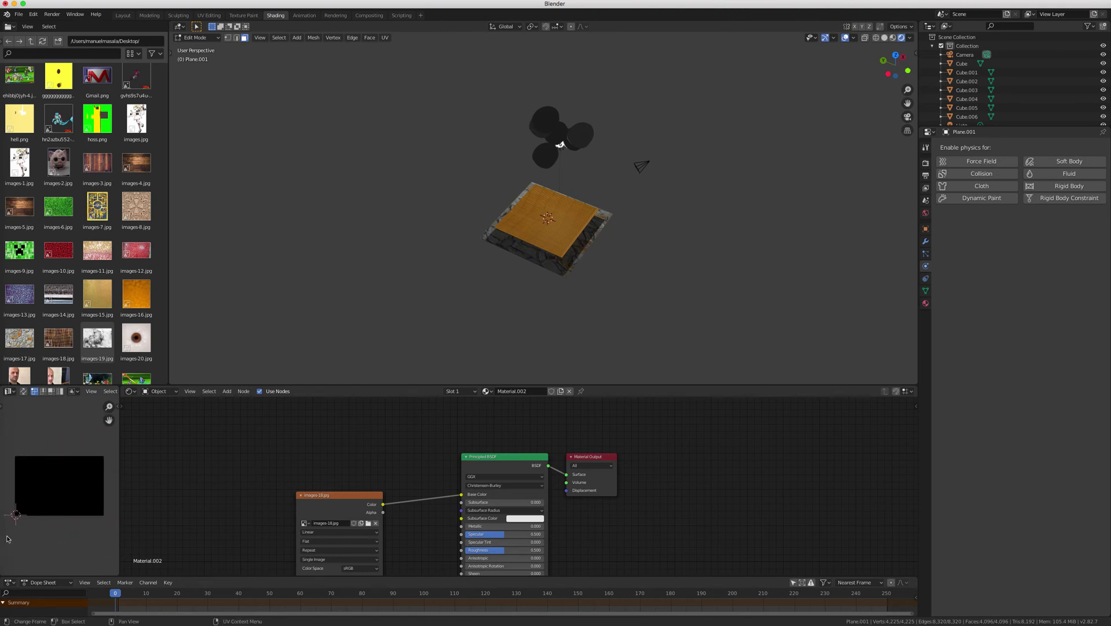
ctrl+middle_drag(16, 529, 31, 524)
ctrl+middle_drag(93, 473, 65, 474)
scroll(65, 475, down, 3)
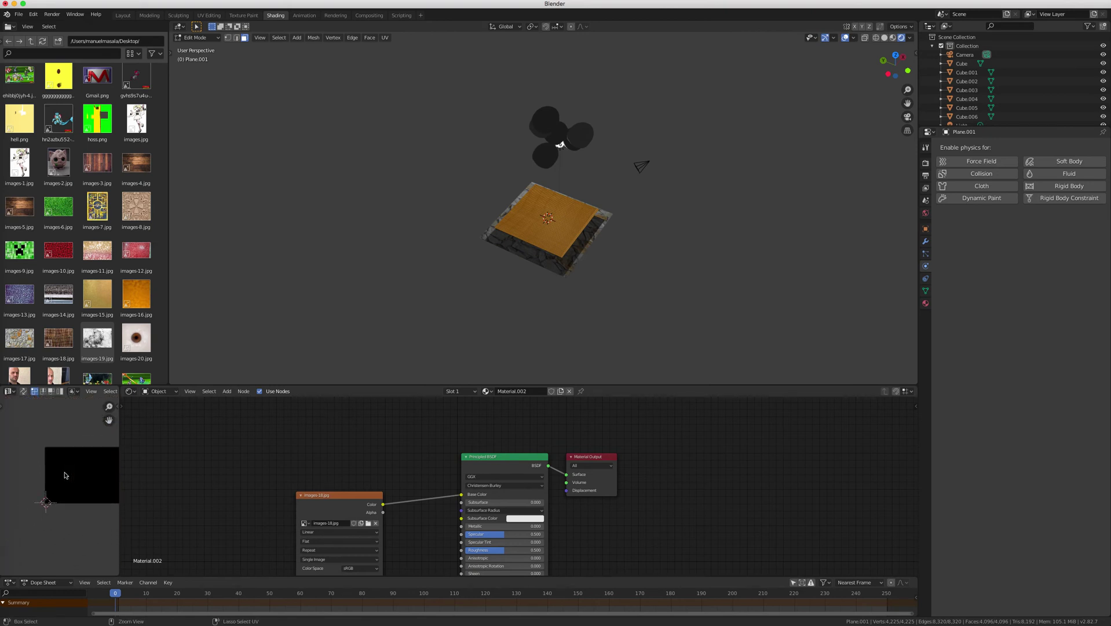
scroll(95, 484, up, 5)
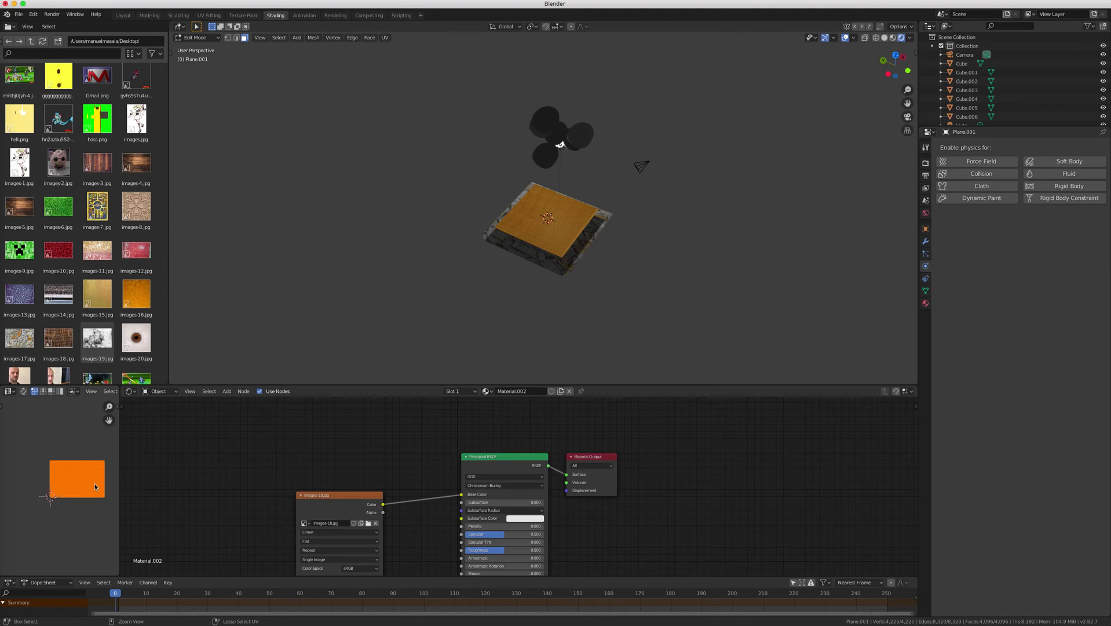
scroll(95, 484, down, 2)
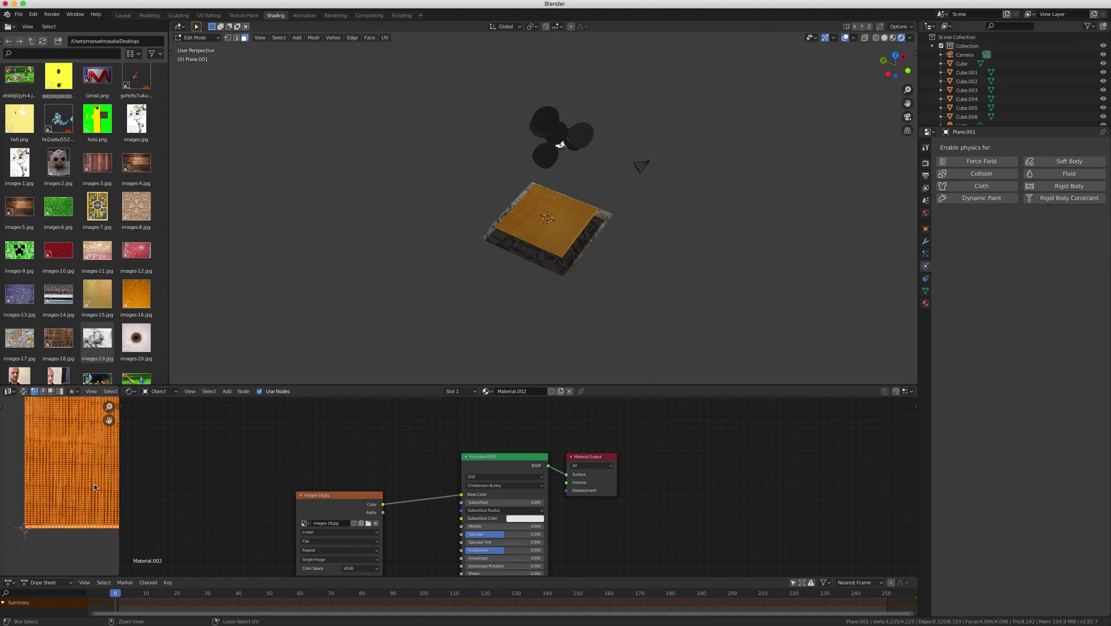
key(s)
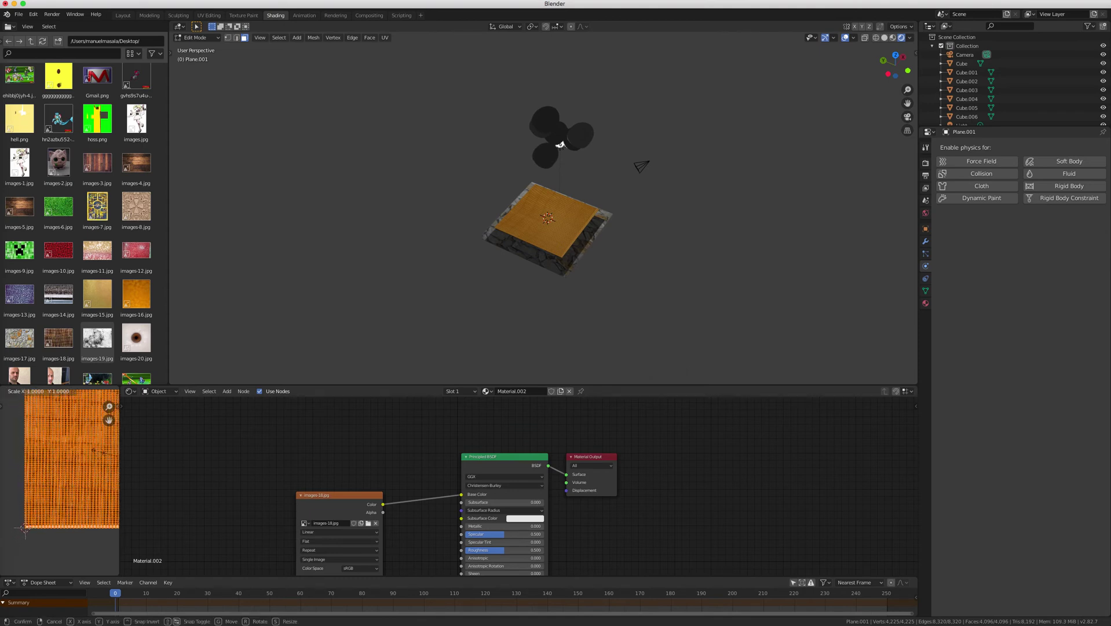
key(y)
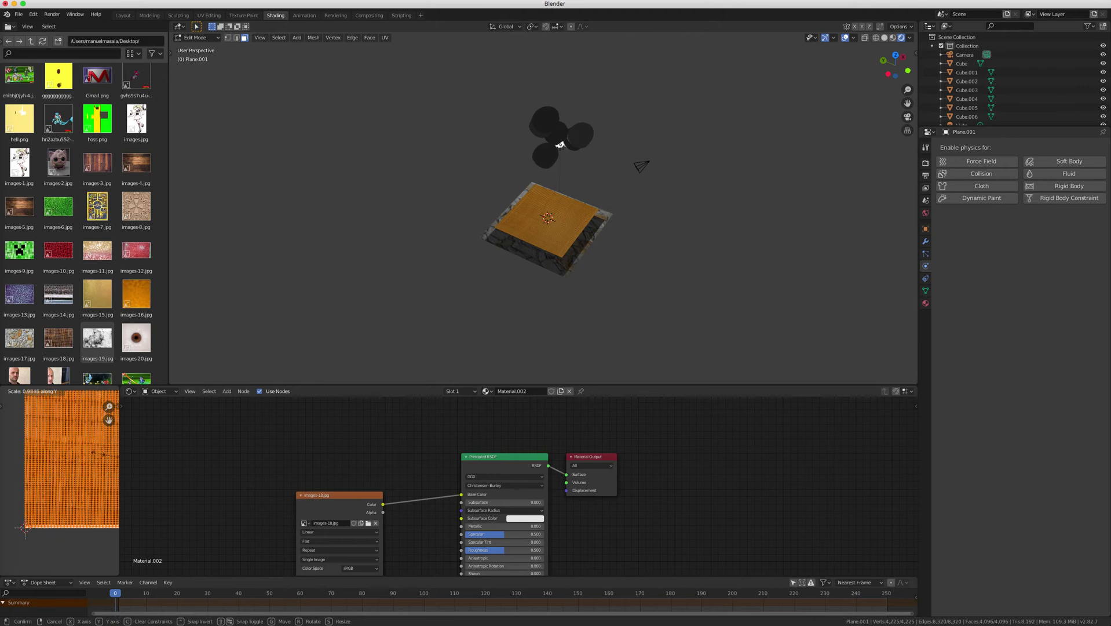
click(99, 454)
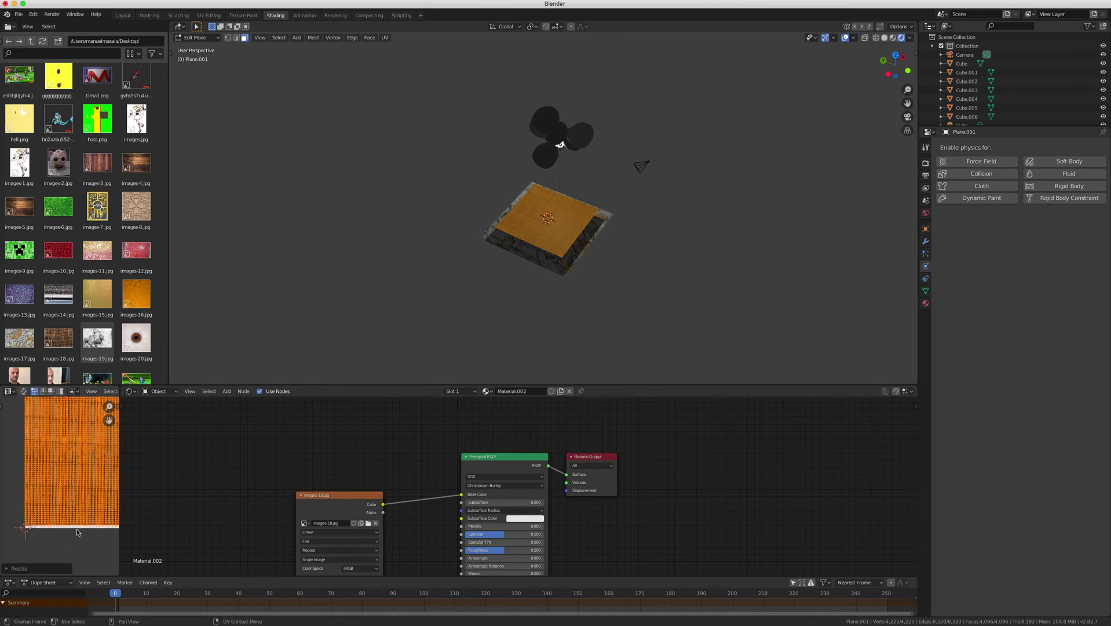
key(ctrl+z)
key(ctrl+z)
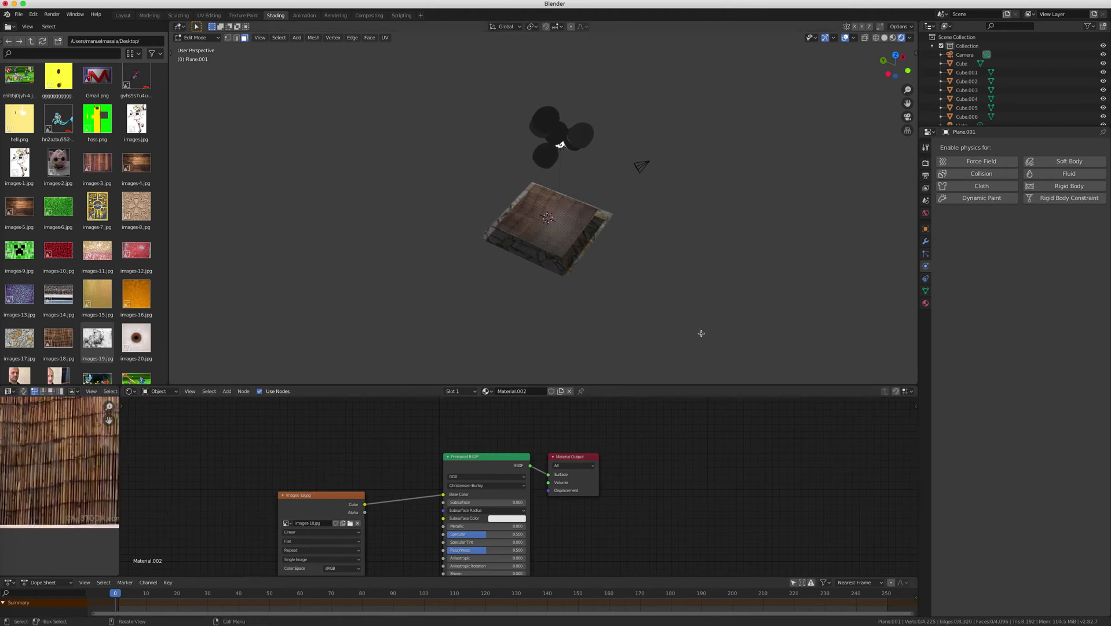
Step: Select the whole subdivided plane mesh and scale its UV map slightly along the Y axis over the images-18.jpg texture
scroll(701, 333, up, 5)
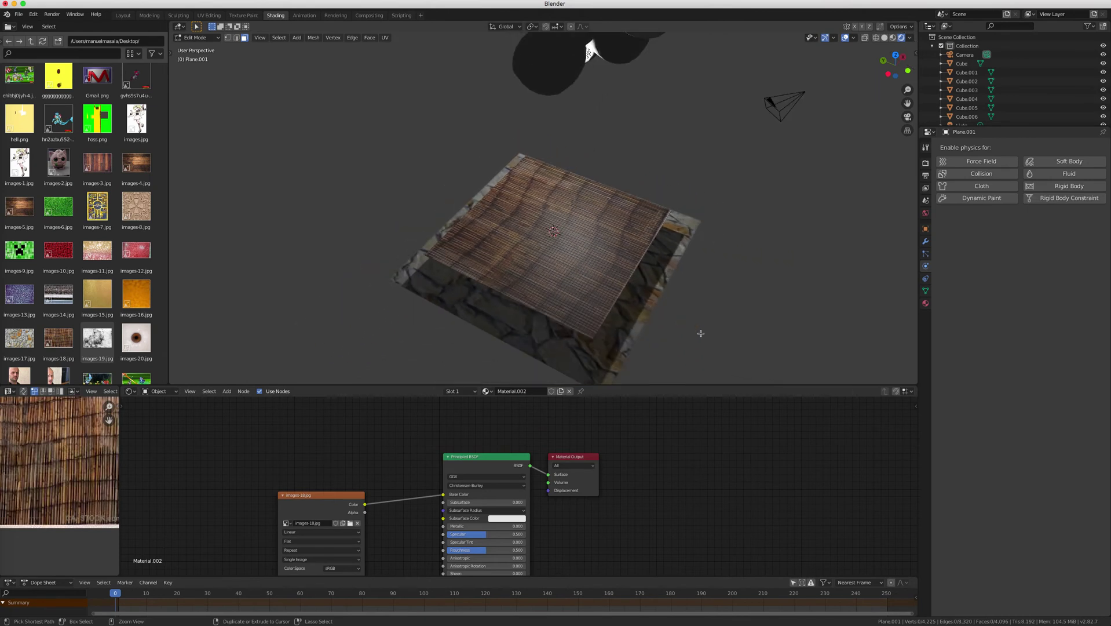
scroll(26, 507, down, 4)
drag(395, 341, 778, 145)
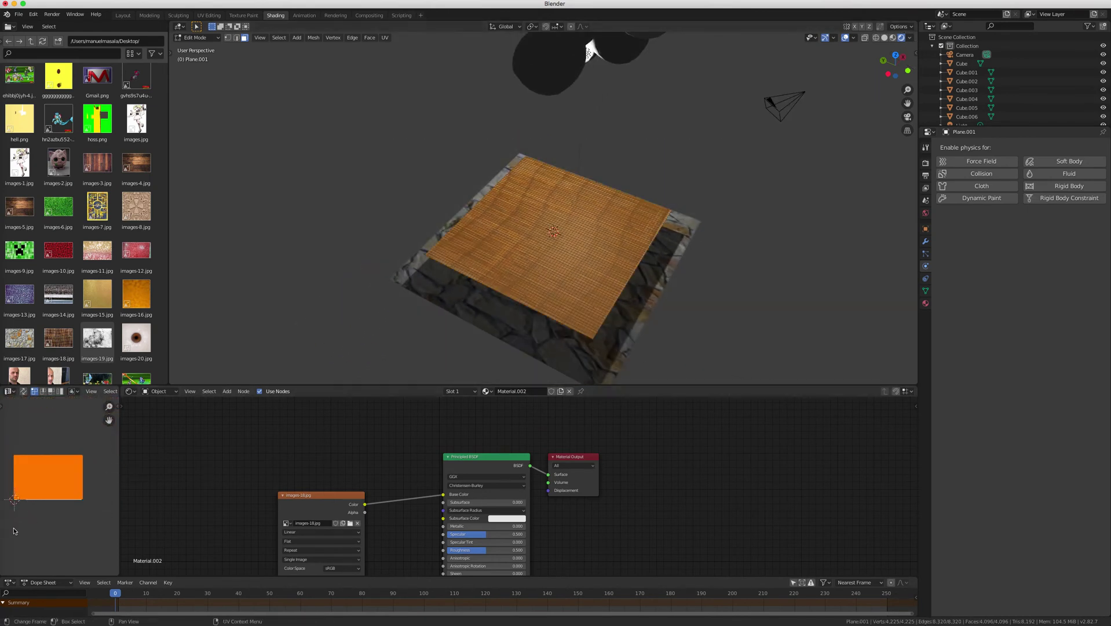
drag(85, 439, 113, 446)
scroll(109, 456, up, 3)
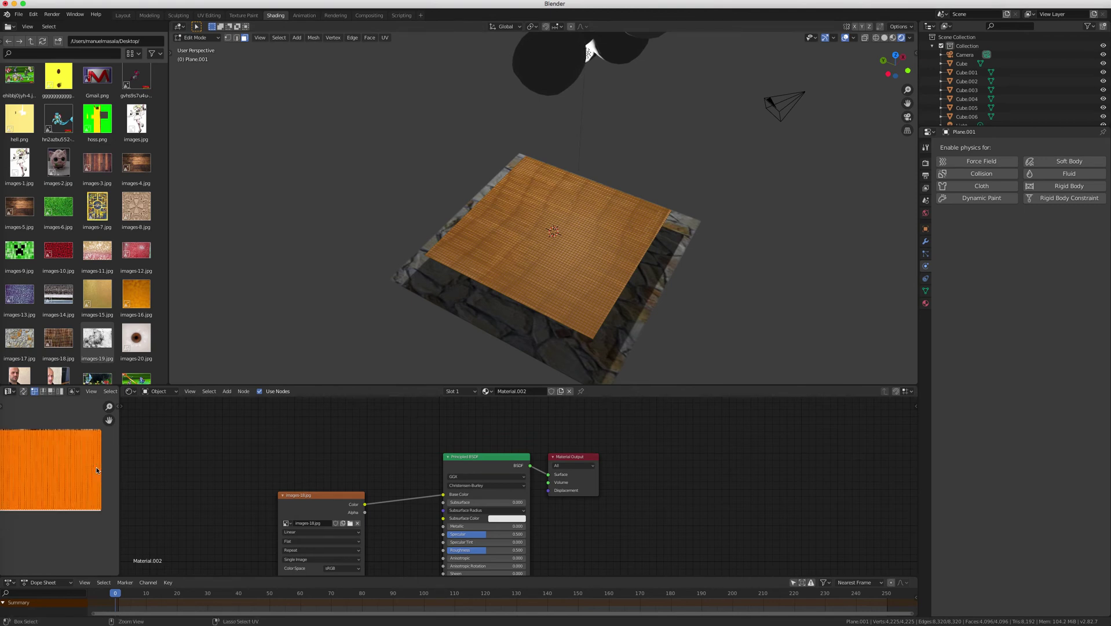
key(s)
key(y)
click(111, 452)
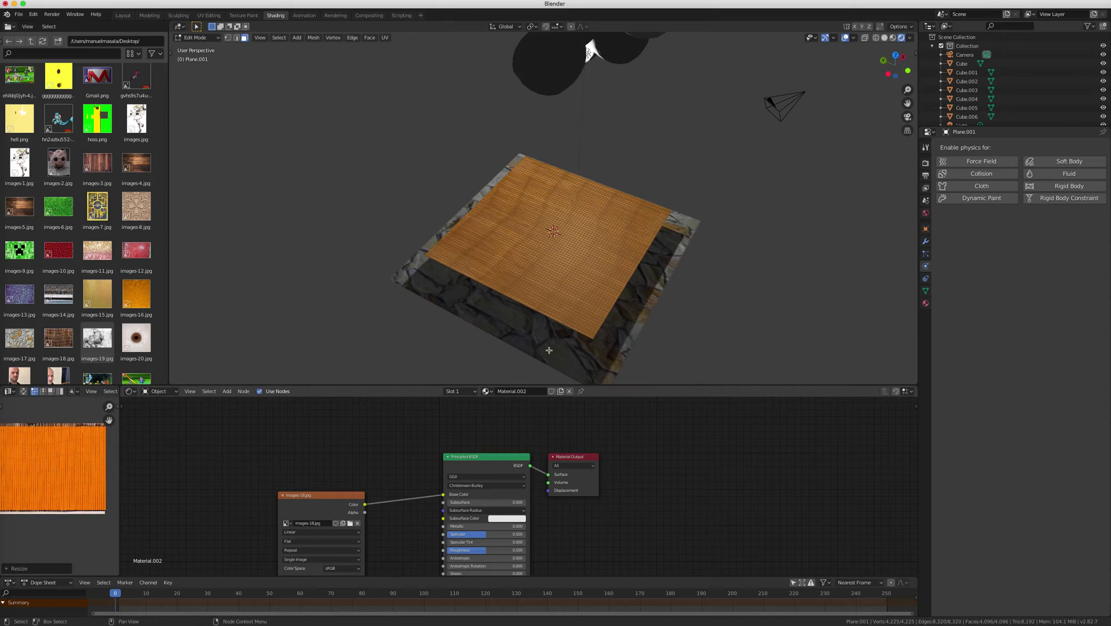
middle_drag(697, 325, 650, 324)
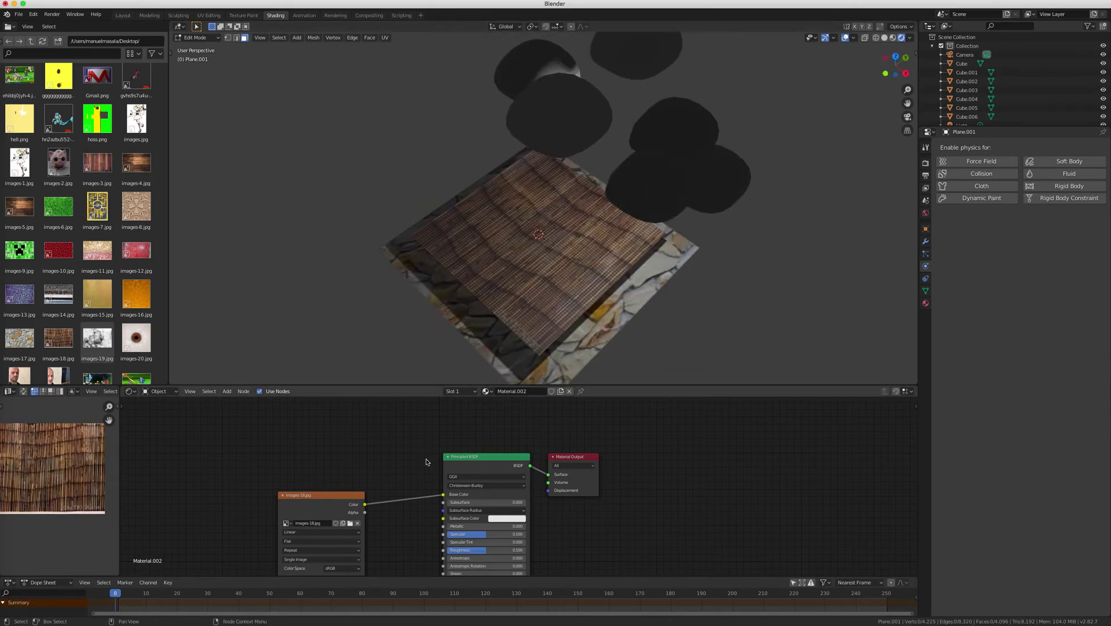
Step: Set the Roughness of the subdivided plane's material to 1.000 and switch the viewport to Material Preview shading
drag(479, 550, 524, 550)
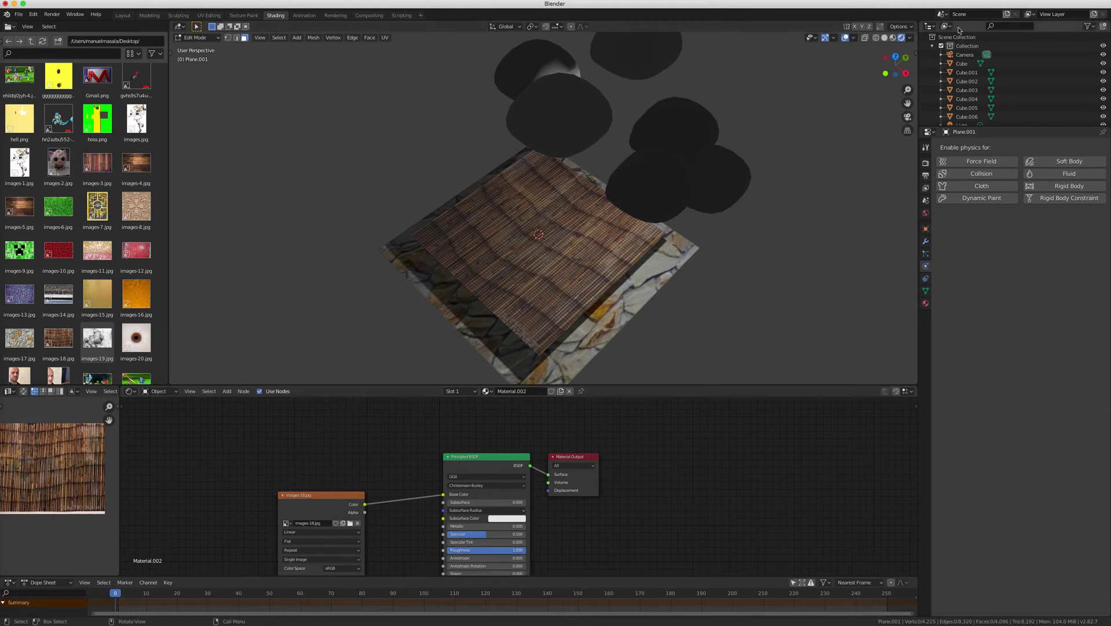
click(893, 37)
middle_drag(821, 168, 716, 237)
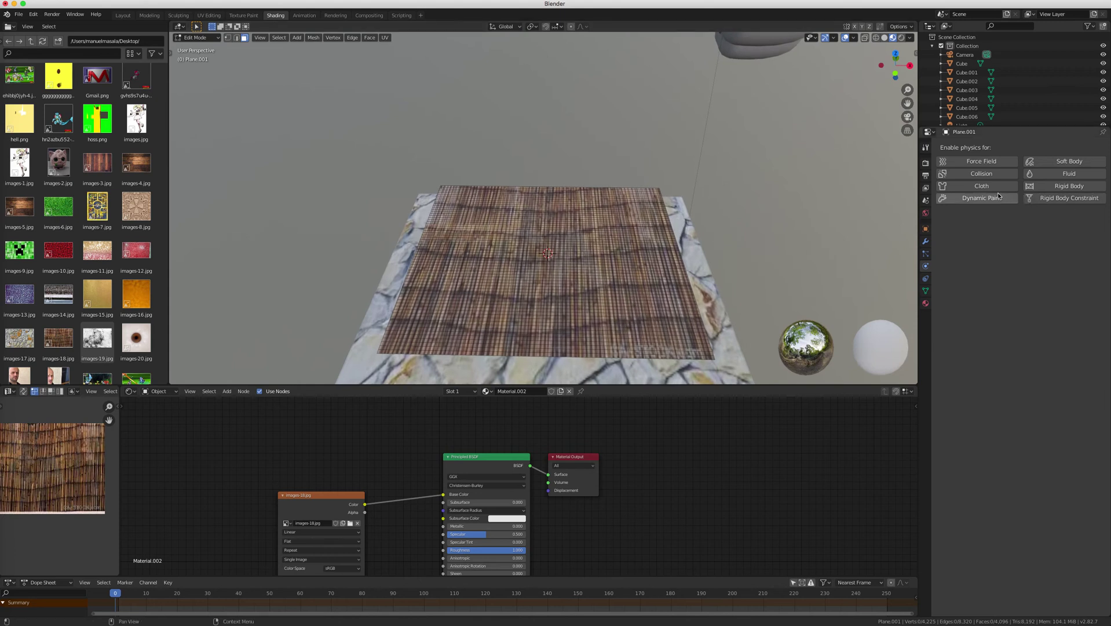
Step: Add Cloth physics to the subdivided plane and return to Object Mode
click(981, 185)
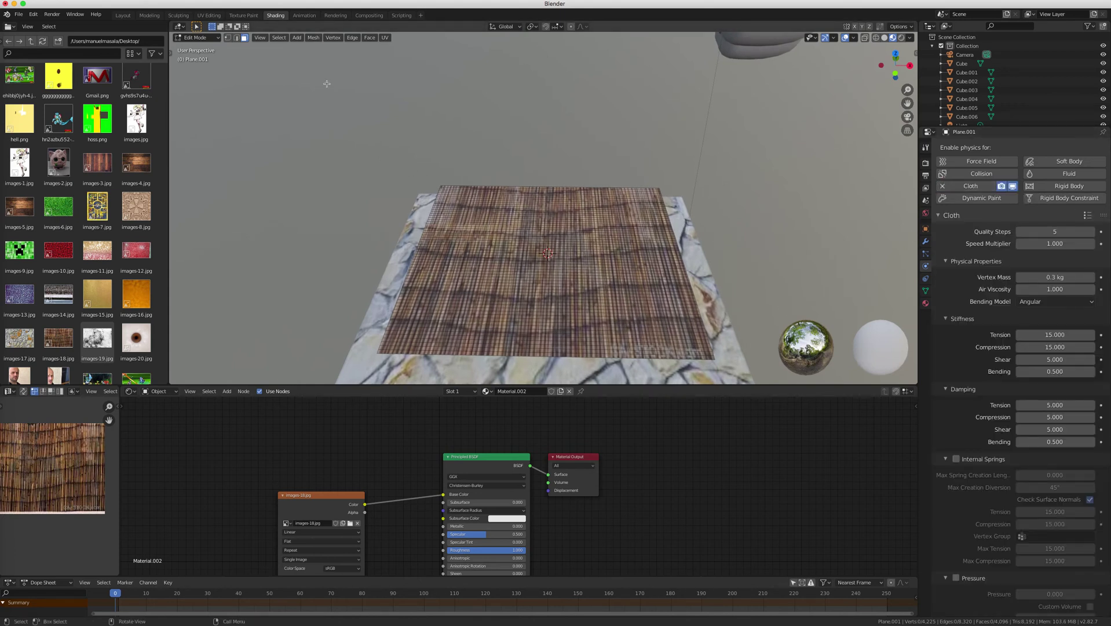
click(196, 39)
click(199, 48)
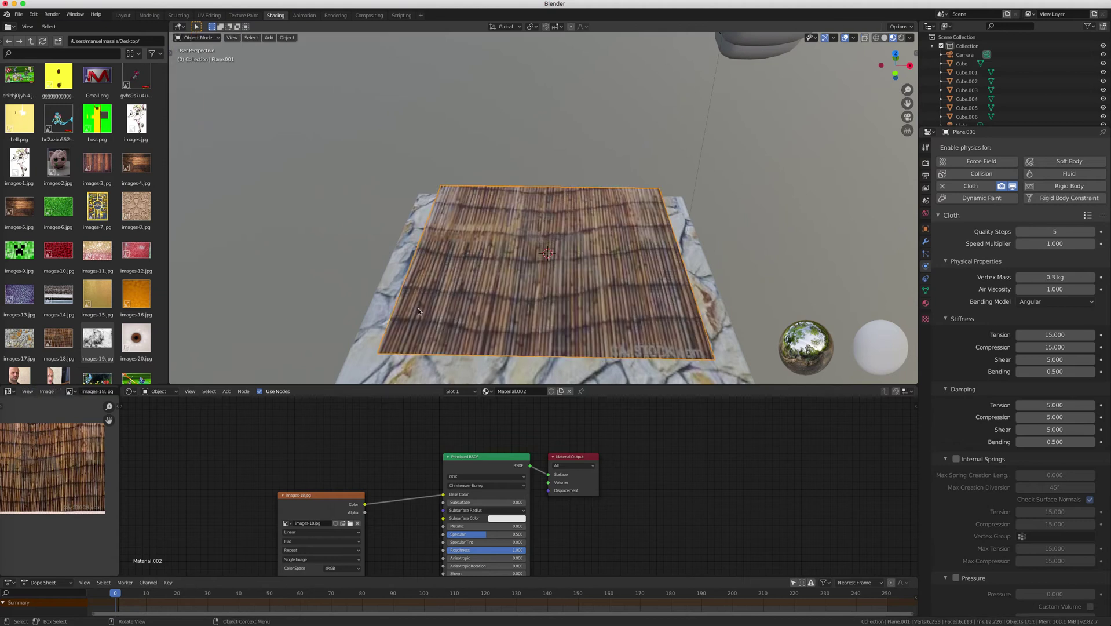
Step: Add Collision physics to the stone-textured ground plane
click(394, 296)
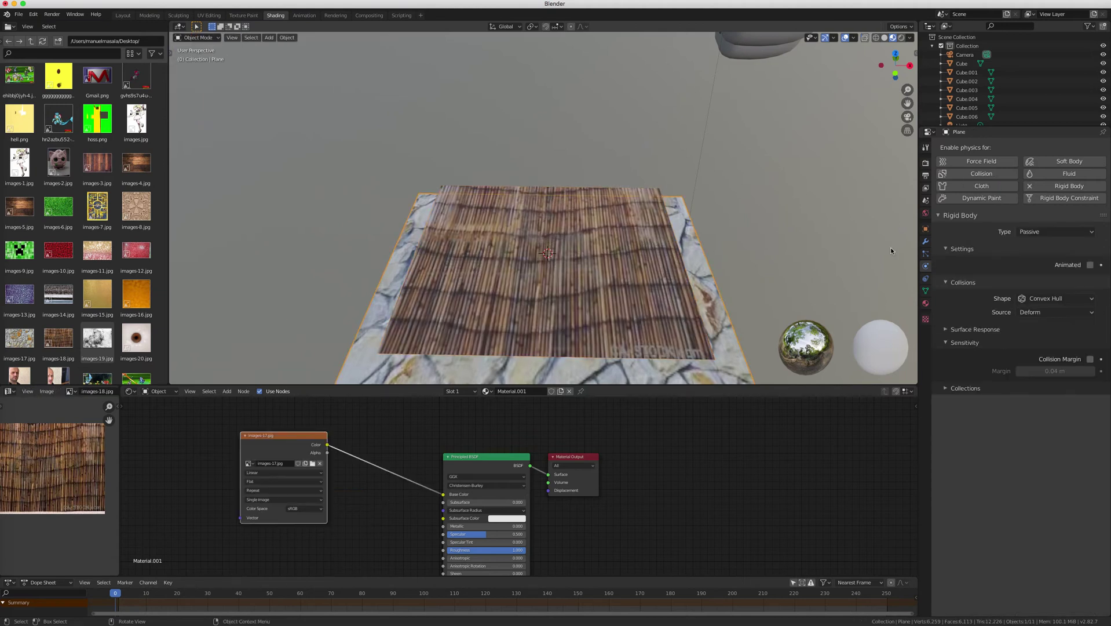
click(980, 174)
scroll(742, 183, down, 3)
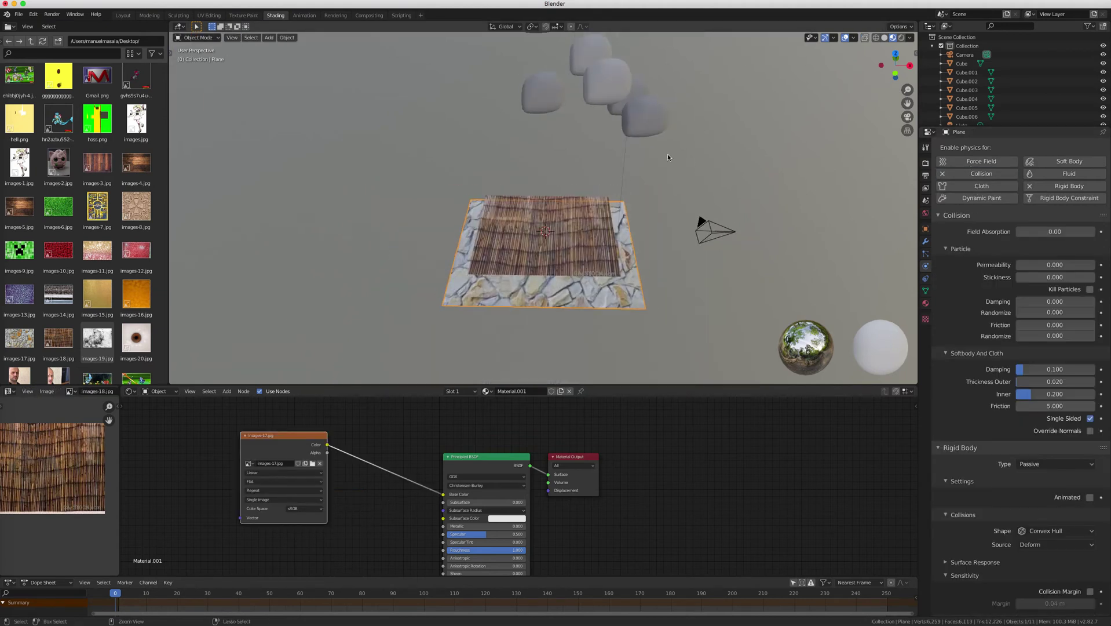
Step: Add Collision physics to the floating rocks one at a time, and go through the rocks to check the setting
click(644, 123)
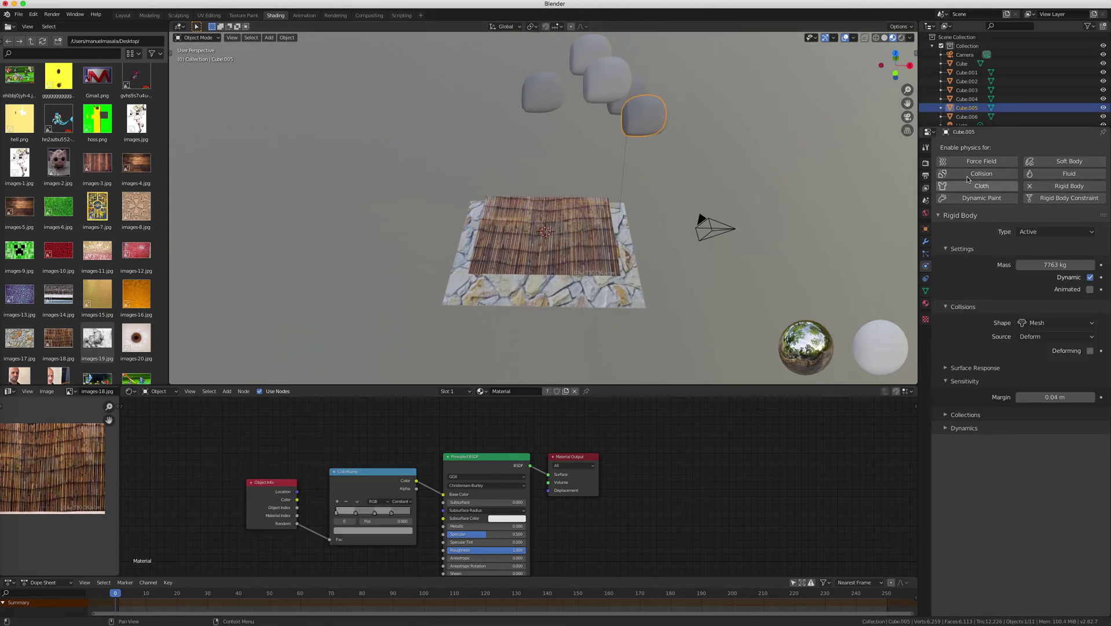
click(604, 82)
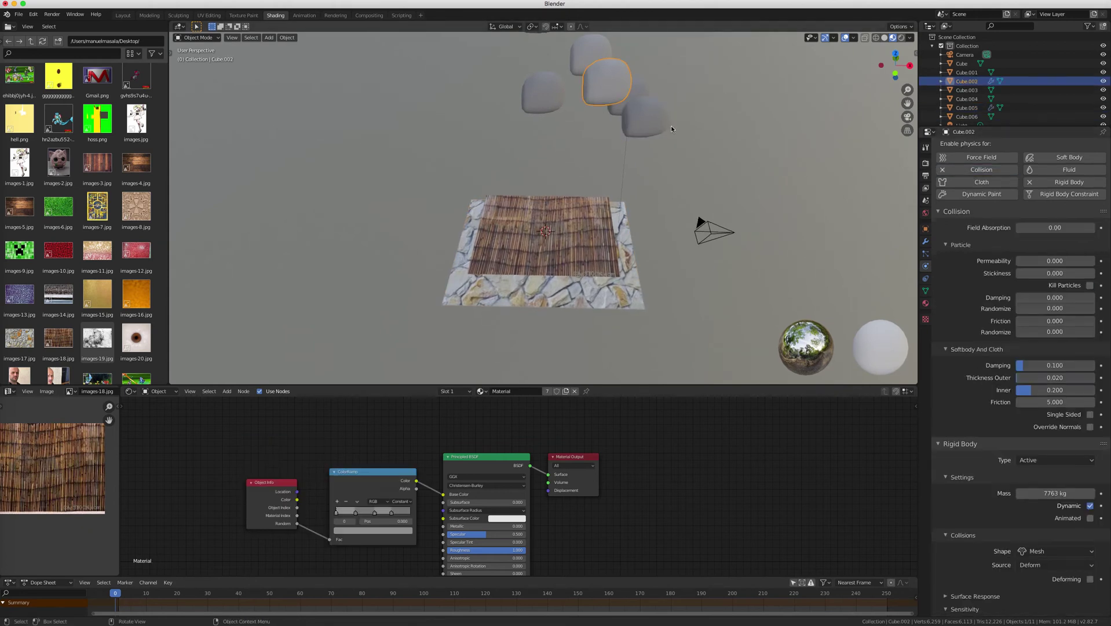
middle_drag(671, 128, 659, 124)
click(584, 117)
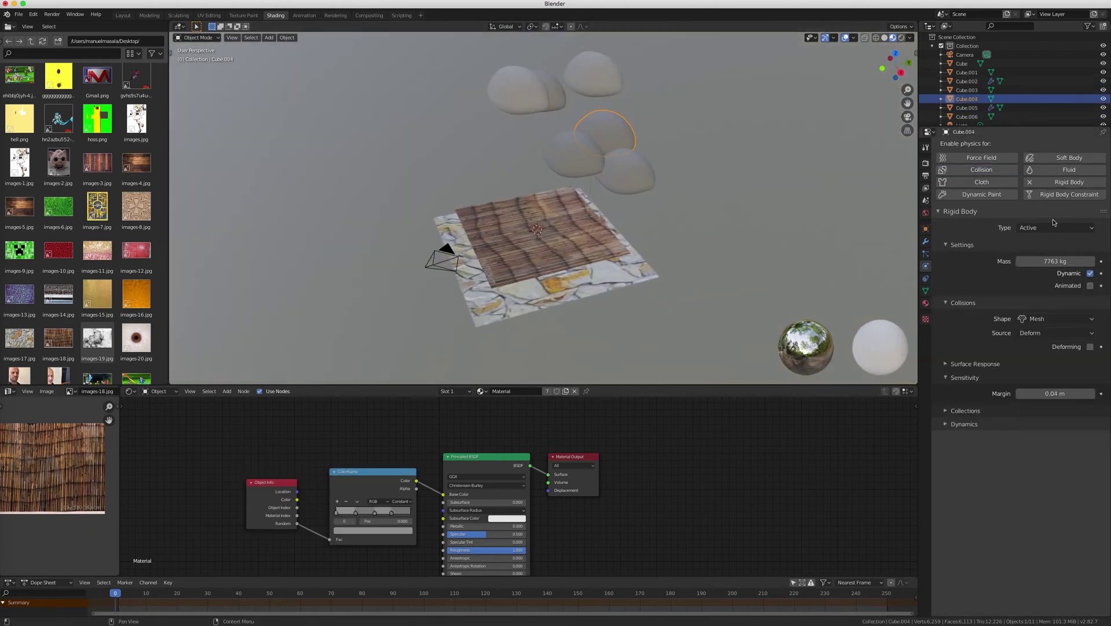
click(979, 170)
click(626, 170)
click(969, 169)
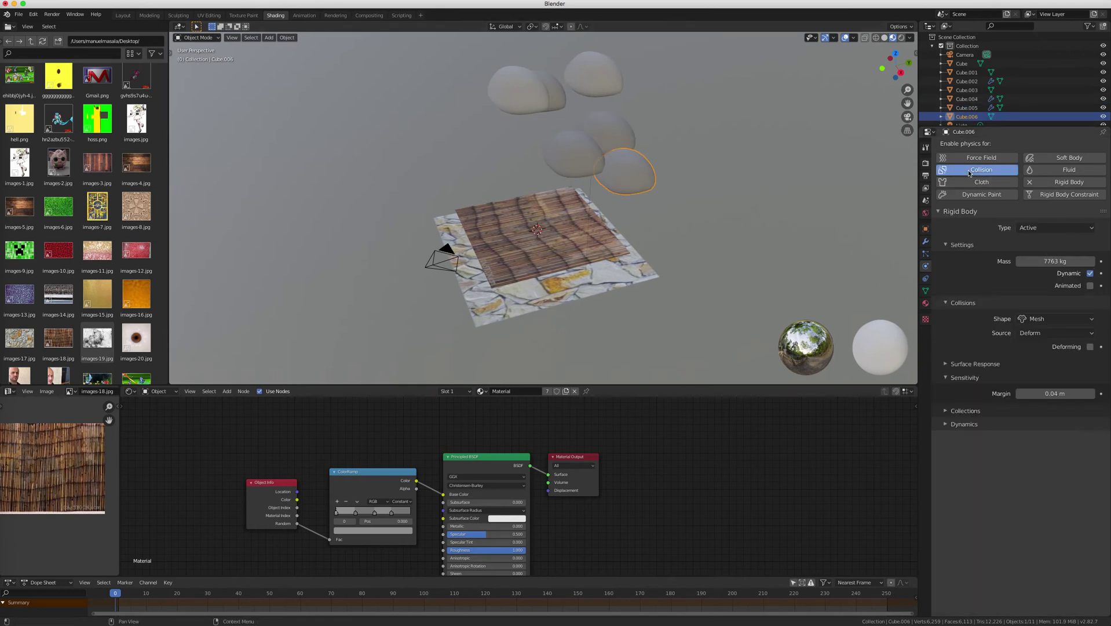
click(586, 76)
click(980, 170)
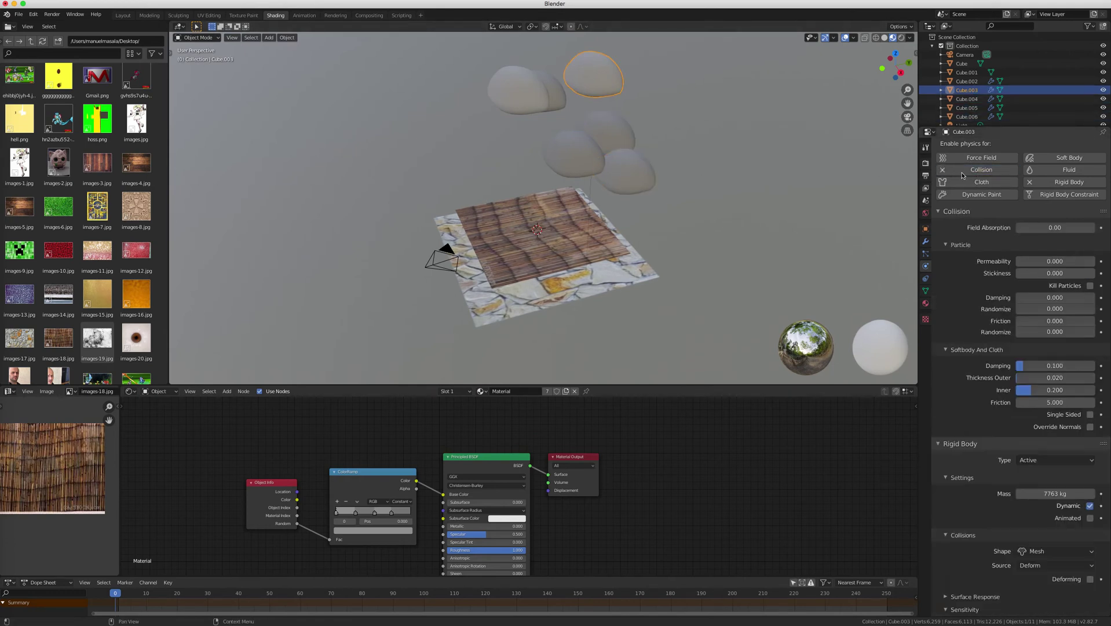
click(553, 102)
click(980, 169)
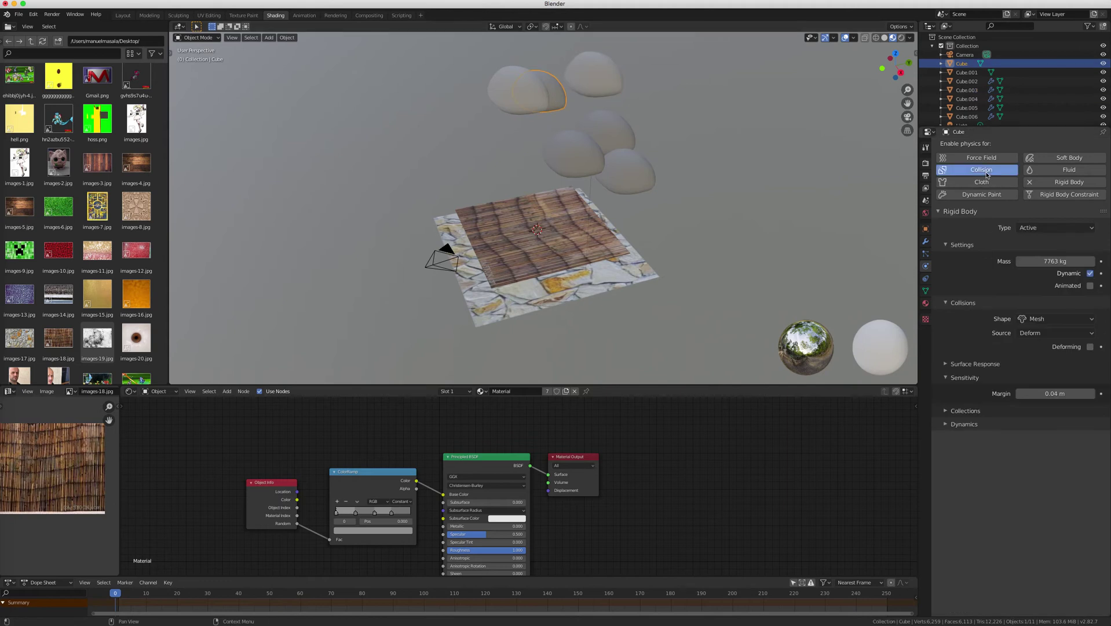
click(518, 102)
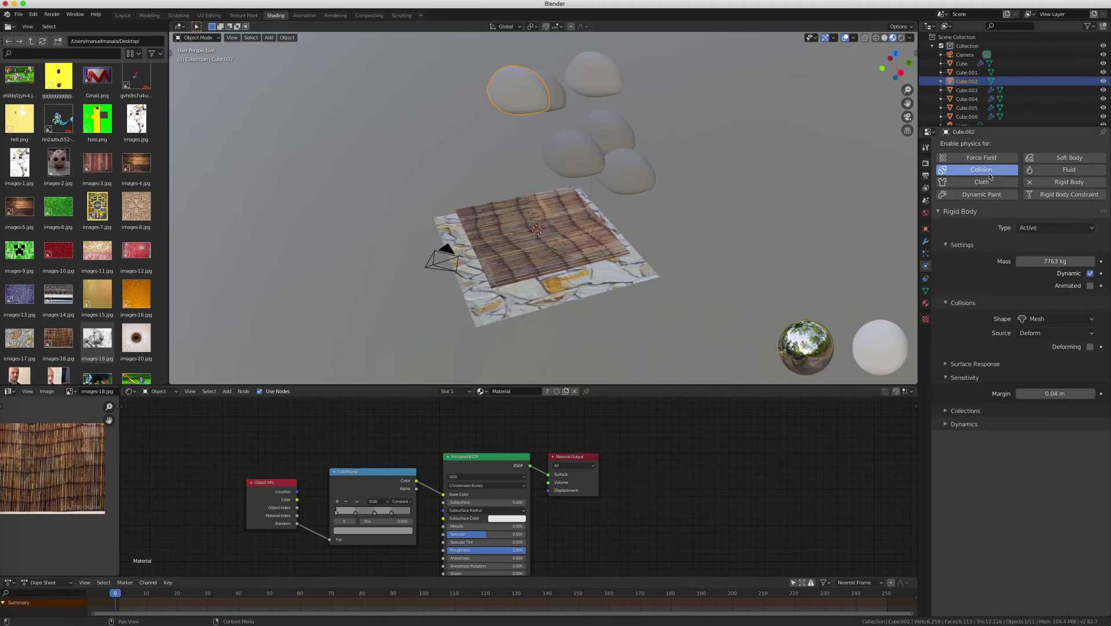
click(980, 170)
click(624, 133)
click(585, 148)
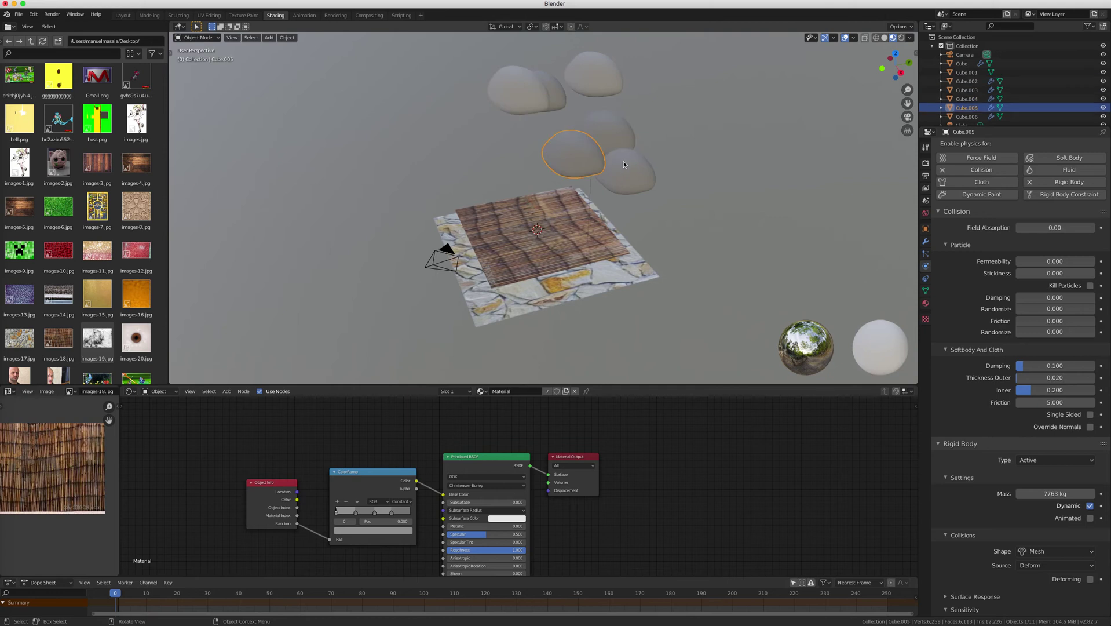
click(623, 162)
click(571, 88)
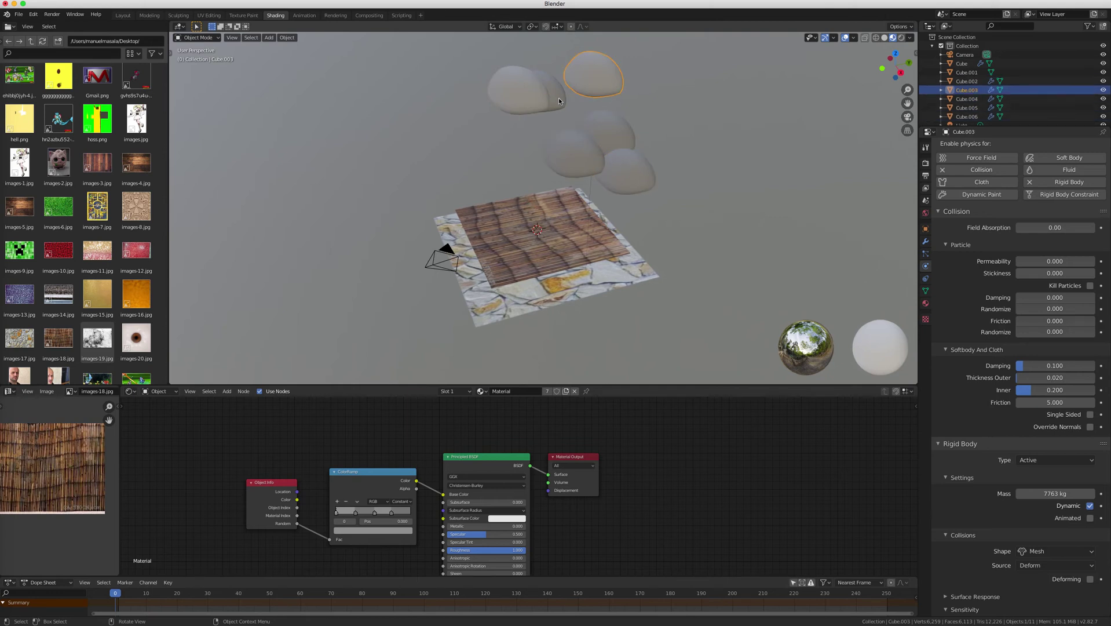
click(558, 97)
Step: Play the simulation of the rocks falling on the cloth, stop it, scrub back and rewind to frame 1
scroll(697, 272, left, 5)
scroll(684, 281, up, 3)
key(space)
scroll(684, 283, right, 8)
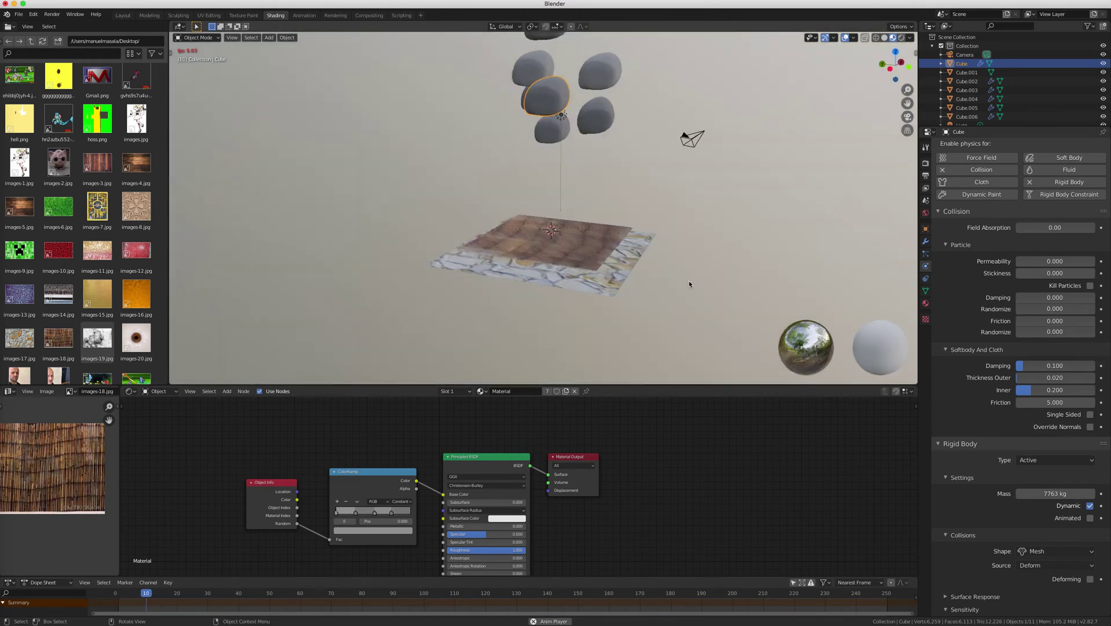
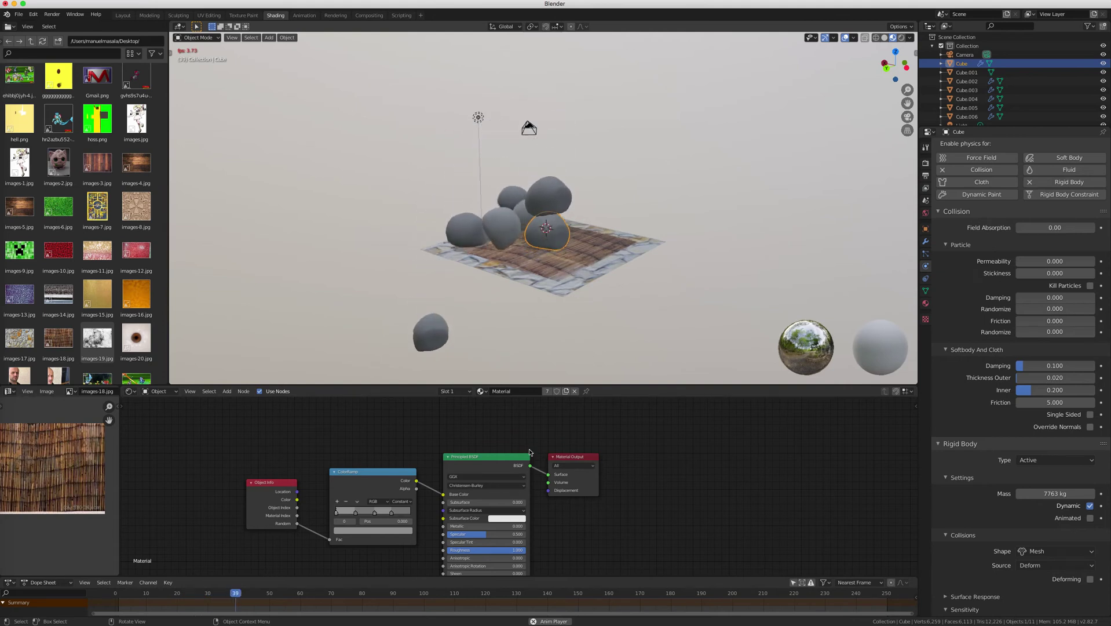
key(space)
drag(246, 597, 205, 595)
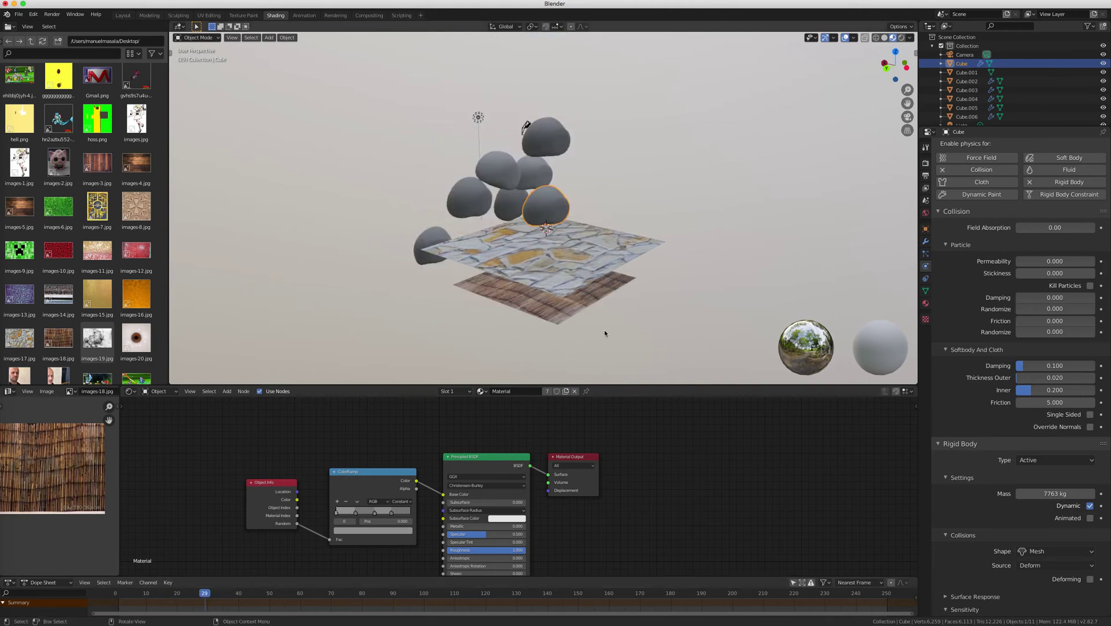
click(96, 605)
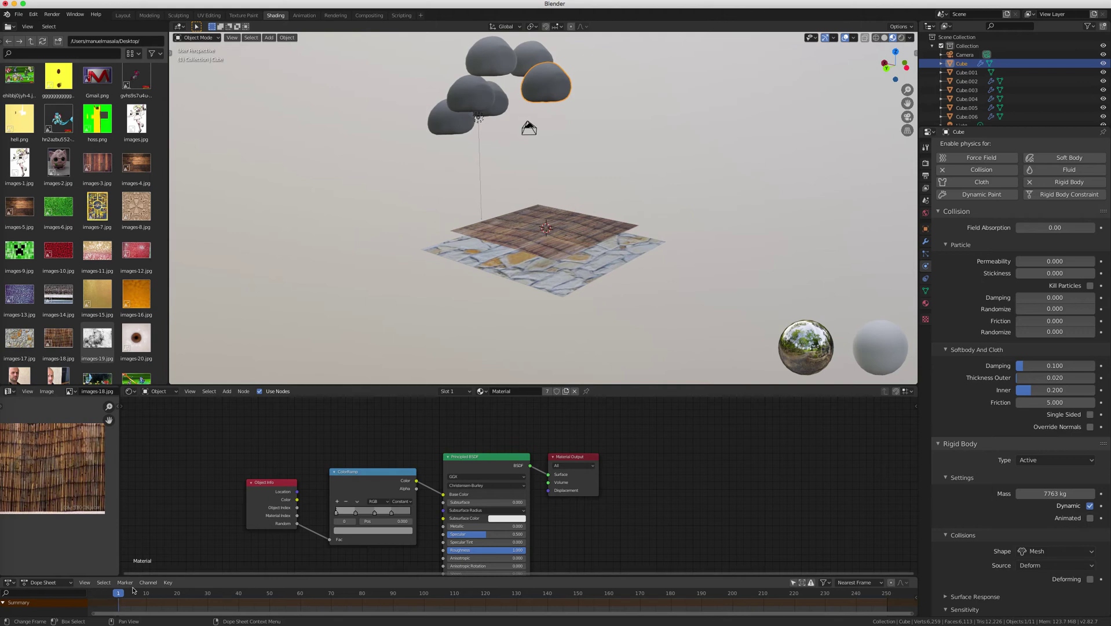
scroll(710, 279, up, 8)
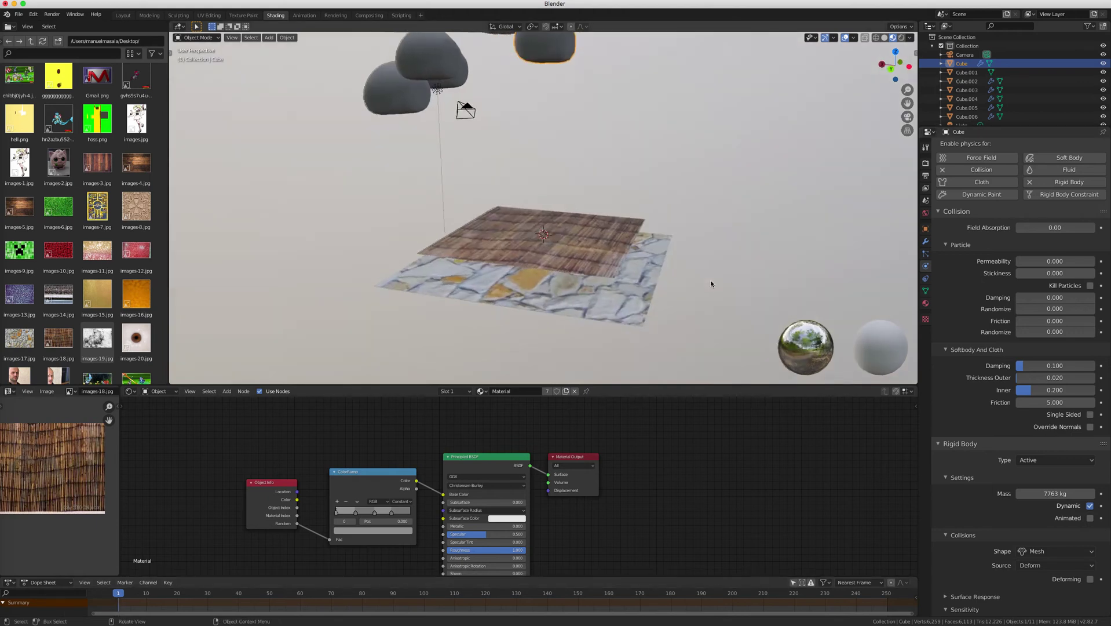
Step: Hide the wood-textured cloth plane, Plane.001, in the viewport
scroll(708, 278, up, 6)
scroll(522, 198, down, 5)
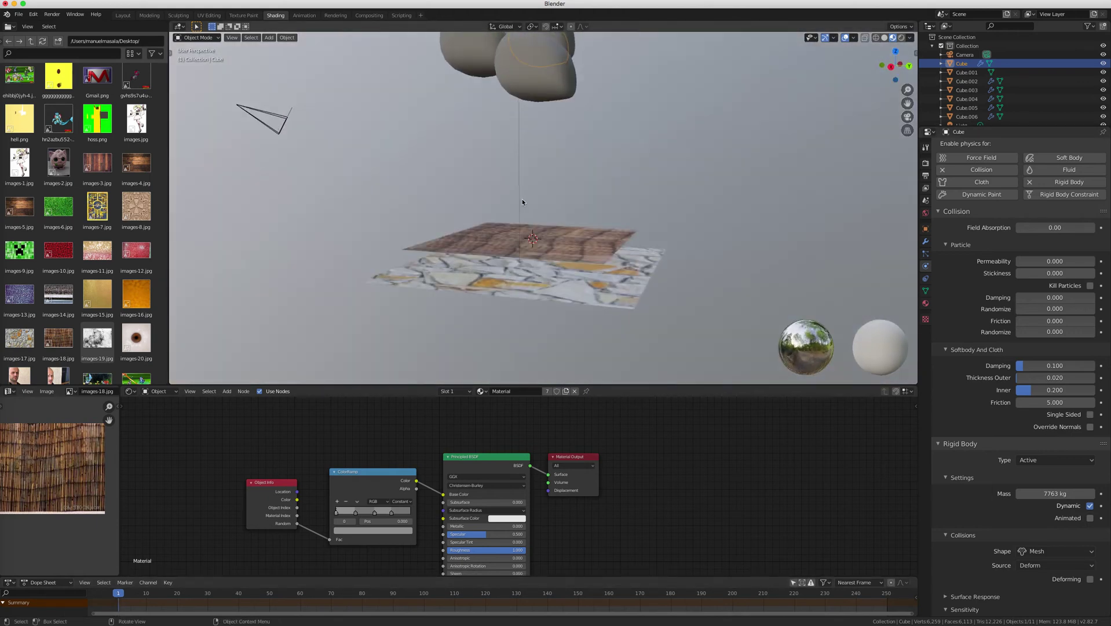
click(267, 38)
mouse_move(301, 47)
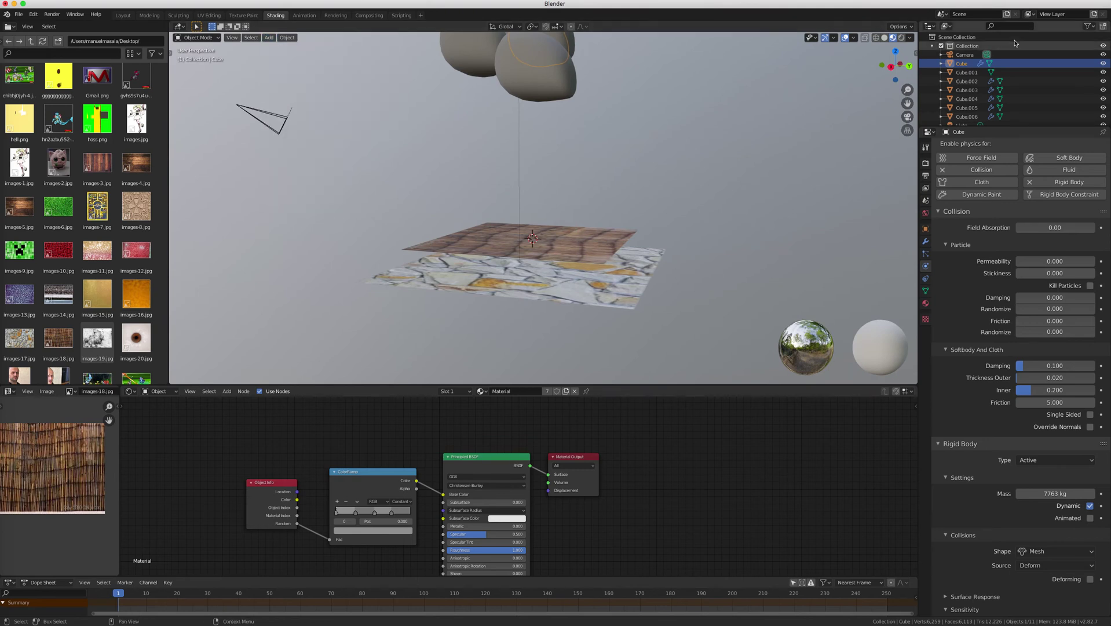
scroll(1024, 83, down, 1)
scroll(1024, 82, down, 2)
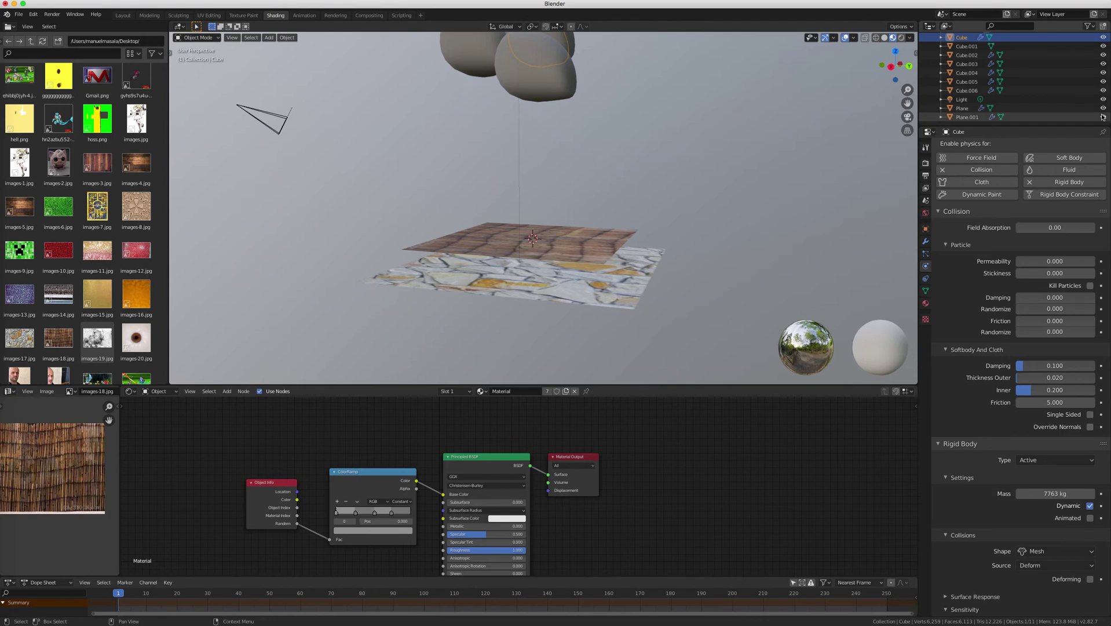
click(1103, 117)
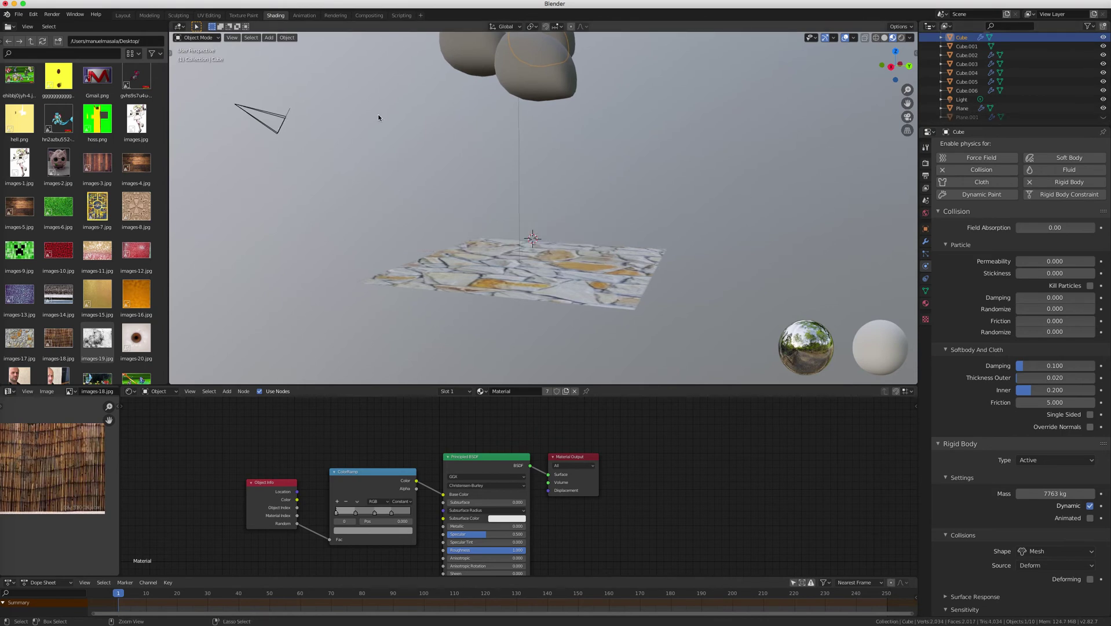
Step: Add a cube at the 3D cursor and scale it down uniformly to about 0.17
click(269, 38)
mouse_move(306, 48)
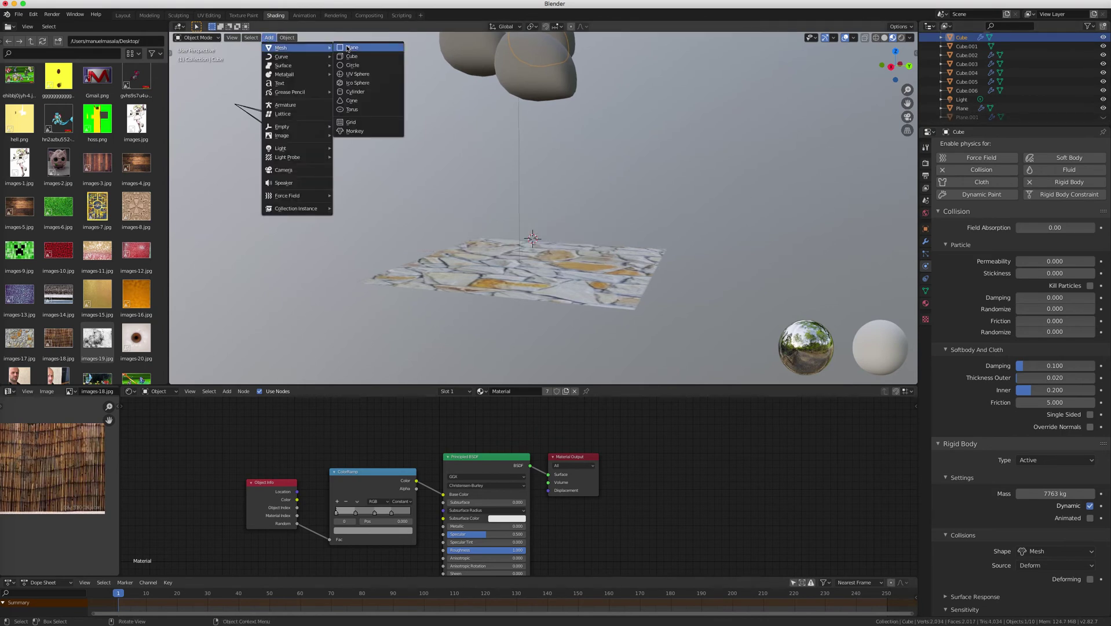
click(353, 58)
scroll(658, 227, up, 3)
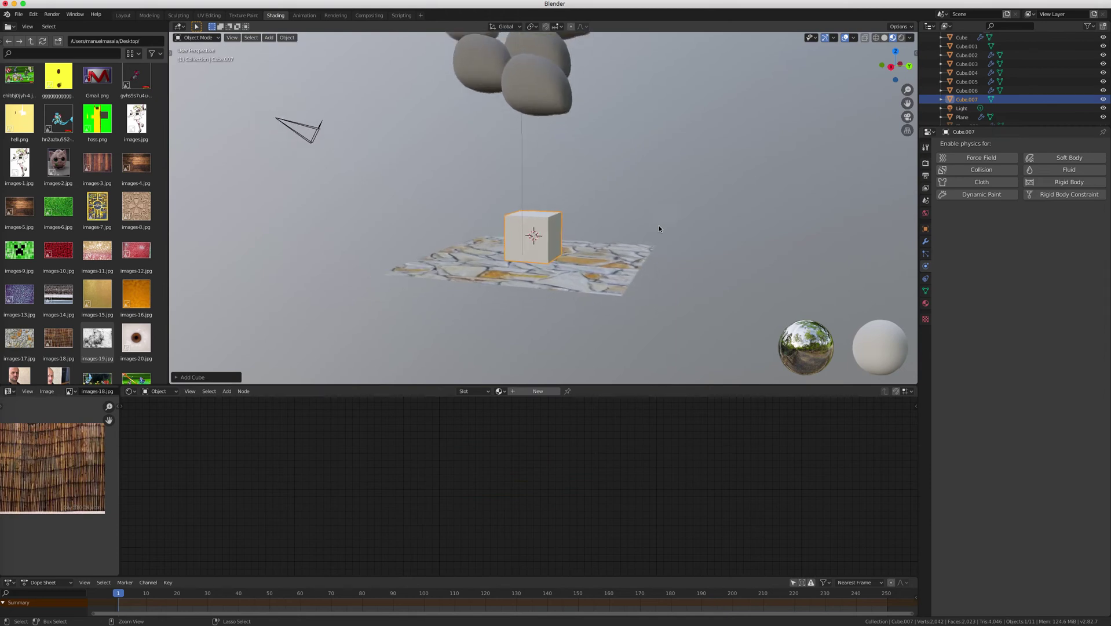
key(s)
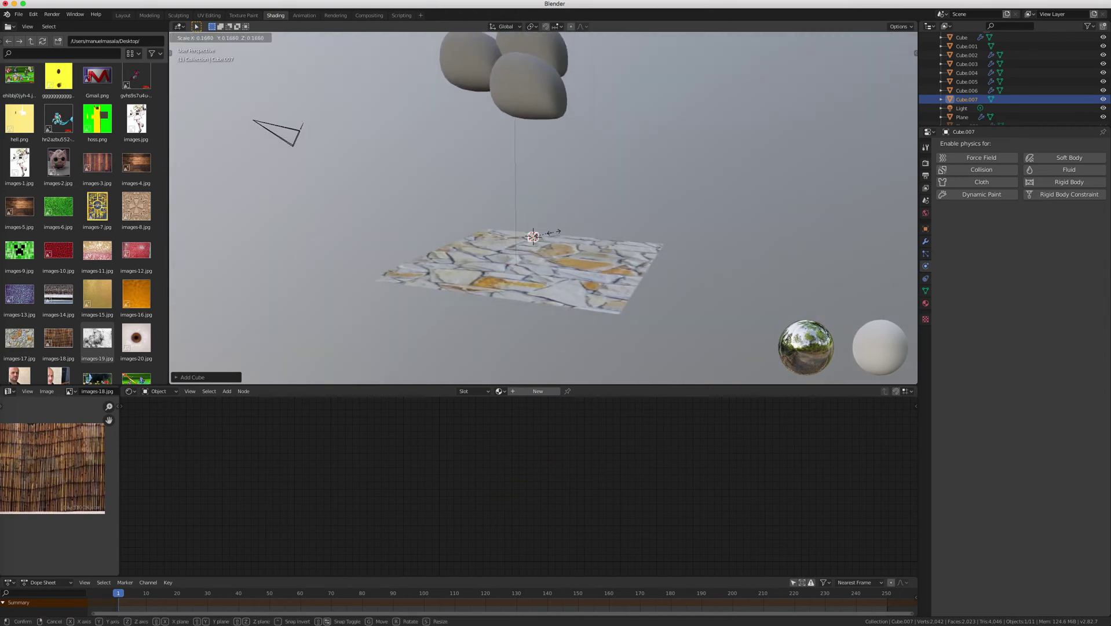
click(559, 231)
Step: In Edit Mode, extrude the small cube's top face upward to form a tall, thin table leg
click(271, 38)
mouse_move(305, 48)
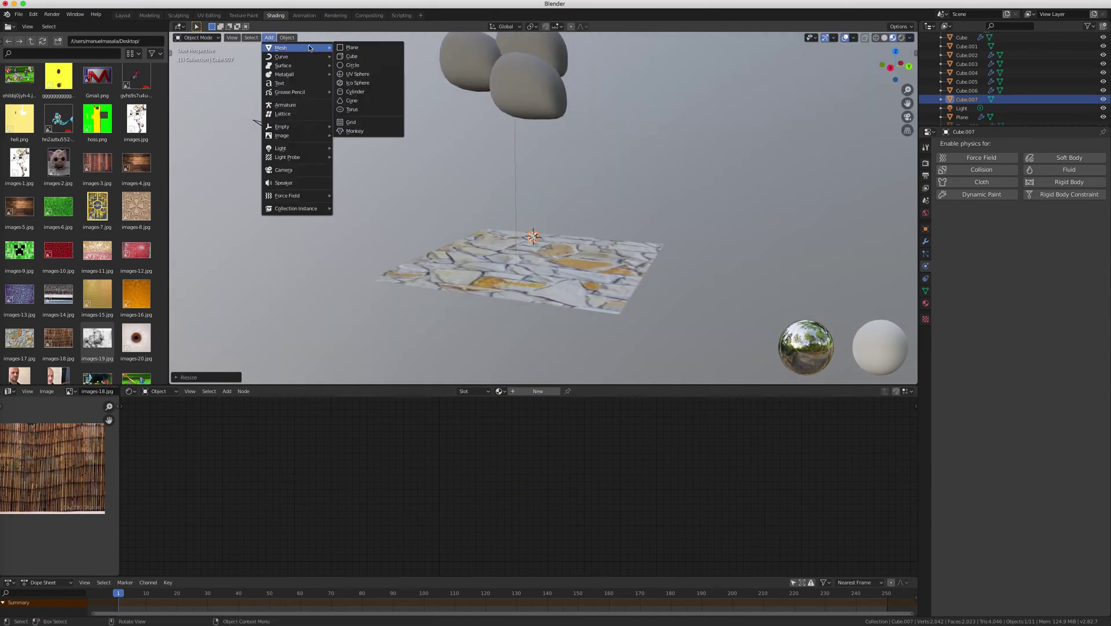
click(197, 37)
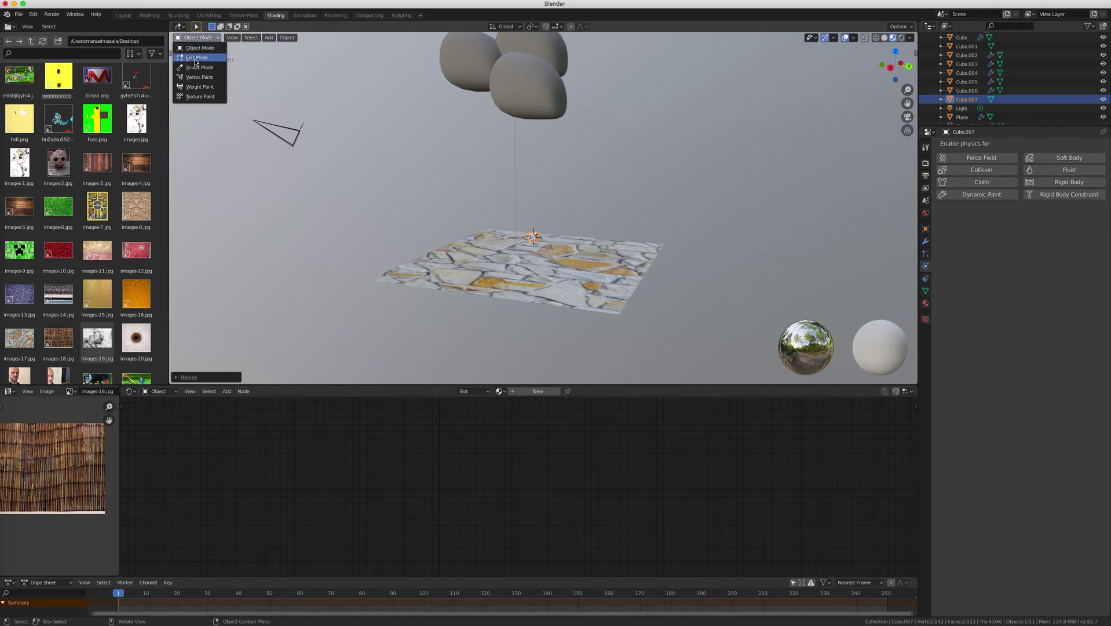
click(197, 58)
scroll(406, 167, up, 5)
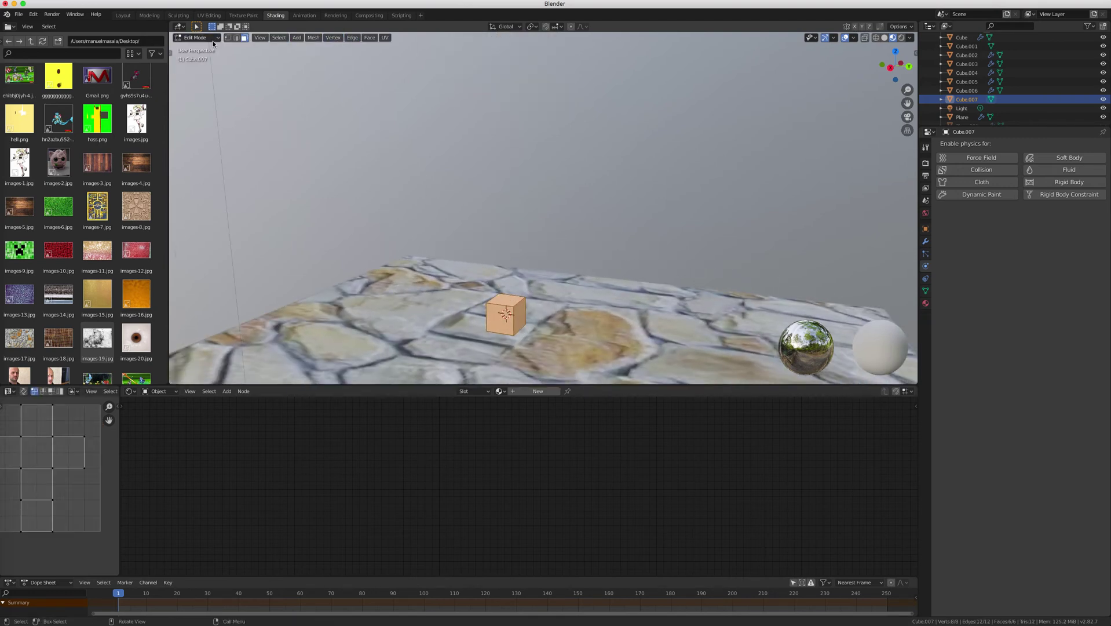
click(499, 296)
ctrl+middle_drag(499, 296, 562, 283)
key(e)
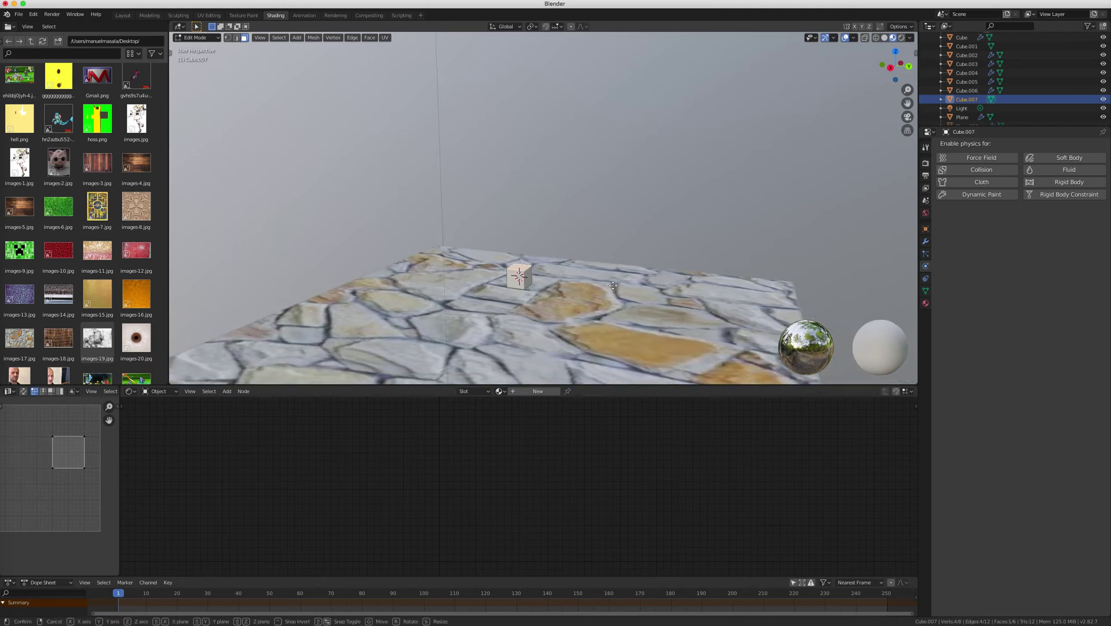
click(631, 206)
middle_drag(630, 206, 440, 304)
ctrl+middle_drag(667, 226, 686, 201)
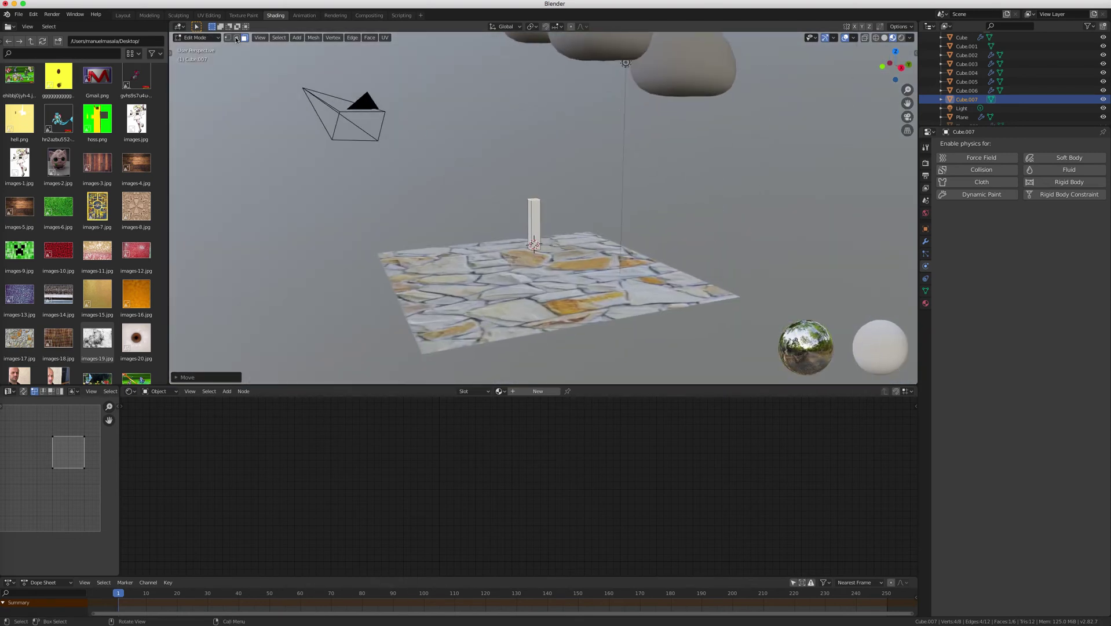
Step: Return to Object Mode and, in right orthographic view, move the leg along Y away from the origin toward the ground's edge
click(195, 37)
click(194, 46)
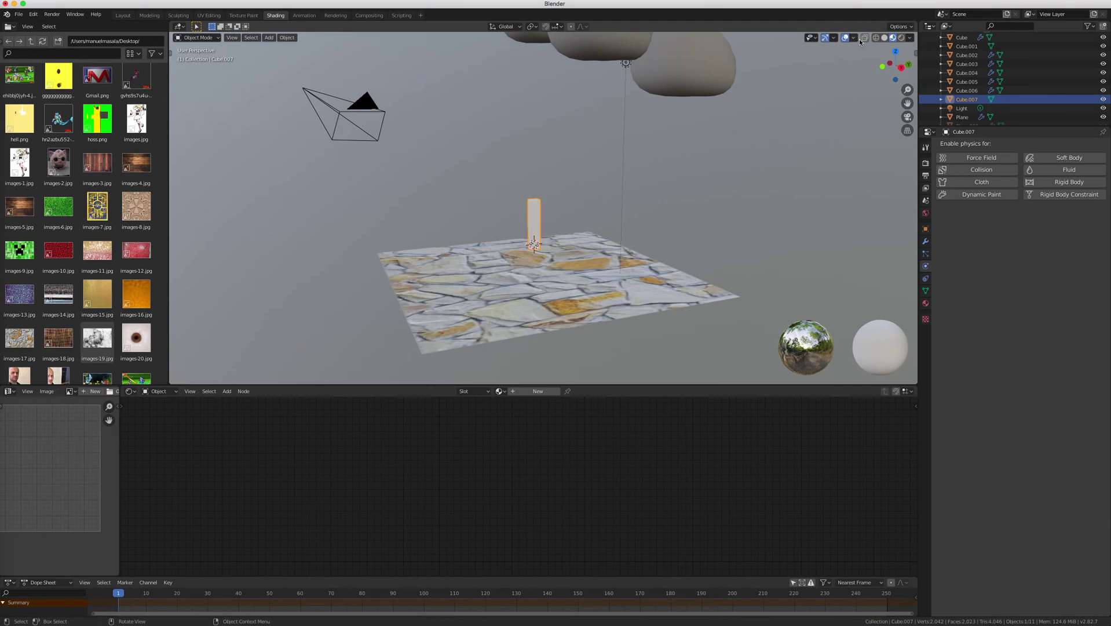
click(901, 68)
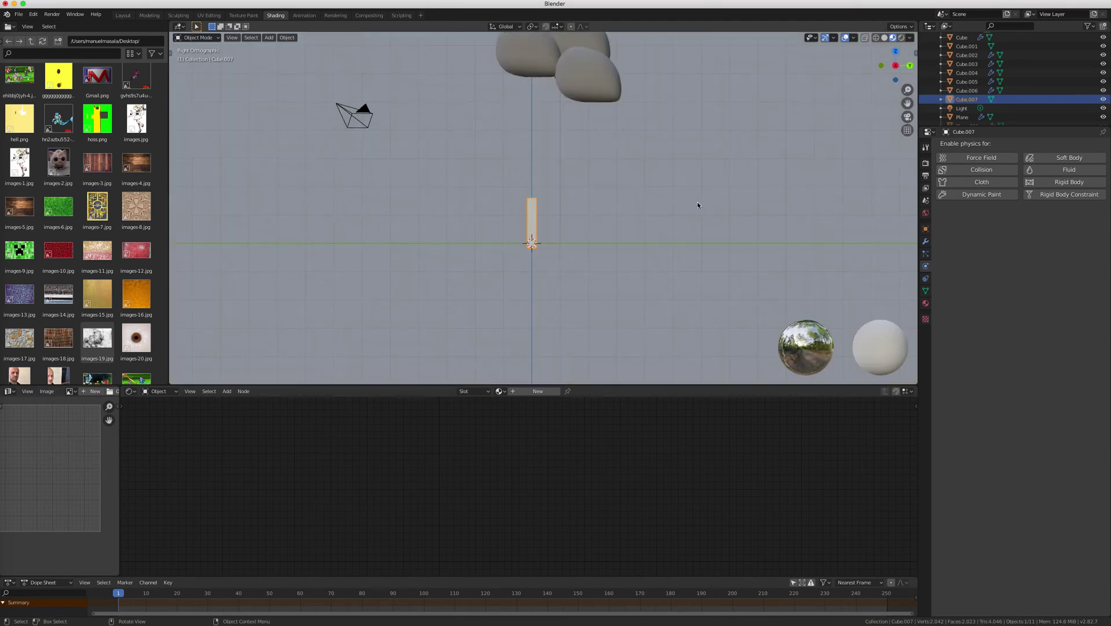
key(g)
click(674, 190)
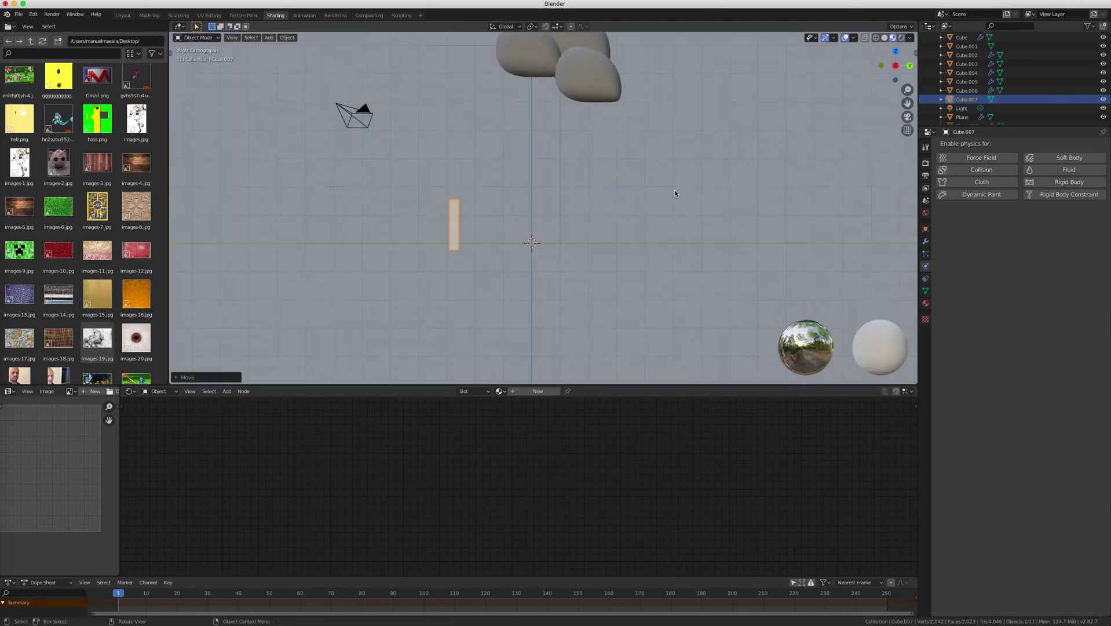
middle_drag(674, 190, 674, 191)
scroll(674, 191, up, 10)
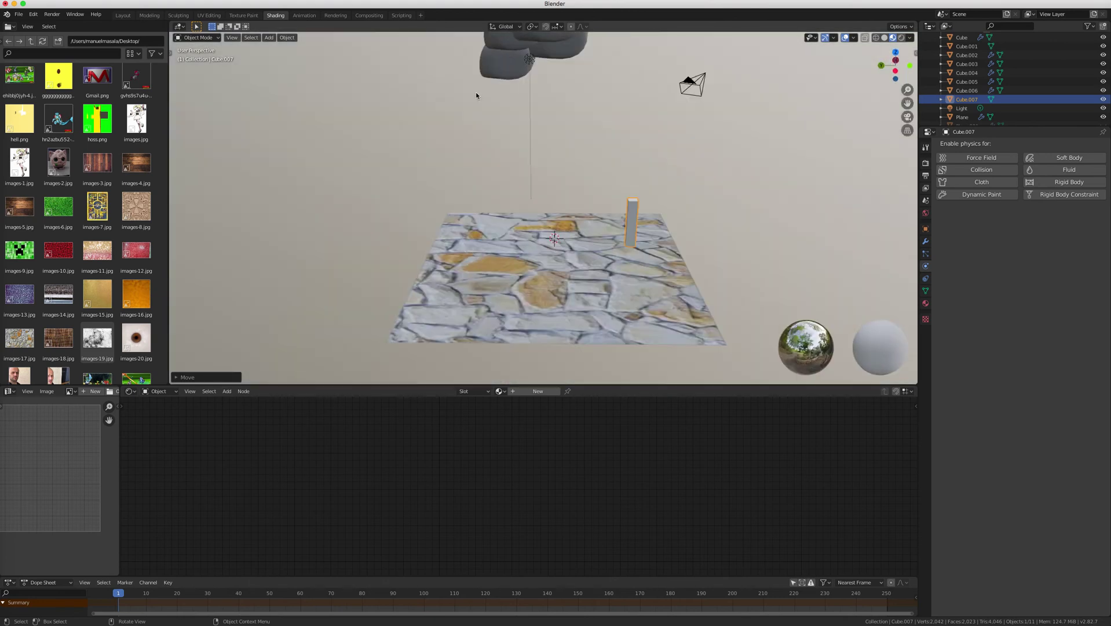
Step: In the leg's Edit Mode, deselect everything, add a second cube and move it up above the leg
click(214, 37)
click(202, 58)
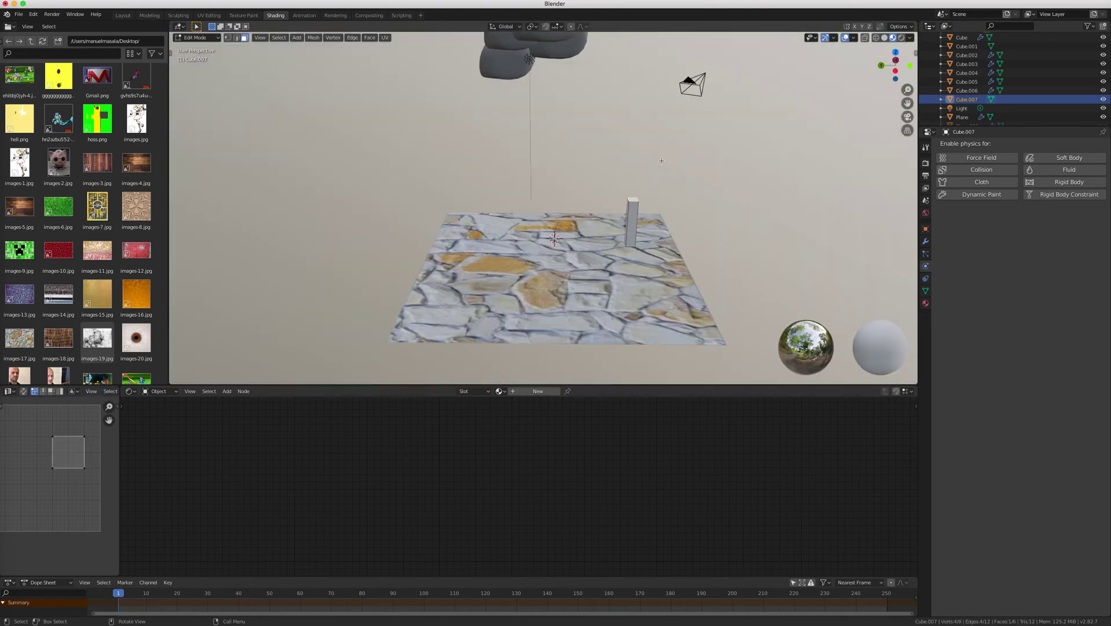
click(671, 210)
scroll(669, 207, up, 6)
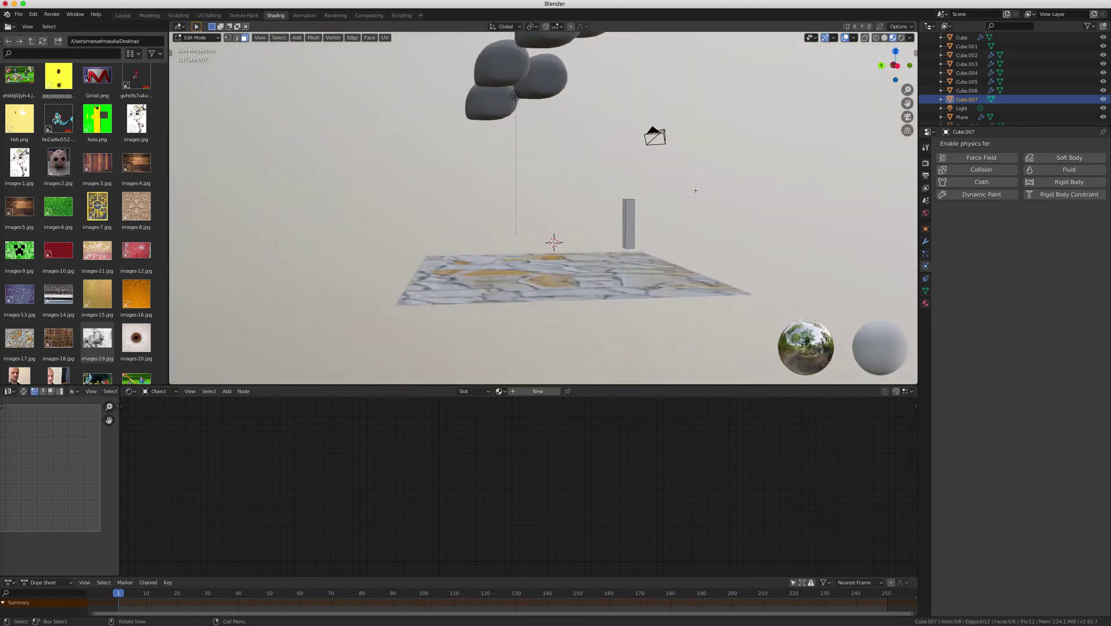
middle_drag(666, 204, 427, 132)
click(298, 38)
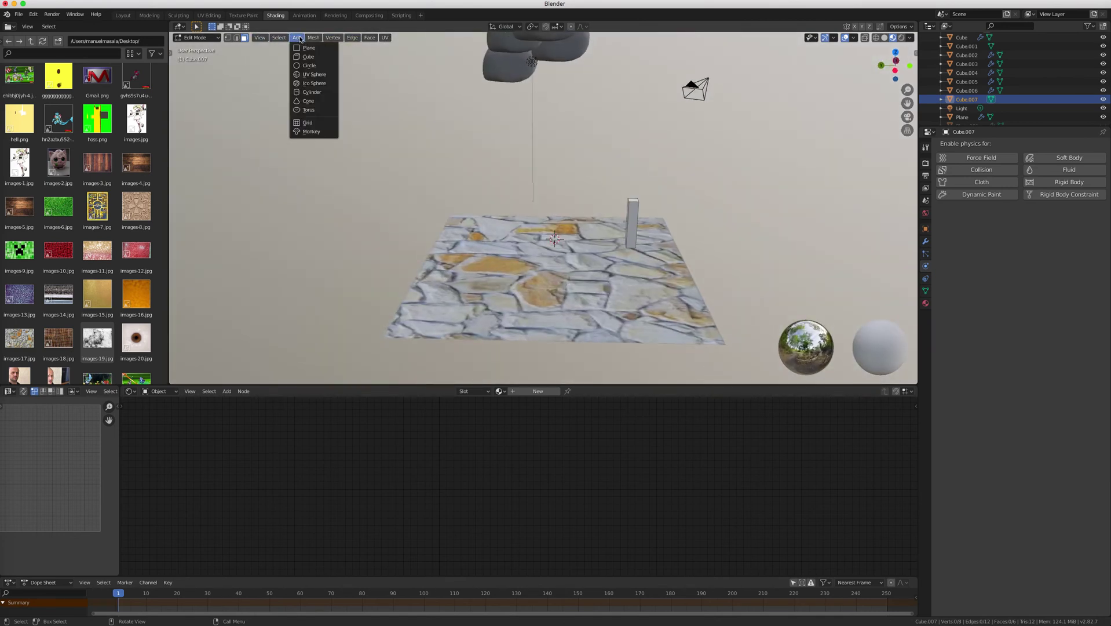
click(316, 57)
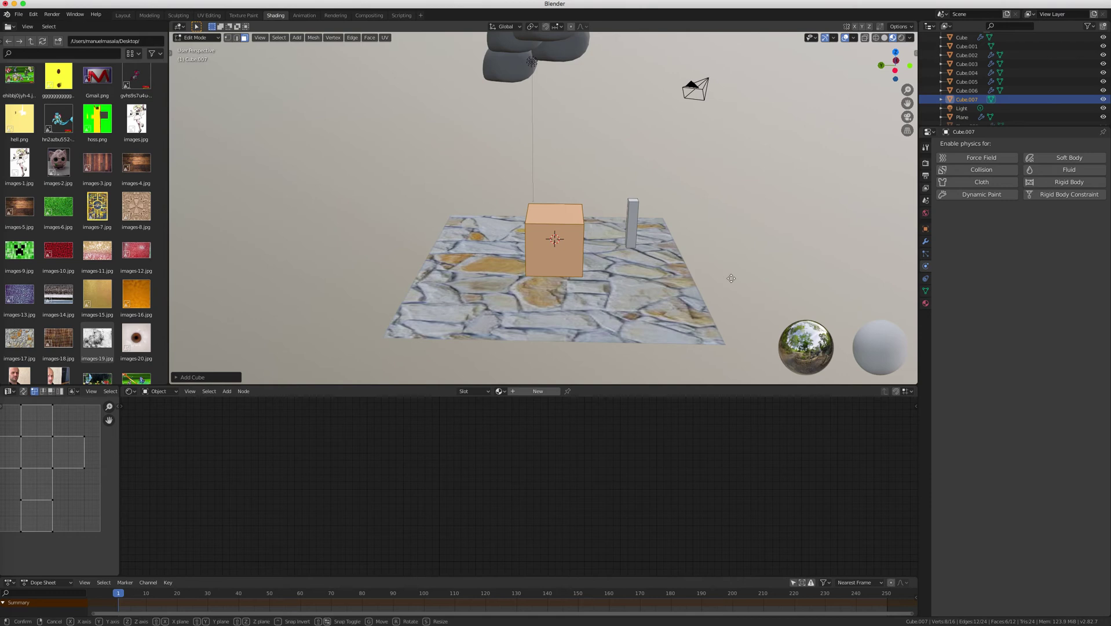
key(g)
click(753, 214)
Step: Flatten the new cube along Z into a slab and enlarge it uniformly to form a tabletop
key(s)
key(z)
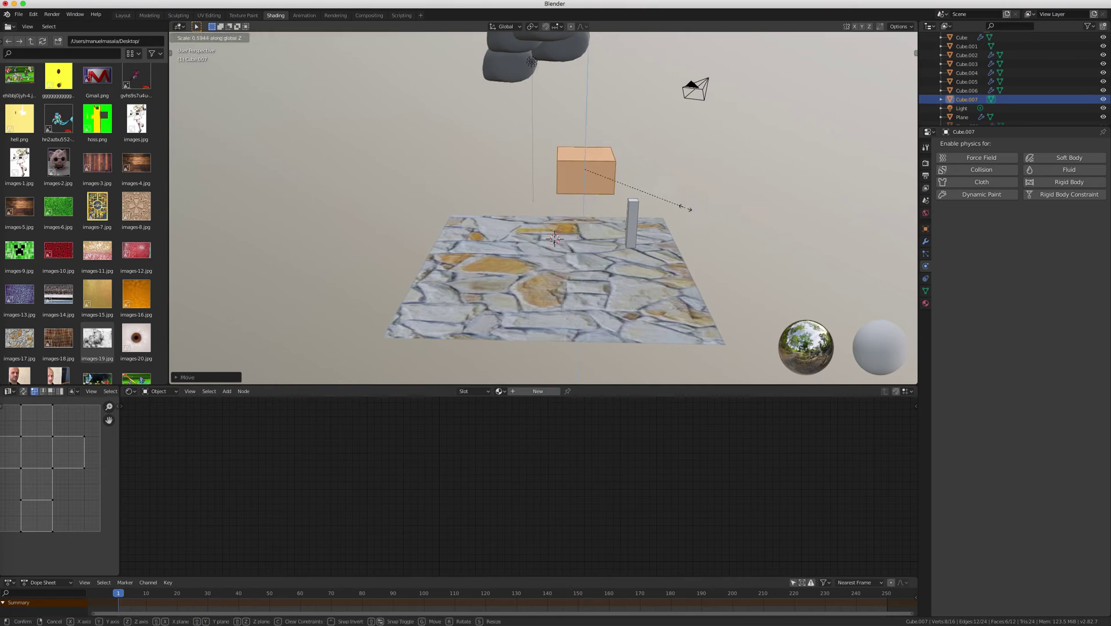
click(607, 169)
key(Tab)
key(s)
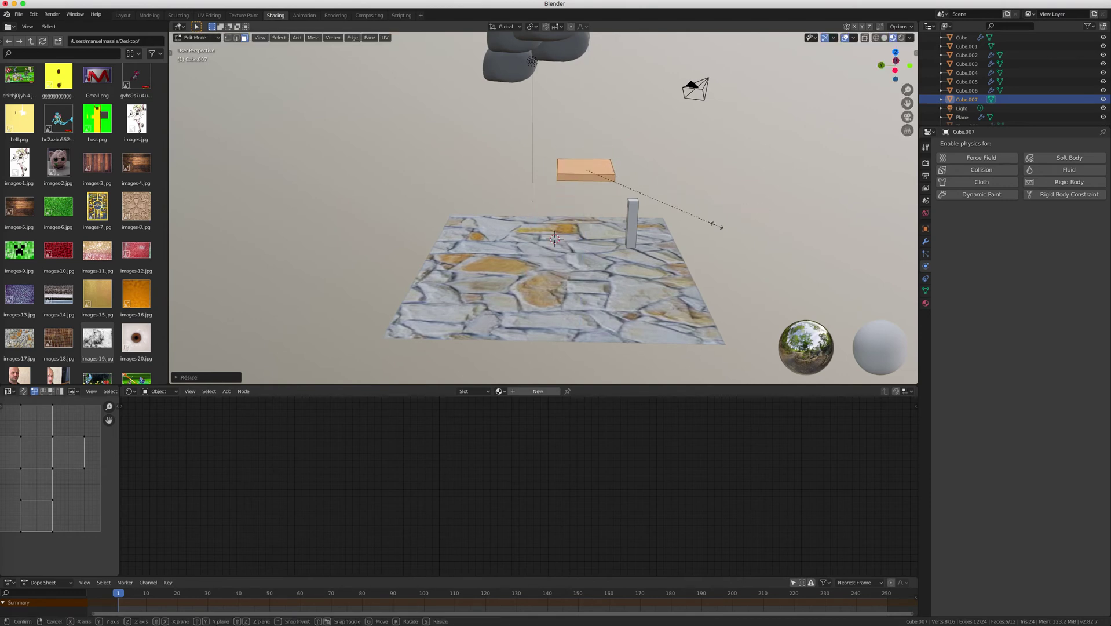
click(892, 225)
Step: In front orthographic view, move the tabletop down onto the leg so the leg sits under one end, and deselect it
middle_drag(892, 225, 797, 145)
click(892, 68)
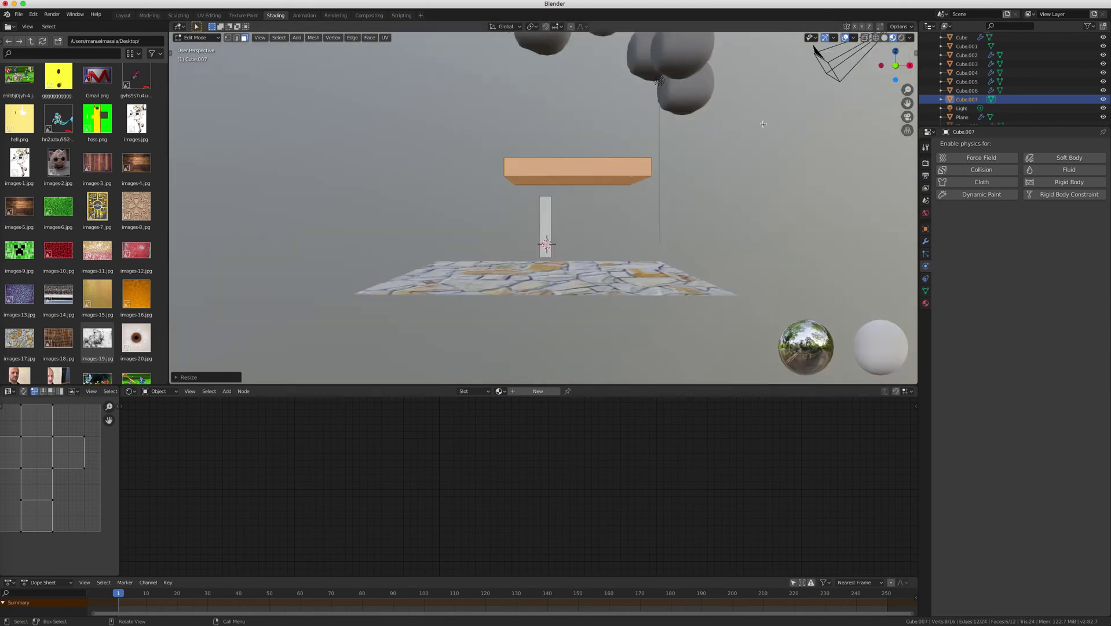
click(895, 65)
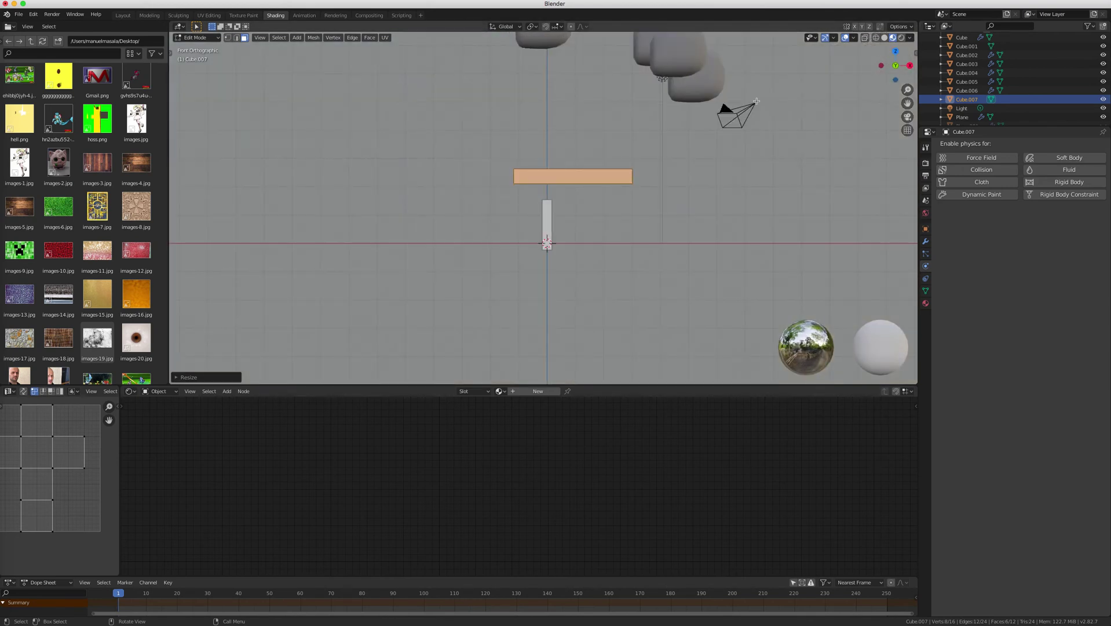
key(g)
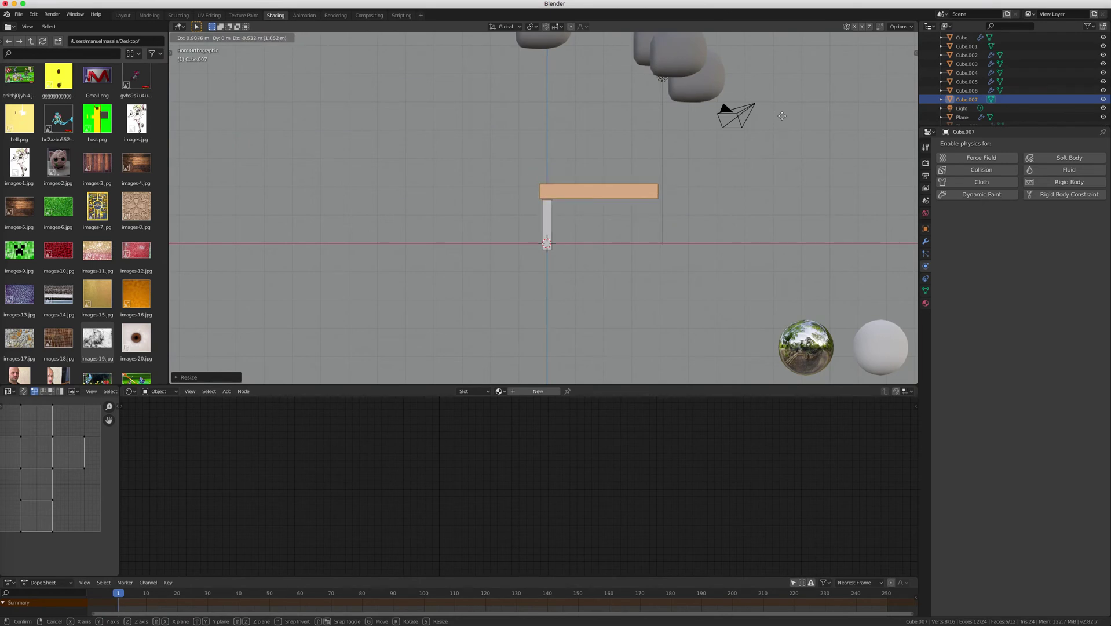
click(782, 116)
scroll(782, 116, down, 10)
right_click(782, 116)
click(627, 111)
scroll(640, 137, down, 8)
middle_drag(640, 140, 805, 77)
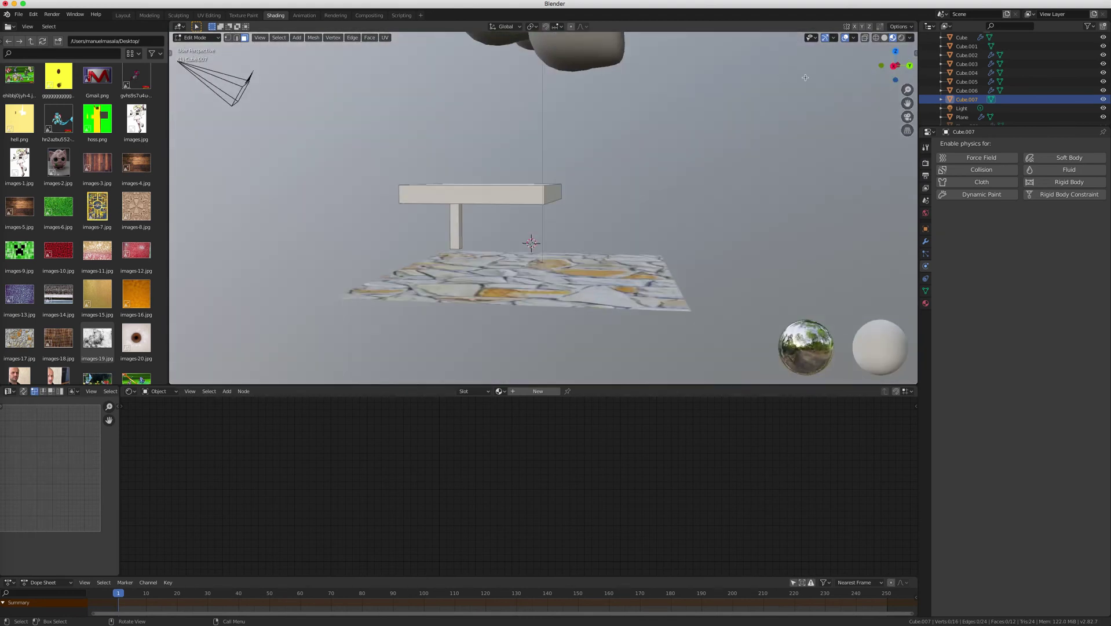
Step: Turn on X-ray, select all faces of the leg and duplicate it about 3.5 m along X under the tabletop's opposite end
click(864, 38)
click(456, 226)
shift+click(457, 231)
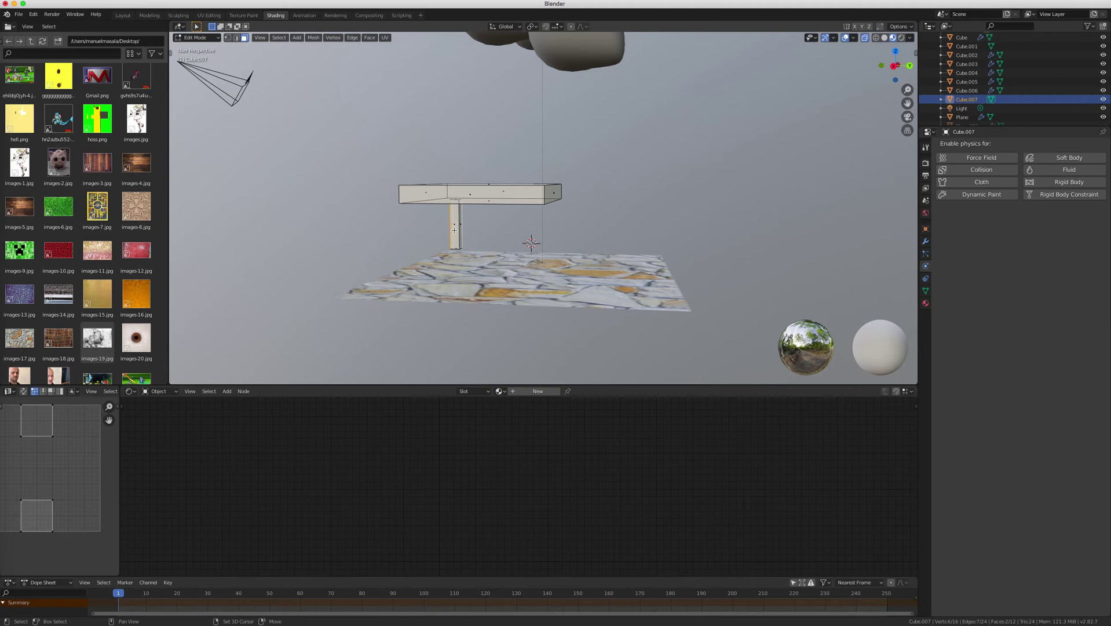
shift+click(457, 235)
shift+click(460, 227)
shift+click(459, 227)
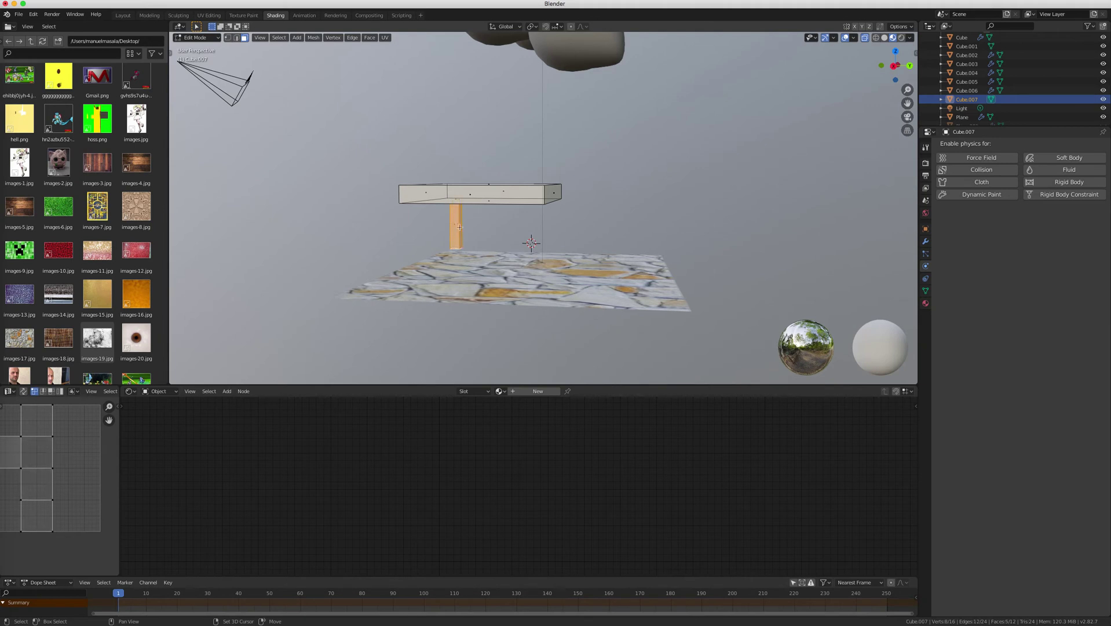
shift+click(457, 201)
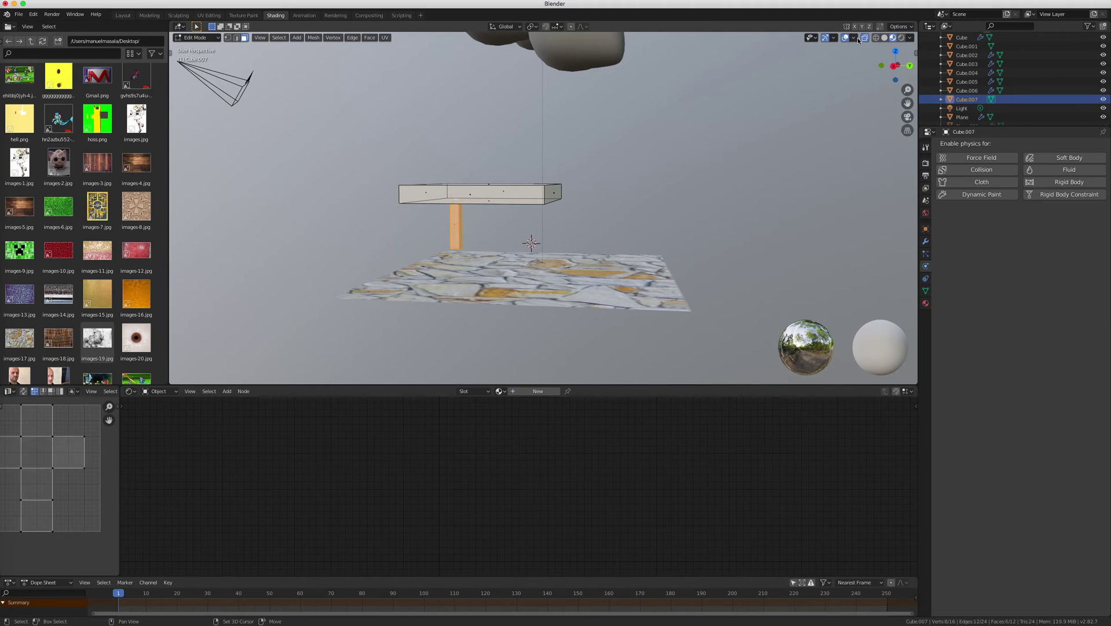
middle_drag(682, 140, 890, 78)
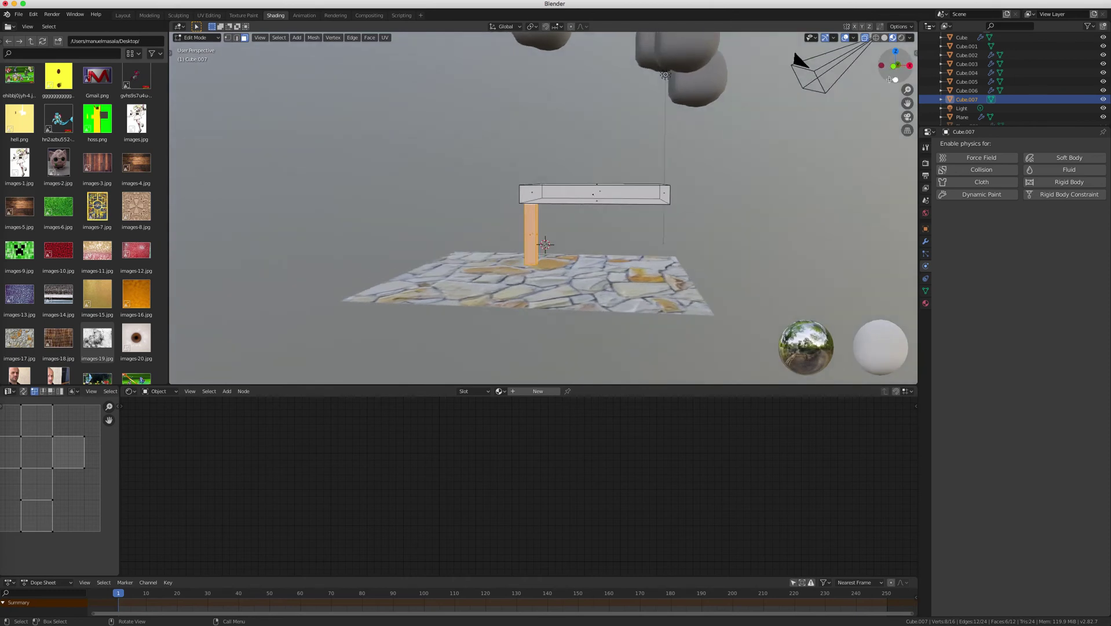
click(893, 66)
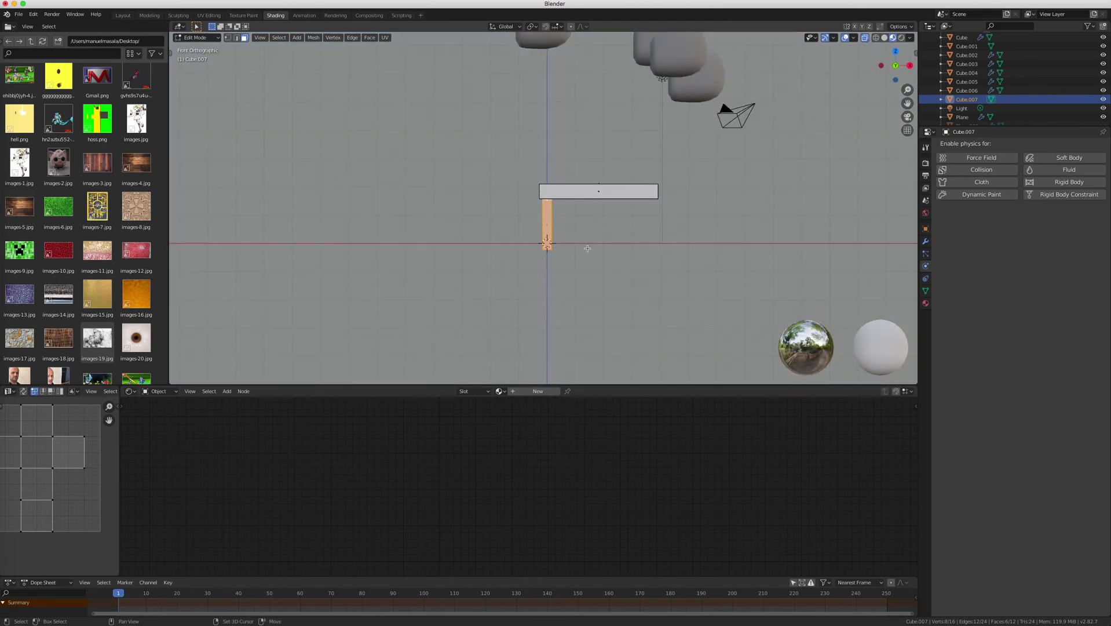
key(shift+d)
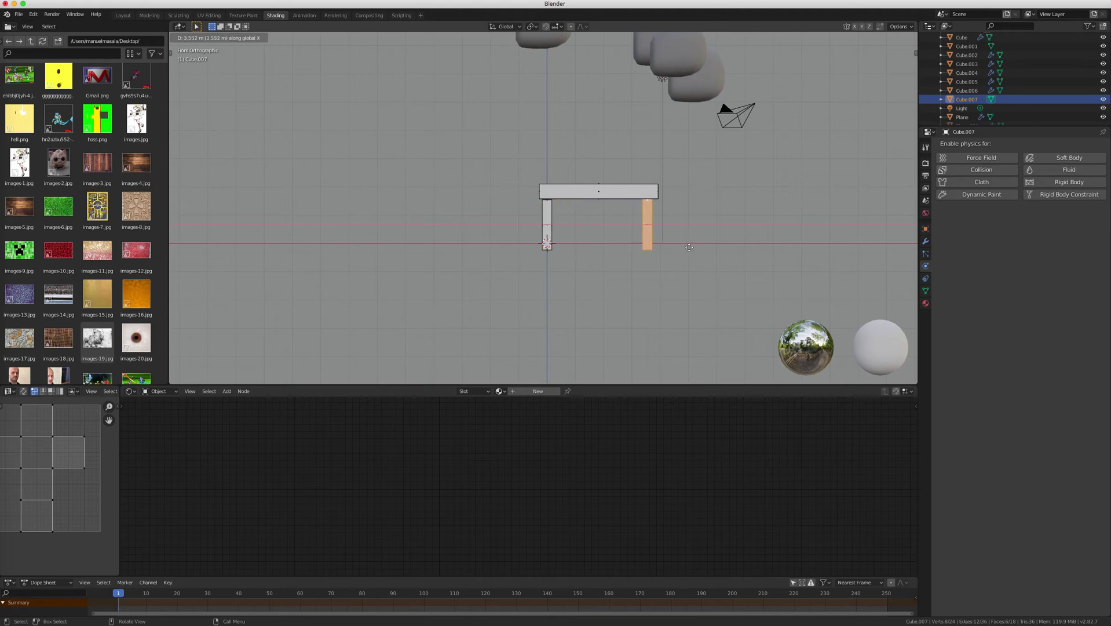
click(691, 247)
mouse_move(691, 248)
middle_down()
mouse_move(614, 232)
mouse_move(689, 248)
middle_up()
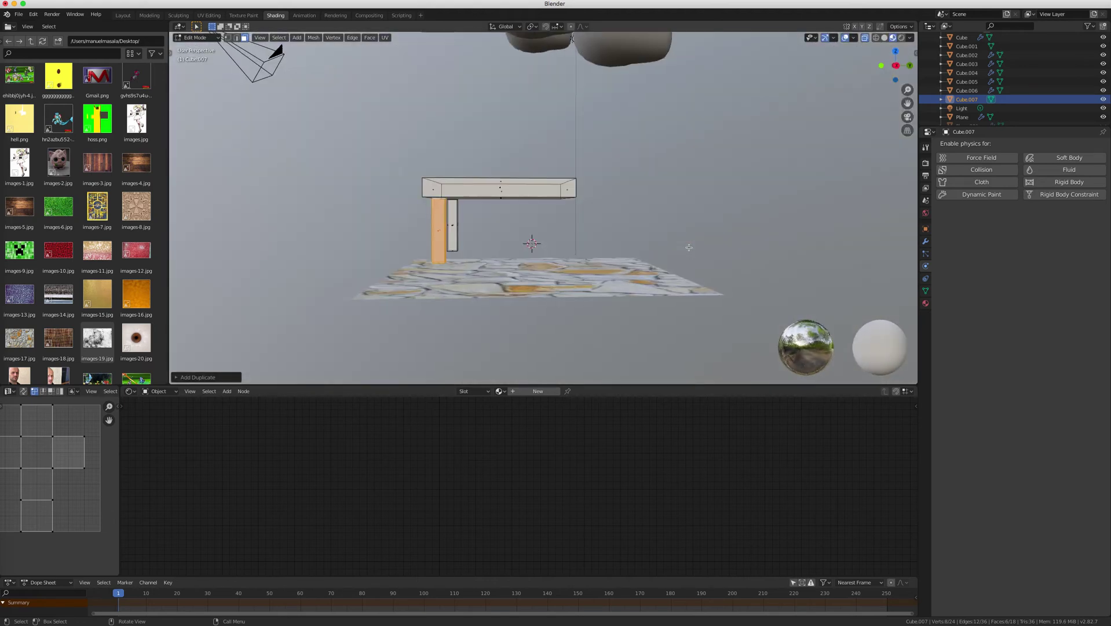
Step: Duplicate the second leg along Y to the next corner of the tabletop
key(shift+d)
key(y)
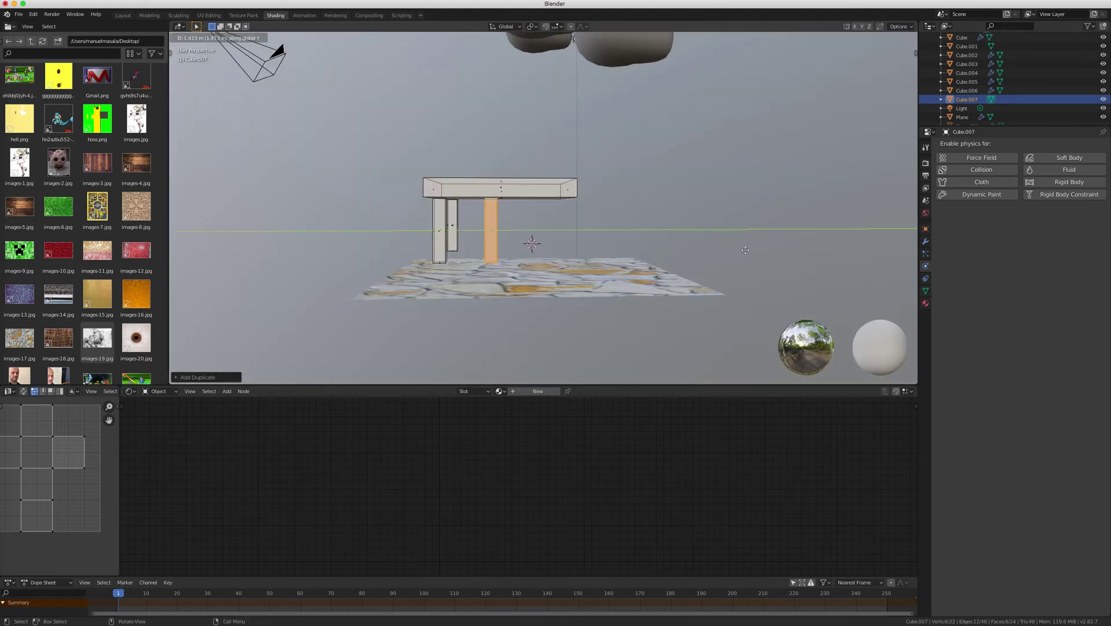
click(810, 252)
mouse_move(810, 252)
middle_down()
mouse_move(753, 249)
mouse_move(809, 253)
middle_up()
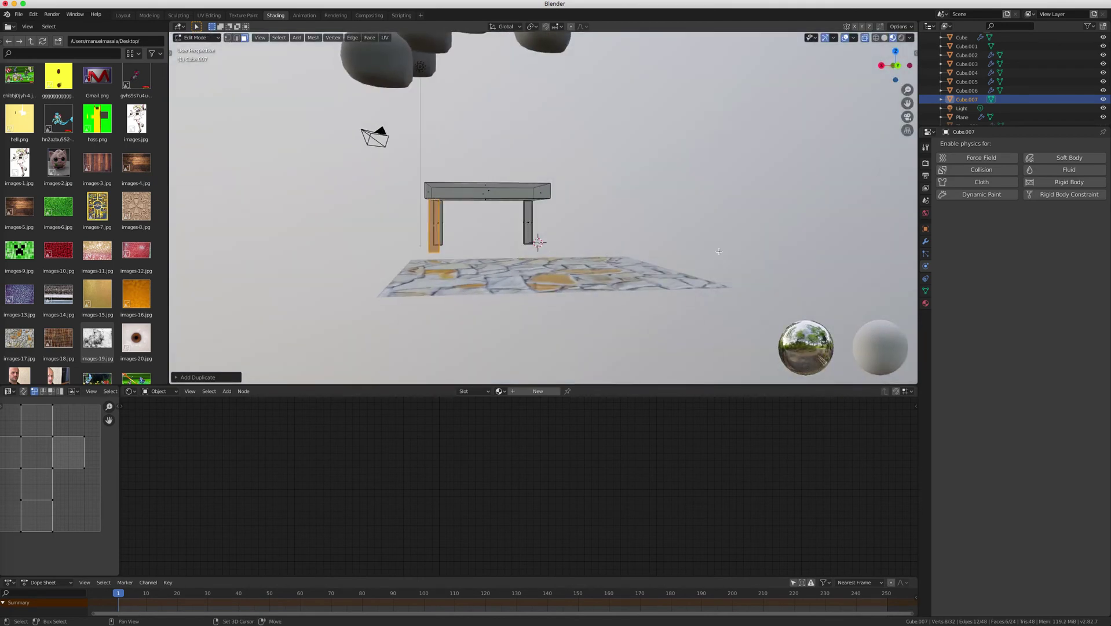
Step: Duplicate the third leg along X to the tabletop's remaining corner, deselect it and return to Object Mode
key(shift+d)
key(x)
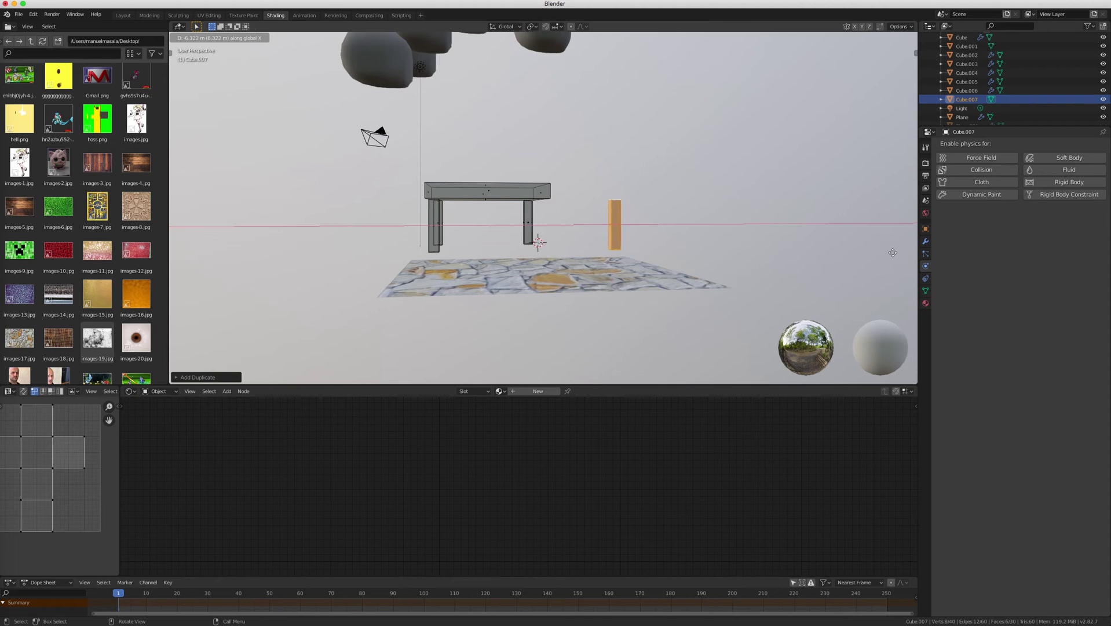
click(808, 251)
middle_drag(808, 250, 291, 69)
click(793, 227)
click(200, 39)
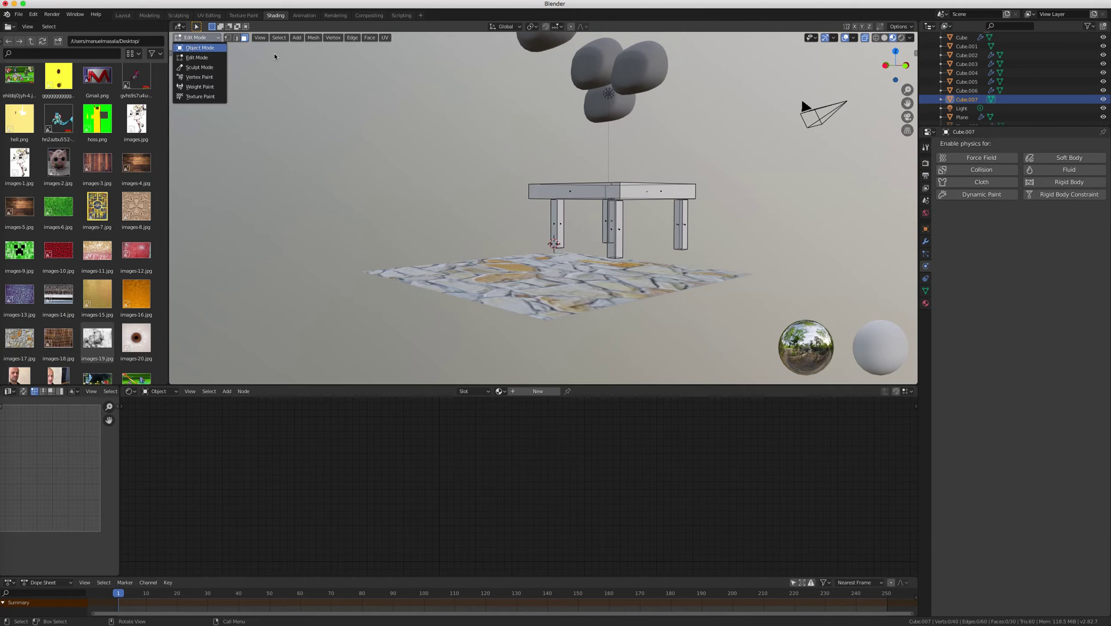
click(199, 47)
Step: Move the whole table down so it stands over the stone-textured ground plane
middle_drag(440, 185, 698, 183)
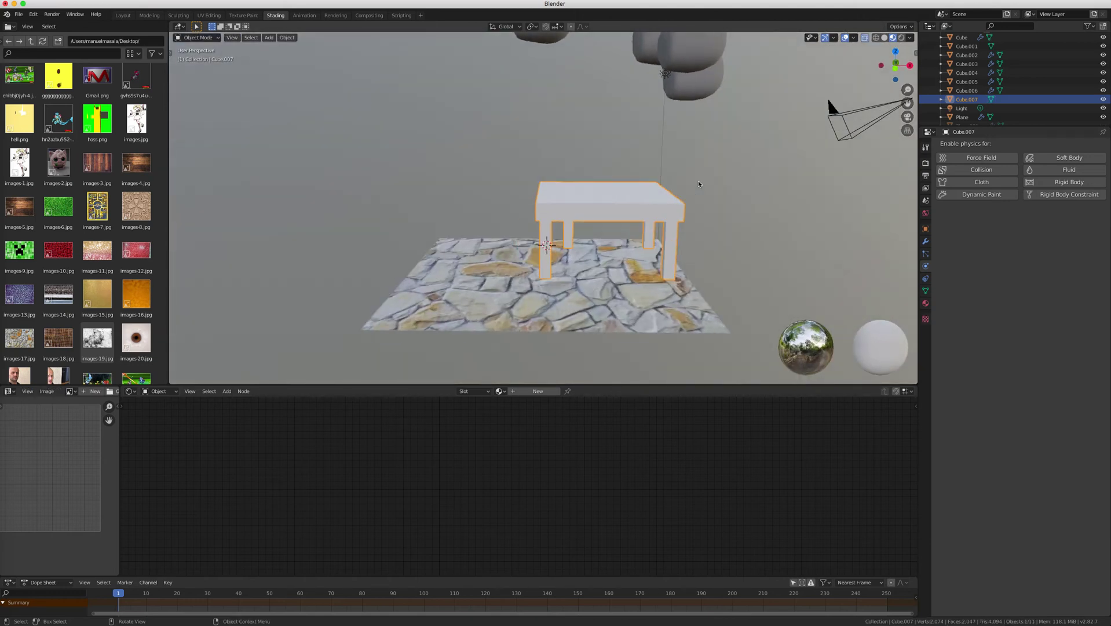
key(g)
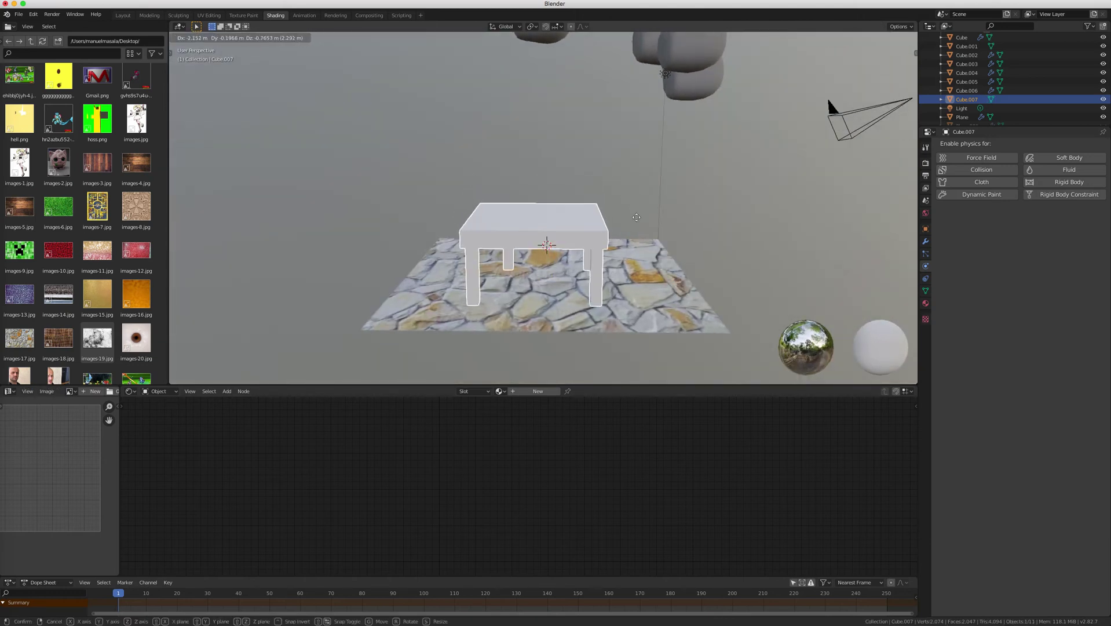
click(643, 216)
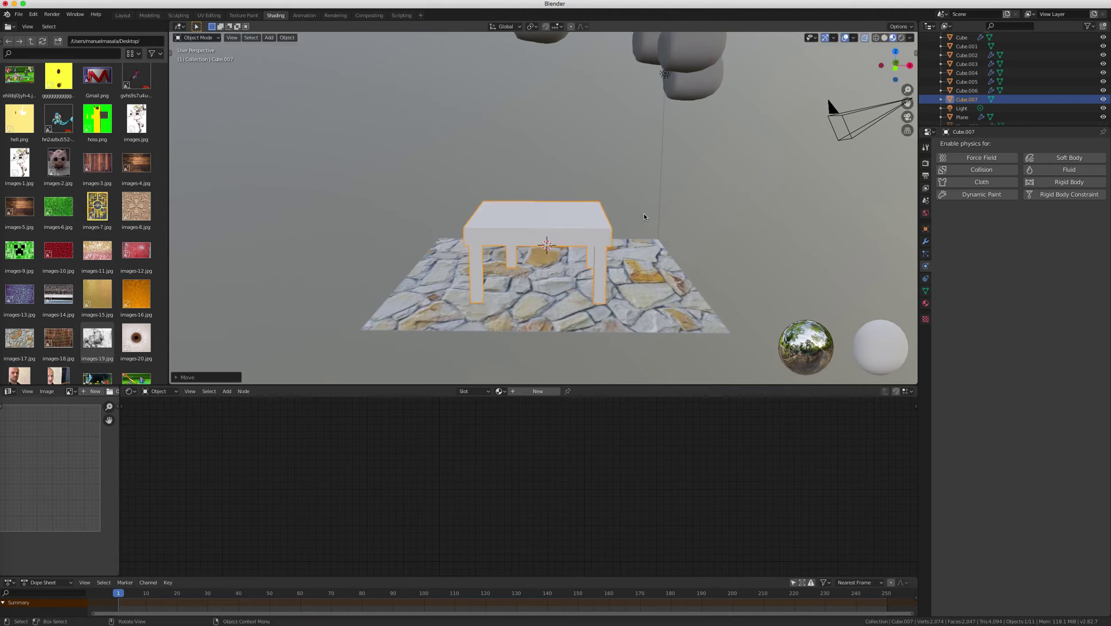
scroll(643, 216, right, 10)
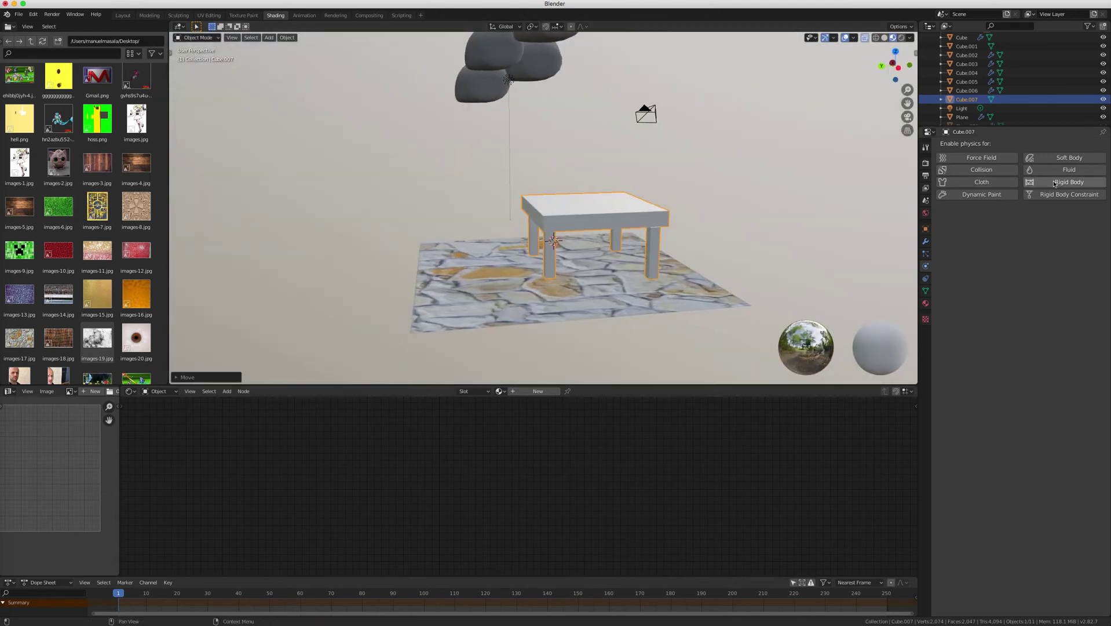
Step: Add an active rigid body to the table and set its collision shape to Mesh
click(1054, 183)
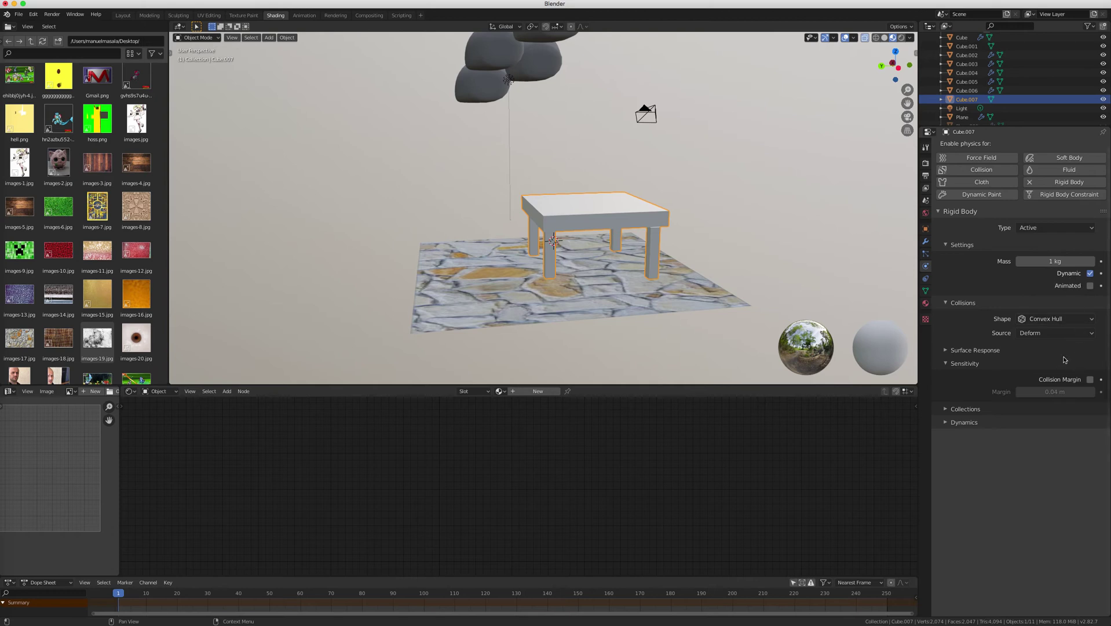
click(1021, 320)
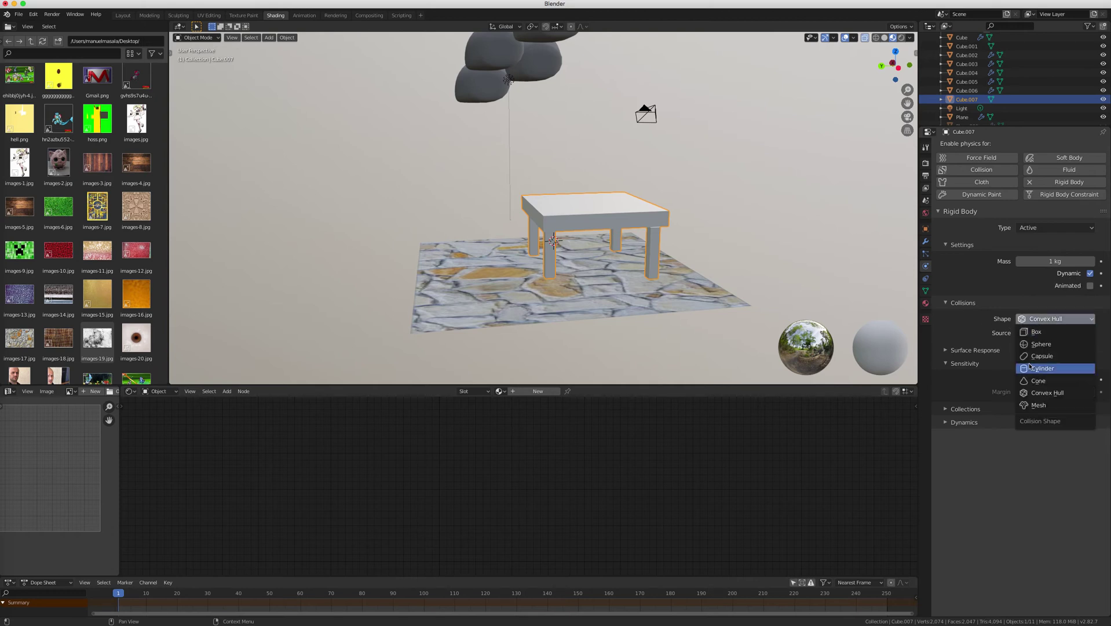
click(1038, 334)
click(1051, 319)
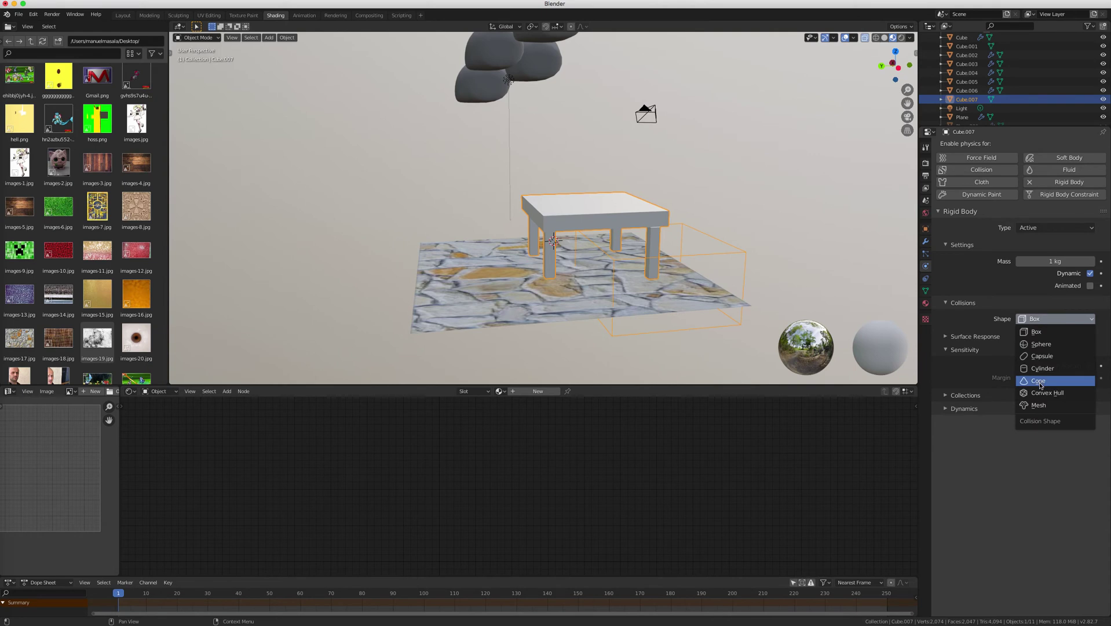
click(1038, 405)
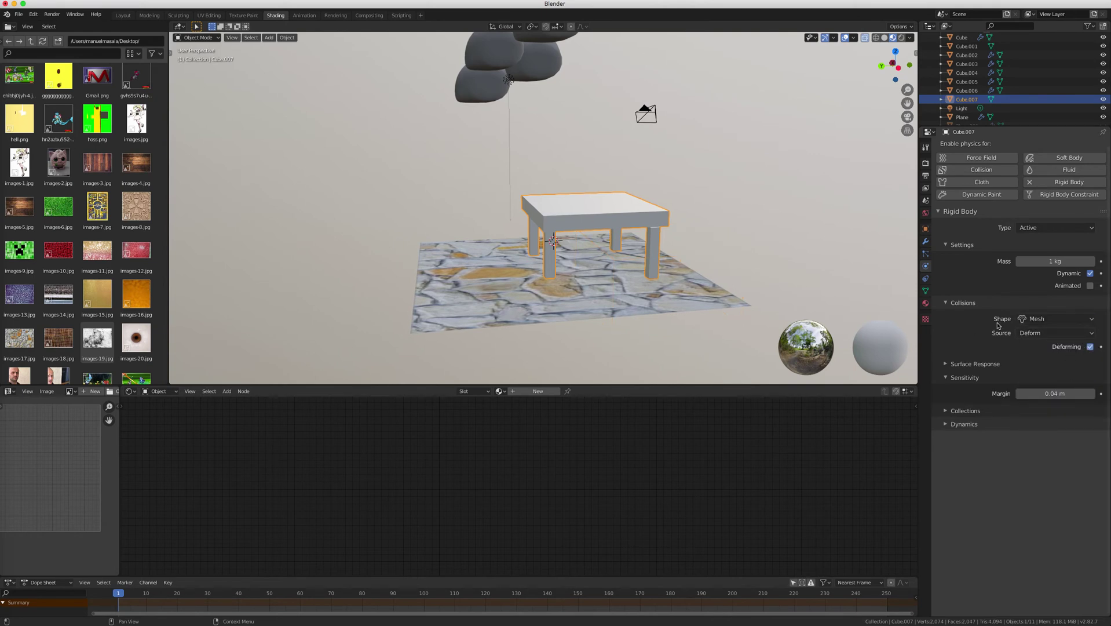
Step: Play the simulation to watch how the falling rocks hit the table, viewing it from several sides, and stop it
scroll(741, 237, right, 10)
key(space)
scroll(721, 229, left, 10)
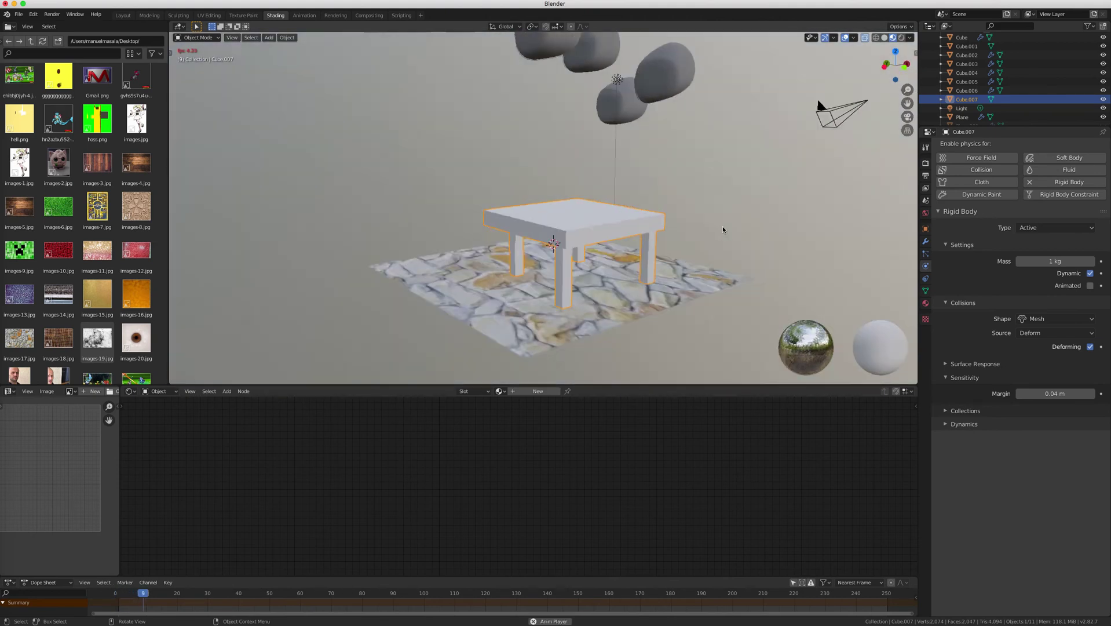
scroll(722, 227, right, 3)
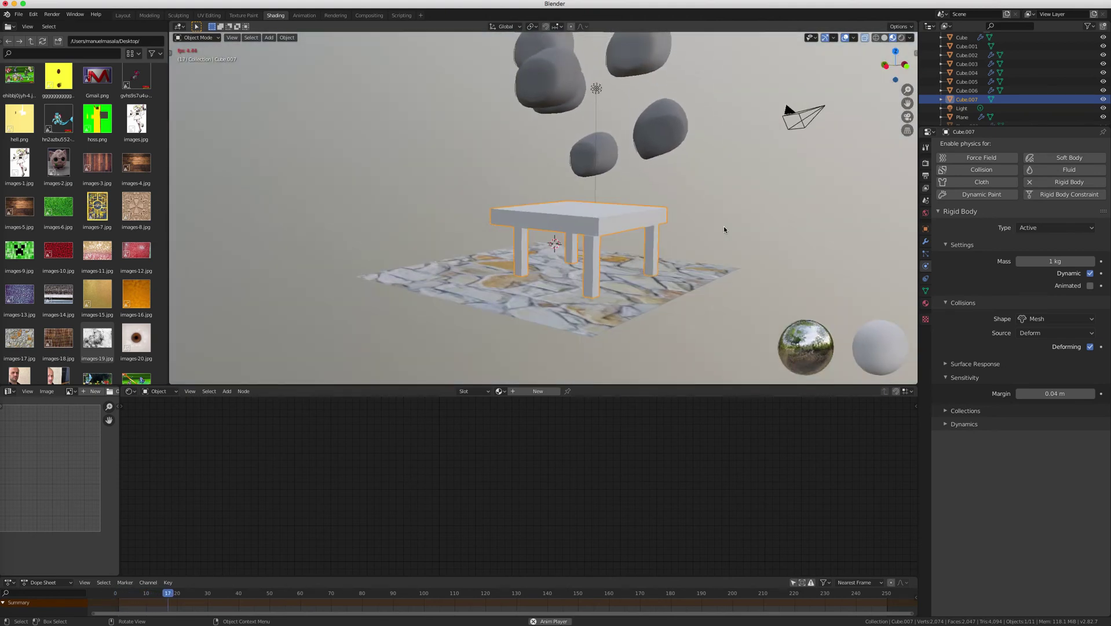
ctrl+scroll(724, 228, down, 5)
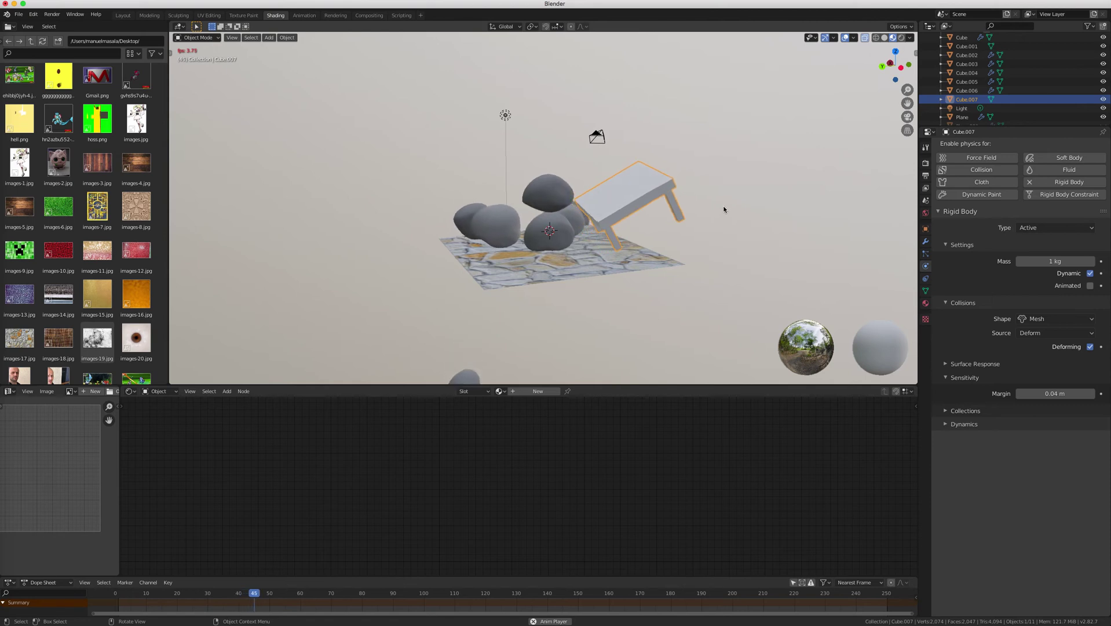
key(space)
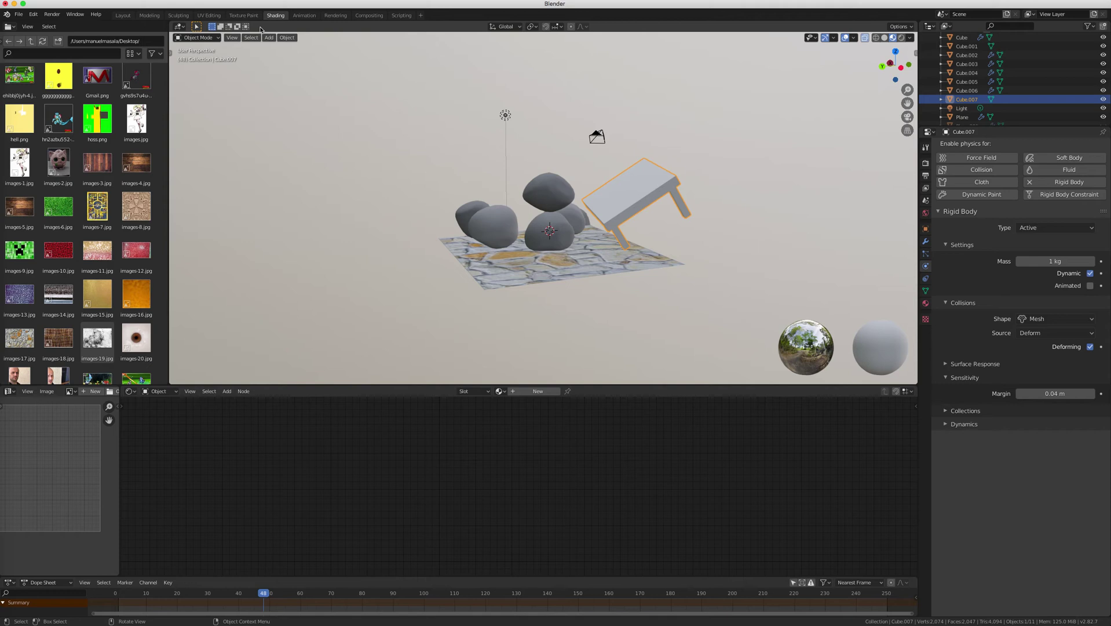
Step: In Edit Mode, select the table's entire mesh and subdivide it four times
click(213, 39)
click(200, 57)
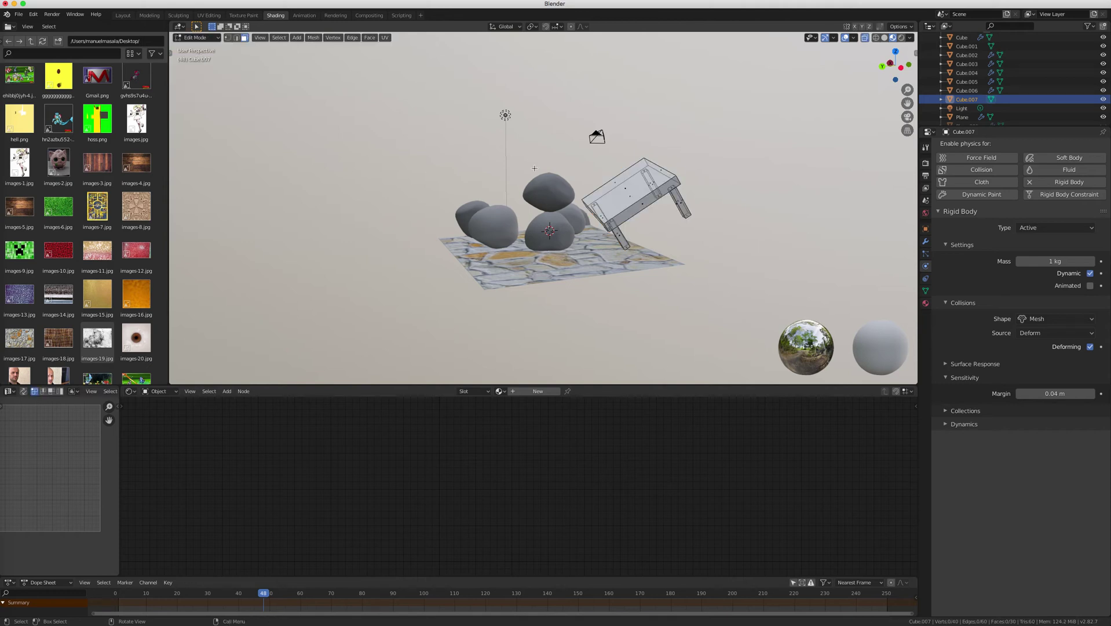
key(a)
right_click(776, 110)
click(776, 110)
right_click(776, 111)
click(776, 110)
right_click(776, 110)
click(776, 110)
right_click(776, 110)
click(775, 109)
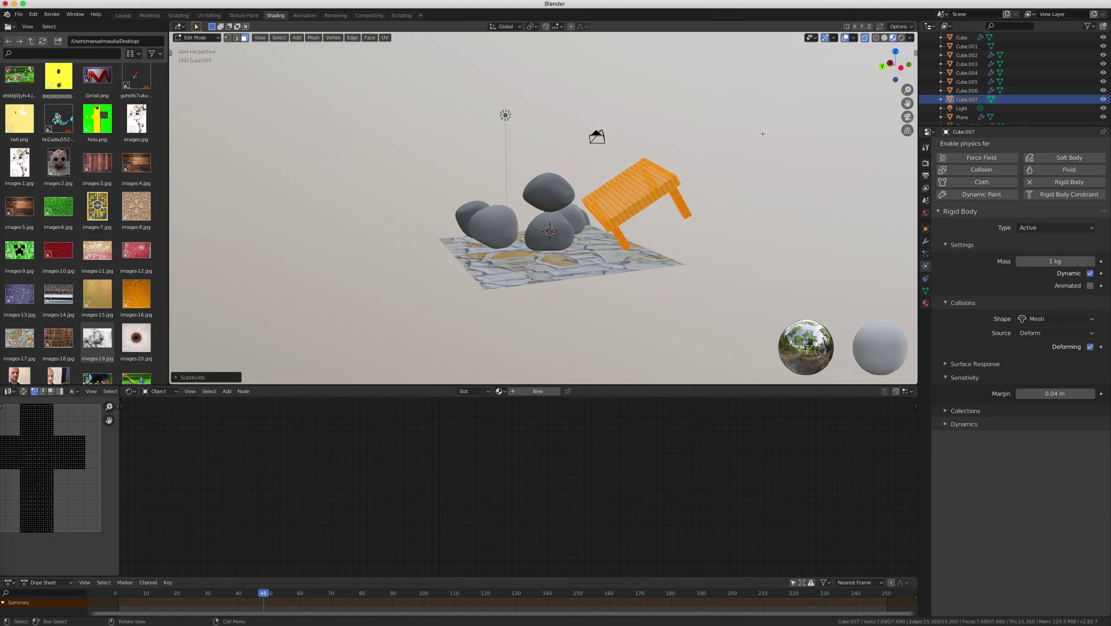
Step: Try a fifth subdivision of the table mesh and undo it
right_click(762, 126)
click(763, 125)
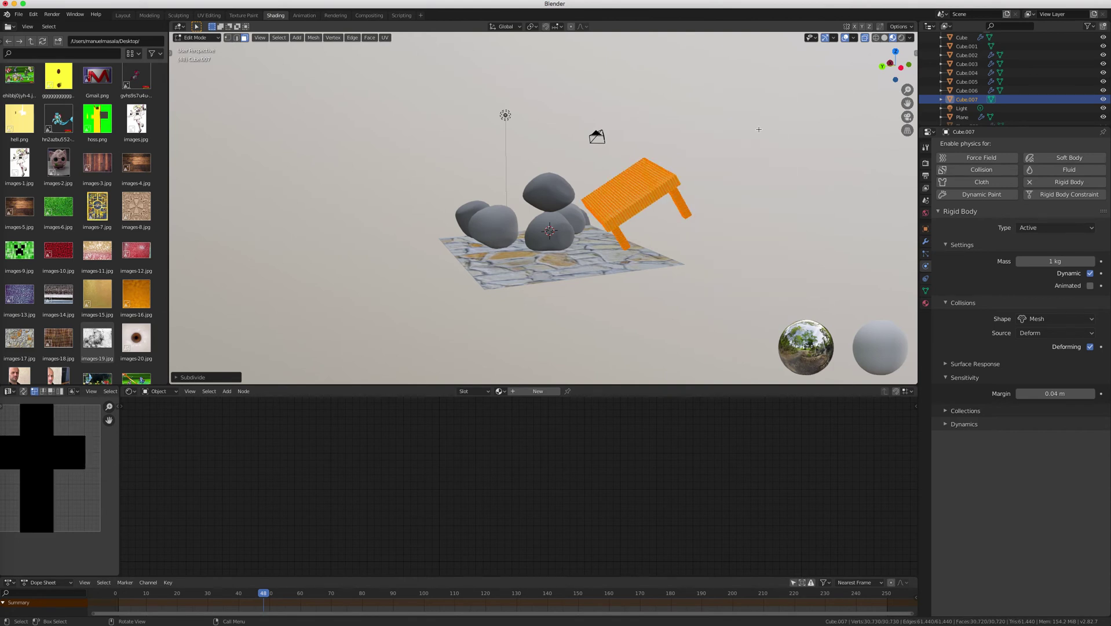
key(super+z)
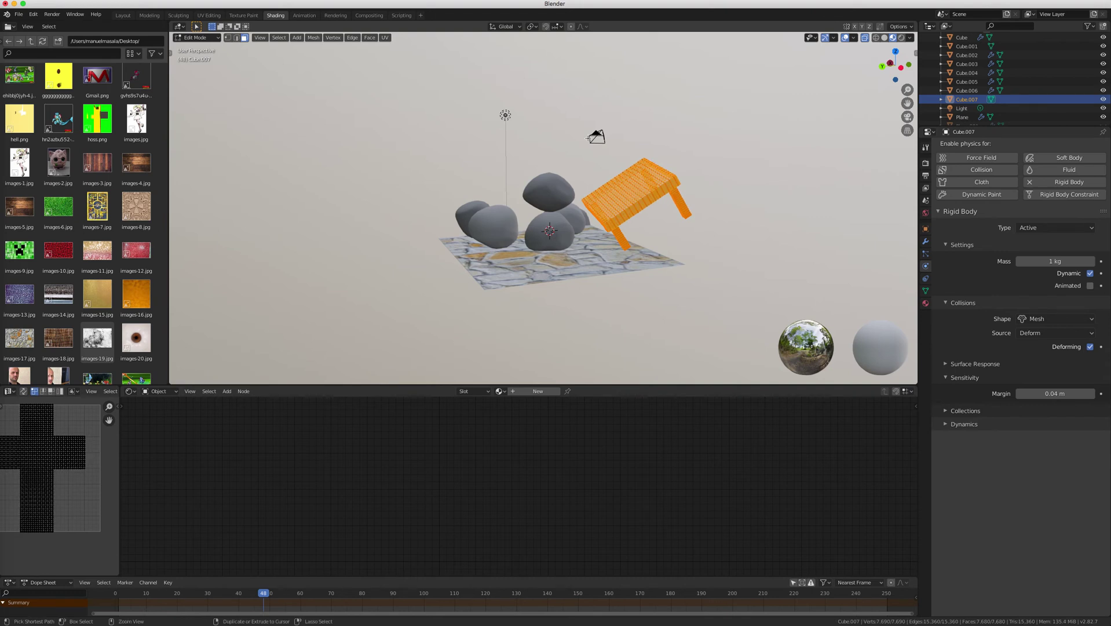
Step: Deselect the table's mesh and return to Object Mode
key(alt+a)
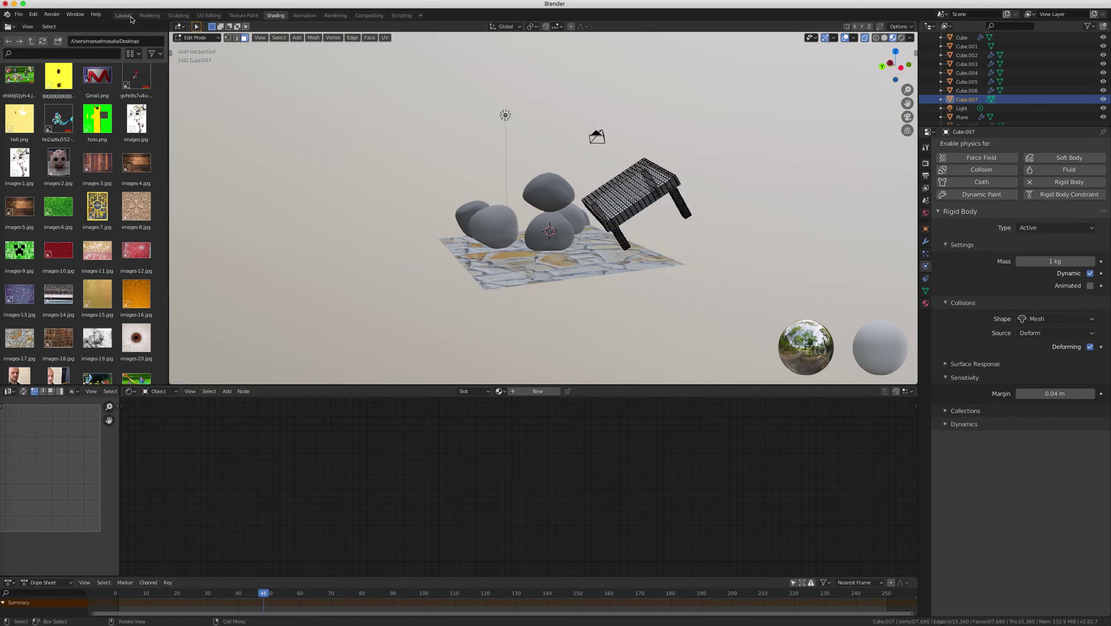
click(197, 37)
click(196, 47)
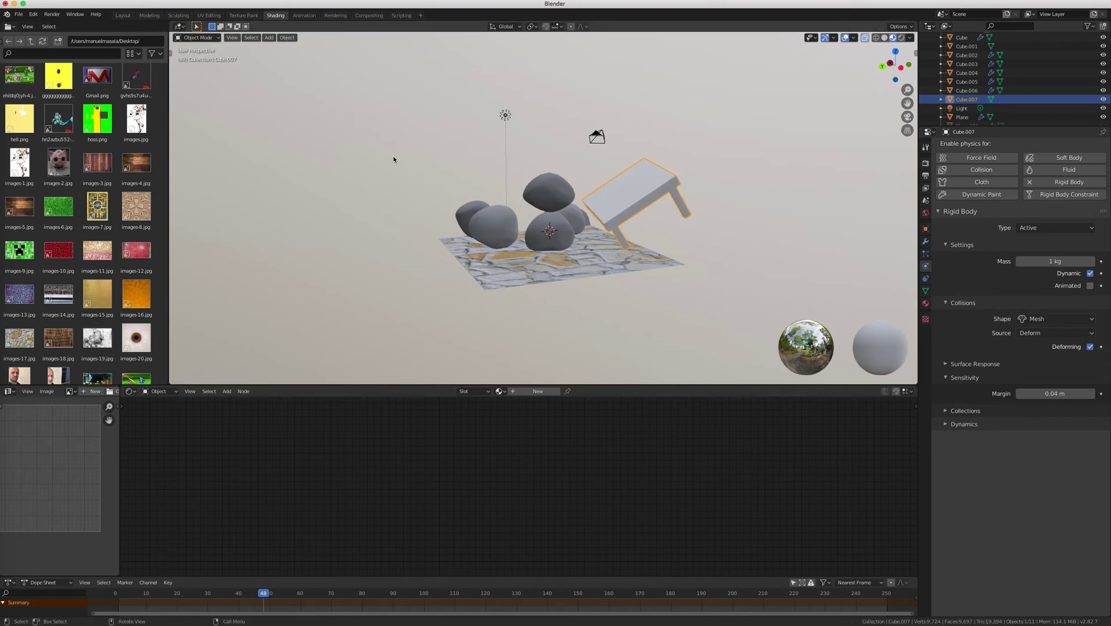
Step: Rewind the timeline to the start and replay the simulation with the subdivided table, stopping it after the rocks land
drag(250, 596, 121, 596)
key(space)
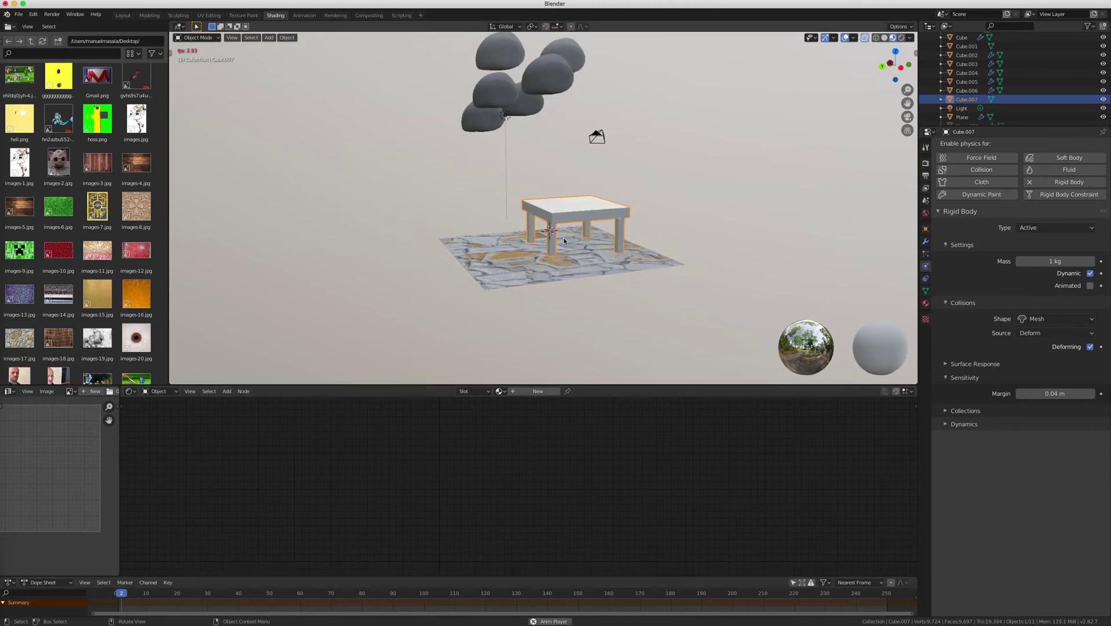
scroll(665, 225, left, 5)
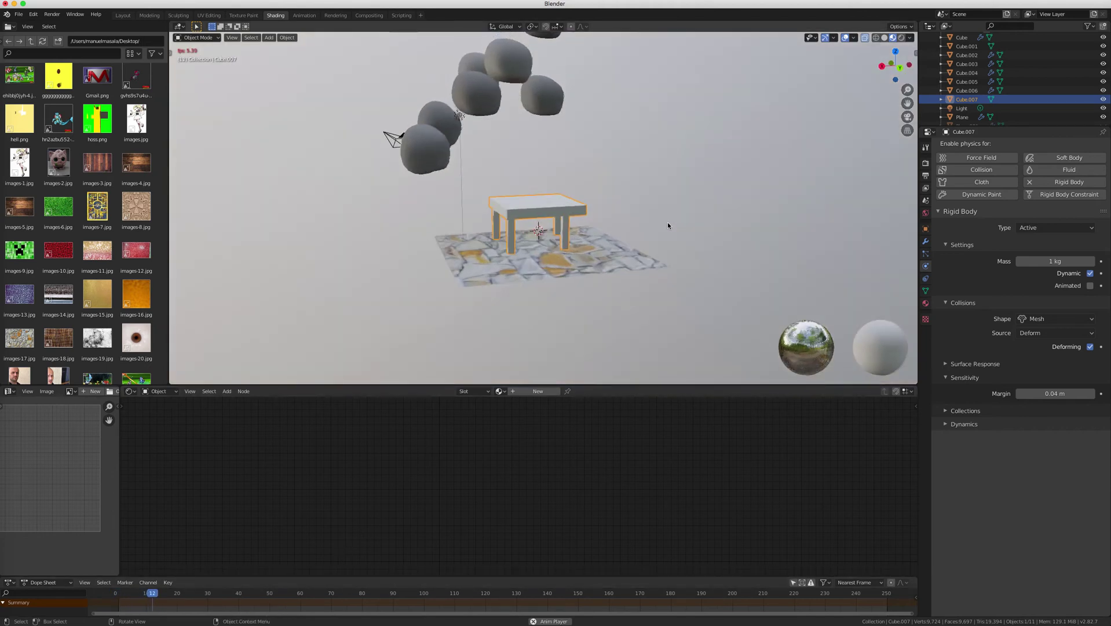
scroll(667, 225, right, 5)
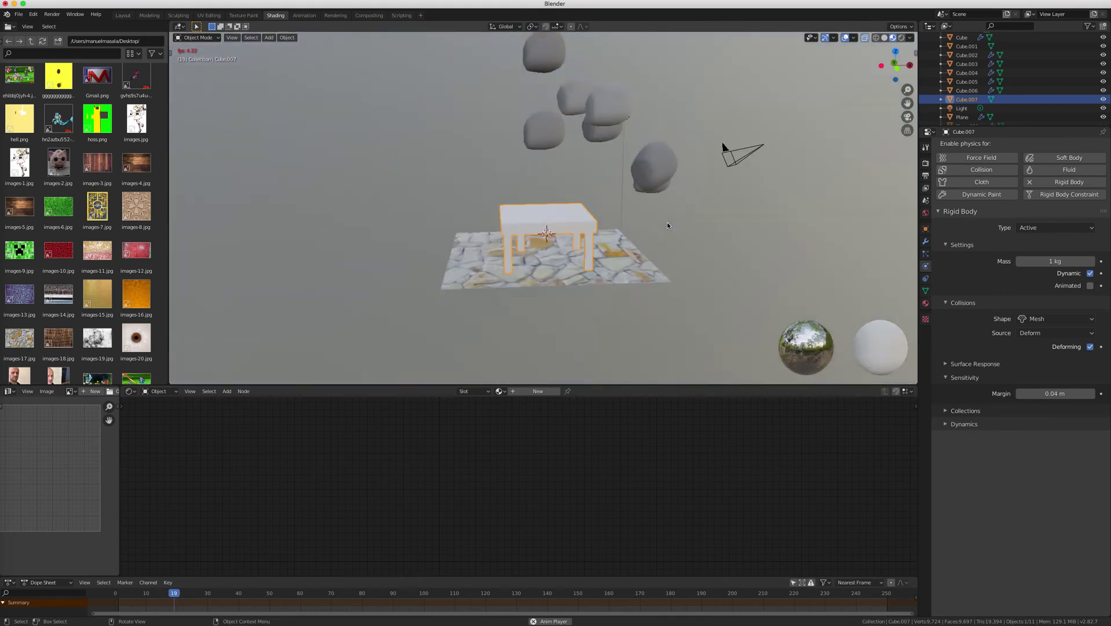
scroll(667, 225, down, 5)
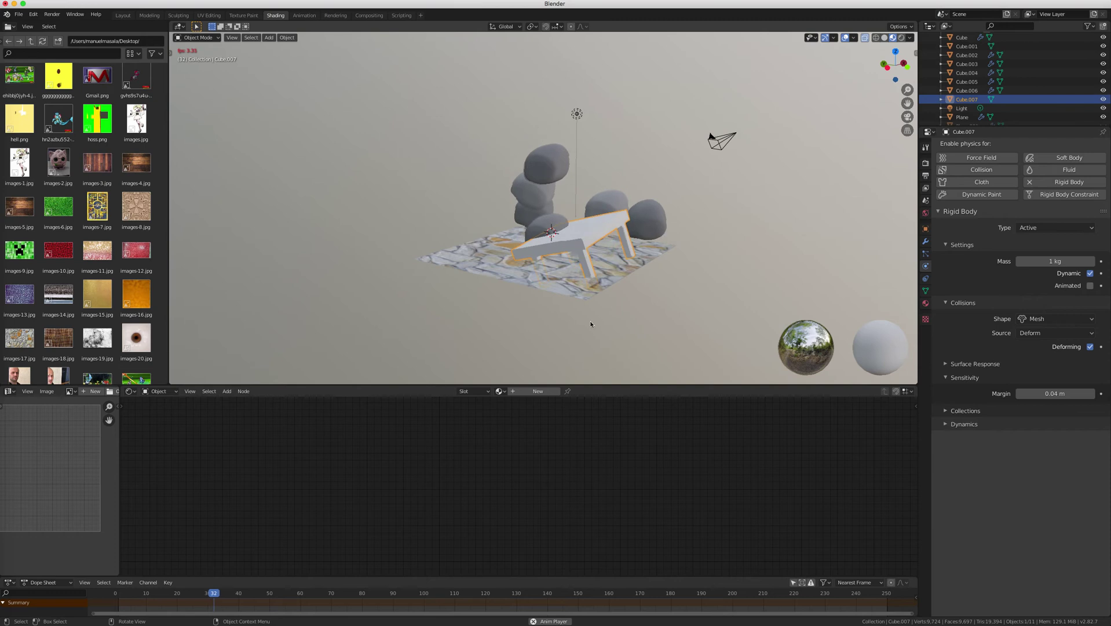
key(space)
Step: Step the timeline back frame by frame to frame 1
key(Left)
key(Left)
key(Left)
key(Left)
key(Left)
key(Left)
key(Left)
key(Left)
key(Left)
key(Left)
key(Left)
key(Left)
key(Left)
key(Left)
key(Left)
key(Left)
key(Left)
key(Left)
key(Left)
key(Left)
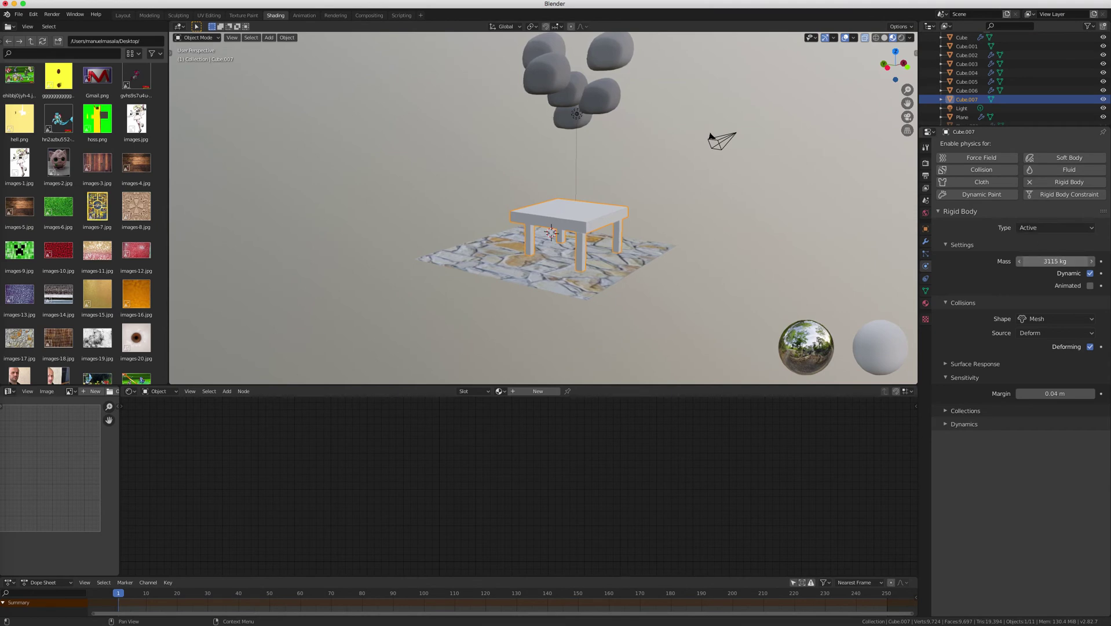
Step: Set the table's rigid body mass to 7364 kg and its collision margin to 0 m, and check its Dynamics settings
drag(1055, 261, 1059, 260)
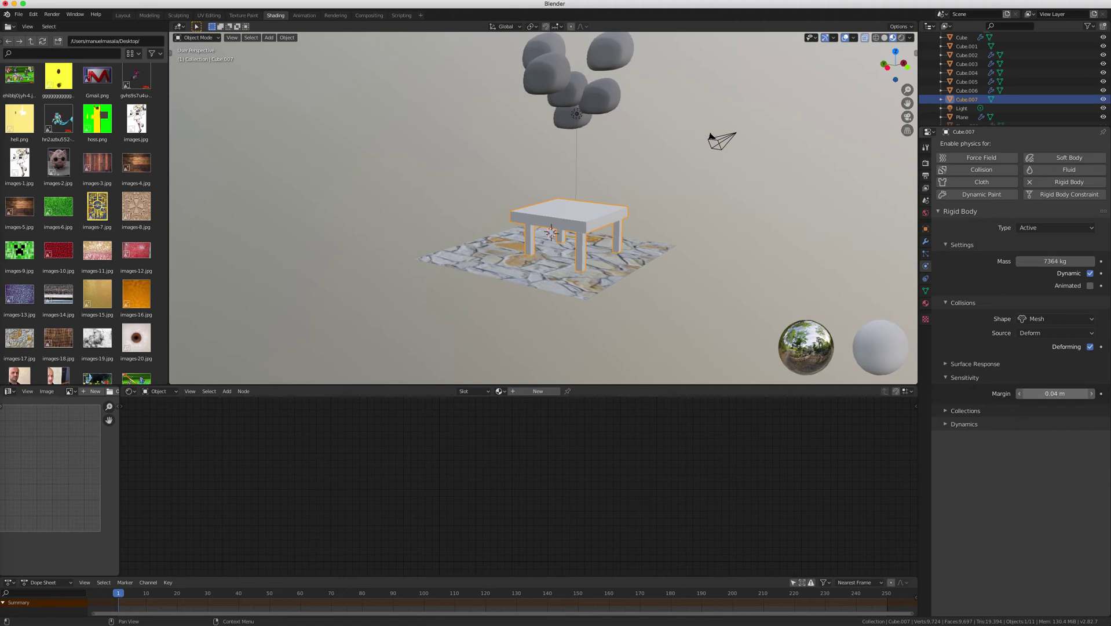
click(965, 411)
click(965, 411)
click(964, 424)
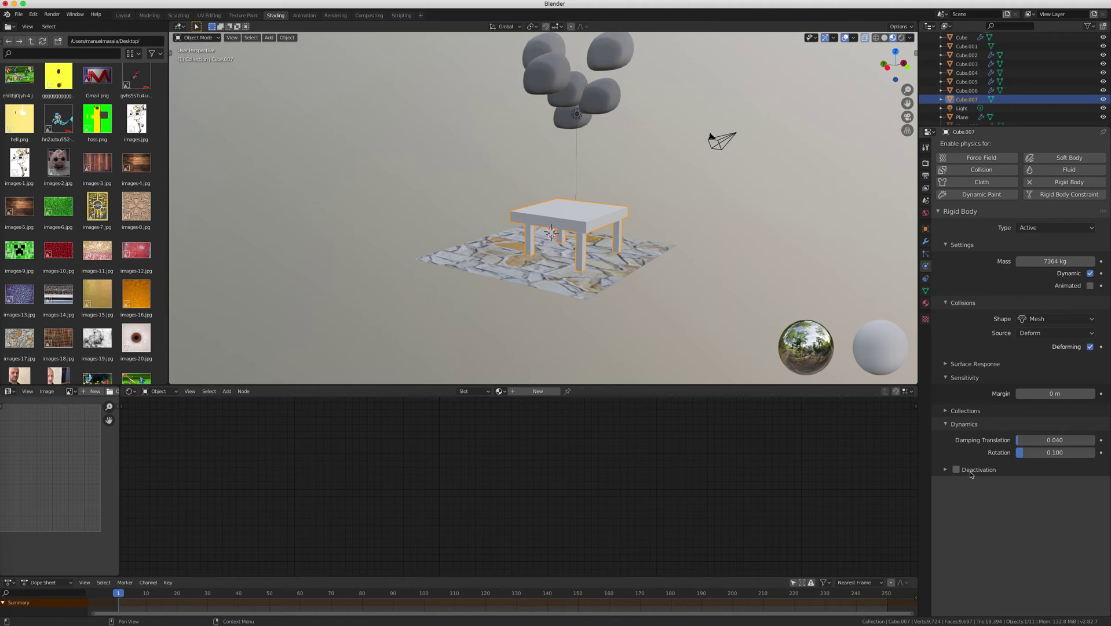
click(955, 428)
Step: Try moving the table off to one side of the stone ground and undo the move
right_click(661, 258)
key(g)
click(556, 233)
scroll(733, 210, right, 10)
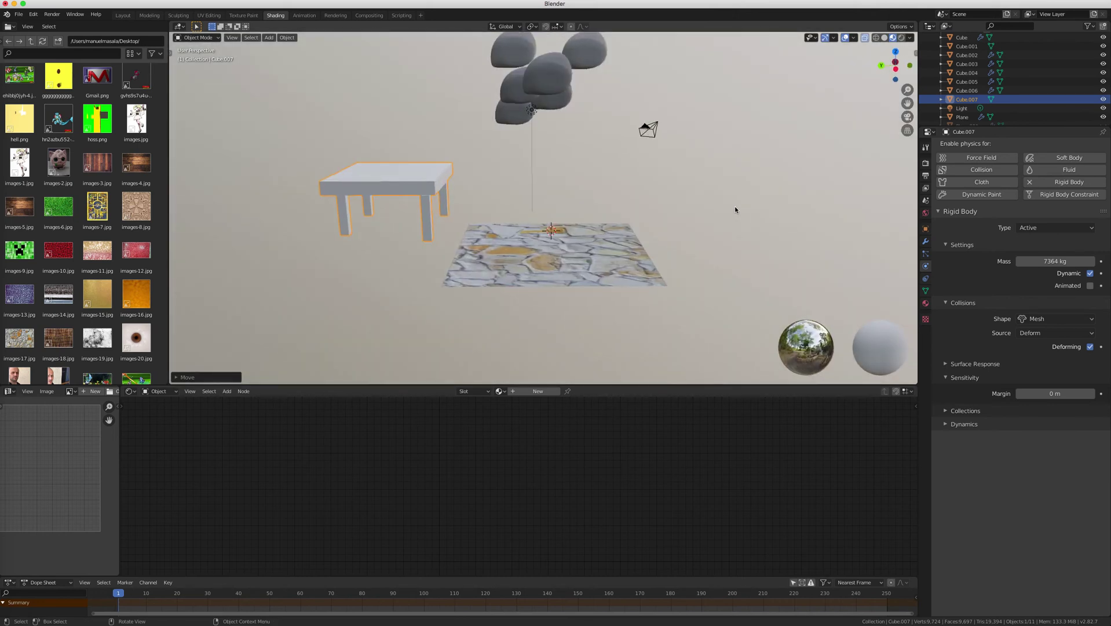
key(ctrl+z)
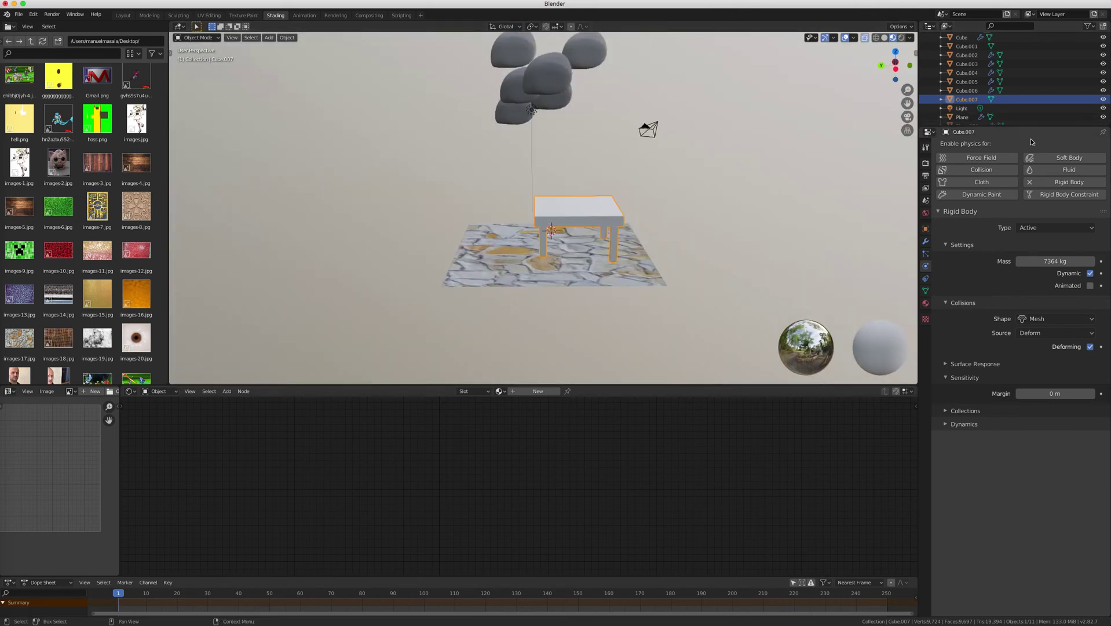
Step: Bring back the wood-textured cloth plane and move the table about 0.75 m along Y to centre it over the cloth
key(ctrl+shift+z)
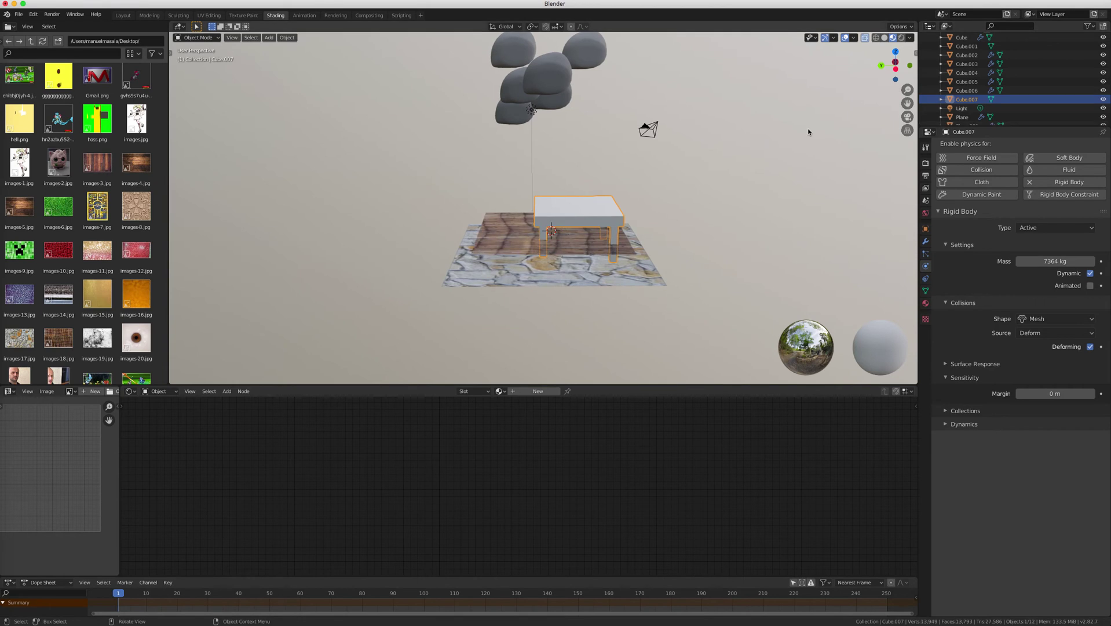
click(543, 242)
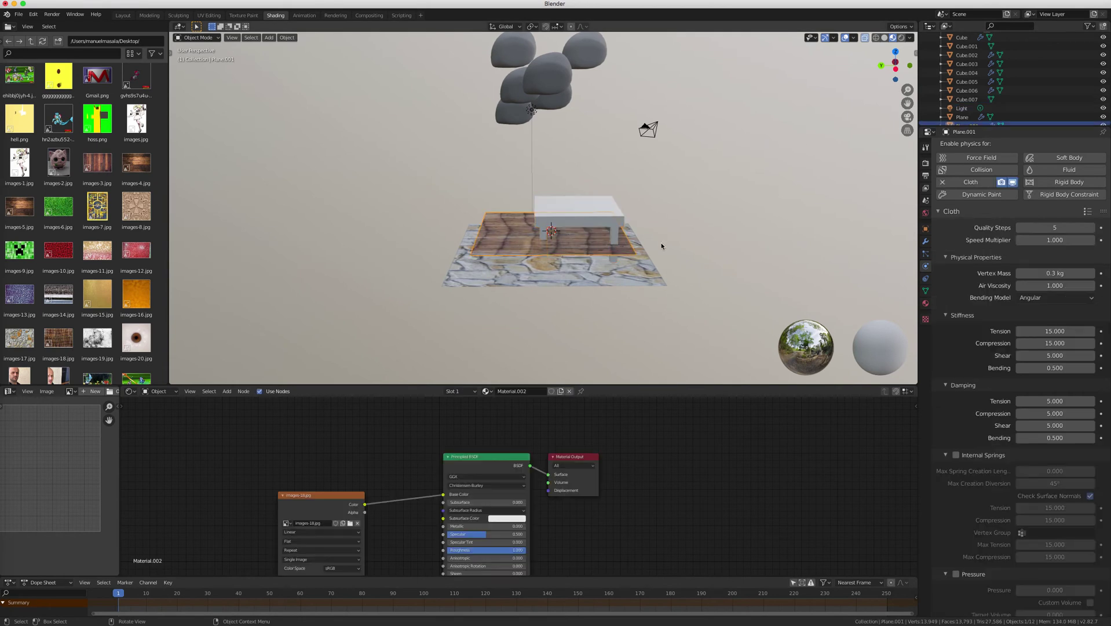
click(591, 215)
key(g)
key(y)
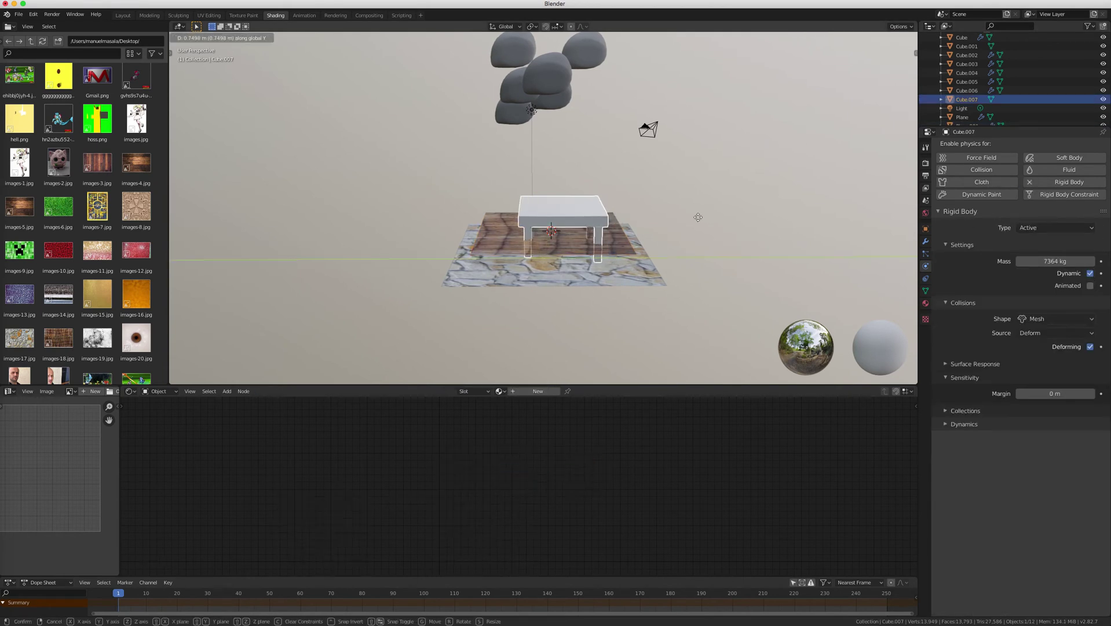
click(698, 217)
middle_drag(676, 196, 551, 167)
ctrl+scroll(718, 168, down, 2)
shift+click(581, 162)
shift+click(572, 139)
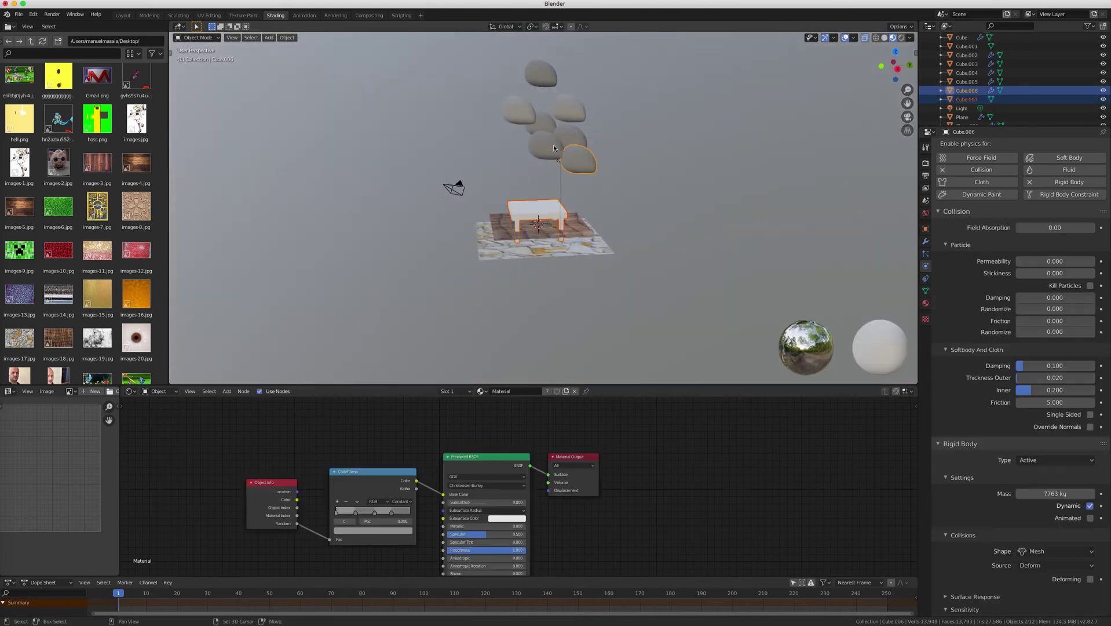
shift+click(547, 142)
shift+click(553, 124)
shift+click(560, 112)
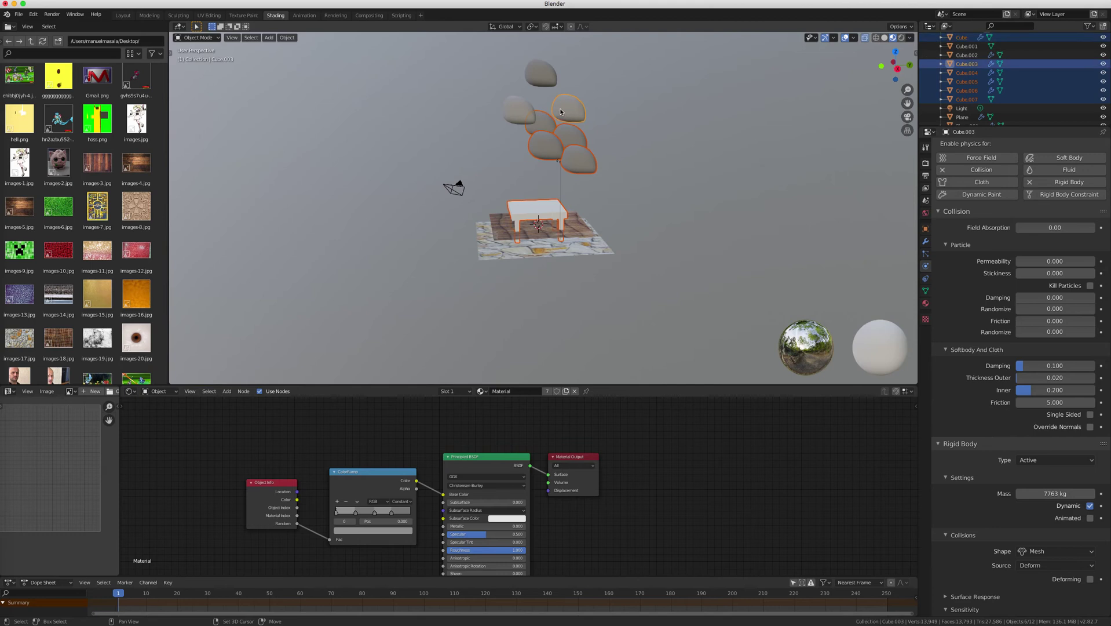
shift+click(524, 113)
shift+click(541, 74)
middle_drag(633, 115, 713, 137)
key(g)
key(y)
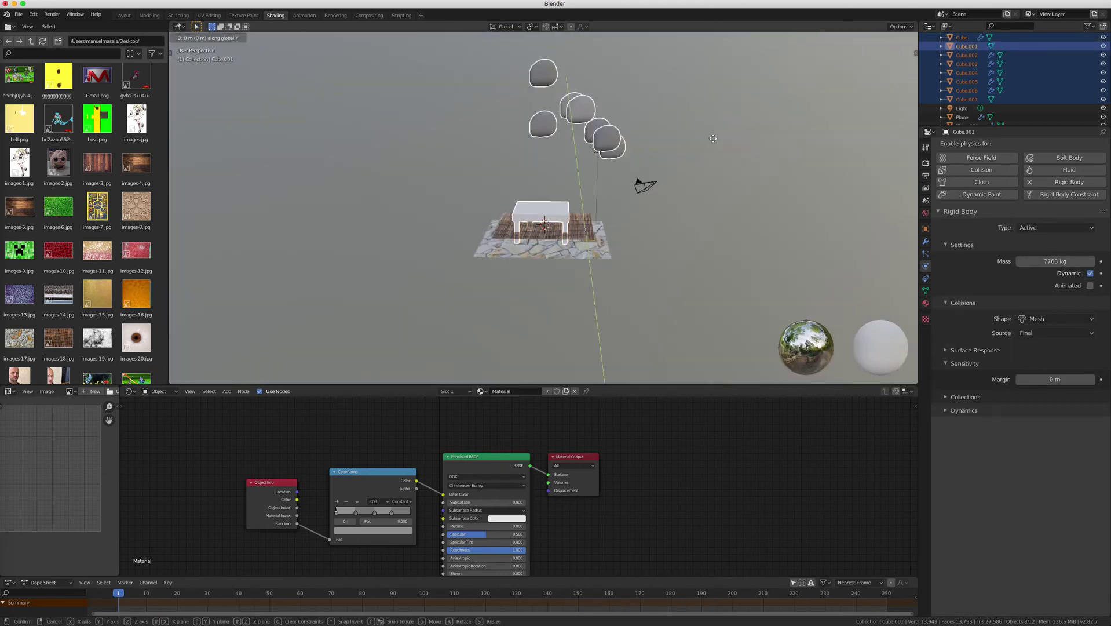
key(Escape)
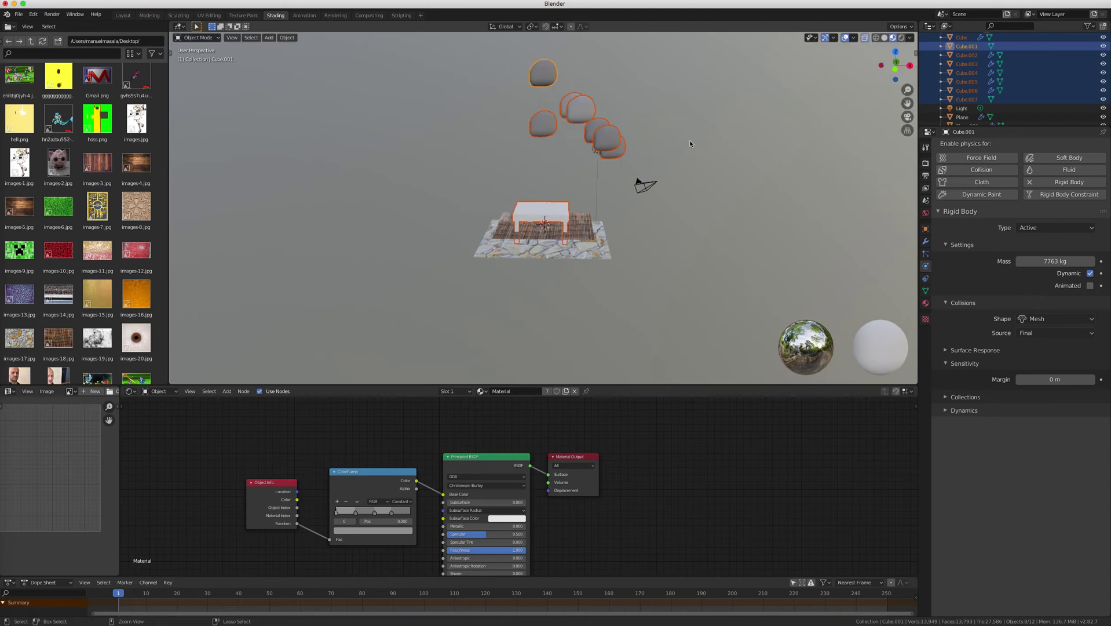
Step: Select only the seven grey rocks, without the table, and move them about -1.9 m along X to bring them over the table
click(616, 152)
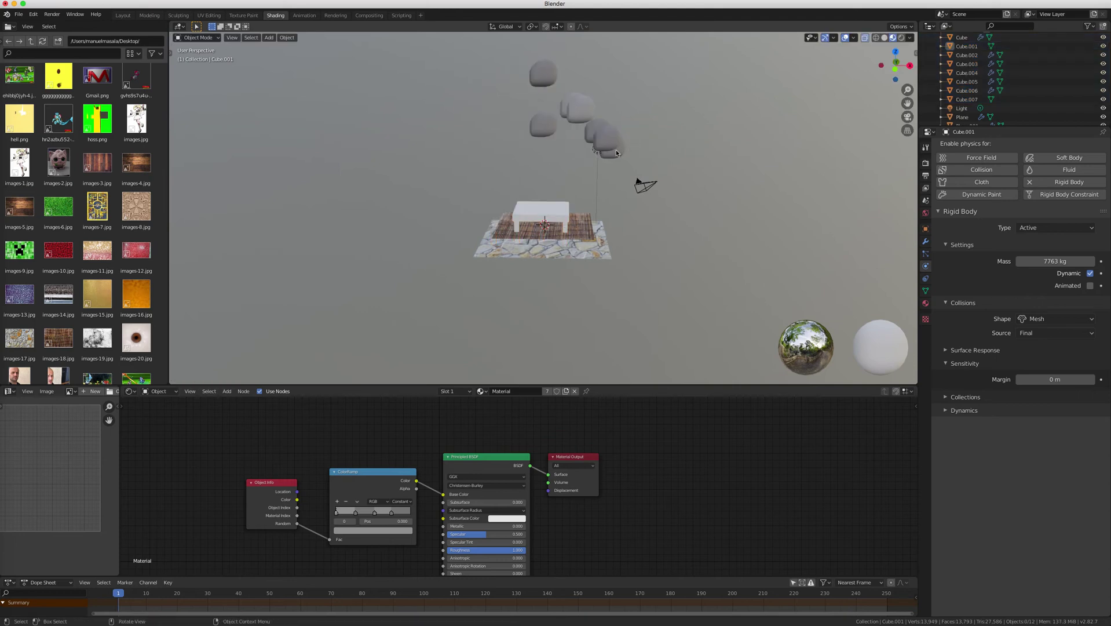
shift+click(609, 149)
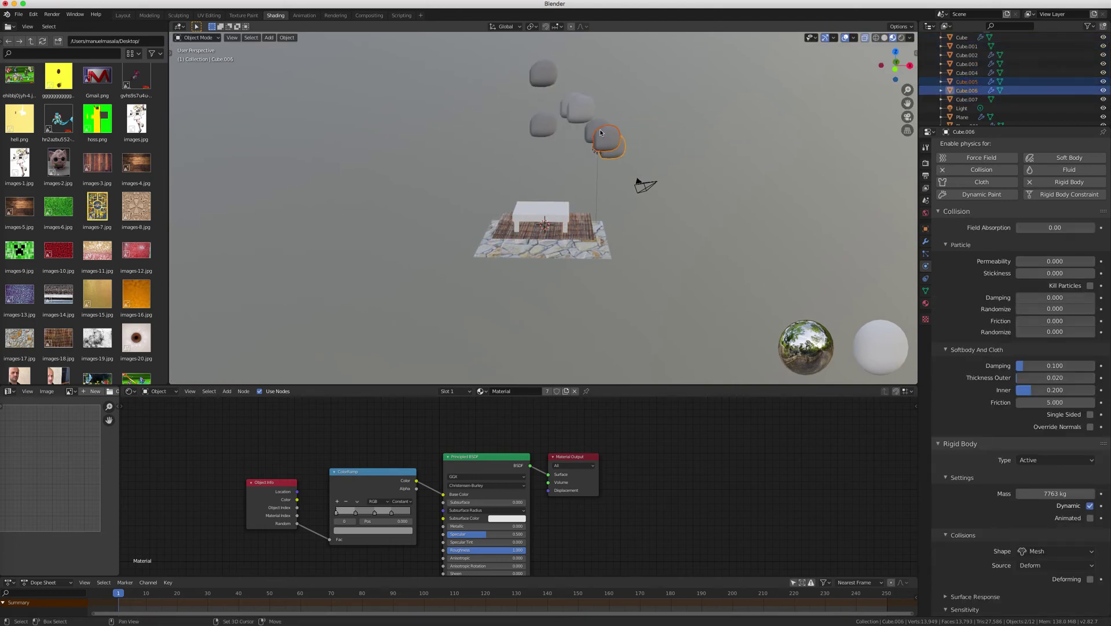
shift+click(589, 129)
shift+click(578, 104)
shift+click(570, 110)
shift+click(544, 121)
shift+click(548, 86)
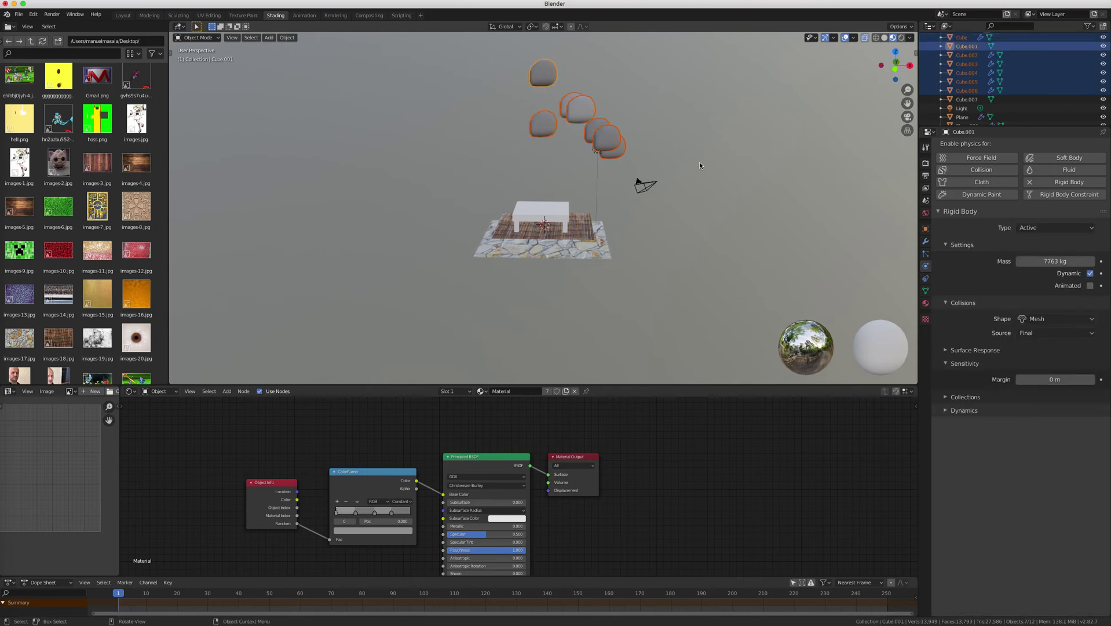
key(g)
key(x)
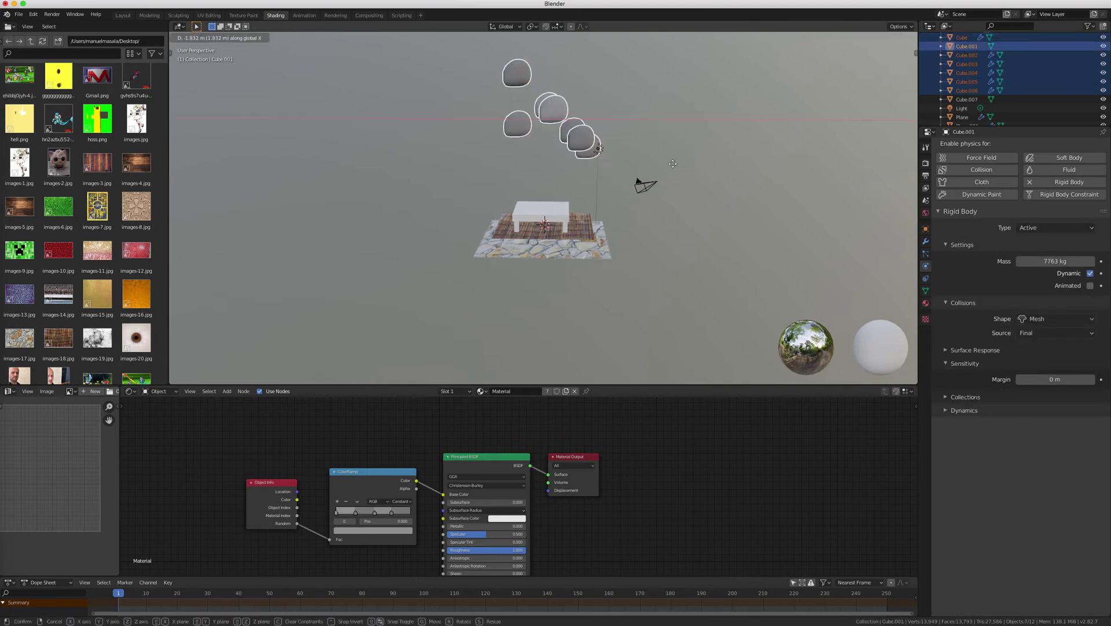
click(674, 162)
Step: Raise the wood-textured cloth plane about 2.15 m along Z so it hovers just above the tabletop, and deselect it
scroll(674, 162, left, 5)
scroll(681, 167, left, 5)
click(590, 223)
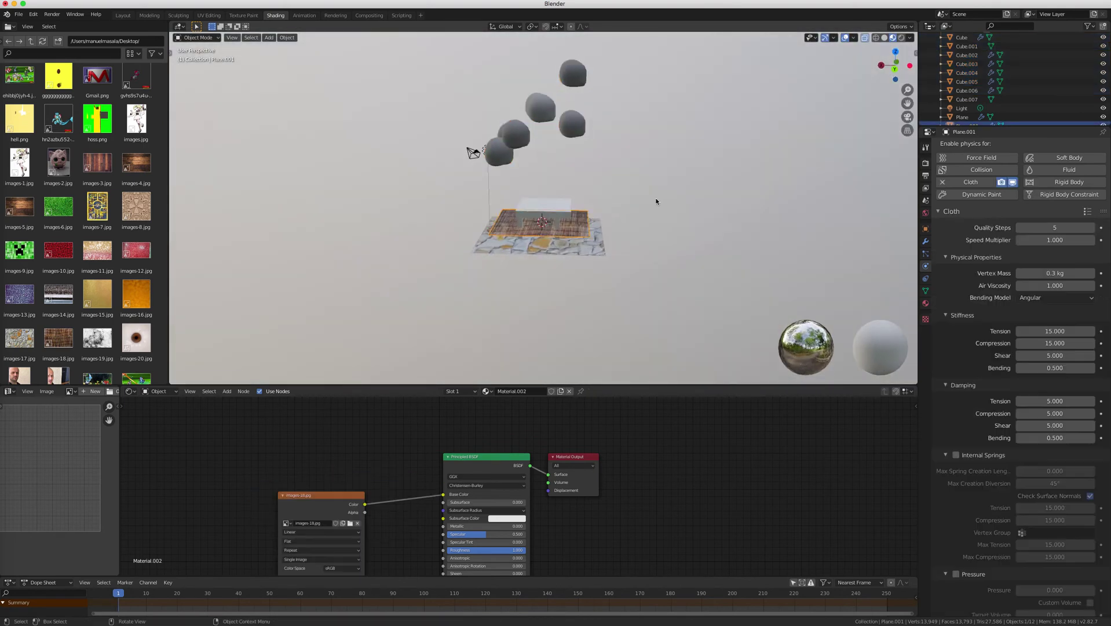
scroll(656, 201, up, 5)
key(g)
key(z)
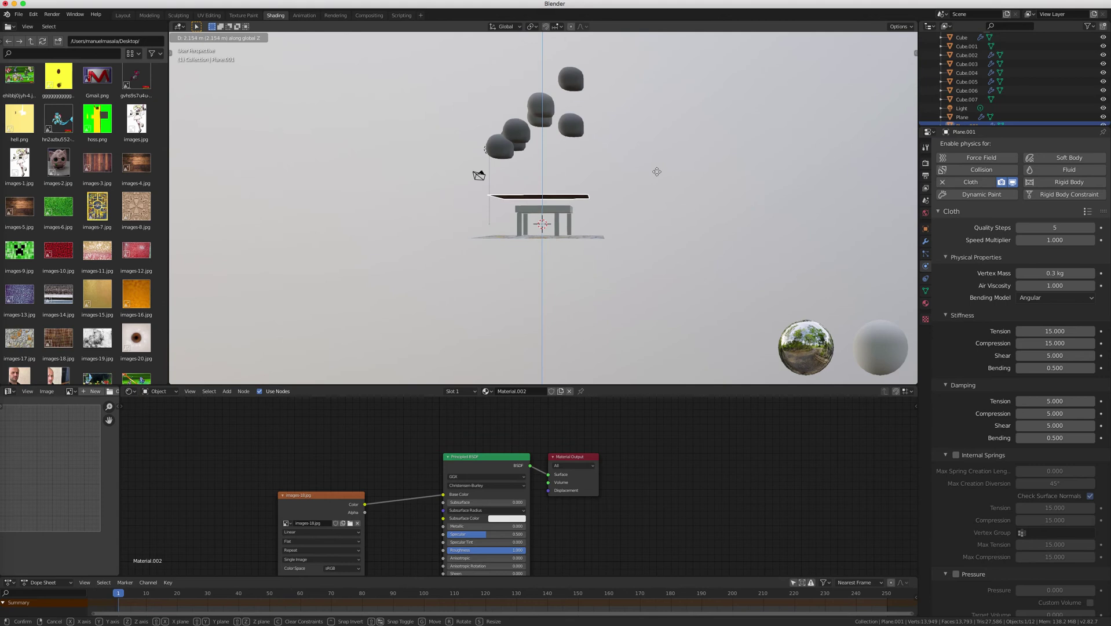
click(656, 172)
scroll(651, 179, down, 5)
scroll(651, 181, down, 5)
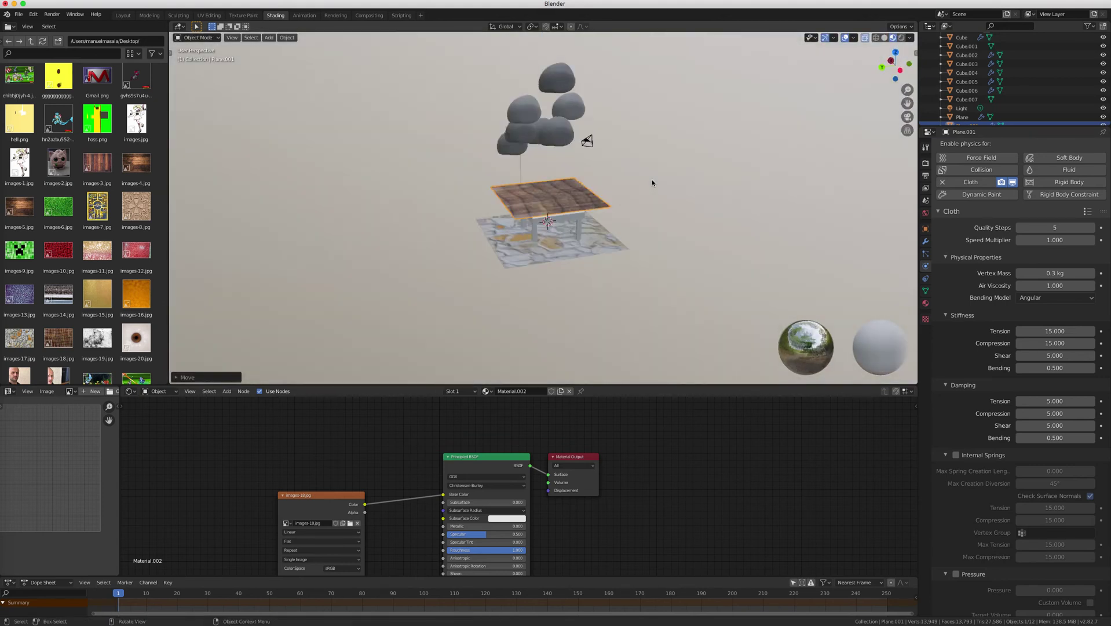
scroll(665, 173, right, 5)
click(665, 172)
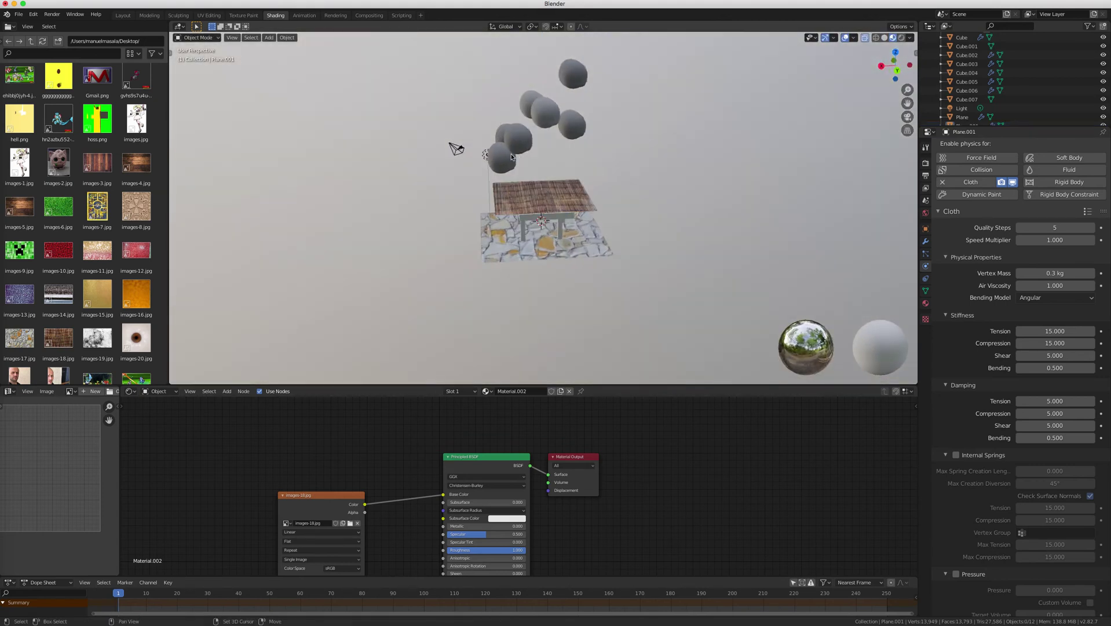
Step: Select all seven boulders floating above the table
click(511, 156)
shift+click(504, 135)
shift+click(523, 137)
shift+click(553, 117)
shift+click(557, 116)
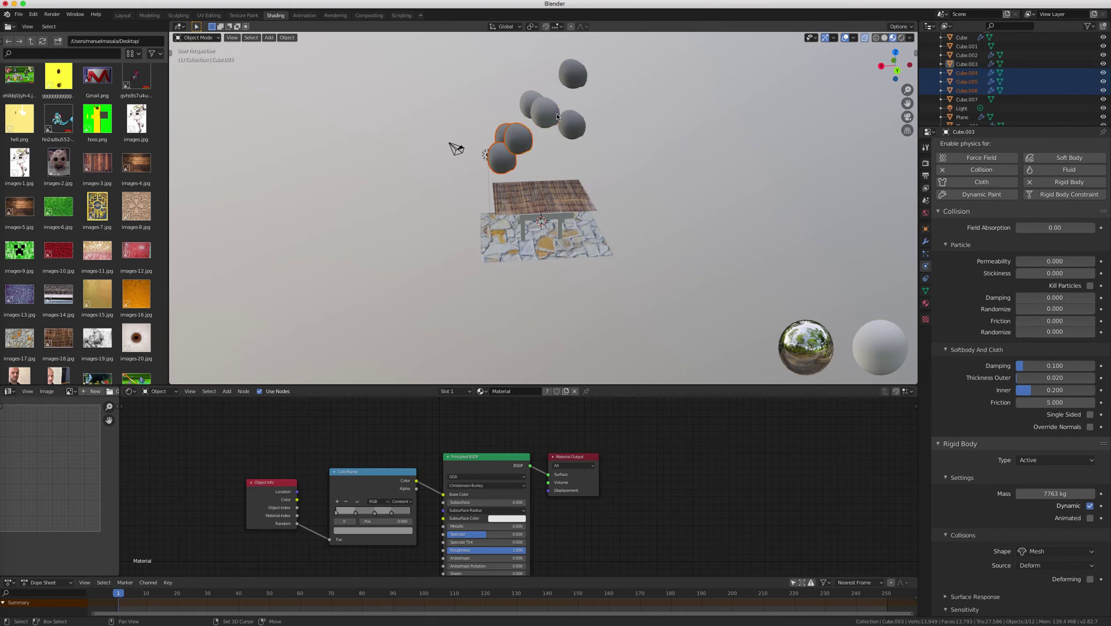
shift+click(569, 125)
shift+click(546, 114)
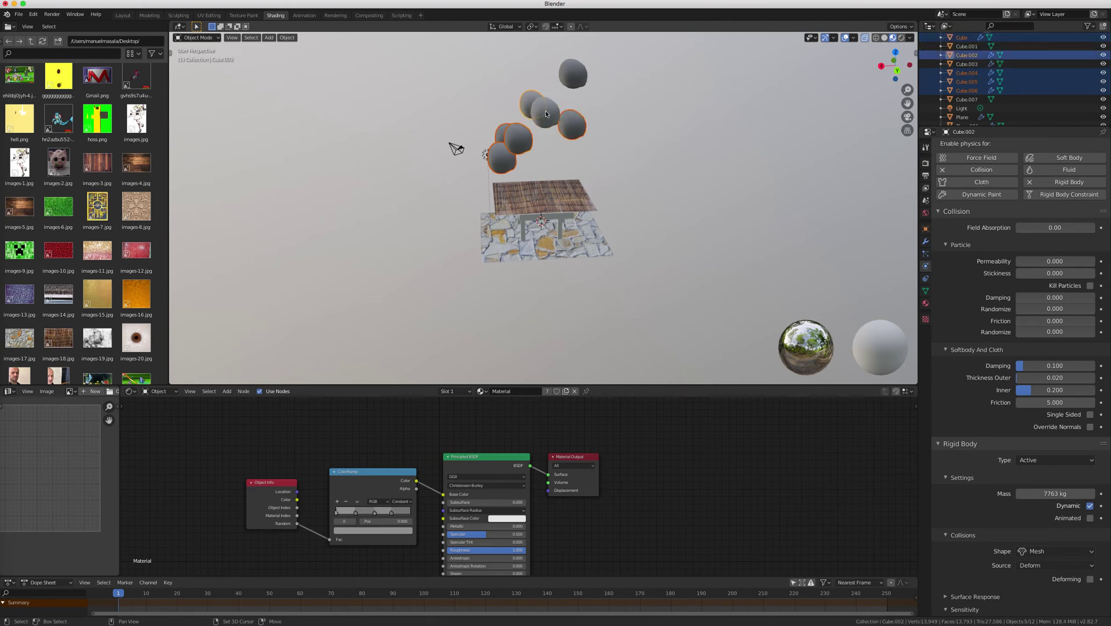
shift+click(570, 82)
scroll(562, 121, right, 3)
shift+click(516, 117)
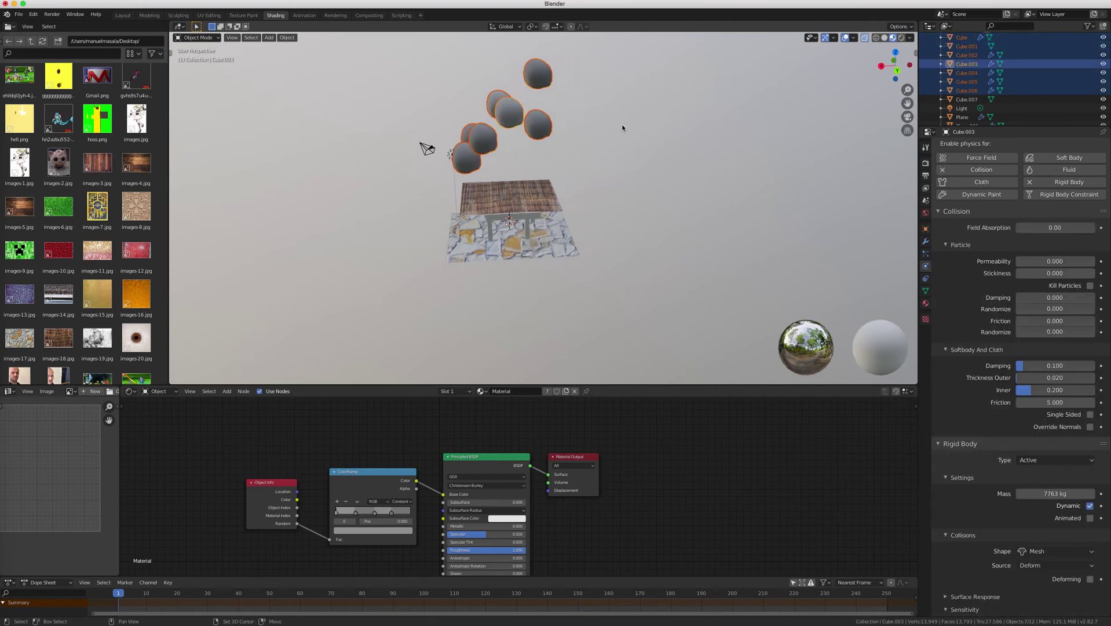
Step: Duplicate the selected boulders, place the copies higher above the table, and rotate them about the global Z axis
scroll(626, 129, right, 6)
key(shift+d)
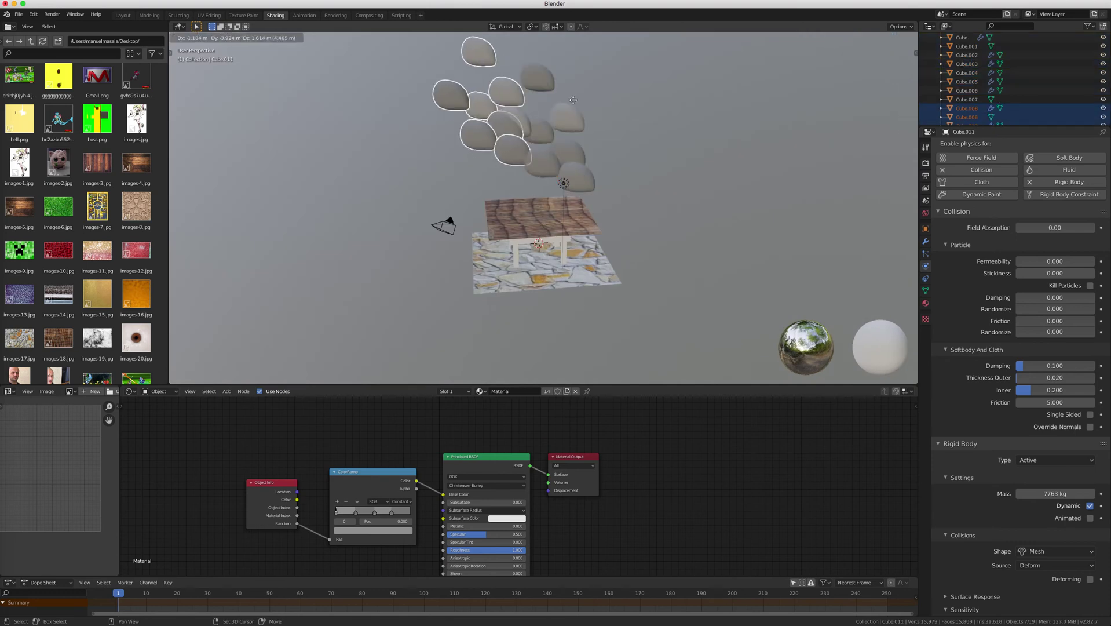
key(z)
key(r)
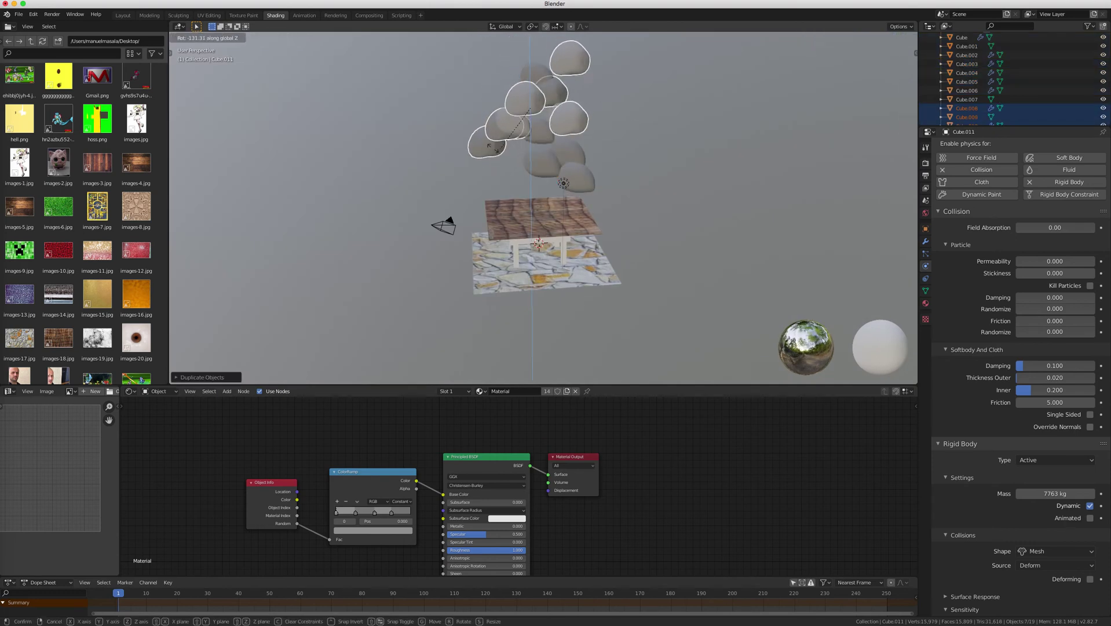
click(735, 161)
Step: Duplicate the newly placed boulders again, position this third group above the others, and rotate it to vary the arrangement
scroll(736, 161, right, 5)
scroll(739, 164, right, 3)
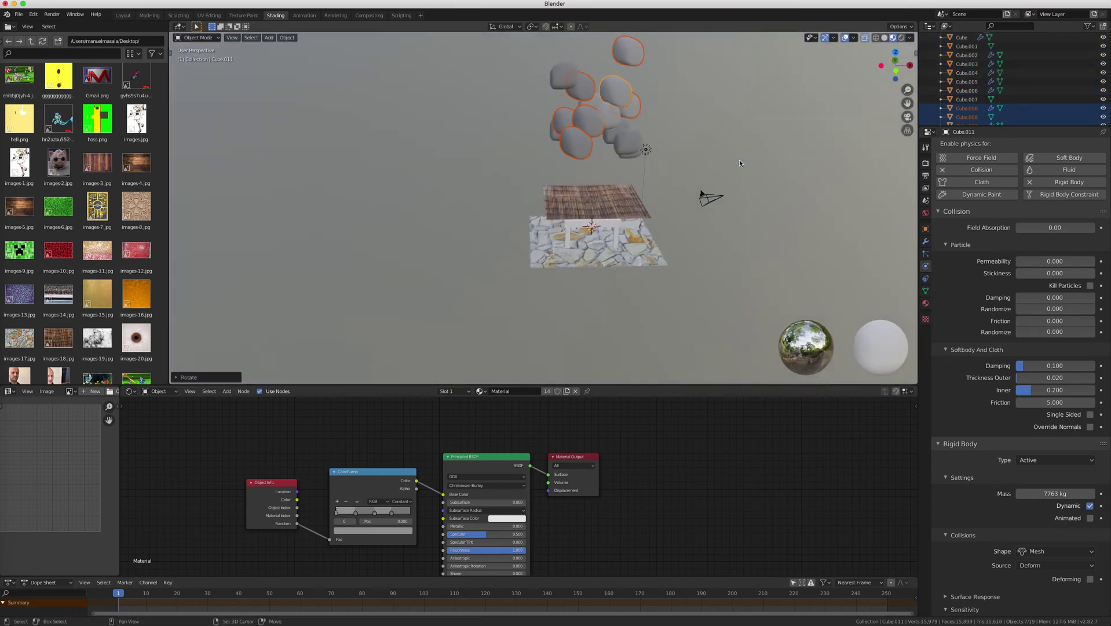
key(shift+d)
click(734, 118)
key(r)
click(743, 76)
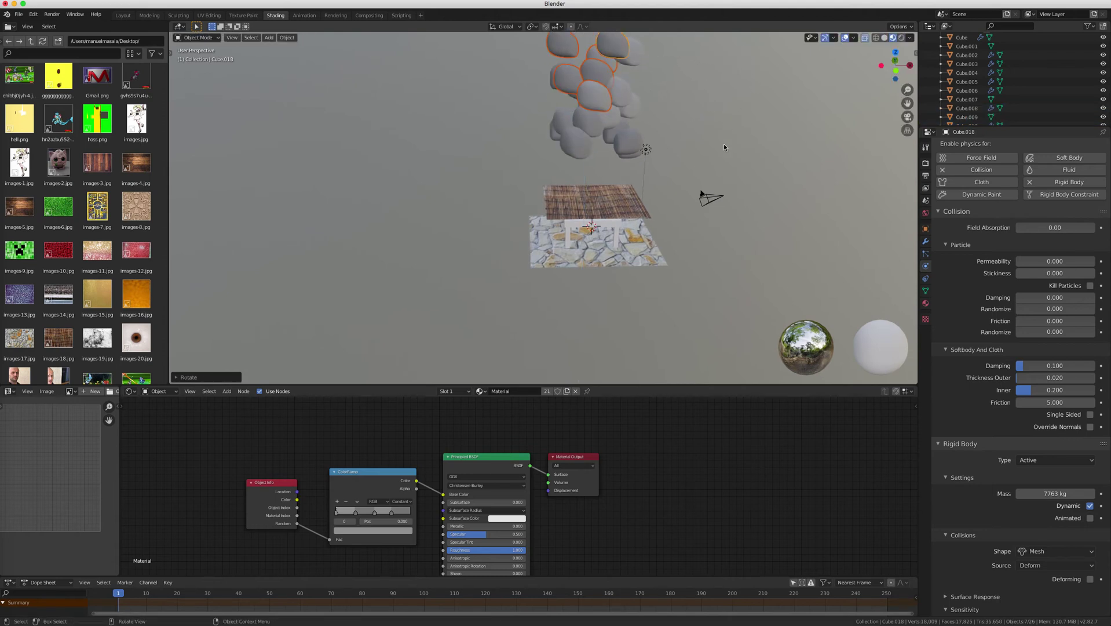
Step: Play the physics simulation and inspect how the boulders fall onto the cloth and table
key(space)
scroll(698, 209, right, 4)
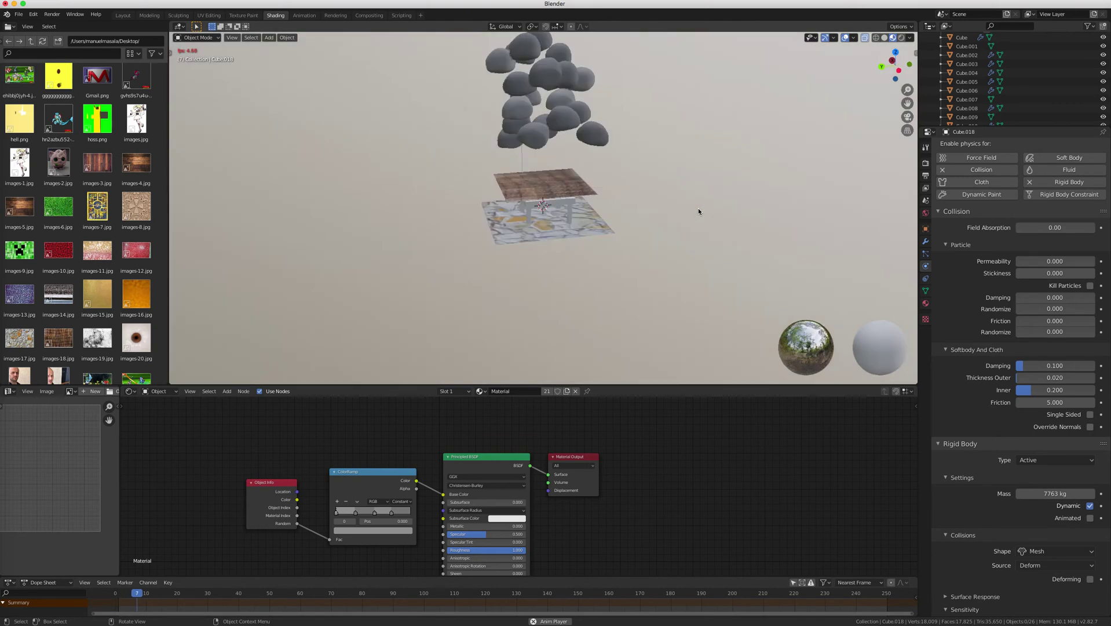
scroll(699, 210, right, 4)
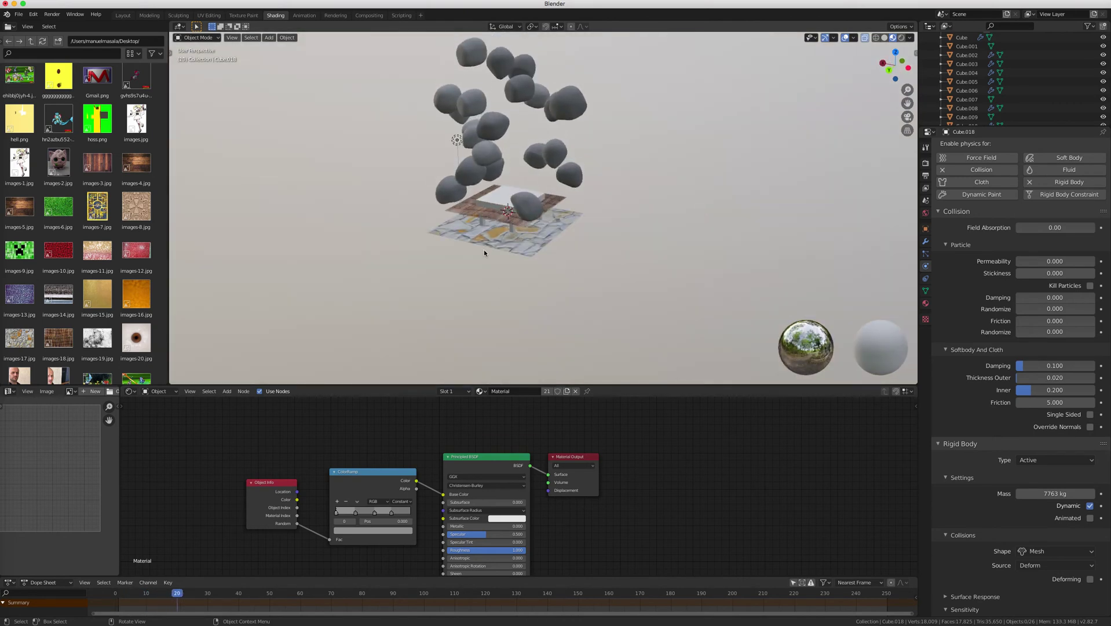
Step: Add Collision physics to the table under the cloth and return to the start of the animation
click(505, 199)
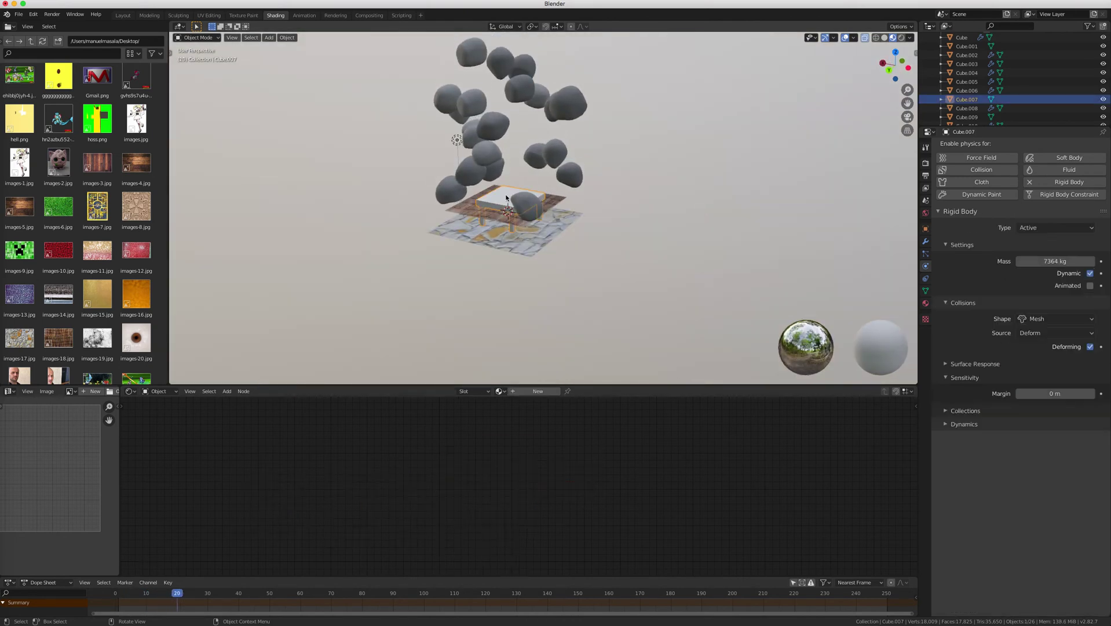
click(980, 169)
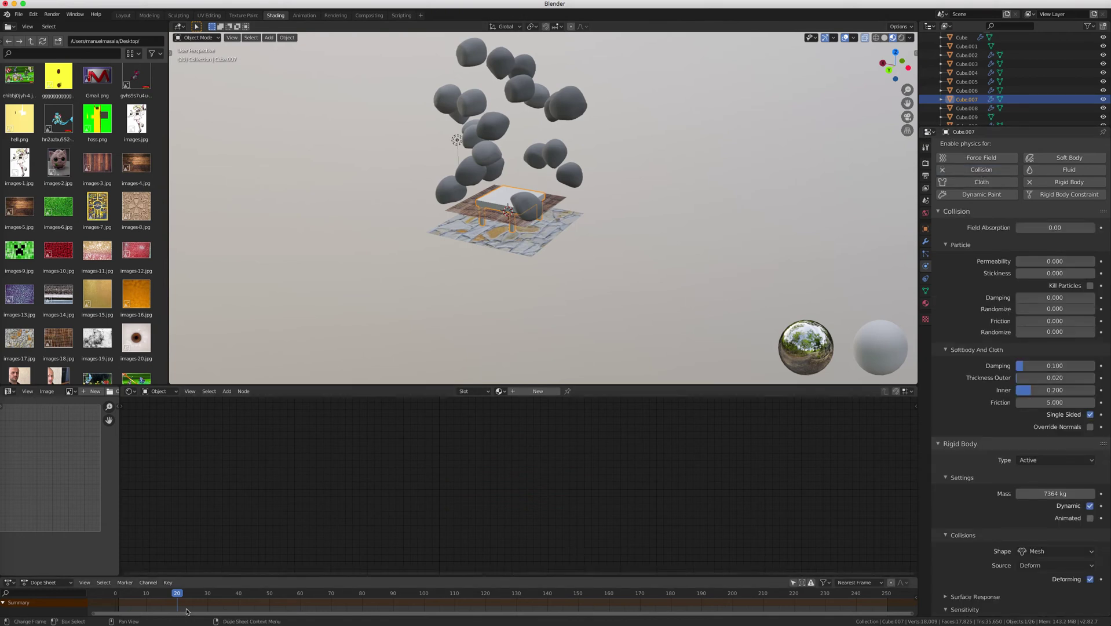
key(shift+Left)
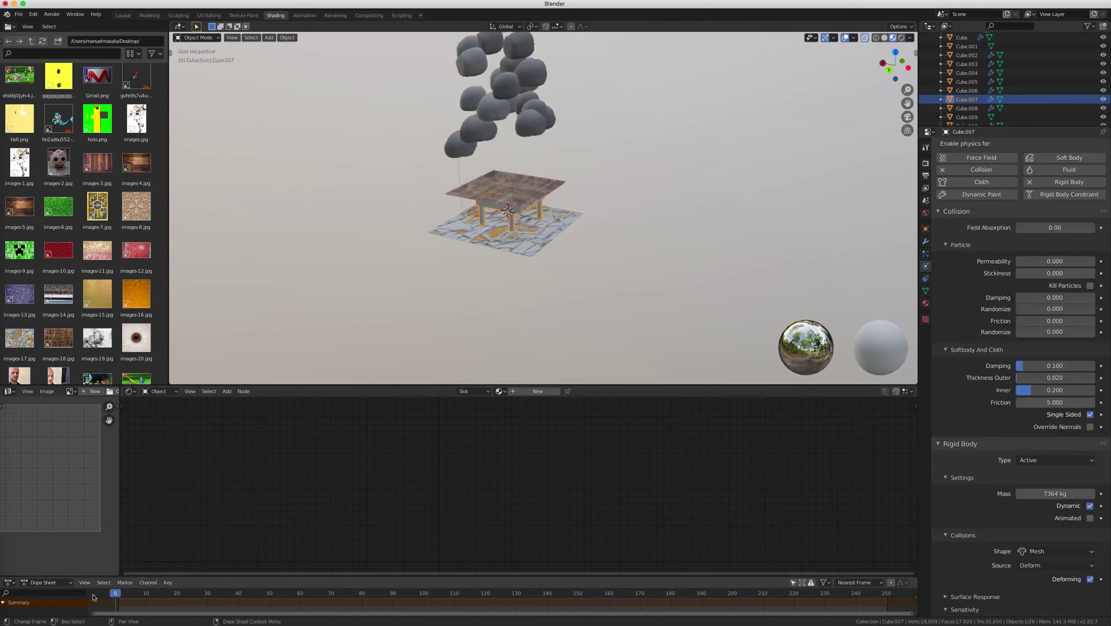
Step: Play the simulation from the start to frame 121, examining the cloth, table and boulders from several sides
click(638, 269)
scroll(639, 270, up, 3)
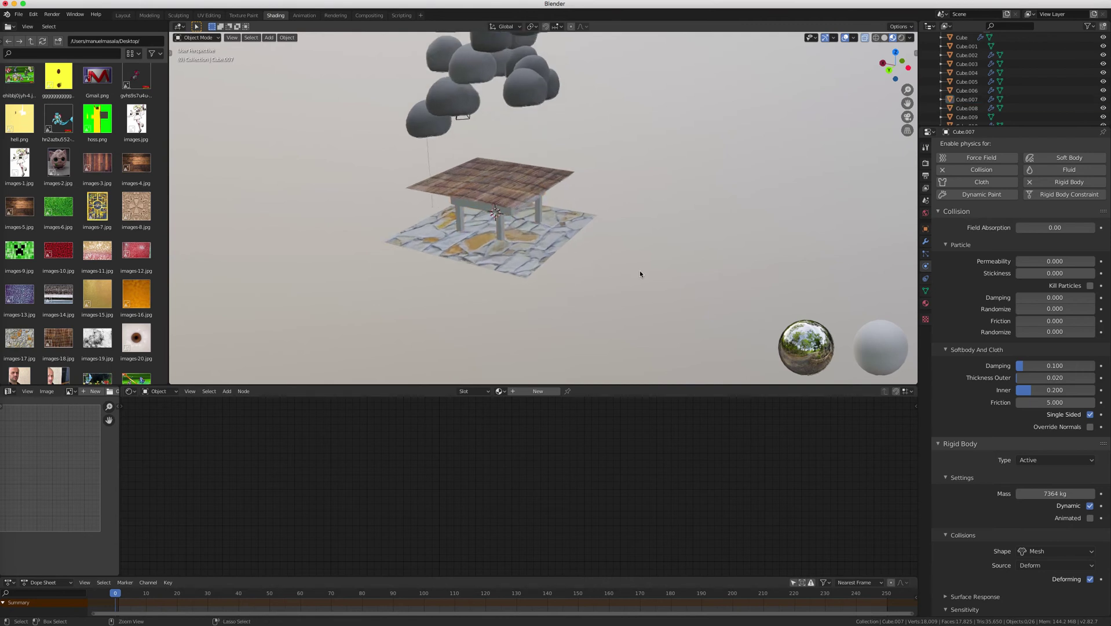
key(space)
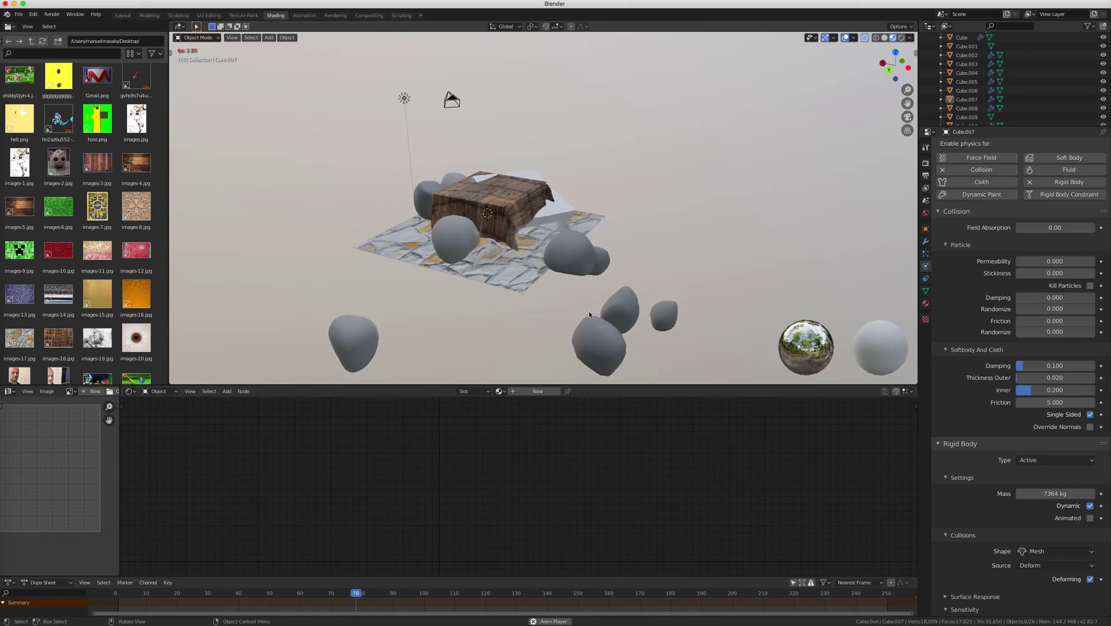
middle_drag(608, 213, 688, 172)
scroll(688, 172, left, 10)
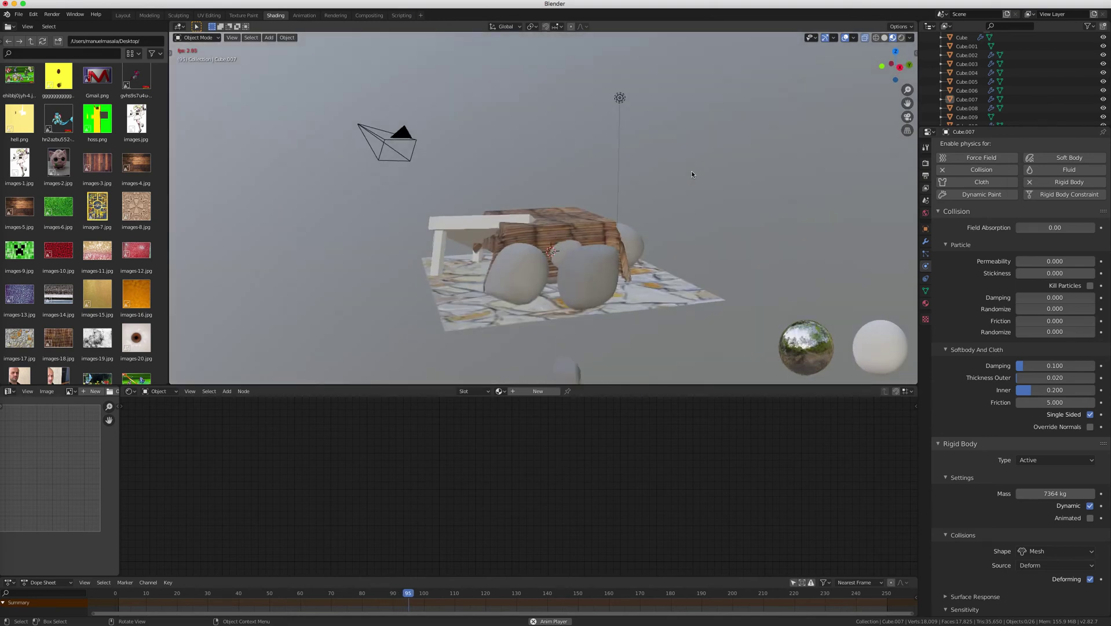
scroll(691, 171, right, 10)
scroll(691, 170, right, 10)
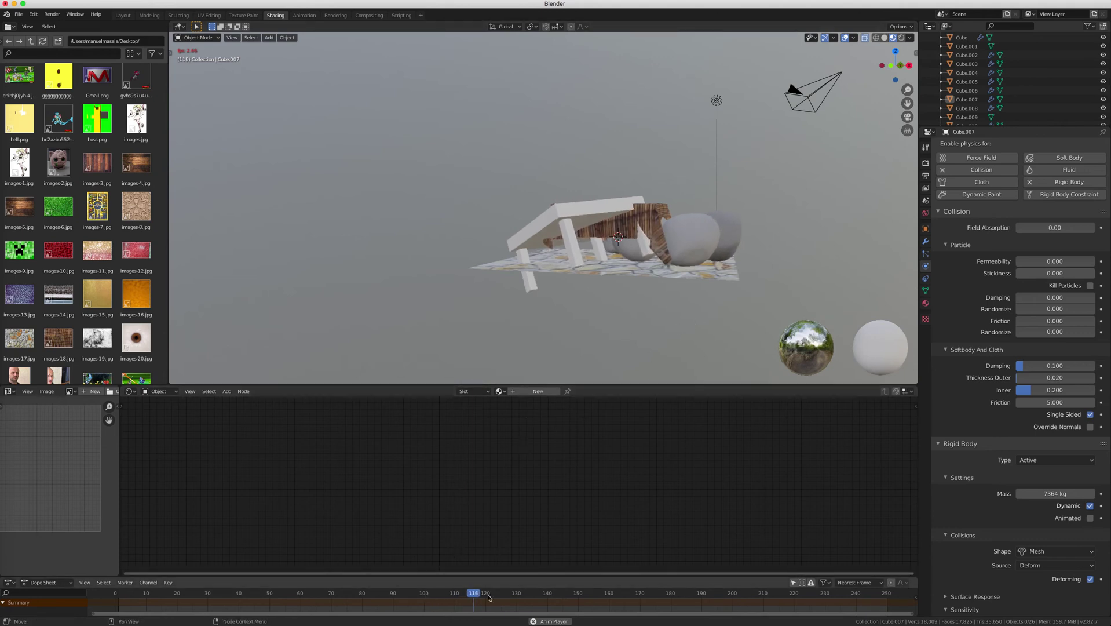
key(space)
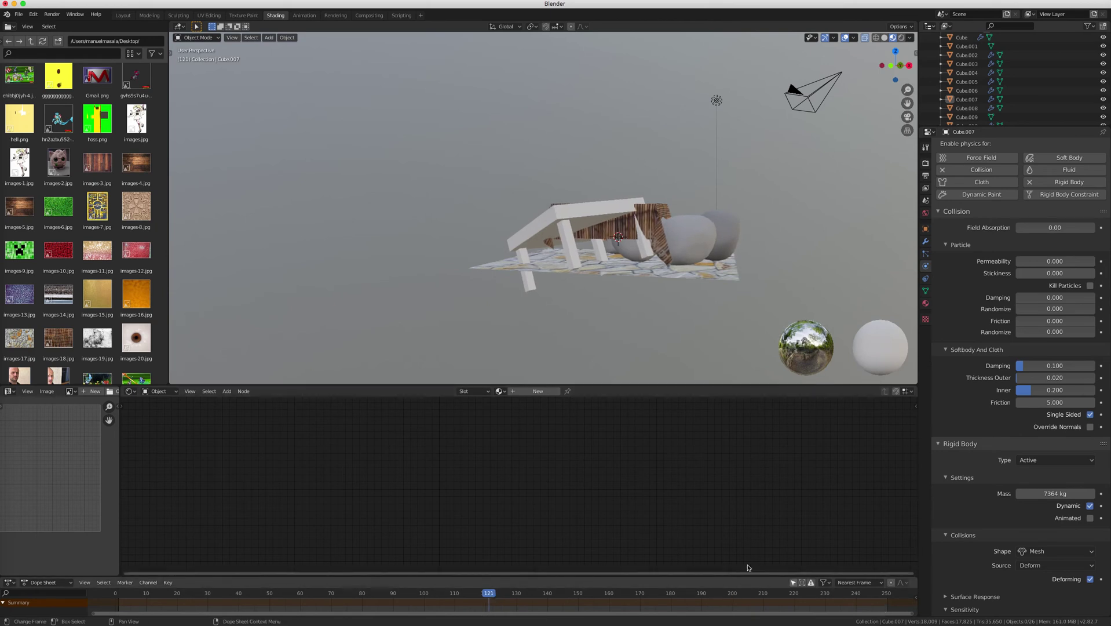
Step: Switch to the Animation workspace and set the animation's end frame to 121
click(305, 16)
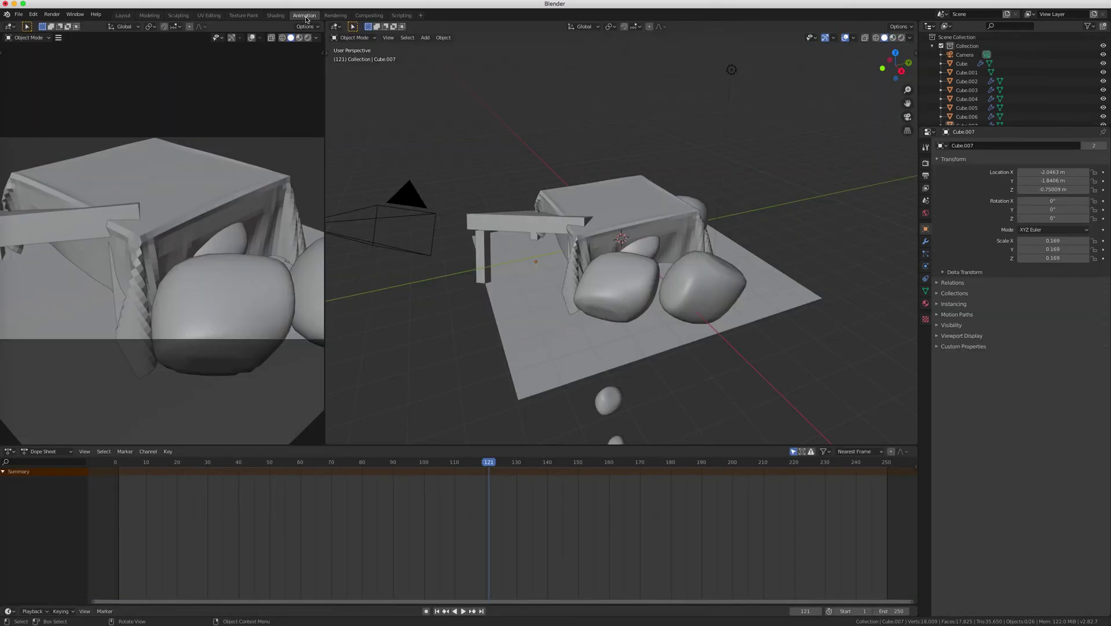
click(897, 611)
text(121)
key(Return)
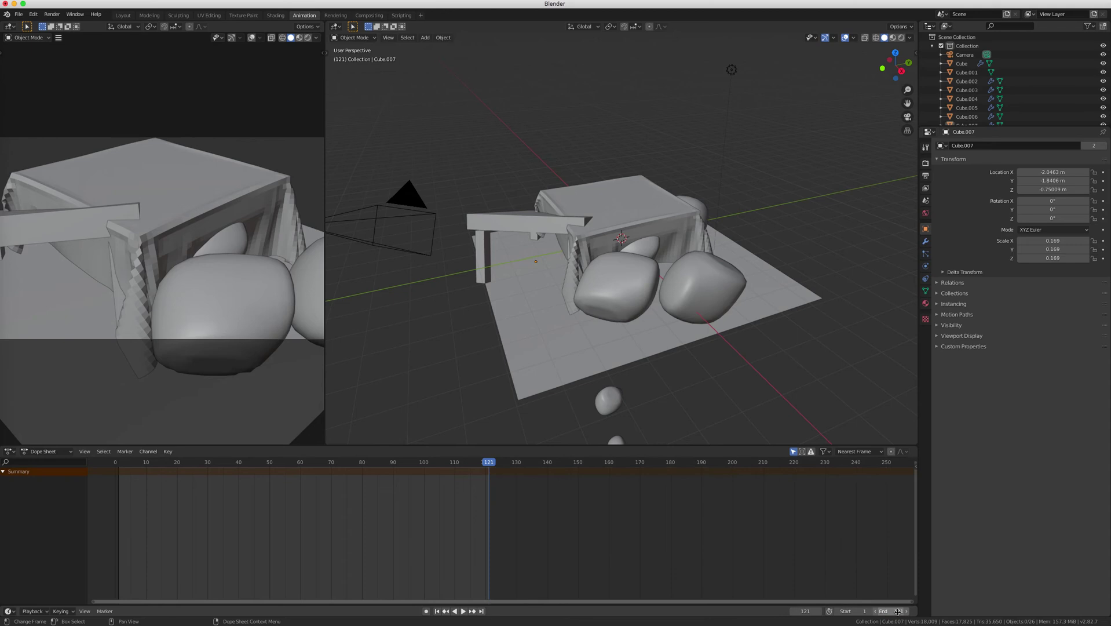
Step: Preview the animation through the camera in Rendered shading and return to frame 1
click(907, 117)
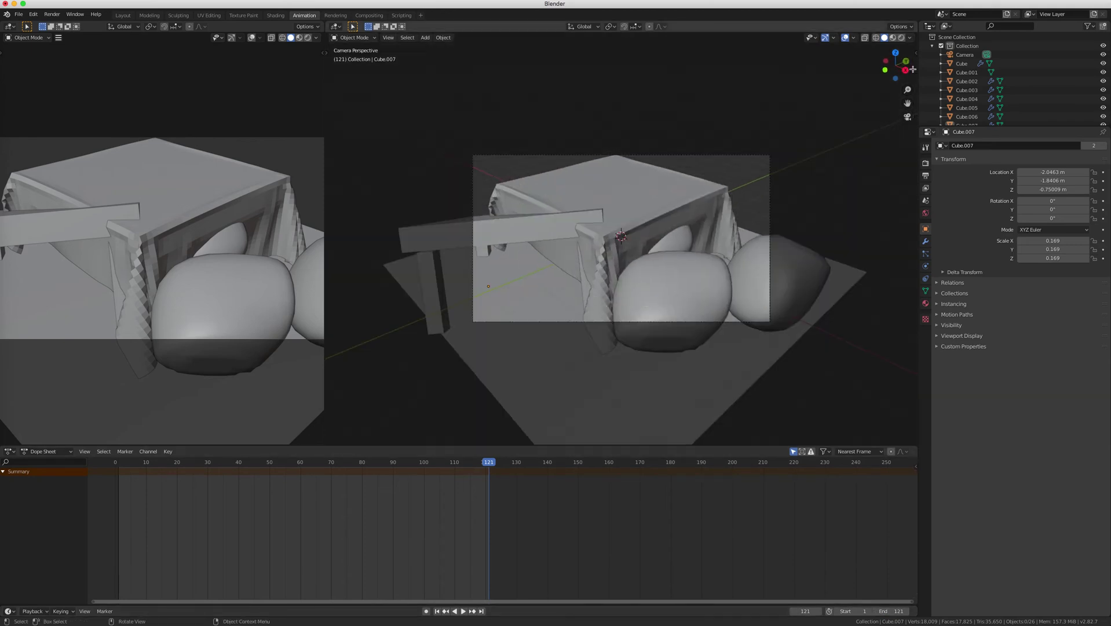
click(902, 37)
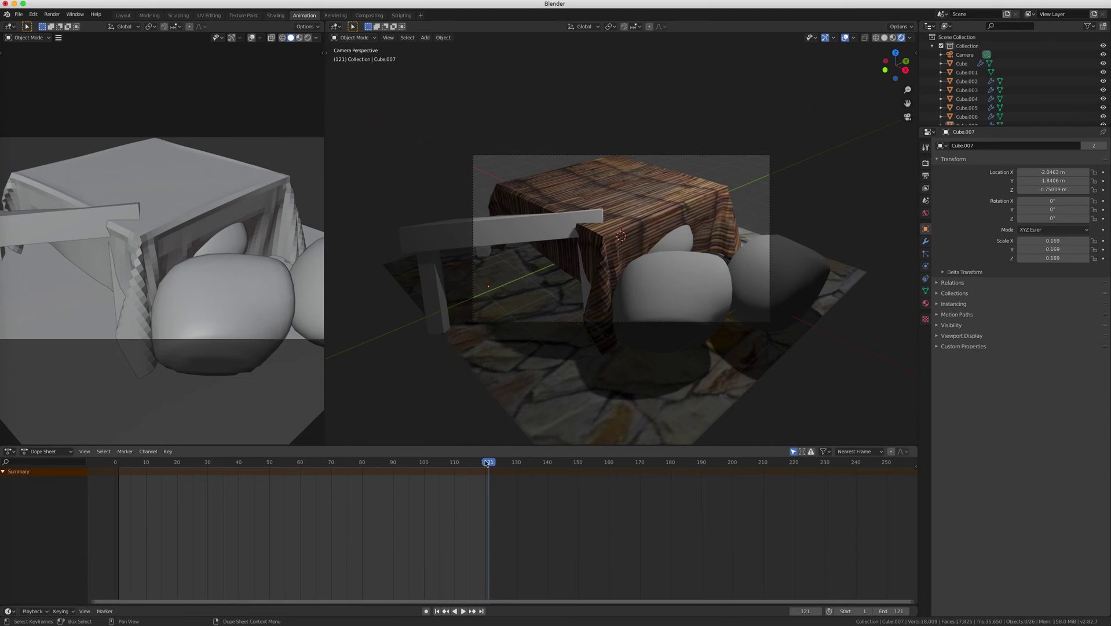
key(space)
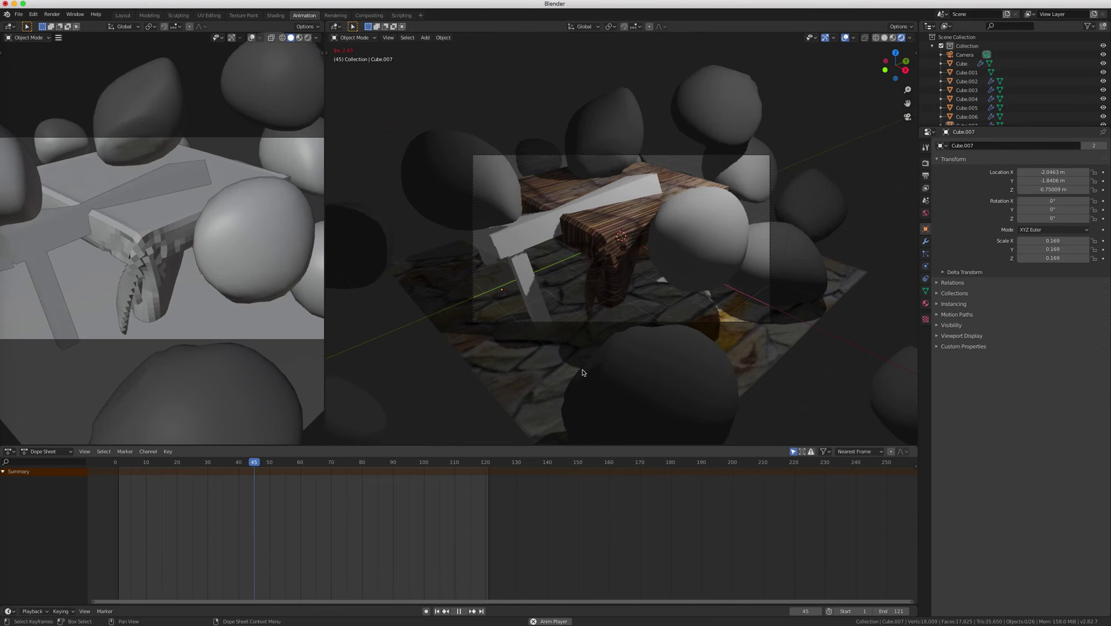
key(space)
click(437, 611)
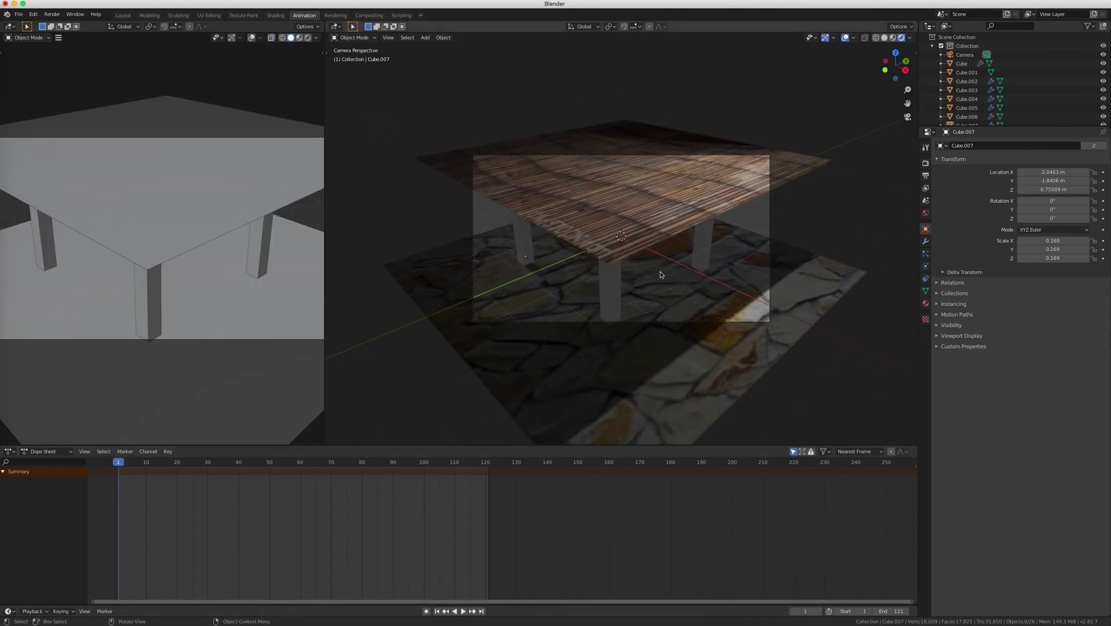
Step: Move the camera far back from the scene to about X 55 m, Y -39.4 m, Z 38.9 m so all the boulders fit the frame
scroll(662, 274, down, 4)
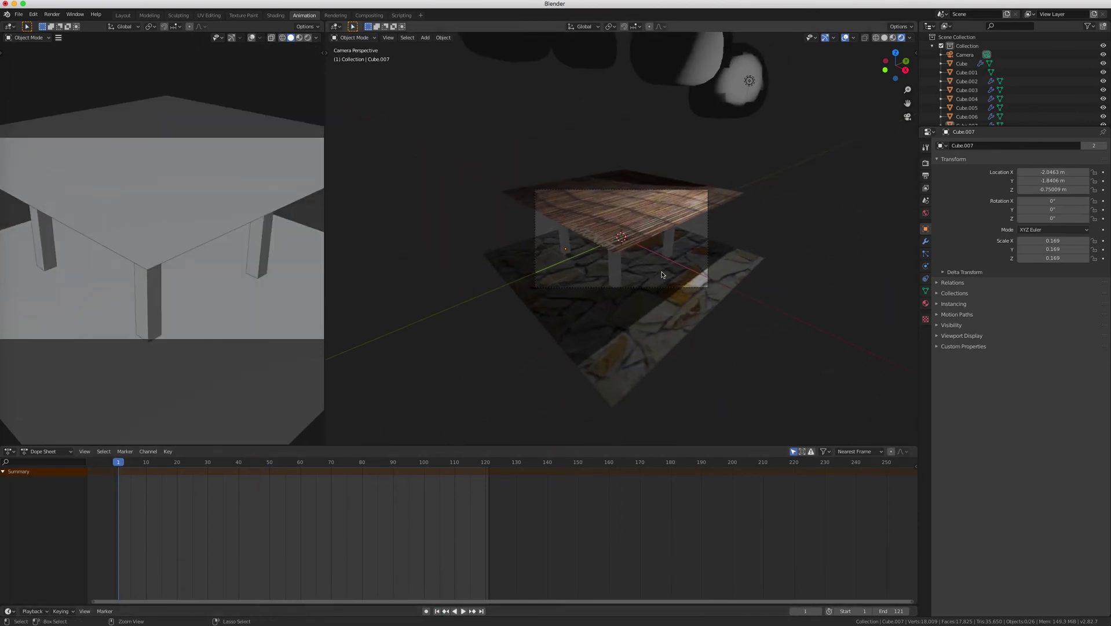
click(657, 204)
middle_drag(721, 240, 725, 244)
scroll(721, 244, down, 5)
key(g)
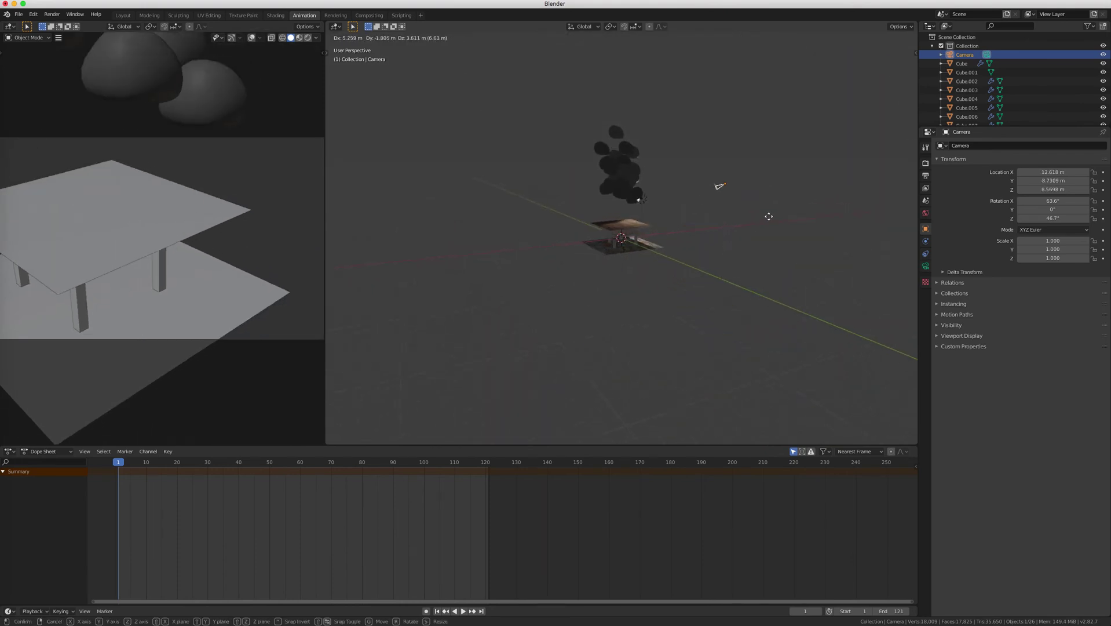
click(811, 188)
middle_drag(811, 188, 577, 337)
key(g)
click(790, 189)
key(g)
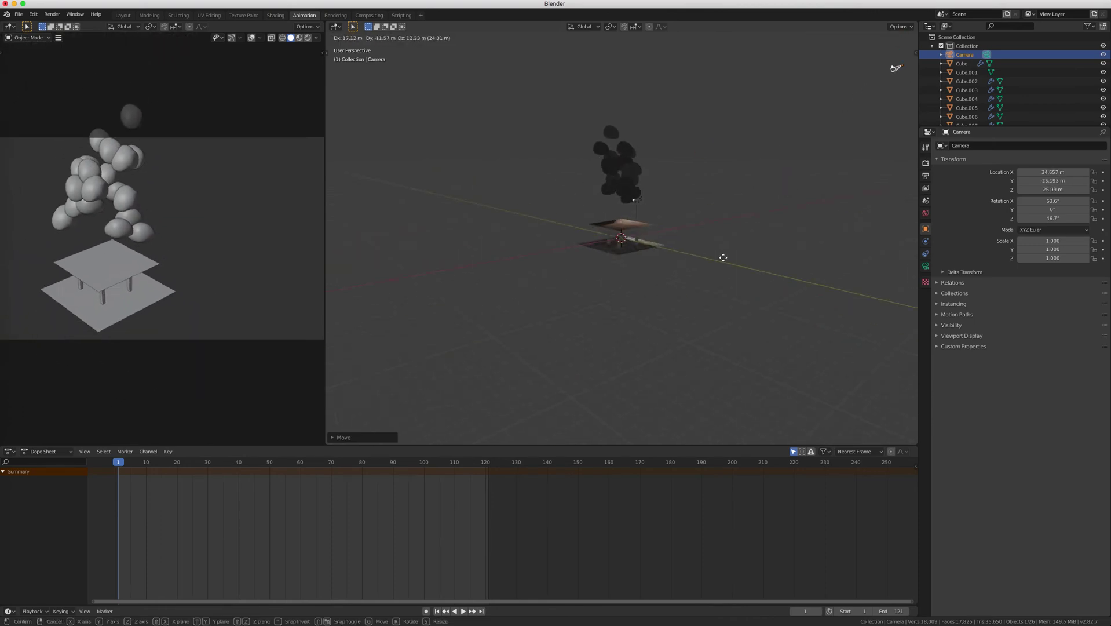
click(863, 170)
Step: Shift the camera about -4.8 m along the global Y axis and set the camera preview viewport to Rendered shading
key(g)
key(x)
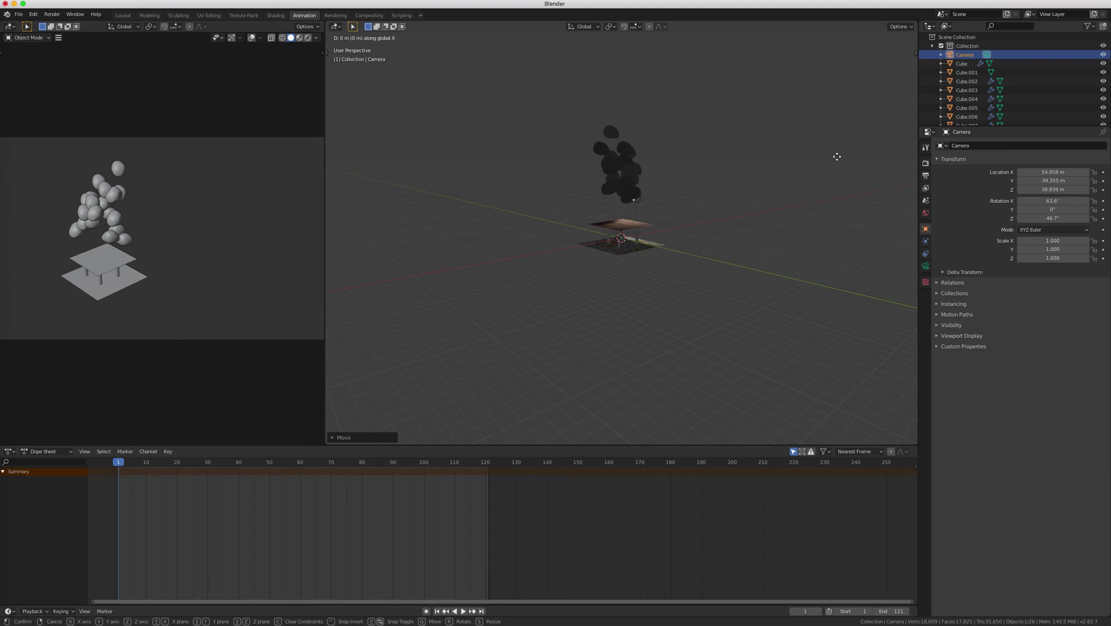
key(y)
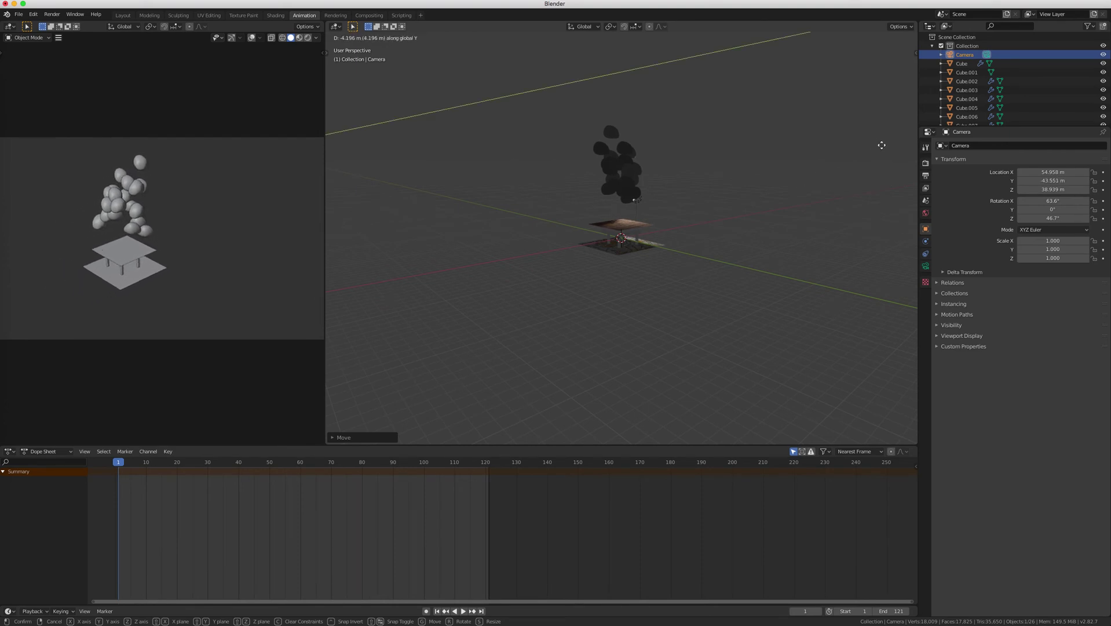
click(865, 165)
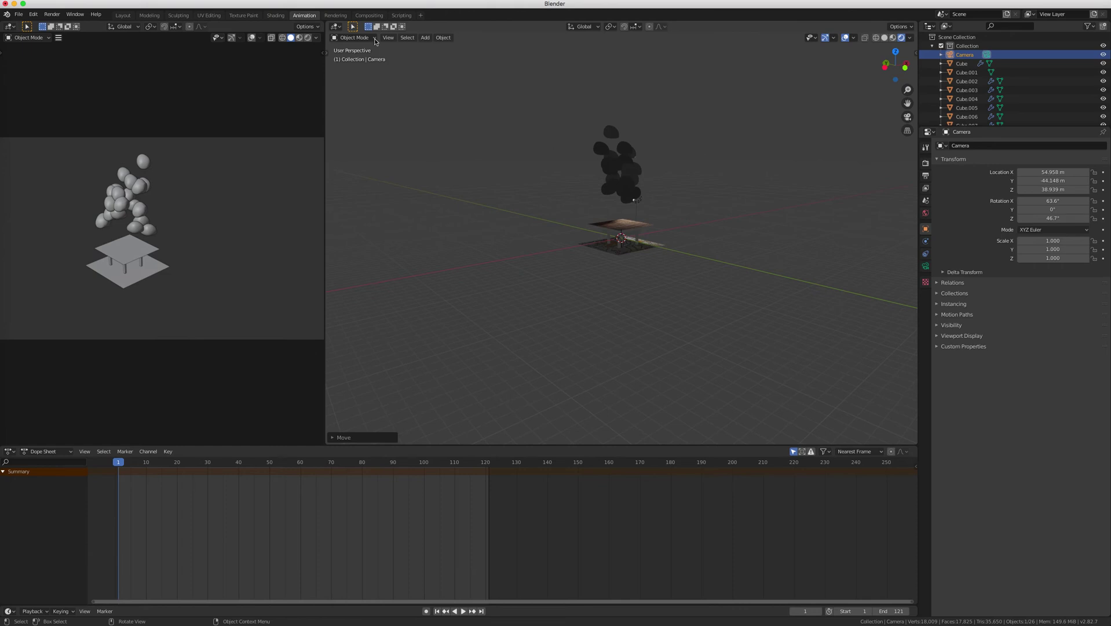
click(307, 38)
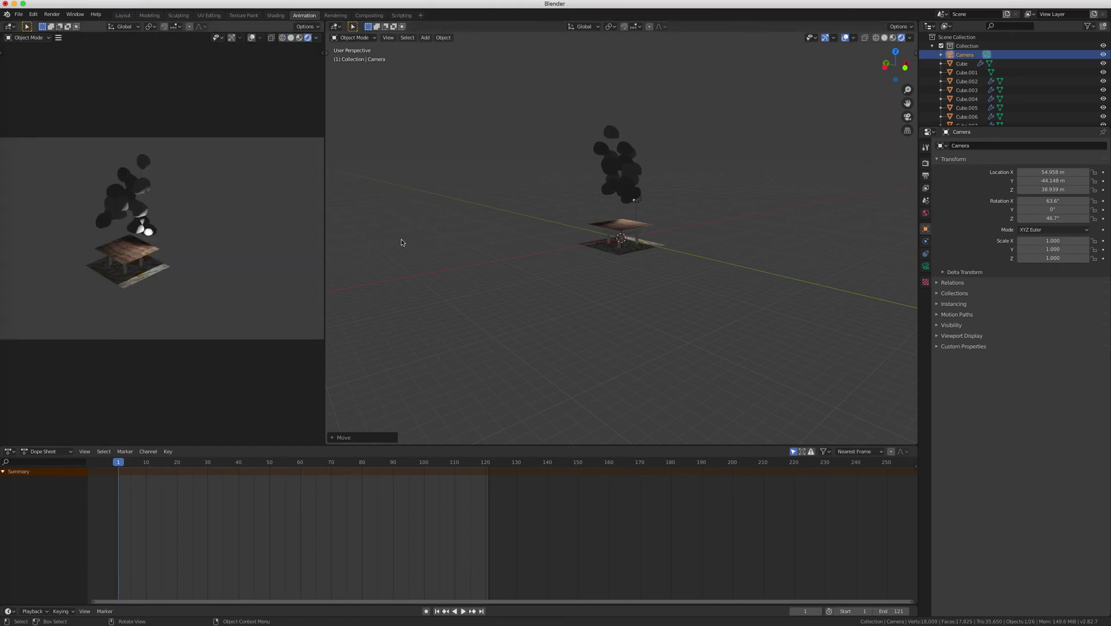
Step: Move the light up and away from the boulders to about X 15.9 m, Y -4.3 m, Z 24.1 m
click(660, 244)
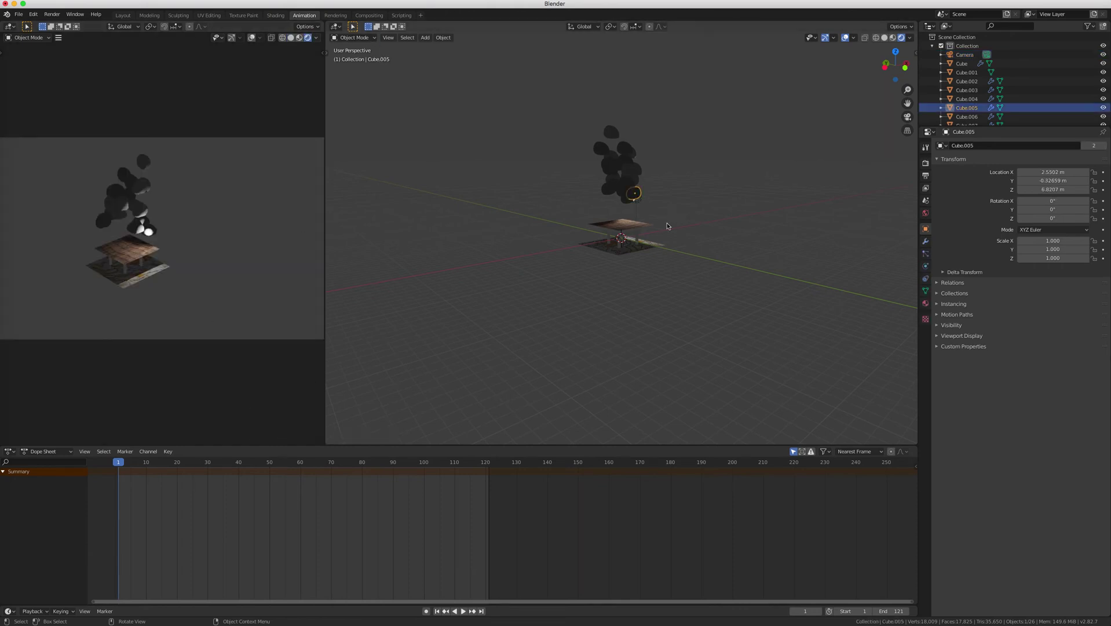
click(638, 201)
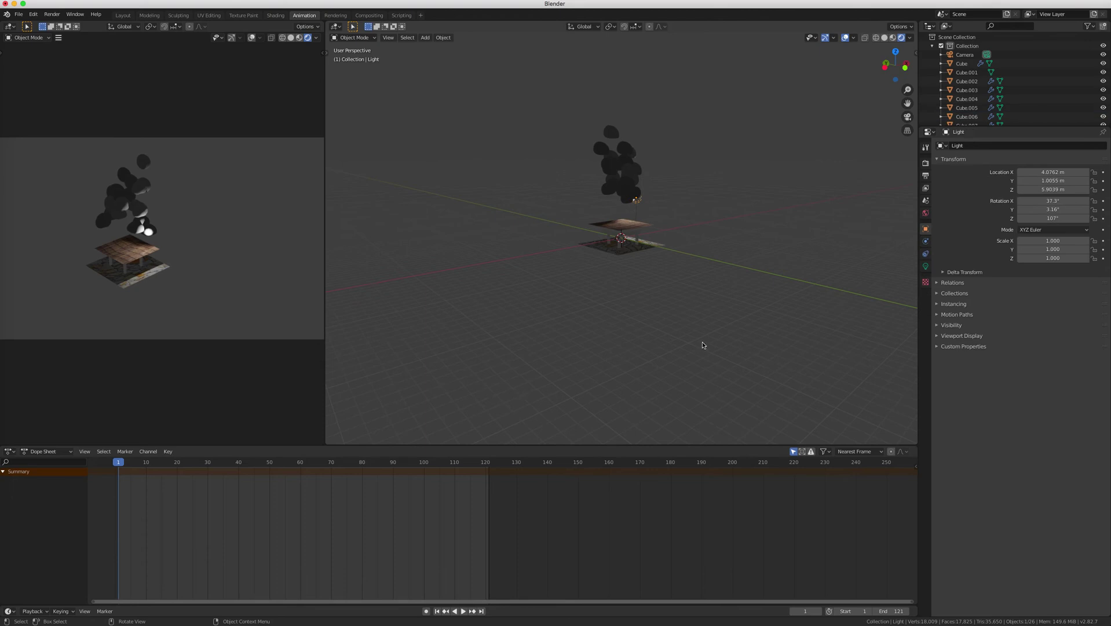
key(g)
click(791, 216)
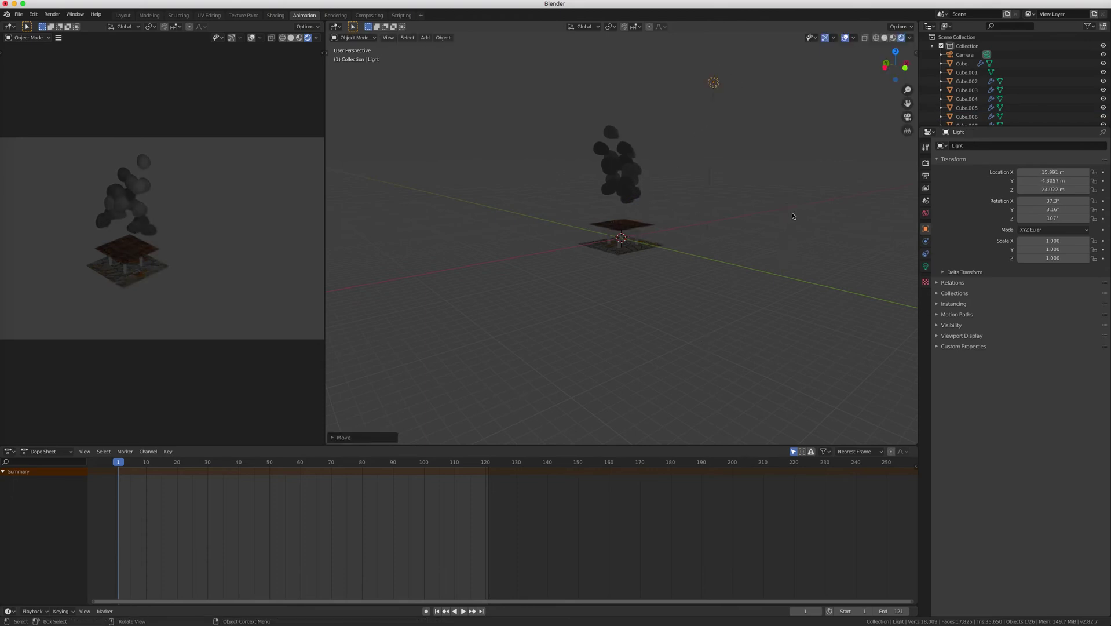
Step: Change the light's type from Point to Sun
click(926, 265)
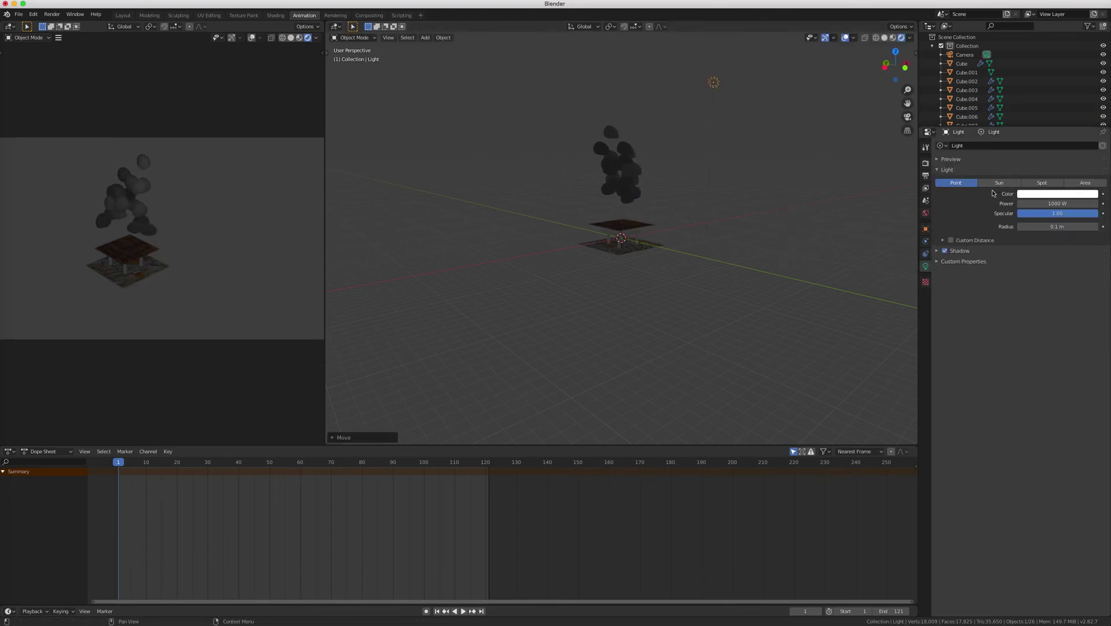
click(998, 182)
scroll(791, 216, down, 5)
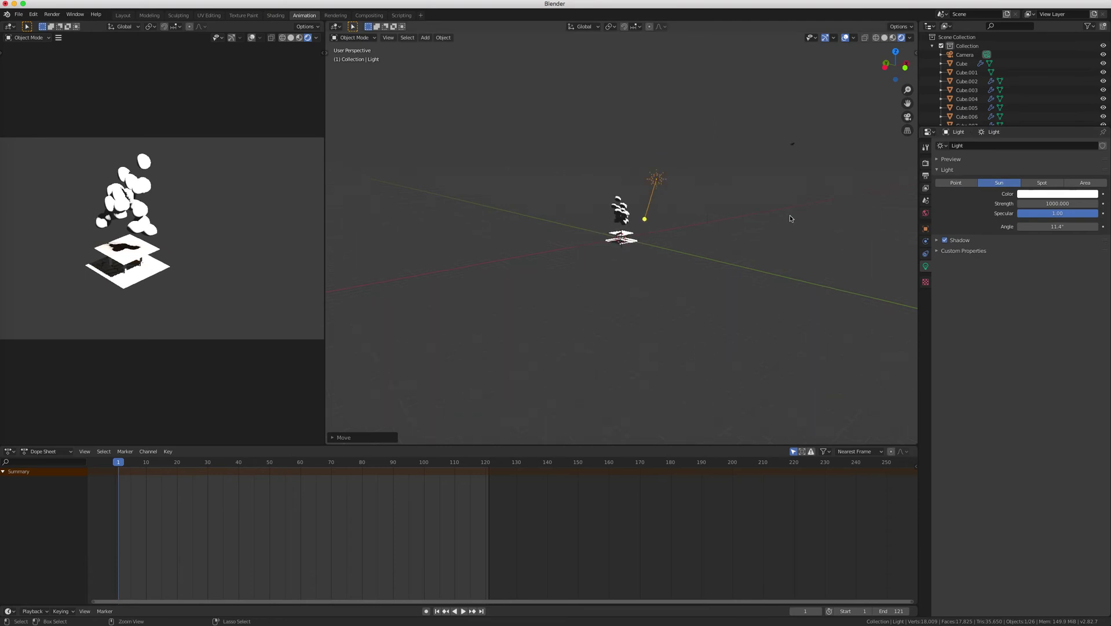
Step: Lower the sun light's strength to 4.740
drag(1050, 202, 1025, 203)
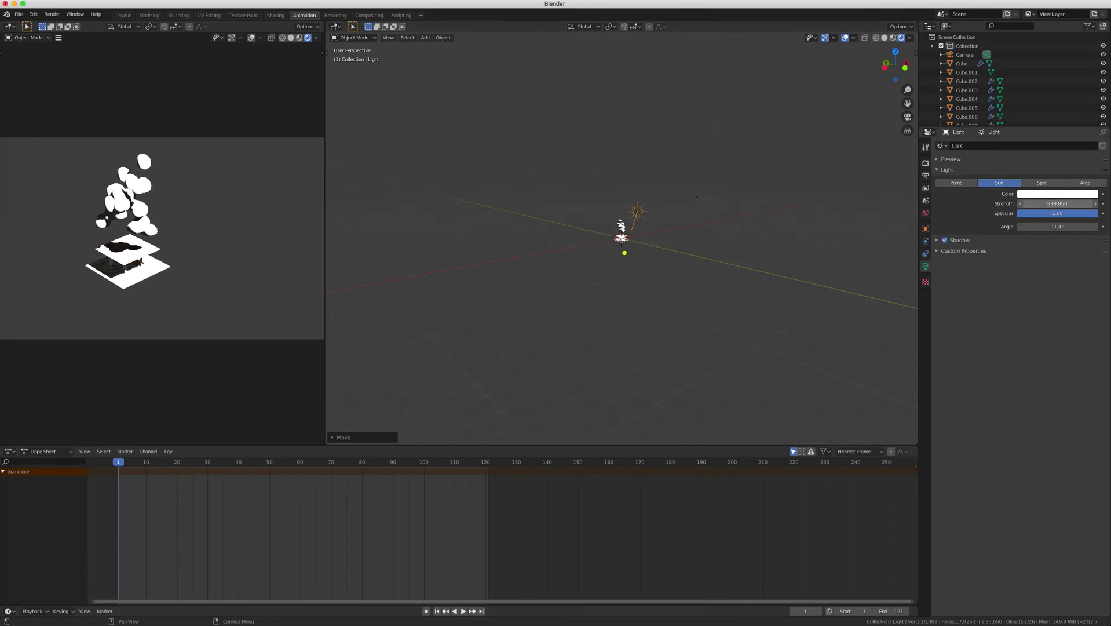
drag(776, 215, 707, 131)
drag(1066, 203, 1004, 203)
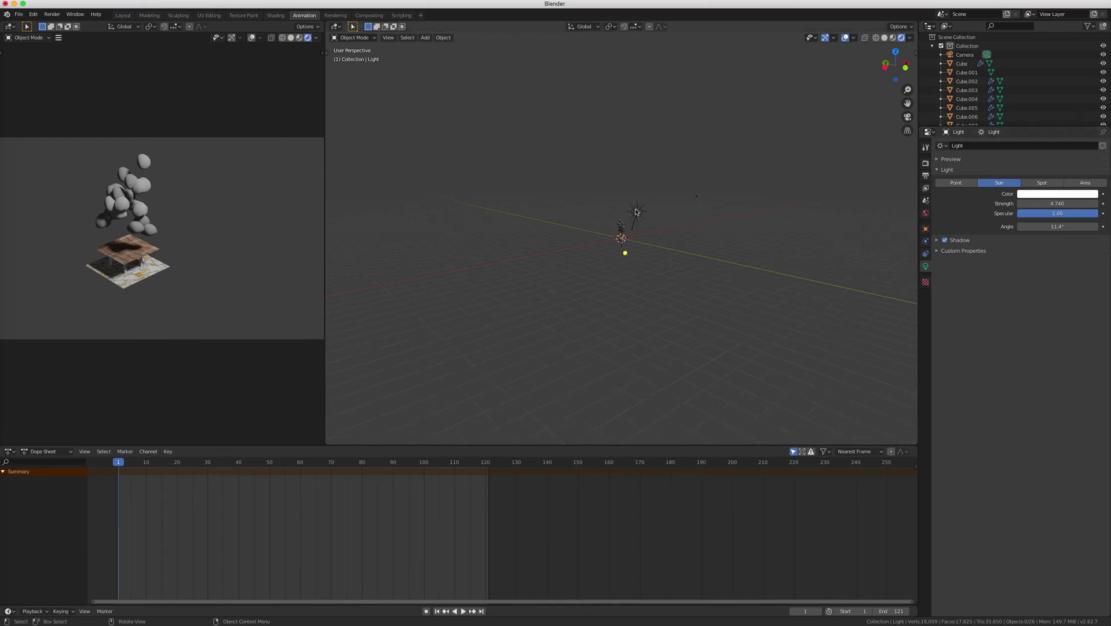
Step: Move the sun light much higher and farther from the scene, and rotate it about -64° around the global Z axis
key(g)
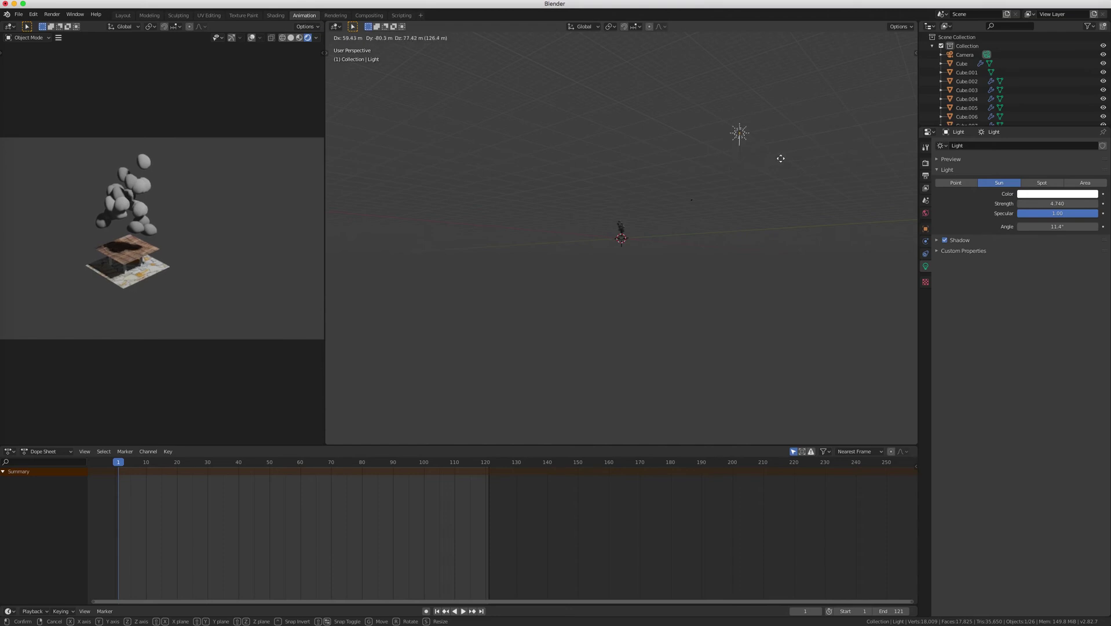
click(801, 139)
scroll(768, 184, left, 5)
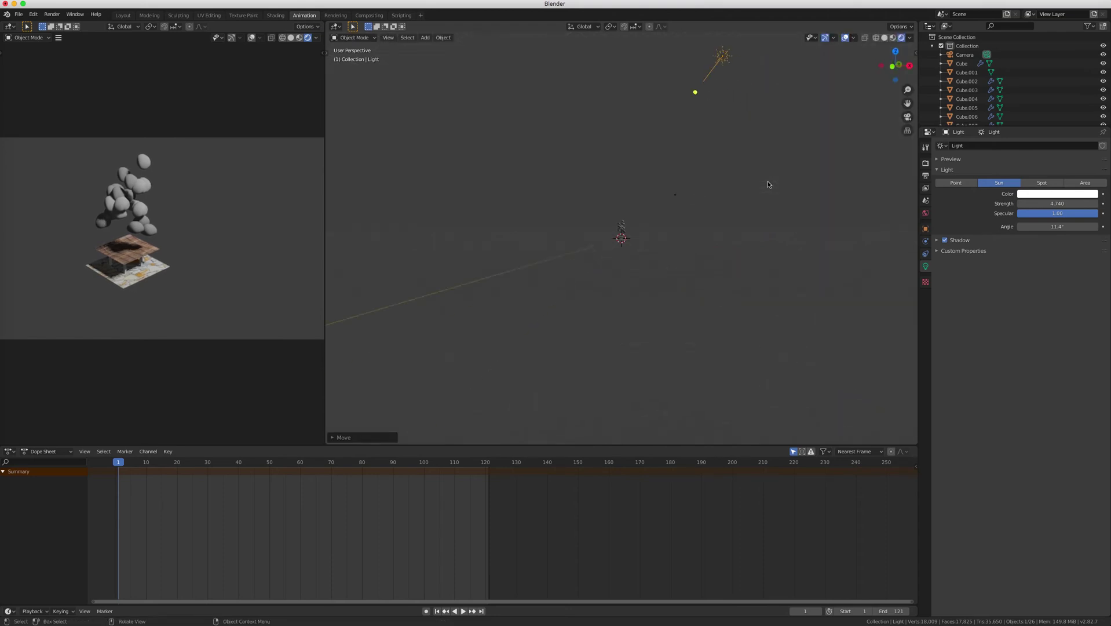
key(r)
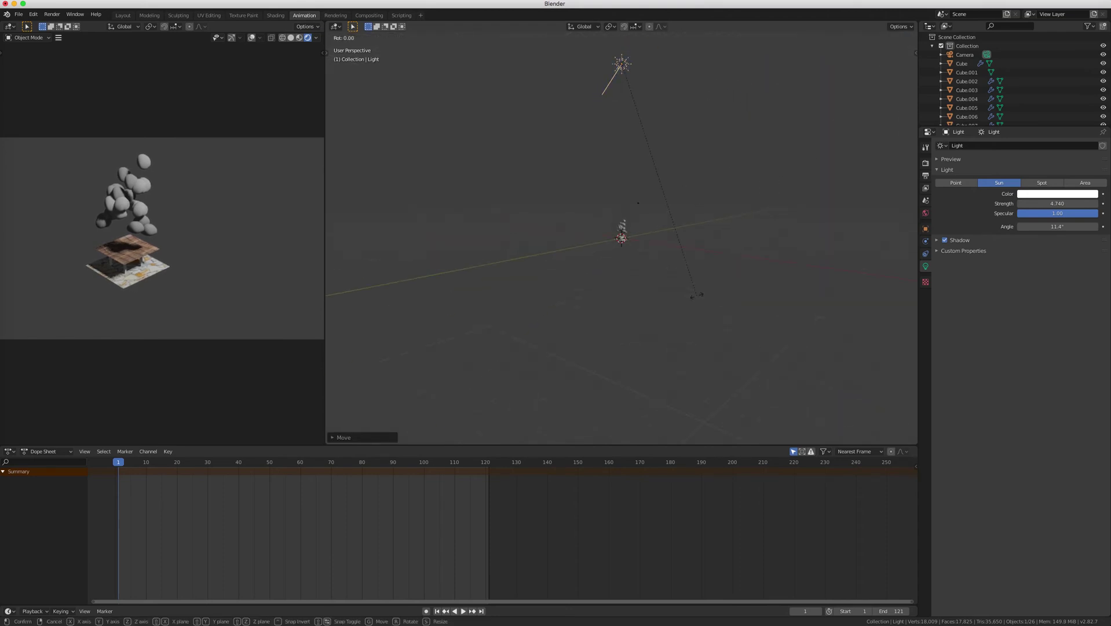
key(z)
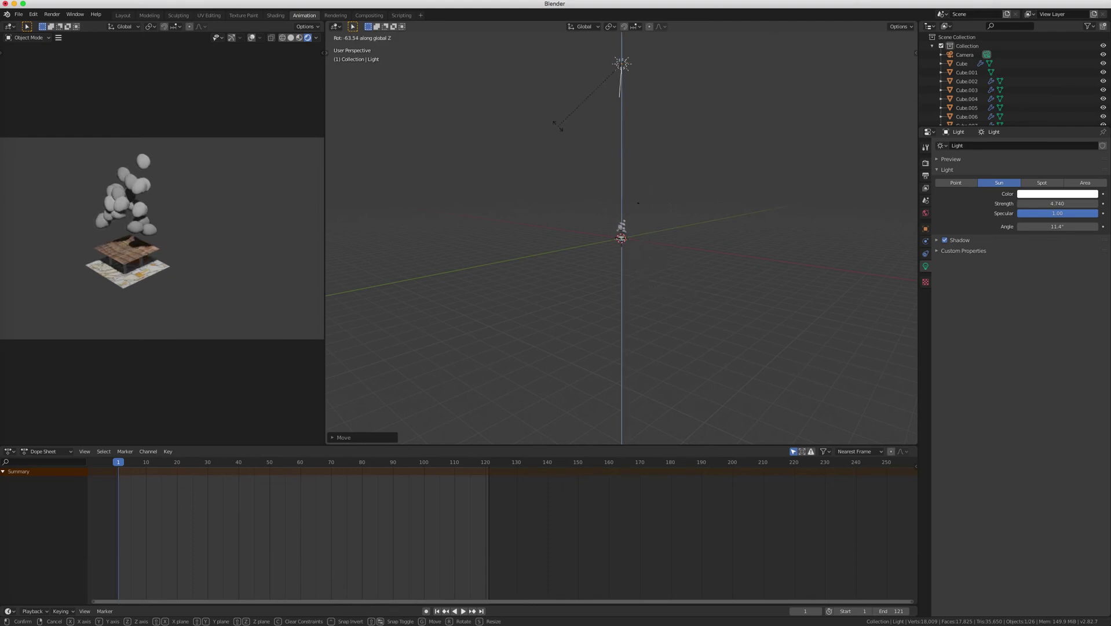
click(566, 106)
scroll(615, 126, left, 5)
scroll(615, 126, left, 5)
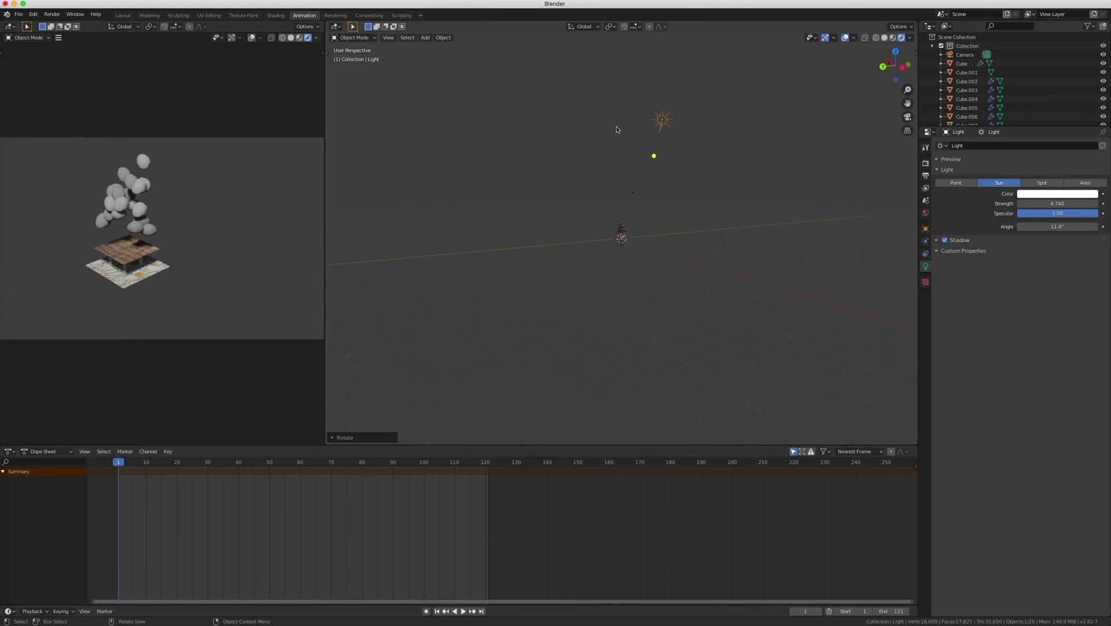
scroll(656, 139, left, 10)
Step: Scale the stone floor plane up uniformly to several times its size so it extends well beyond the table
scroll(656, 139, up, 3)
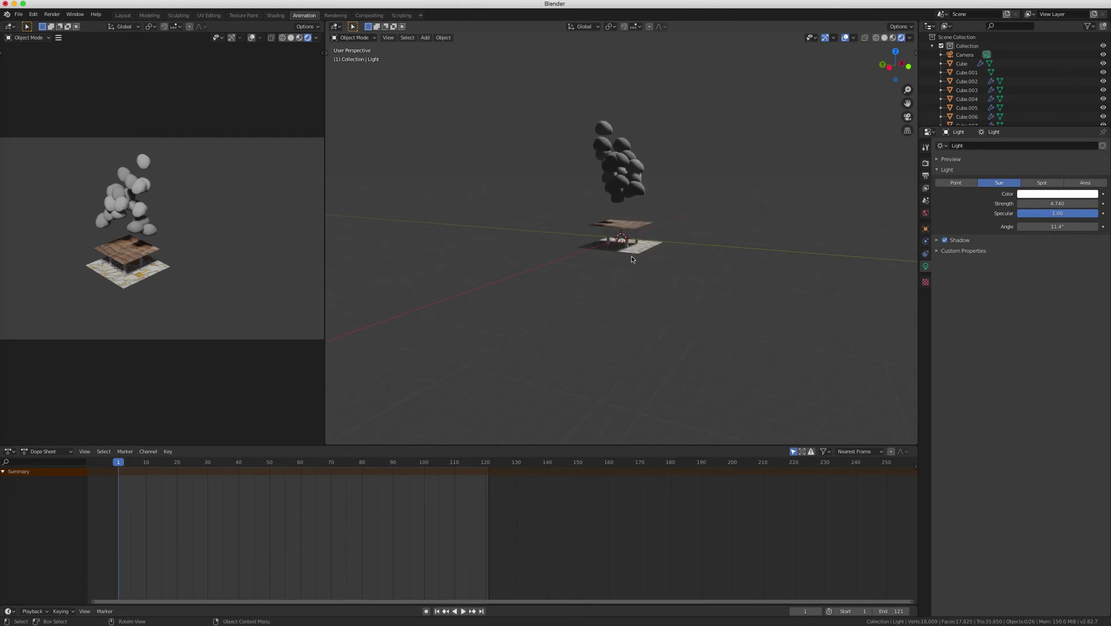
click(634, 252)
key(s)
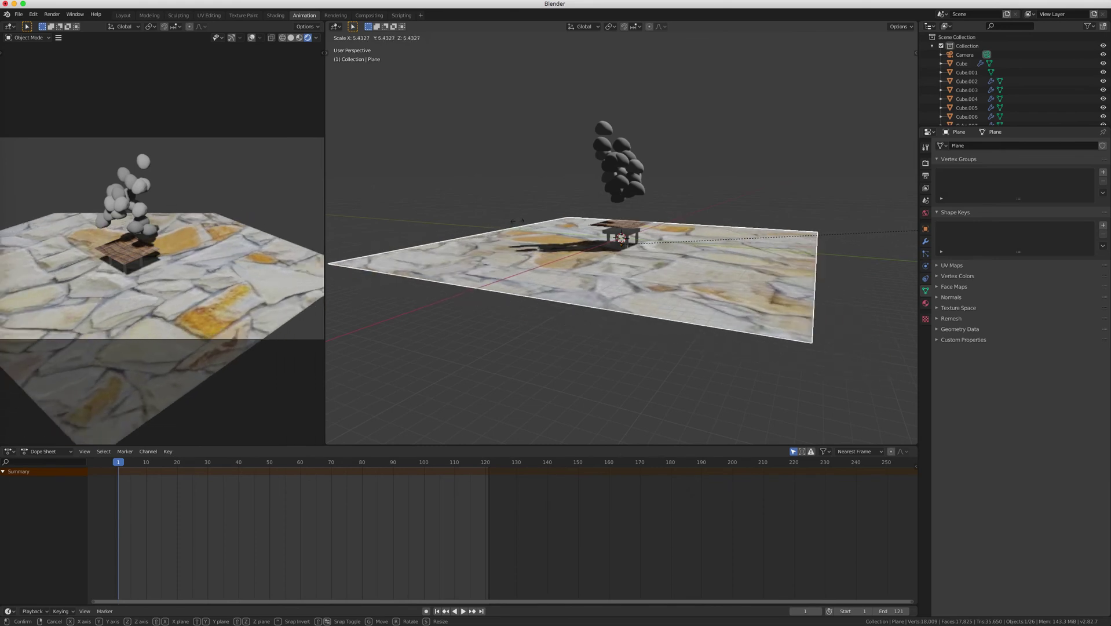
click(455, 223)
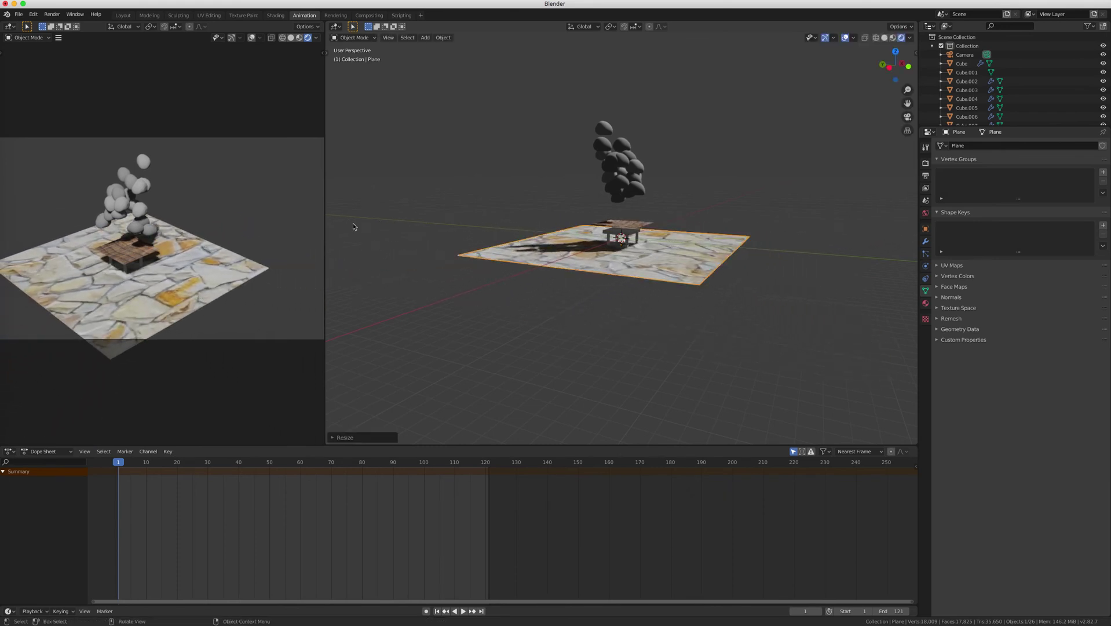
Step: Add a plane mesh and rotate it around the global Y axis until it stands roughly upright
middle_drag(531, 242, 764, 197)
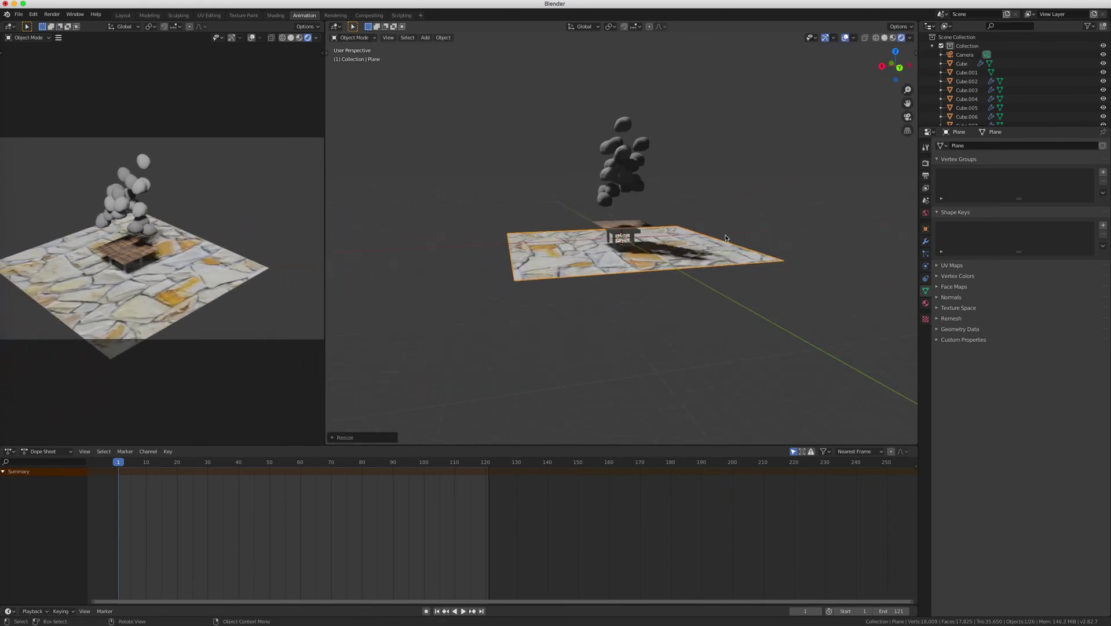
click(764, 197)
click(425, 37)
mouse_move(457, 48)
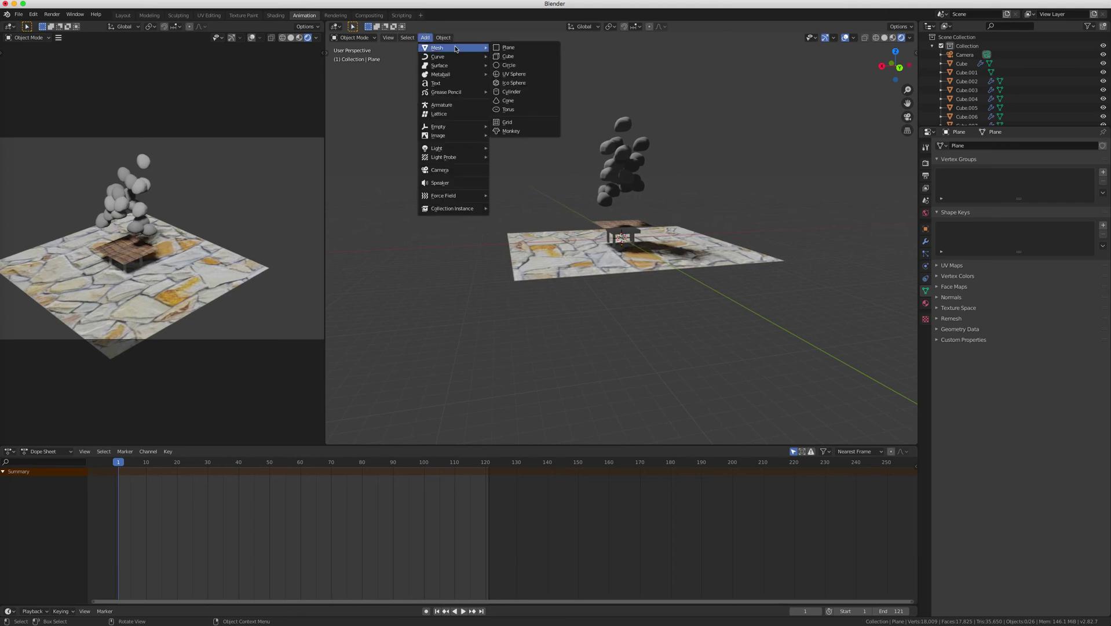
click(509, 47)
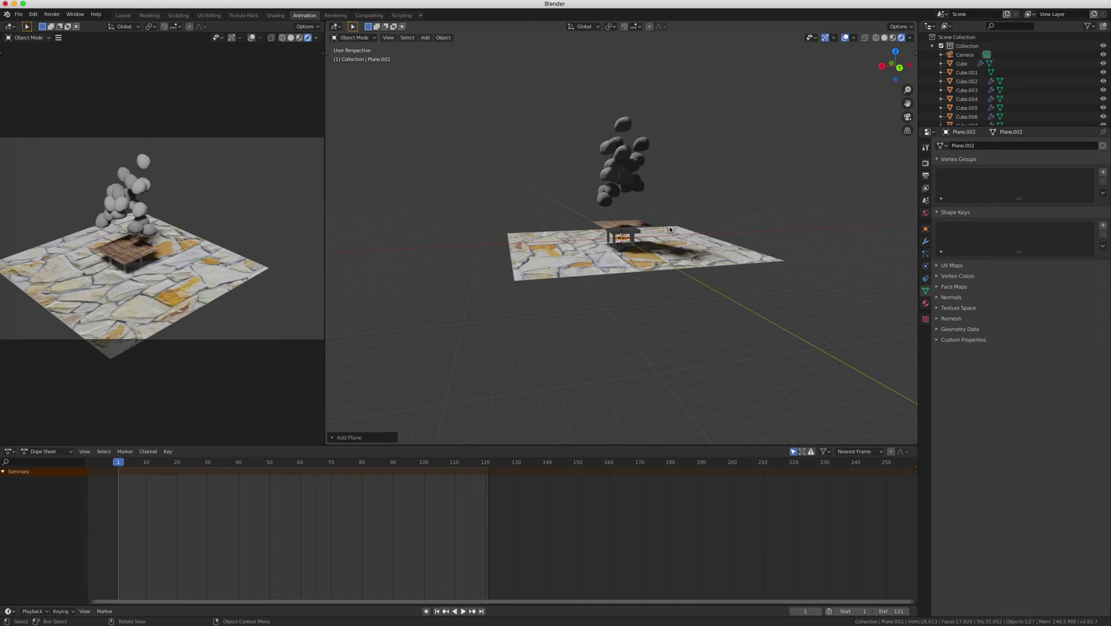
key(r)
key(y)
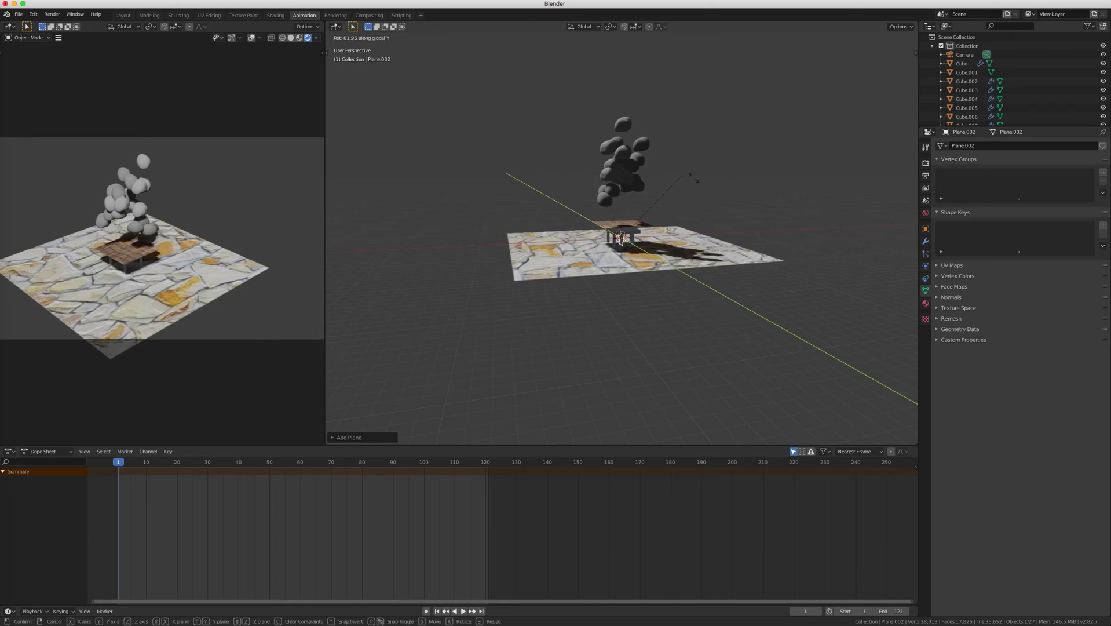
click(664, 158)
Step: Move the upright plane in the negative global X direction to the back edge of the stone floor
key(g)
key(z)
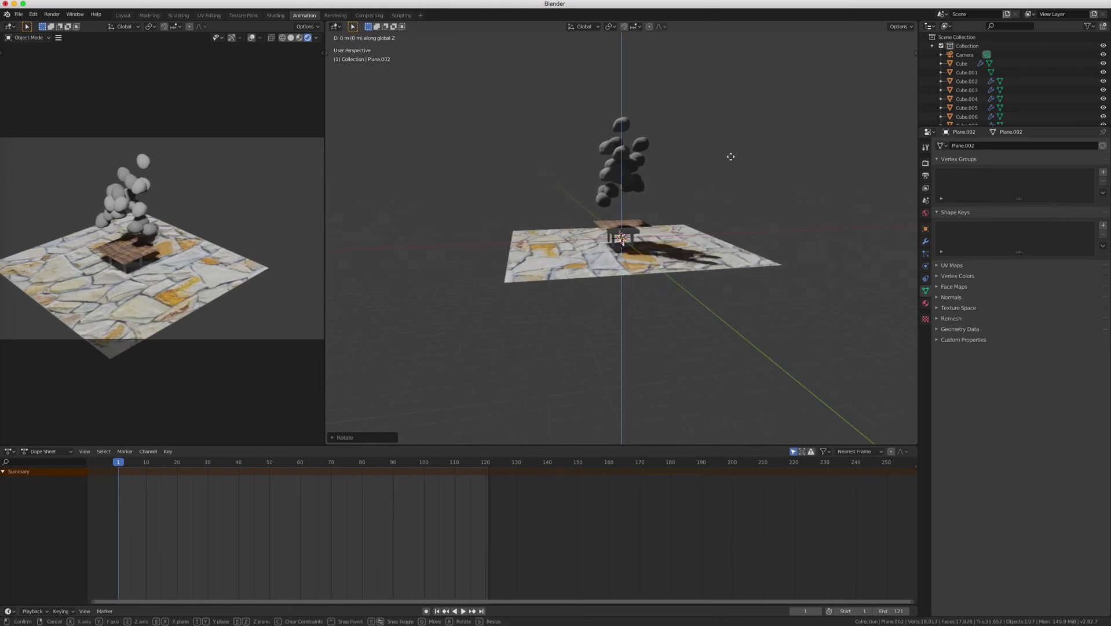
key(x)
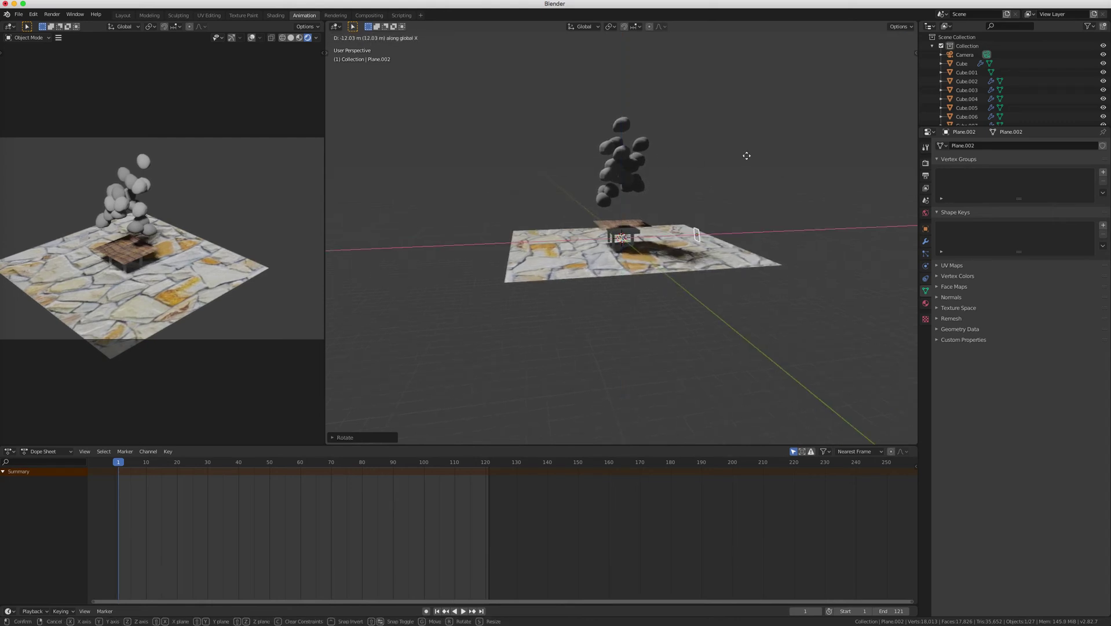
click(762, 155)
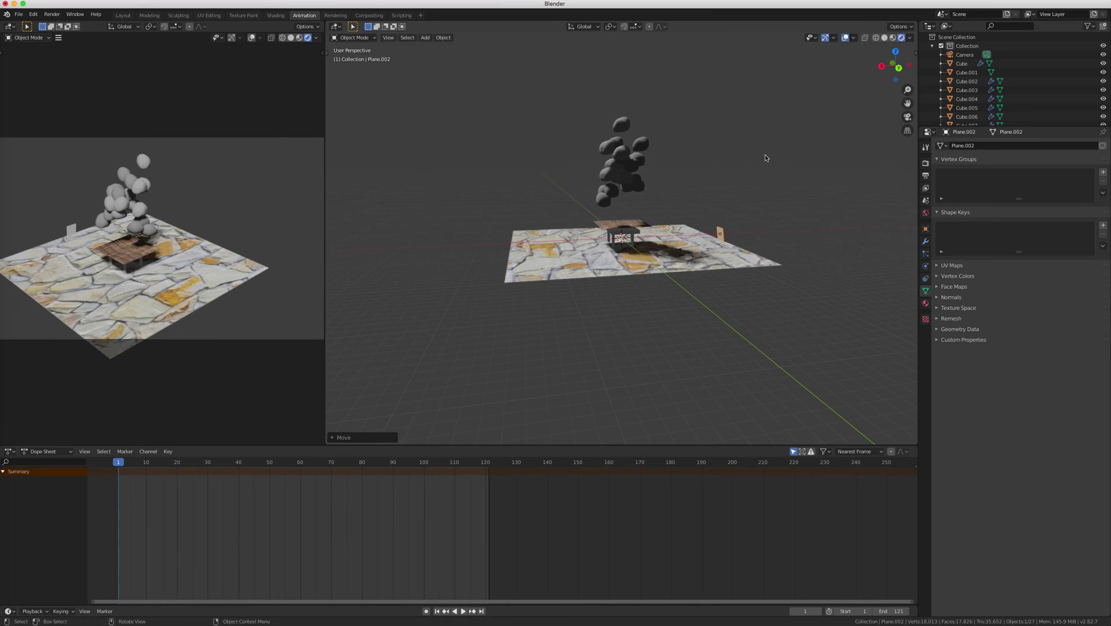
Step: Stretch the upright plane along the global Y axis by a factor of about 17 to span the floor's edge
scroll(762, 157, right, 10)
scroll(763, 156, right, 3)
key(s)
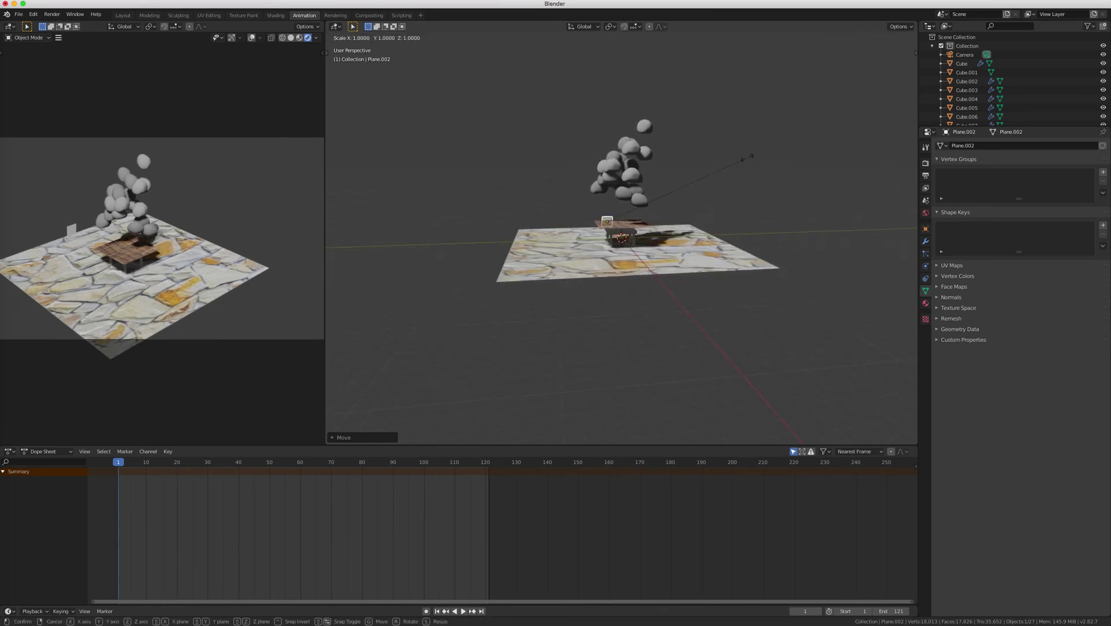
key(y)
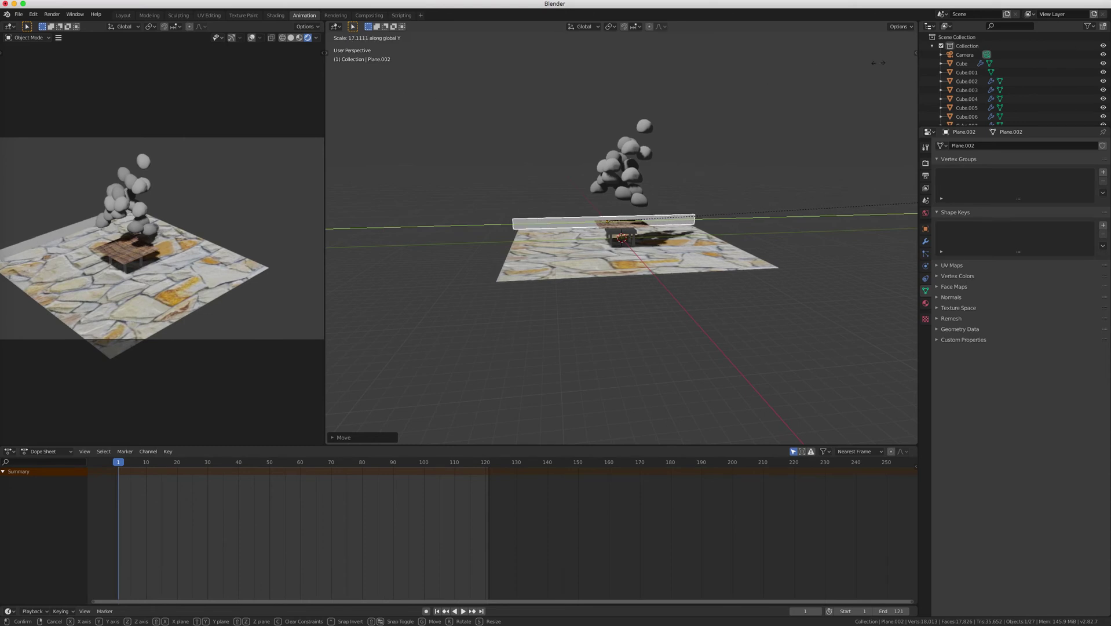
click(771, 166)
Step: Rotate the wall strip very slightly and raise it along the global Z axis to the height of the upper boulders
scroll(768, 166, right, 5)
scroll(770, 162, right, 2)
key(r)
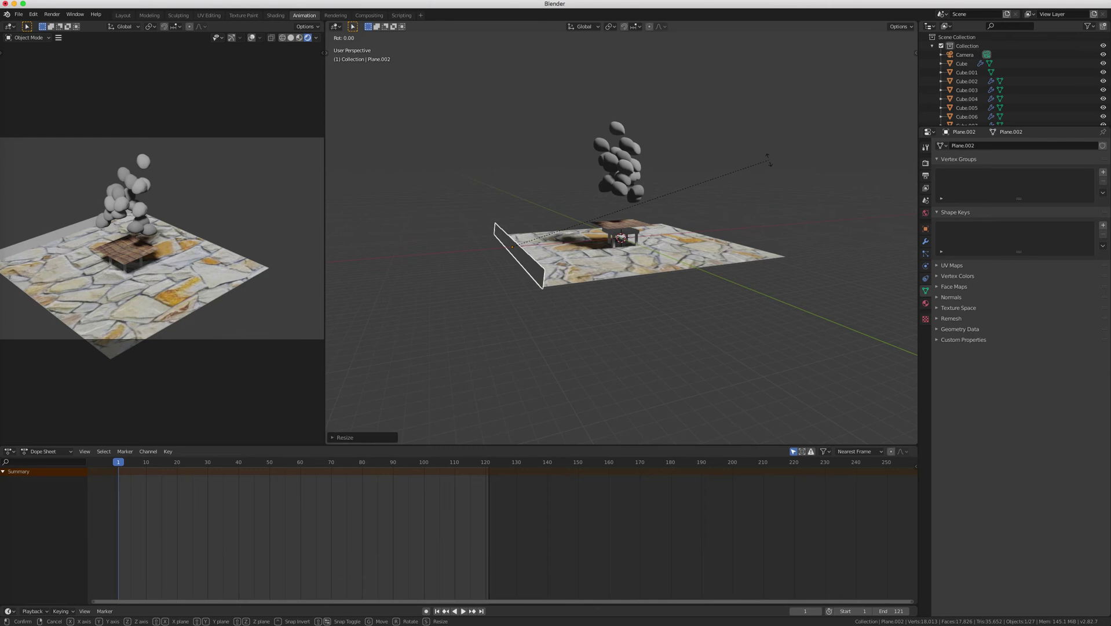
click(735, 181)
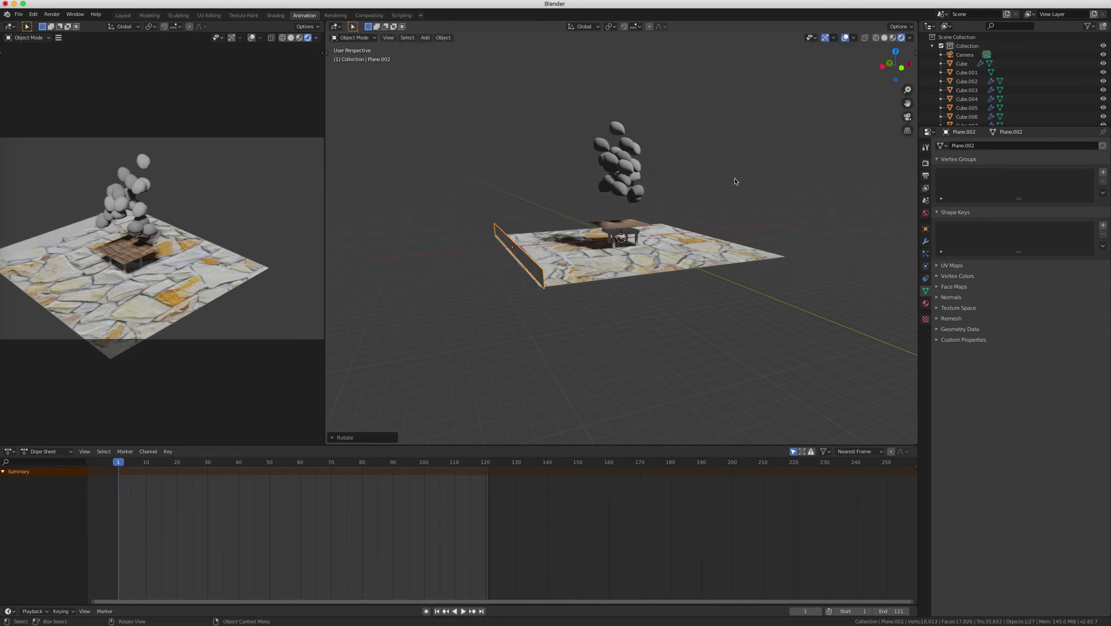
scroll(753, 182, right, 5)
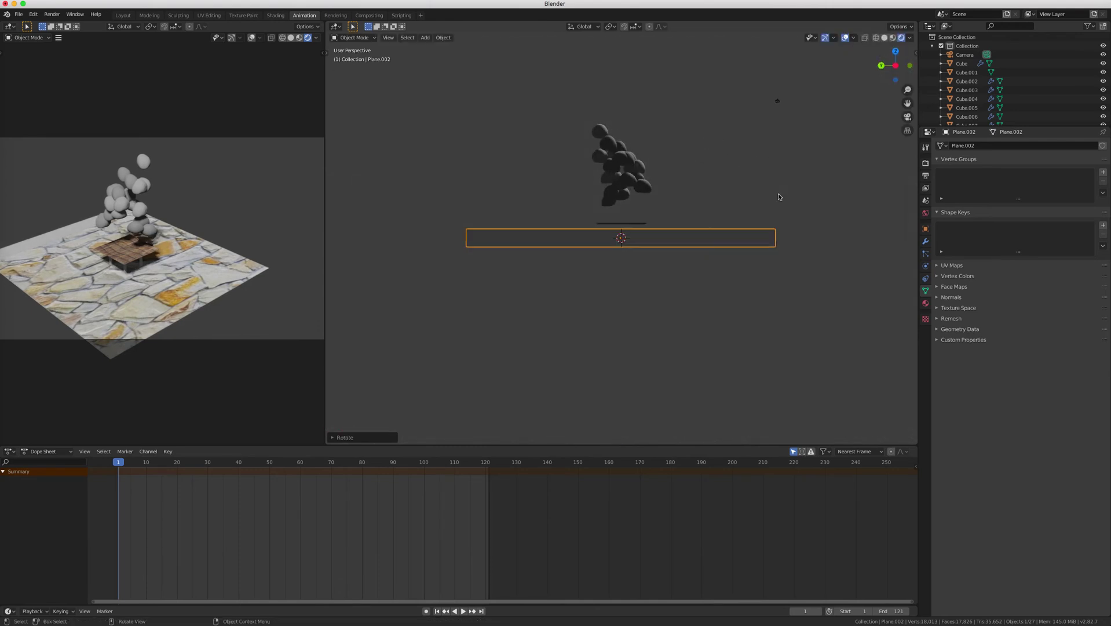
key(g)
key(z)
click(837, 100)
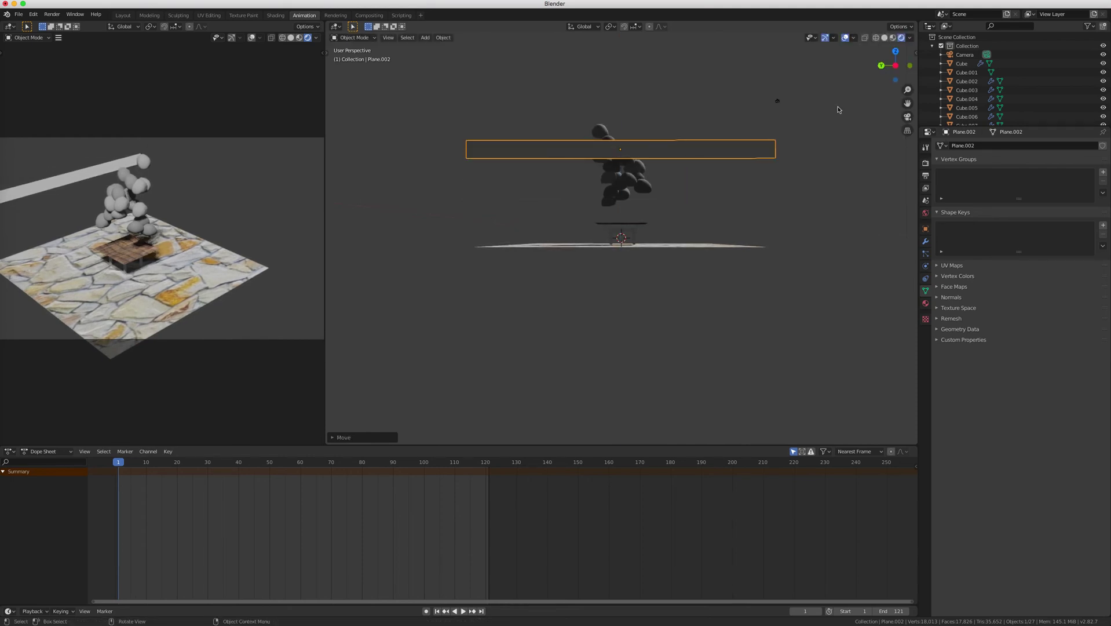
Step: Try enlarging the raised wall strip uniformly on all axes, and undo the scaling
key(s)
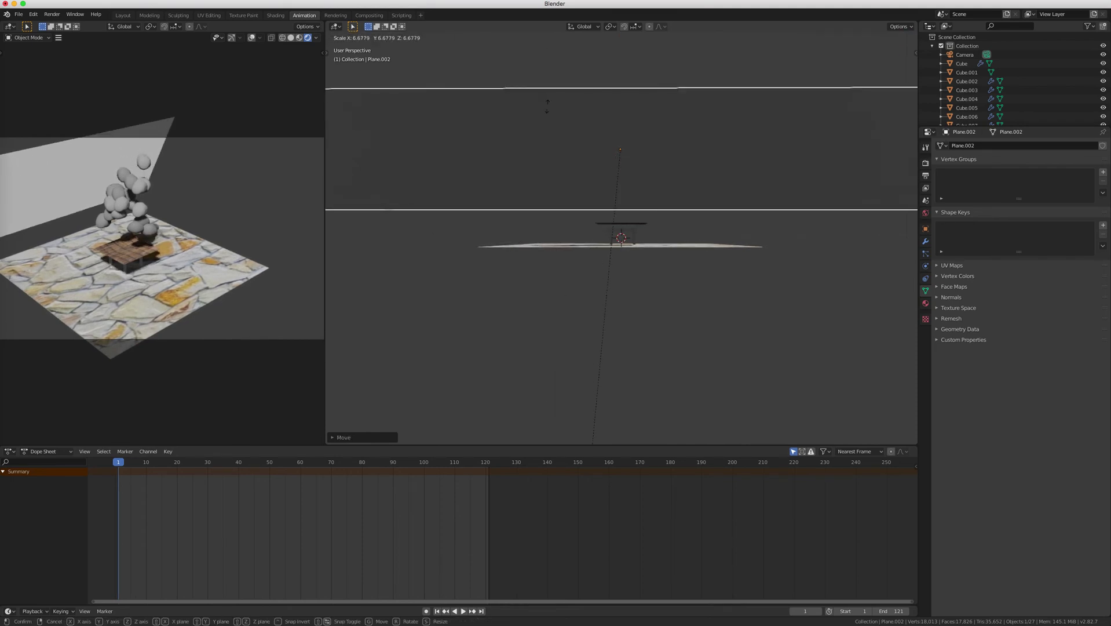
click(572, 362)
key(ctrl+z)
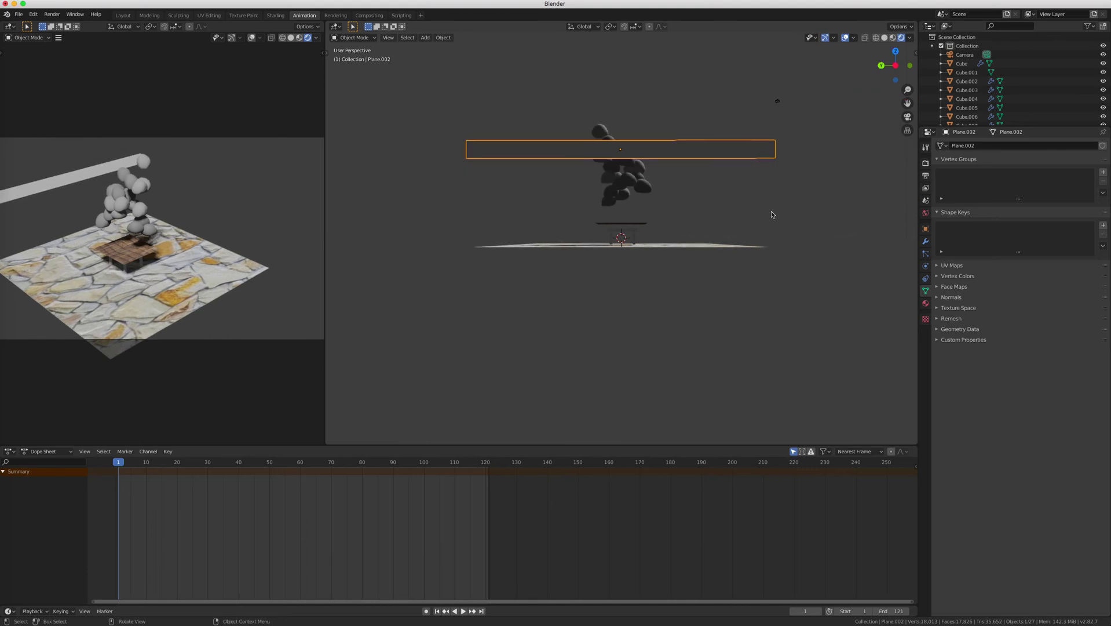
Step: Scale the wall strip along the global Z axis by about 10.7 so its lower edge reaches the floor
key(s)
key(z)
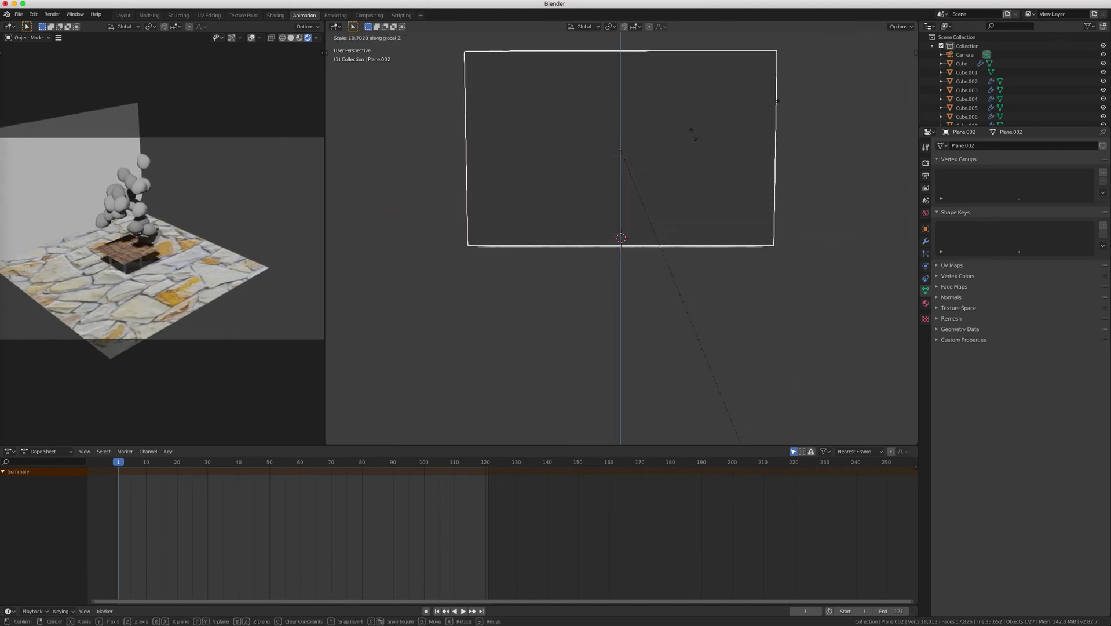
click(692, 153)
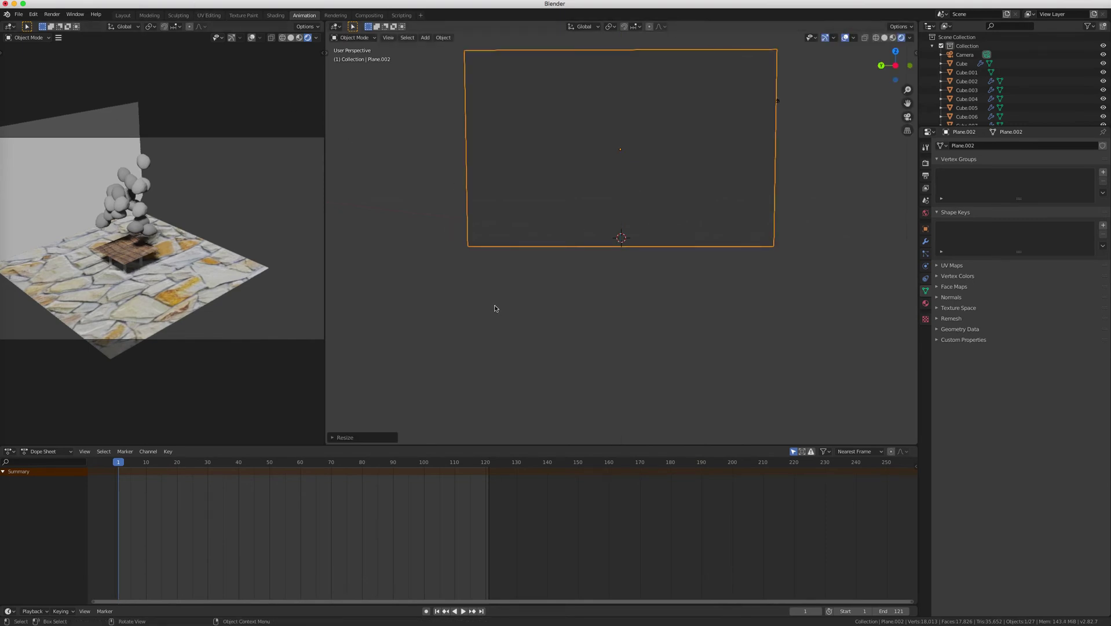
Step: Open the wall plane in Edit Mode with vertex selection and with overlays shown in the camera preview
middle_drag(495, 308, 494, 300)
click(354, 37)
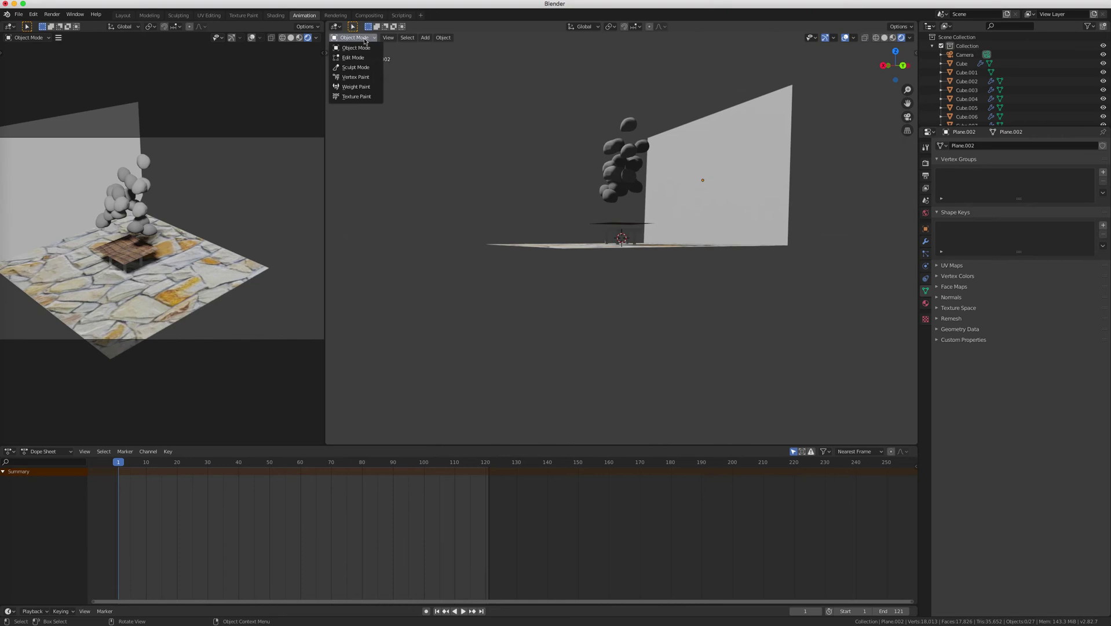
click(350, 57)
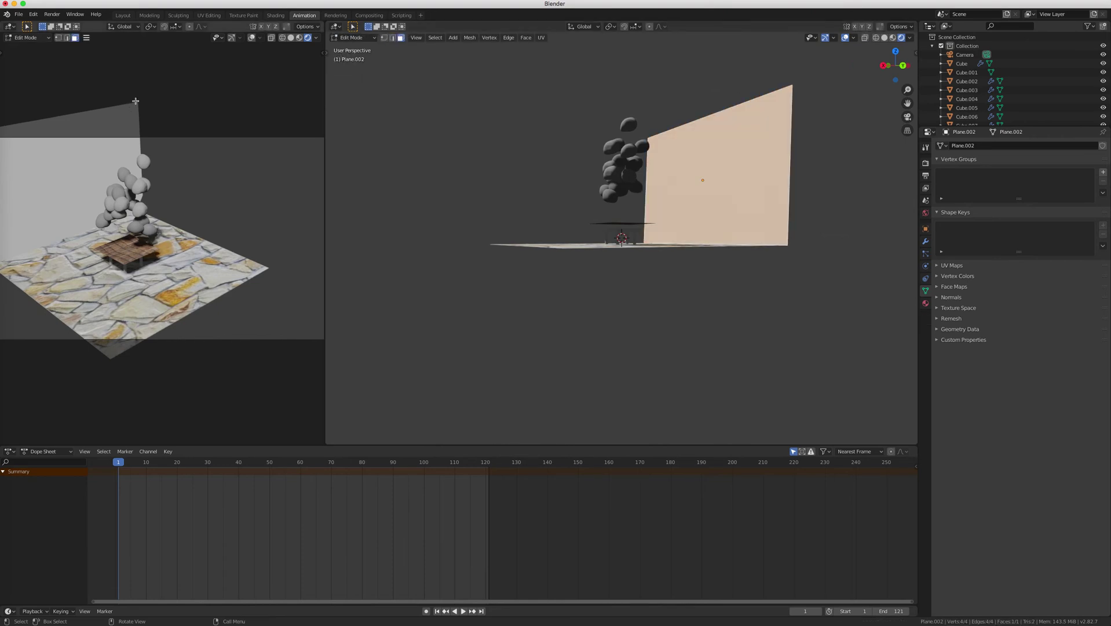
click(251, 37)
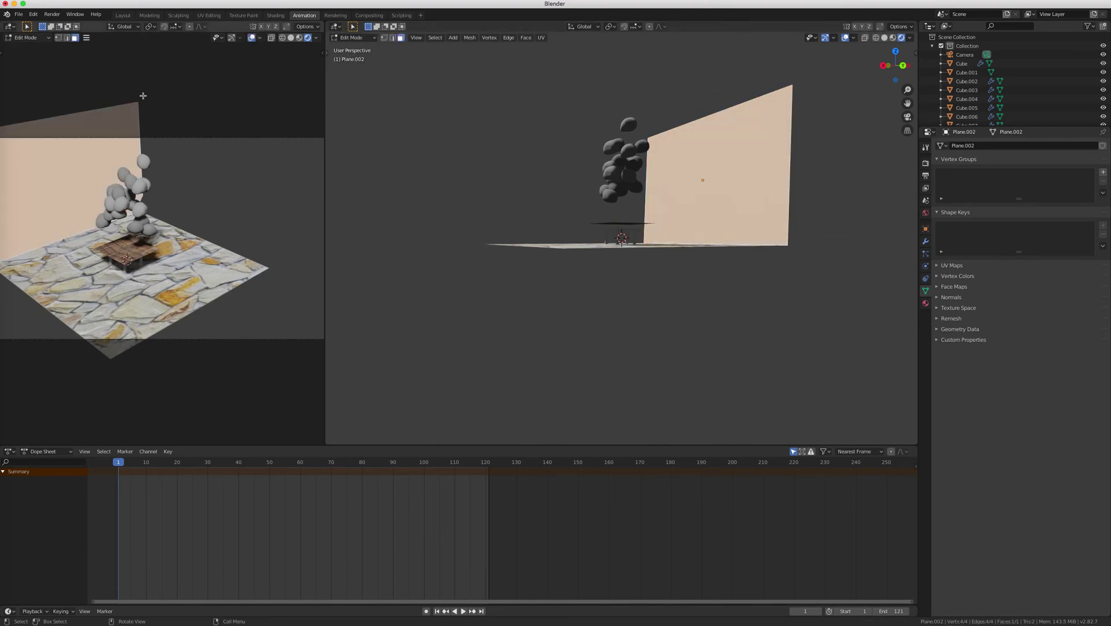
click(58, 38)
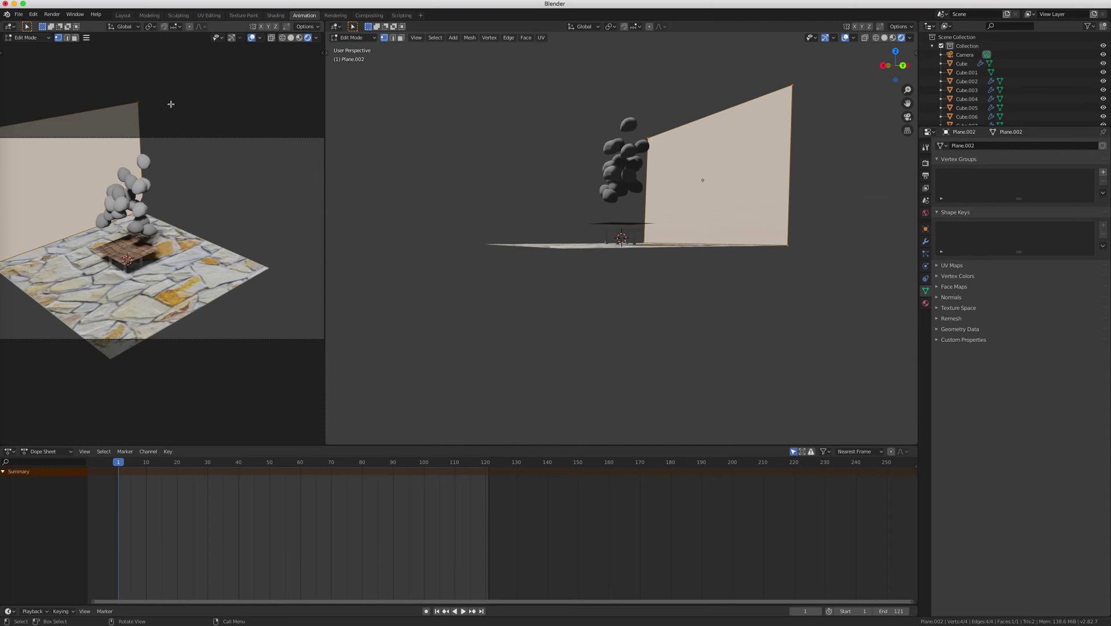
key(g)
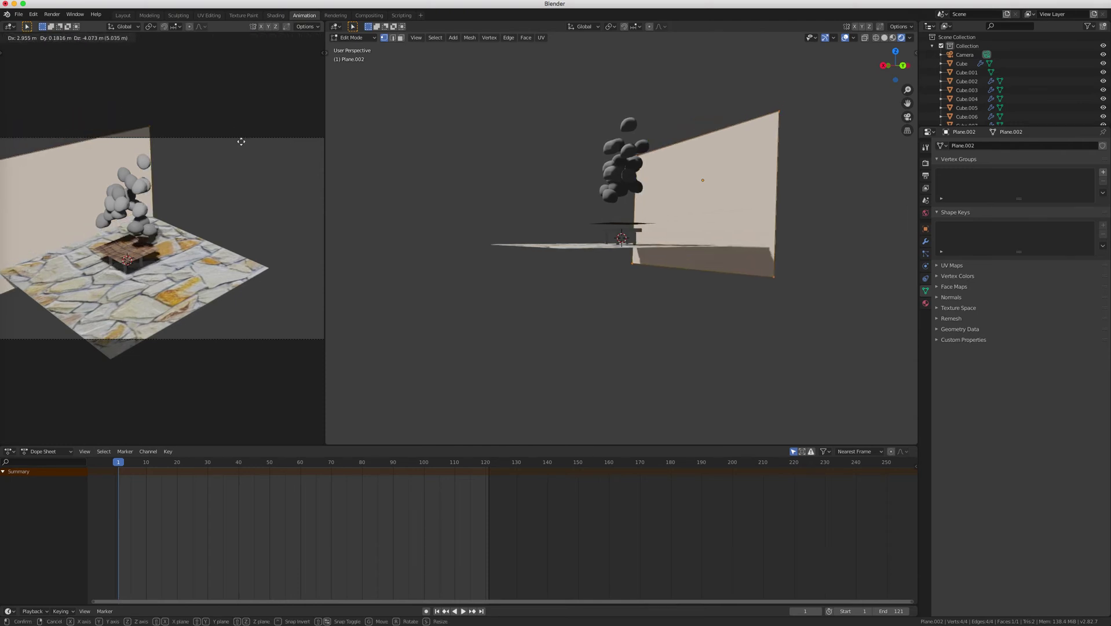
right_click(240, 144)
click(198, 114)
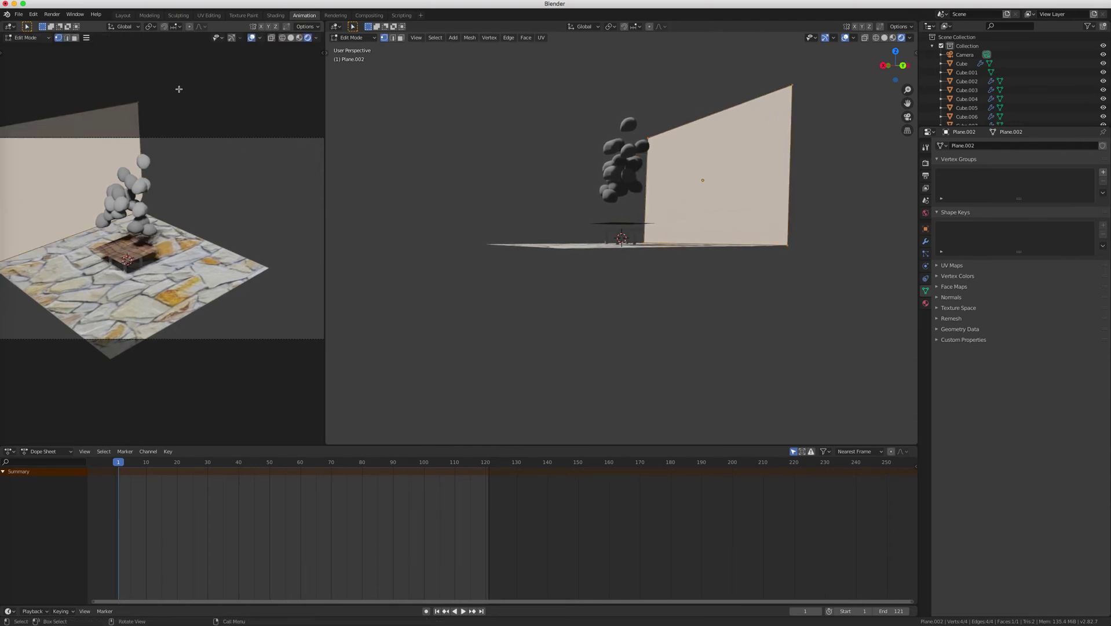
Step: Move the wall's upper corner vertex behind the boulders by about X 2.2 m, Y -1.8 m, Z -5.7 m, down to the camera frame's upper edge
click(143, 99)
key(g)
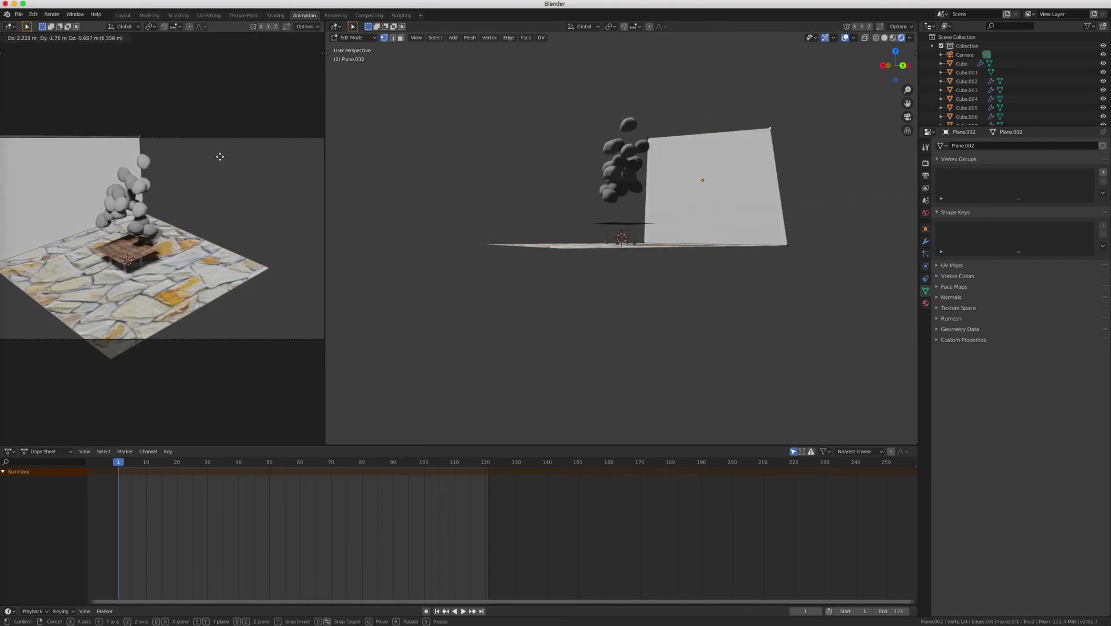
click(229, 156)
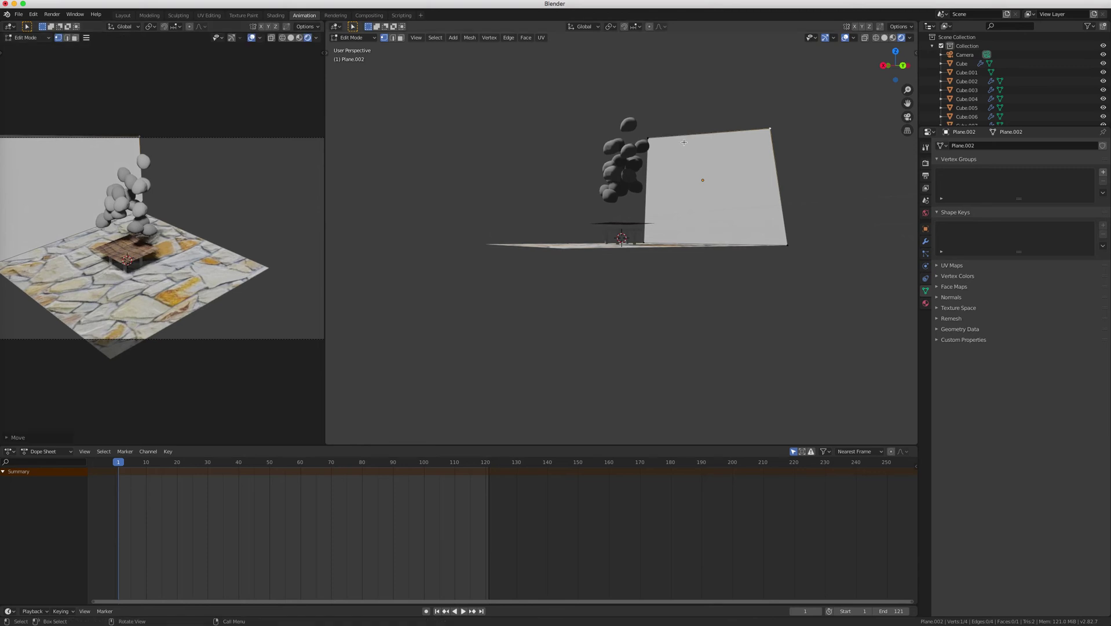
Step: Create a new material for the wall plane in the Shading workspace
scroll(689, 142, right, 10)
middle_drag(691, 140, 638, 148)
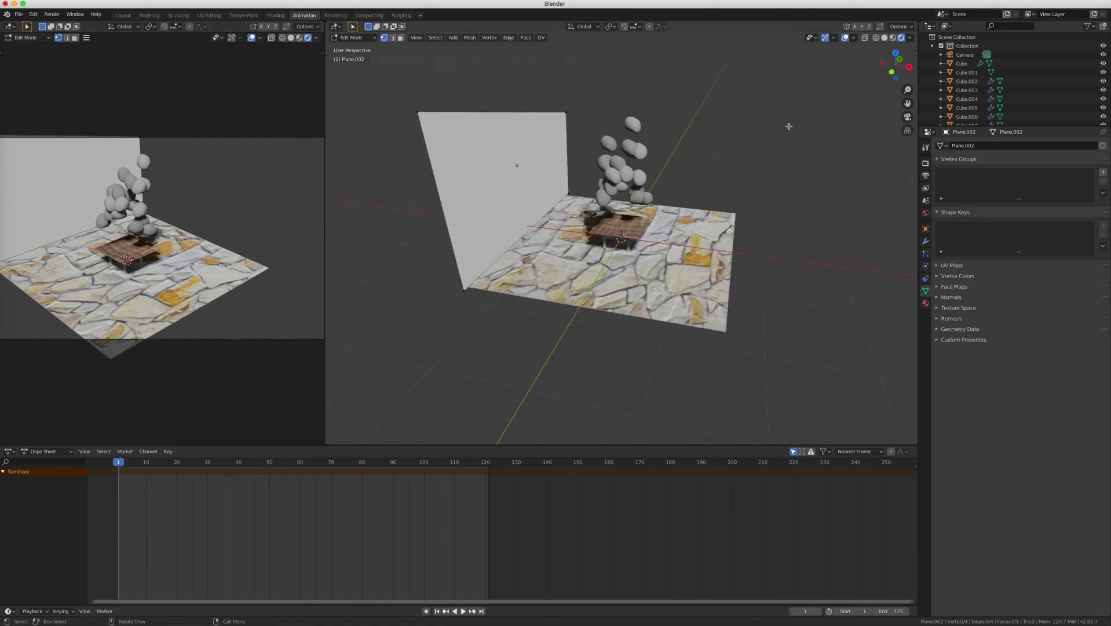
click(275, 15)
scroll(459, 191, down, 8)
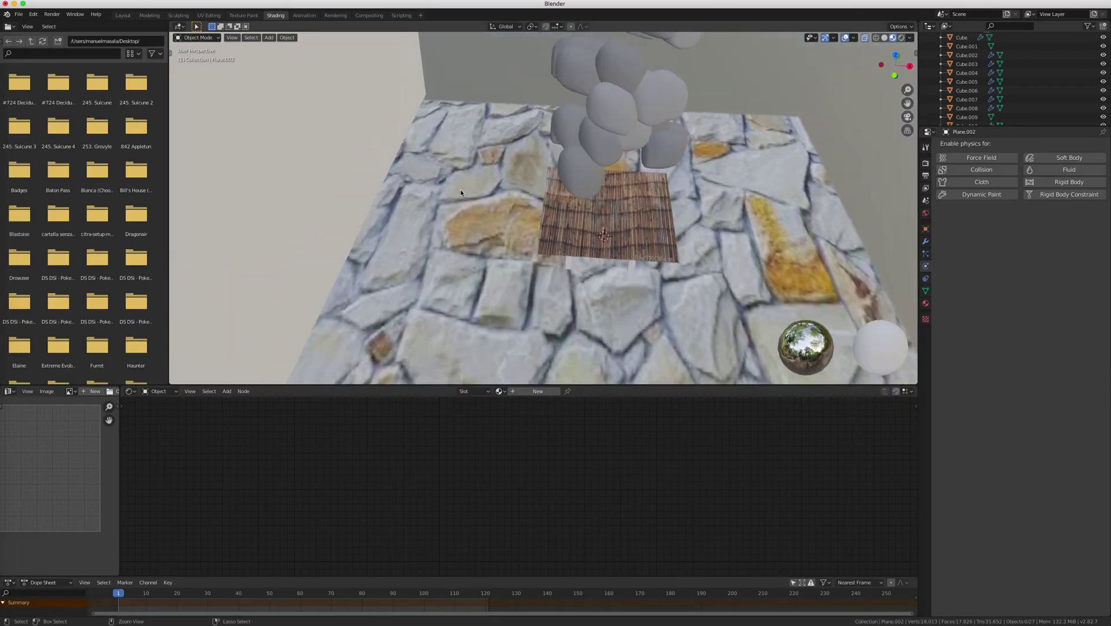
scroll(461, 191, down, 6)
scroll(461, 192, up, 3)
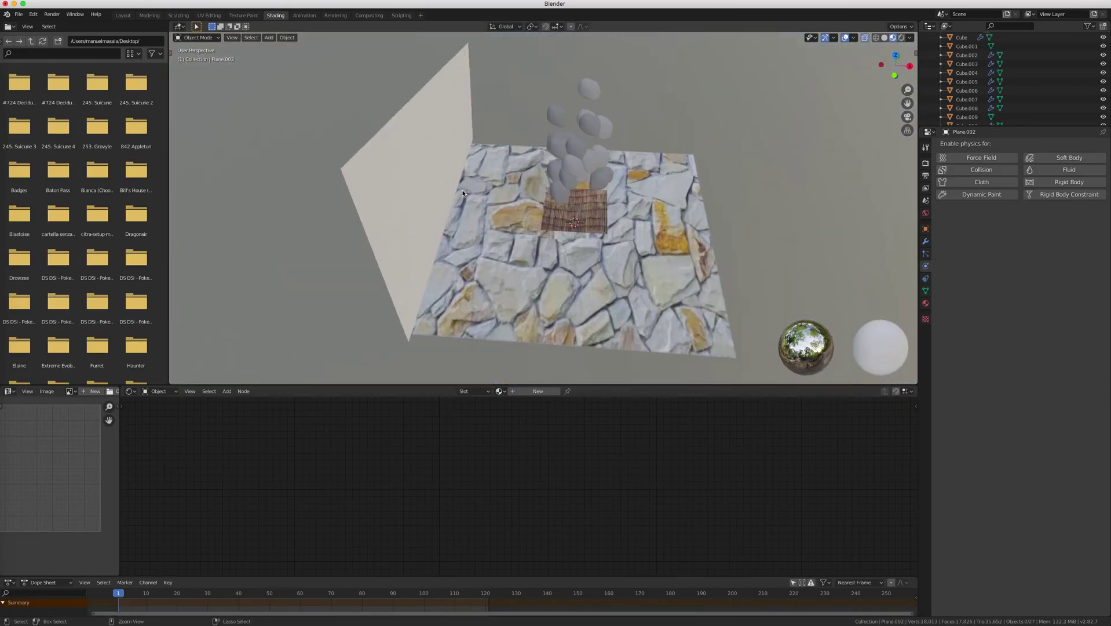
scroll(463, 193, up, 5)
scroll(469, 192, down, 5)
scroll(468, 189, down, 3)
middle_drag(481, 177, 549, 324)
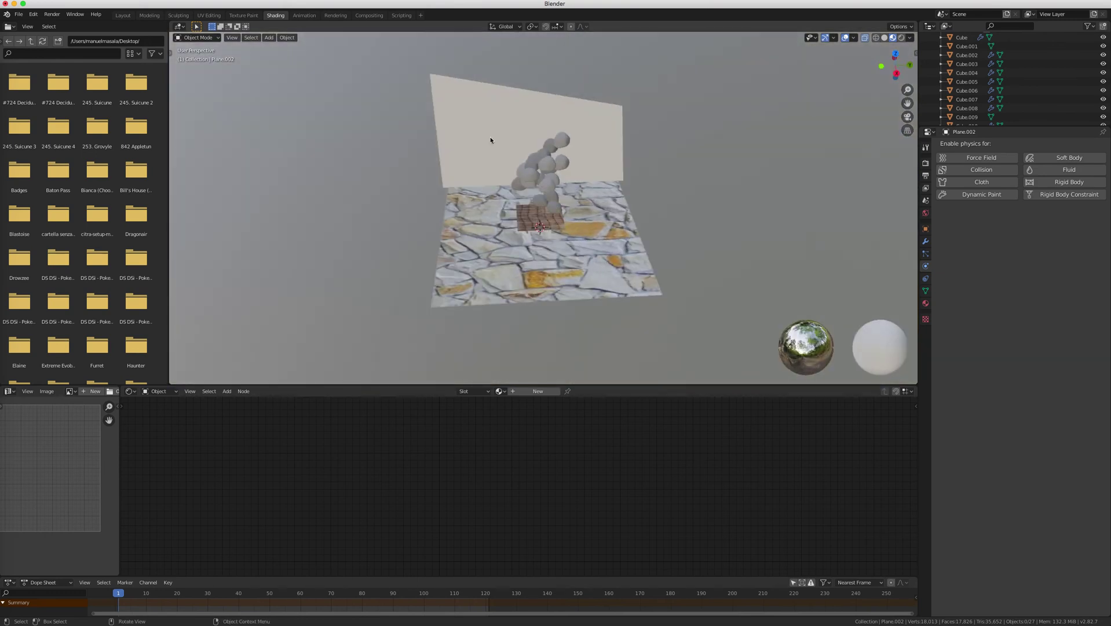
click(539, 391)
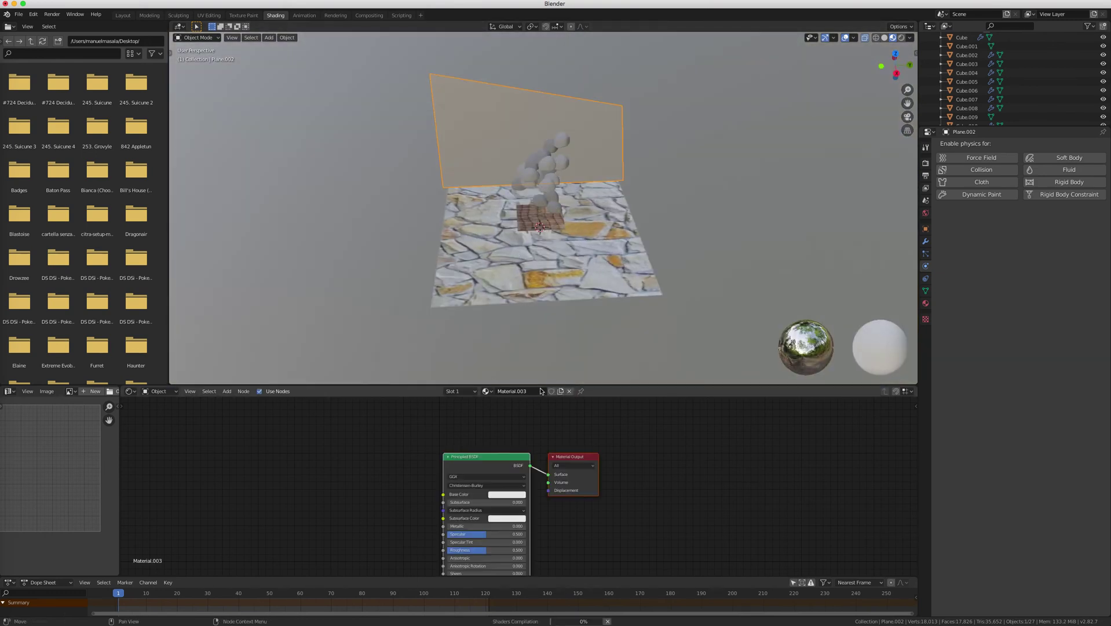
Step: Find the green bamboo image download-27.jpg on the Desktop and feed its colour into the wall material's Base Color
scroll(87, 161, down, 15)
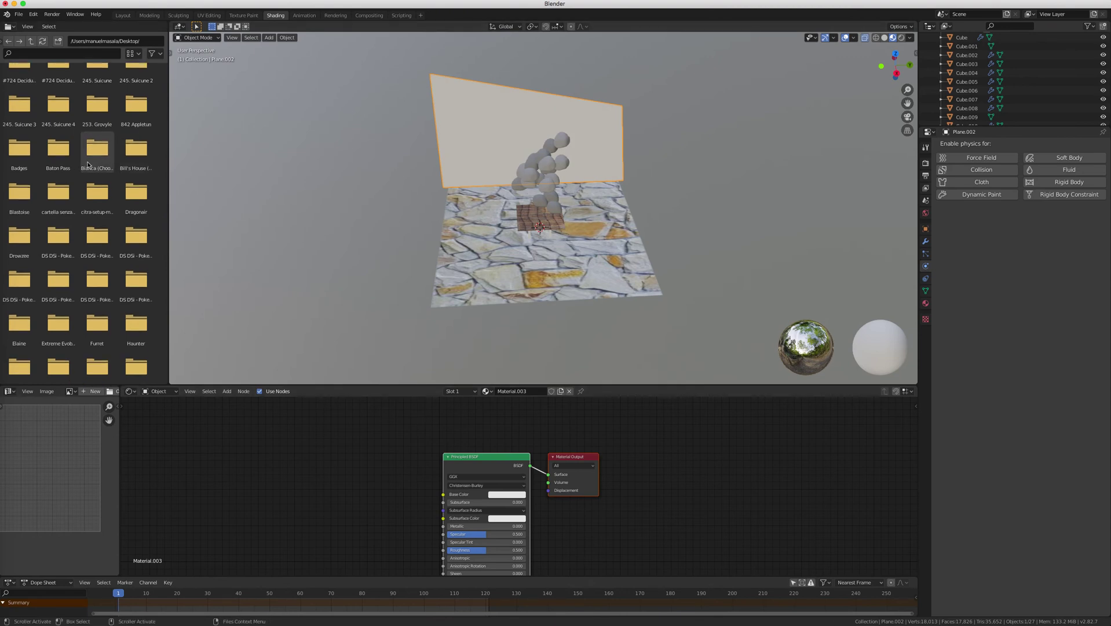
scroll(86, 160, down, 10)
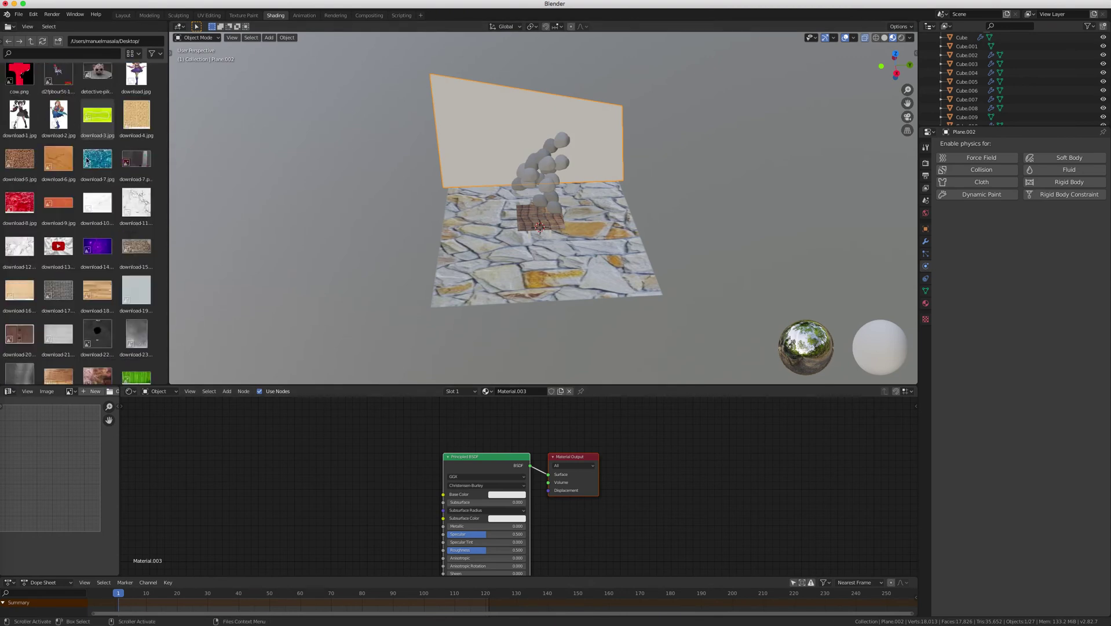
scroll(87, 174, down, 4)
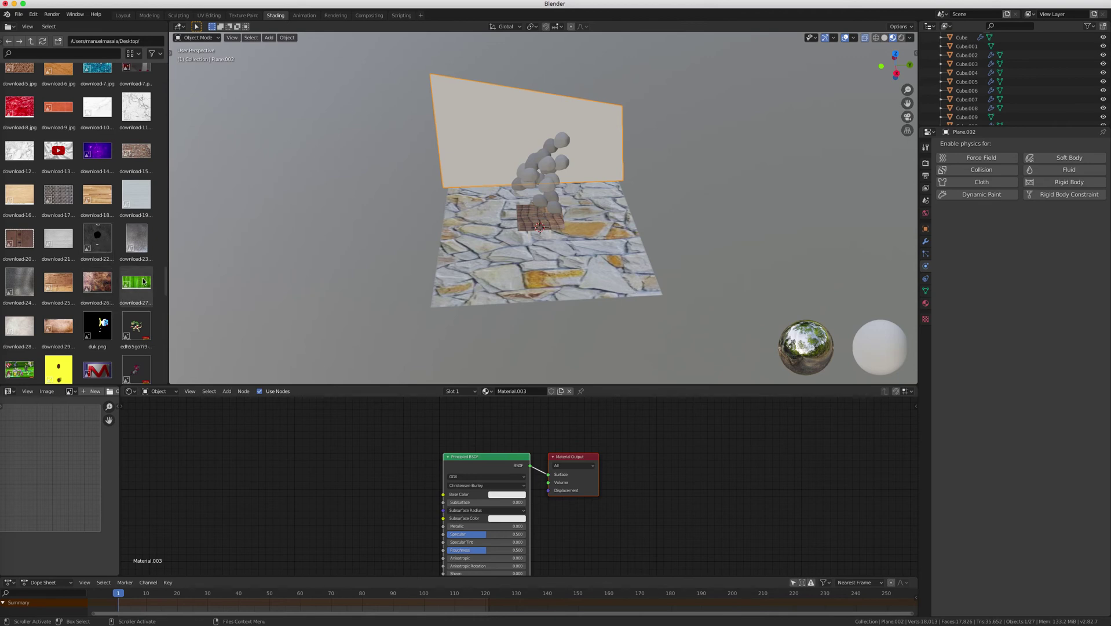
drag(144, 281, 443, 494)
middle_drag(840, 191, 490, 22)
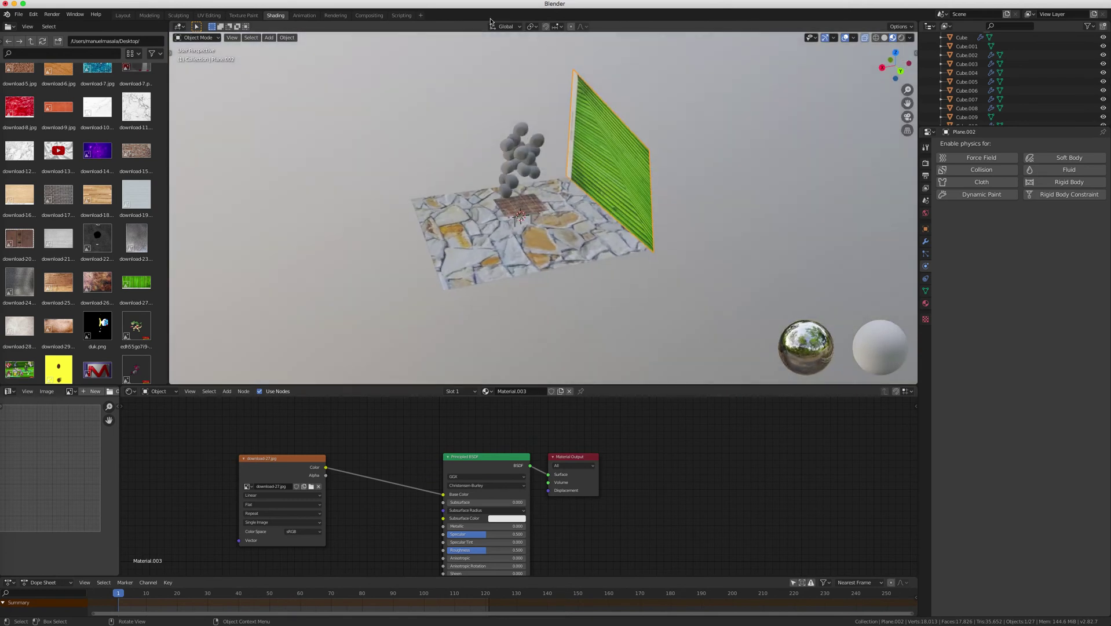
Step: Back in the Animation workspace, raise the wall's upper corner vertex behind the boulders along Z, above the camera frame's upper edge
click(304, 15)
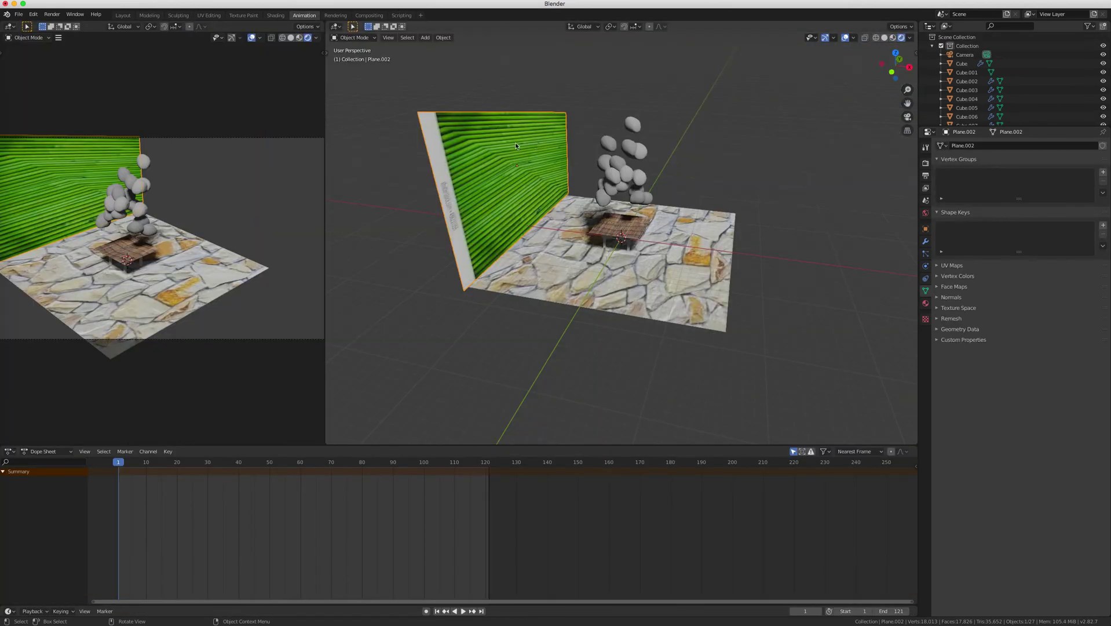
middle_drag(557, 123, 451, 87)
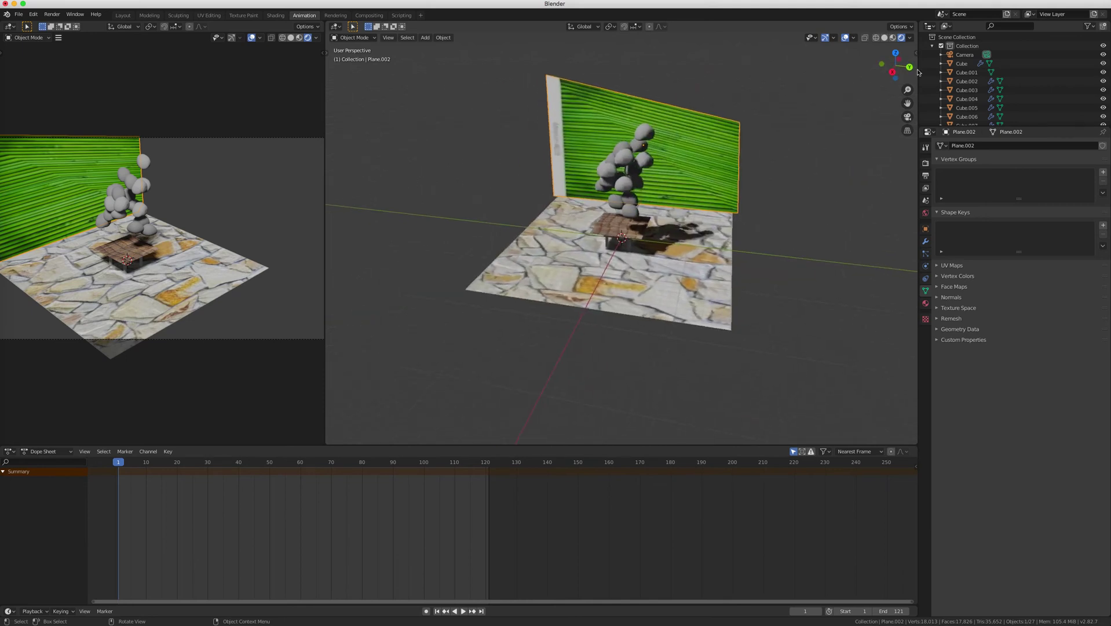
click(35, 37)
click(24, 49)
click(143, 135)
key(g)
key(z)
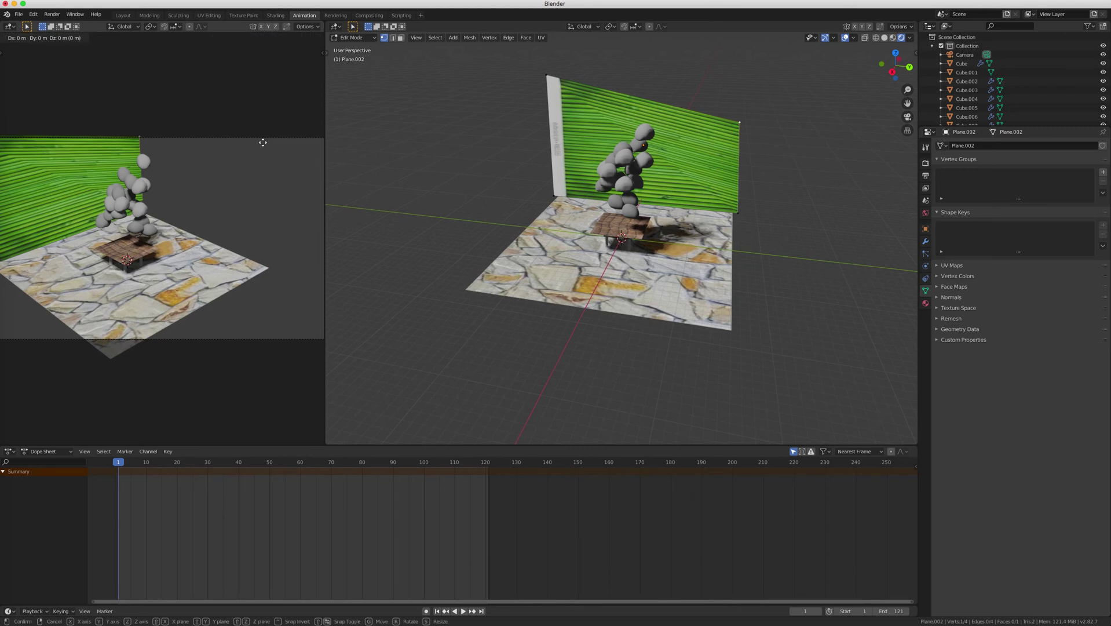
click(252, 92)
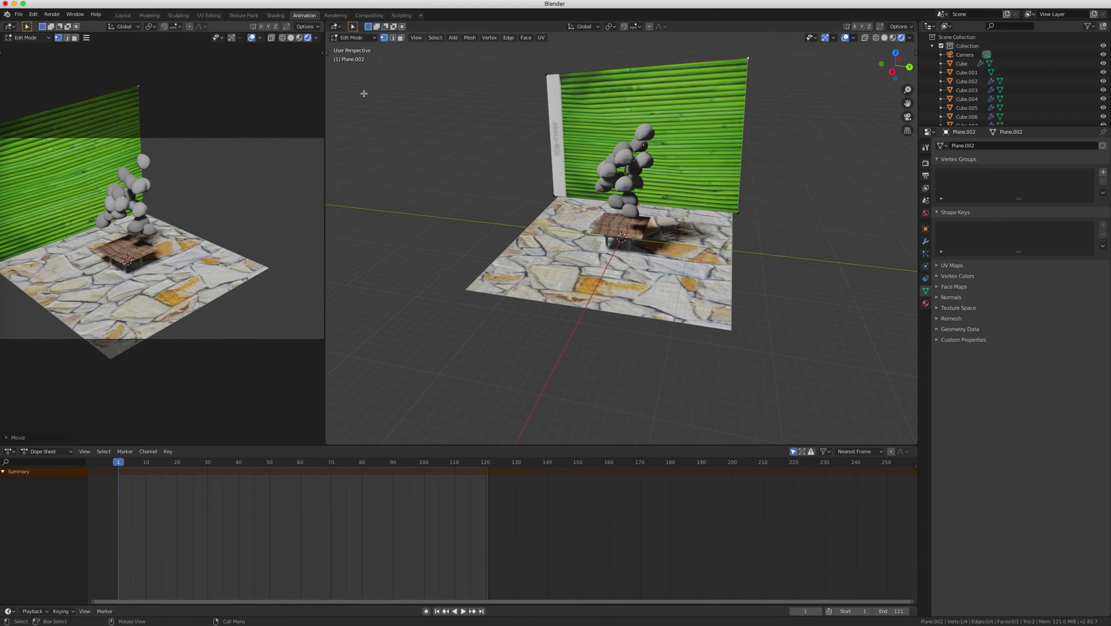
Step: Lower the same upper corner vertex slightly along Z until the wall's upper edge runs level
click(500, 104)
scroll(711, 114, left, 5)
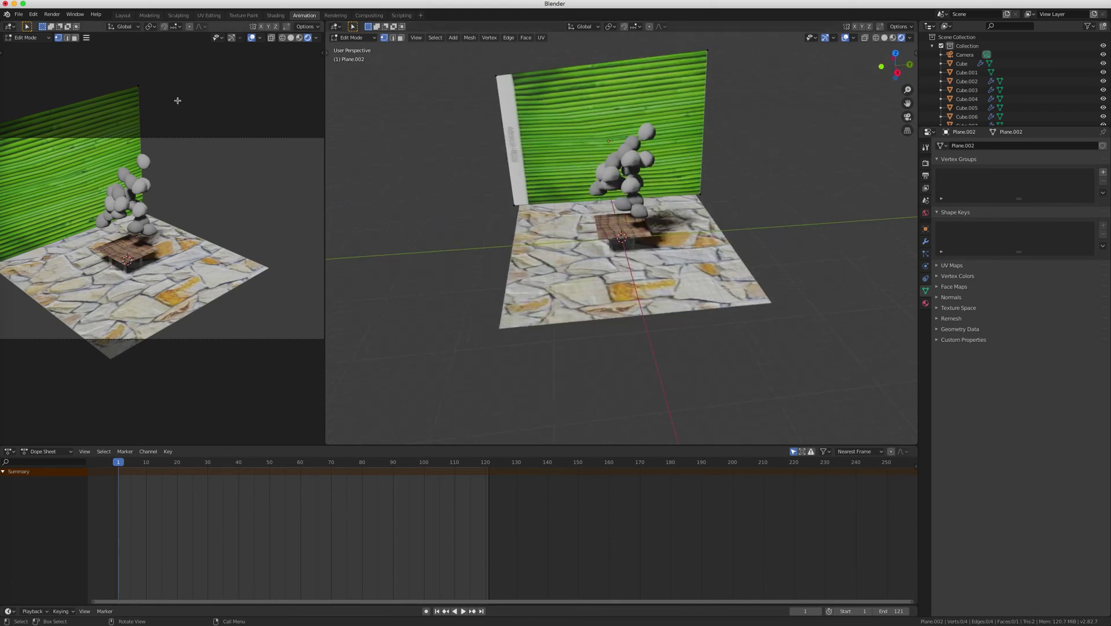
click(138, 90)
key(g)
key(z)
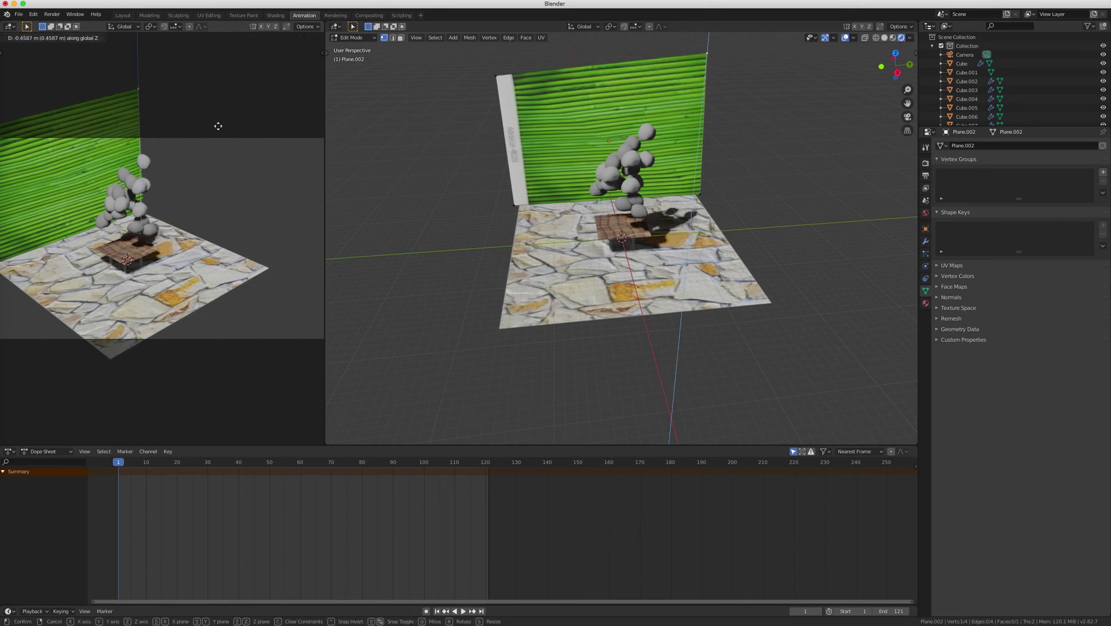
click(217, 136)
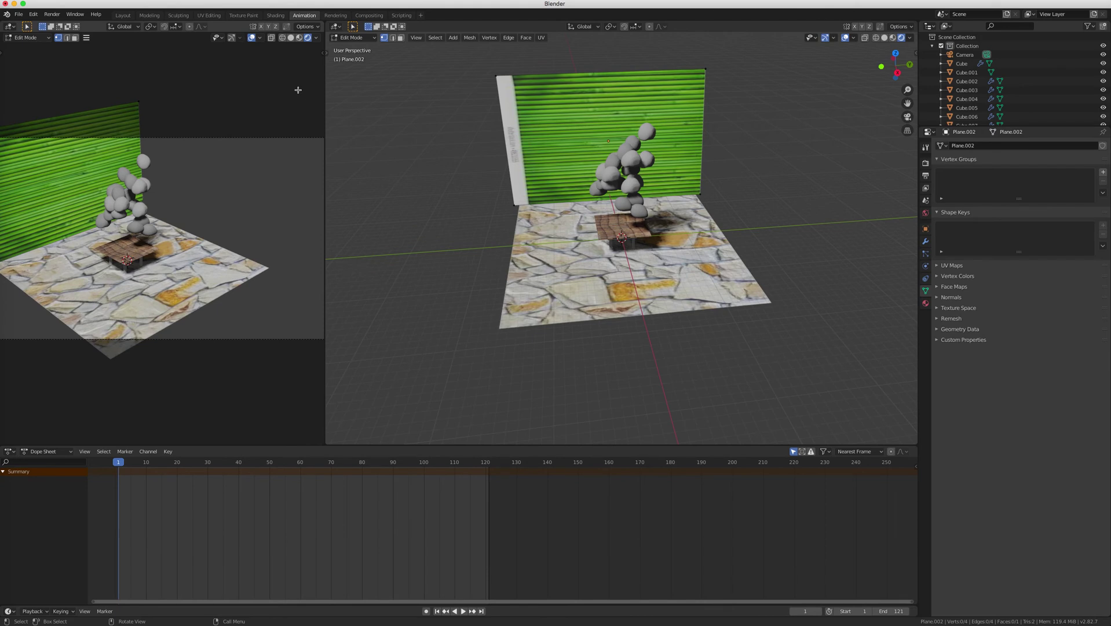
Step: Rotate all vertices of the wall a quarter turn about the global X axis so the bamboo stalks stand vertically
key(b)
drag(824, 20, 789, 34)
key(r)
key(x)
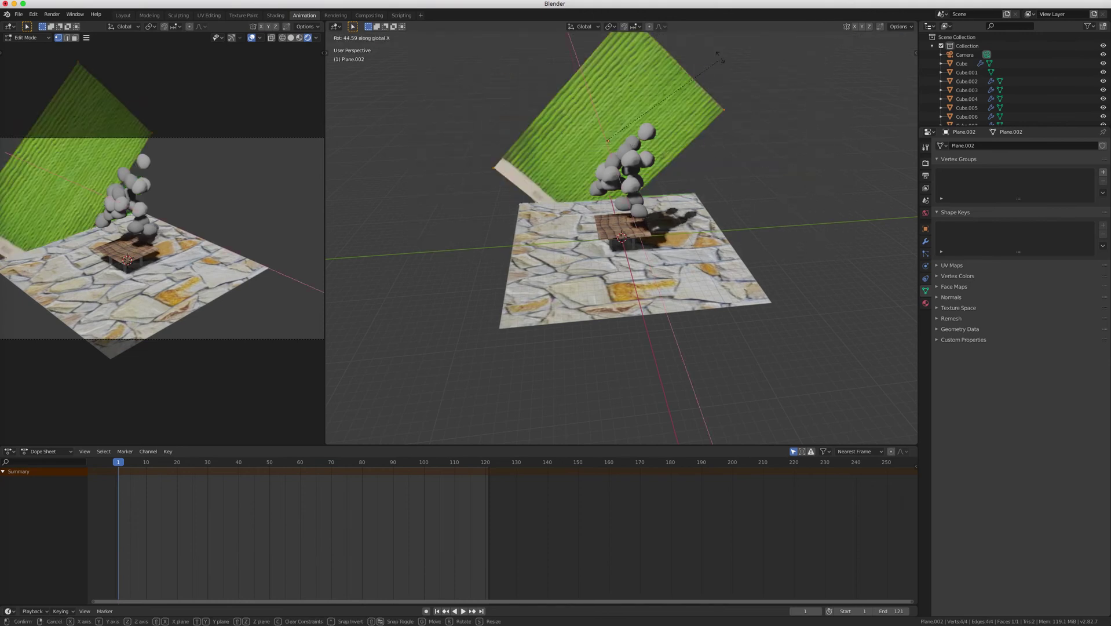
click(649, 409)
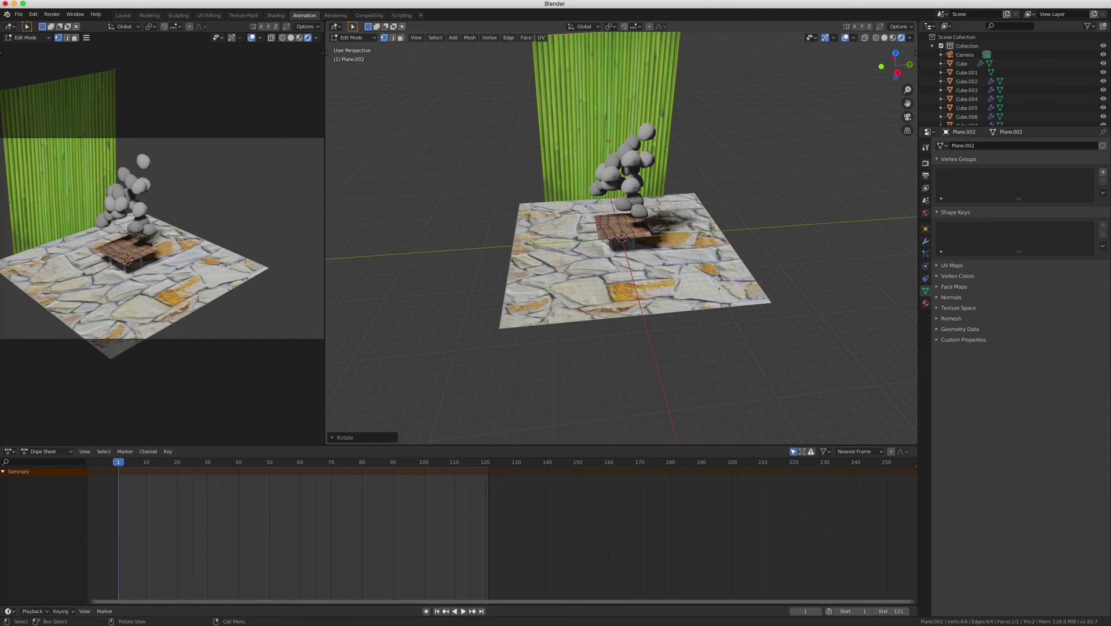
Step: Widen the rotated wall along the global Y axis past the floor's edge, and scale it along Z by about 0.83
key(s)
key(y)
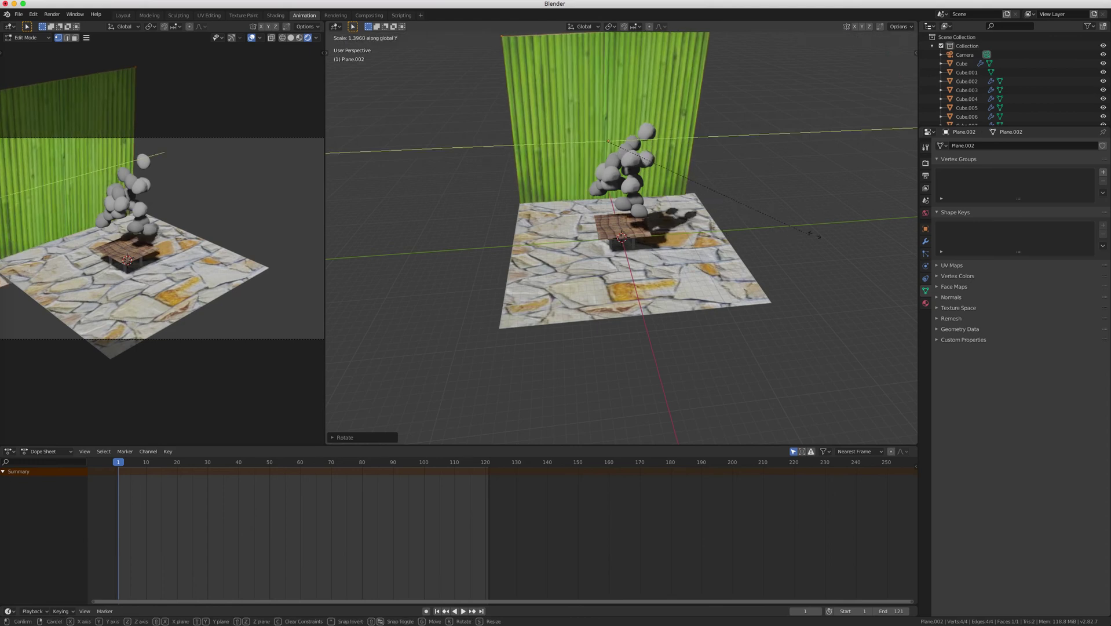
click(845, 236)
key(s)
key(z)
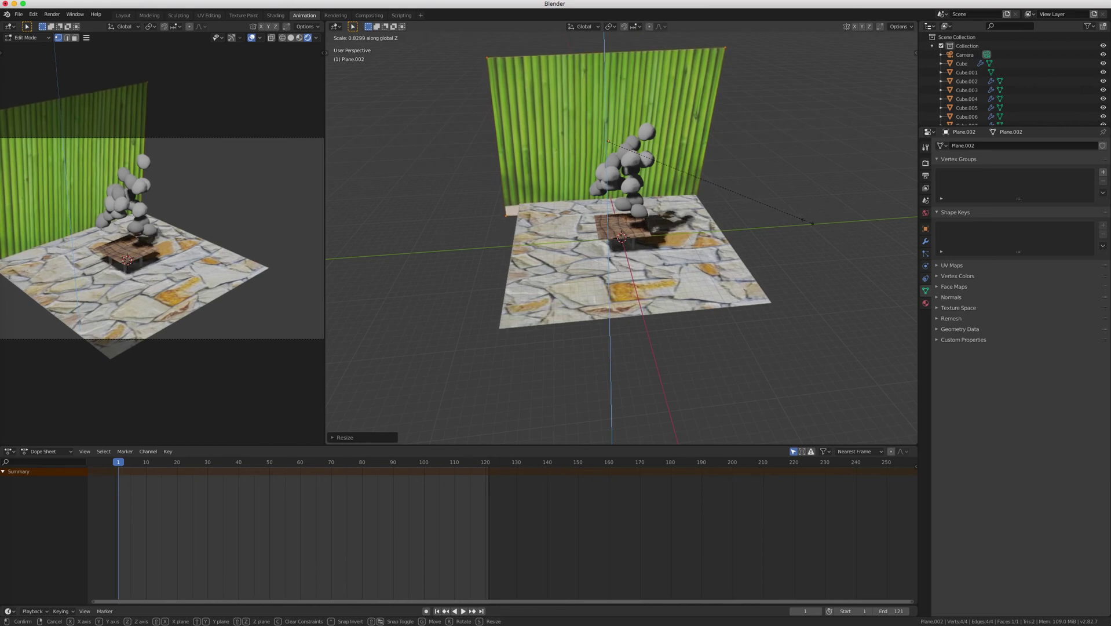
click(808, 221)
scroll(808, 222, left, 10)
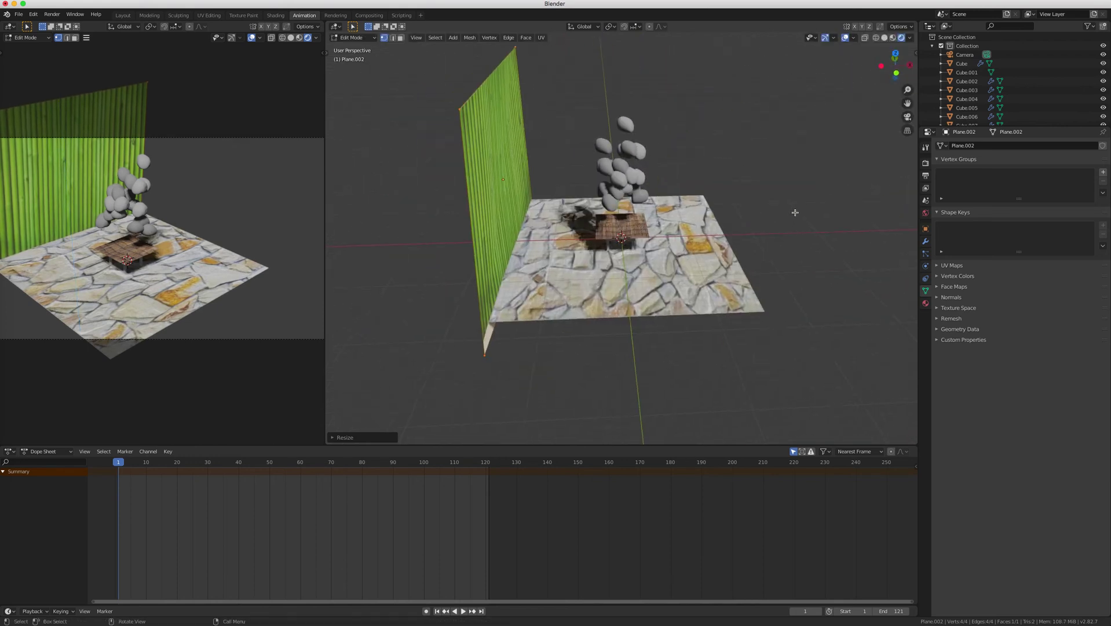
scroll(821, 206, left, 2)
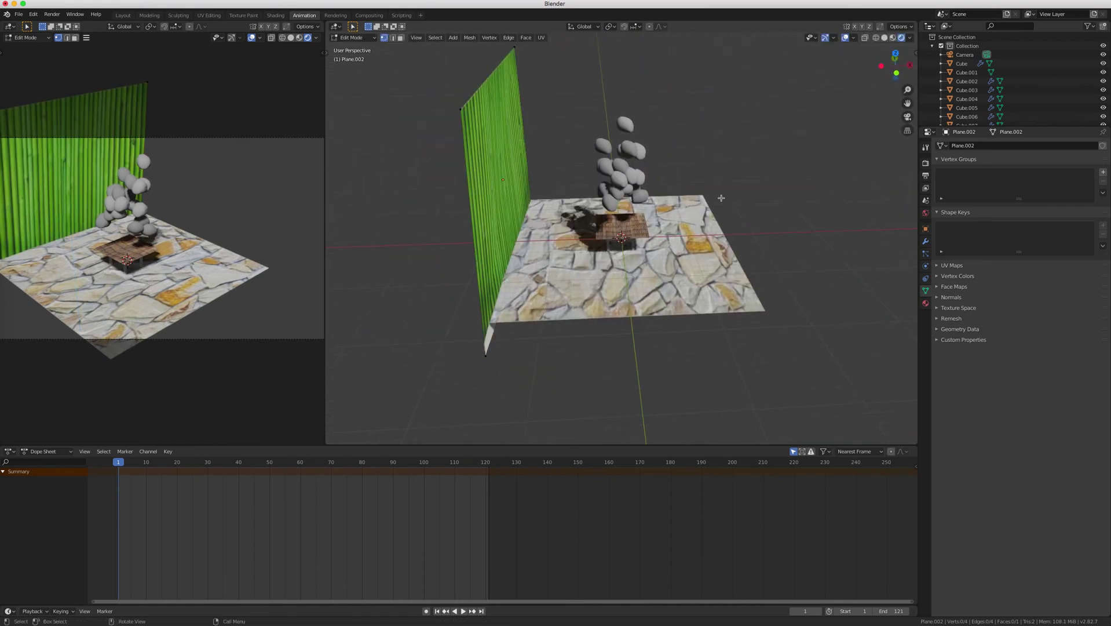
Step: Insert a ColorRamp node between the bamboo image texture and the Principled BSDF in the wall's material
click(277, 16)
scroll(699, 275, left, 5)
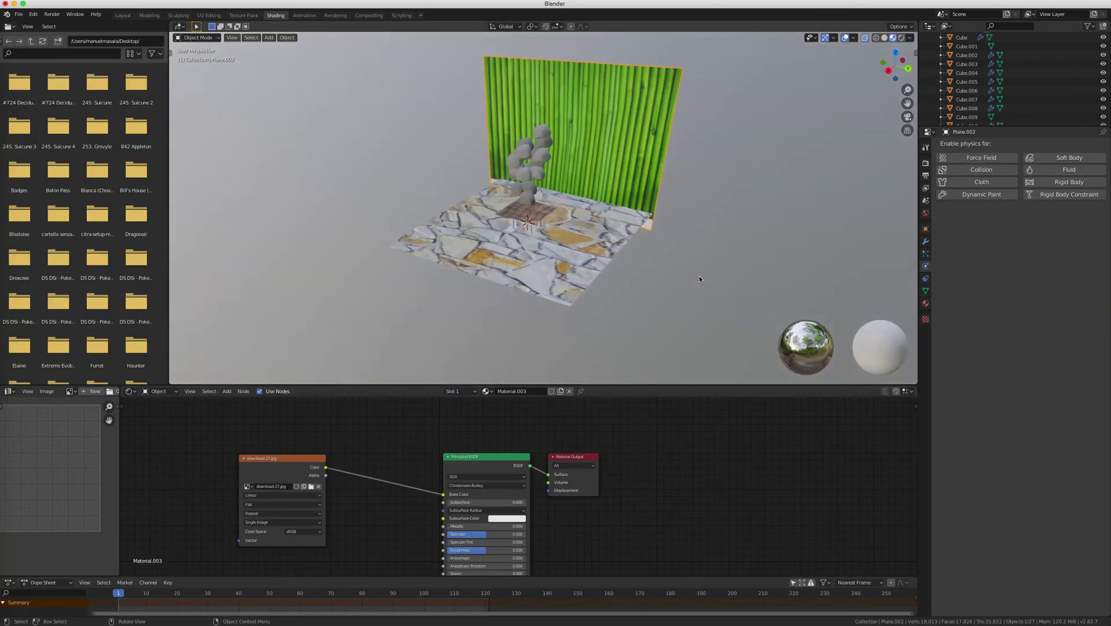
scroll(660, 274, left, 3)
scroll(329, 471, down, 2)
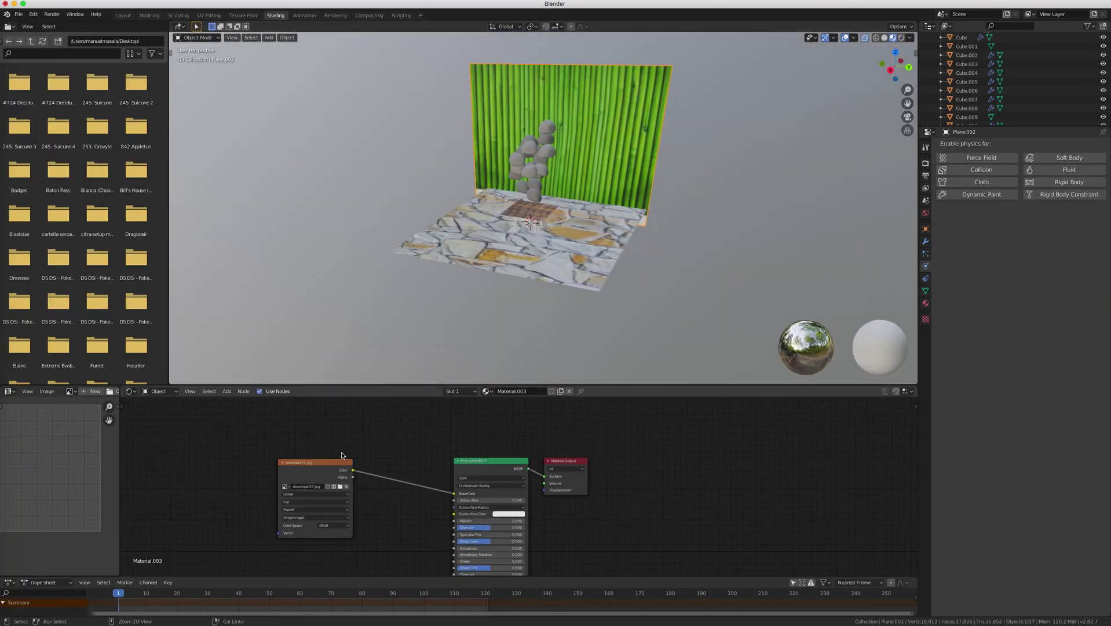
scroll(329, 471, up, 1)
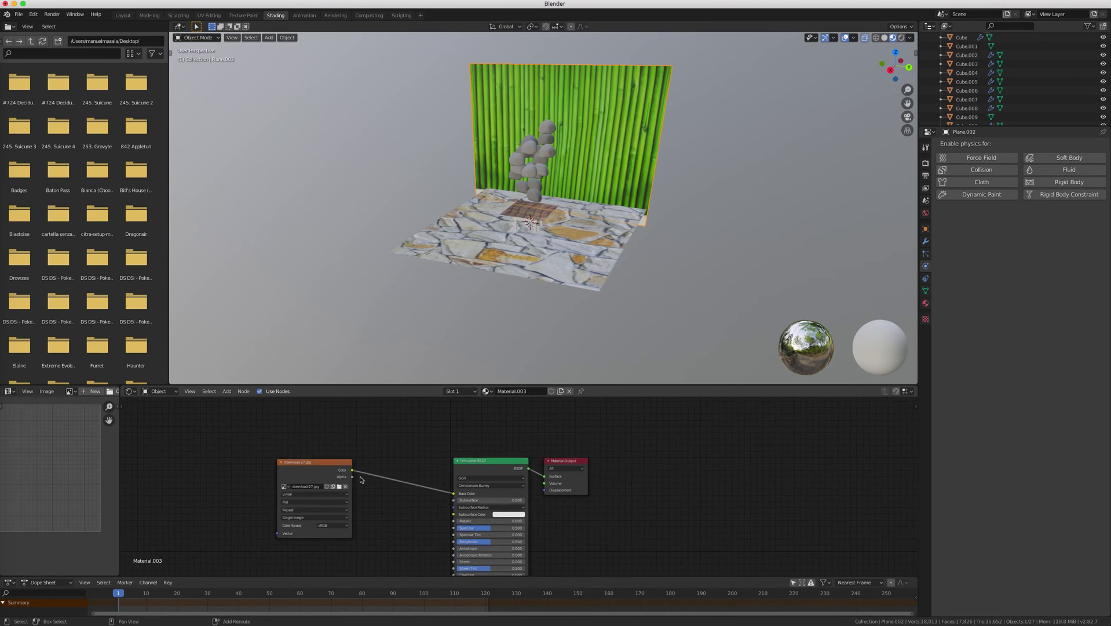
key(shift+a)
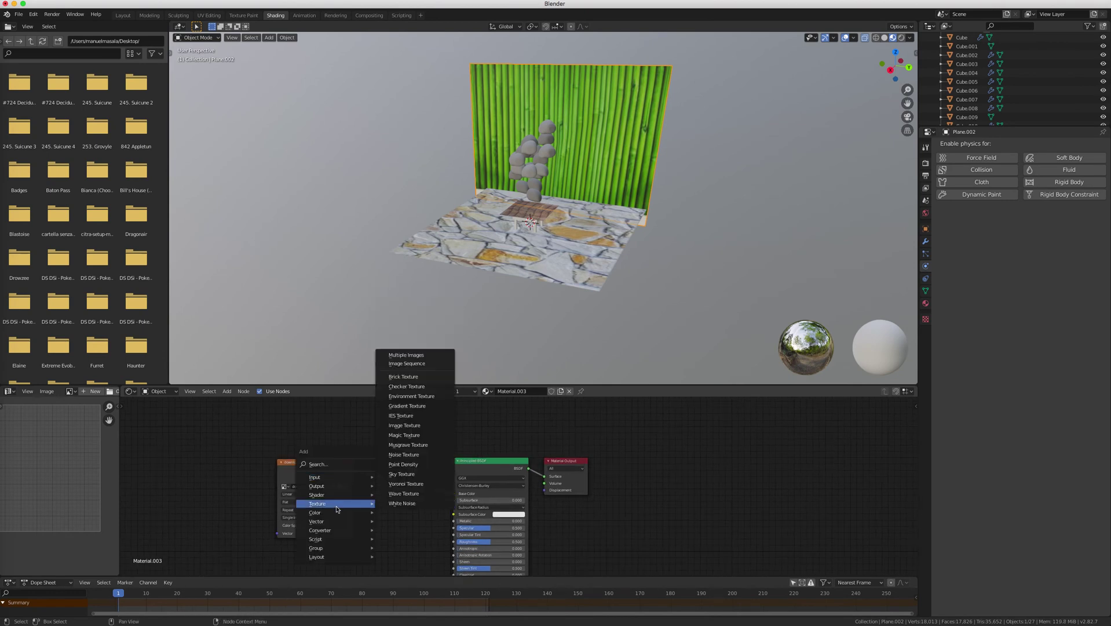
mouse_move(338, 513)
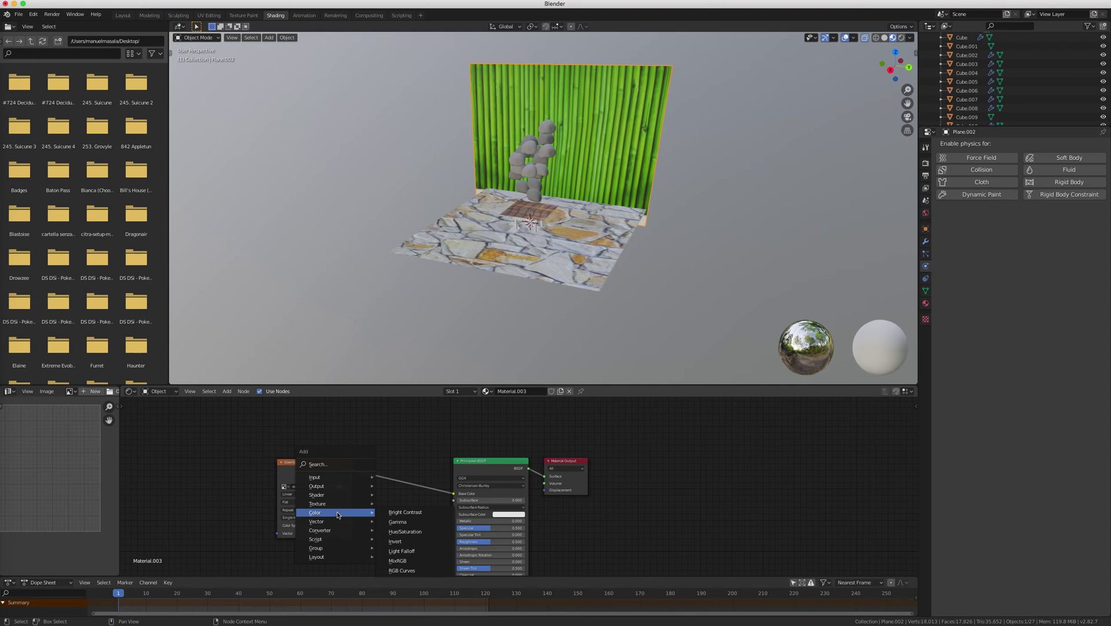
click(325, 464)
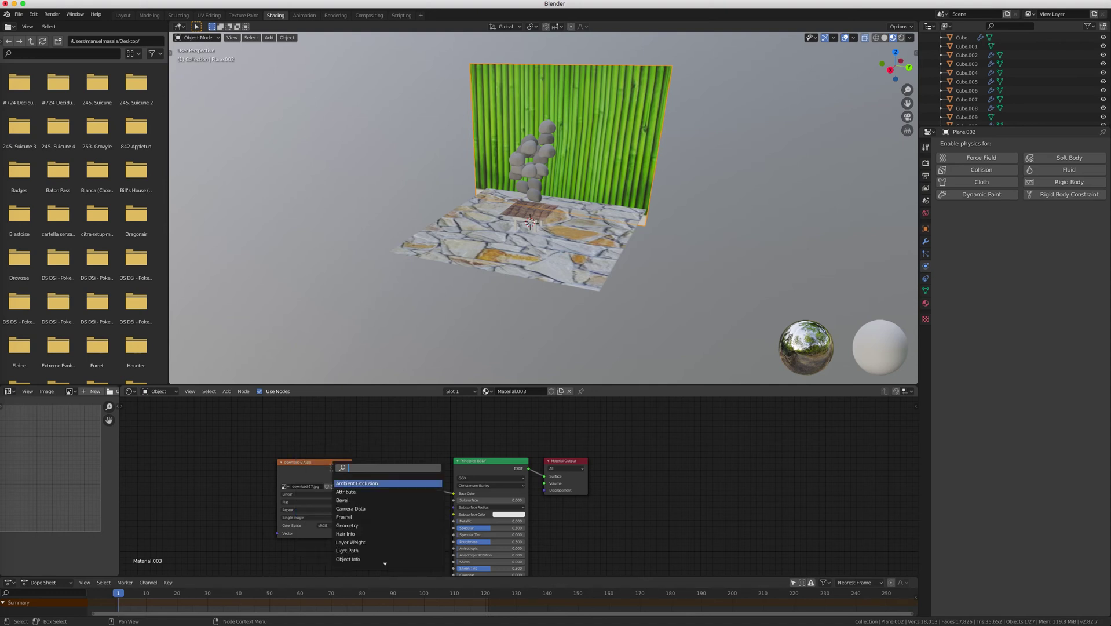
text(co)
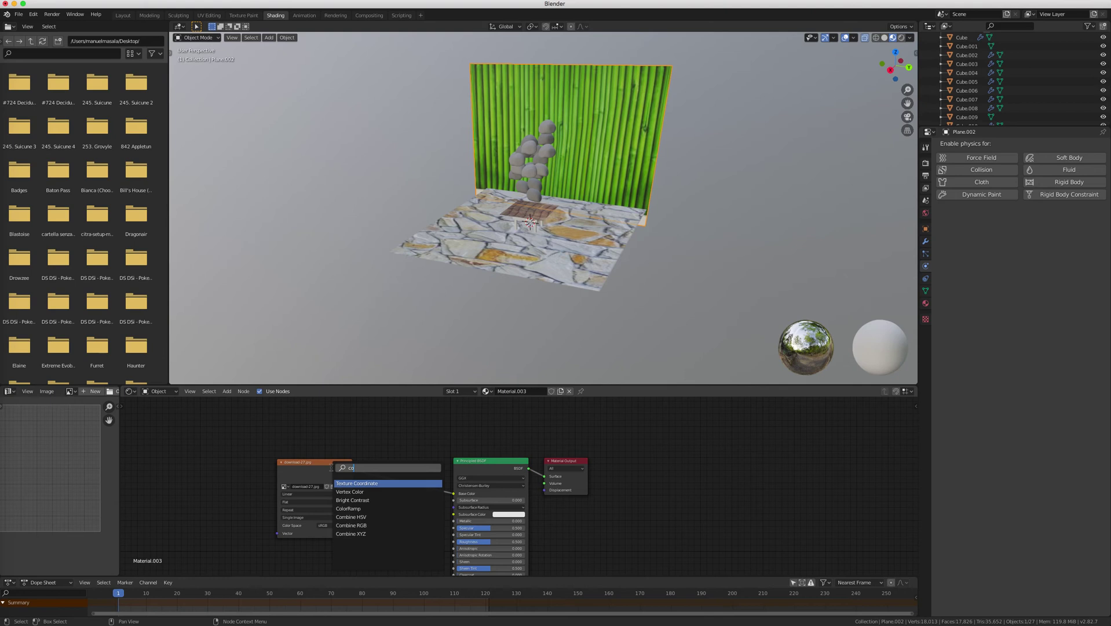
click(349, 508)
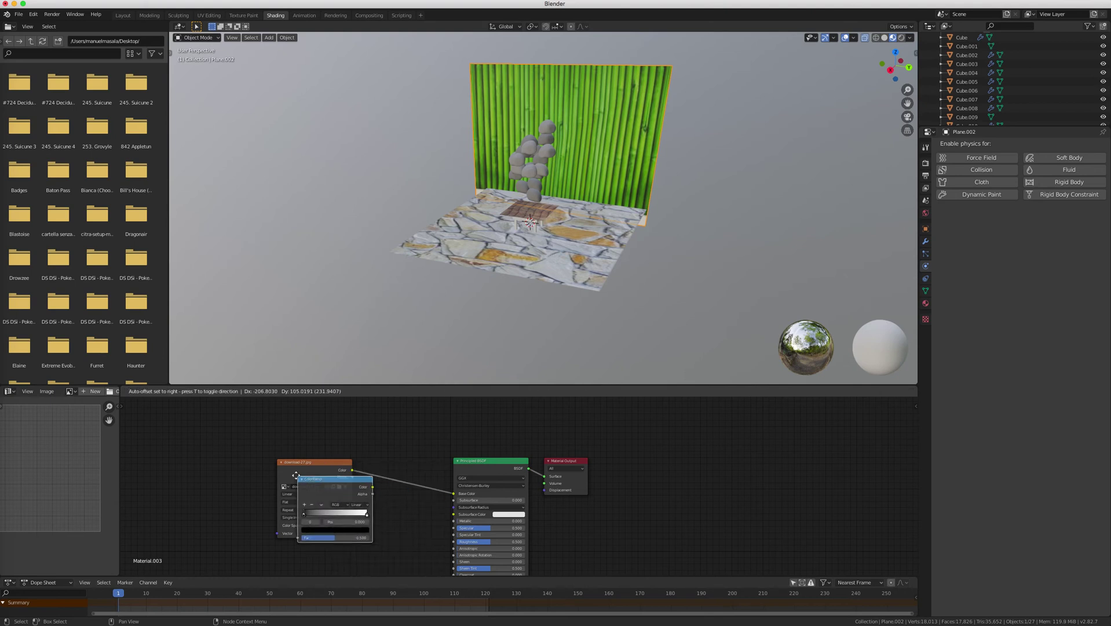
click(372, 455)
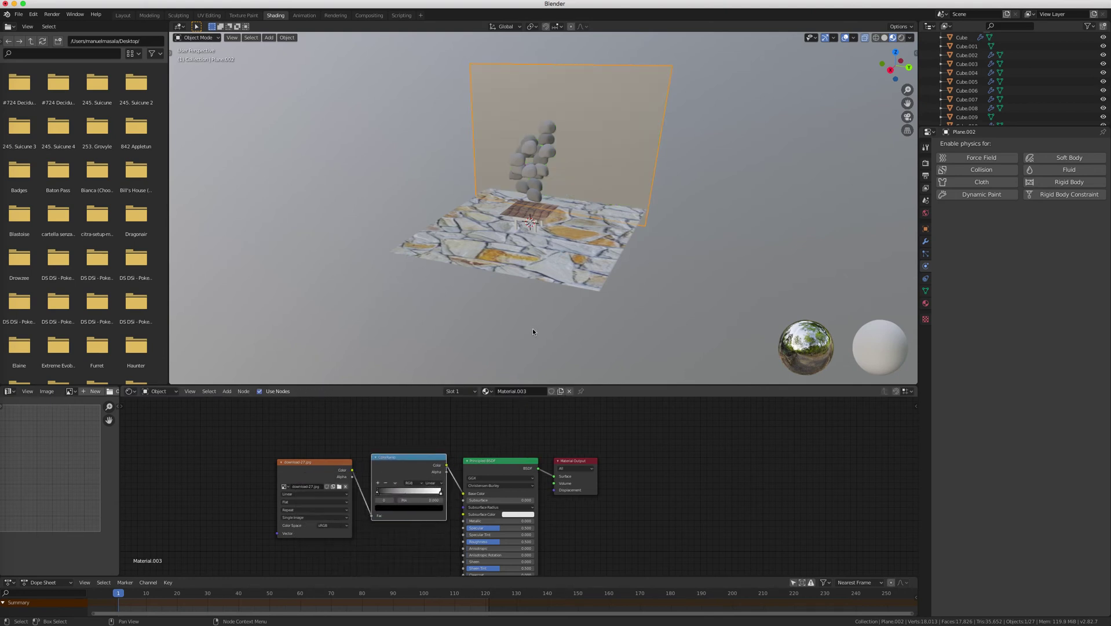
Step: Set the wall material's ColorRamp interpolation to Constant
scroll(705, 214, right, 5)
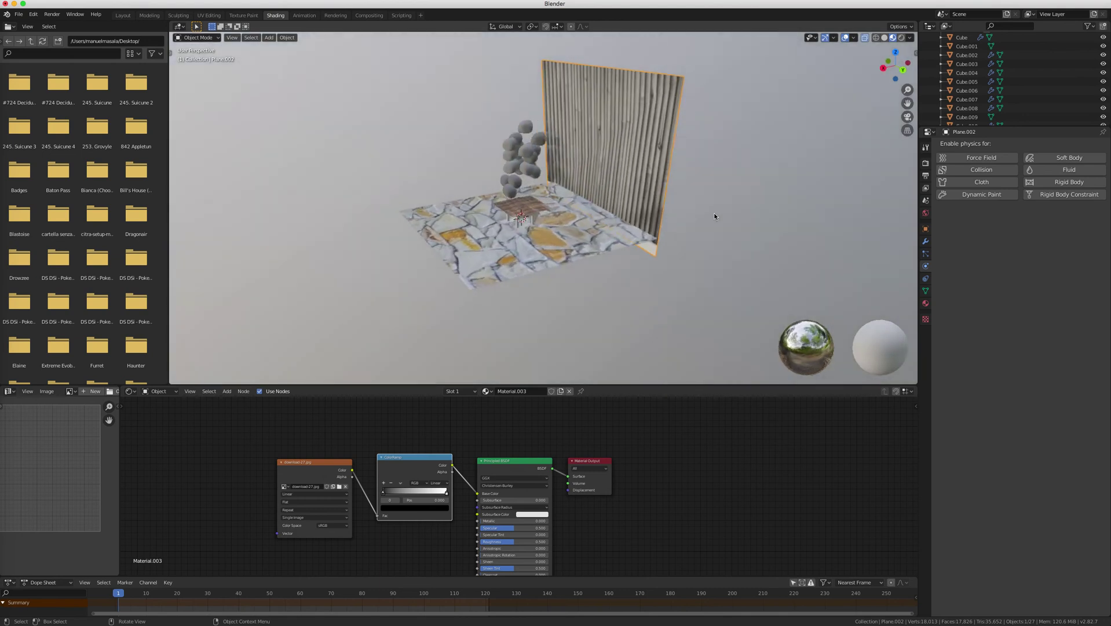
scroll(714, 212, right, 5)
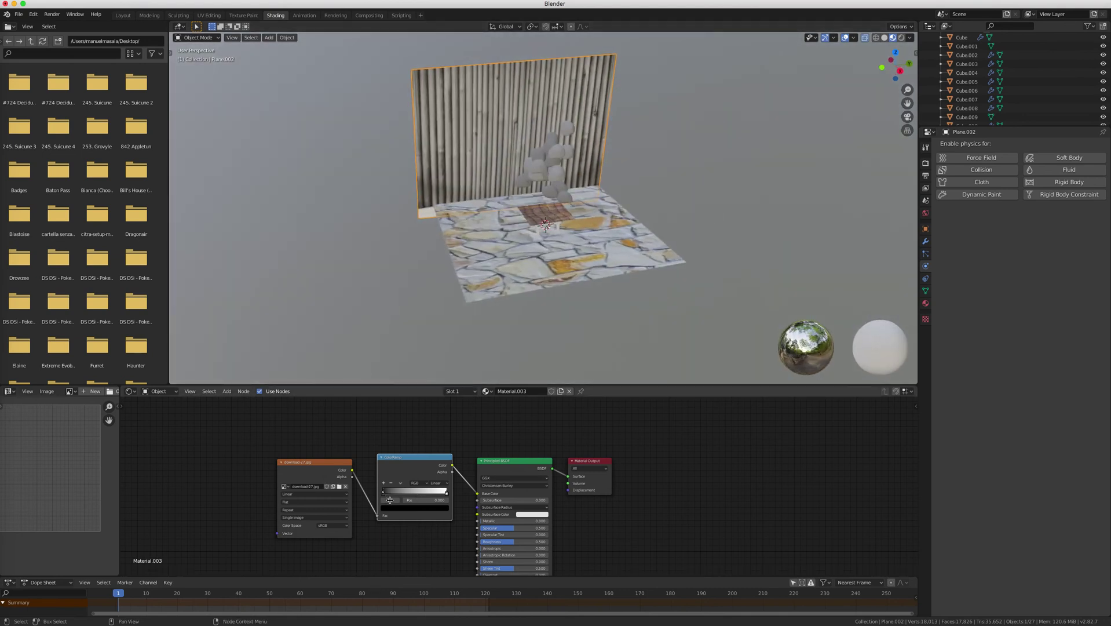
click(438, 482)
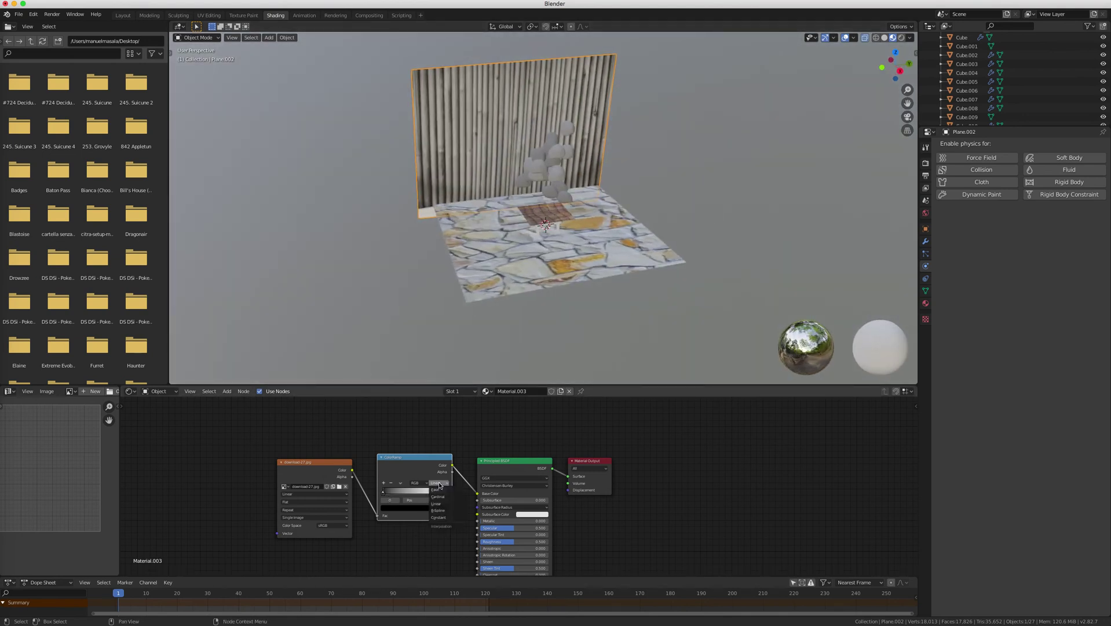
click(442, 517)
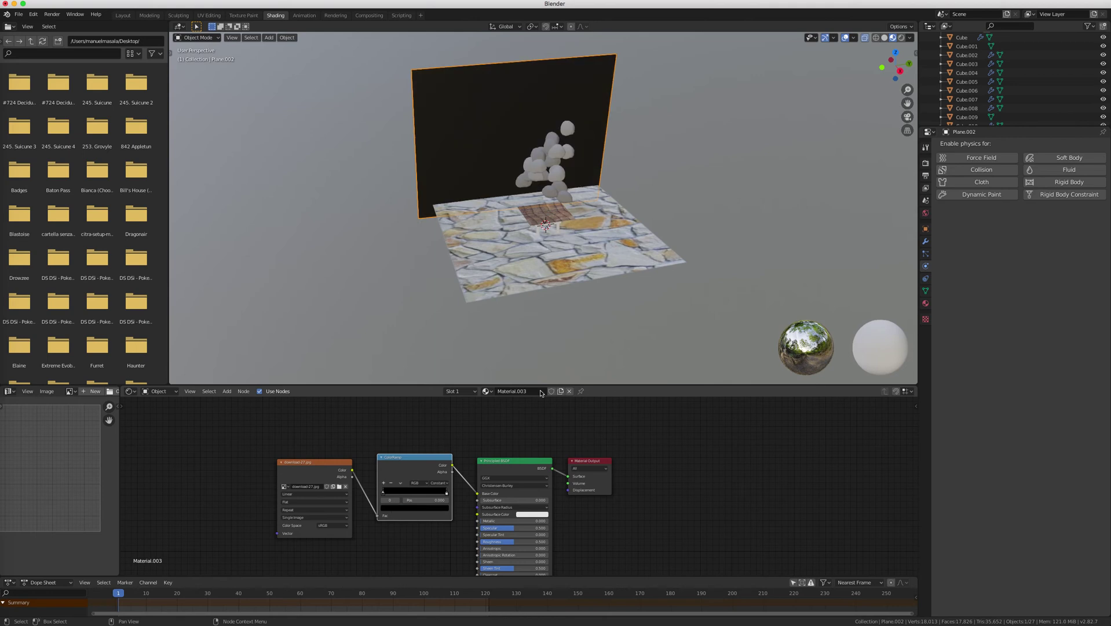
Step: Color the ColorRamp's first stop saturated green and set the ramp's interpolation to Cardinal
click(410, 508)
drag(435, 445, 395, 434)
click(439, 482)
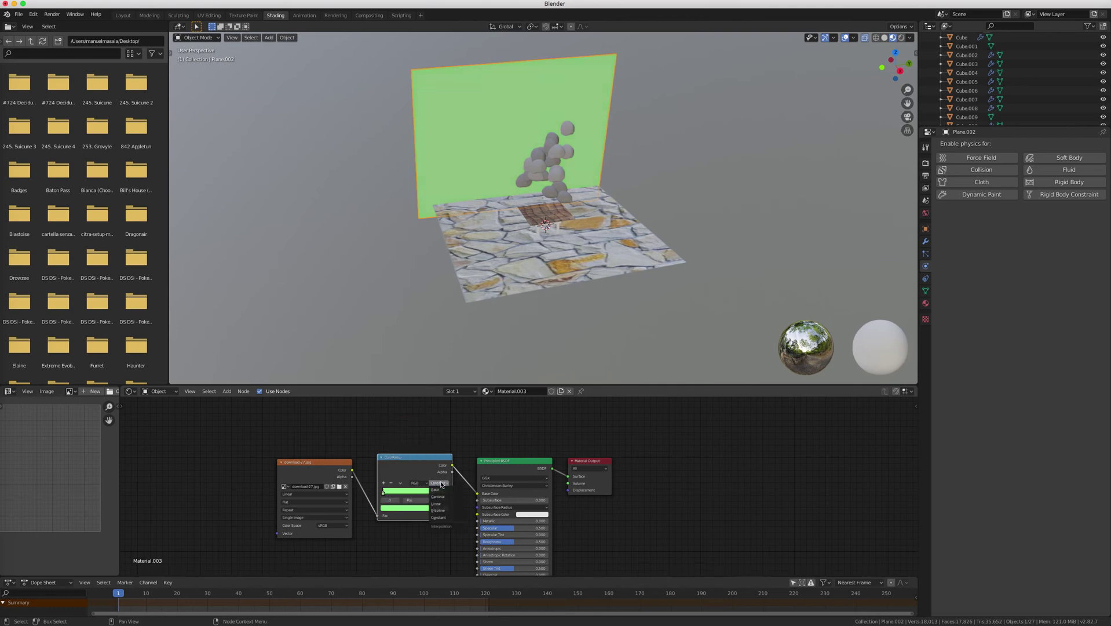
click(442, 496)
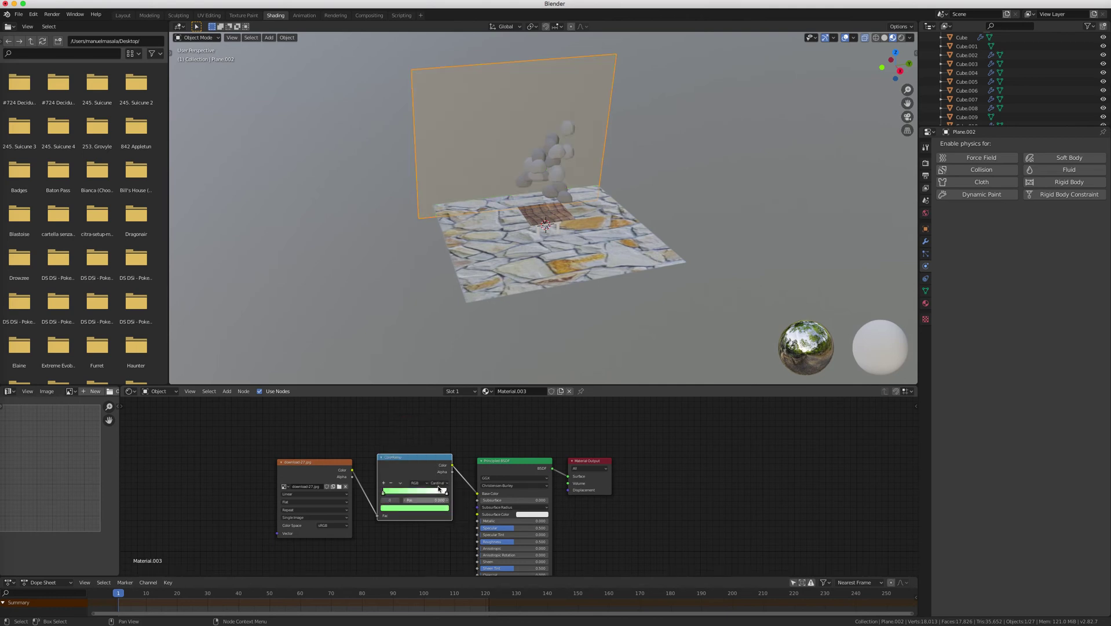
click(400, 507)
drag(437, 425, 389, 426)
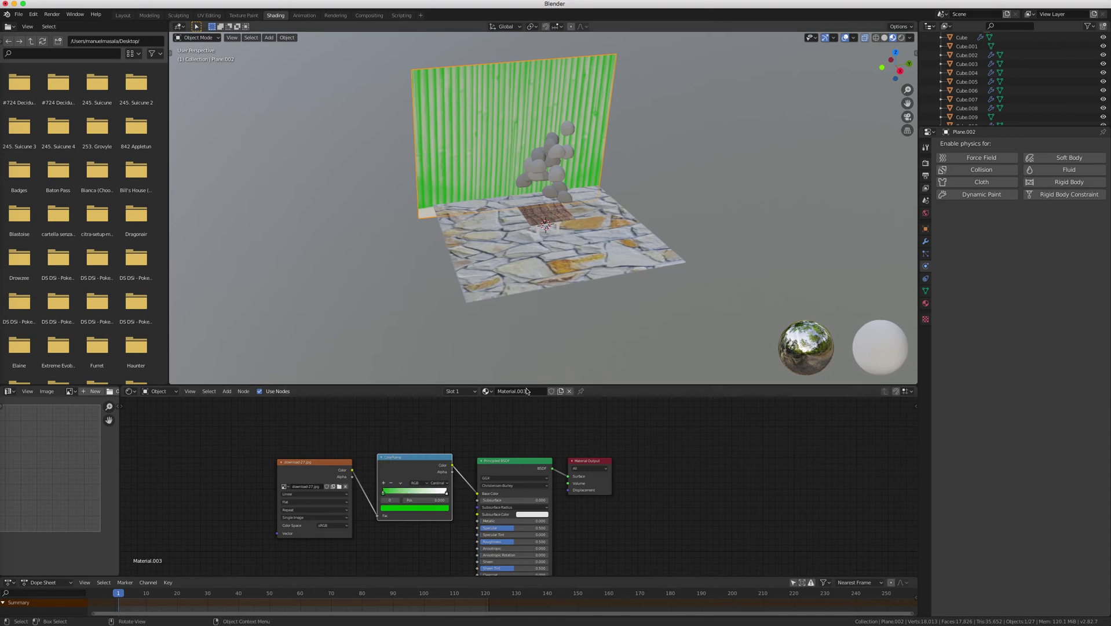
Step: Tint the ColorRamp's end stop at position 1.000 light green
scroll(582, 152, up, 8)
scroll(583, 156, down, 5)
scroll(455, 483, down, 1)
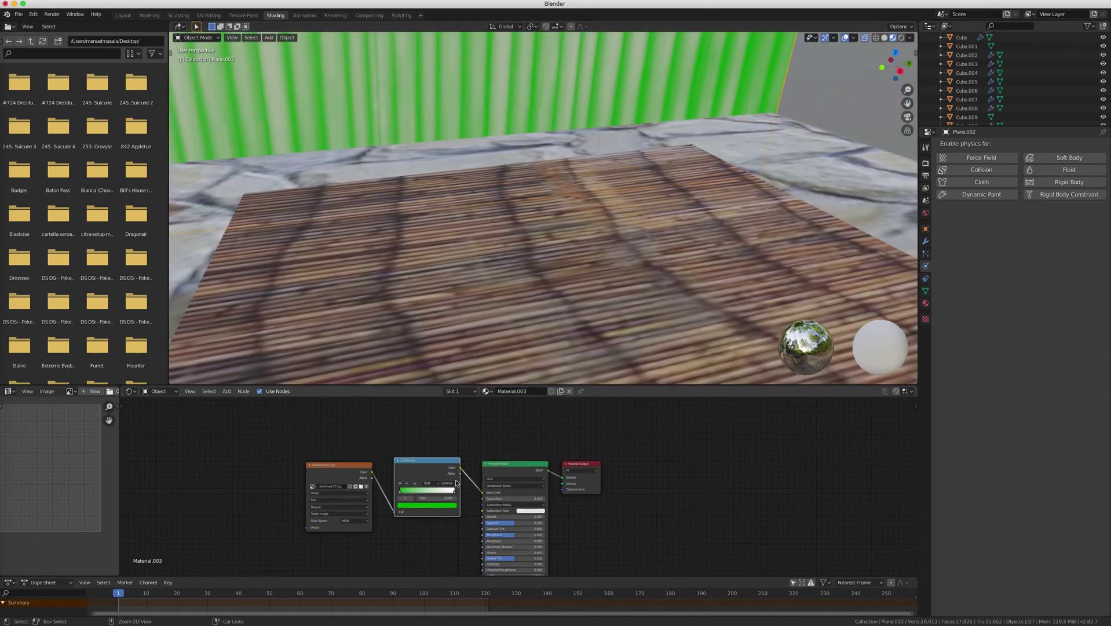
scroll(455, 486, up, 4)
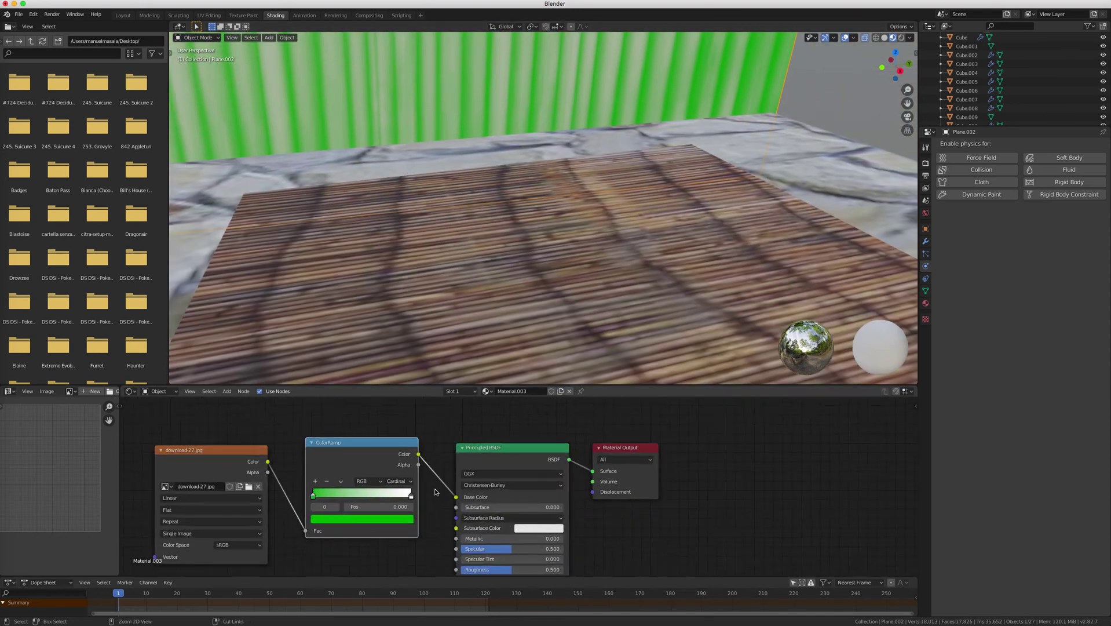
scroll(408, 496, up, 1)
click(400, 497)
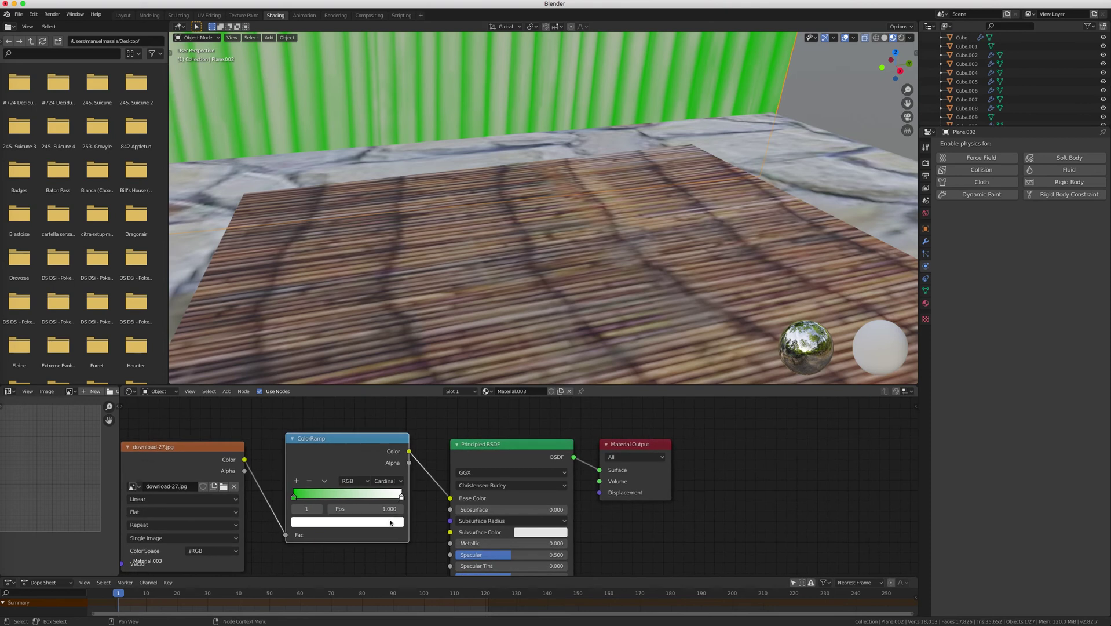
click(400, 520)
click(387, 522)
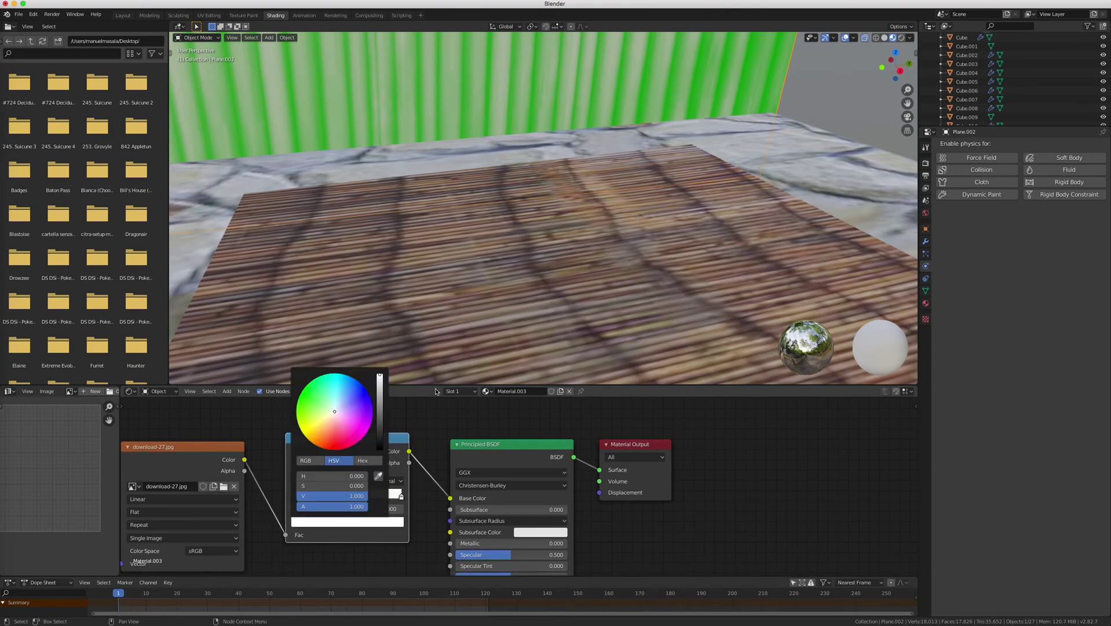
click(379, 521)
key(ctrl+v)
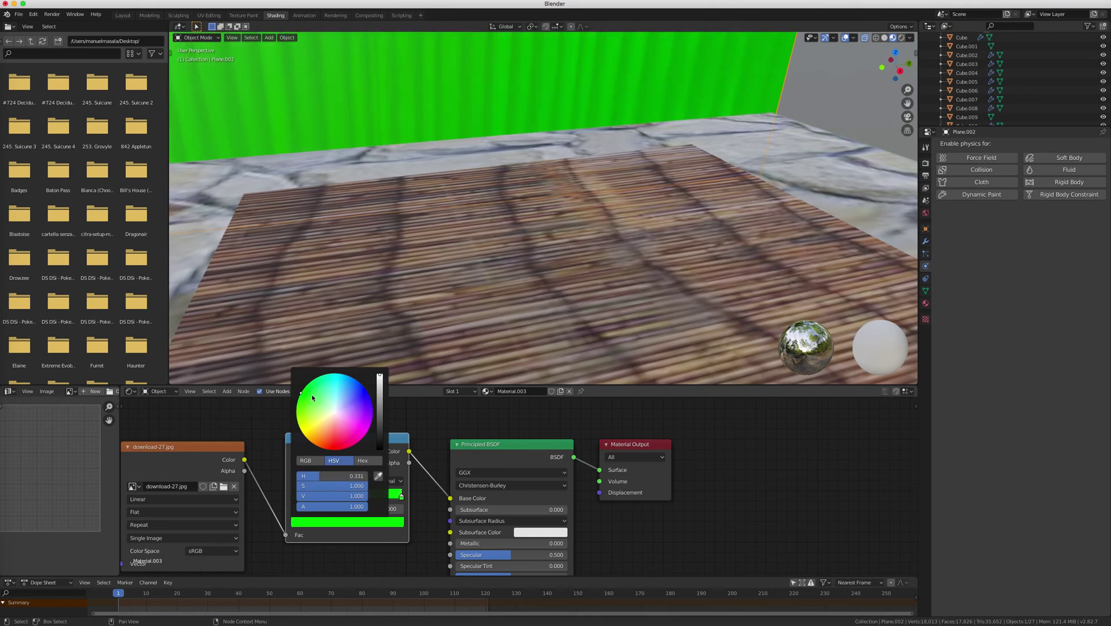
mouse_move(381, 376)
mouse_down()
mouse_move(380, 436)
mouse_move(379, 375)
mouse_up()
drag(321, 402, 324, 403)
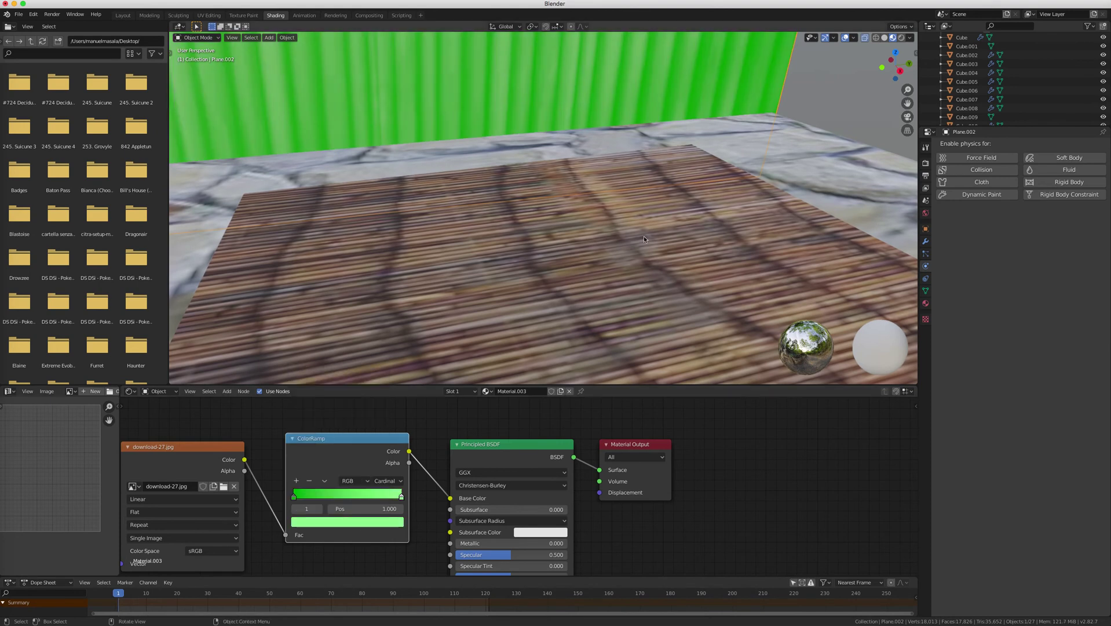
Step: Return the ColorRamp's end stop to white and set the ramp's interpolation to Linear
scroll(697, 261, down, 6)
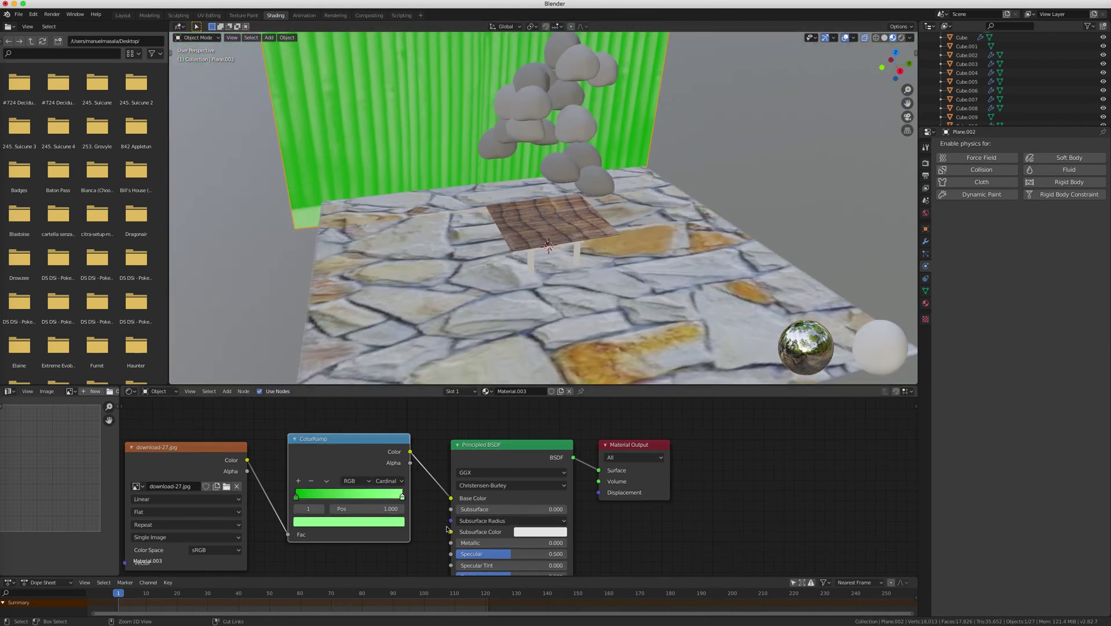
click(392, 520)
drag(353, 485, 329, 480)
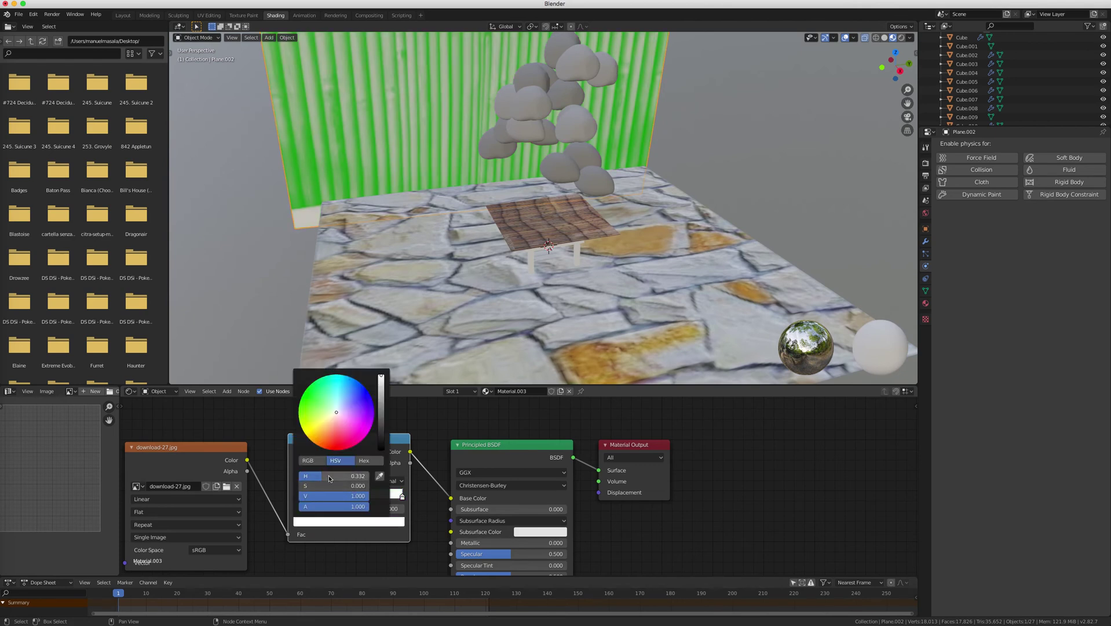
click(387, 522)
mouse_move(381, 376)
mouse_down()
mouse_move(381, 395)
mouse_move(382, 374)
mouse_up()
scroll(405, 349, down, 5)
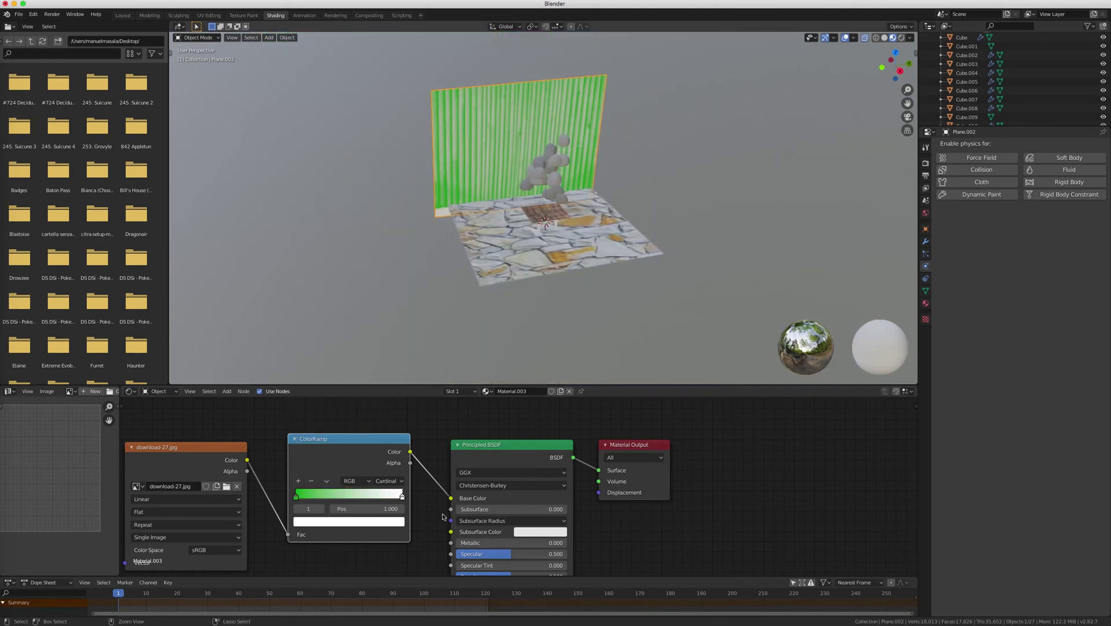
click(379, 480)
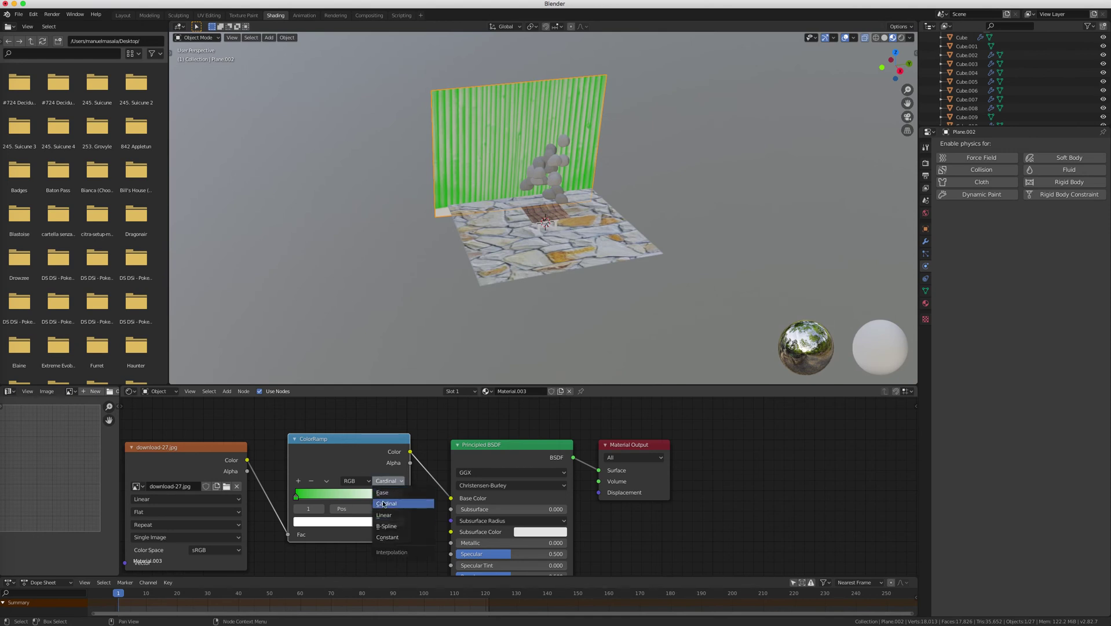
click(387, 493)
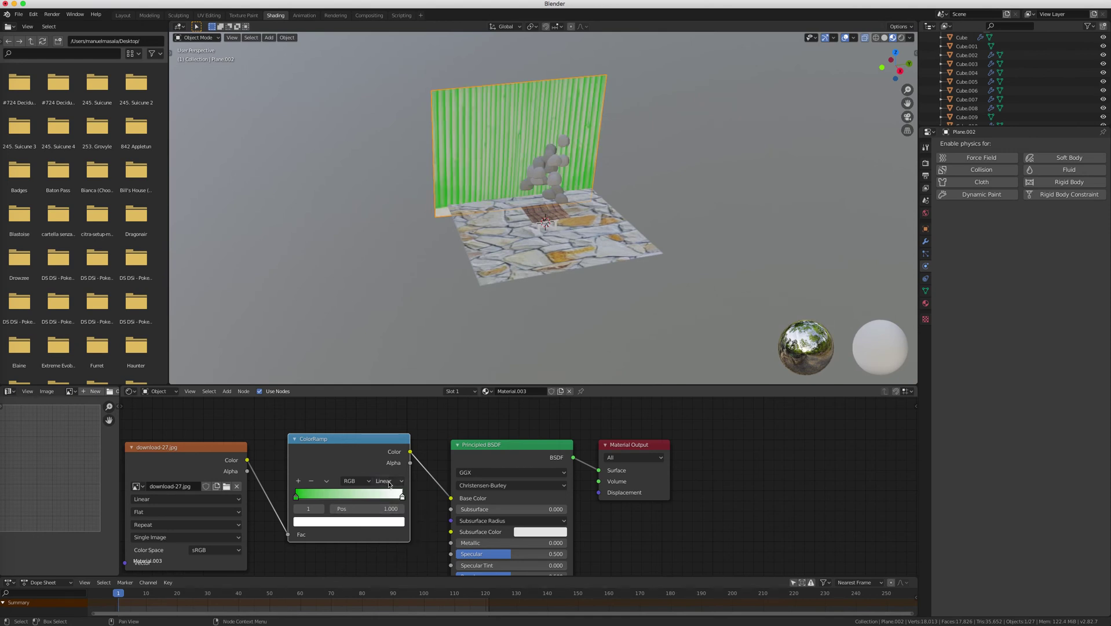
Step: Delete the ColorRamp node from the wall's material
right_click(366, 474)
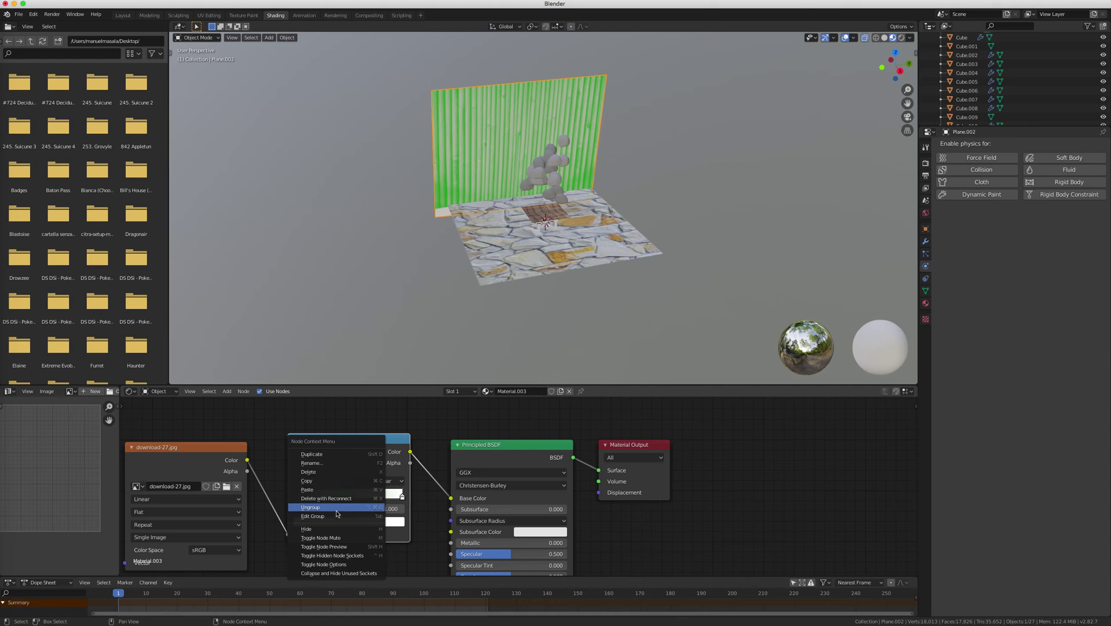
click(318, 479)
drag(248, 461, 382, 490)
drag(247, 461, 347, 470)
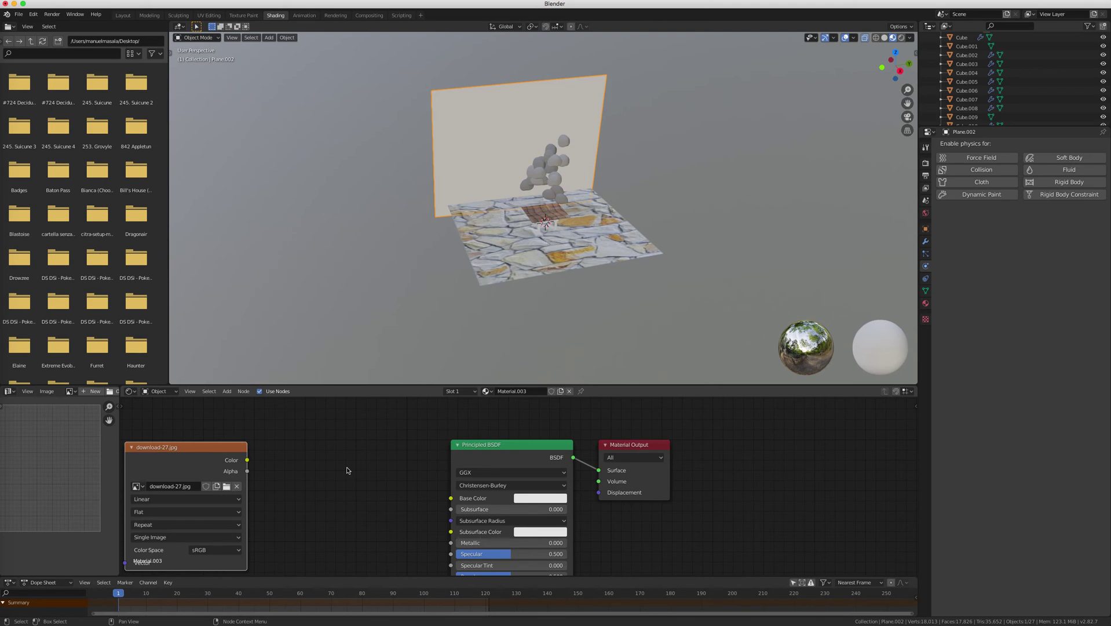
Step: Add a Vector Curves node and wire it between the bamboo image's color output and the Principled BSDF's Base Color
key(shift+a)
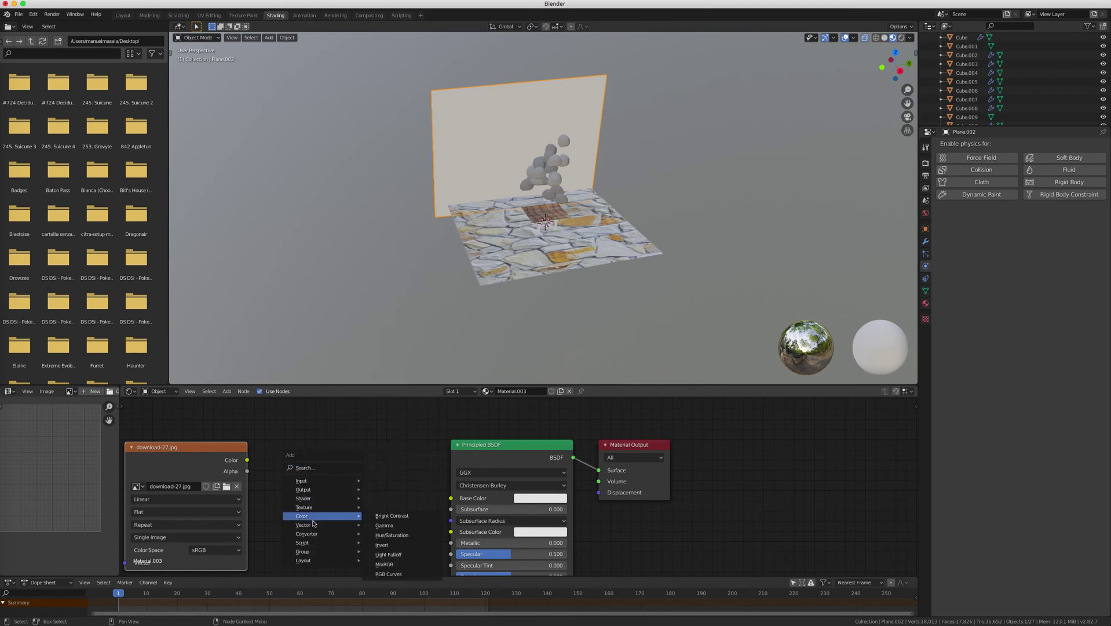
mouse_move(313, 529)
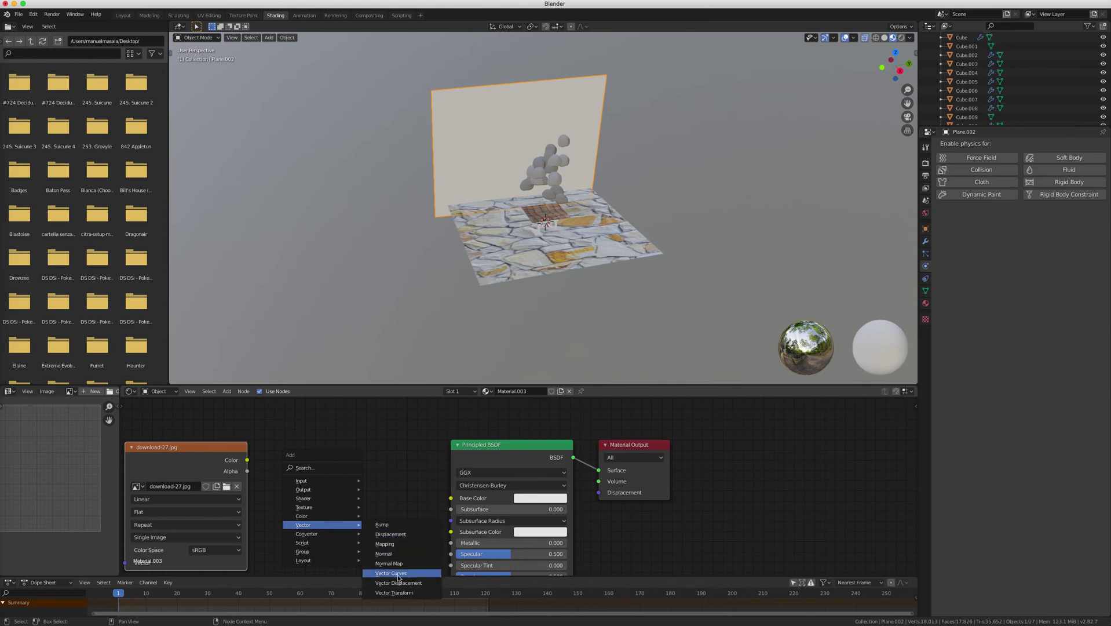
click(380, 574)
click(286, 450)
drag(248, 459, 286, 515)
drag(235, 405, 290, 502)
scroll(326, 504, up, 10)
scroll(384, 514, down, 5)
drag(413, 468, 439, 518)
Step: Bend the Vector Curves node's X curve downward with a point at about X 0.19, Y -0.41
middle_drag(622, 148, 521, 226)
drag(354, 530, 362, 547)
Step: Examine the bamboo wall's coloring against the floor and boulders from several angles and distances
scroll(681, 266, left, 5)
scroll(681, 266, right, 6)
scroll(457, 53, left, 8)
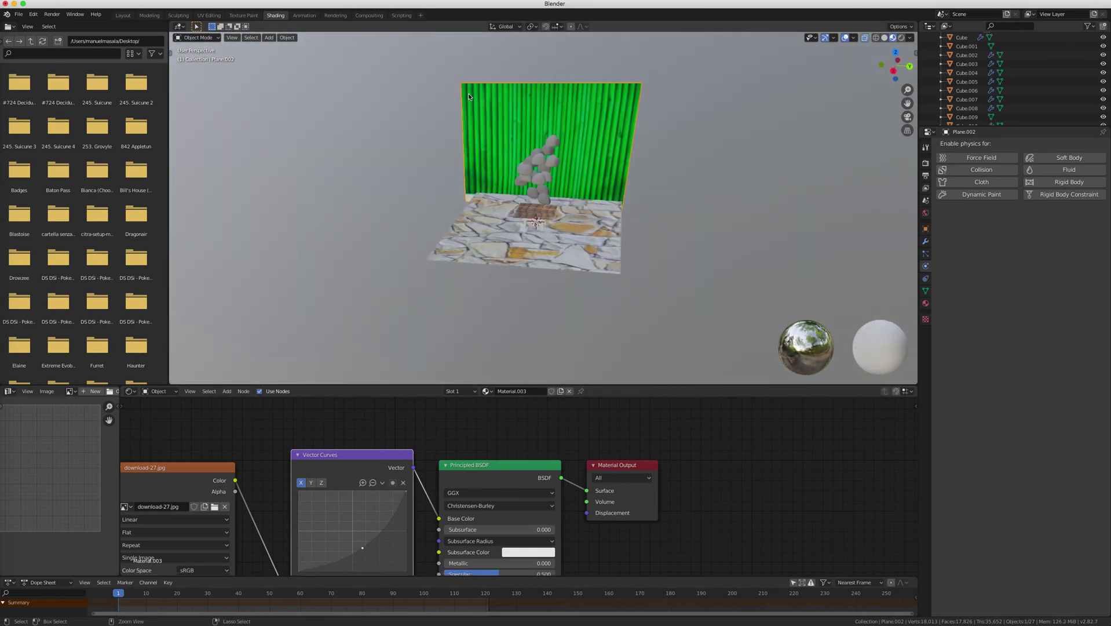
scroll(468, 94, up, 5)
scroll(473, 105, down, 5)
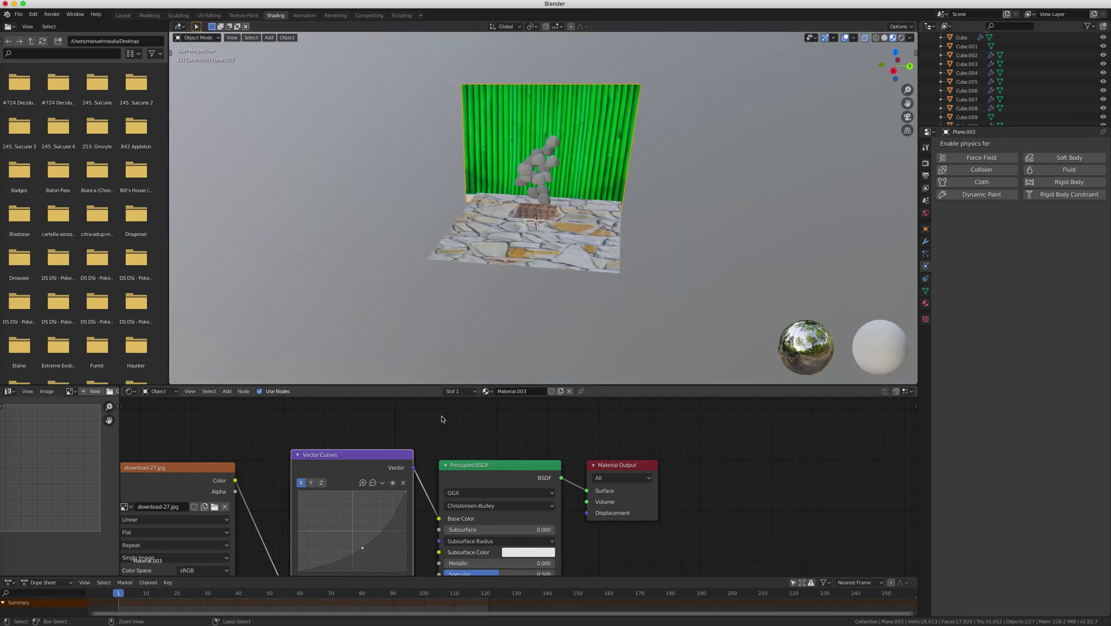
scroll(442, 418, down, 2)
scroll(623, 152, up, 2)
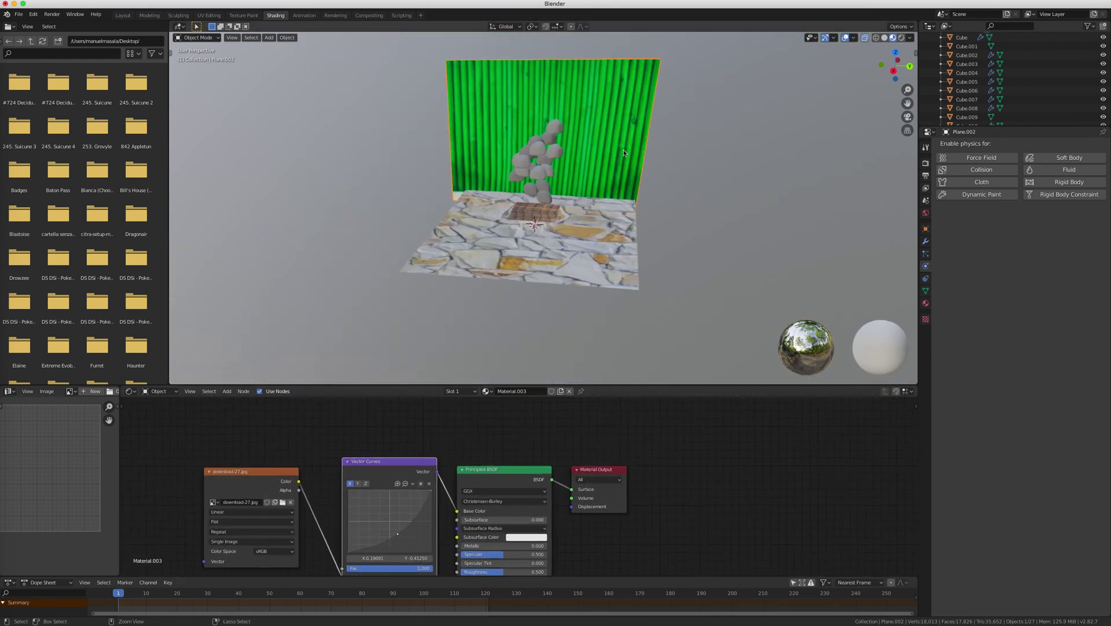
scroll(623, 149, right, 10)
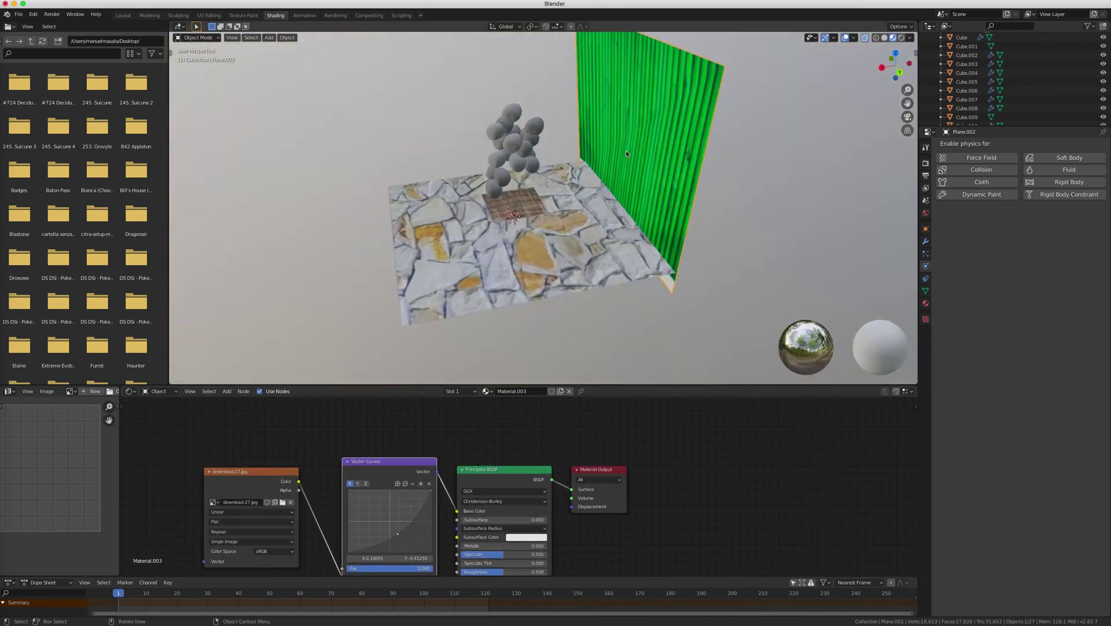
scroll(626, 150, left, 10)
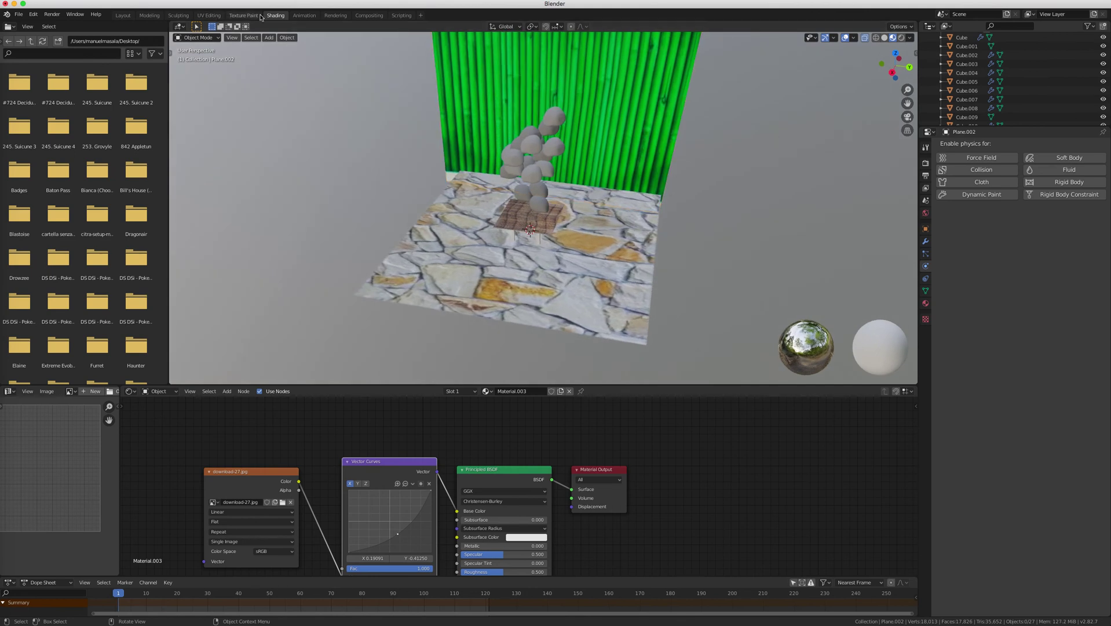
Step: In the Animation workspace, duplicate the bamboo wall in place and rotate the copy roughly a quarter turn about the global Z axis
click(304, 15)
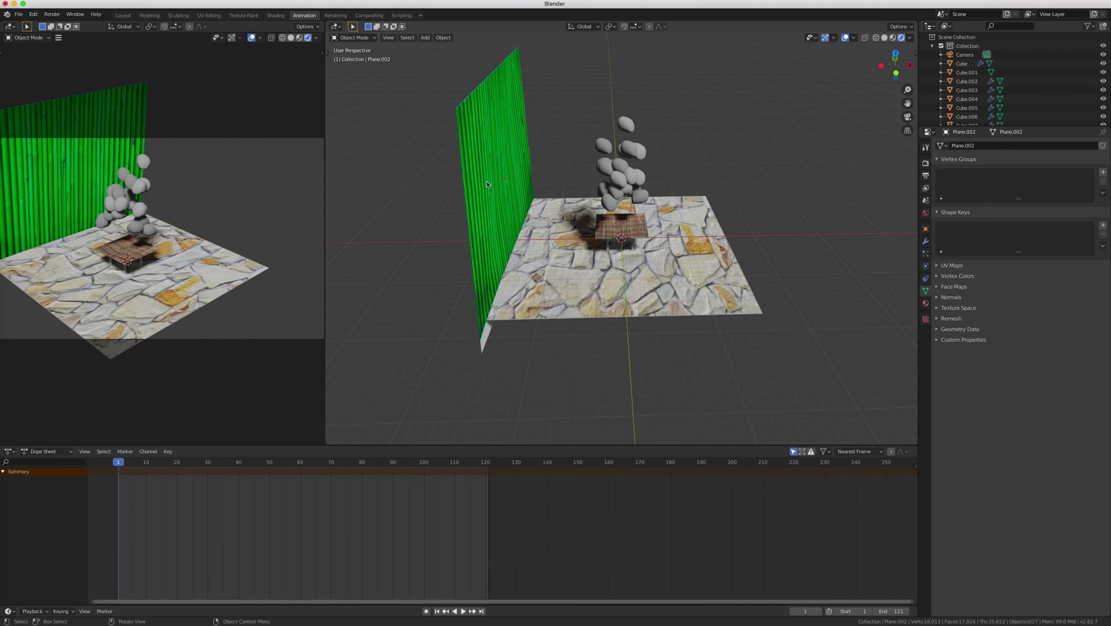
click(639, 291)
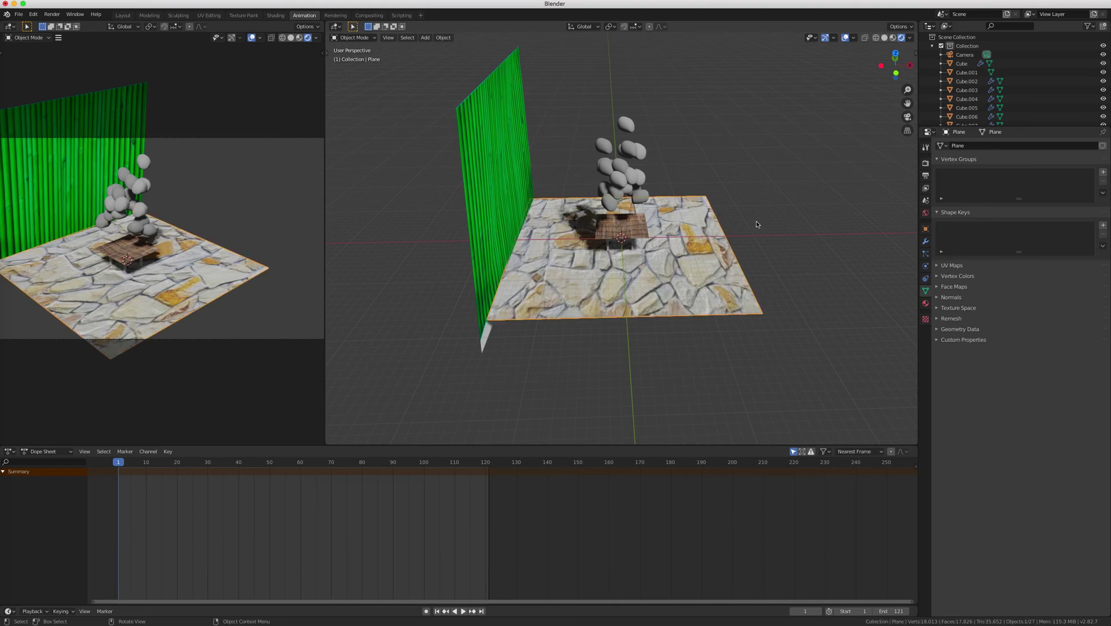
click(496, 167)
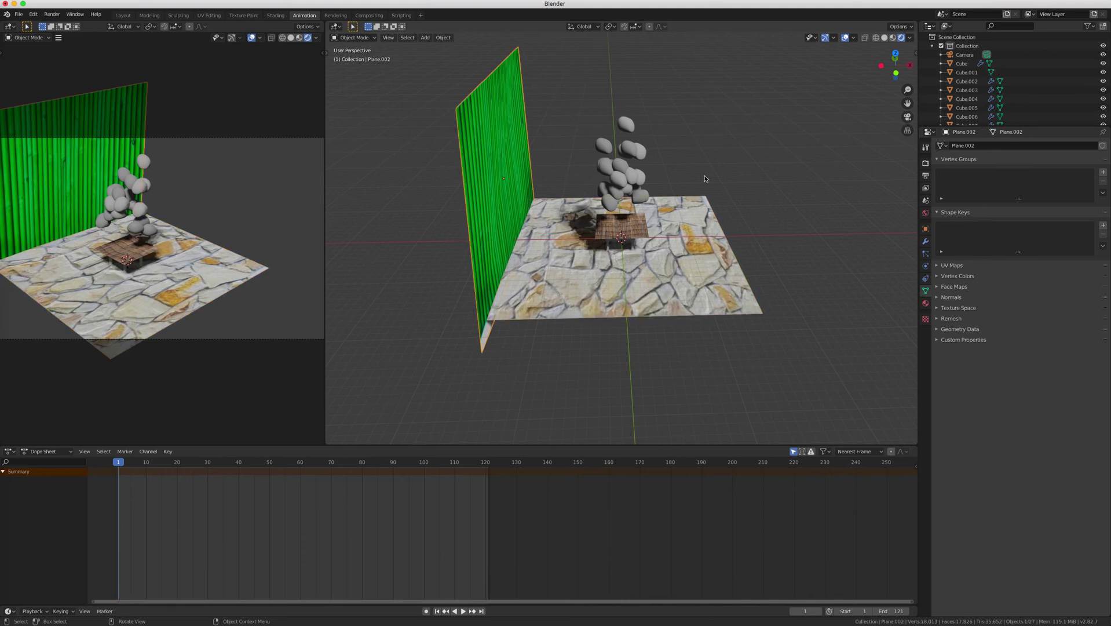
scroll(704, 176, left, 10)
key(shift+d)
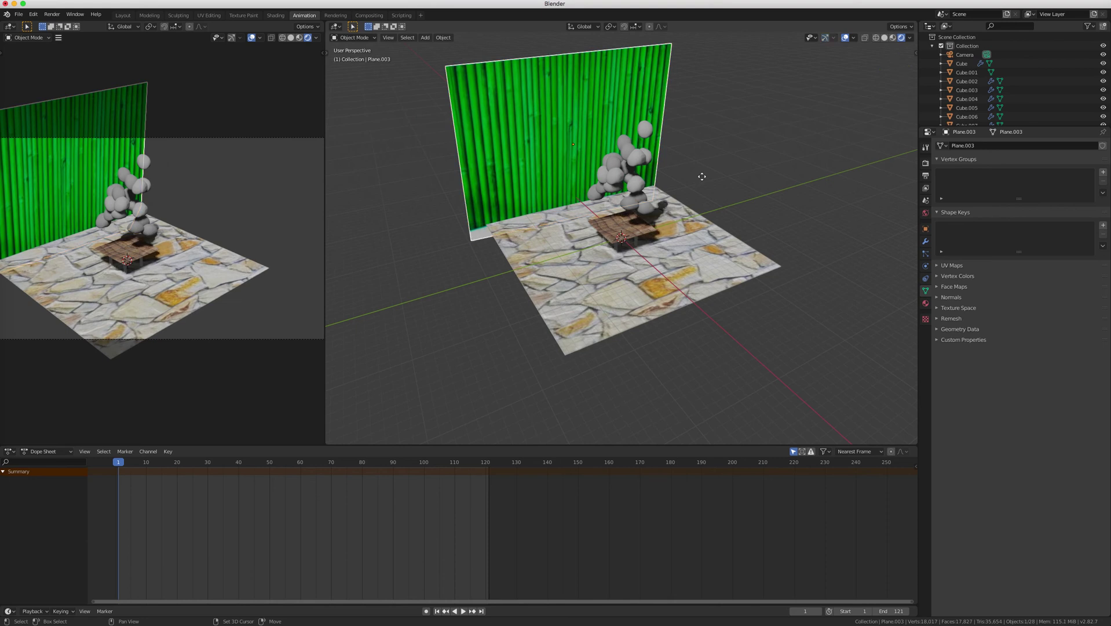
key(r)
key(z)
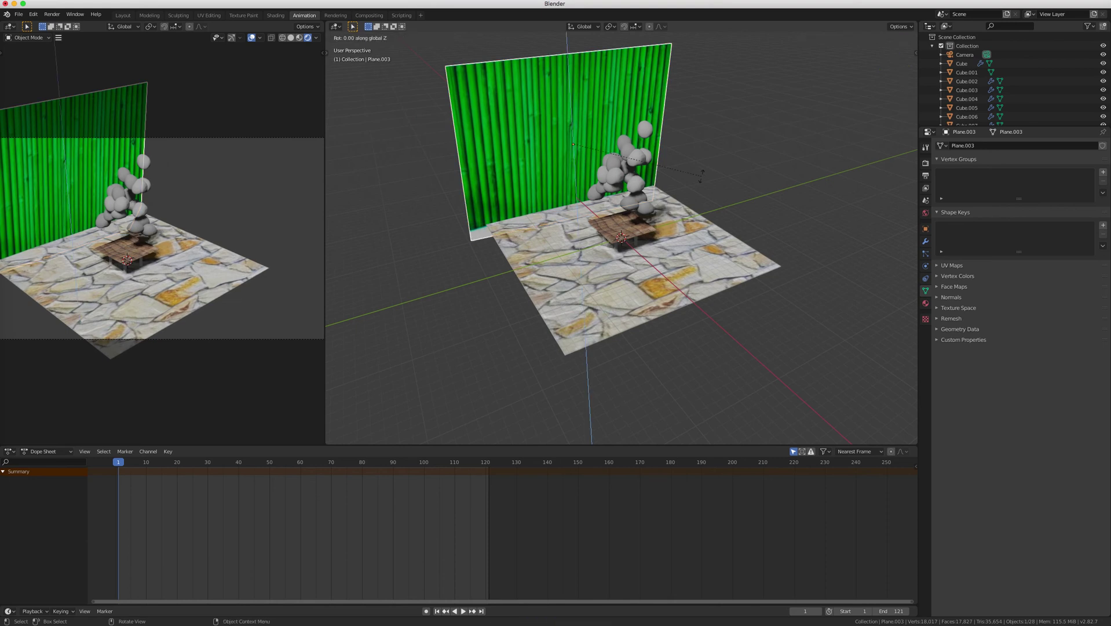
click(662, 422)
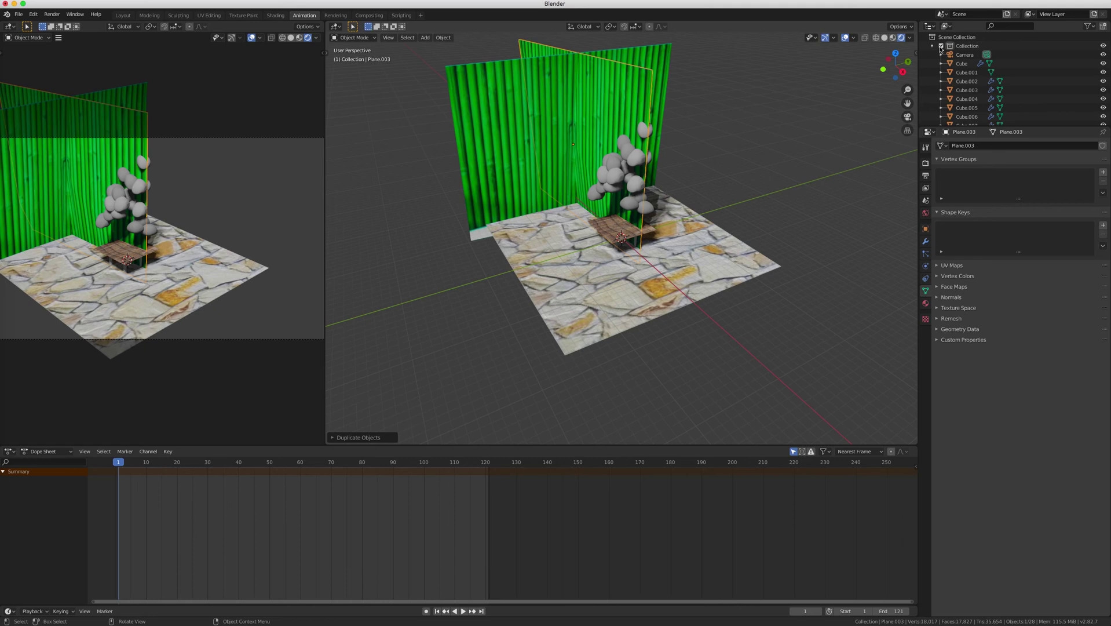
Step: Move the copied wall along the global X axis until it spans behind the table and boulders in front view
click(883, 69)
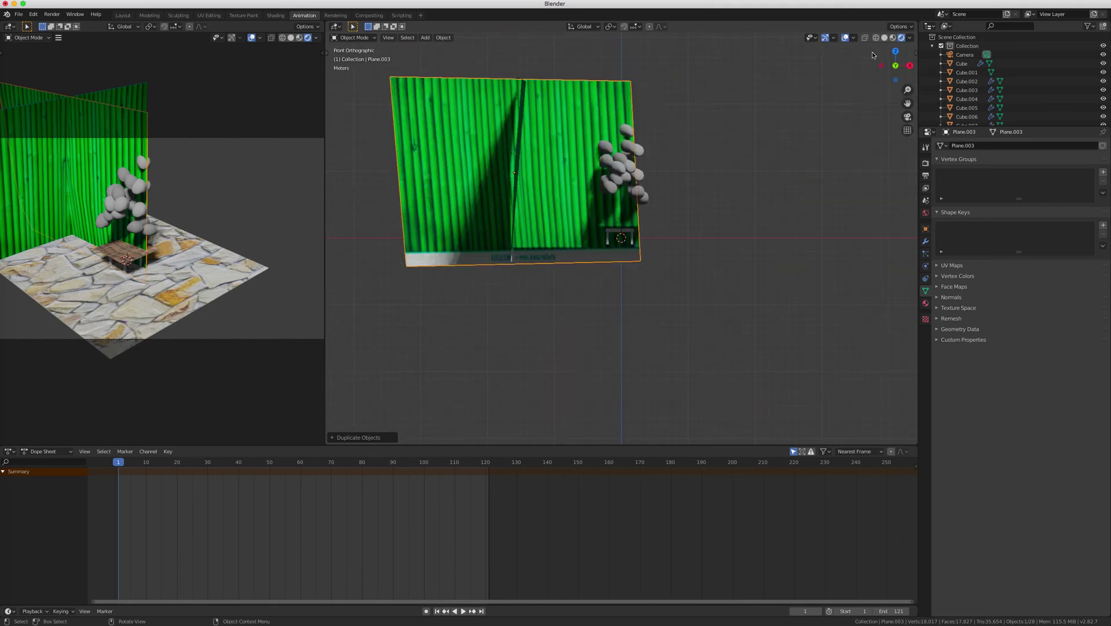
key(g)
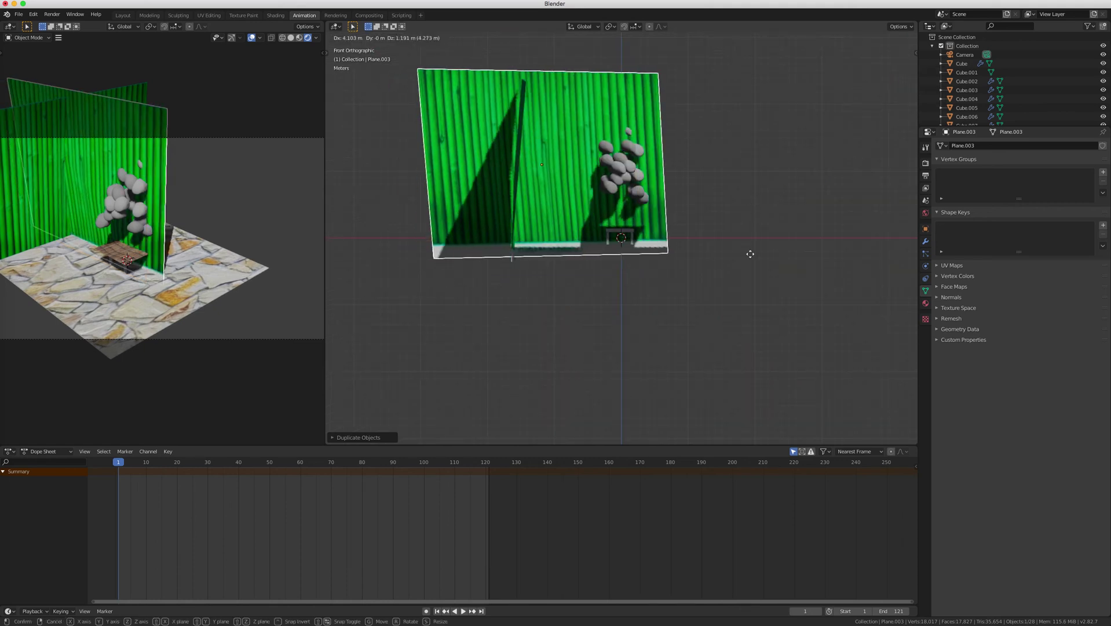
key(x)
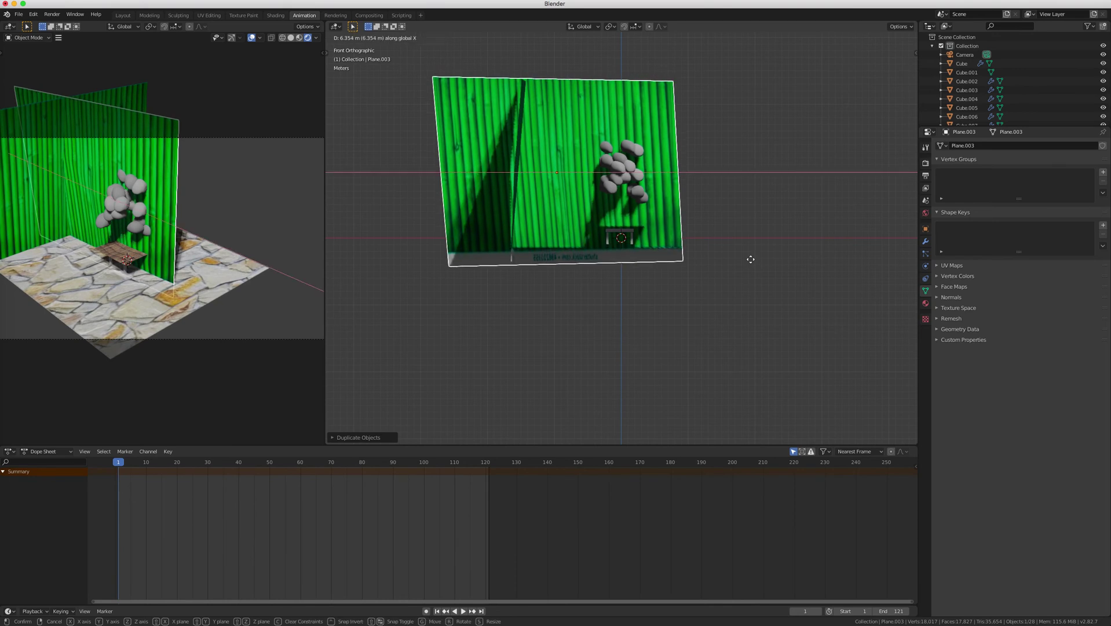
click(798, 264)
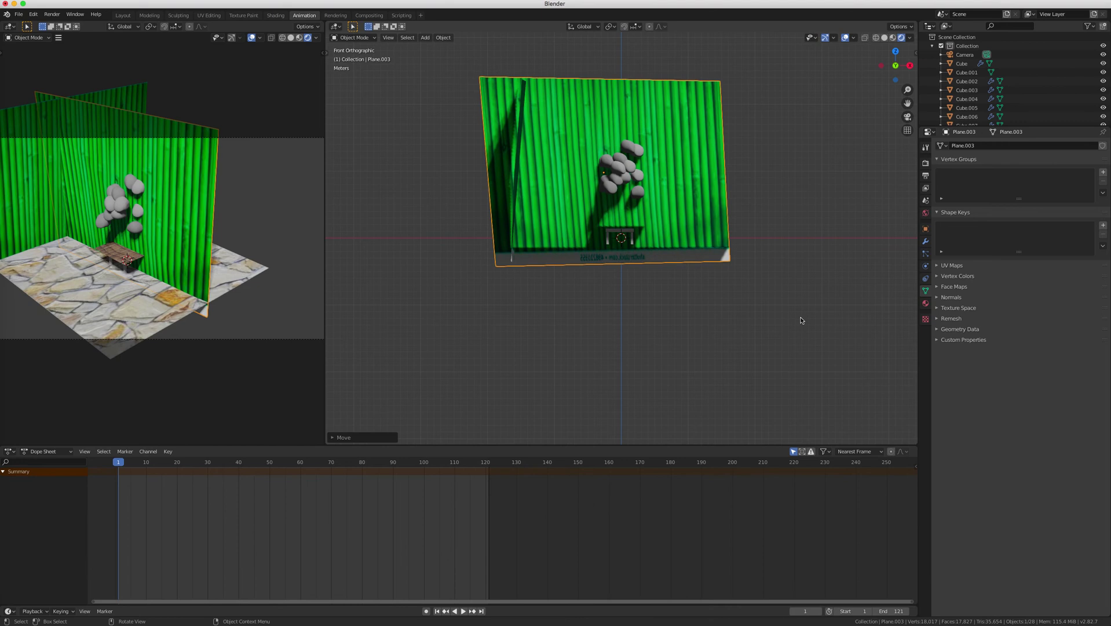
Step: Move the copied bamboo wall along the global Y axis toward the far edge of the floor
scroll(801, 320, right, 10)
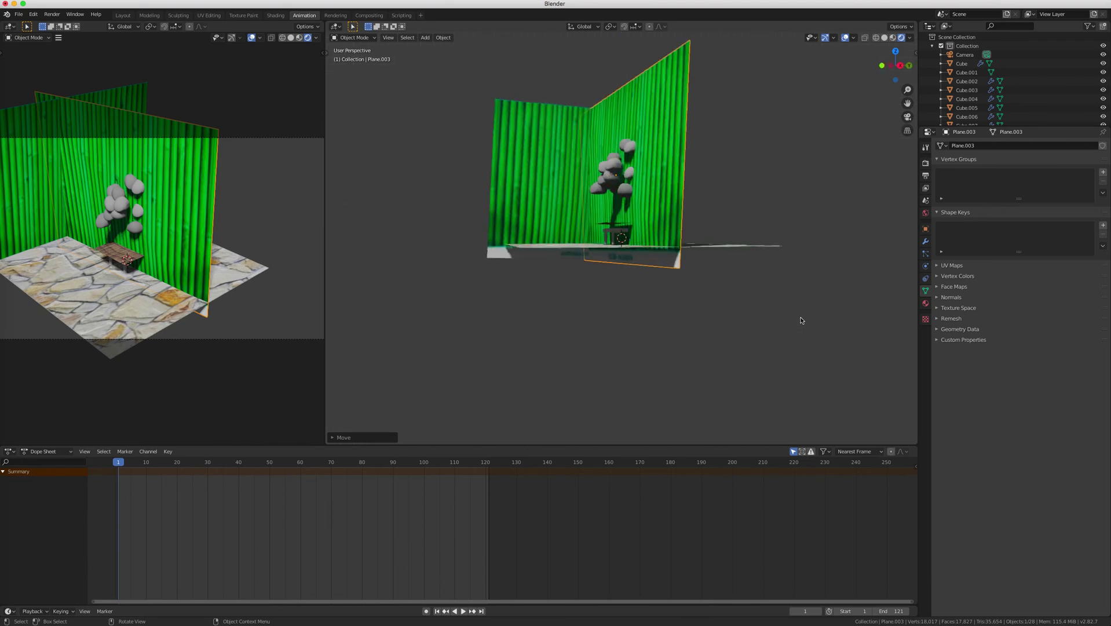
click(894, 66)
key(g)
key(y)
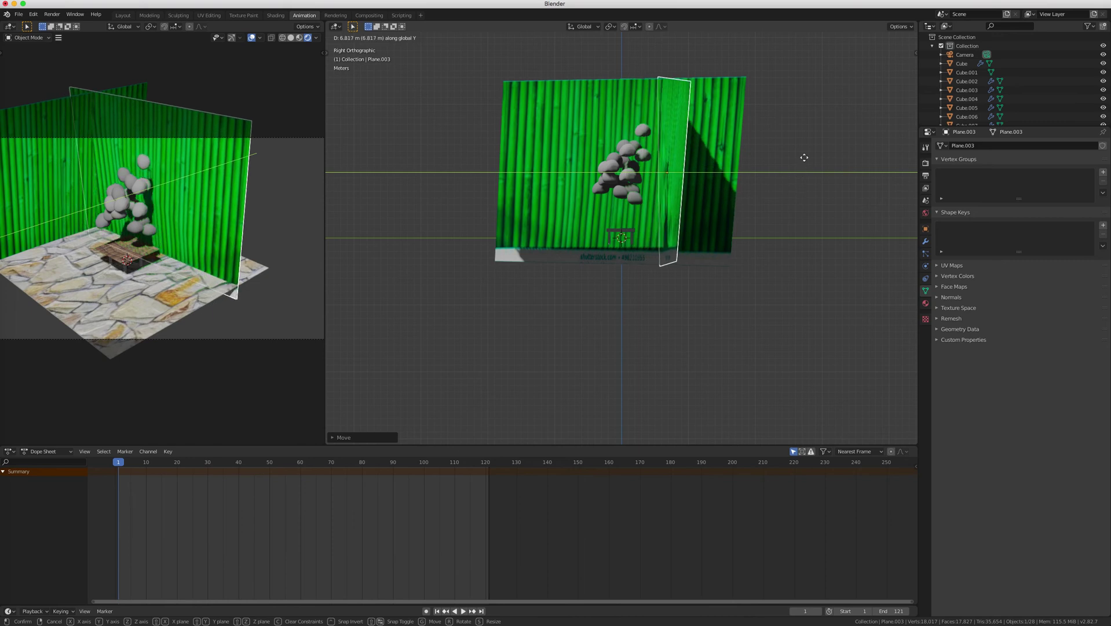
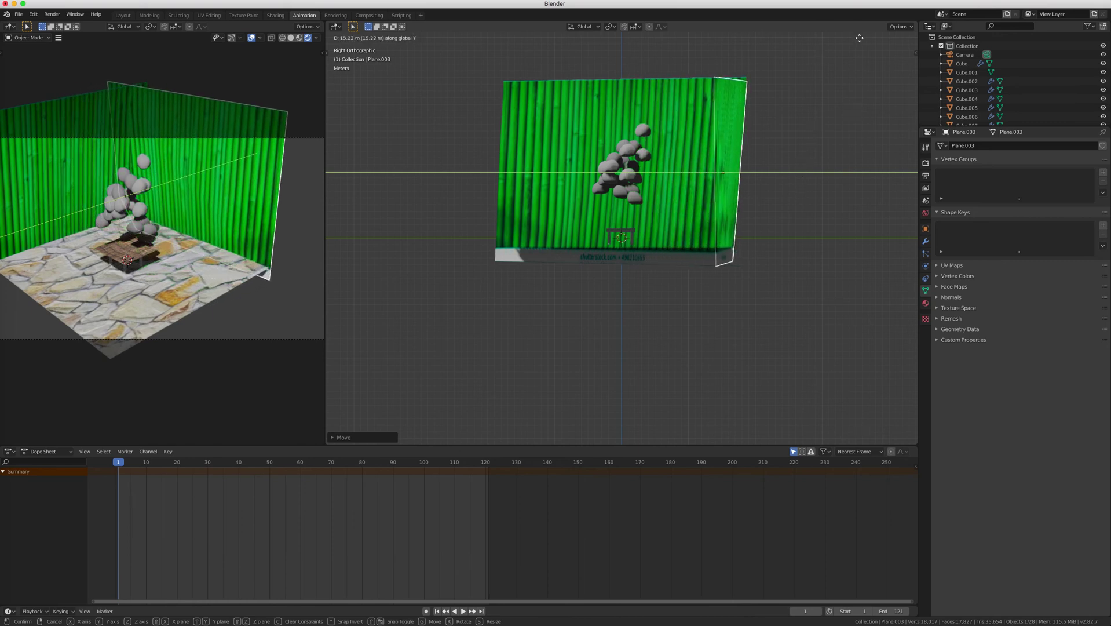
click(847, 195)
Step: Delete the copied bamboo wall
right_click(697, 325)
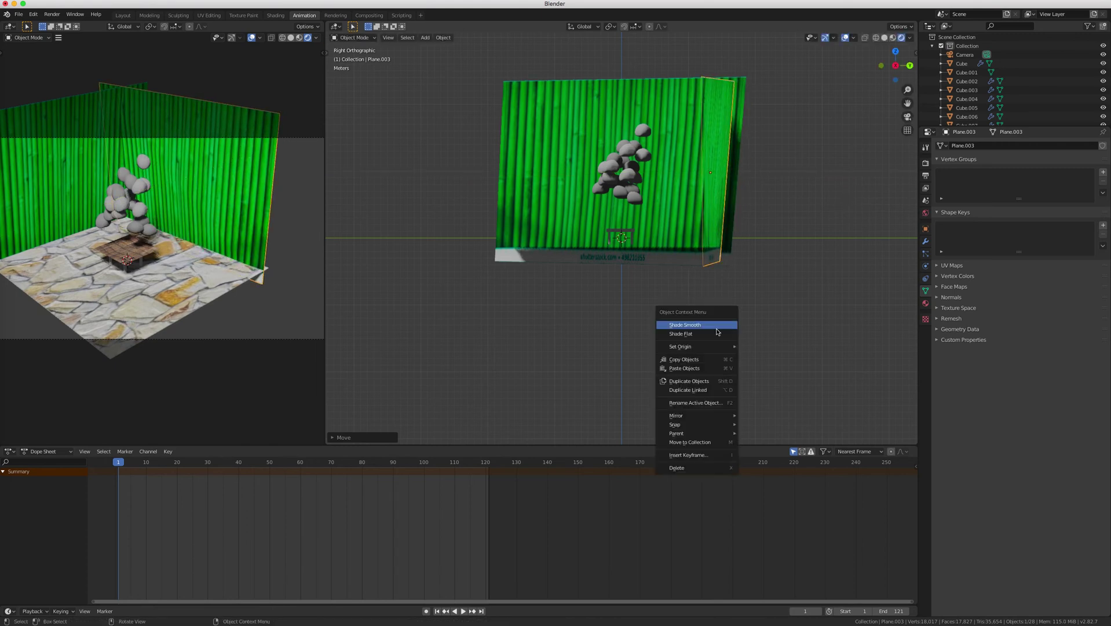
click(678, 466)
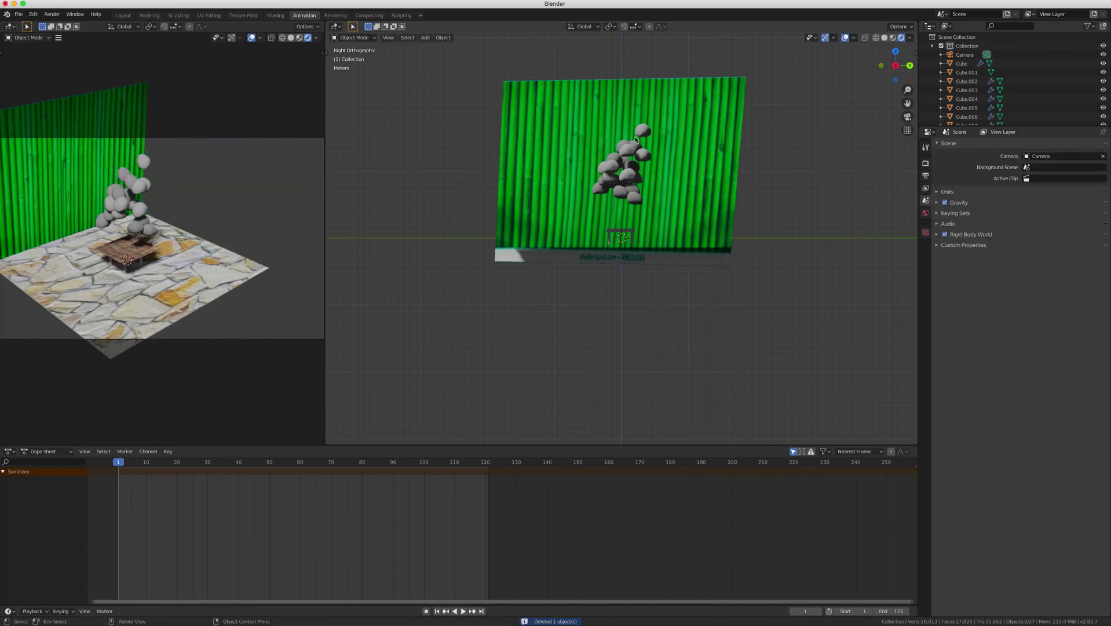
click(370, 46)
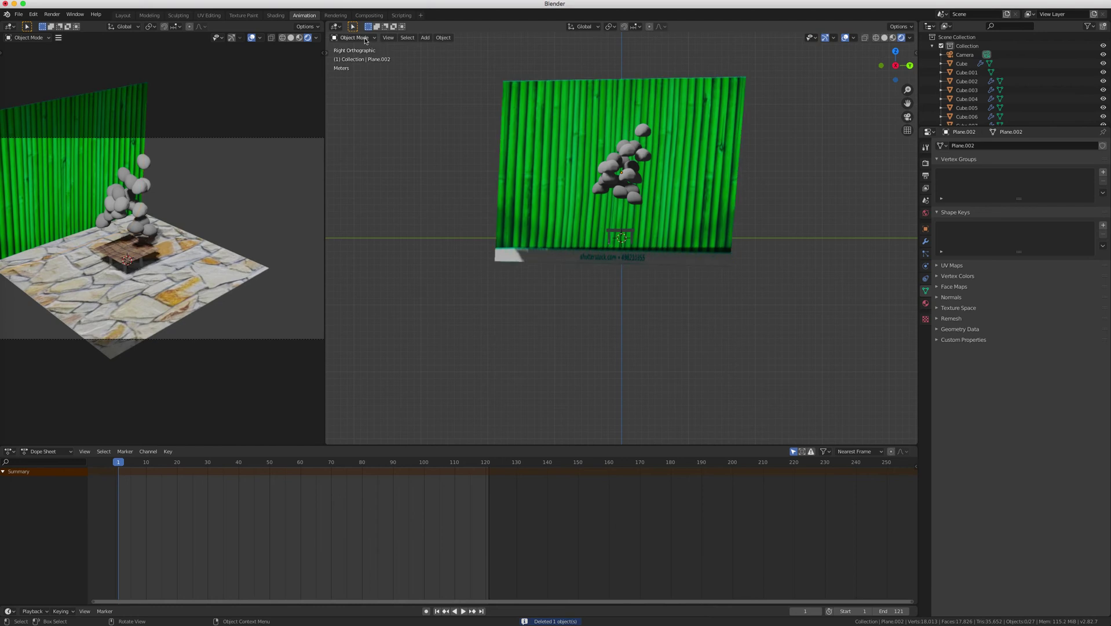
Step: Edit the original bamboo wall's mesh and extrude its vertical back-corner edge along the global X axis to form a second wall along the floor
click(512, 105)
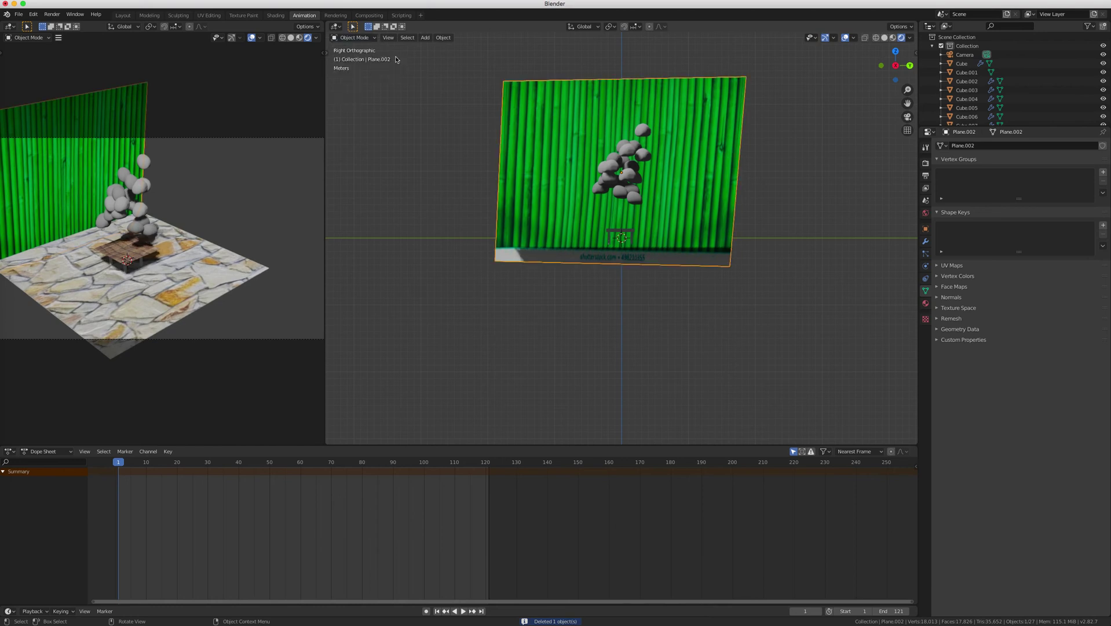
click(353, 38)
click(350, 58)
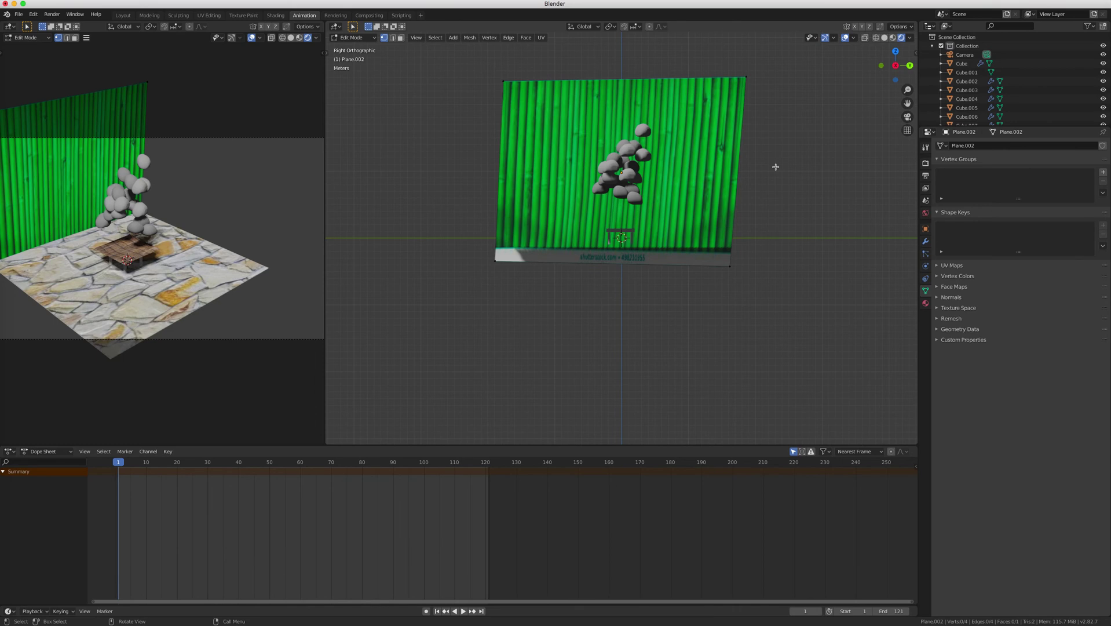
middle_drag(776, 168, 747, 196)
click(392, 38)
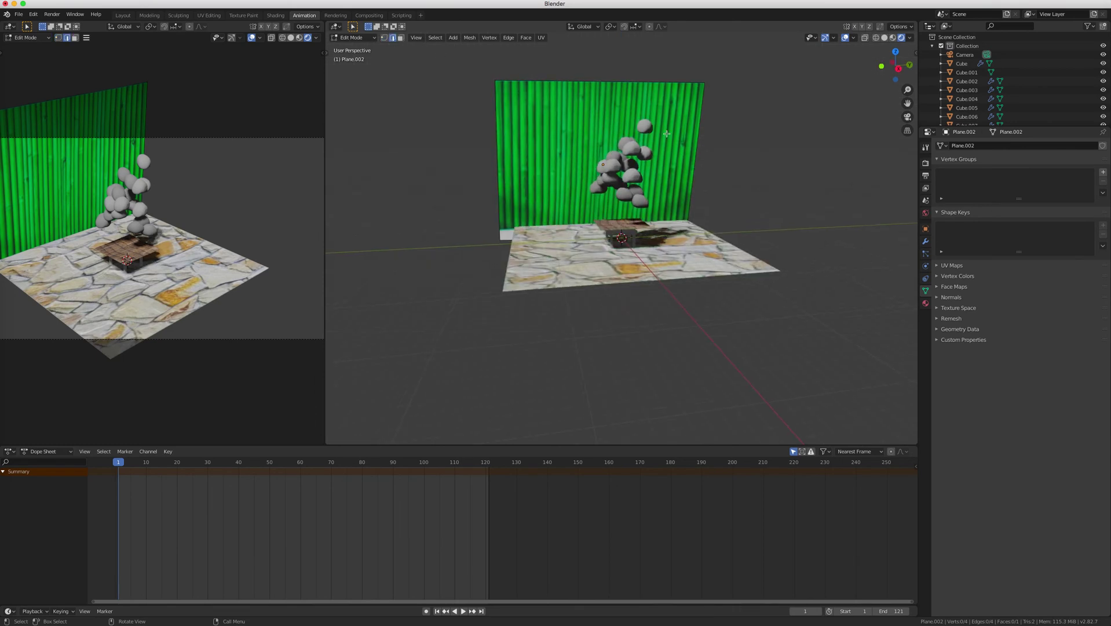
click(701, 132)
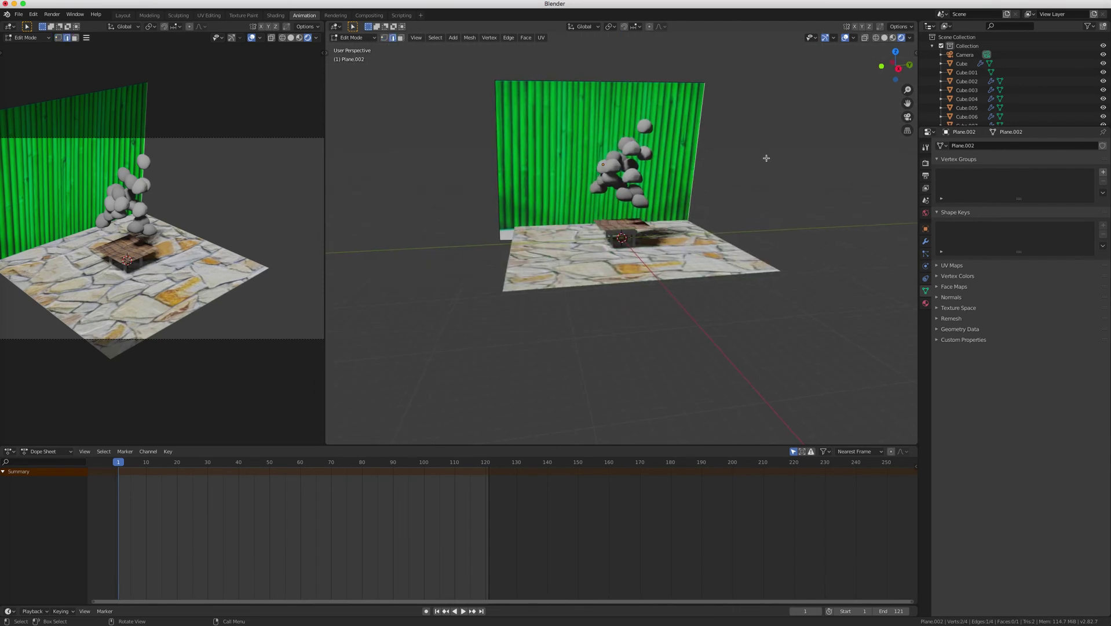
key(e)
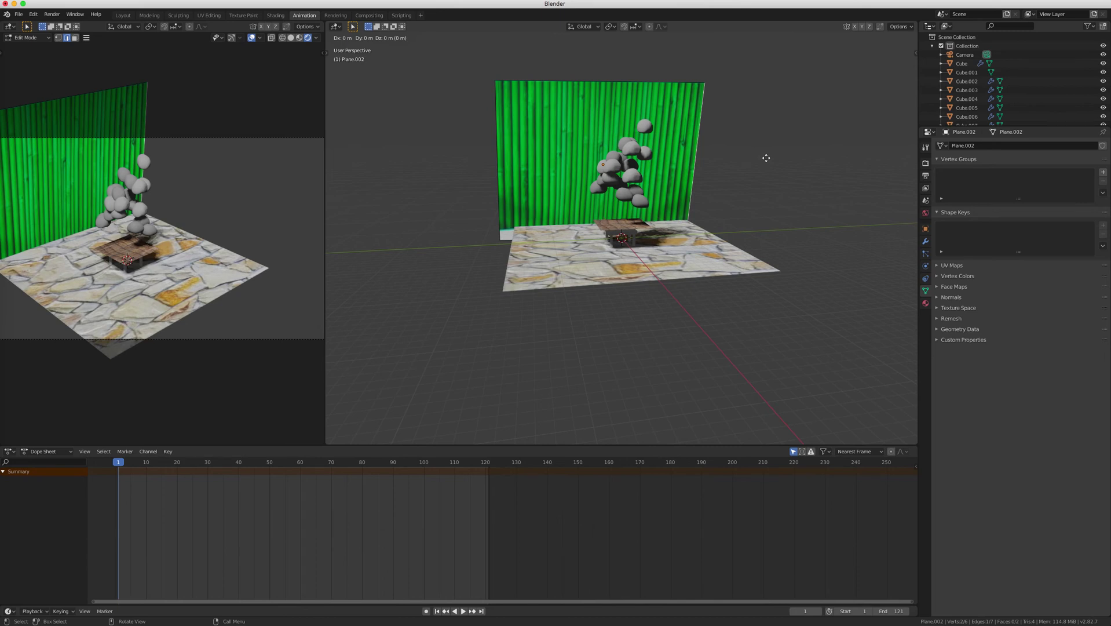
key(x)
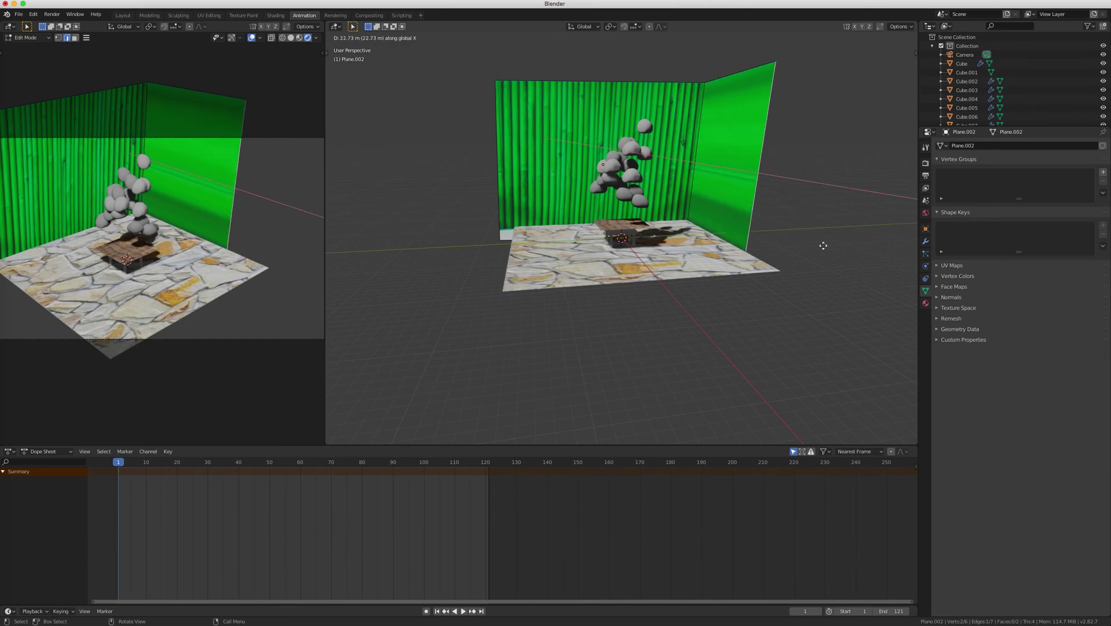
click(844, 263)
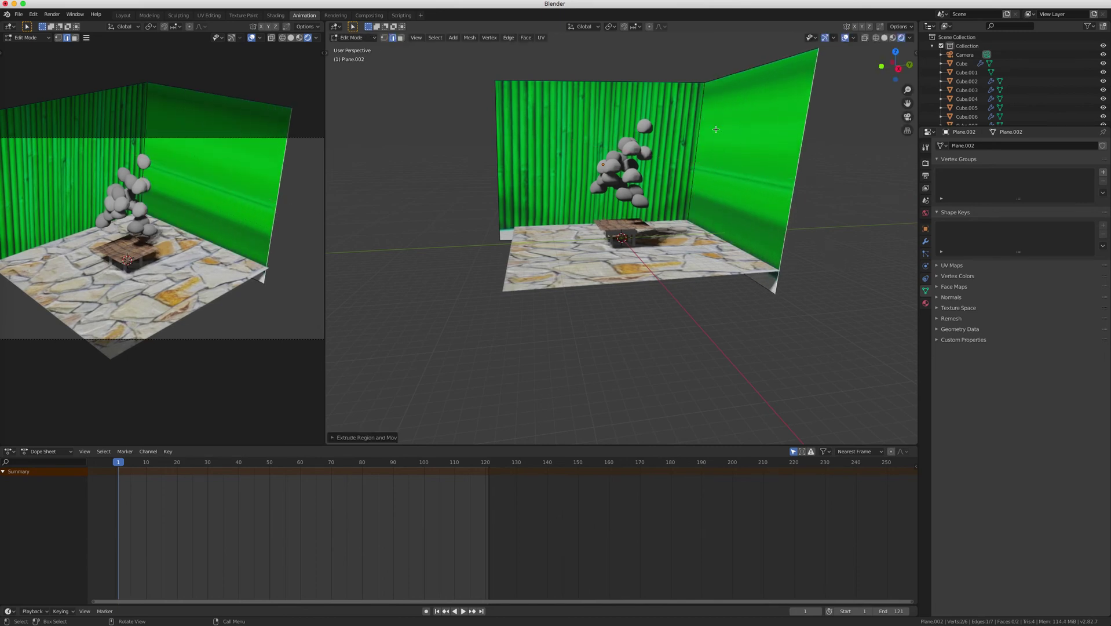
Step: Mark the vertical corner edge between the two walls as a seam
click(702, 132)
right_click(716, 140)
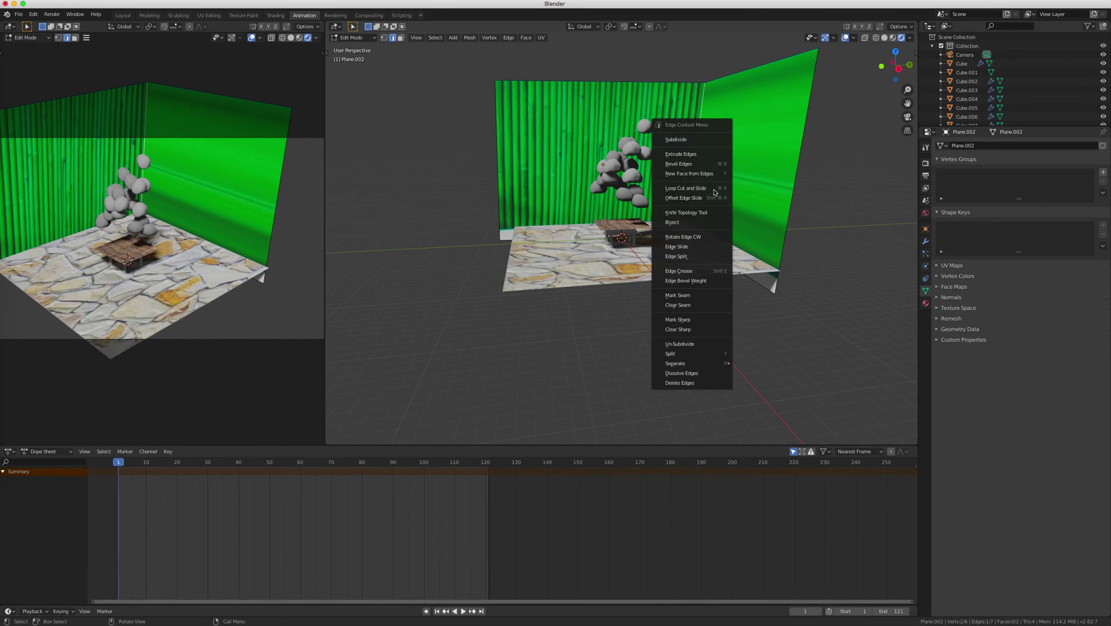
click(693, 295)
middle_drag(820, 263, 428, 82)
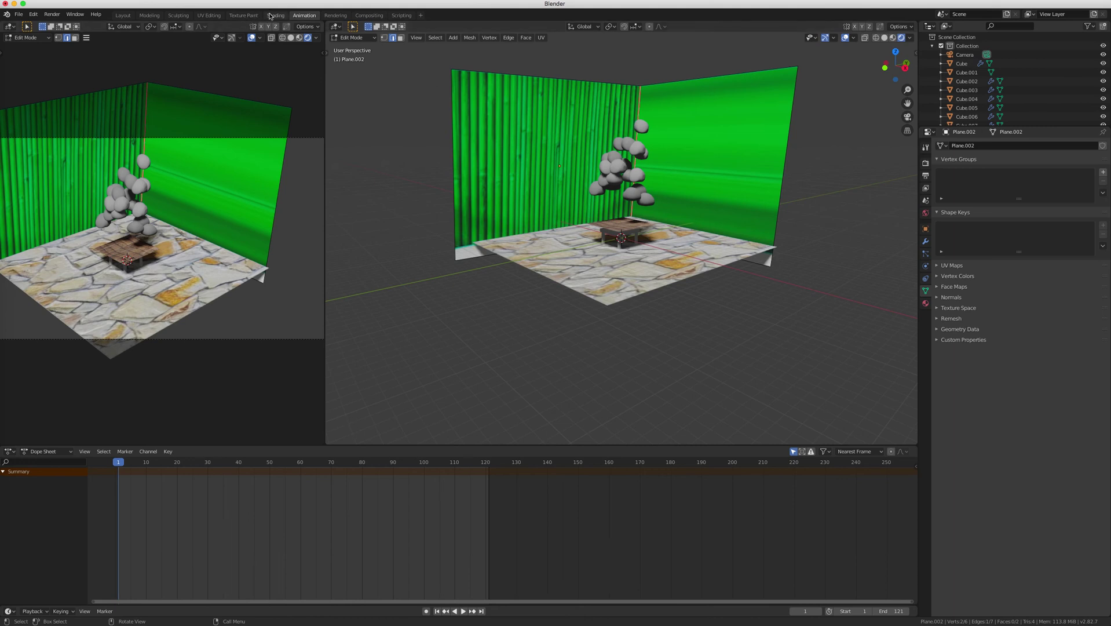
Step: In the UV Editing workspace, select the whole two-sided wall mesh and unwrap it
click(210, 15)
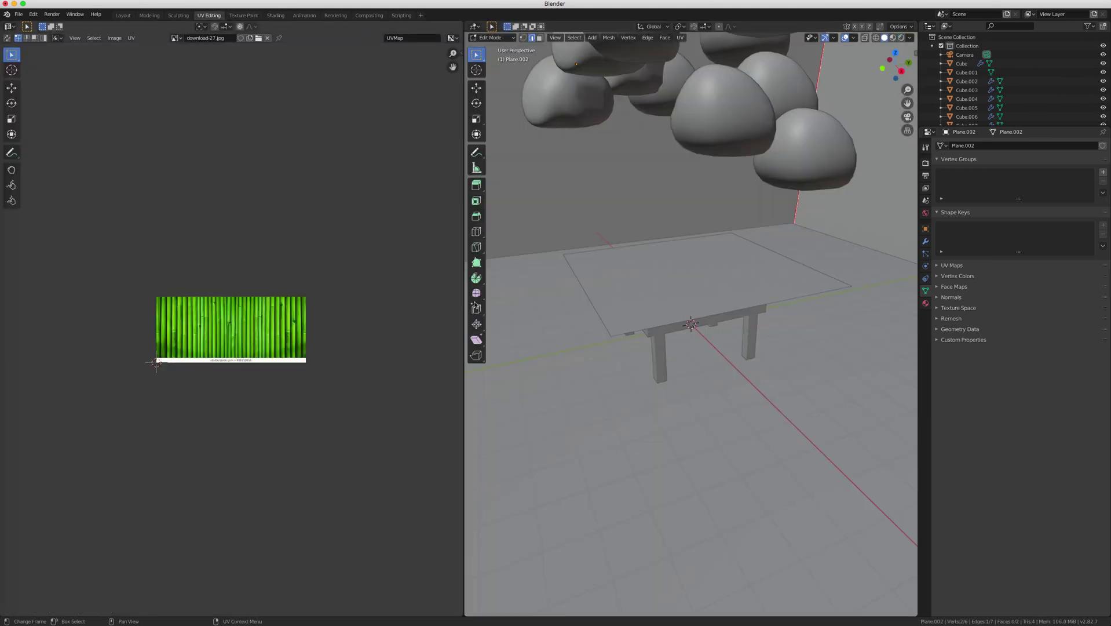
scroll(540, 454, down, 10)
drag(541, 454, 900, 151)
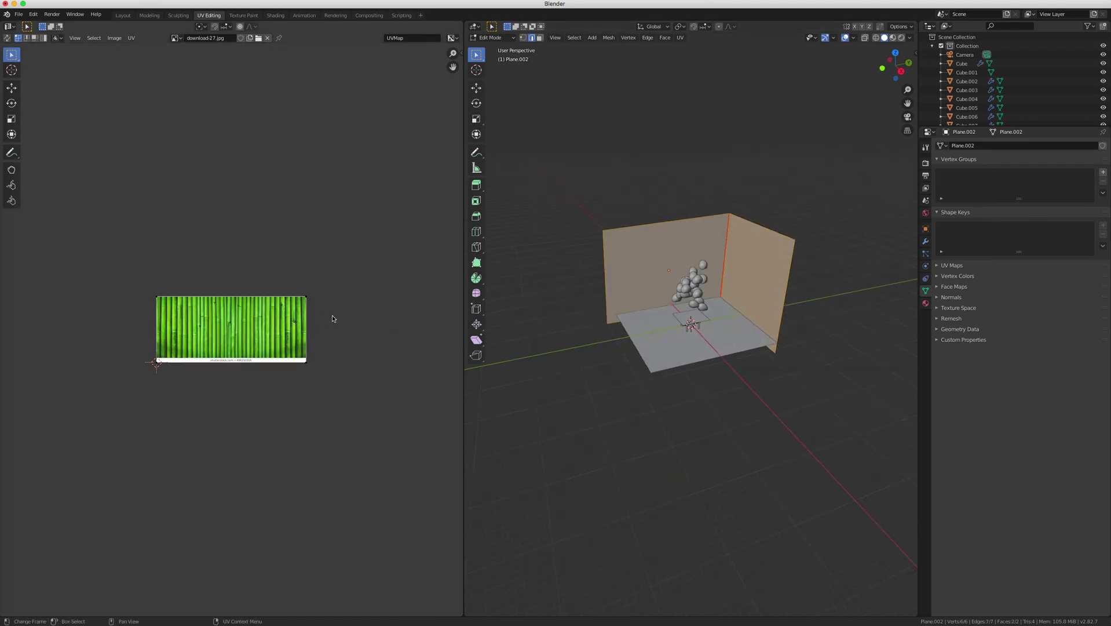
key(u)
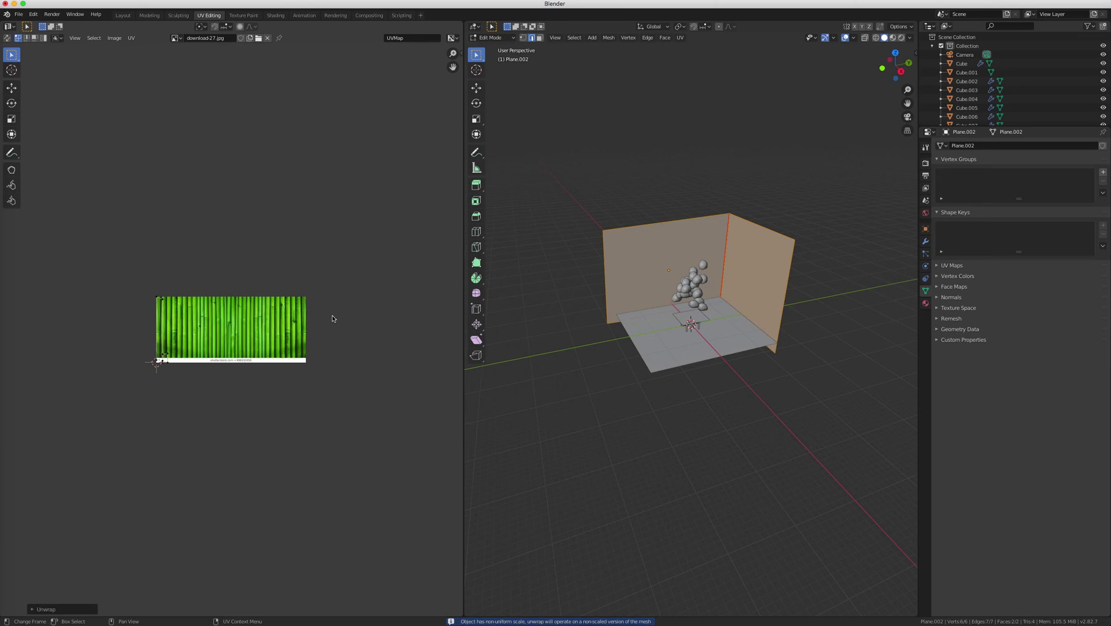
click(618, 422)
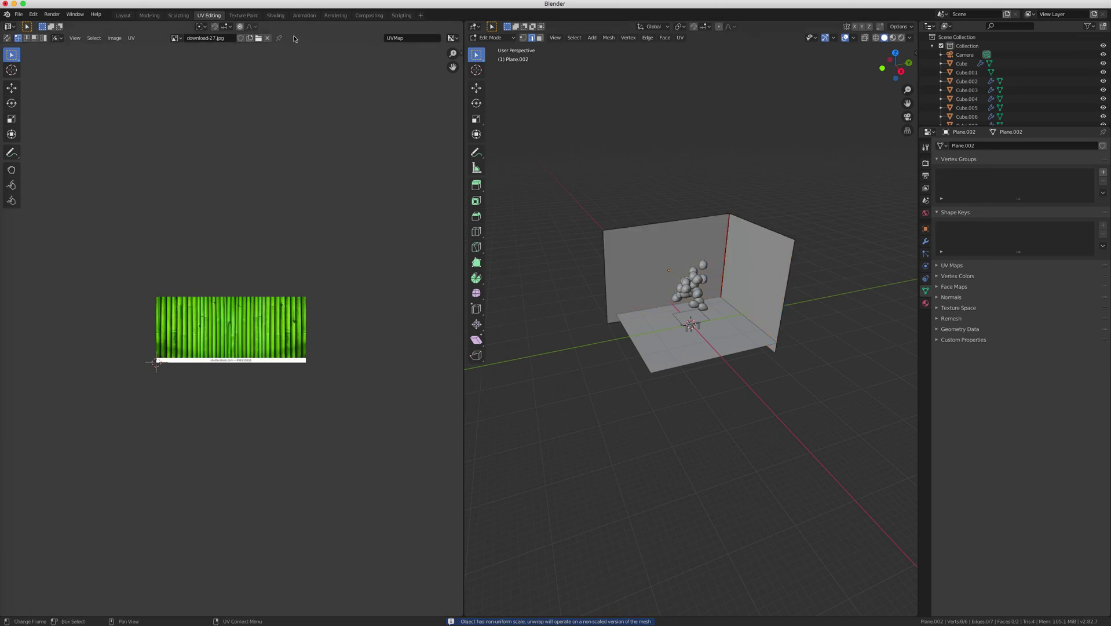
Step: In the Shading workspace, examine how the bamboo texture maps onto both walls
click(274, 15)
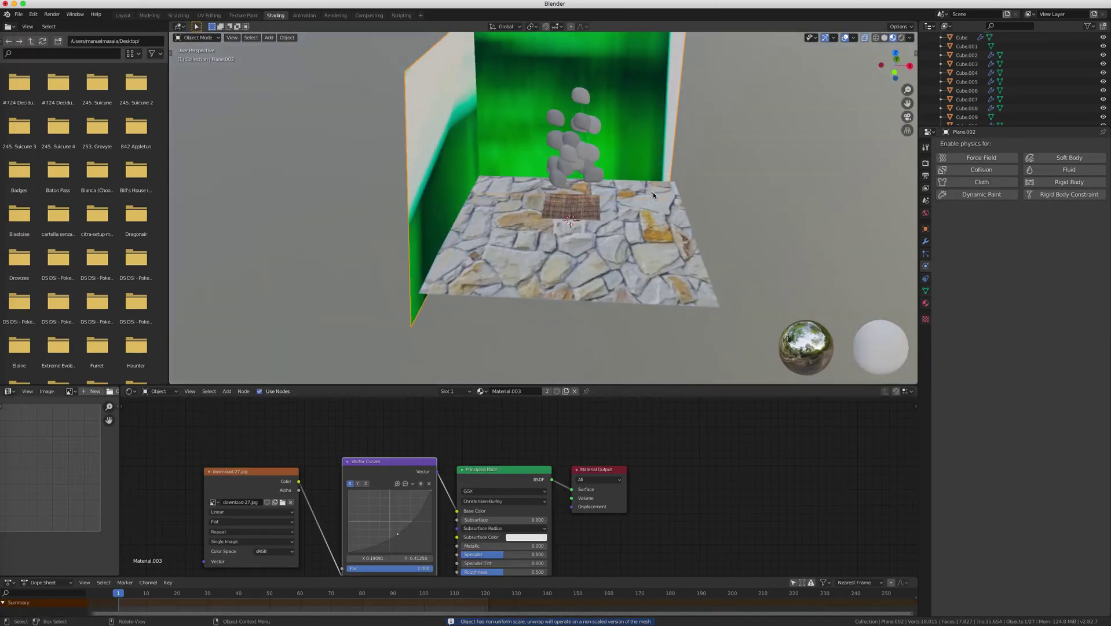
middle_drag(652, 192, 745, 144)
scroll(739, 168, down, 3)
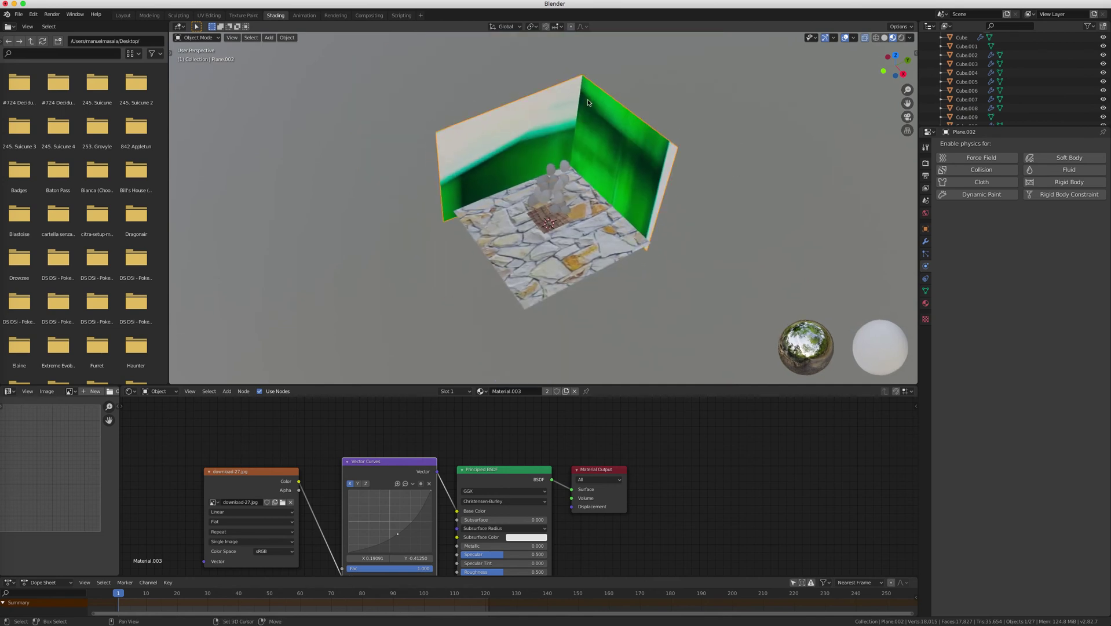
click(664, 100)
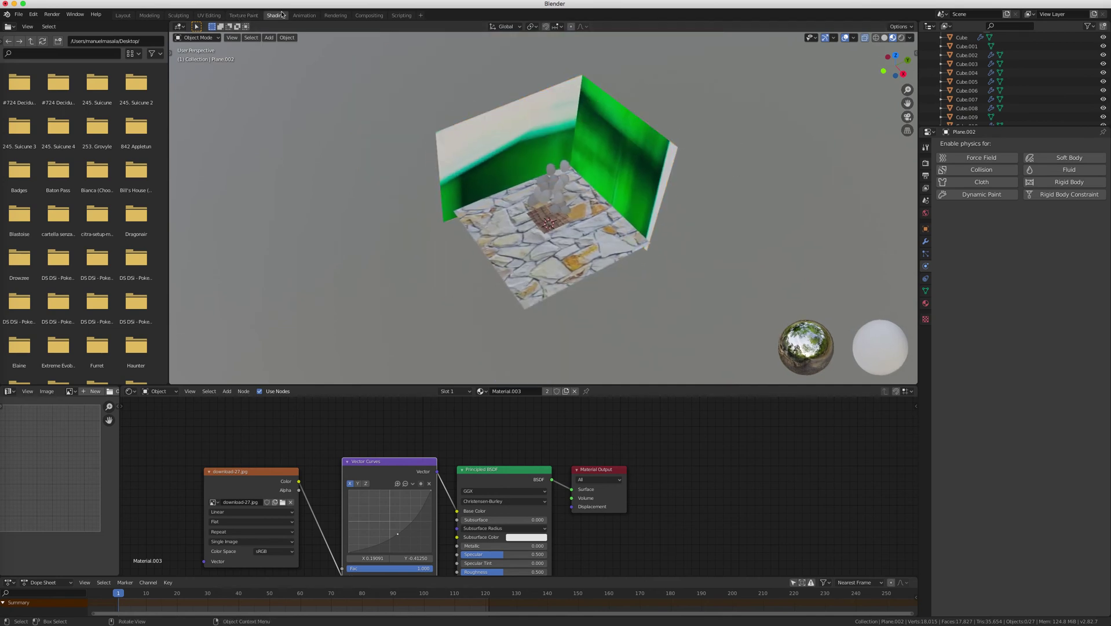
Step: Back in UV Editing, select the extruded wall's face and move its lower UV corner up about 0.035, above the image's white caption strip
click(207, 15)
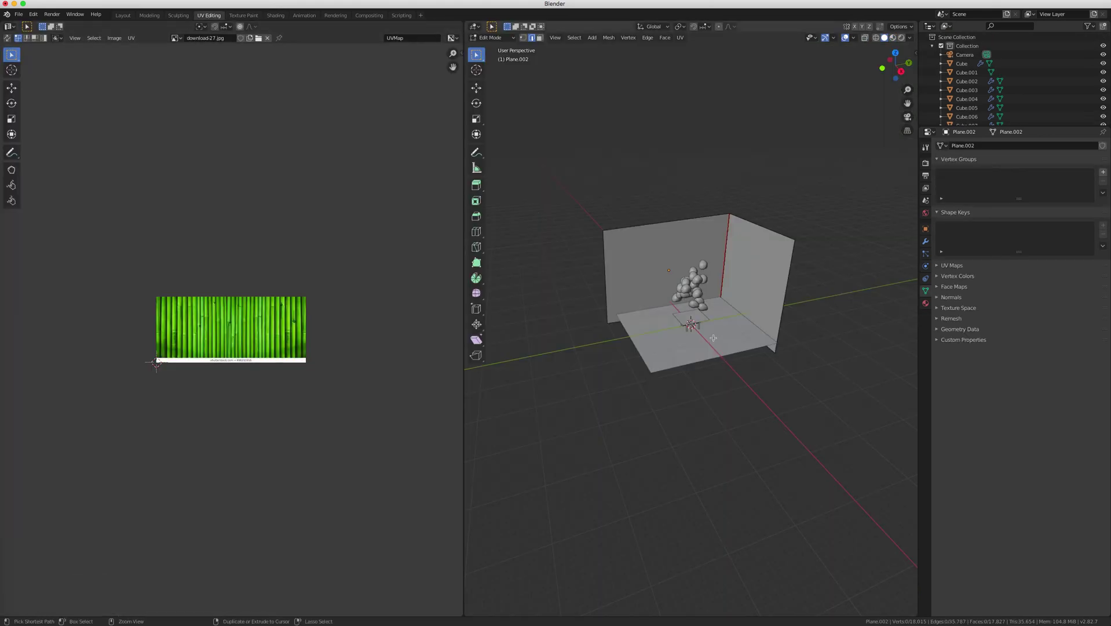
click(734, 243)
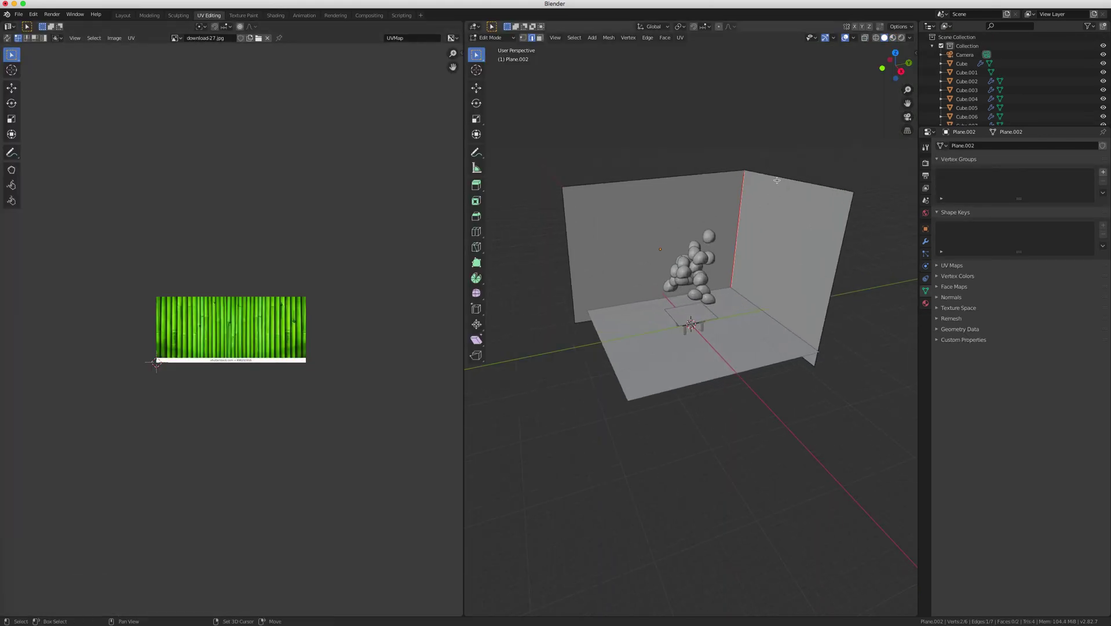
shift+click(845, 246)
middle_drag(854, 328, 846, 336)
shift+click(760, 348)
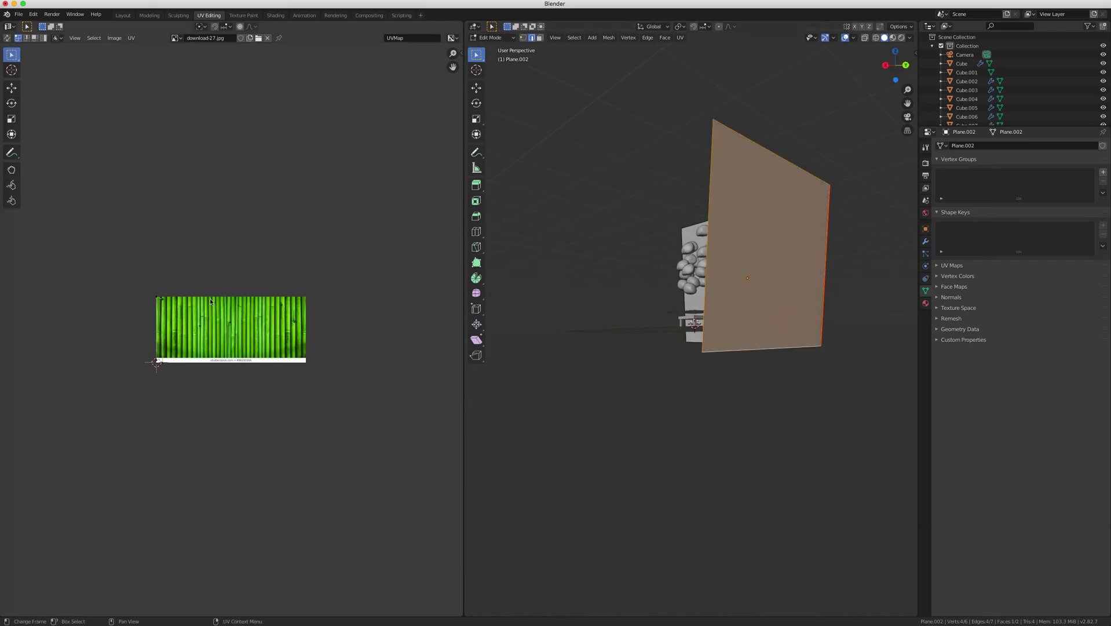
scroll(180, 307, up, 2)
scroll(181, 307, up, 1)
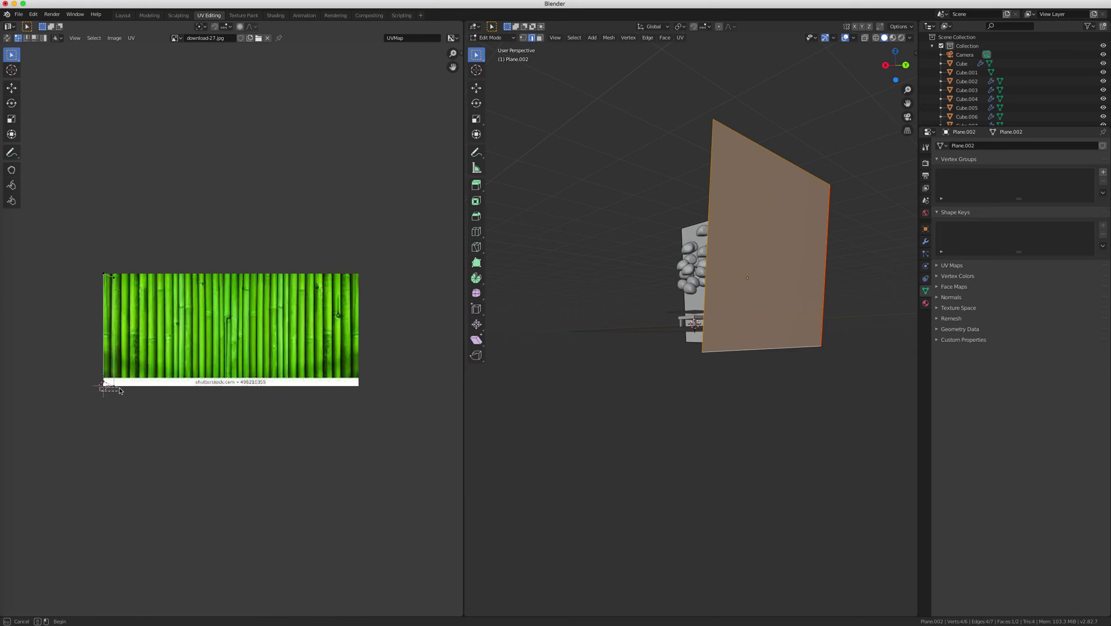
key(g)
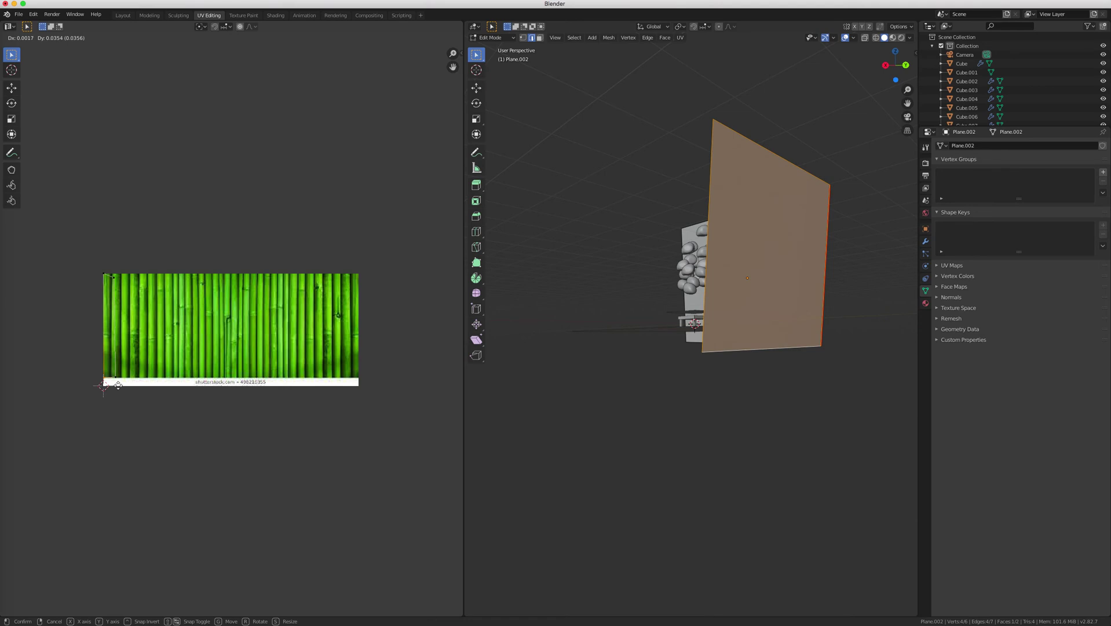
click(118, 385)
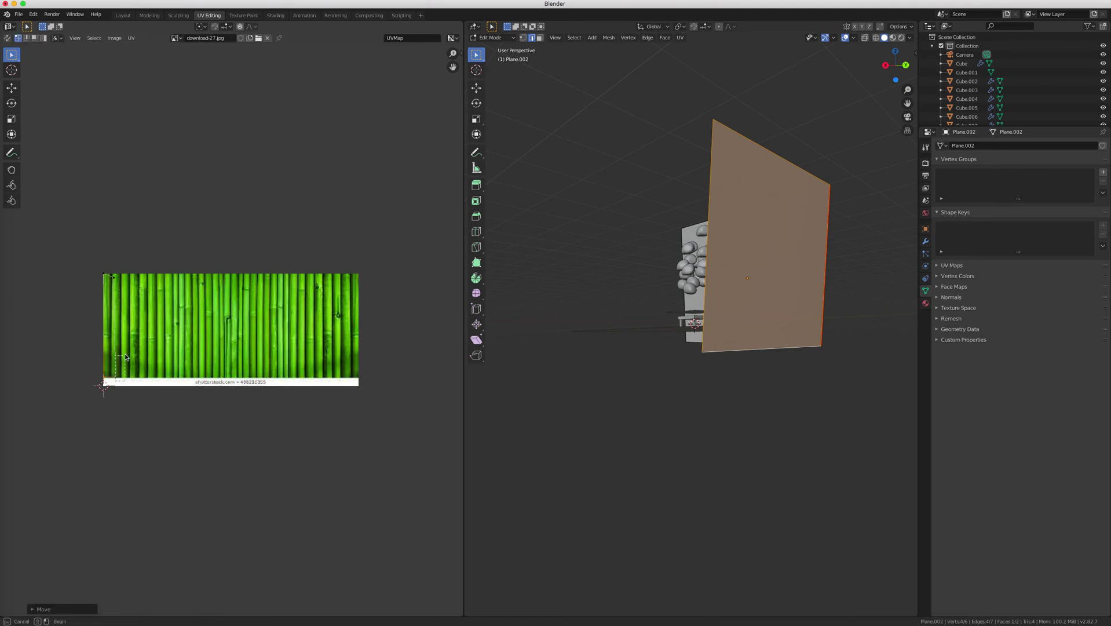
Step: Adjust the extruded face's upper UV corners to line up with the top edge of the bamboo image
drag(115, 380, 160, 431)
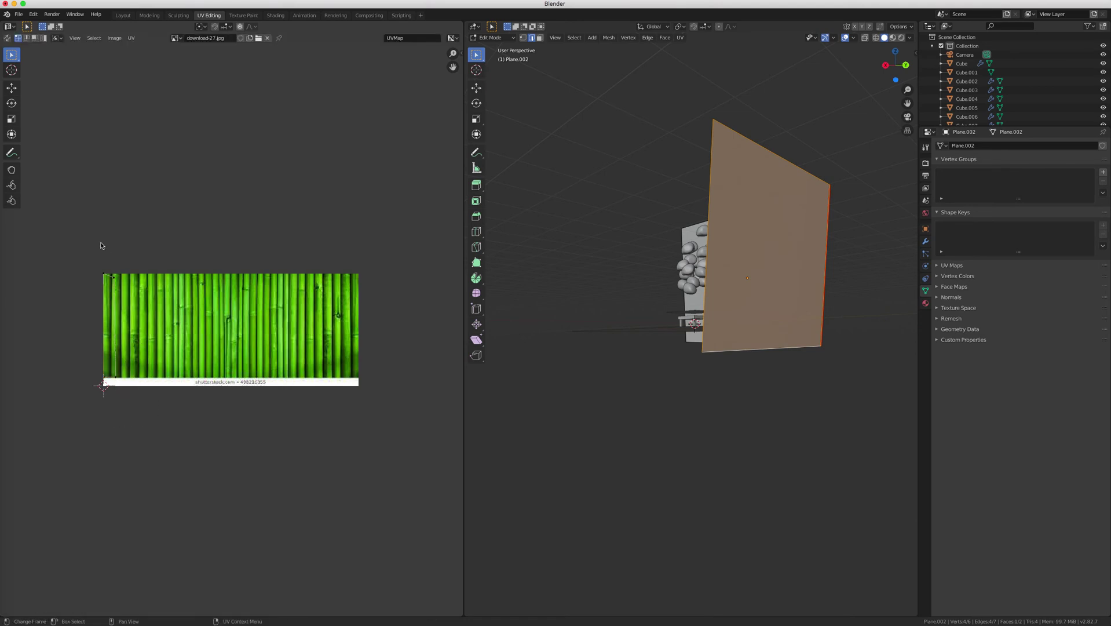
key(g)
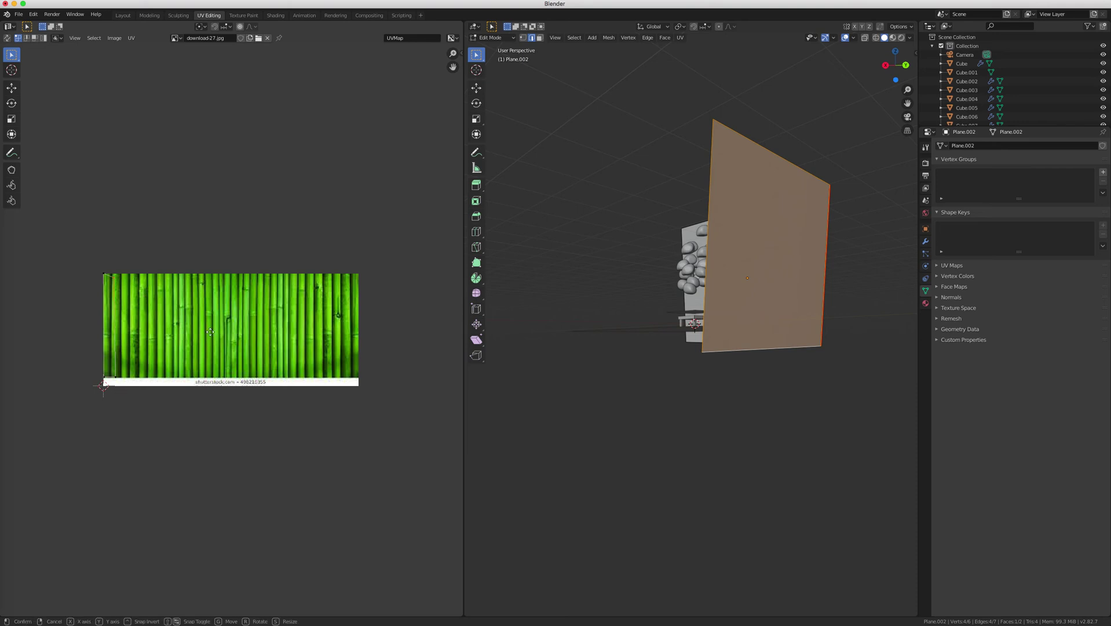
click(211, 327)
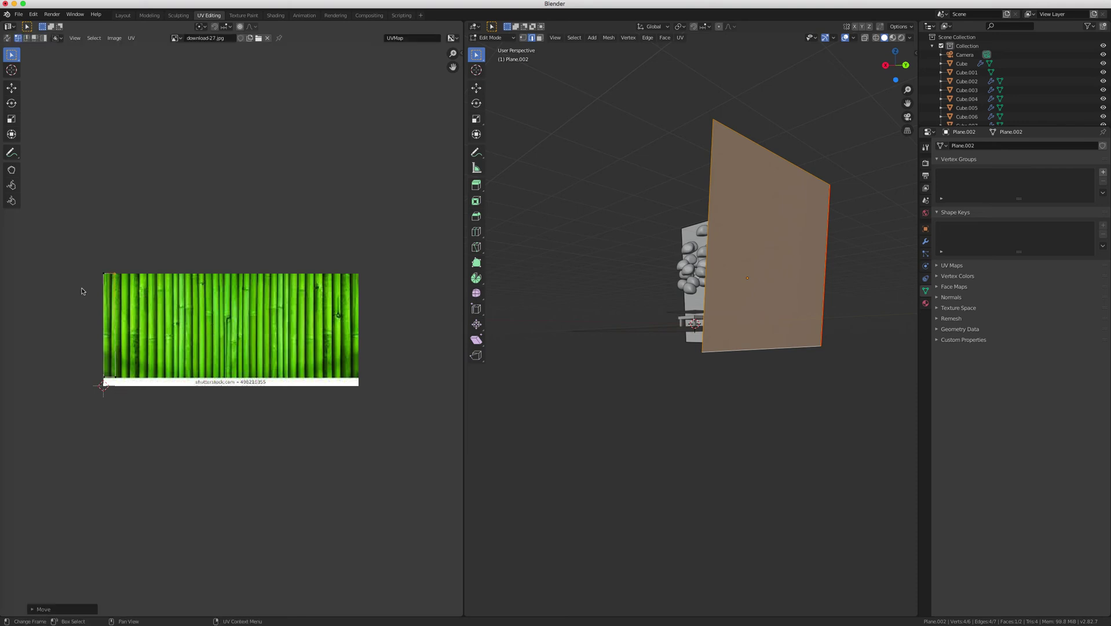
drag(86, 281, 123, 266)
key(g)
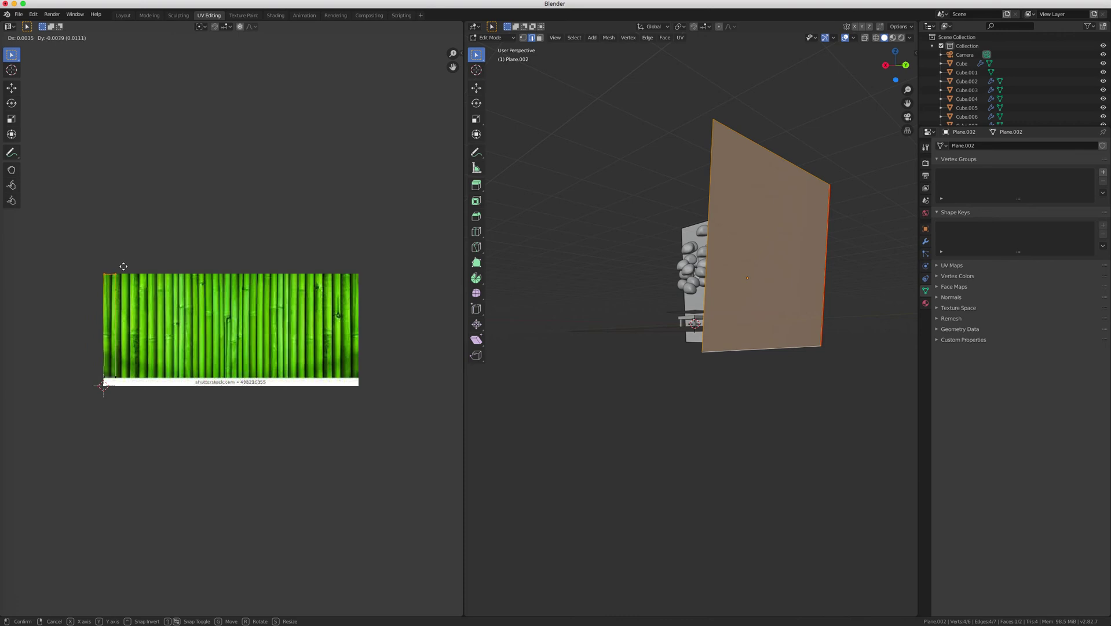
click(122, 269)
Step: Move the extruded face's remaining UV corners about 0.944 along X to the bamboo image's far edge, leaving nothing selected in the mesh
drag(118, 386, 188, 267)
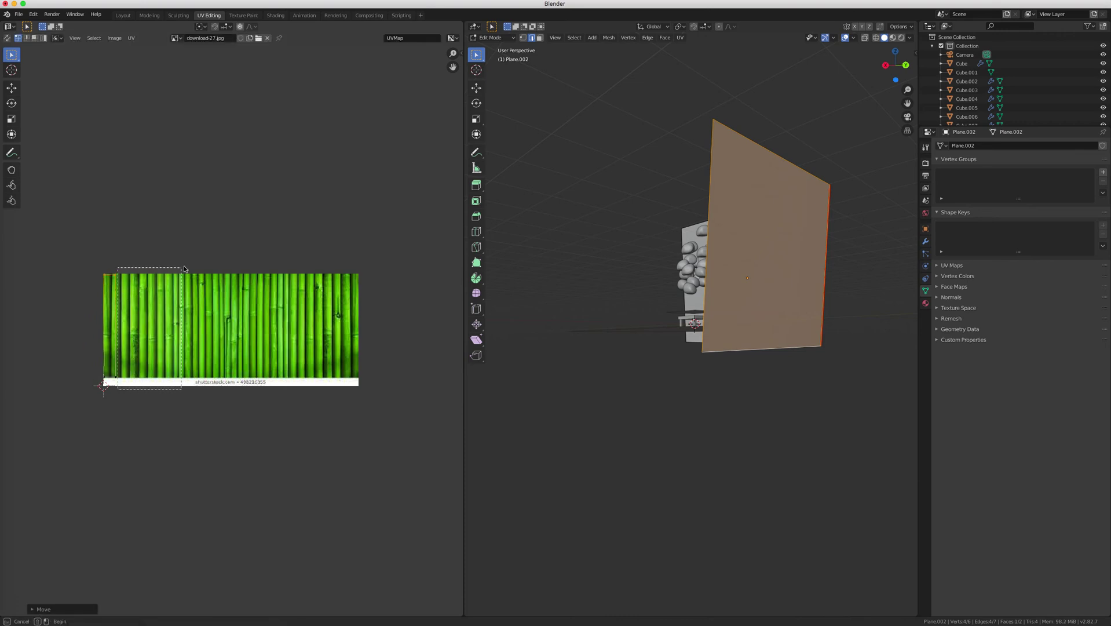
drag(115, 389, 210, 242)
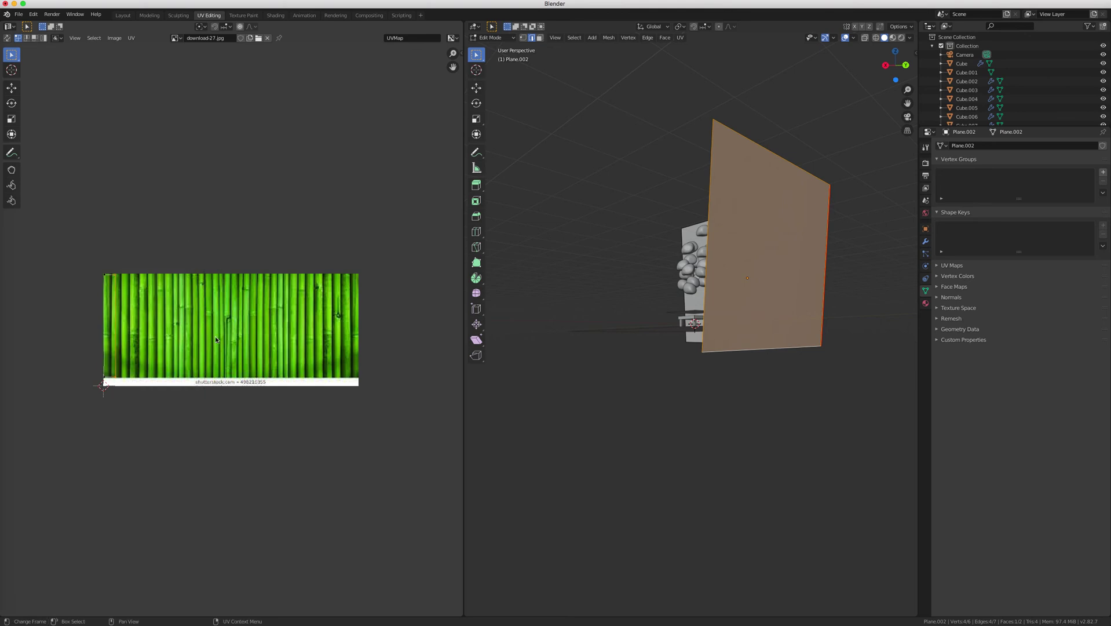
key(g)
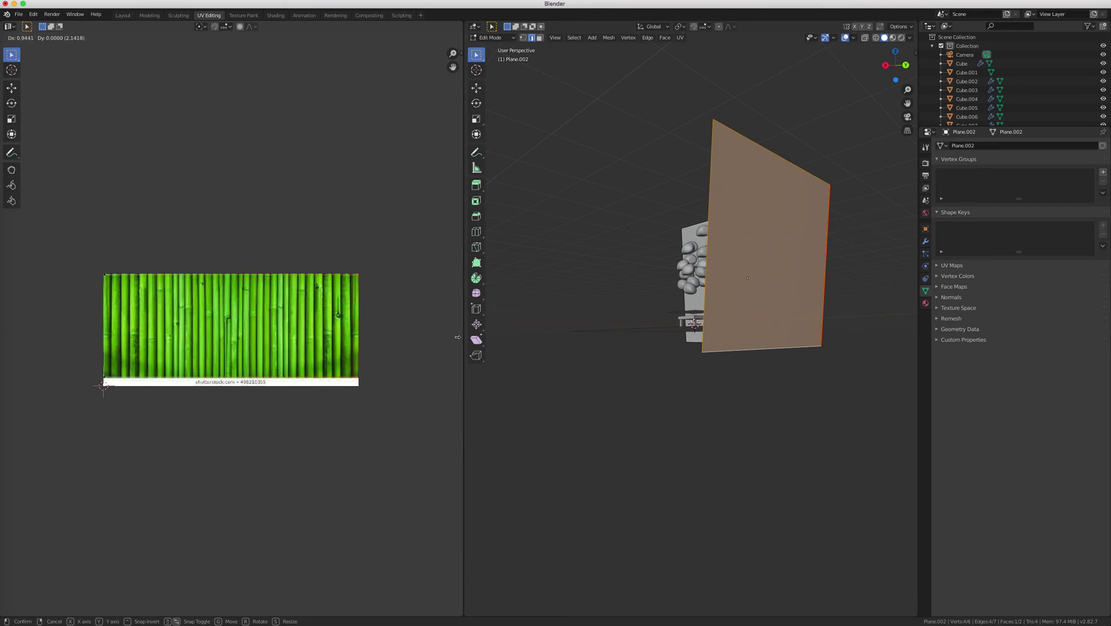
click(457, 337)
click(642, 449)
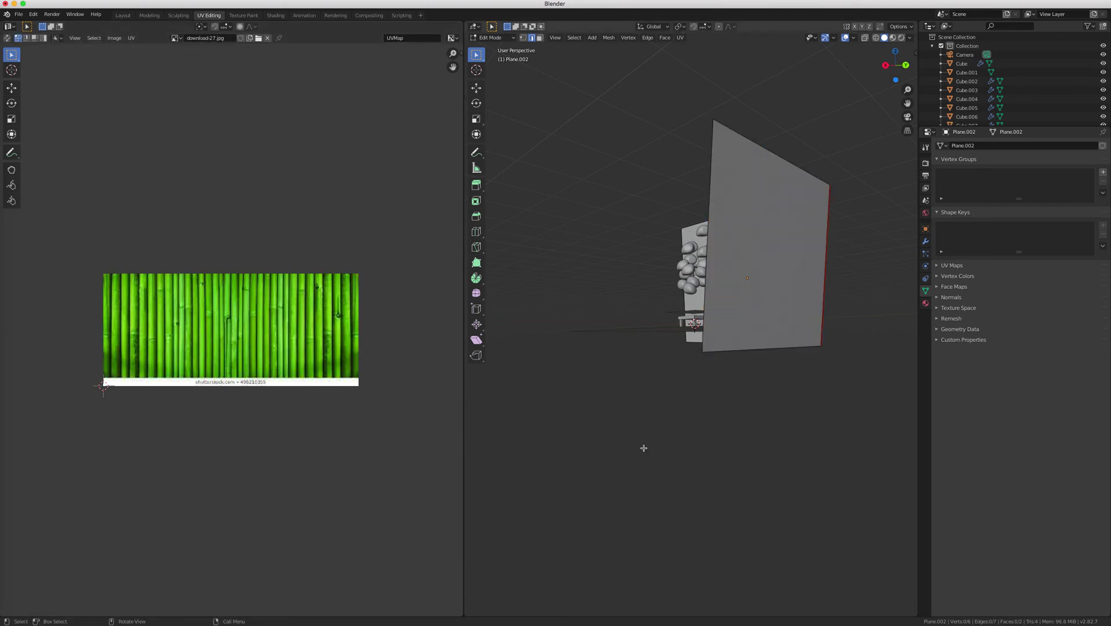
Step: Select the original wall's face by its four edges and move its upper UV corners to the top corners of the bamboo image
scroll(641, 446, left, 5)
scroll(640, 444, left, 2)
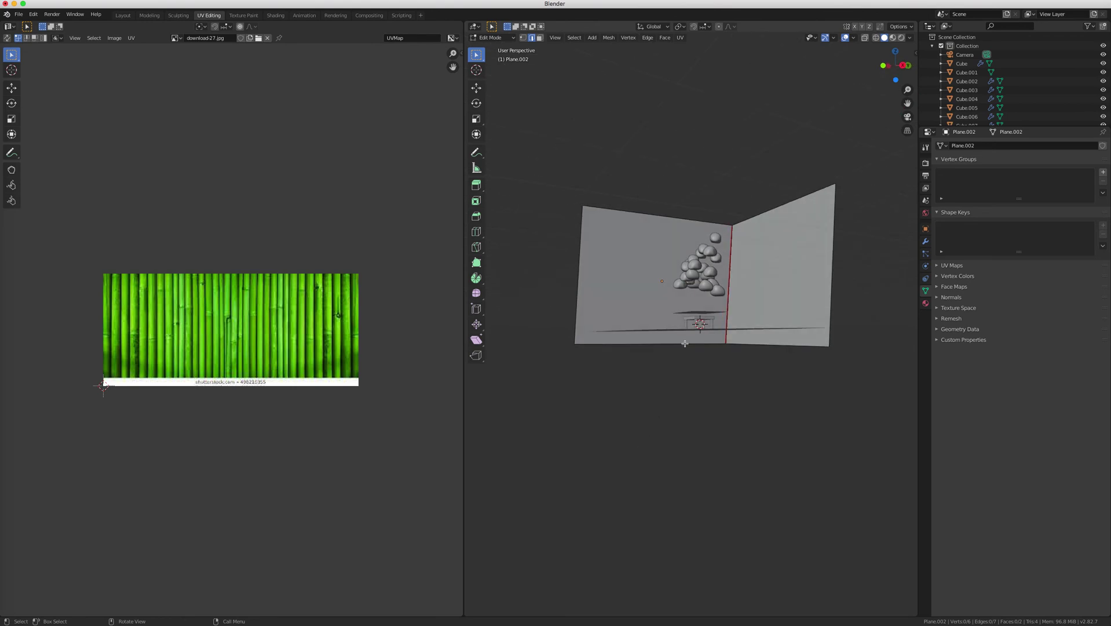
click(725, 309)
shift+click(680, 347)
shift+click(575, 307)
shift+click(604, 200)
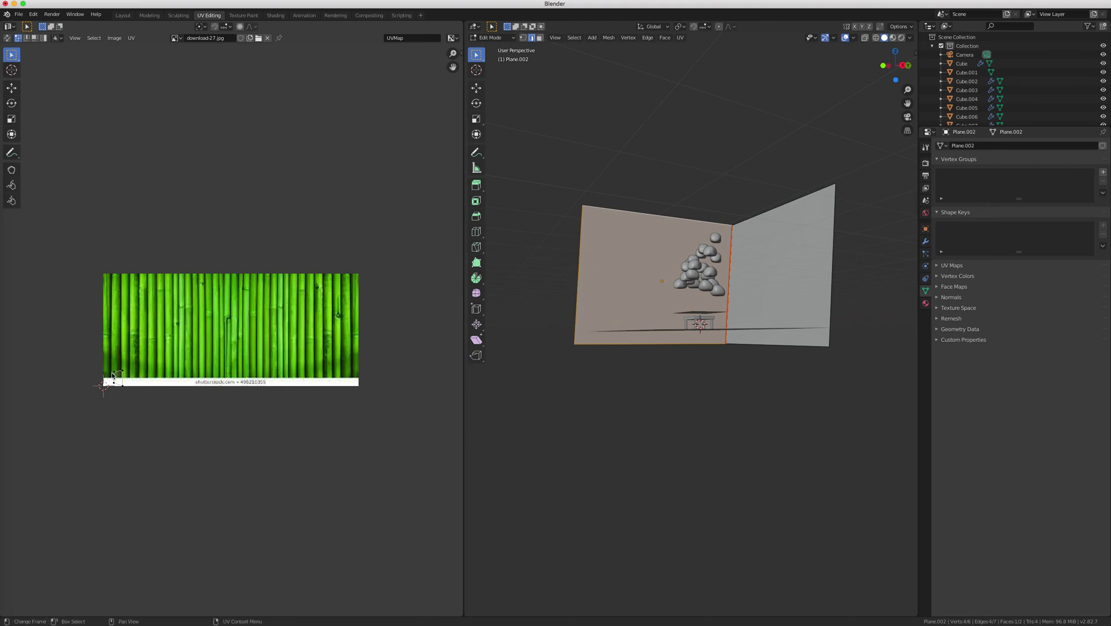
scroll(113, 375, up, 4)
scroll(110, 374, down, 3)
scroll(42, 413, up, 1)
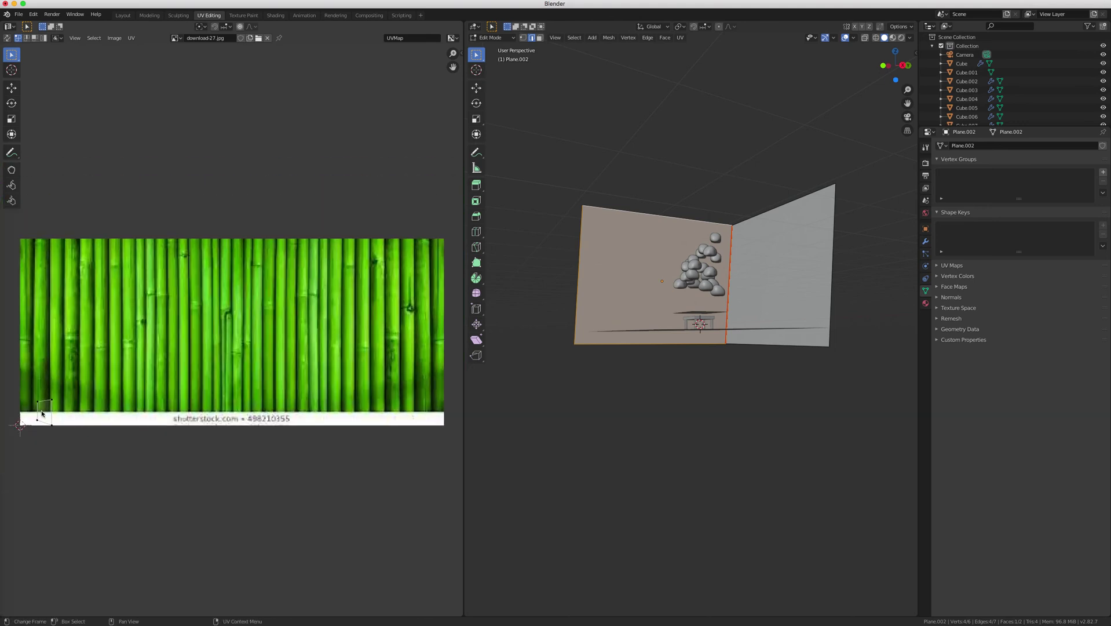
key(g)
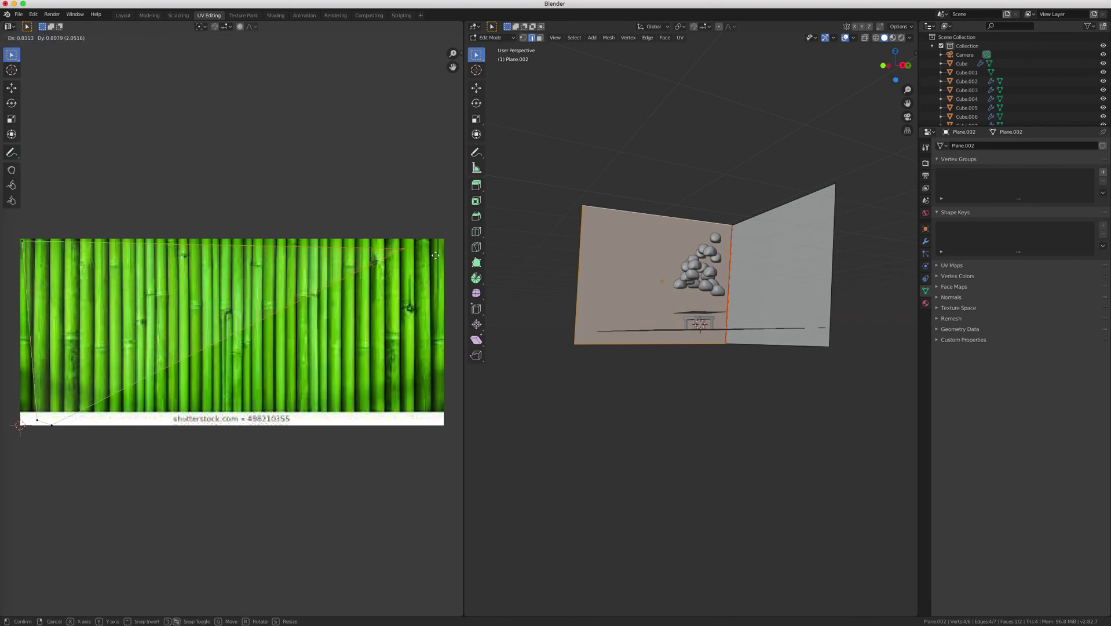
click(39, 422)
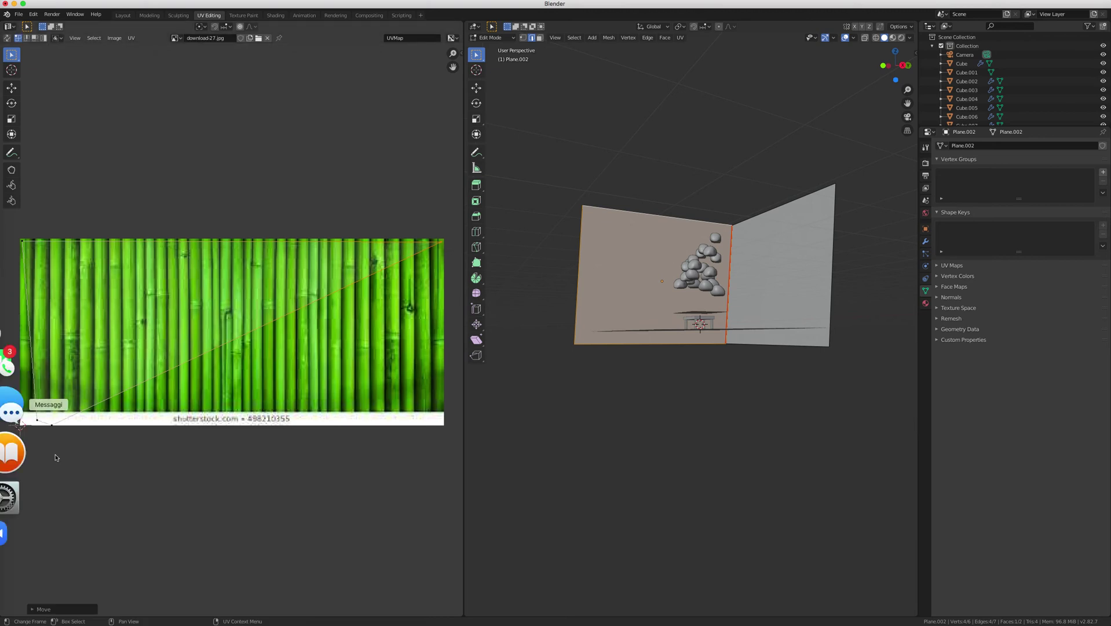
Step: Move the original wall's lower UV corners to the bamboo image's side edges, just above the white caption strip
key(g)
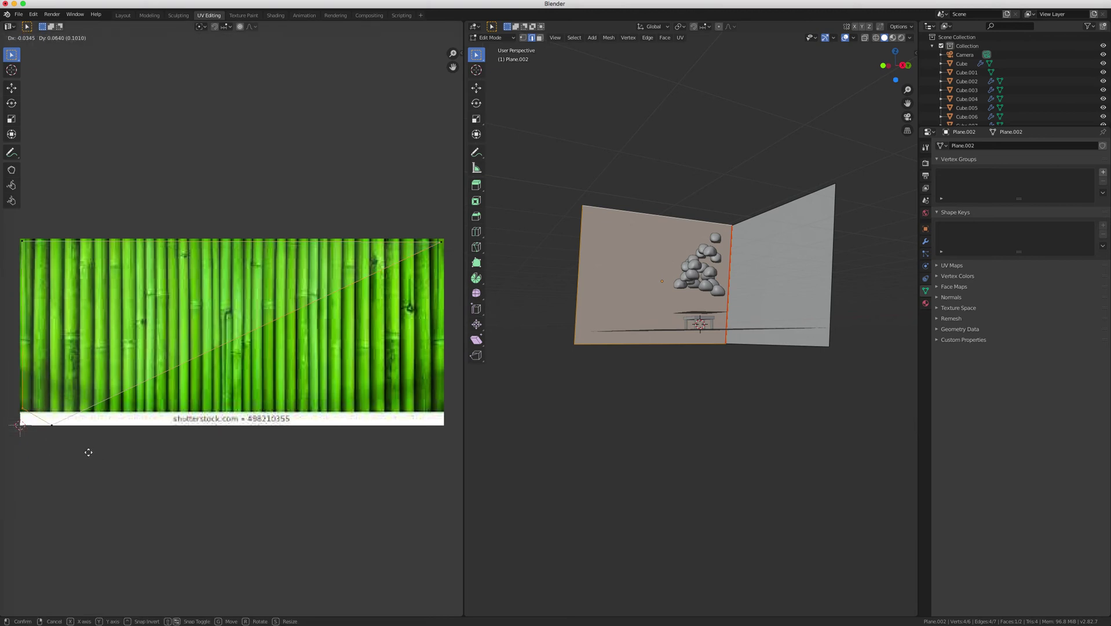
click(88, 452)
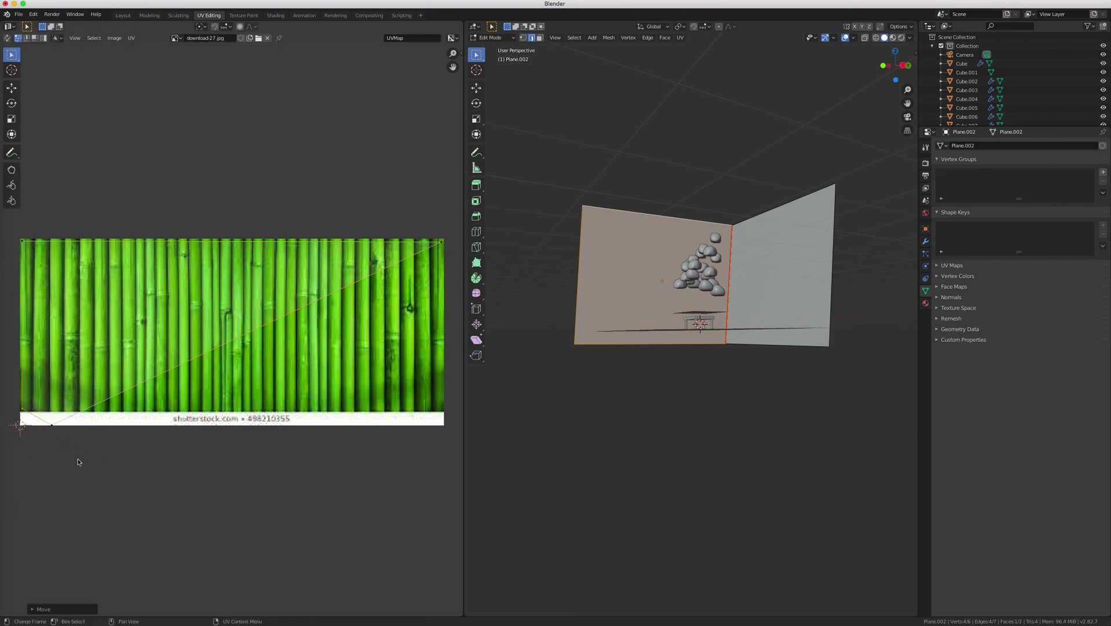
key(g)
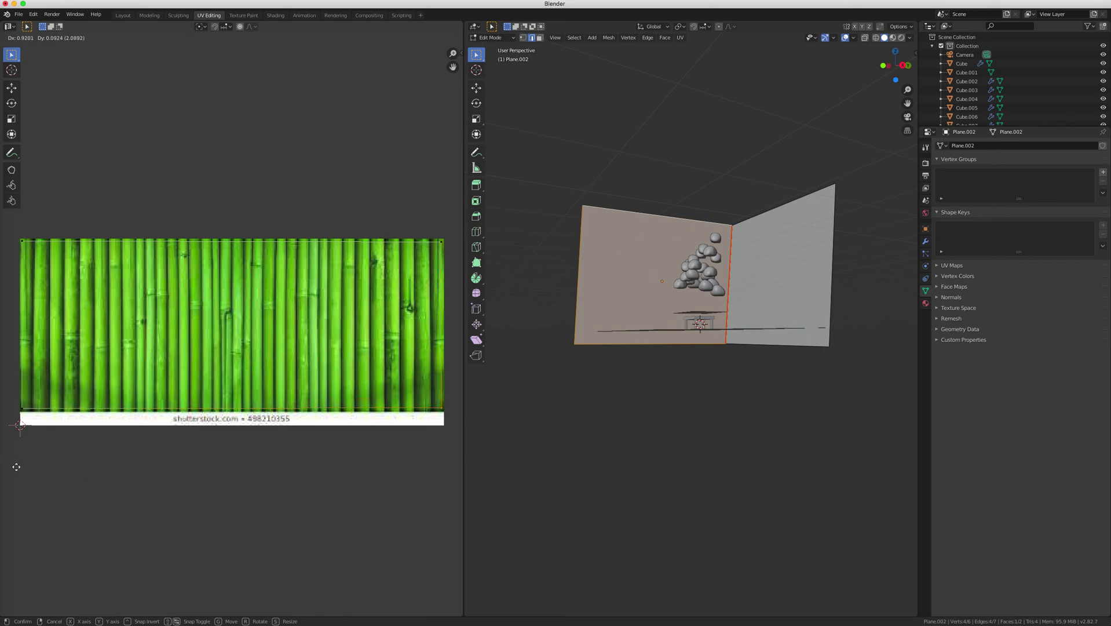
click(17, 467)
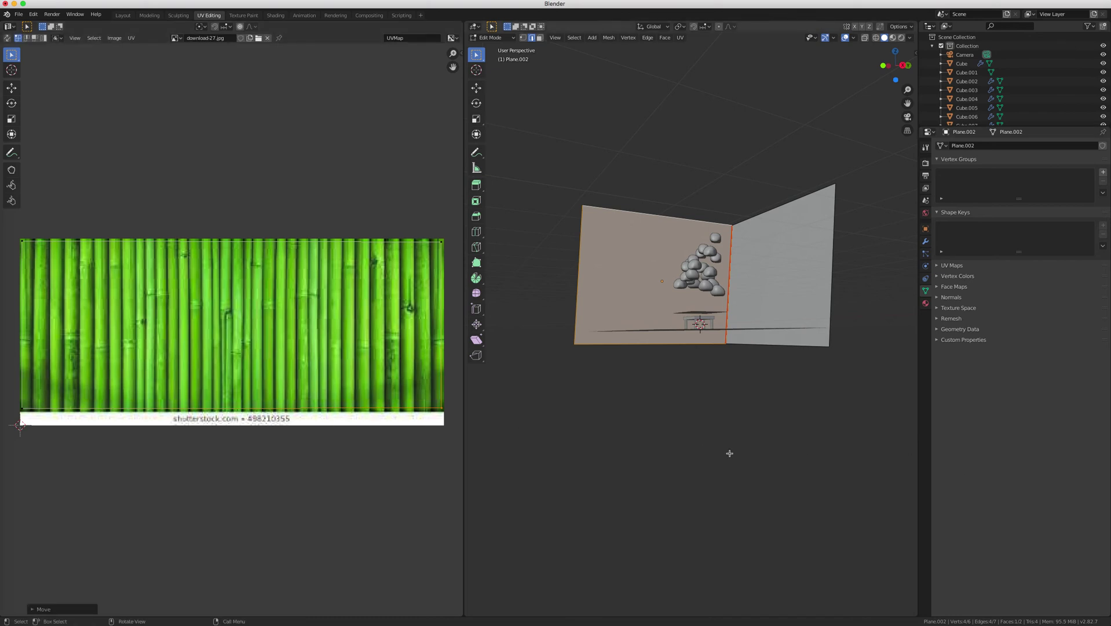
Step: Switch to the Shading workspace, examine the bamboo direction on both walls, and select the wall object
click(635, 382)
click(275, 15)
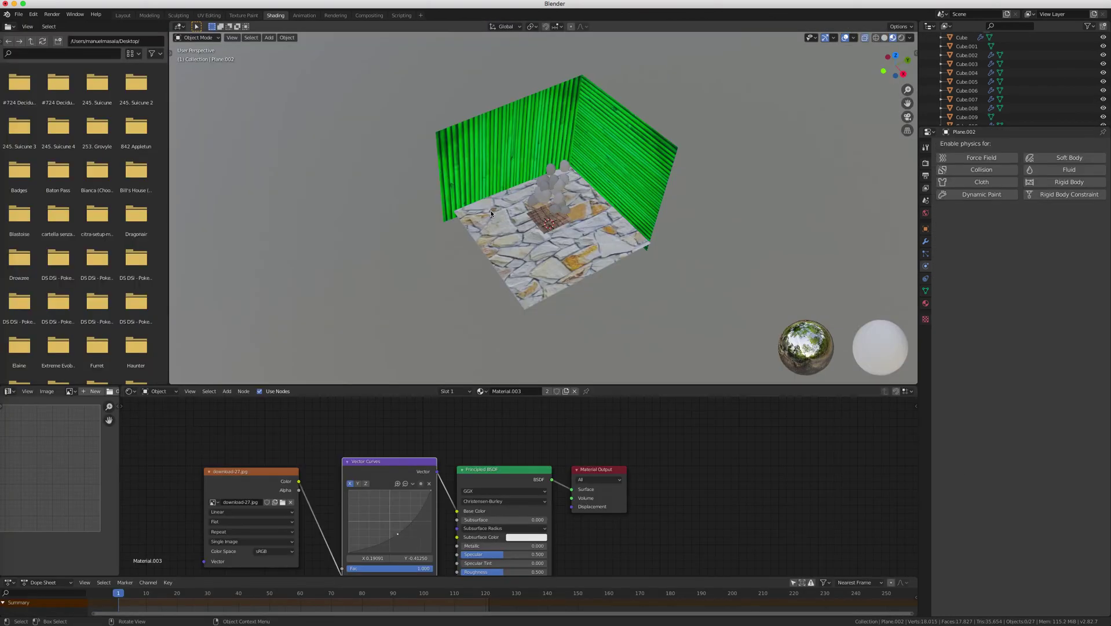
middle_drag(596, 234, 577, 201)
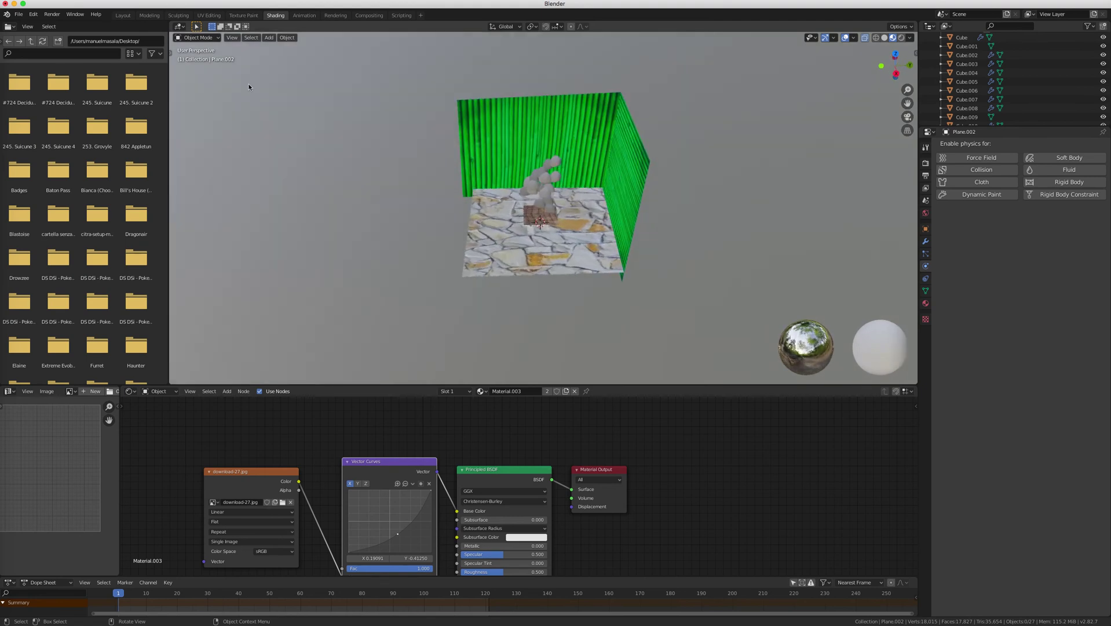
click(543, 133)
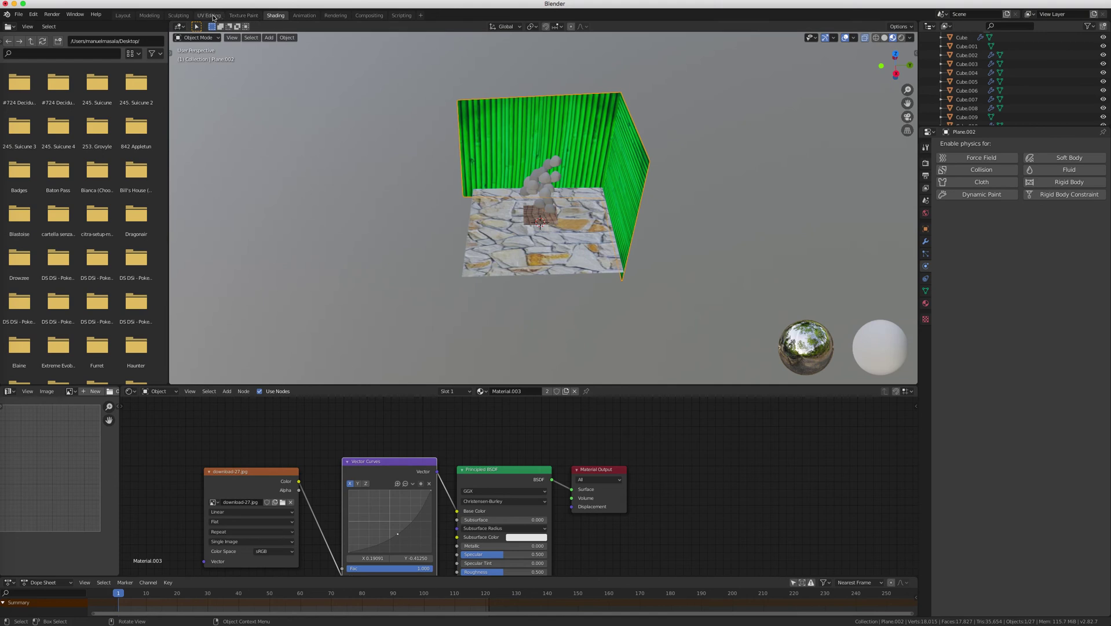
Step: Back in UV Editing, select the extruded wall's face and rotate all its UVs about 91 degrees
click(209, 16)
click(739, 242)
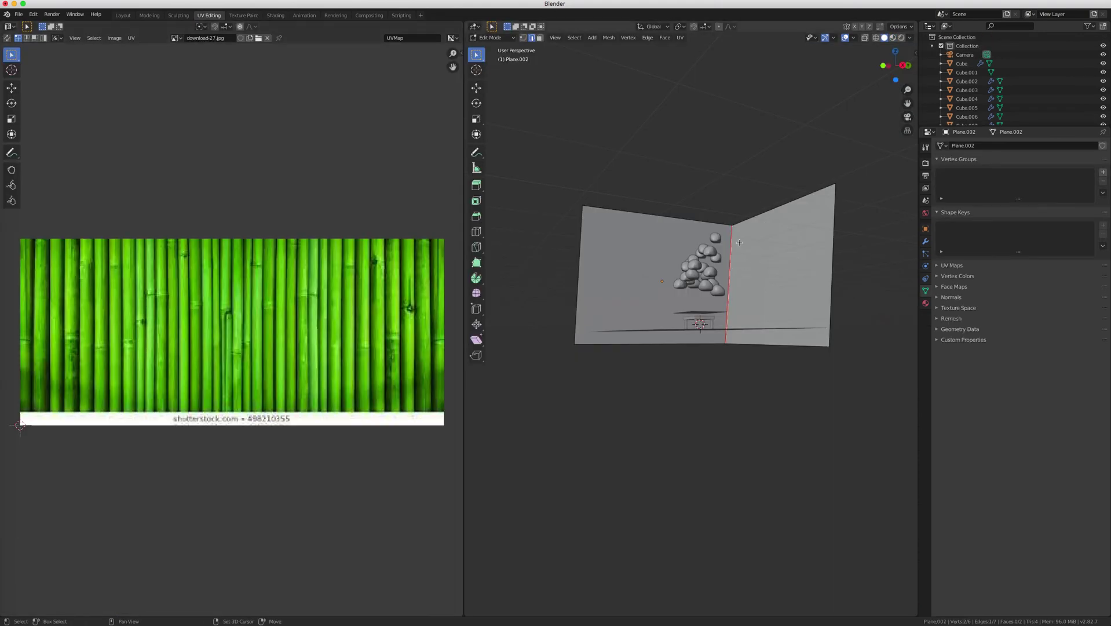
shift+click(755, 217)
shift+click(817, 282)
shift+click(775, 366)
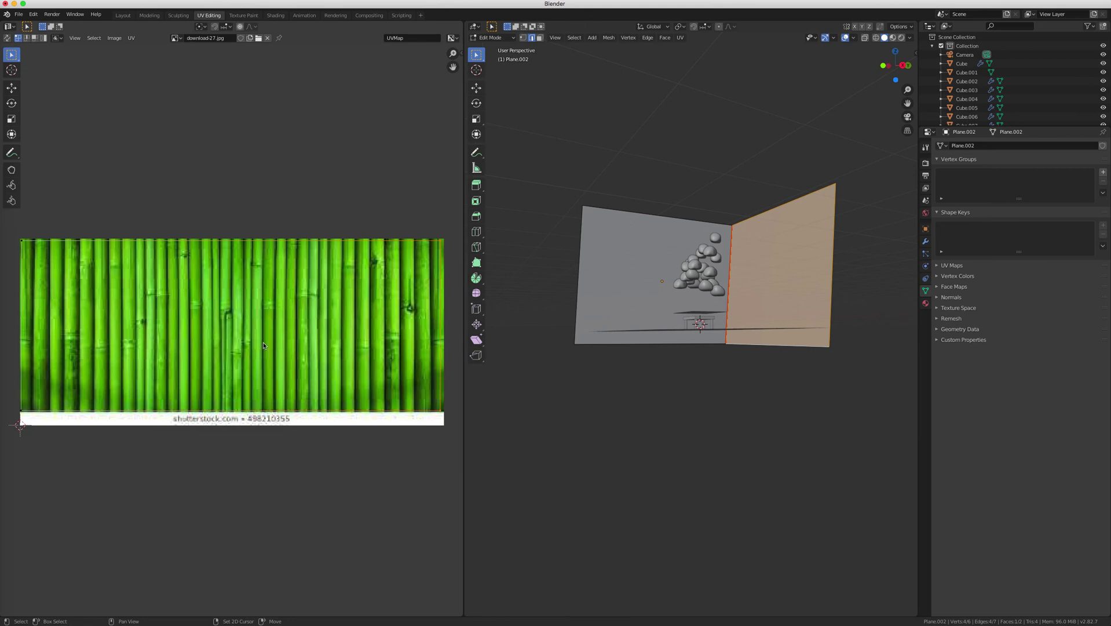
drag(3, 431, 445, 181)
key(r)
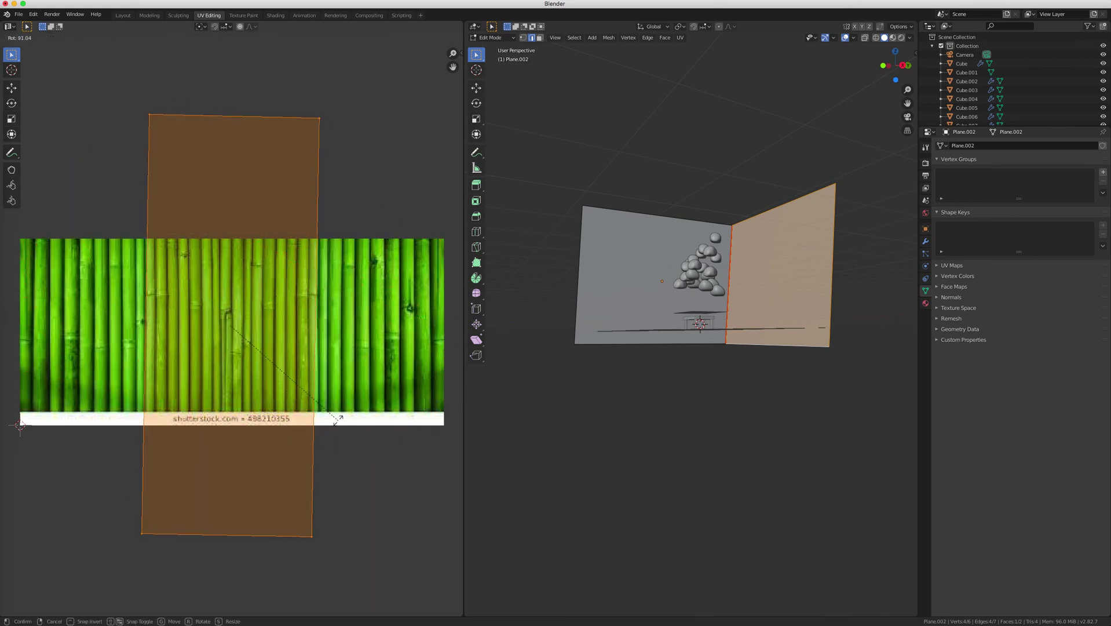
click(339, 422)
Step: Narrow the extruded face's UVs along X and scale them about 0.42 along Y to match the bamboo area's height
key(s)
key(x)
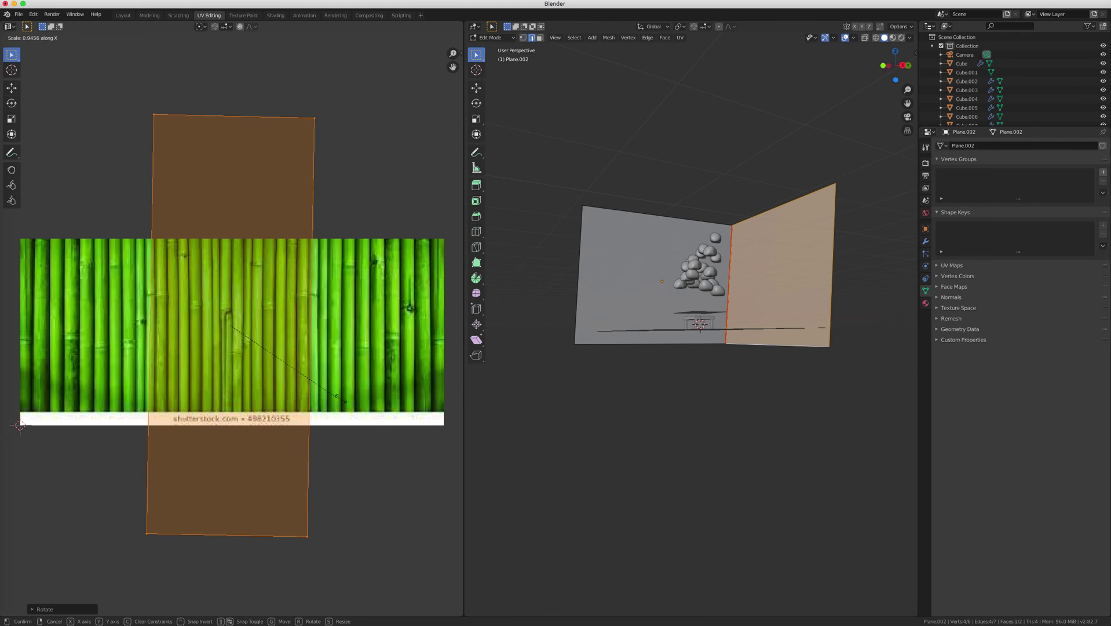
click(347, 347)
key(s)
key(y)
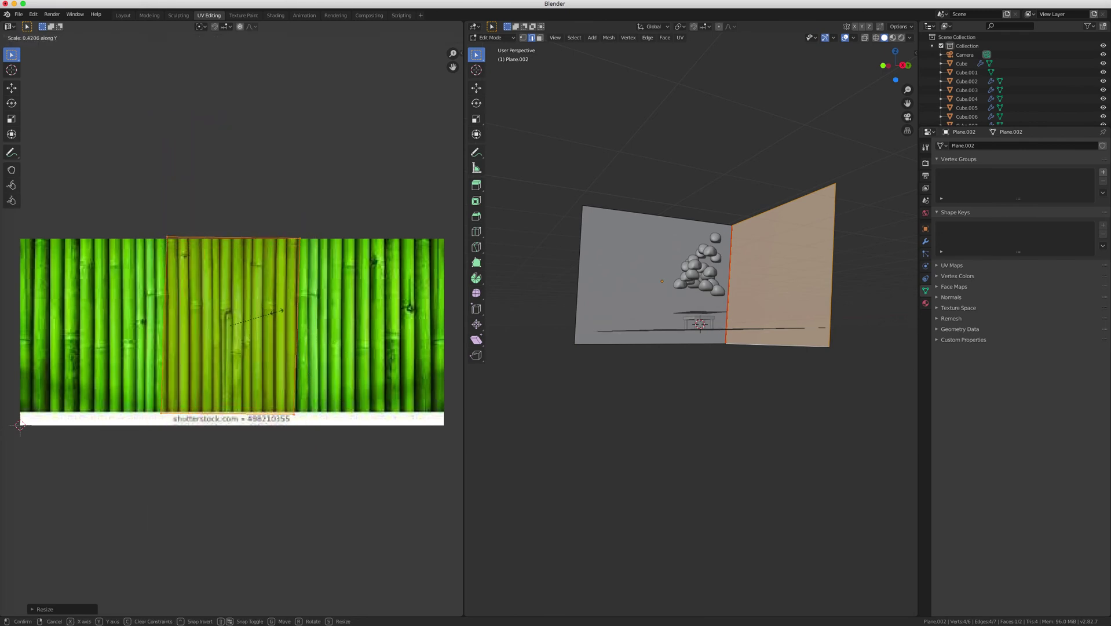
click(324, 340)
Step: Straighten the extruded face's UVs with a slight rotation and scale them about 0.95 along Y to stay clear of the caption strip
key(r)
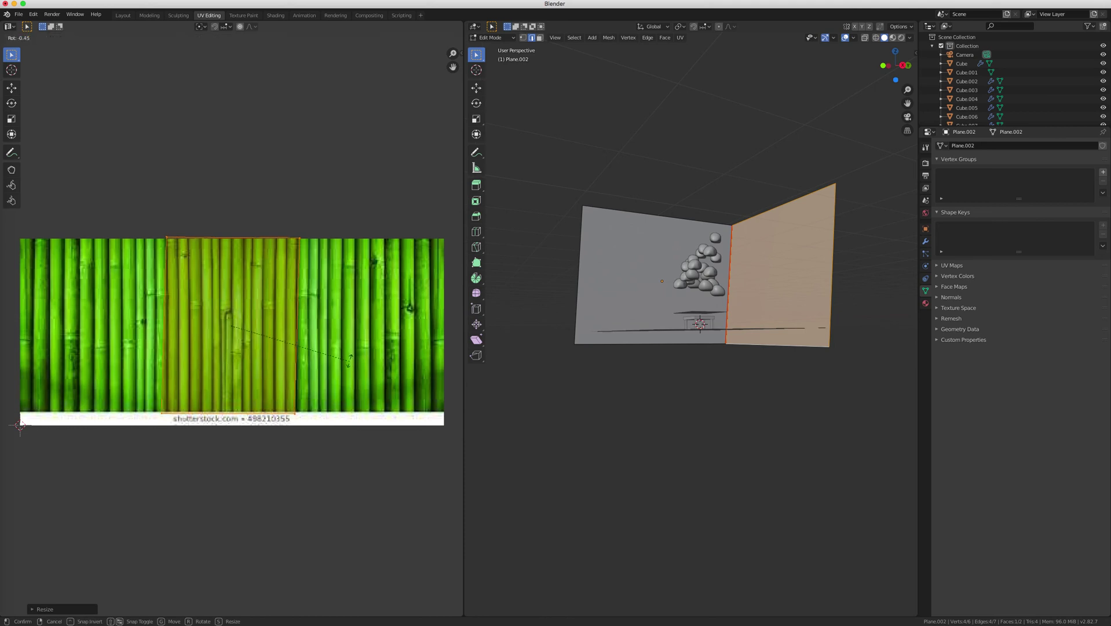
click(351, 363)
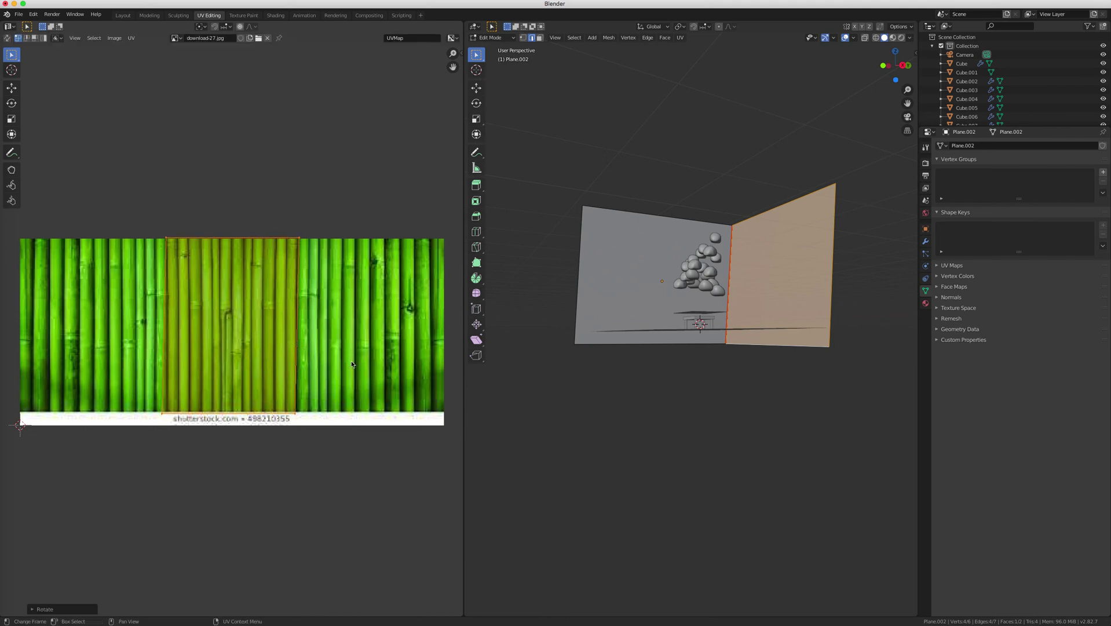
key(s)
key(y)
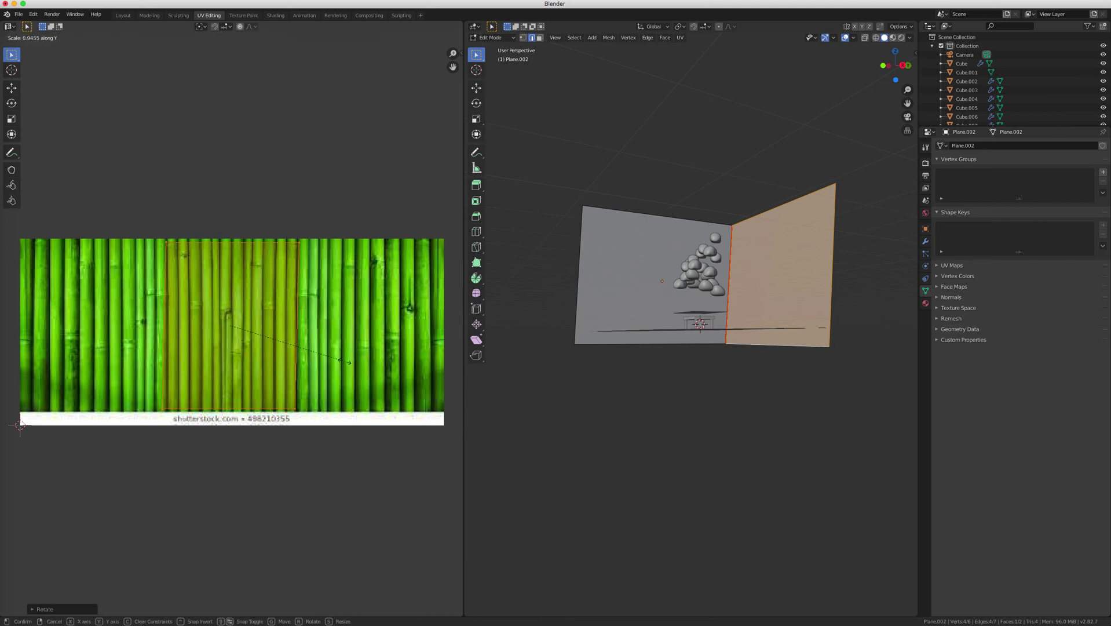
click(352, 363)
Step: Scale the extruded face's UVs along X until they span nearly the full width of the bamboo image
key(s)
key(x)
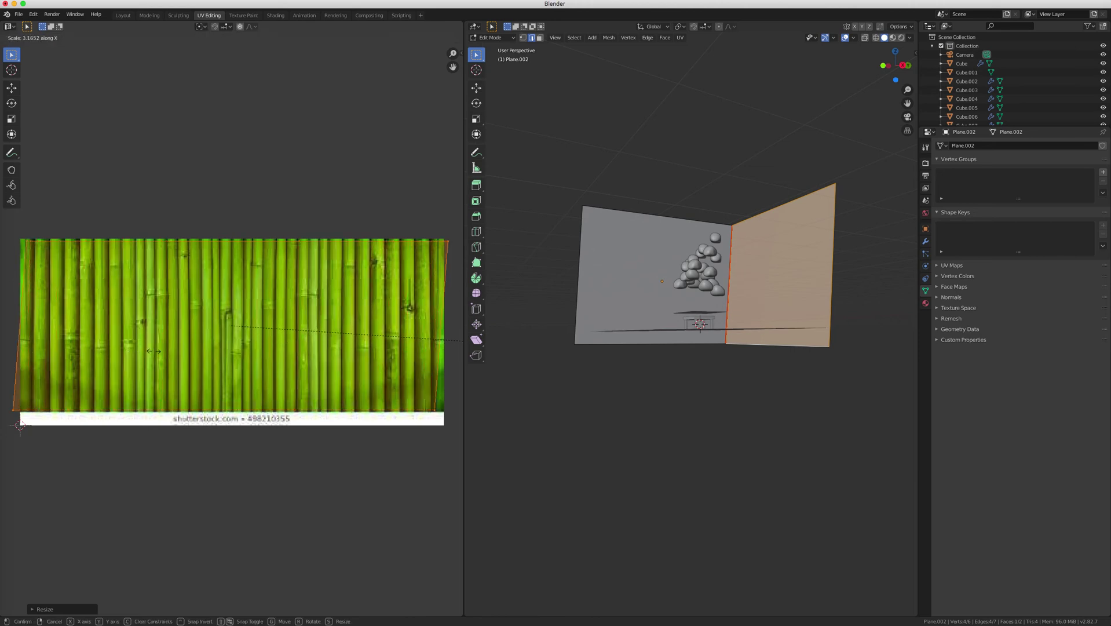
click(141, 351)
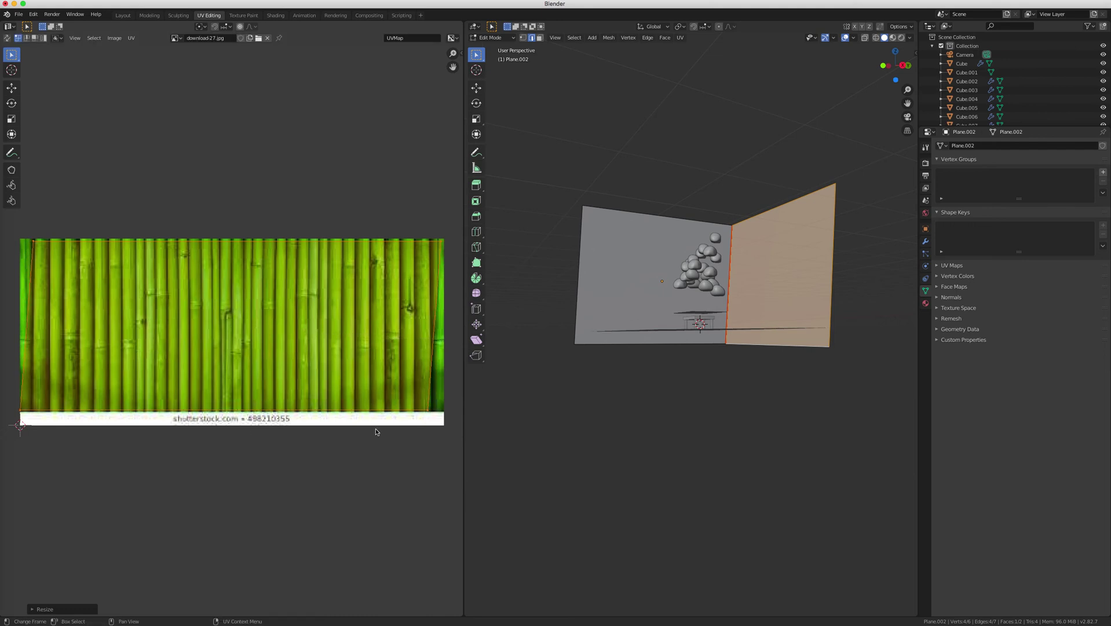
Step: Adjust the extruded face's slanted UV corners so its side edges run vertically just inside the bamboo image
click(424, 413)
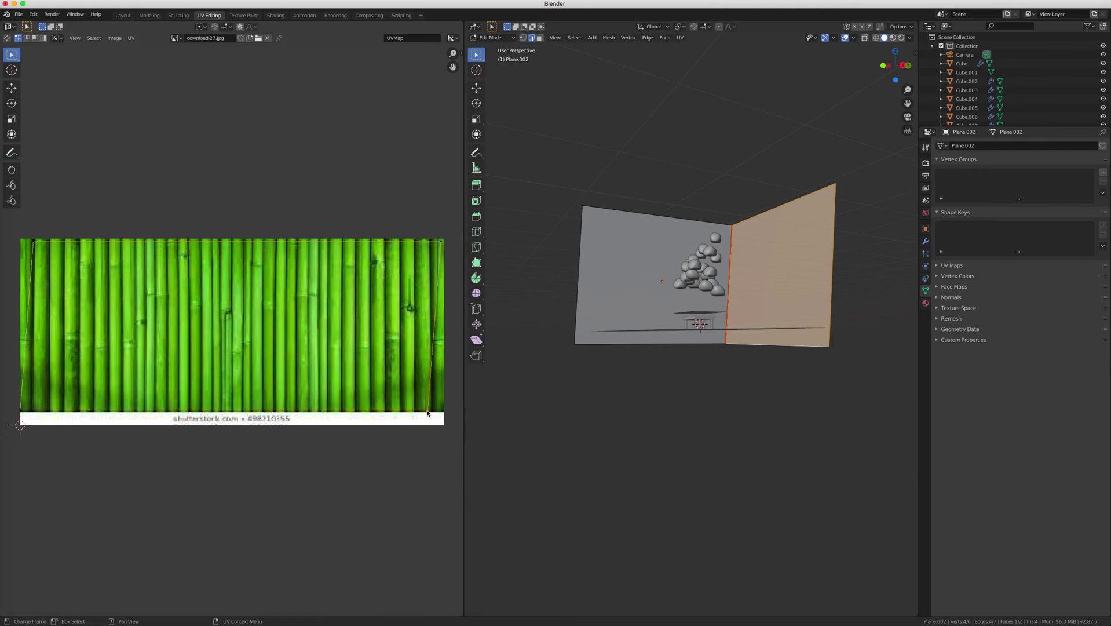
key(g)
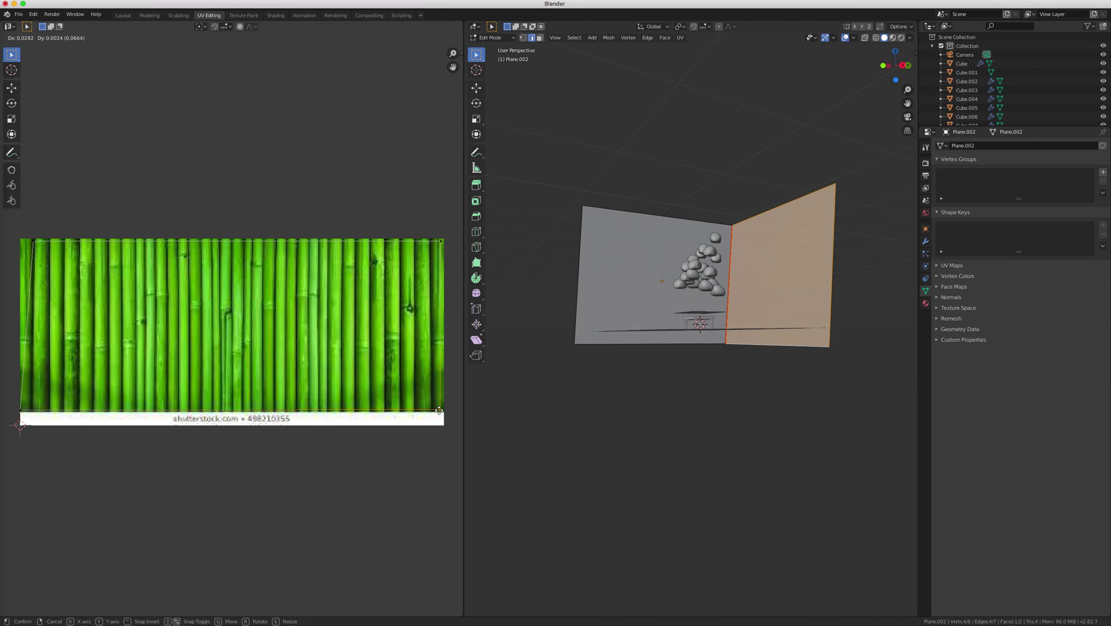
click(439, 411)
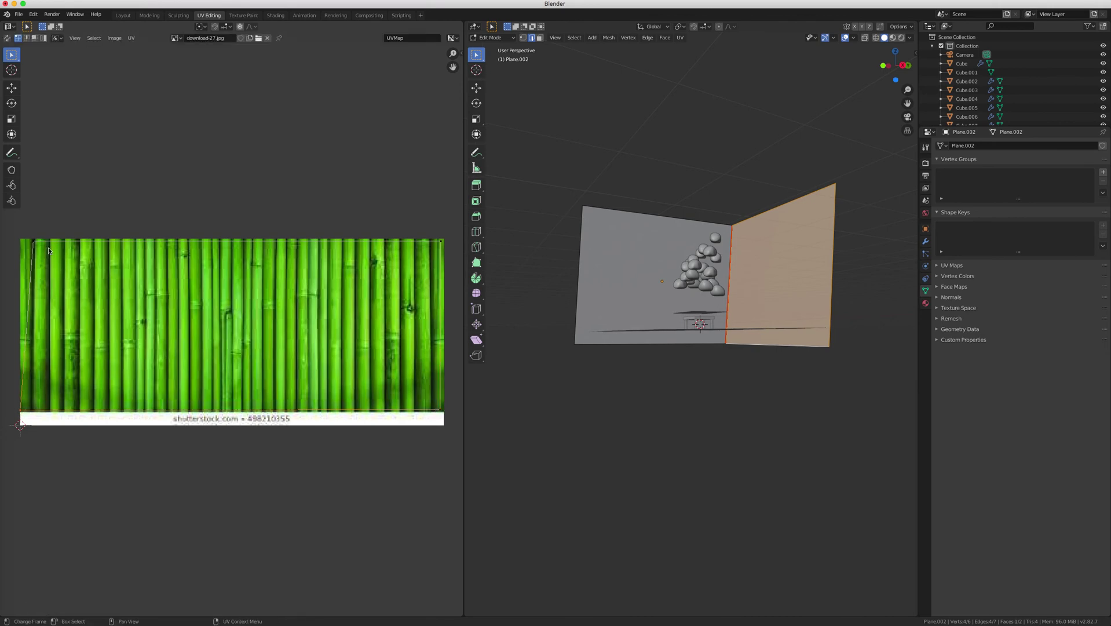
key(g)
click(148, 317)
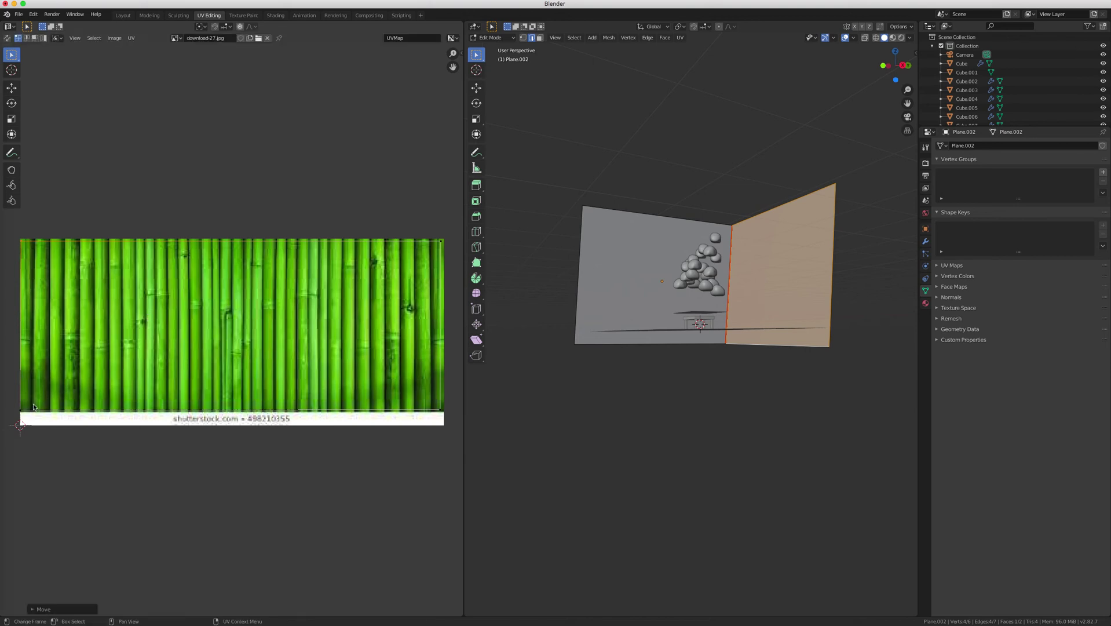
key(g)
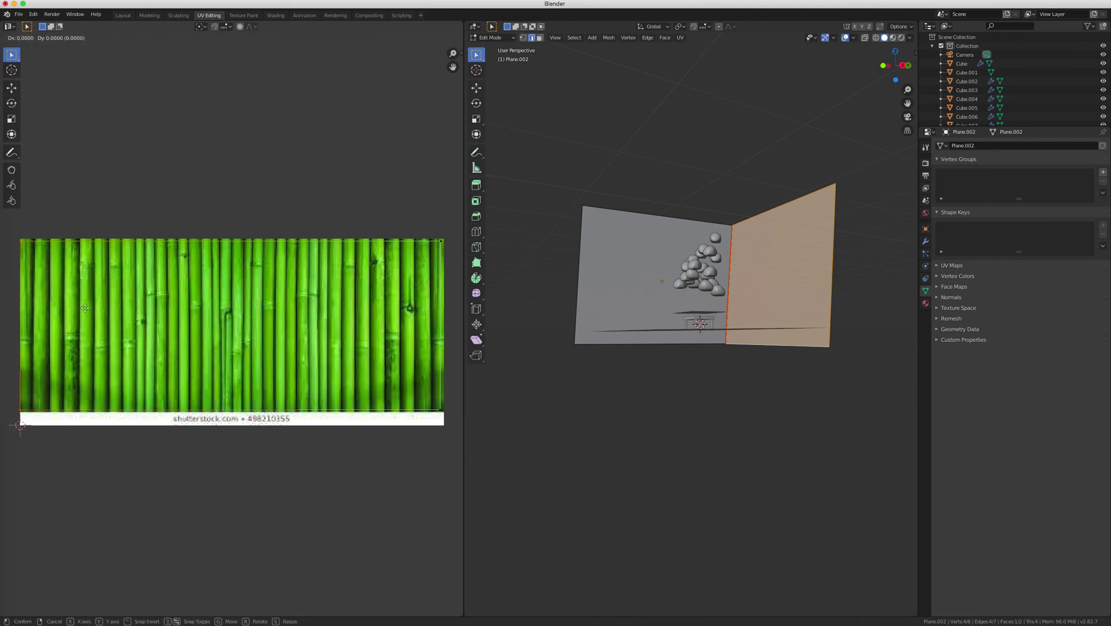
click(86, 307)
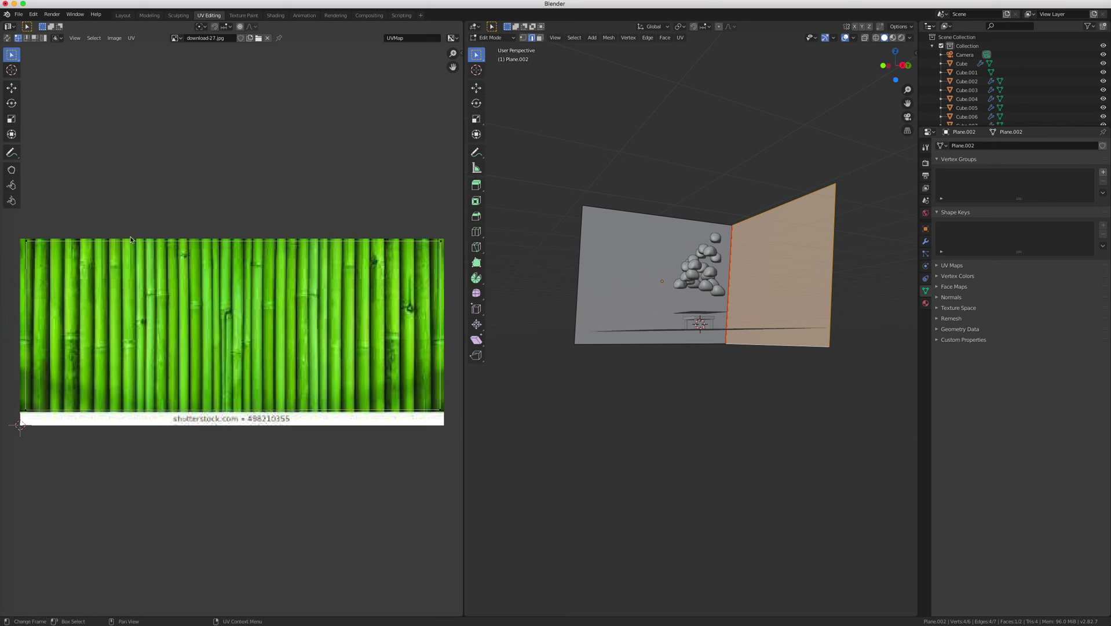
Step: Examine the bamboo texture on both walls from several angles in the Shading workspace, then return to UV Editing
click(276, 15)
scroll(798, 219, left, 5)
scroll(795, 218, up, 5)
scroll(795, 217, left, 10)
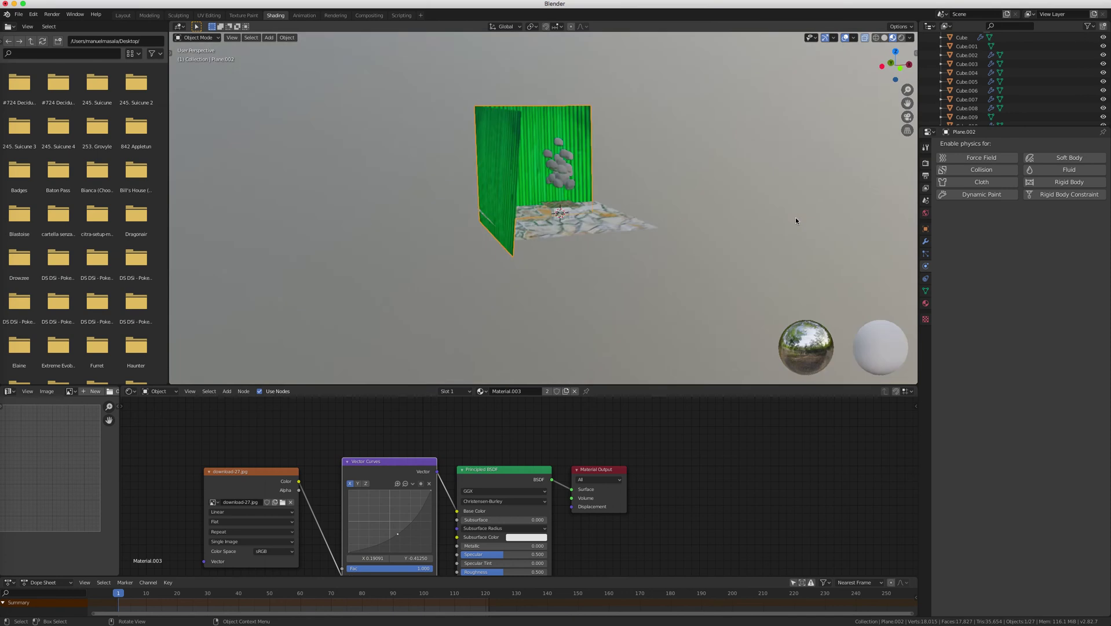
scroll(795, 210, left, 5)
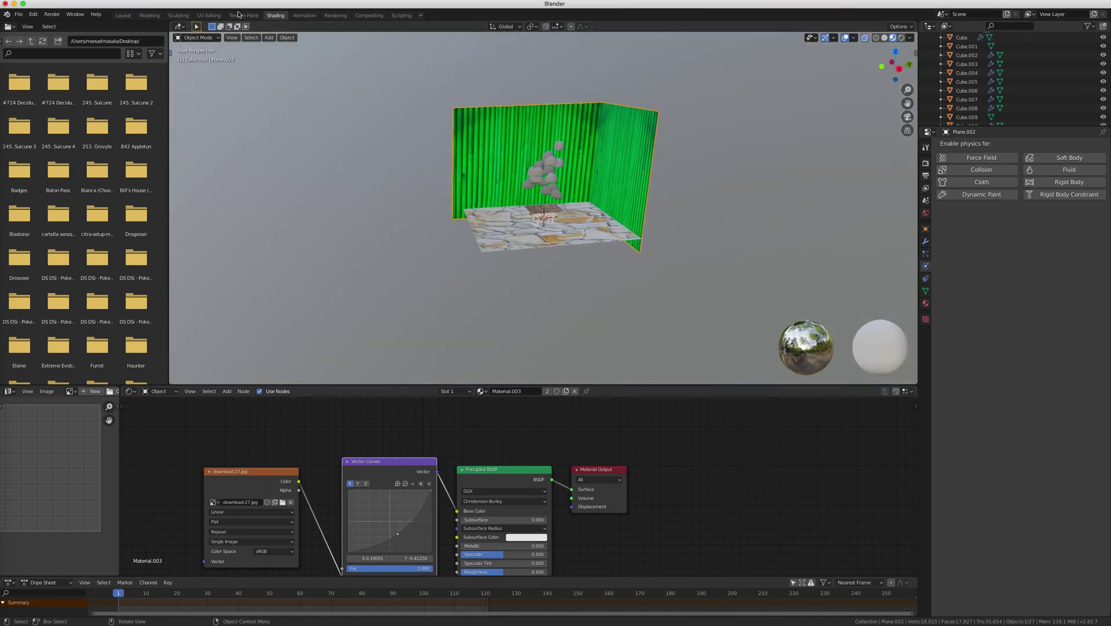
click(209, 16)
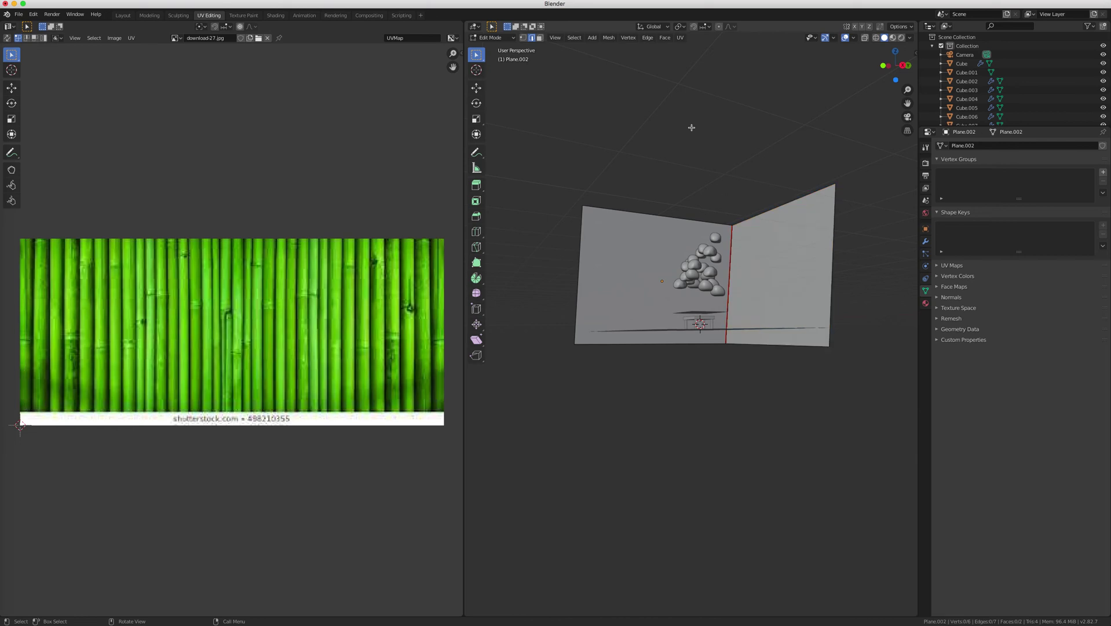
Step: Switch to the Animation workspace and return the bamboo walls to Object Mode
scroll(686, 152, left, 10)
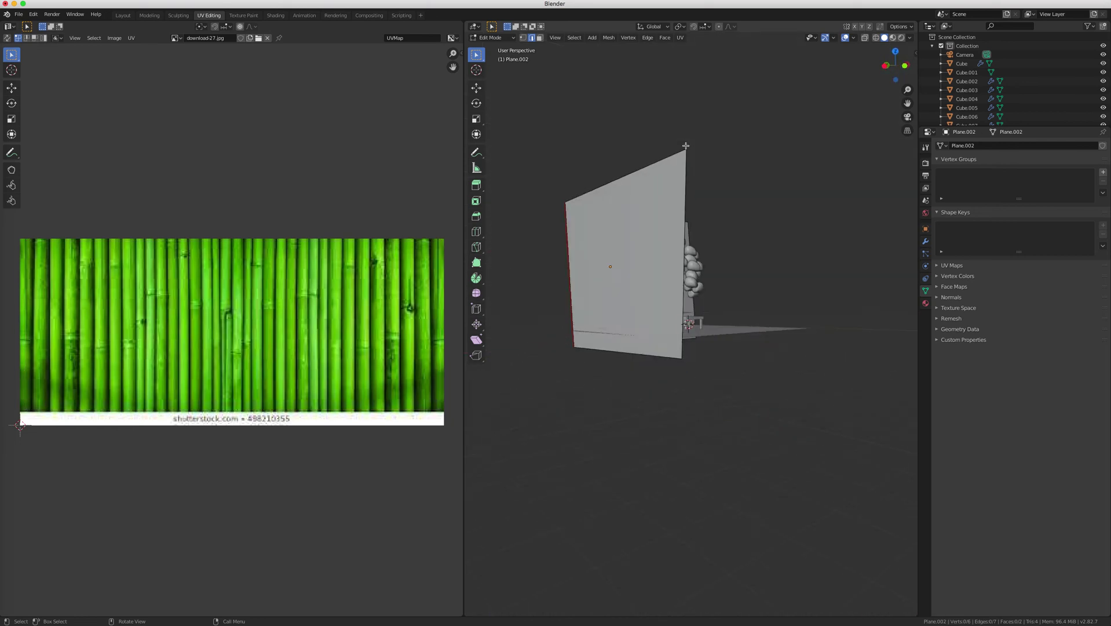
scroll(685, 145, left, 10)
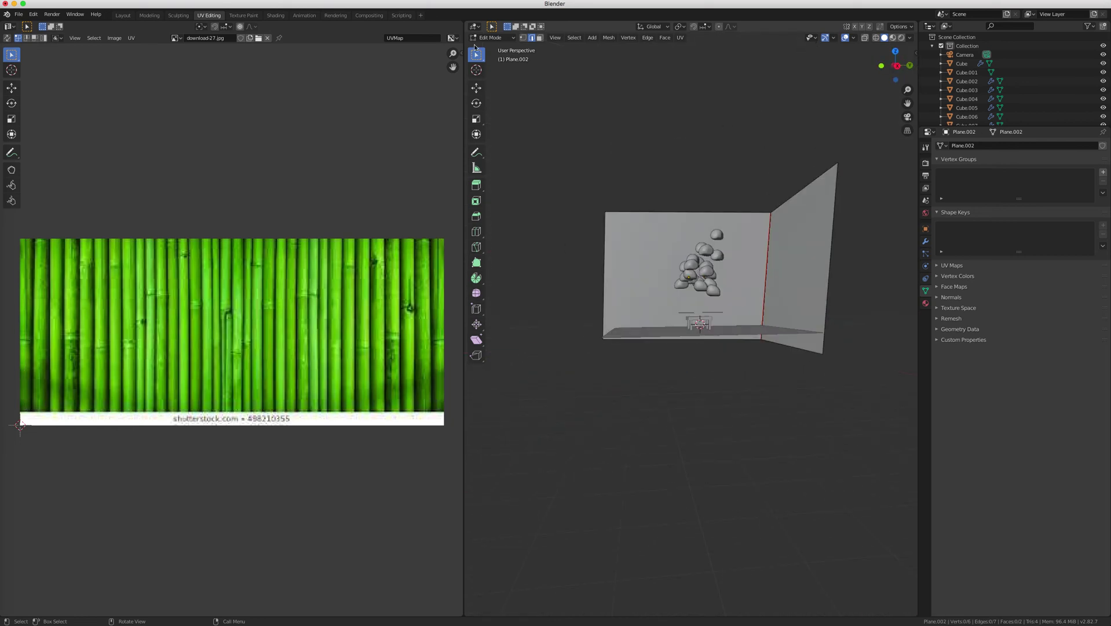
click(304, 16)
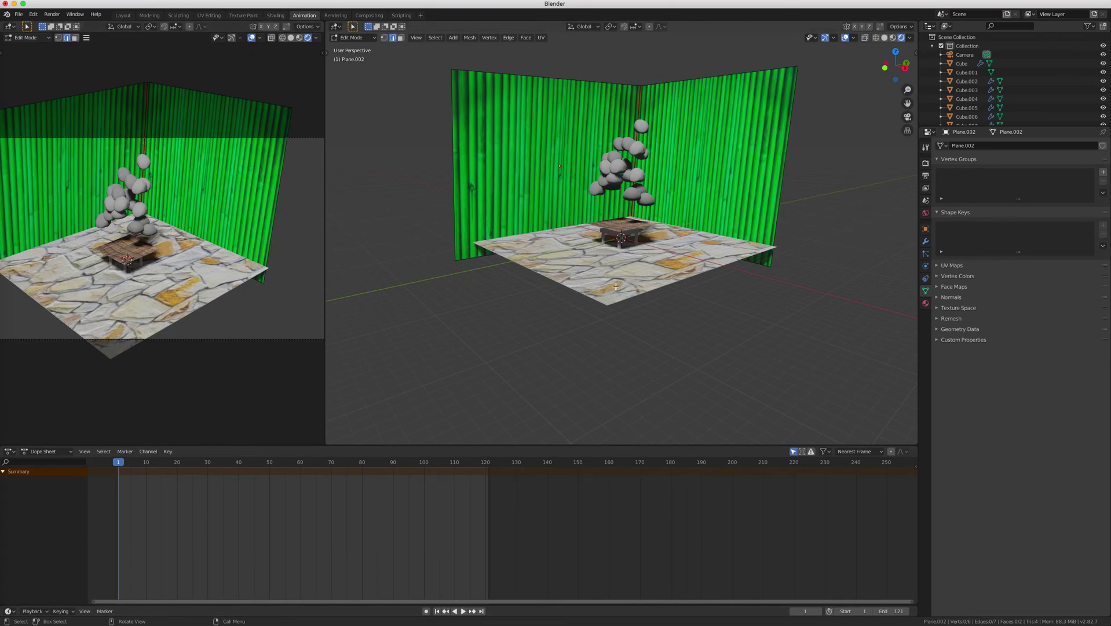
click(350, 38)
click(351, 48)
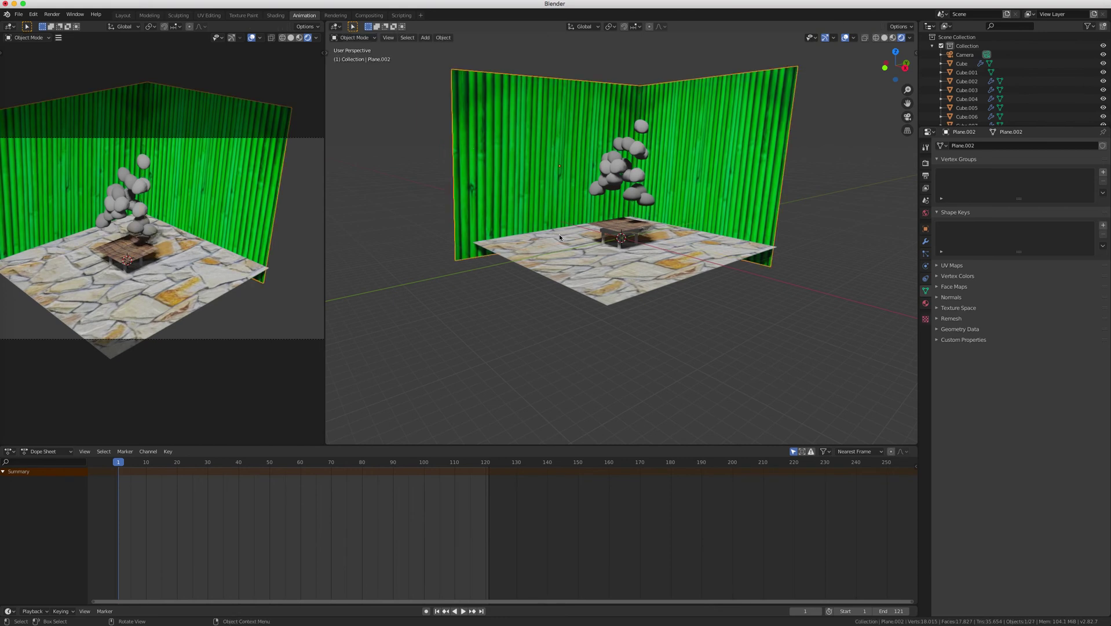
Step: Move the stone floor along the Y axis, away from the side wall
click(569, 249)
middle_drag(569, 249, 685, 271)
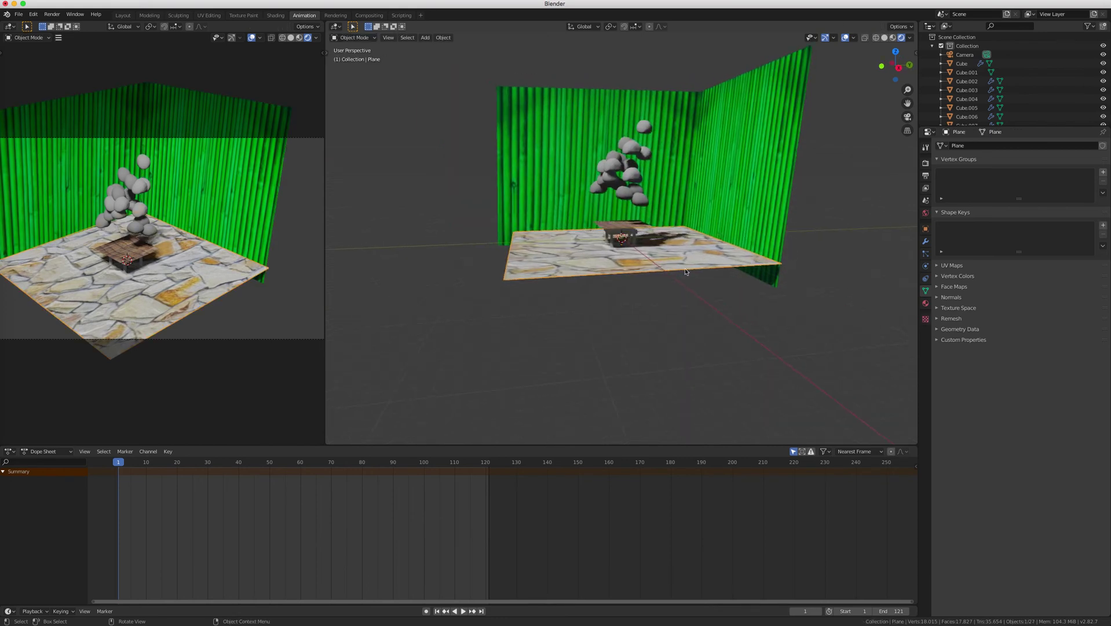
key(g)
key(y)
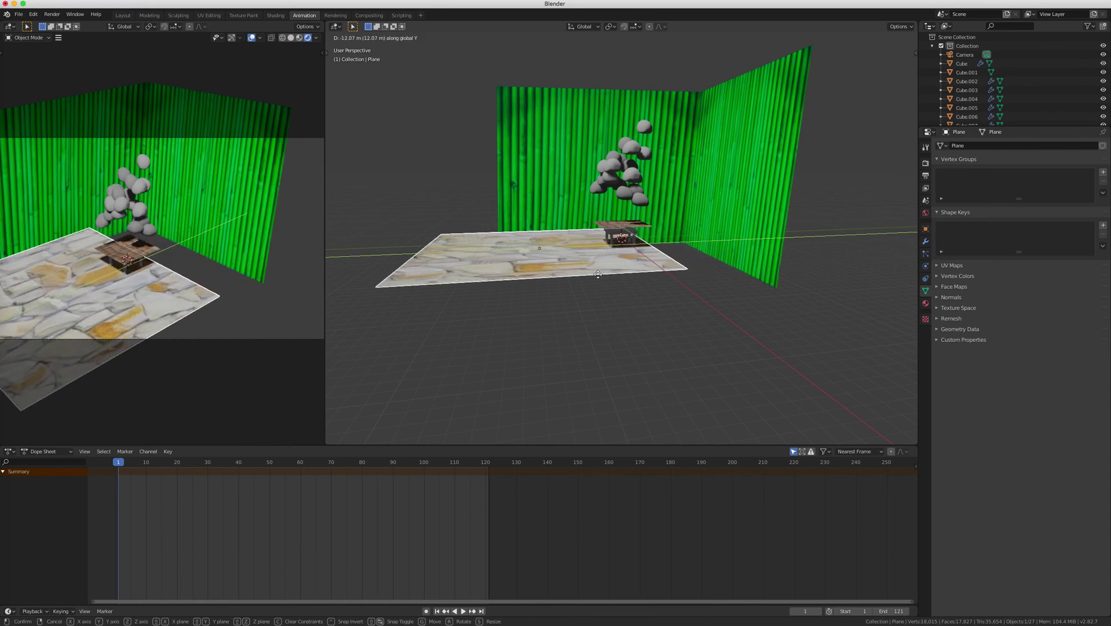
click(619, 279)
Step: Scale the stone floor about 1.7 along Y, and along X until it extends well past the walls
key(s)
key(y)
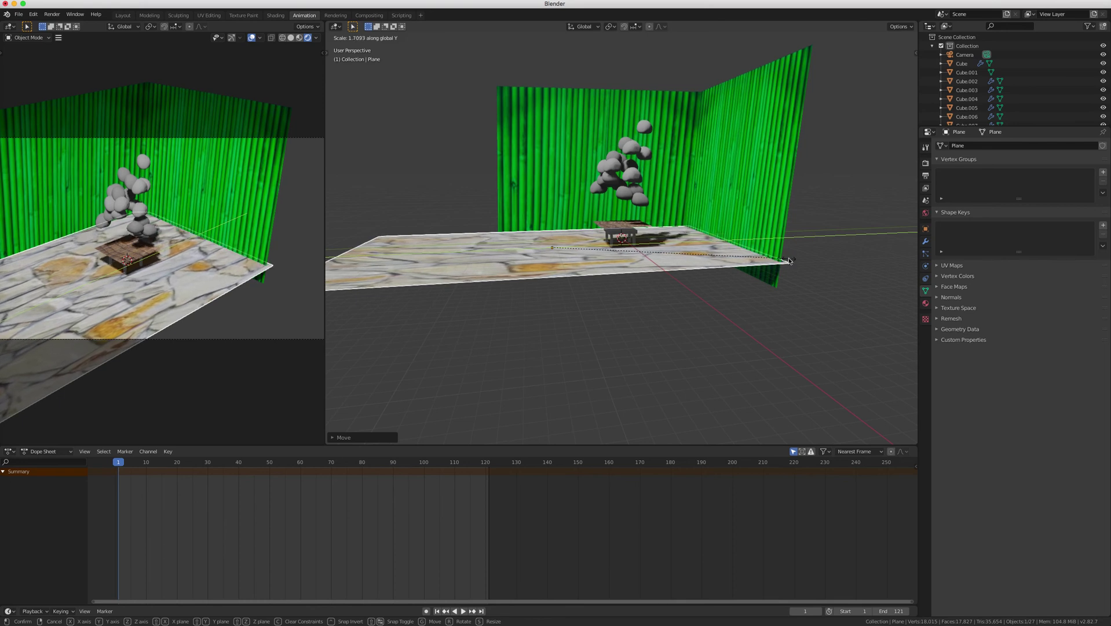
click(788, 260)
key(s)
key(x)
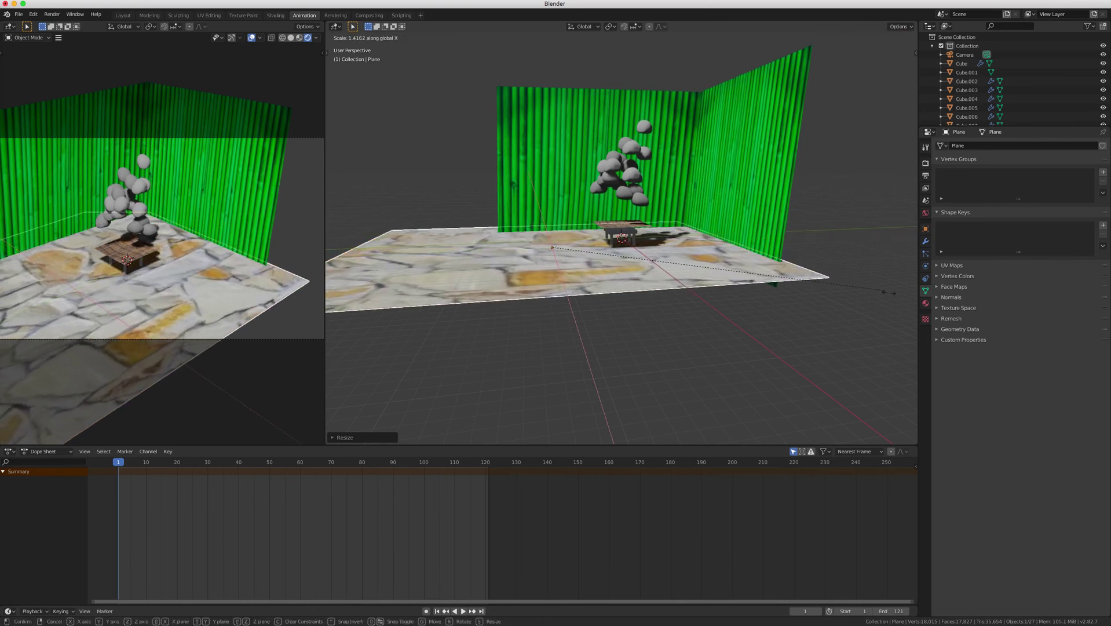
click(400, 393)
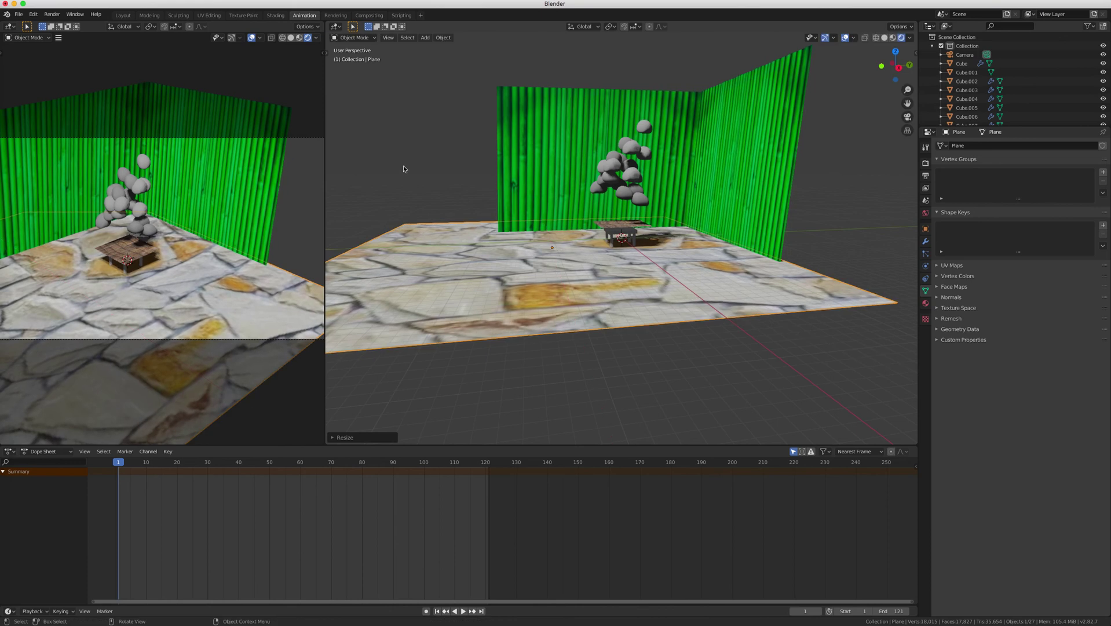
Step: In Edit Mode, widen the side bamboo wall by moving its outer vertical edge along X towards the floor's front edge
click(576, 134)
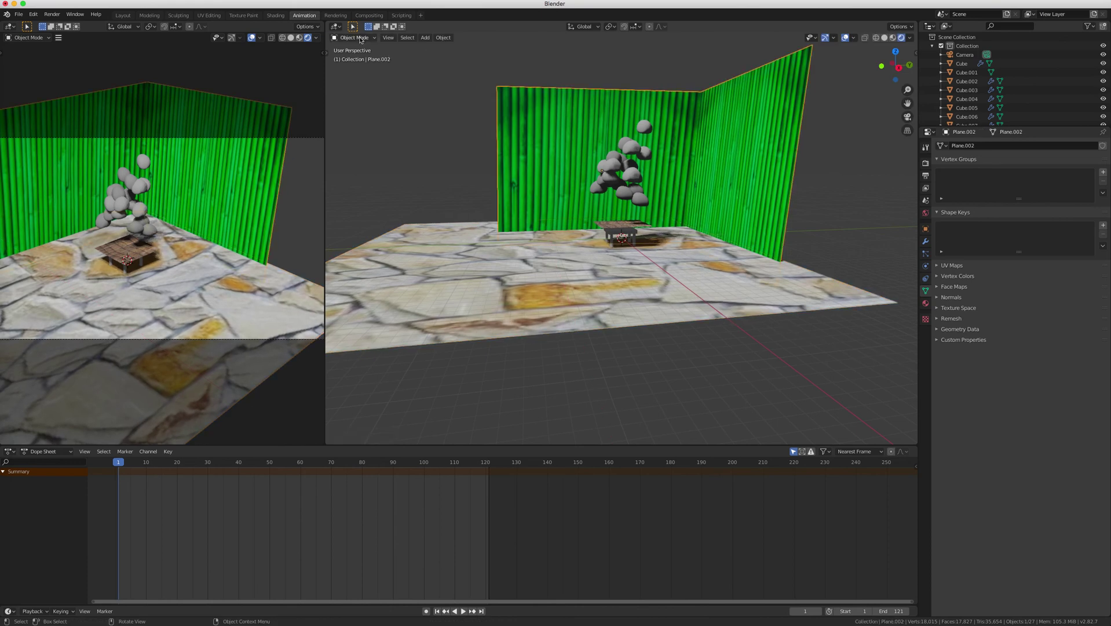
click(361, 39)
key(Return)
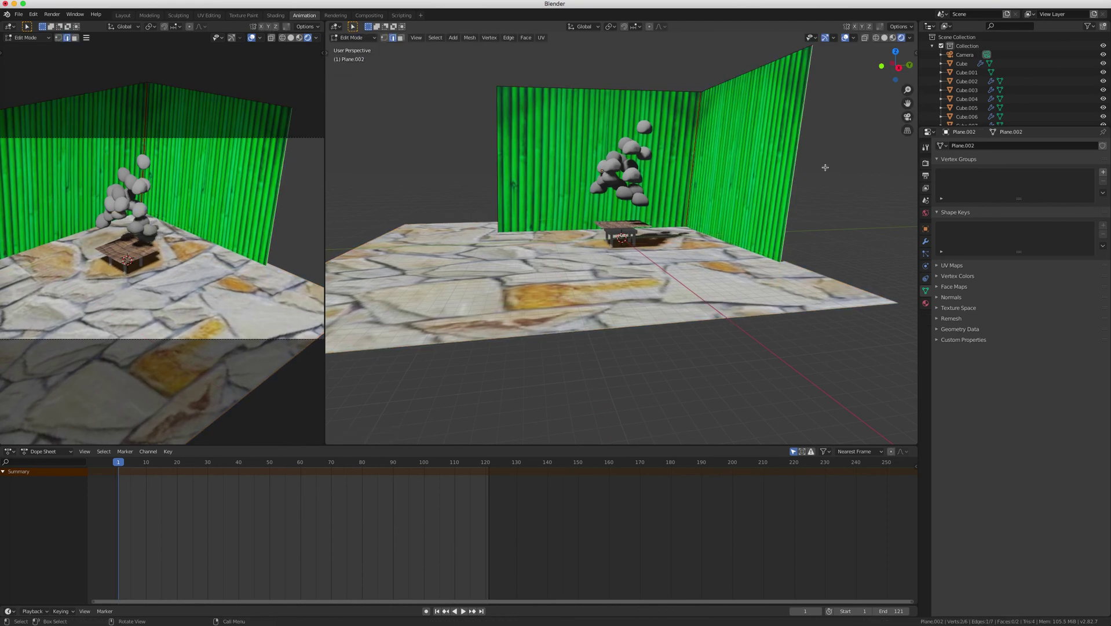
key(g)
key(x)
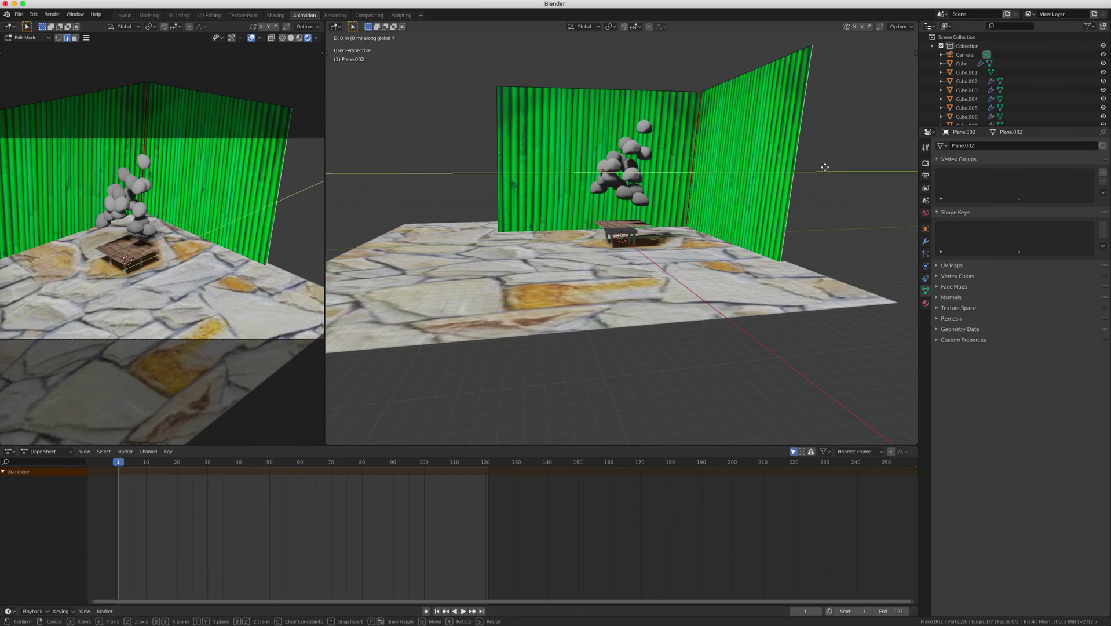
click(887, 243)
click(453, 83)
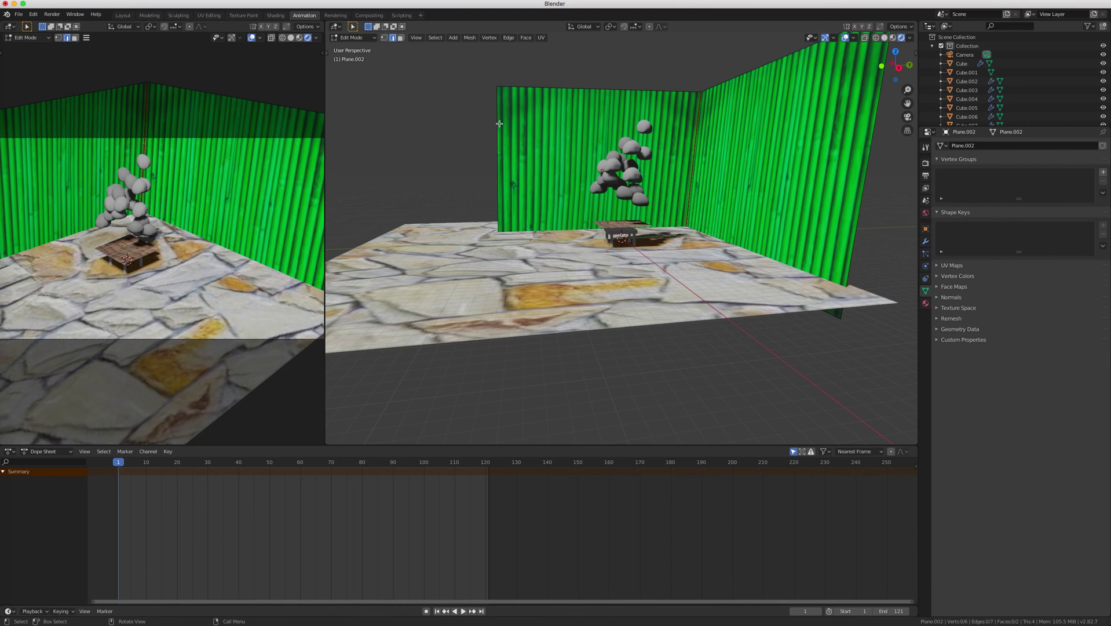
Step: Preview the start of the falling-boulder animation and return to the first frame
scroll(440, 174, down, 2)
key(space)
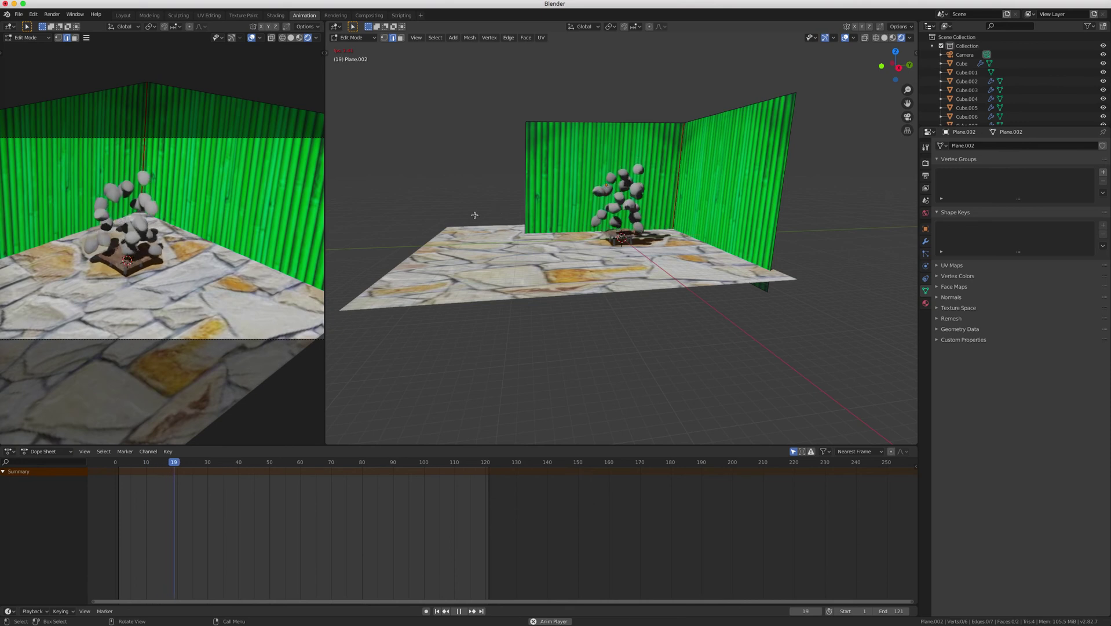
key(space)
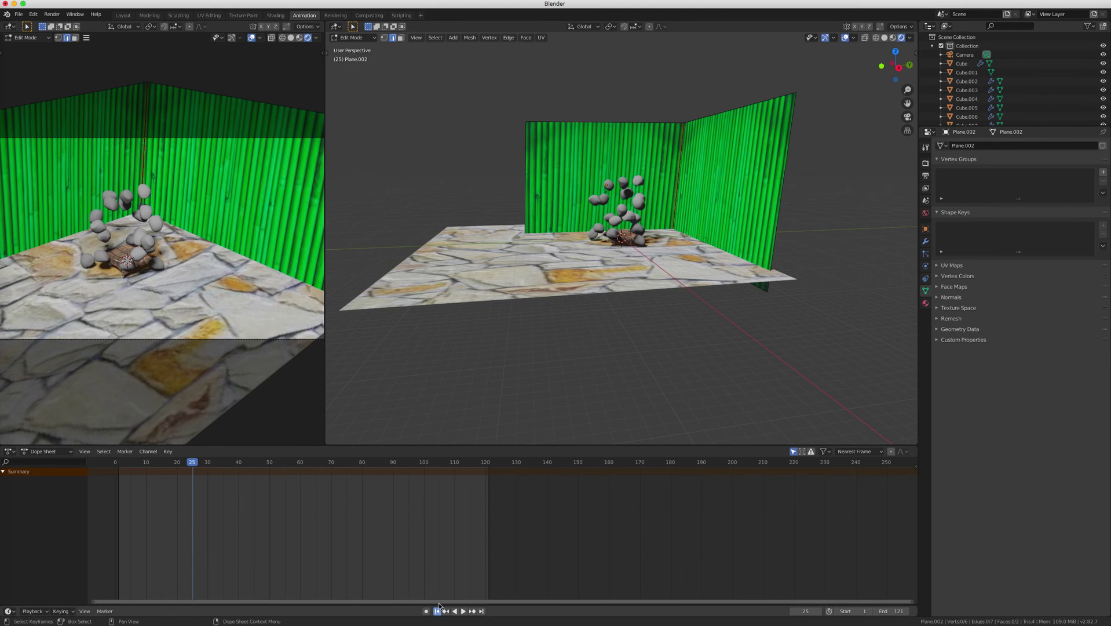
click(437, 610)
Step: Return the bamboo walls to Object Mode and enable Collision physics on them
click(603, 142)
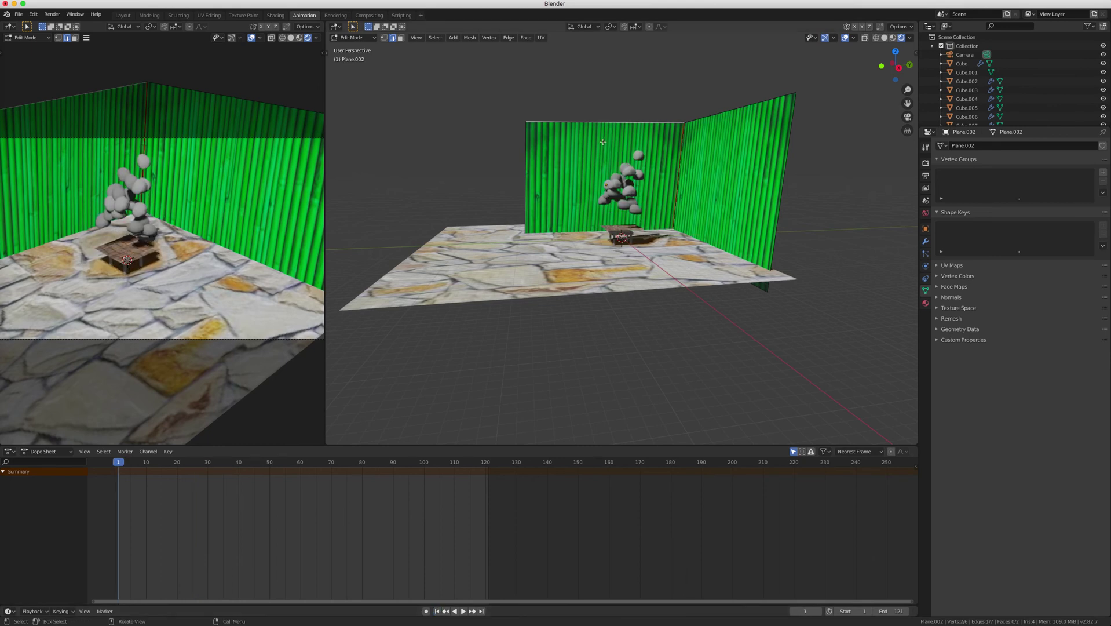
click(354, 38)
key(Return)
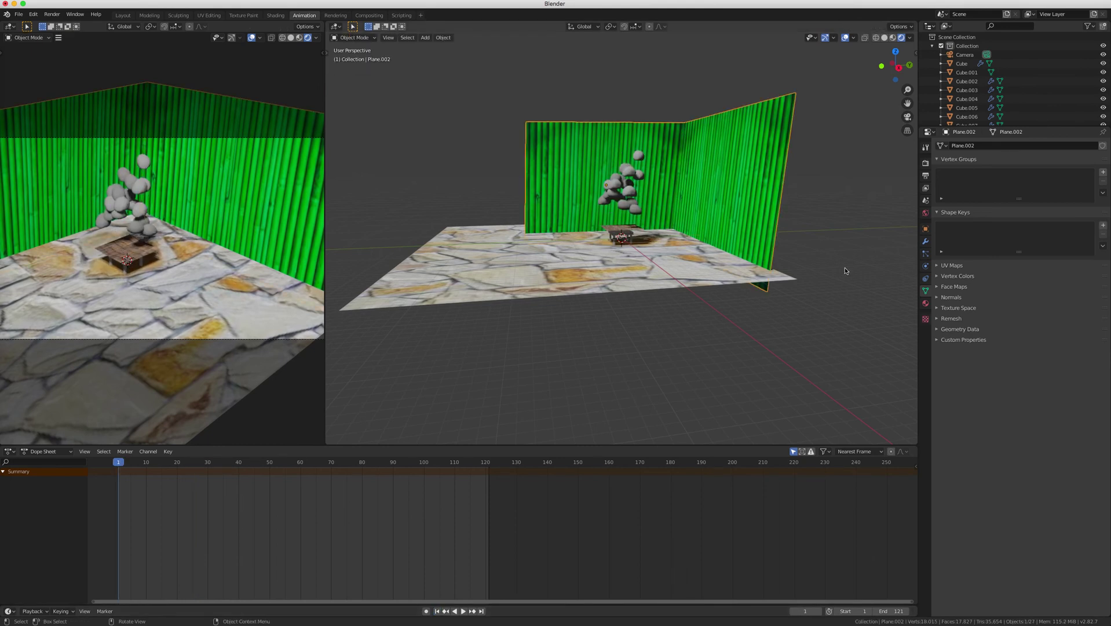
click(925, 241)
click(976, 148)
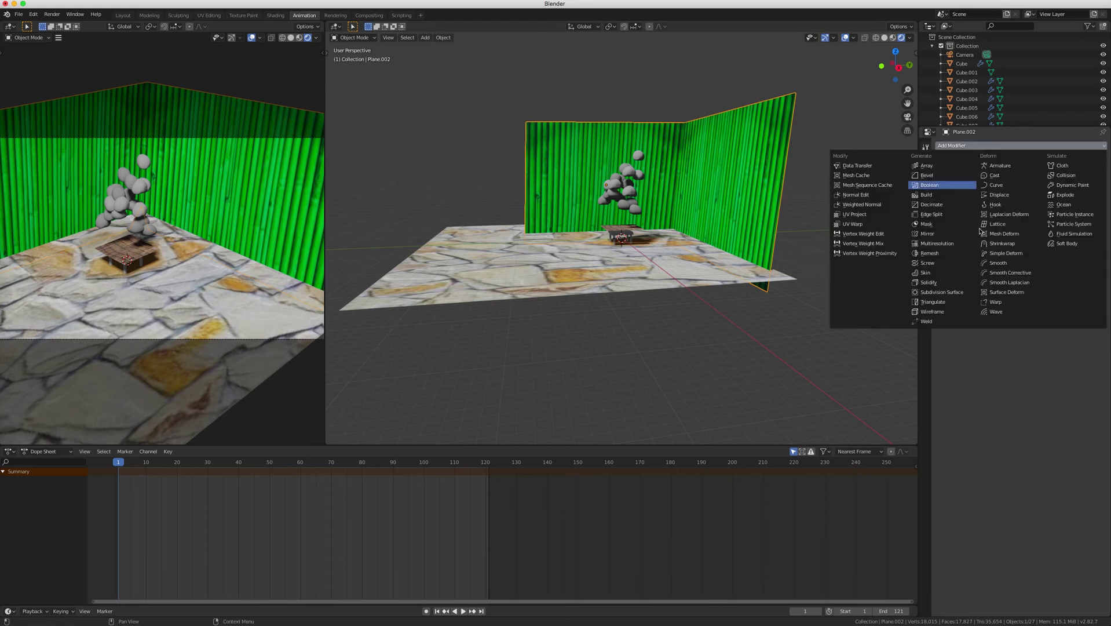
click(925, 266)
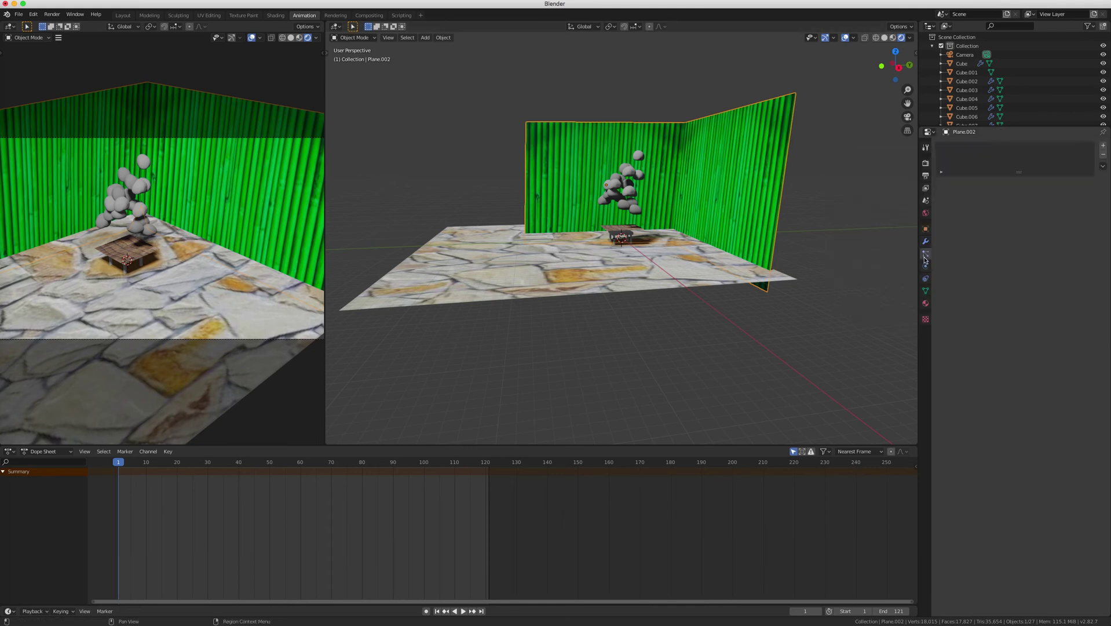
click(960, 167)
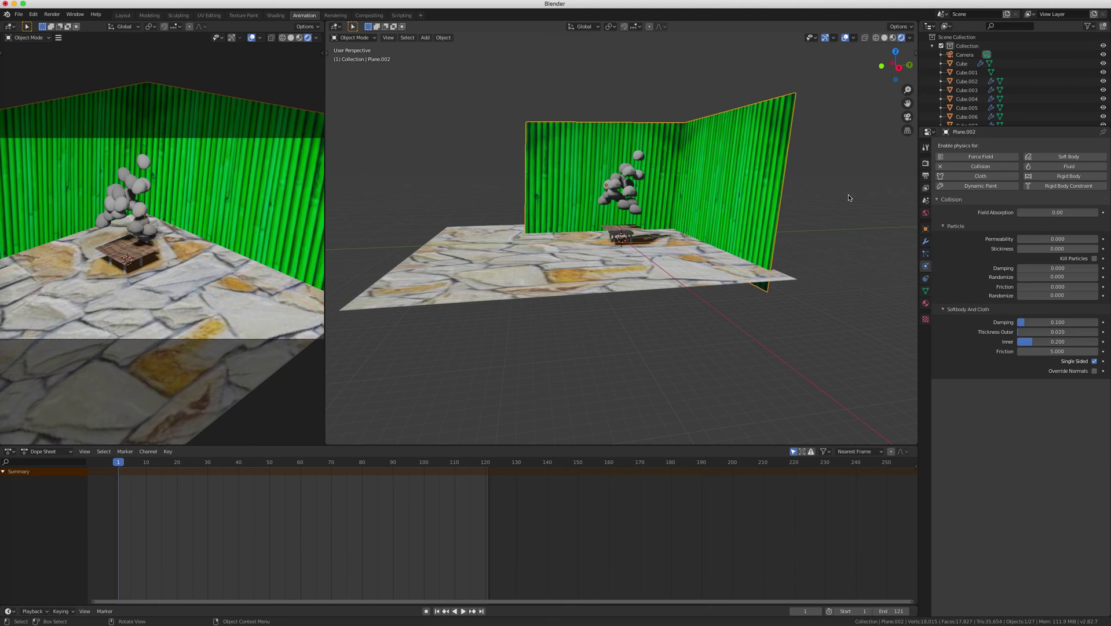
click(787, 246)
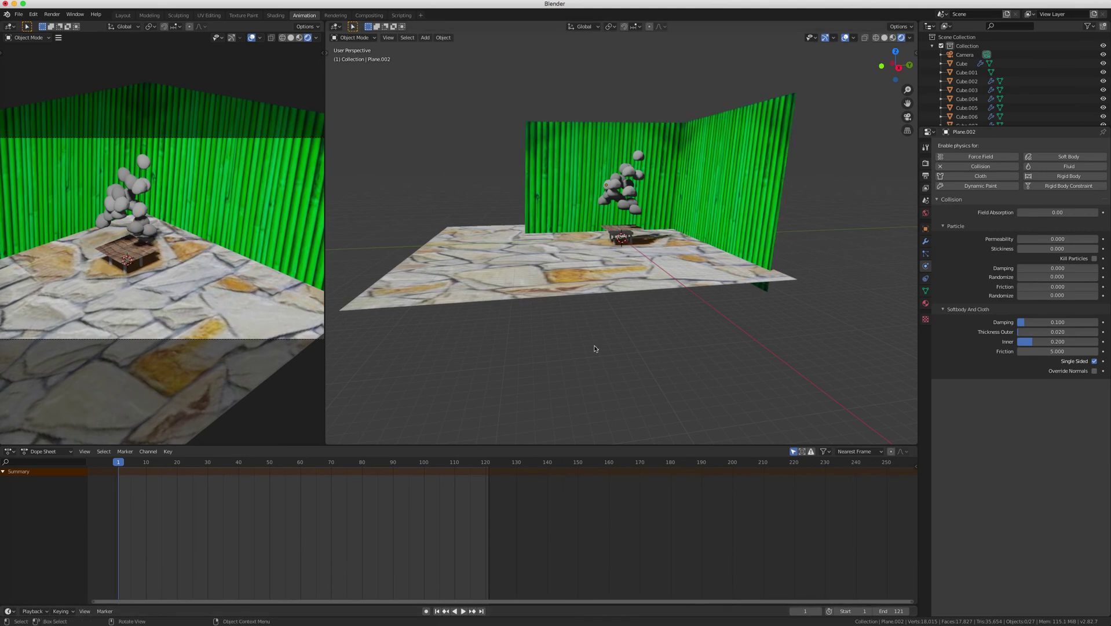
Step: Play the boulder simulation through from frame 1 and scrub the timeline to frame 121
key(space)
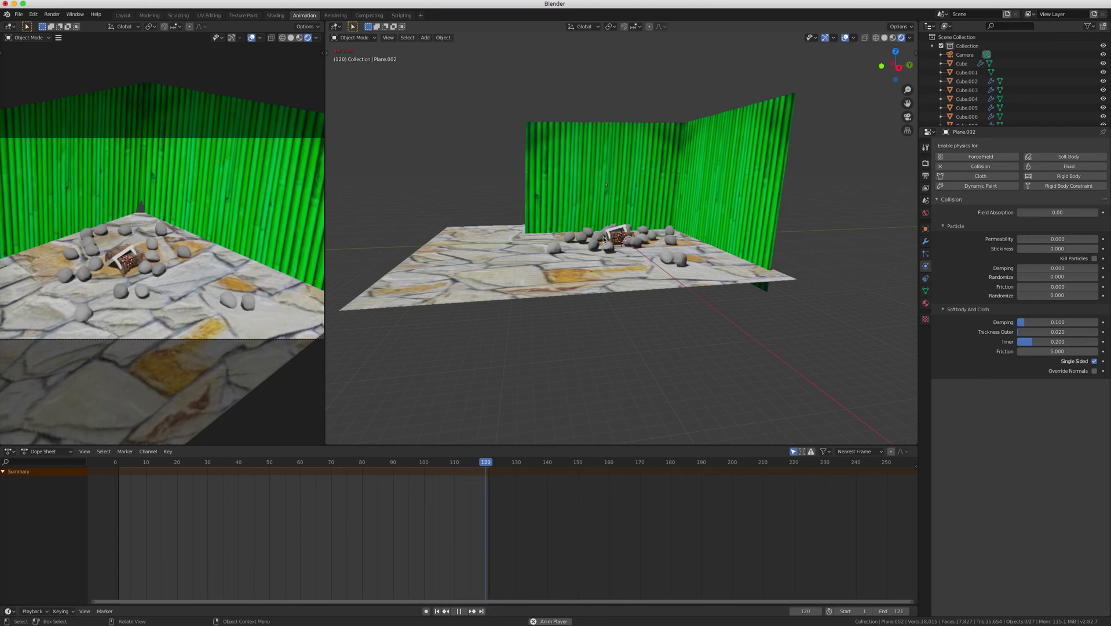
key(Escape)
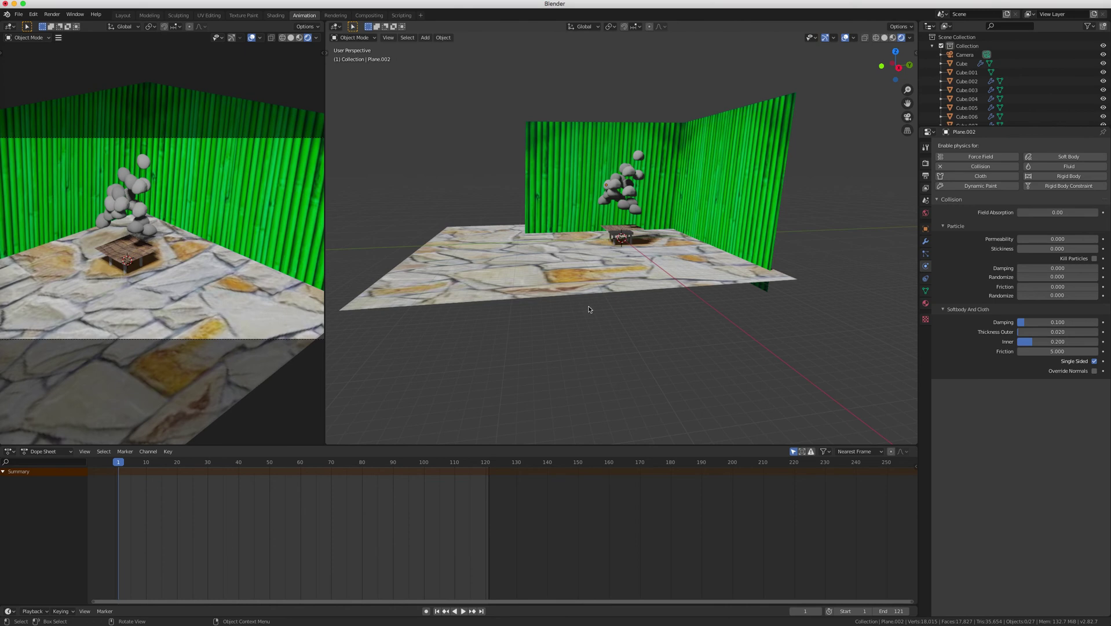
key(space)
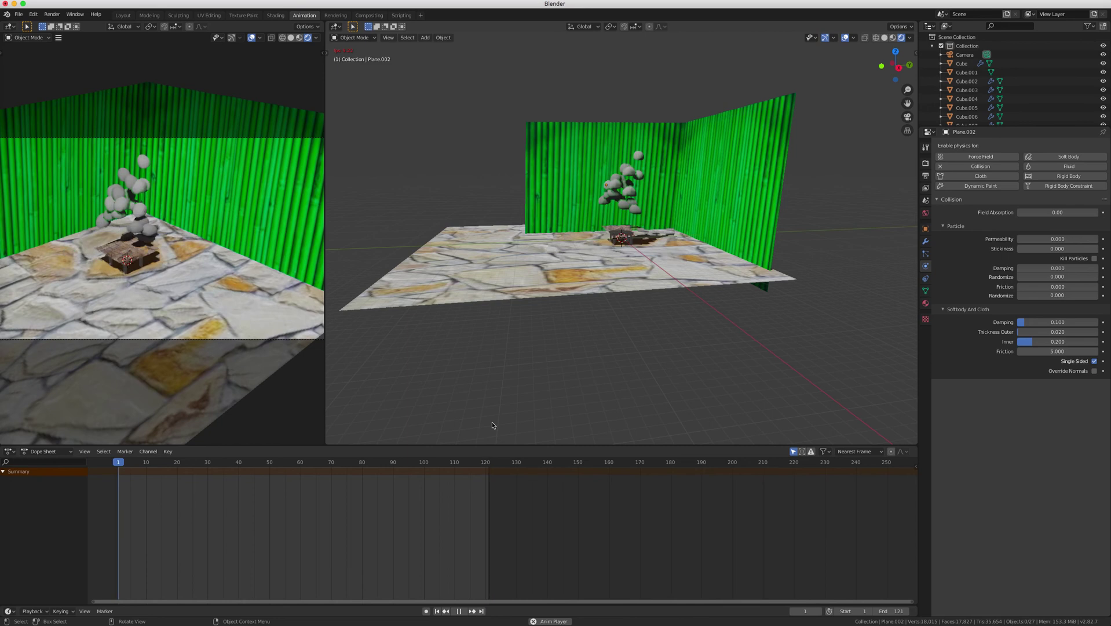
key(Escape)
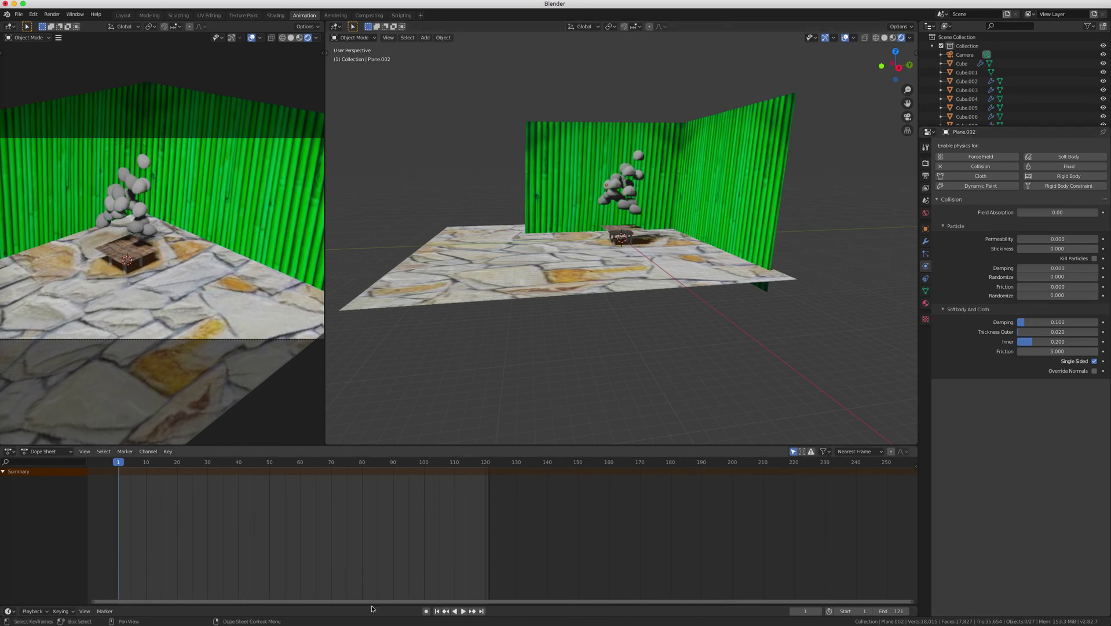
drag(256, 463, 490, 464)
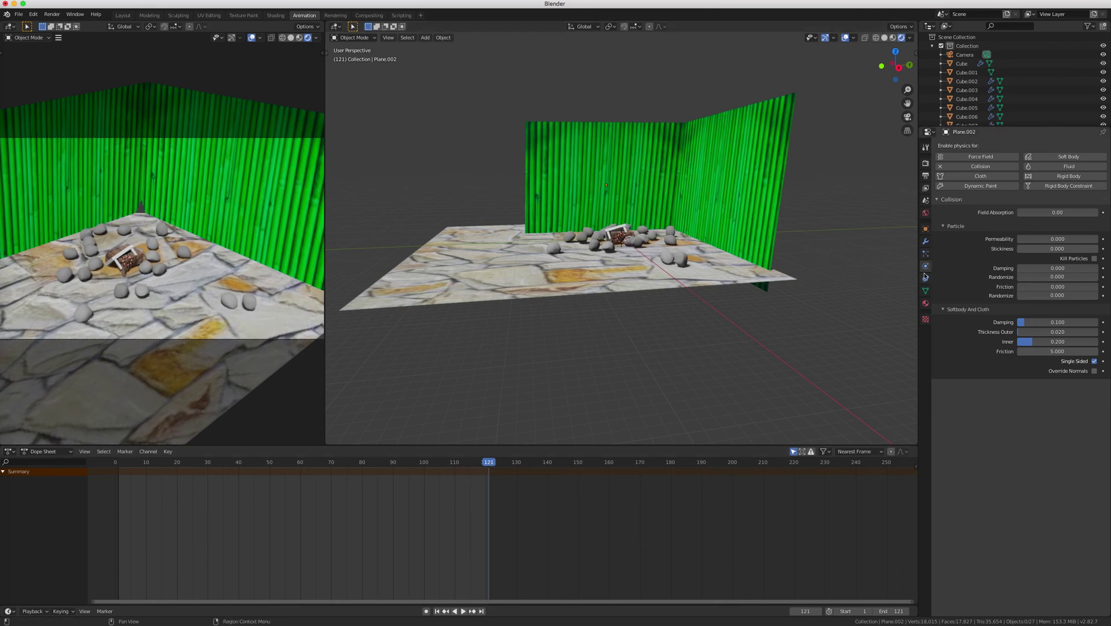
click(925, 176)
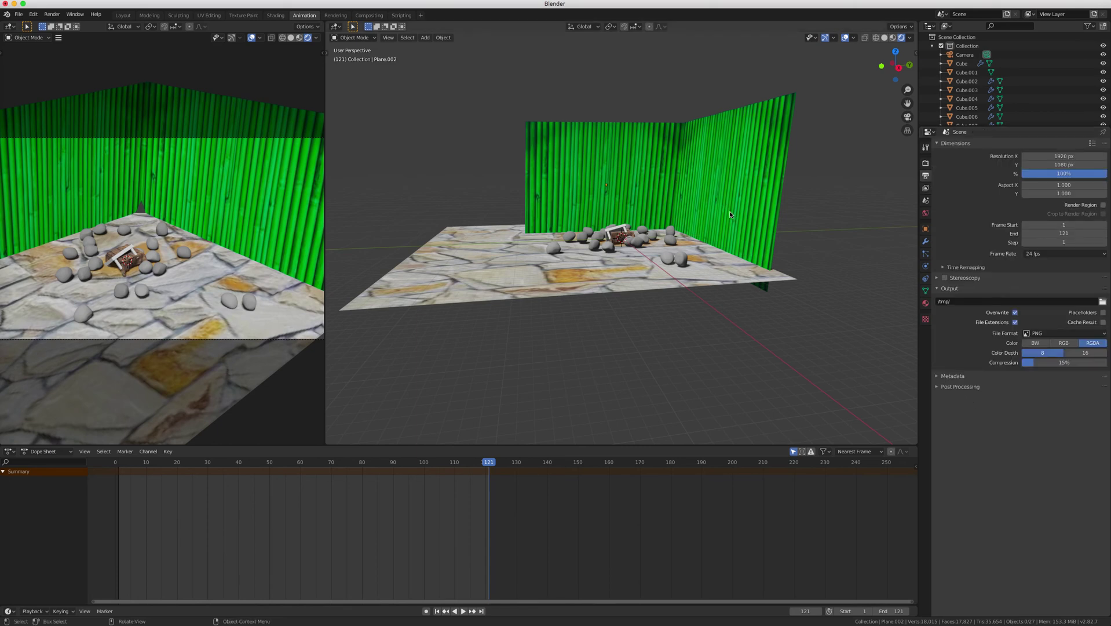
scroll(724, 226, down, 10)
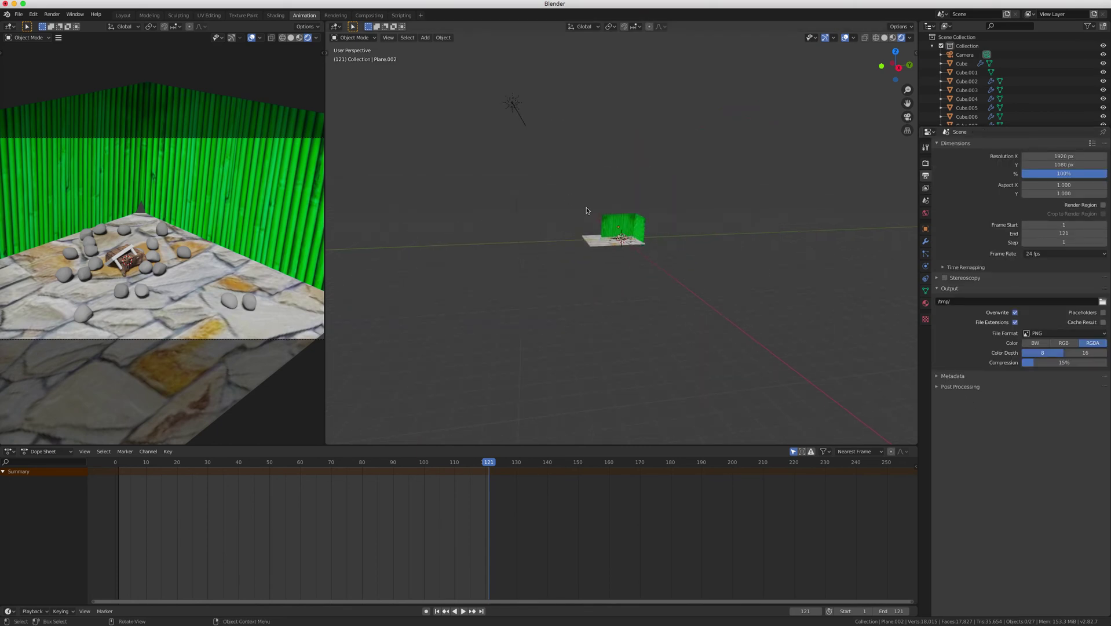
click(586, 211)
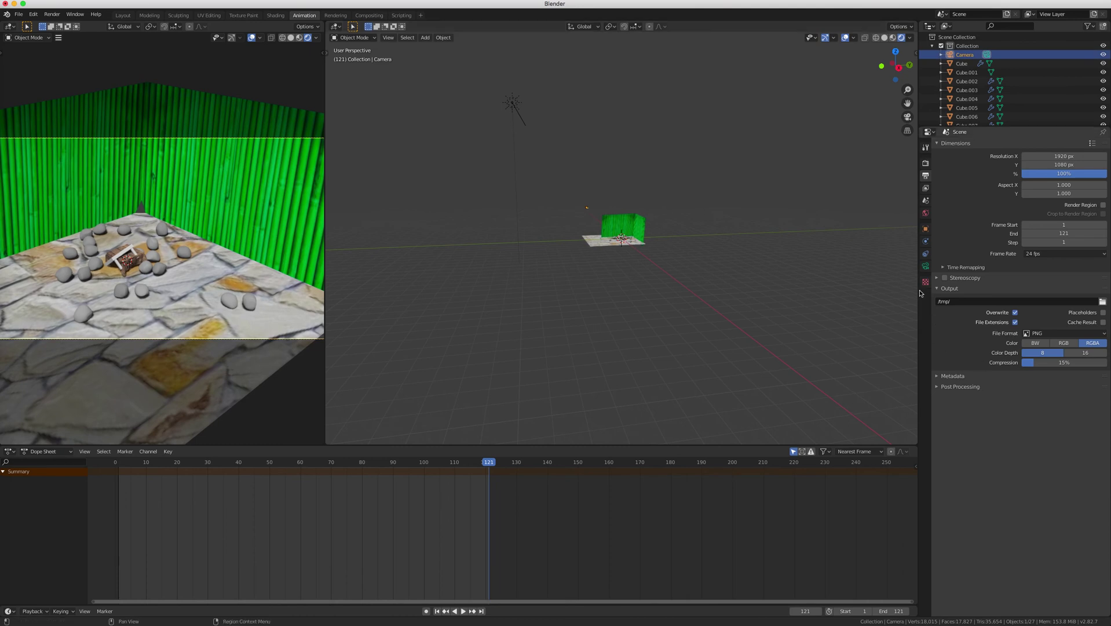
click(926, 189)
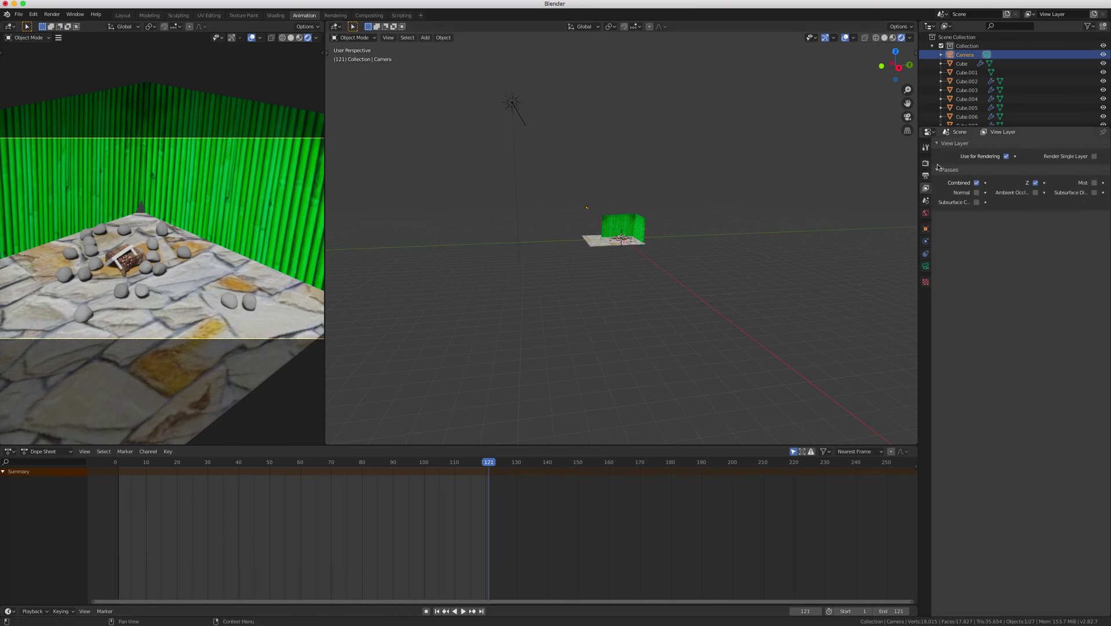
click(925, 162)
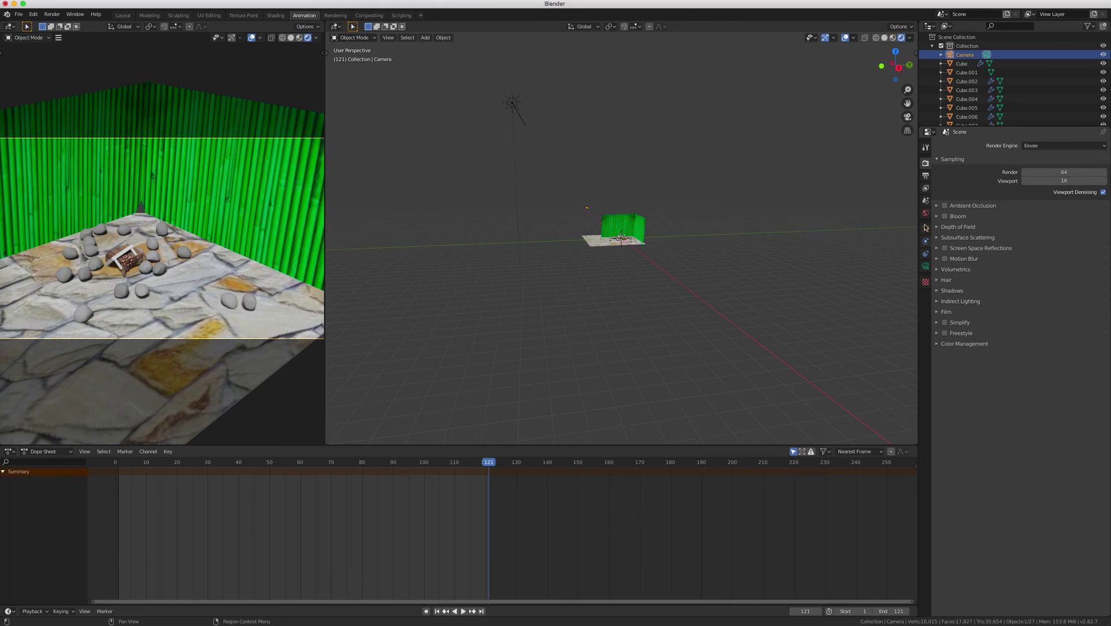
click(819, 232)
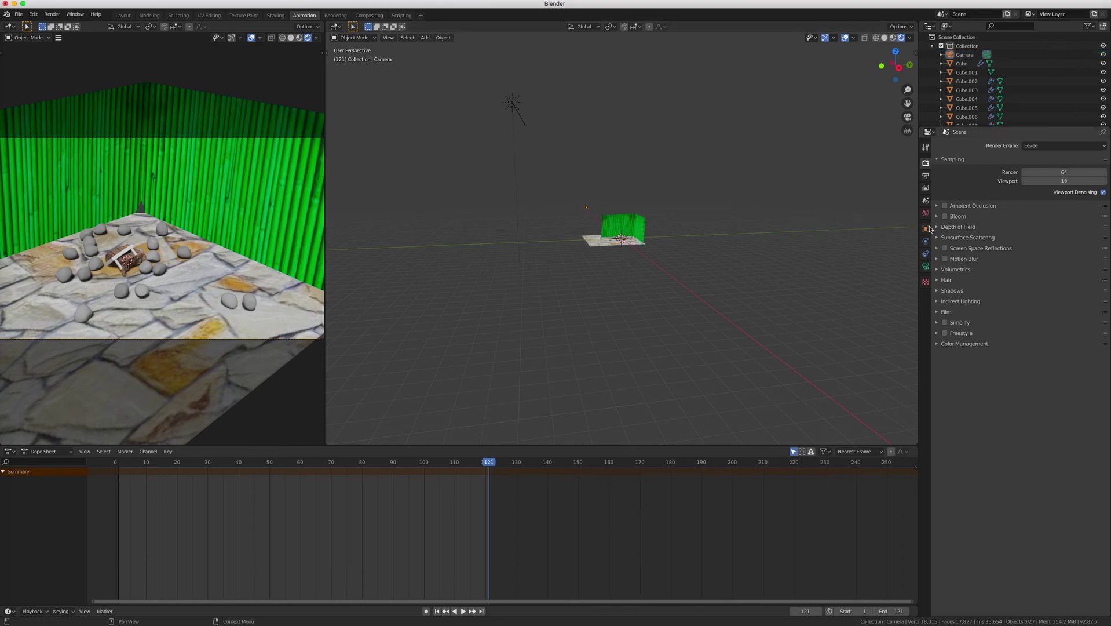
Step: Set the render output file format to FFmpeg video
click(925, 178)
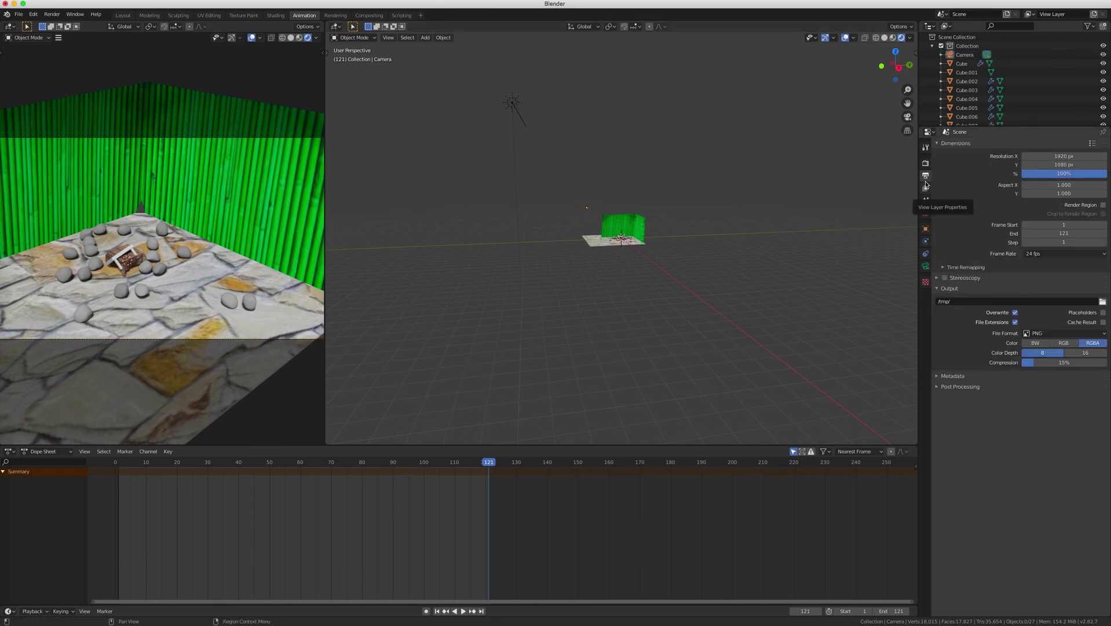
click(1079, 334)
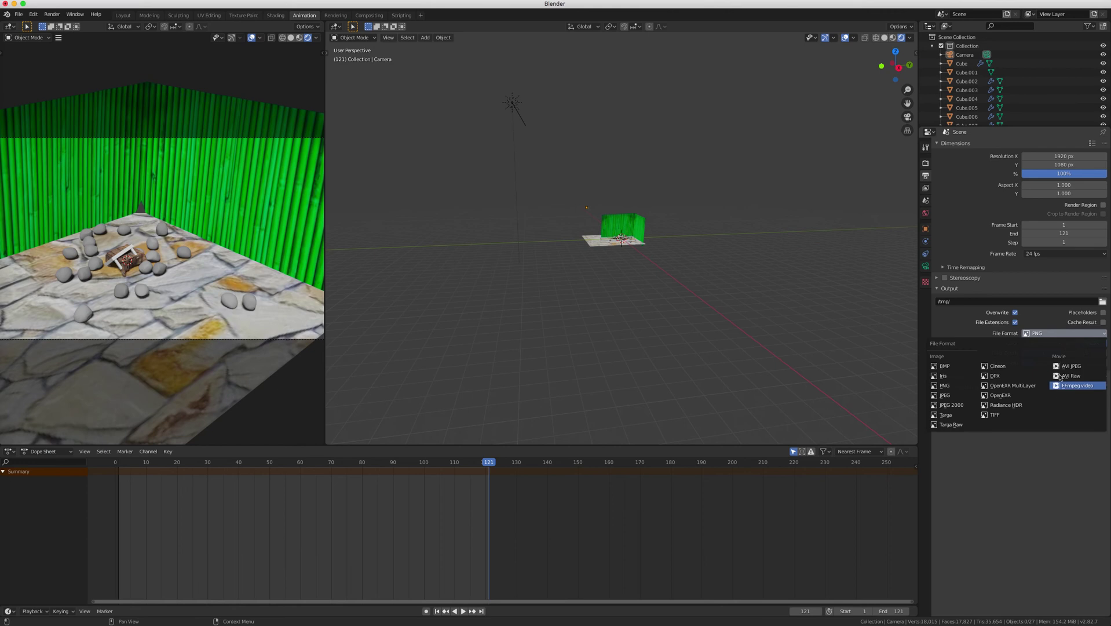
click(1063, 386)
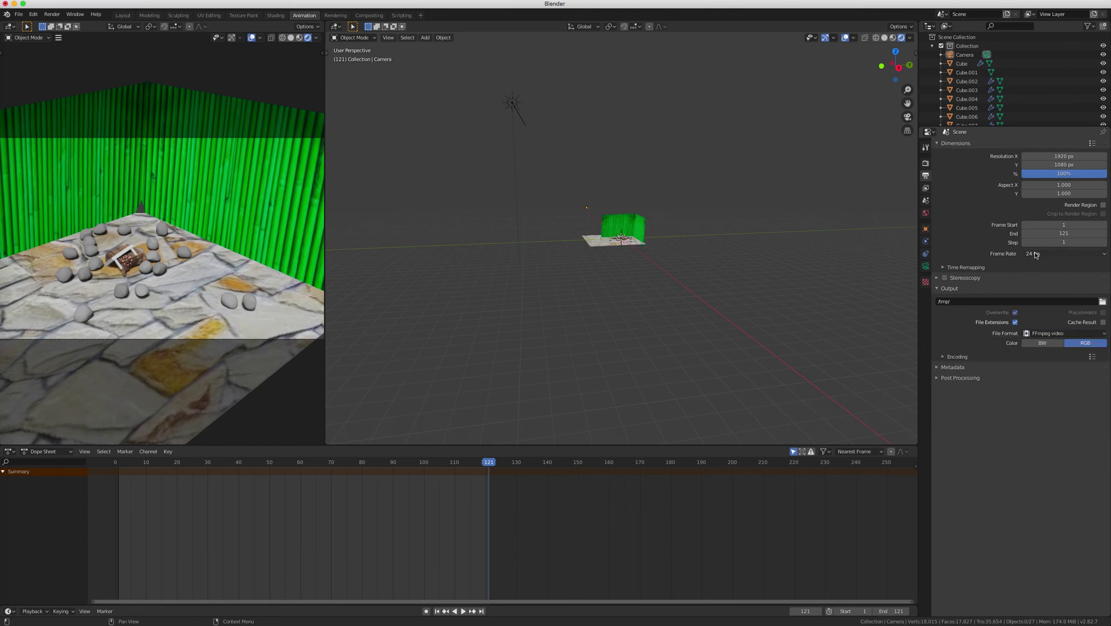
Step: Set the render output to a file named xmokinu on the Desktop and the frame rate to 50 fps
click(1076, 332)
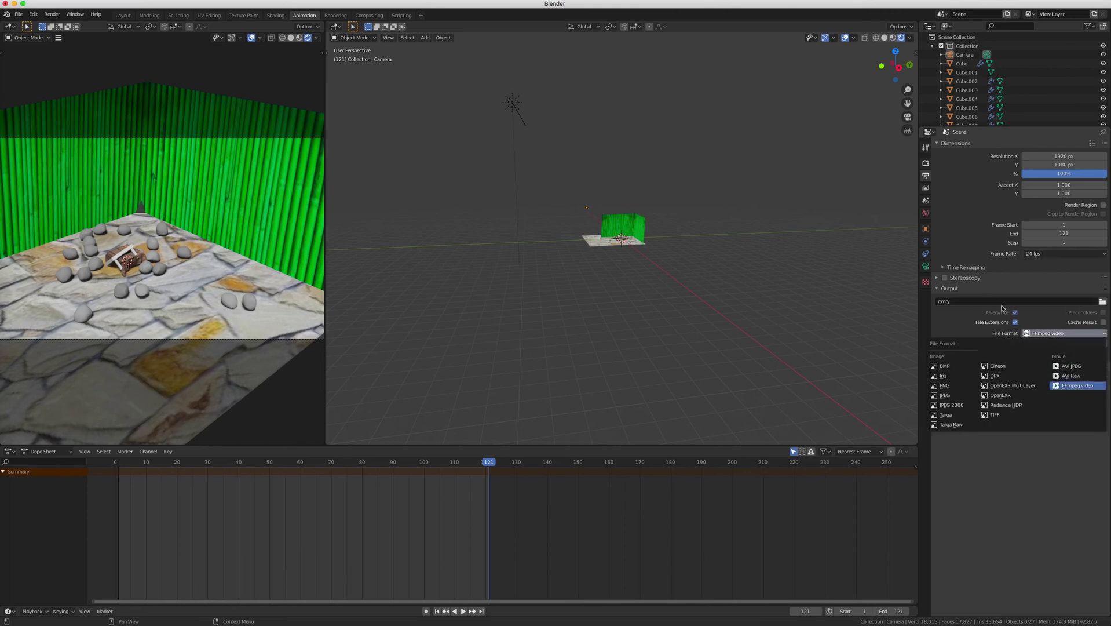
click(1103, 301)
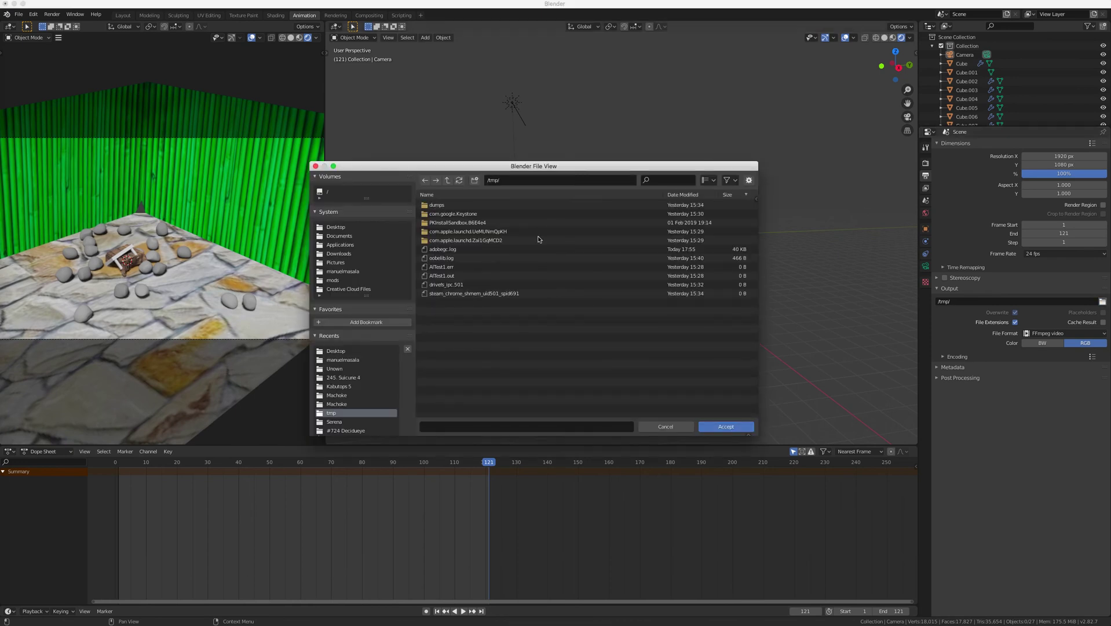
click(336, 226)
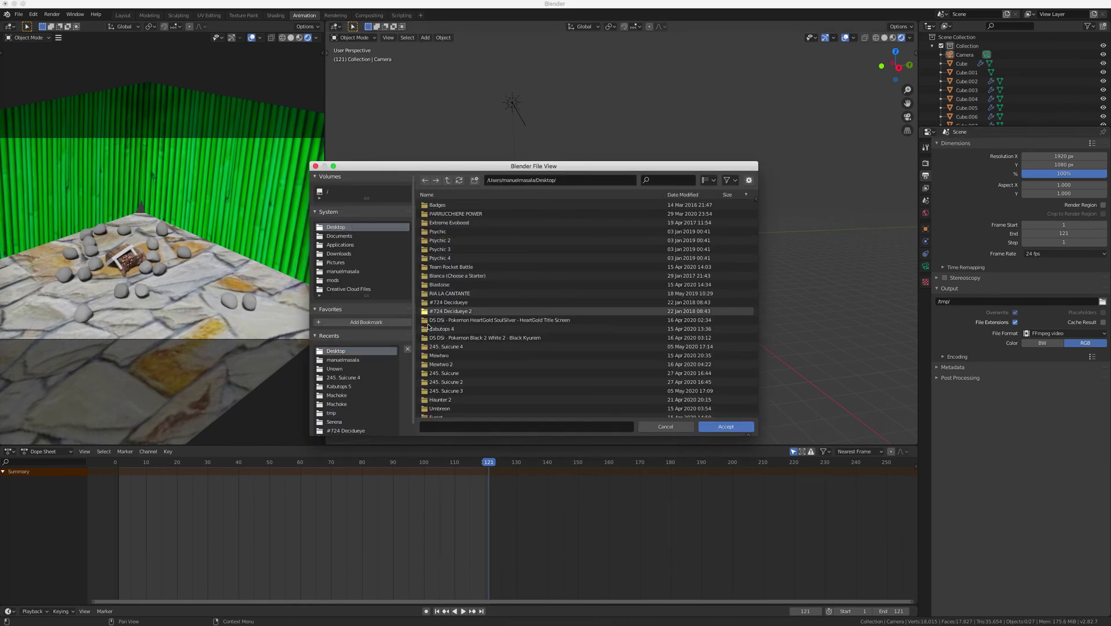
click(474, 425)
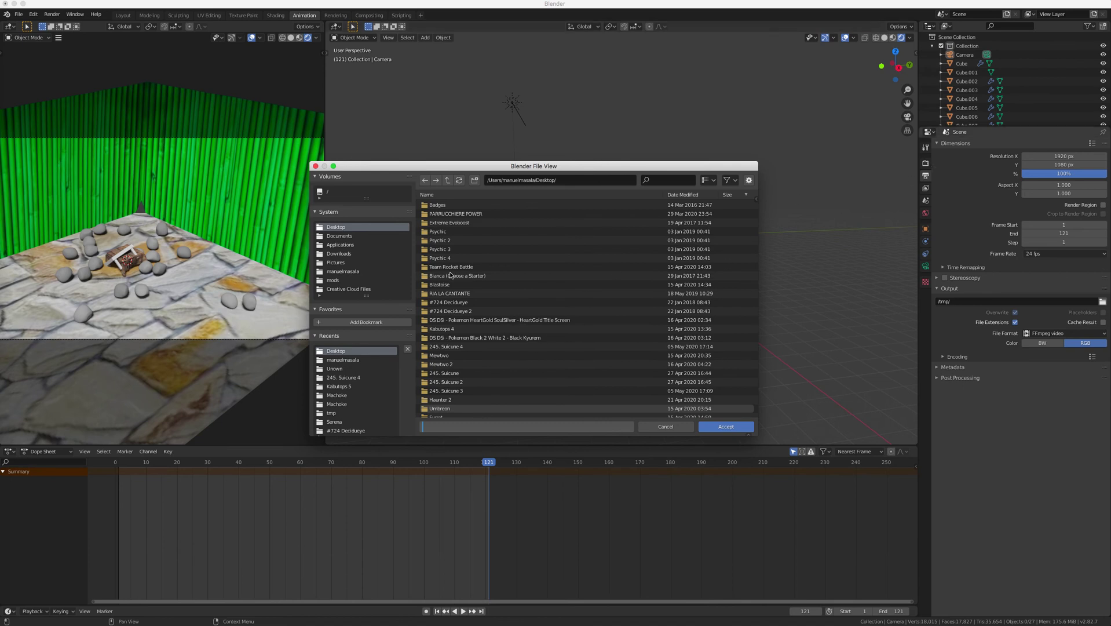
text(xmokinu)
click(731, 427)
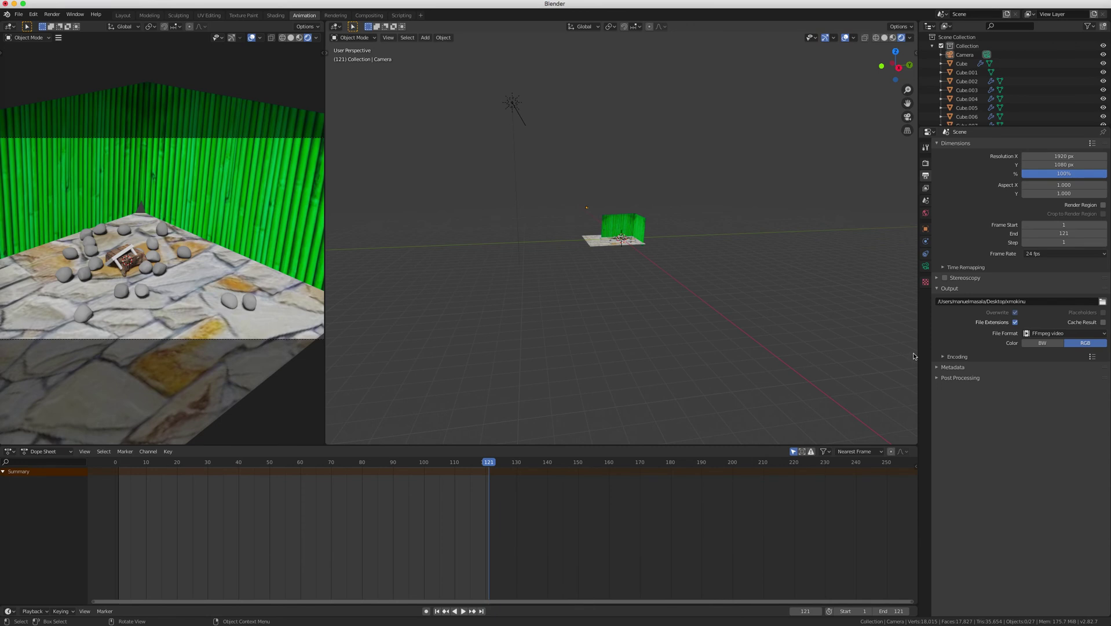
click(1064, 253)
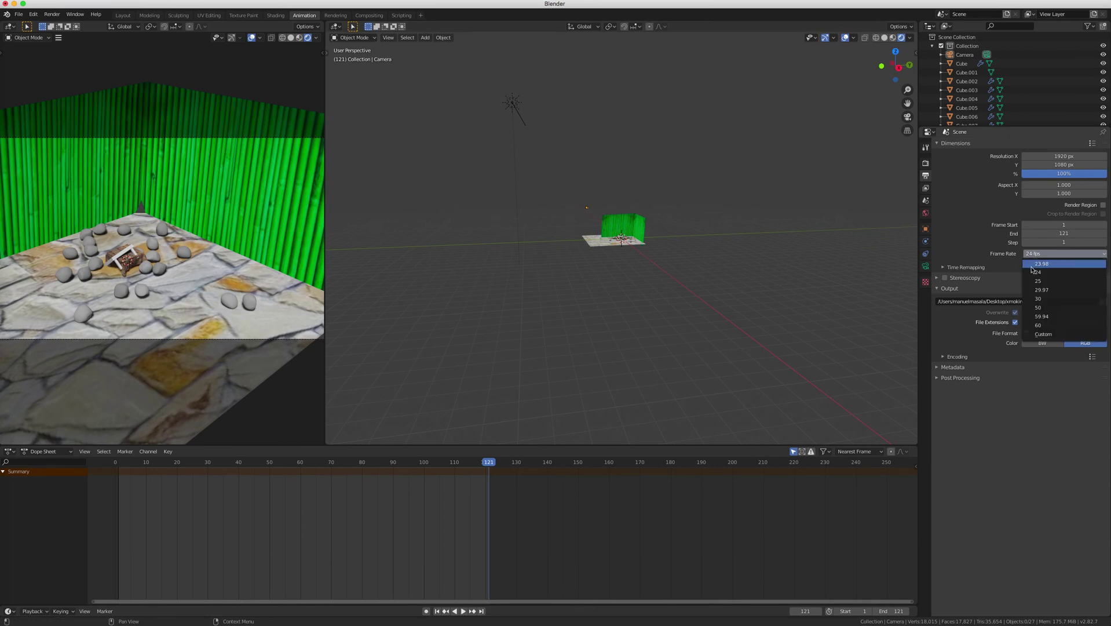
click(1036, 307)
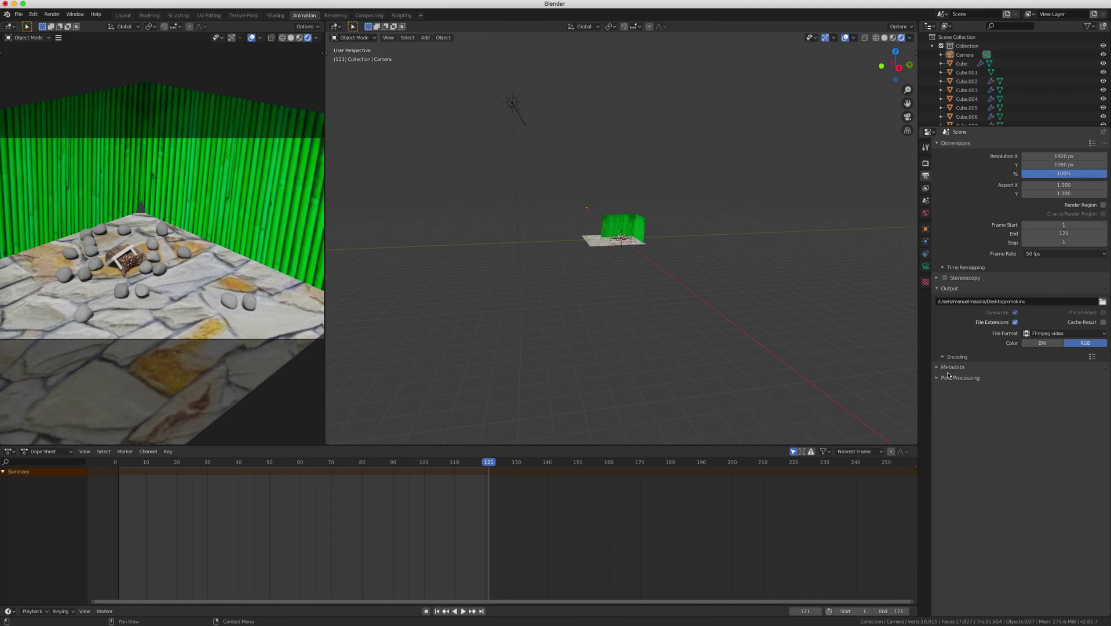
Step: Set the video encoding to High quality output in an MPEG-4 container
click(956, 356)
click(1042, 407)
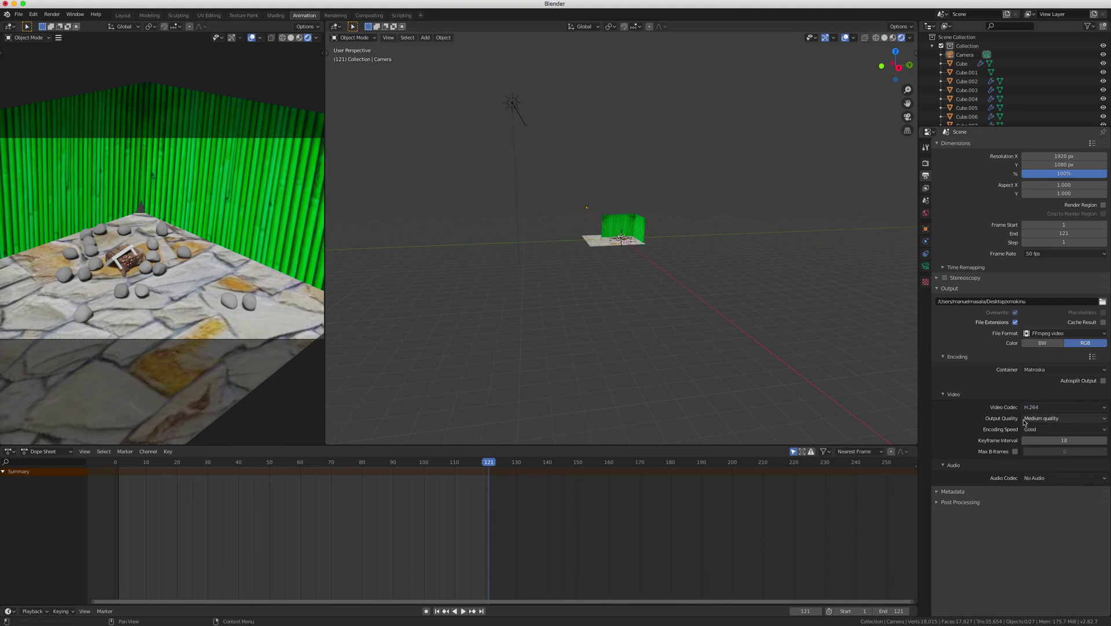
click(1028, 418)
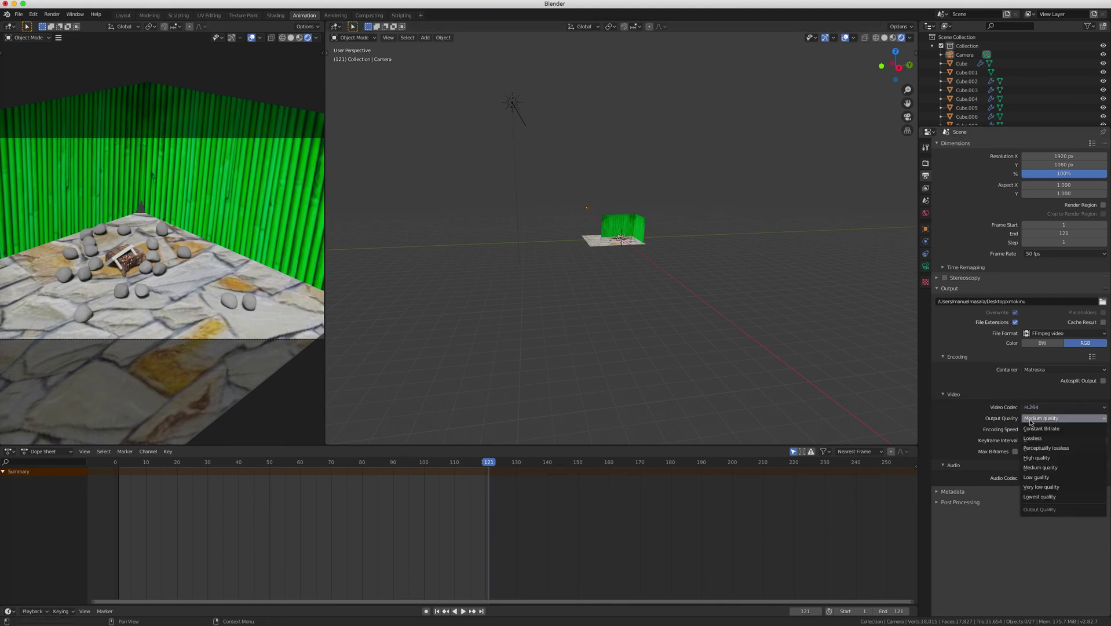
click(1034, 457)
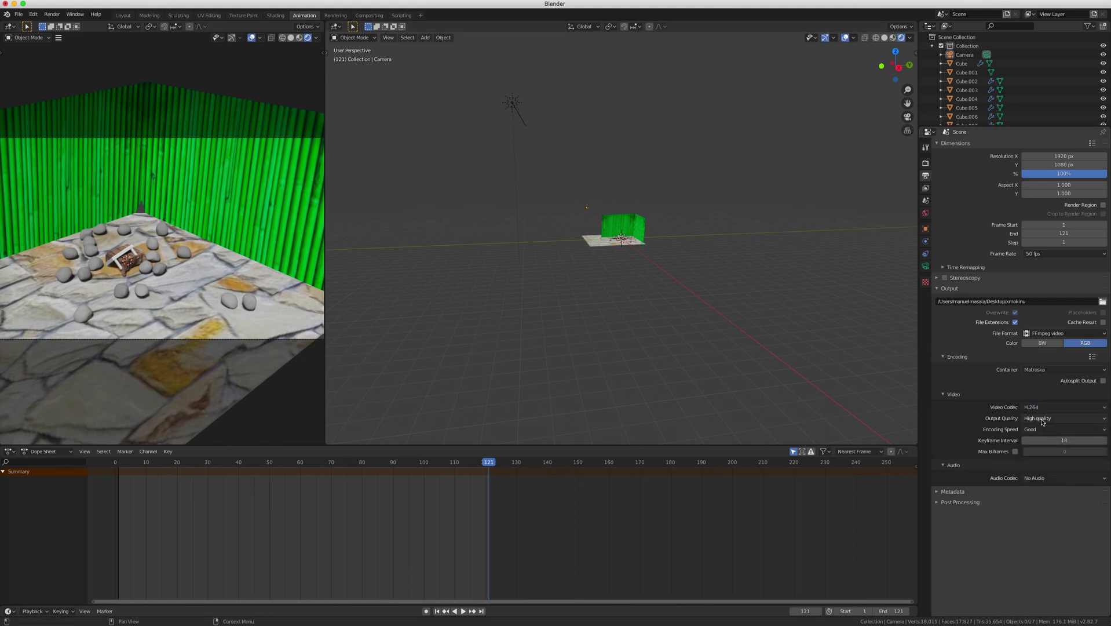
click(1052, 369)
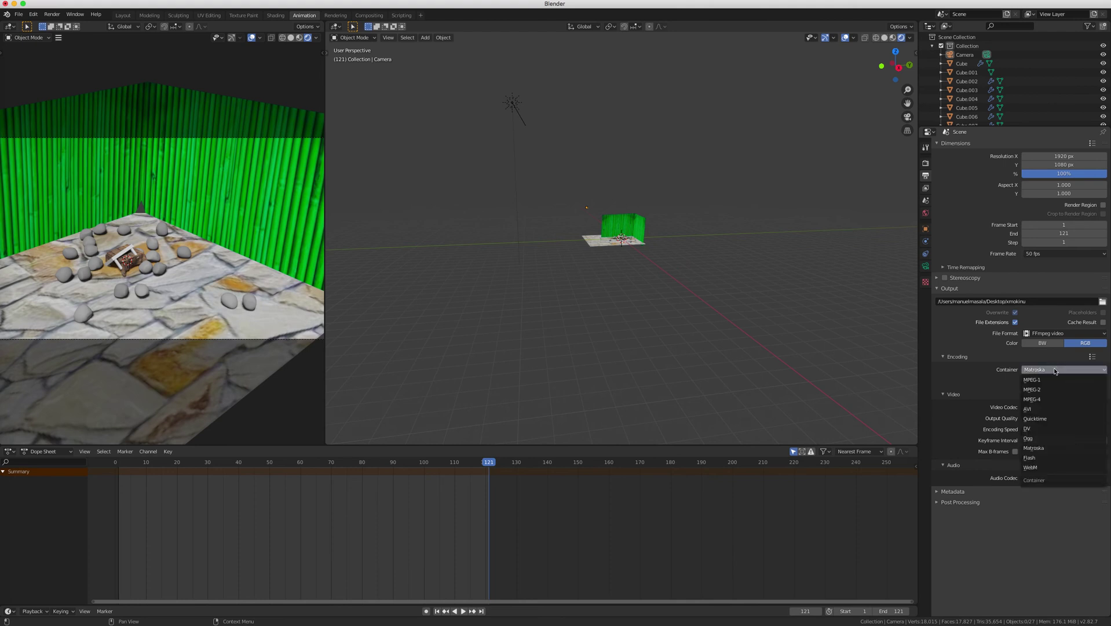
click(1041, 399)
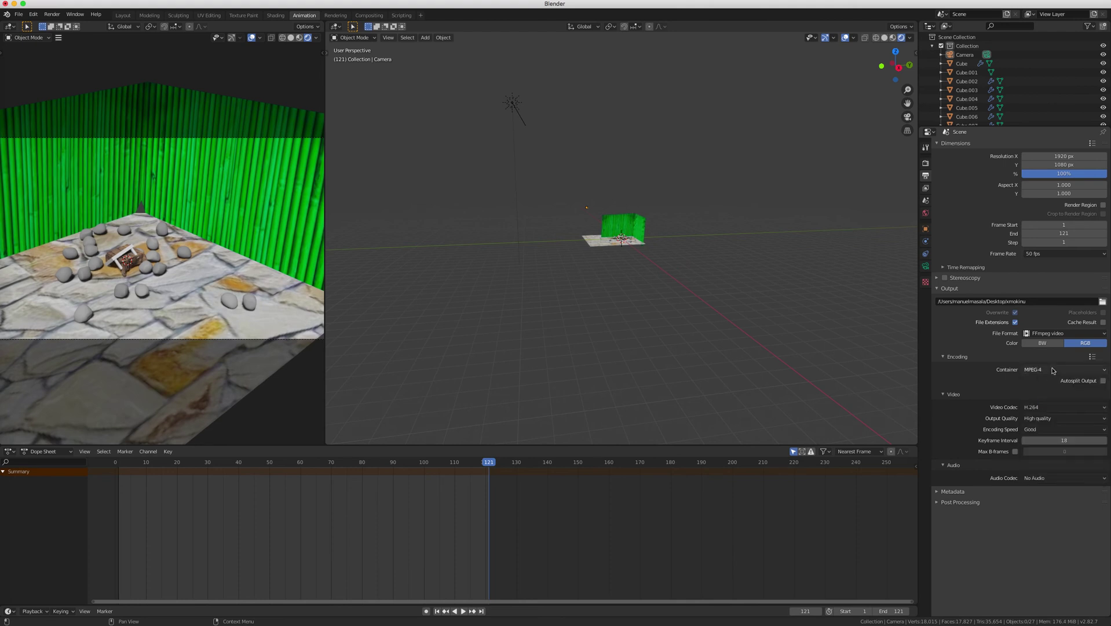
click(925, 187)
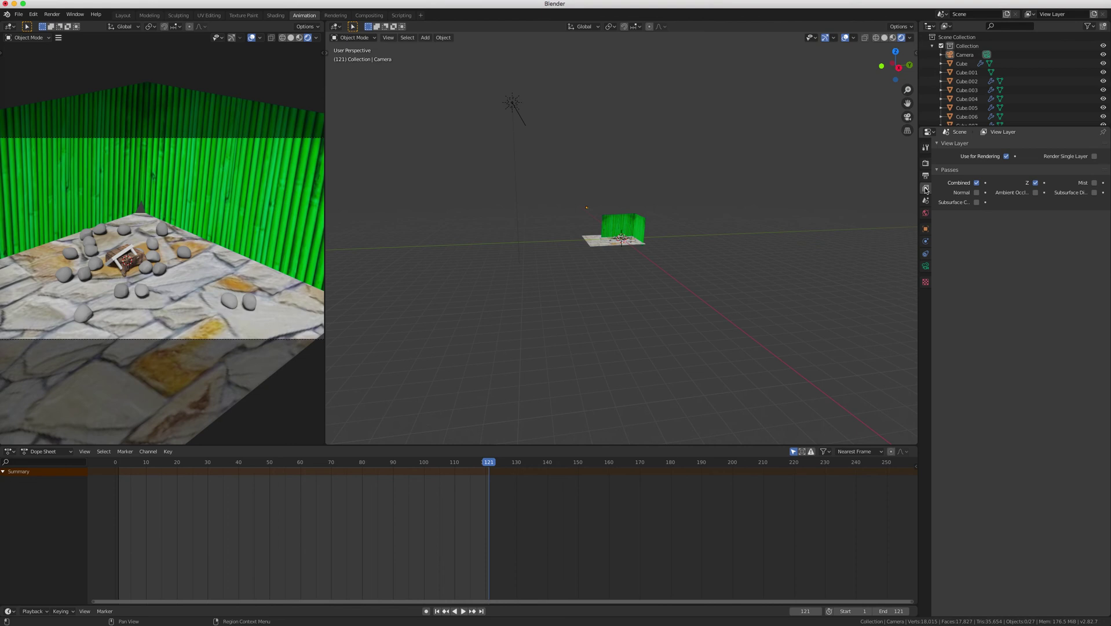
click(941, 145)
click(946, 159)
click(926, 162)
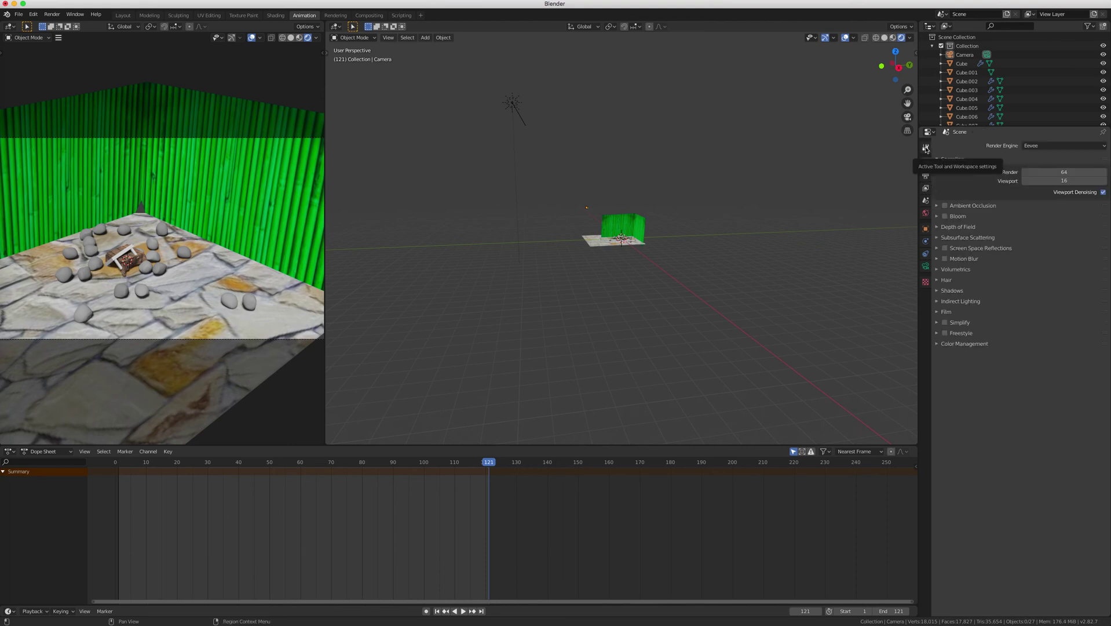
click(924, 149)
click(925, 163)
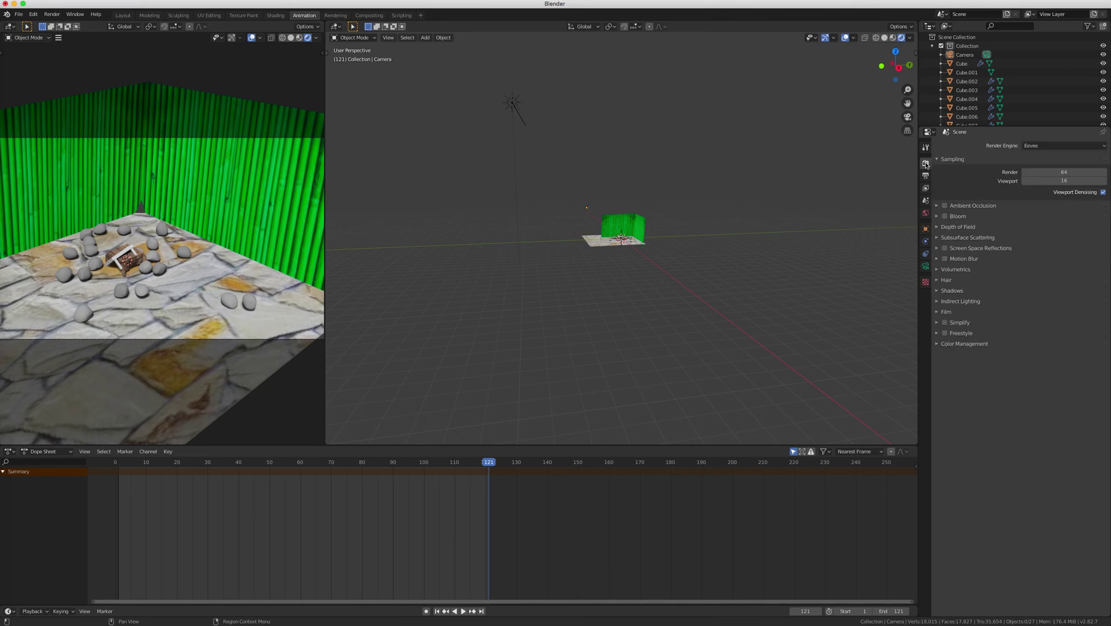
click(926, 188)
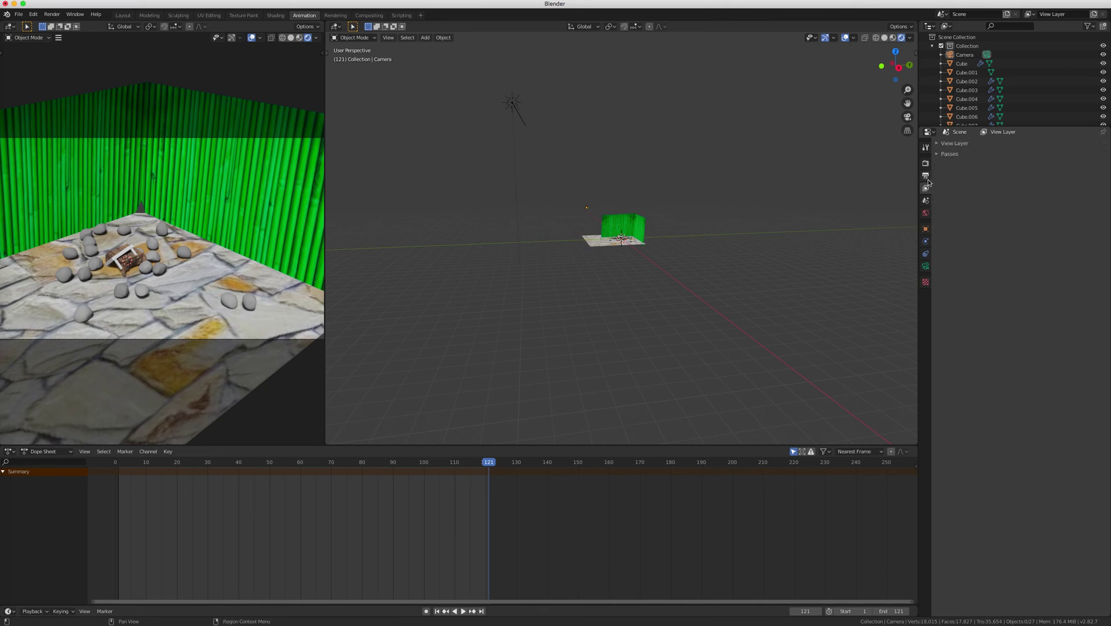
click(926, 175)
click(925, 163)
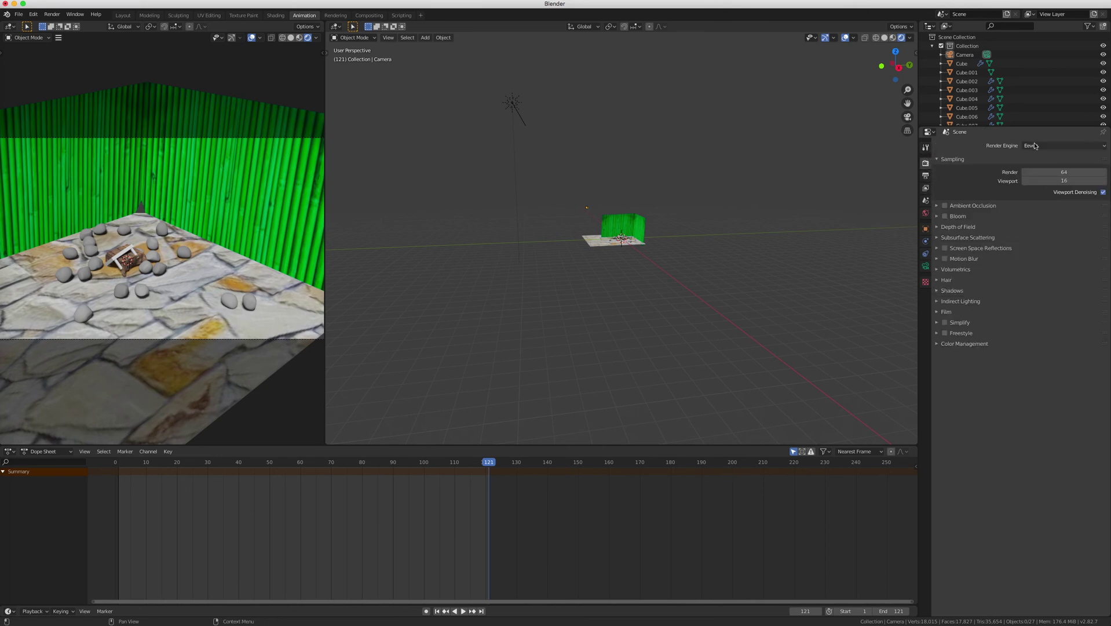
Step: Try the Cycles render engine and switch back to Eevee
click(1063, 146)
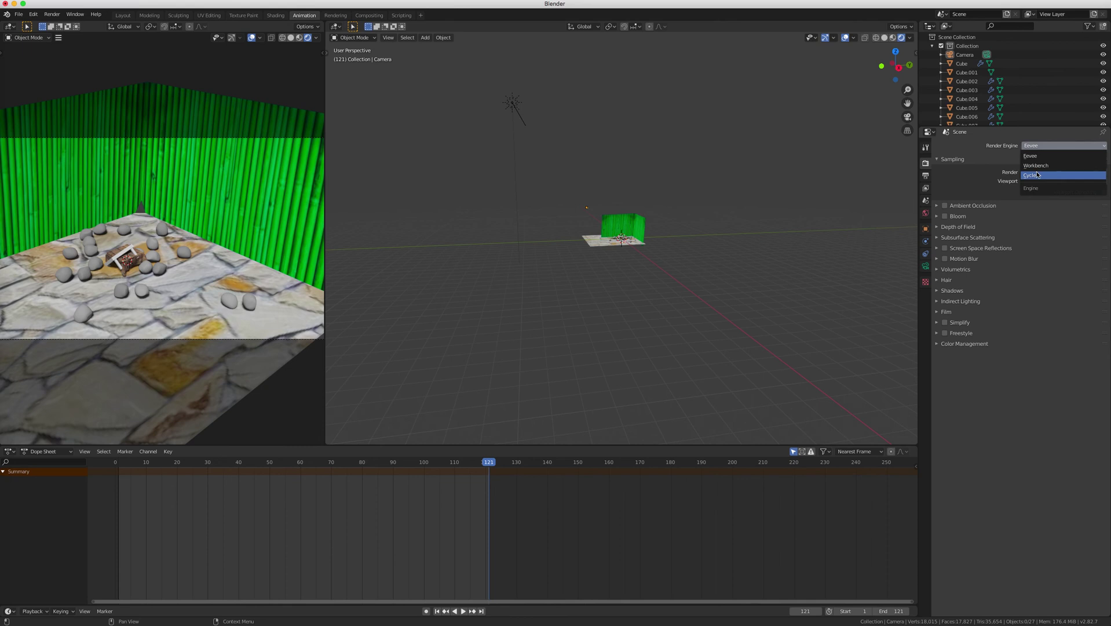
click(1030, 174)
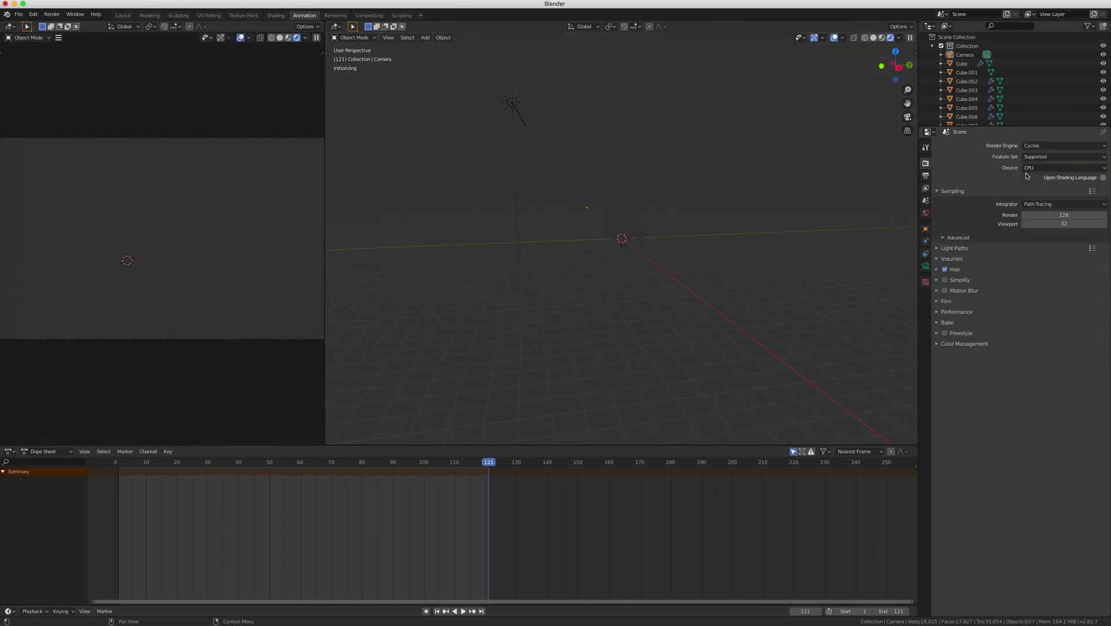
click(926, 188)
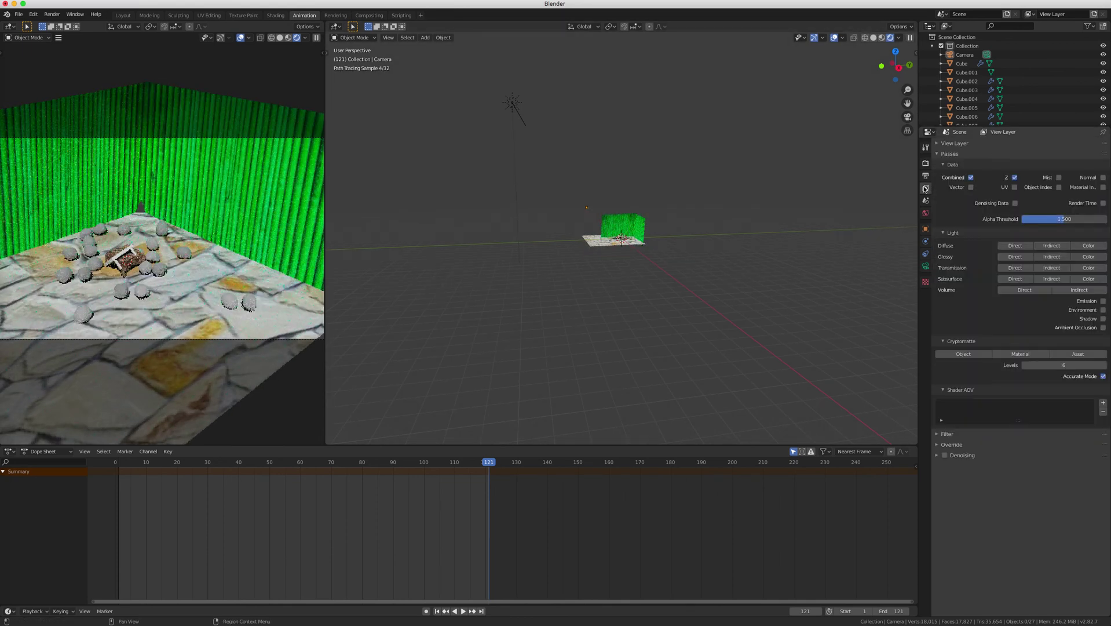
click(925, 148)
click(925, 163)
click(1063, 146)
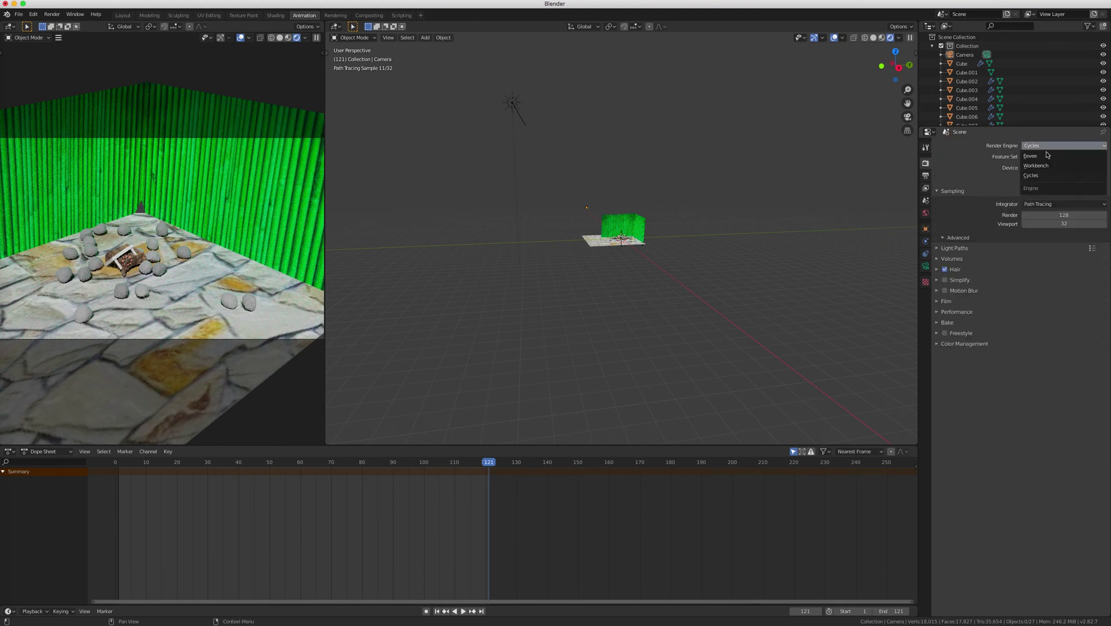
click(1043, 153)
Step: Preview the falling-boulder simulation and start rendering the full animation from frame 1
key(space)
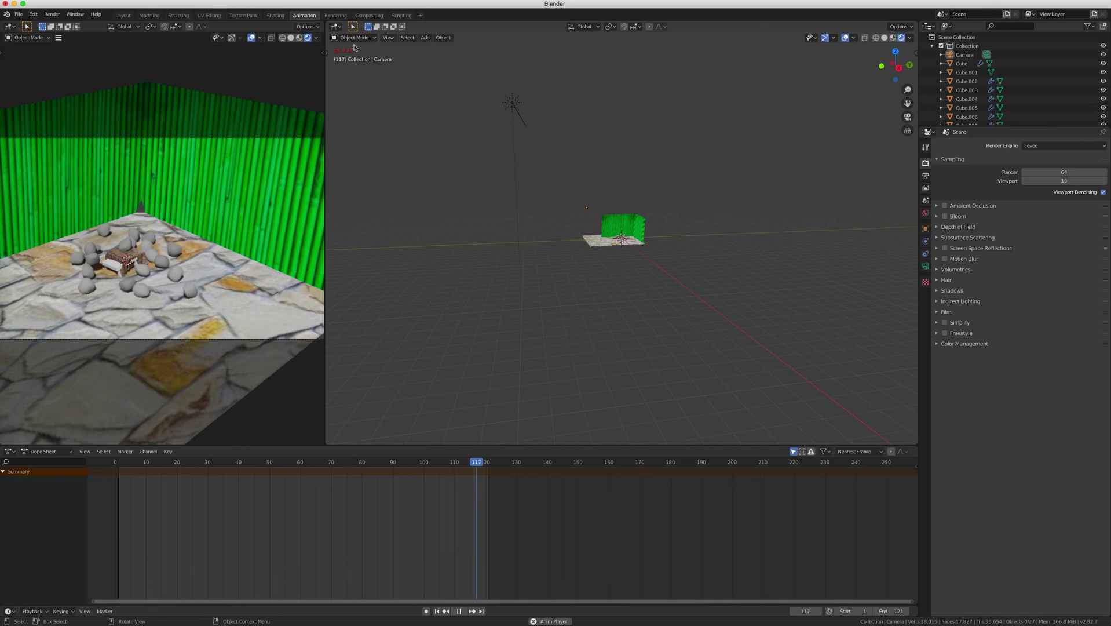
key(Escape)
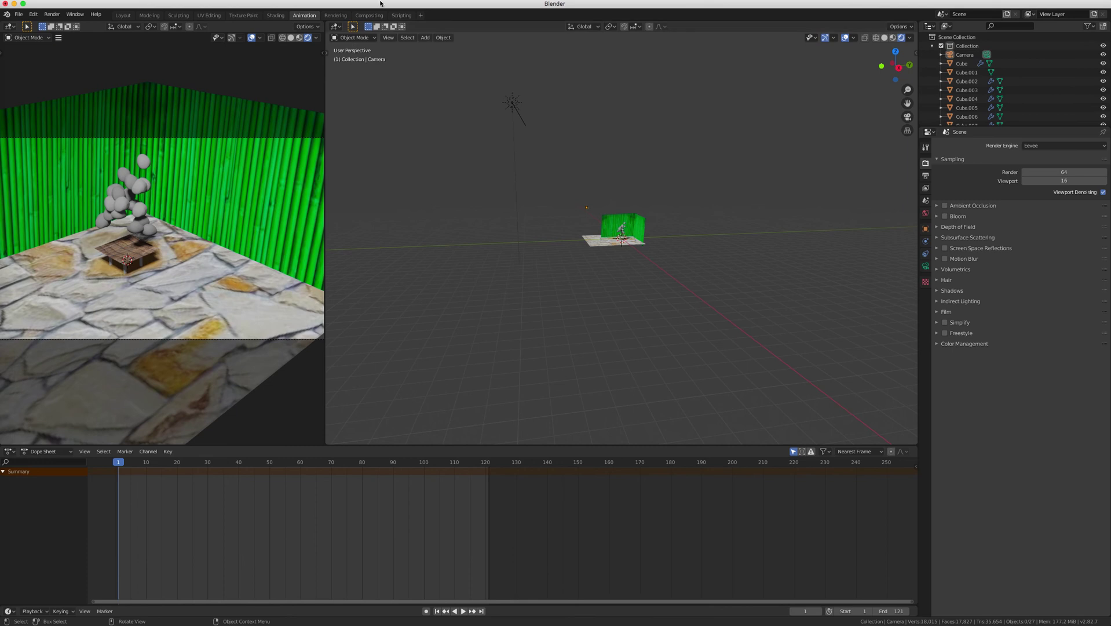
click(52, 14)
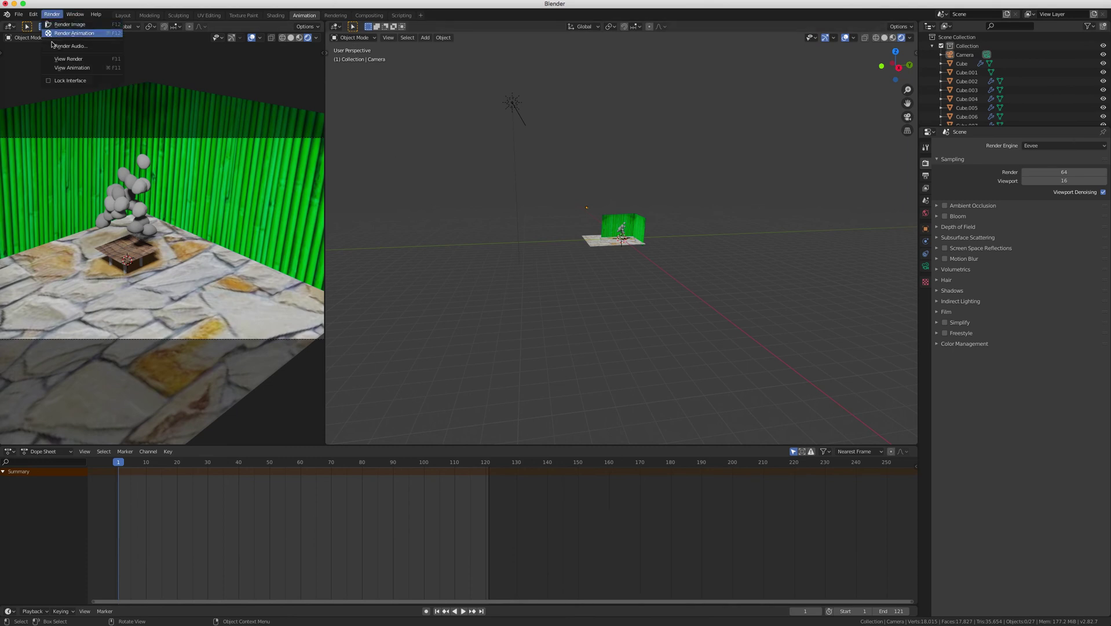
click(66, 34)
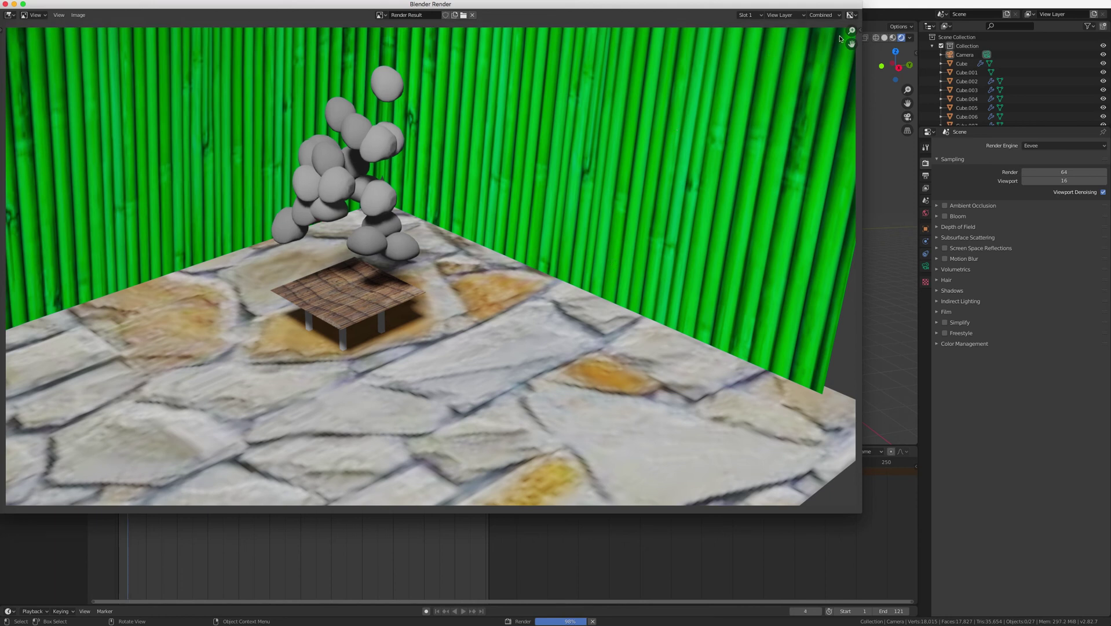
Step: Bring the main window forward and follow the render progress in the Rendering workspace
click(885, 8)
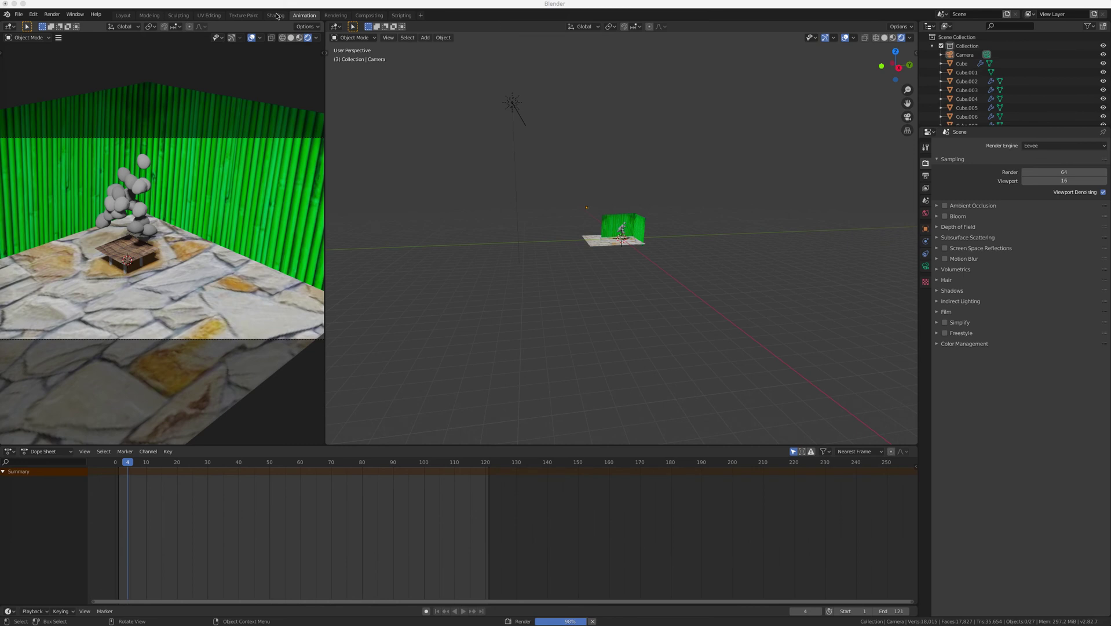
click(255, 16)
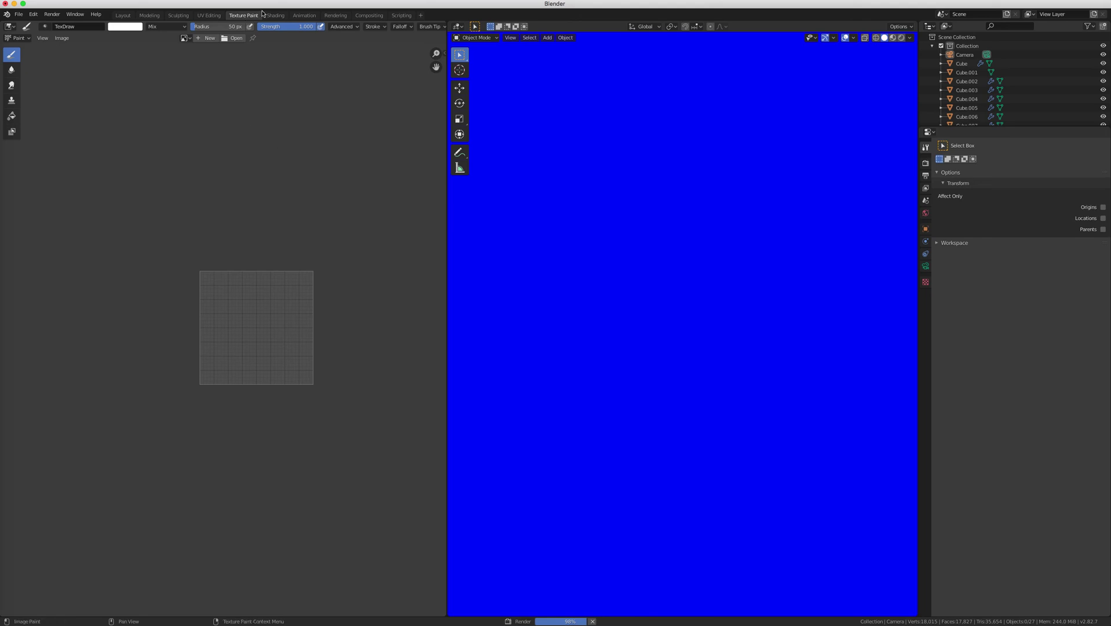
click(335, 15)
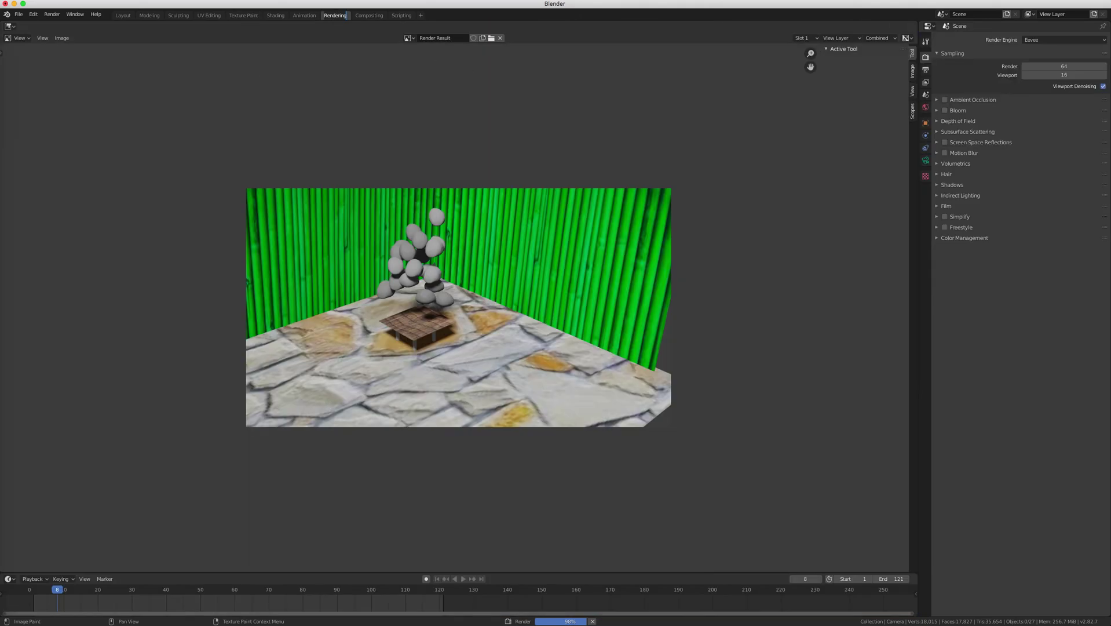
Step: Switch to Finder, play the previously rendered MP4 with the purple thumbnail from the Desktop, and close the player
click(12, 16)
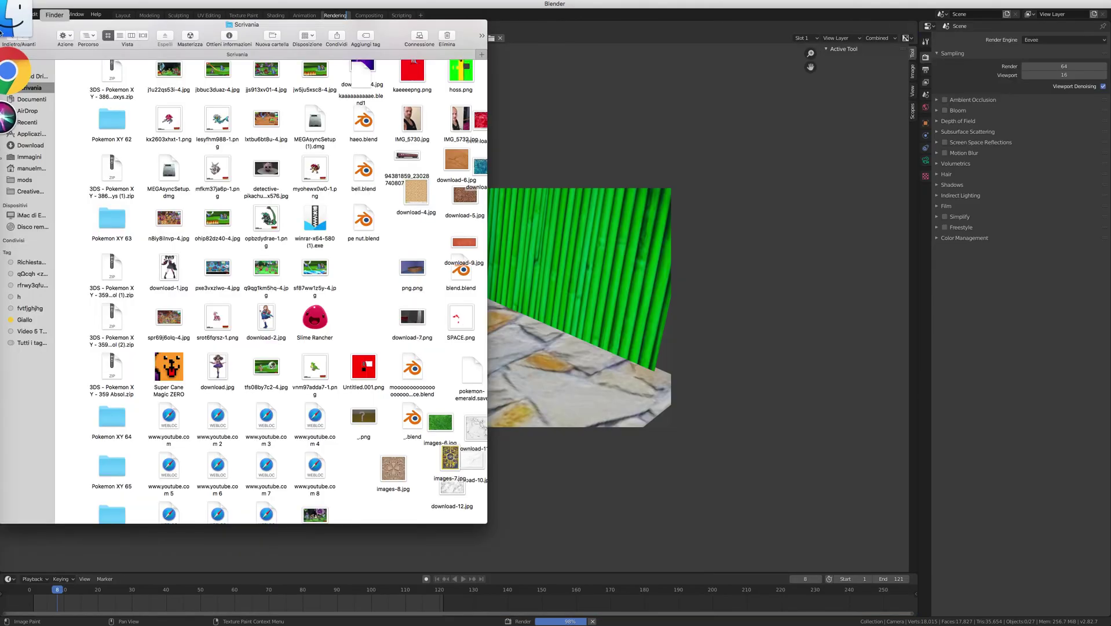
scroll(314, 307, down, 1)
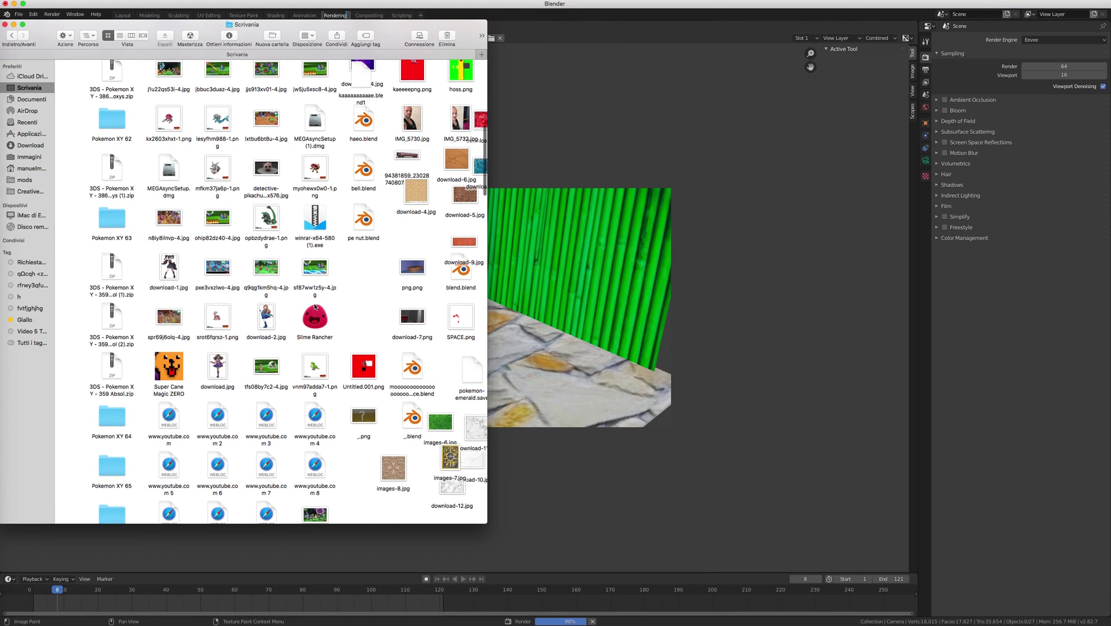
scroll(315, 307, down, 15)
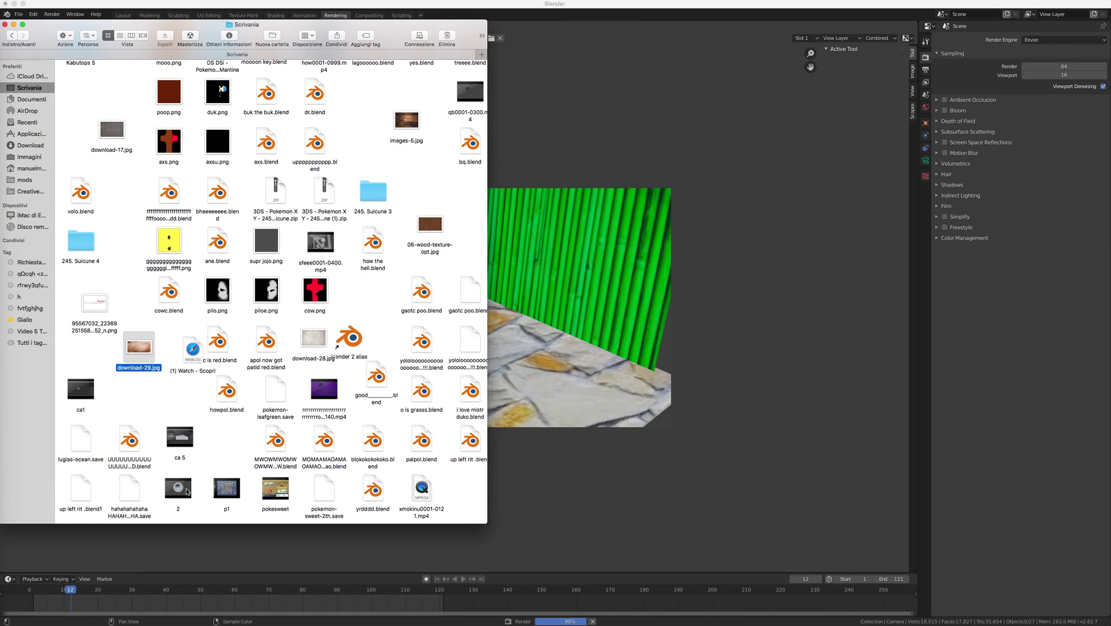
click(325, 402)
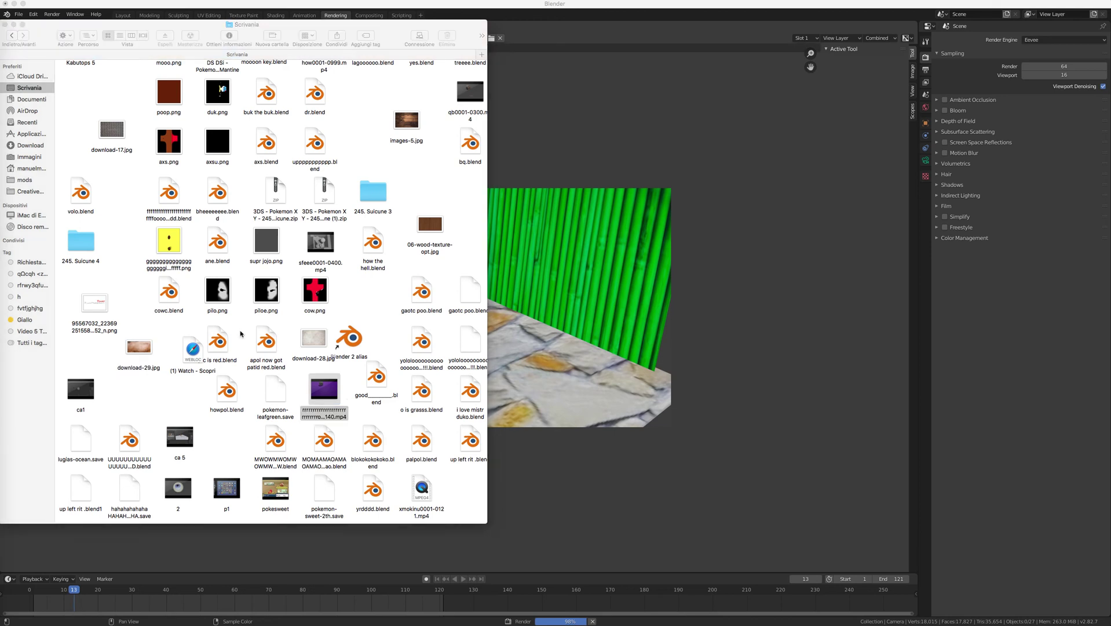
double_click(319, 386)
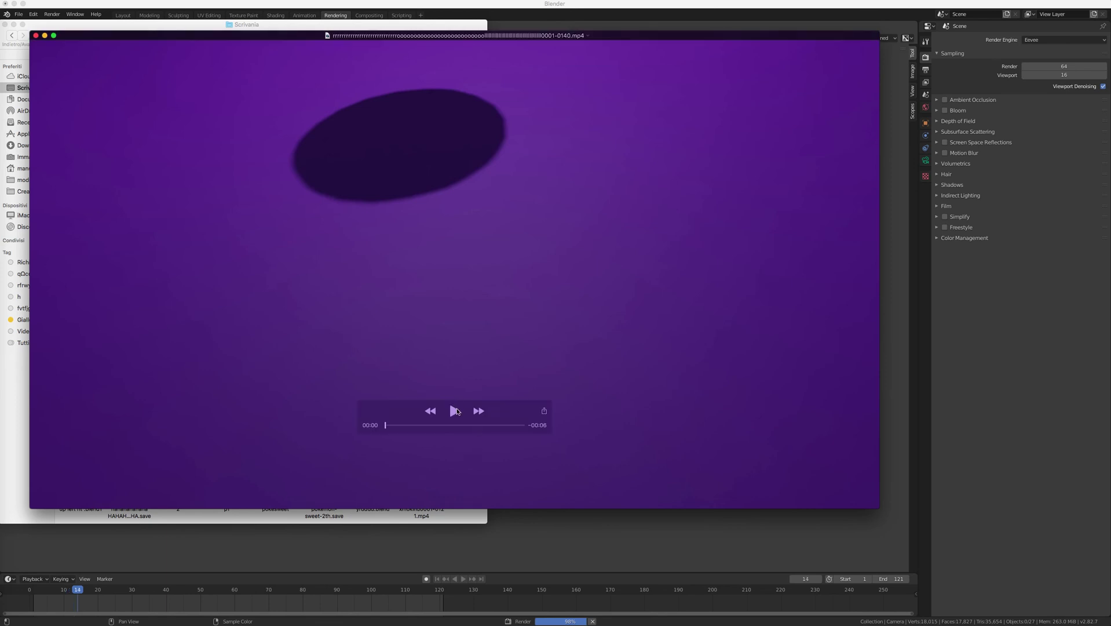
click(456, 411)
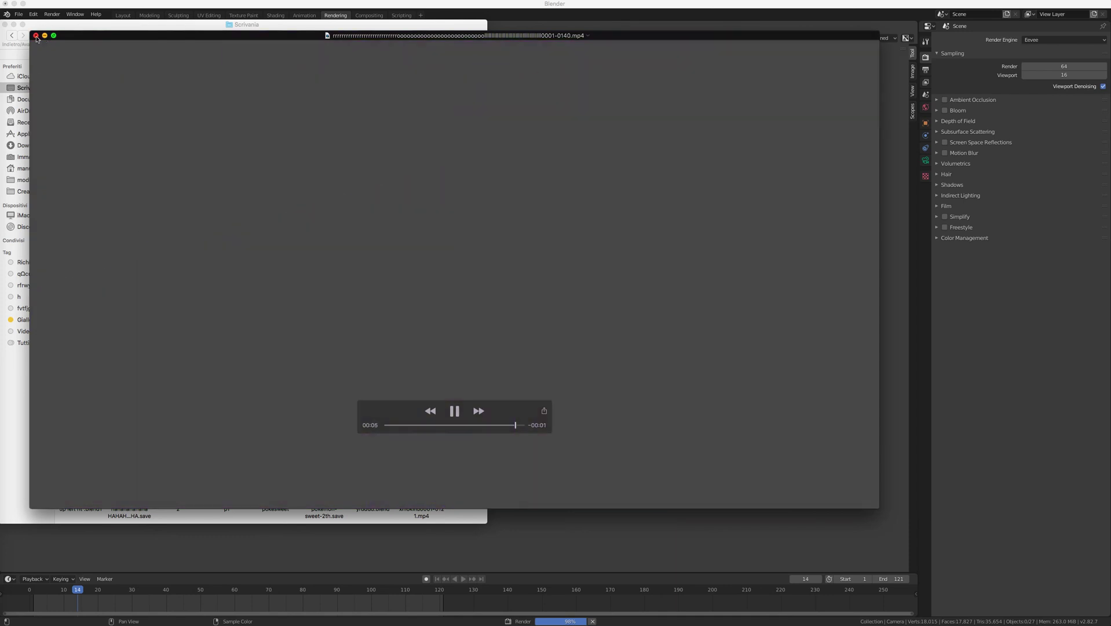
click(36, 36)
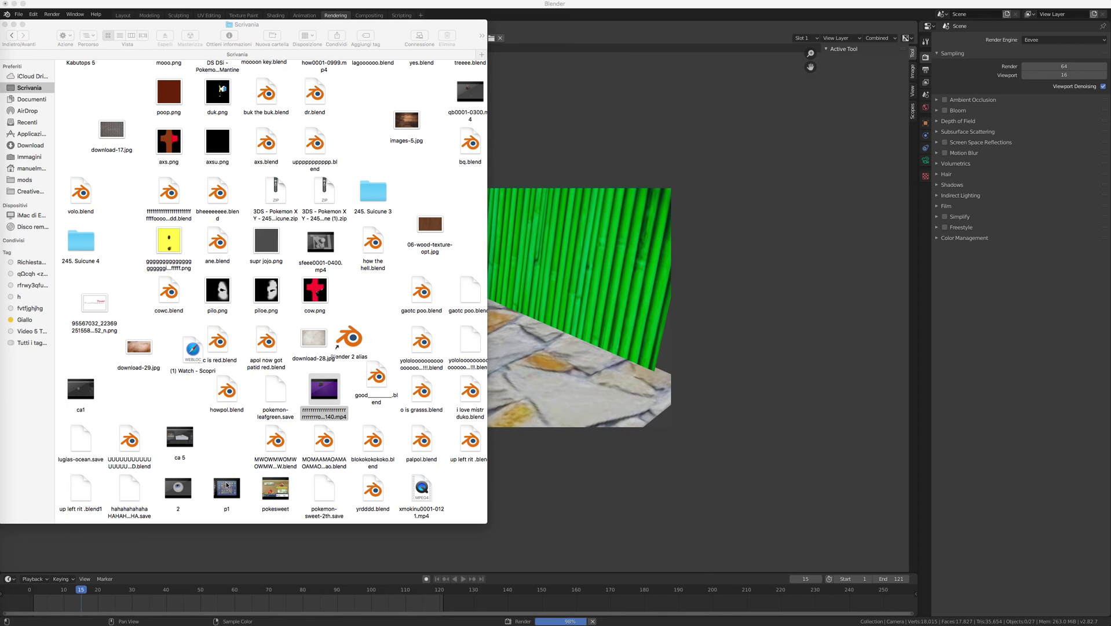
Step: Play the rendered eye video named 2 from the Desktop and close the player
click(186, 489)
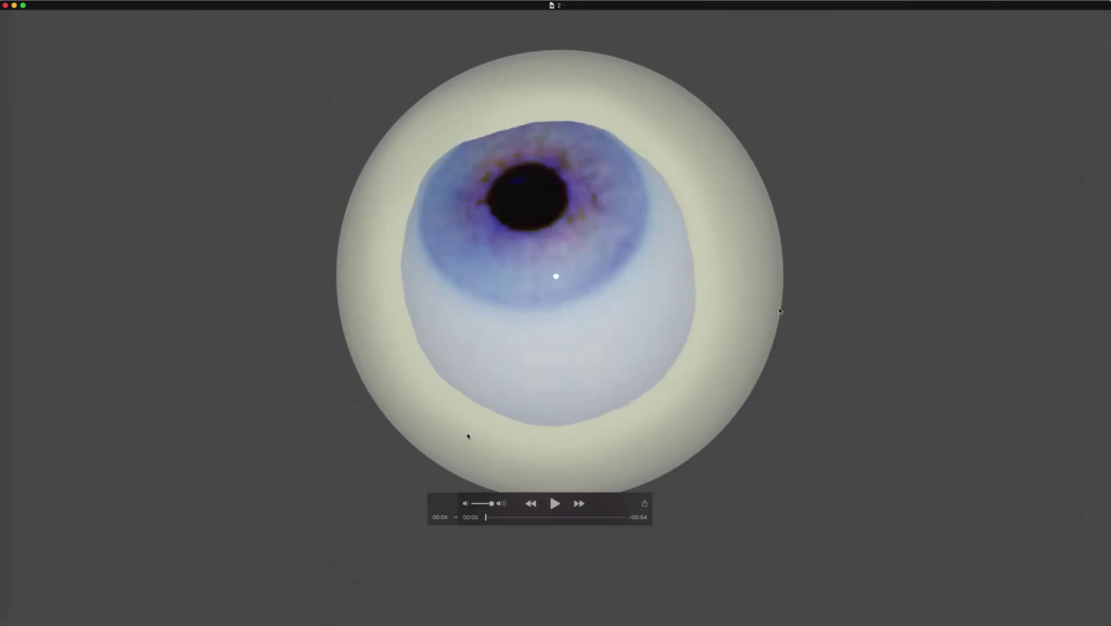
key(space)
key(super+w)
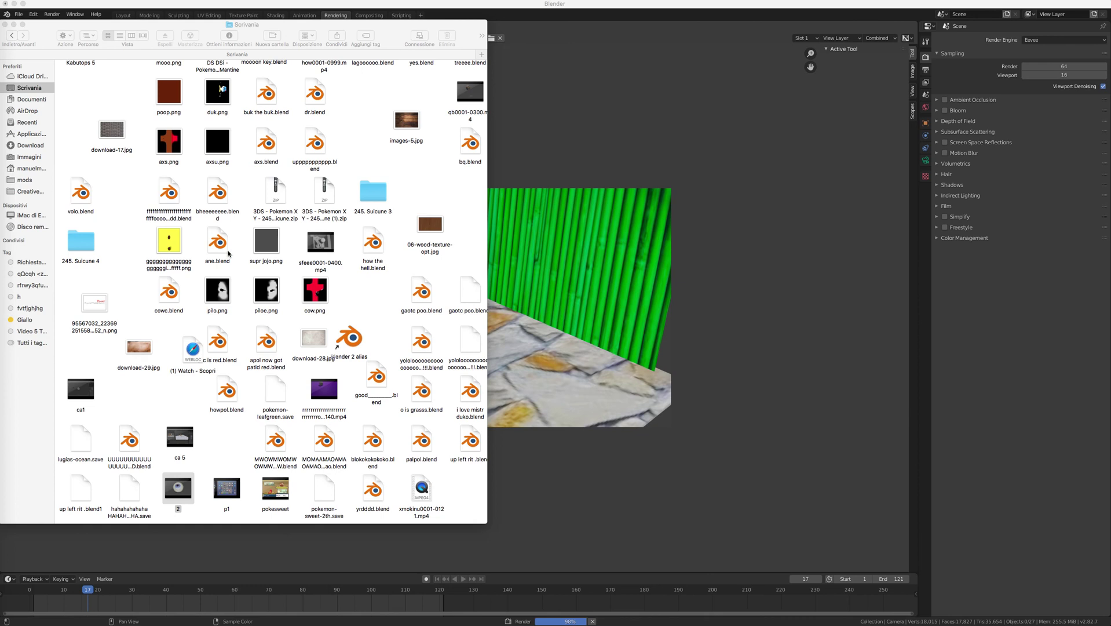
Step: Browse the Desktop files in Finder and open the eye video "up left rit up left rit 0001-0250.mp4"
scroll(249, 252, up, 2)
scroll(250, 252, right, 2)
scroll(252, 251, up, 15)
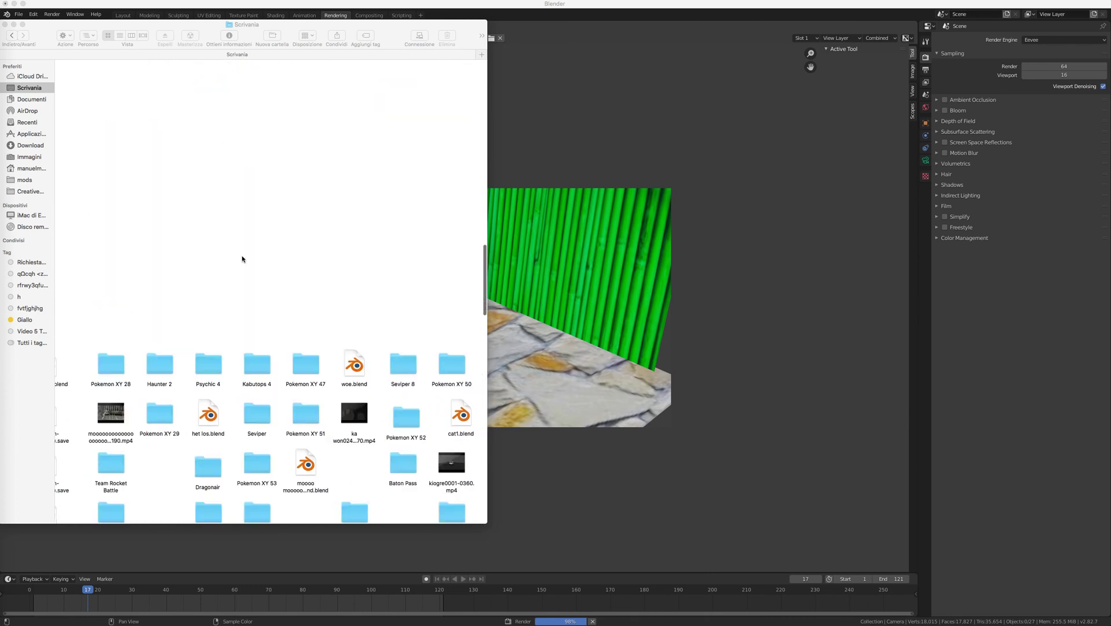
scroll(242, 261, left, 2)
scroll(240, 267, right, 3)
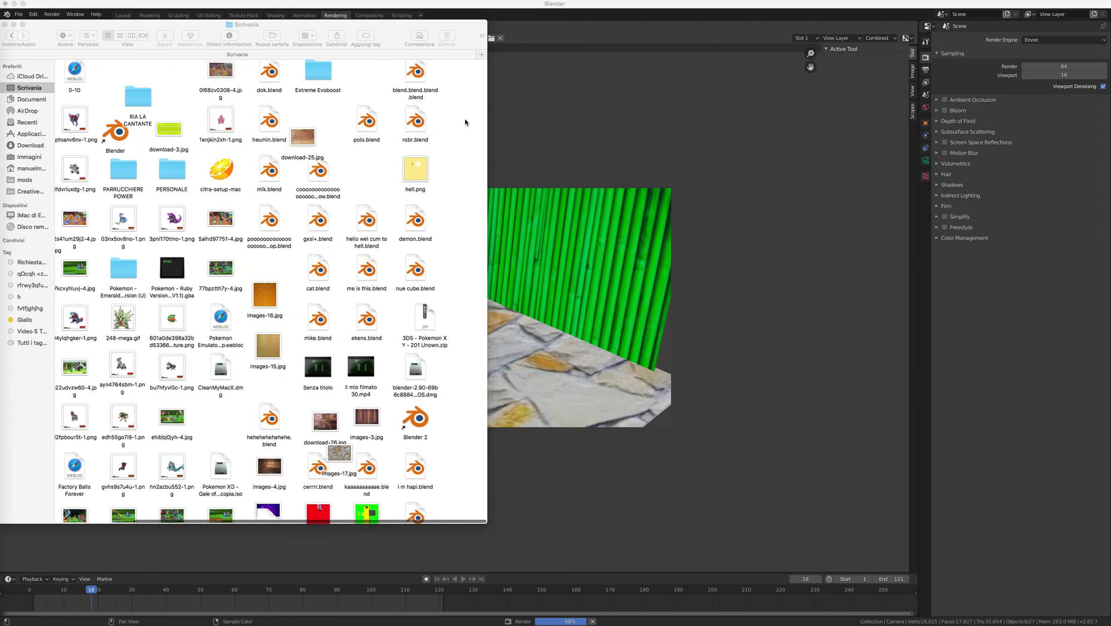
scroll(472, 139, down, 5)
click(483, 128)
drag(483, 128, 481, 486)
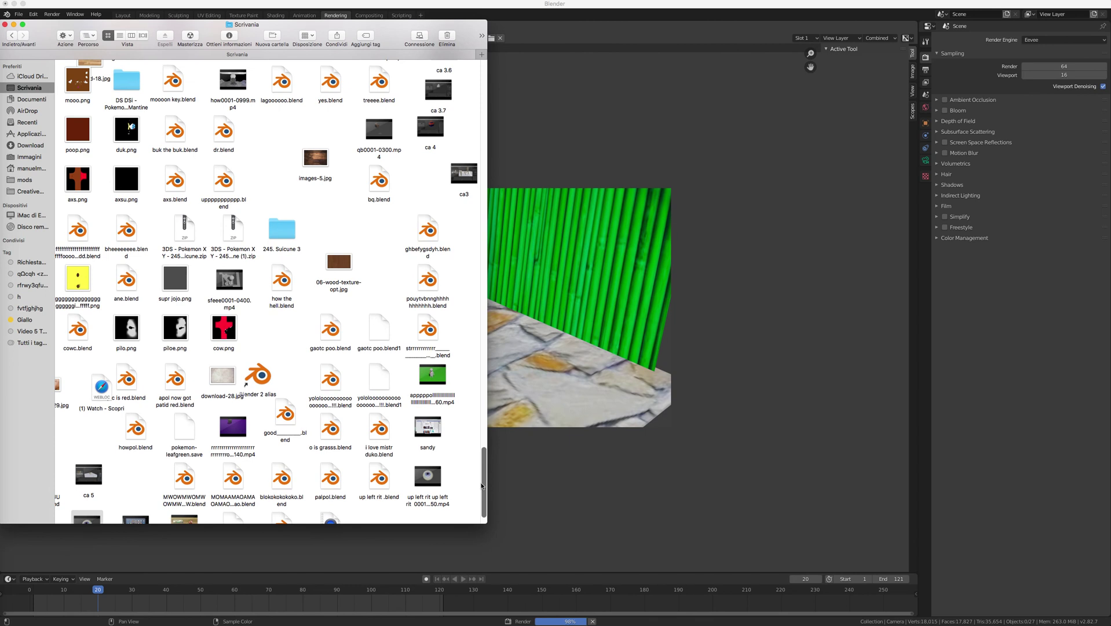
click(428, 474)
scroll(428, 473, left, 3)
scroll(428, 473, down, 1)
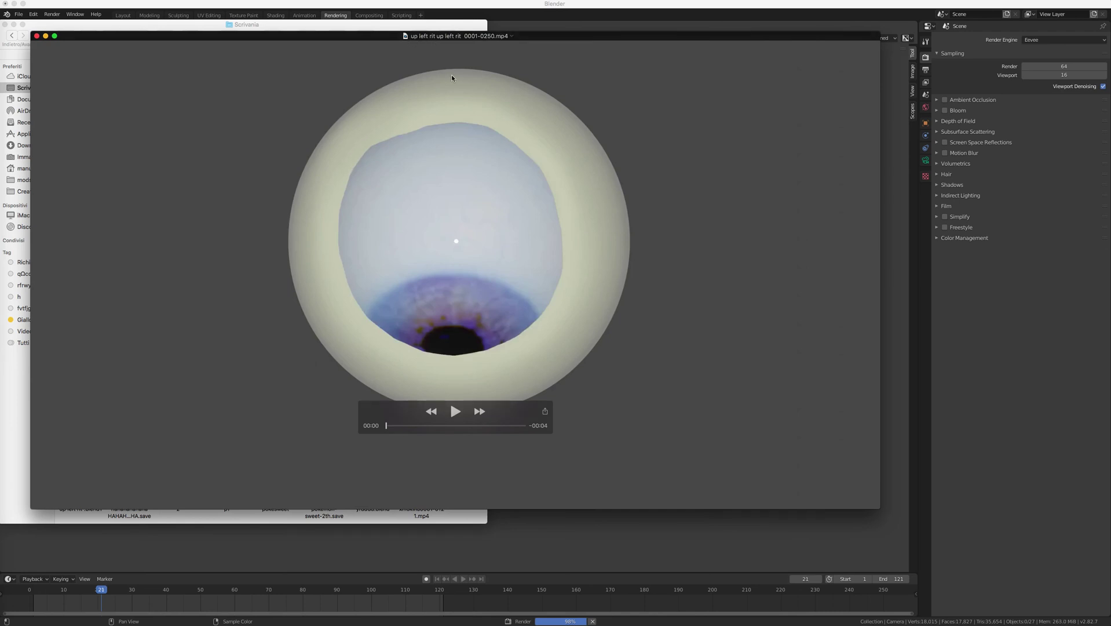
Step: Play the opened eye animation twice, close the player and return to Blender
key(space)
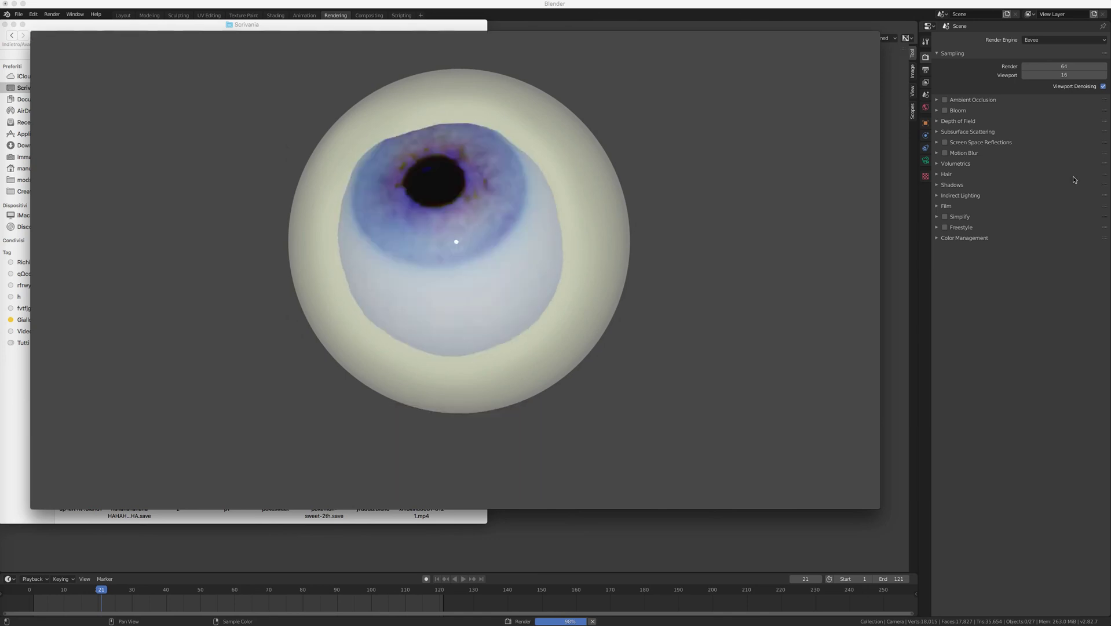
mouse_move(461, 322)
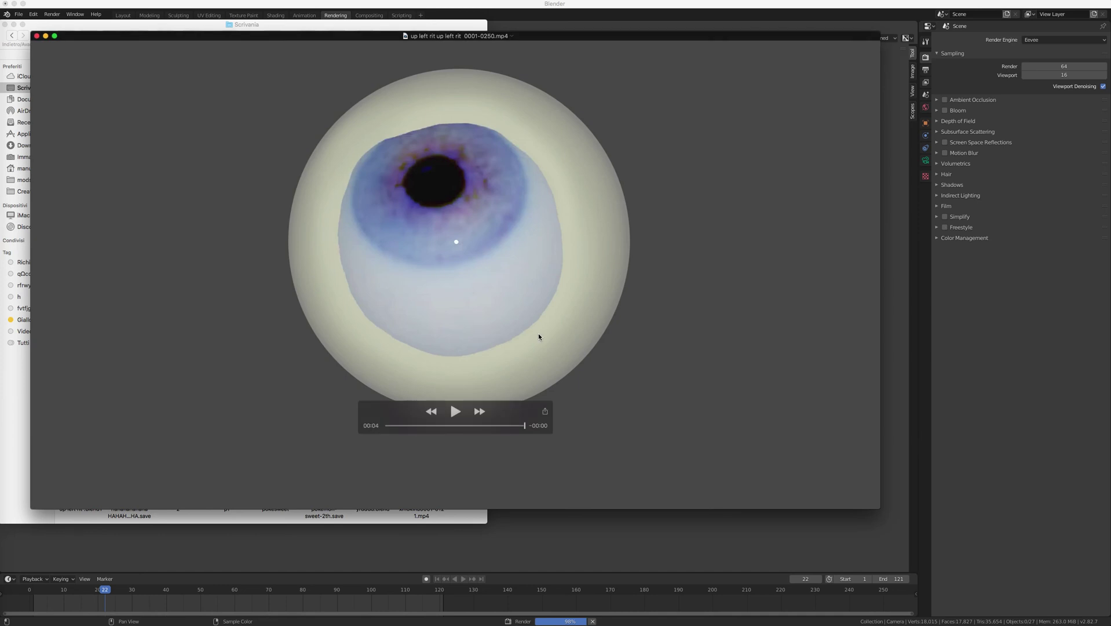
key(space)
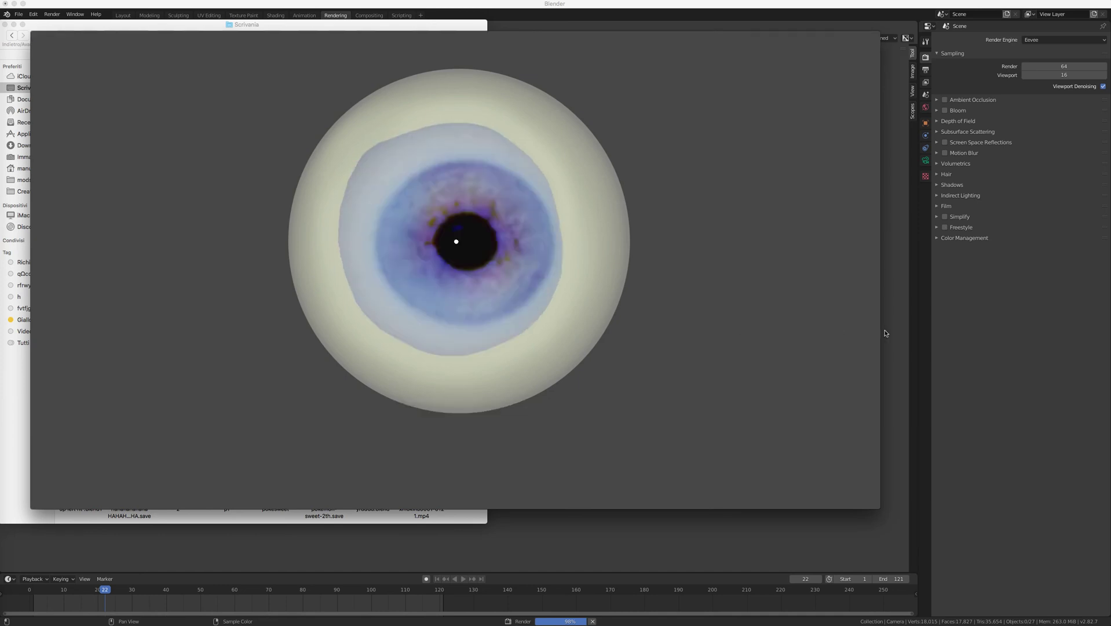
mouse_move(622, 333)
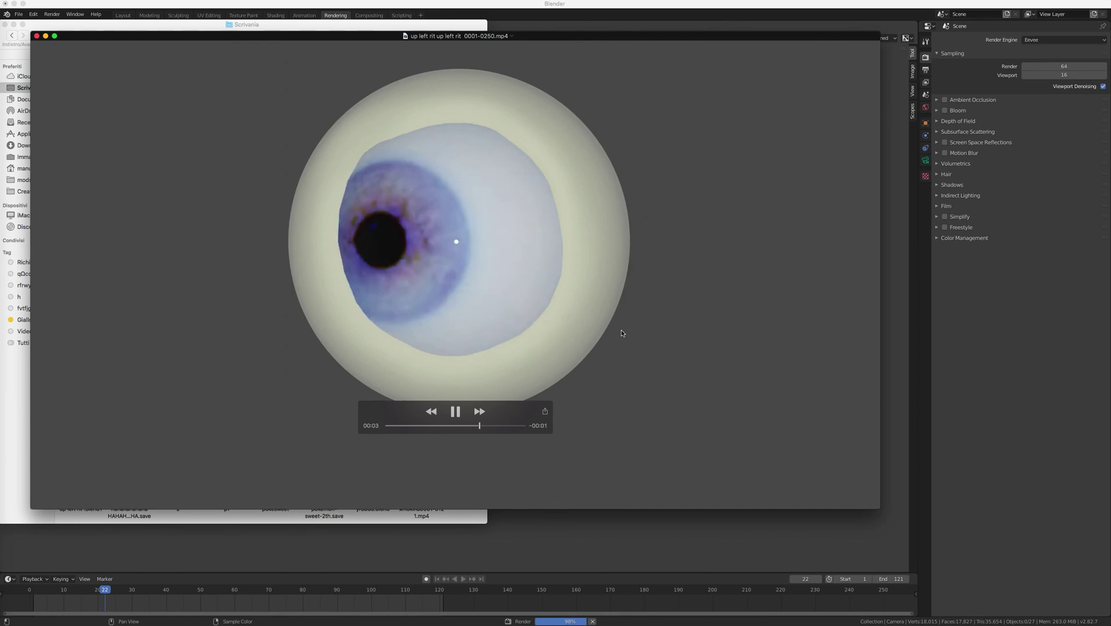
click(36, 36)
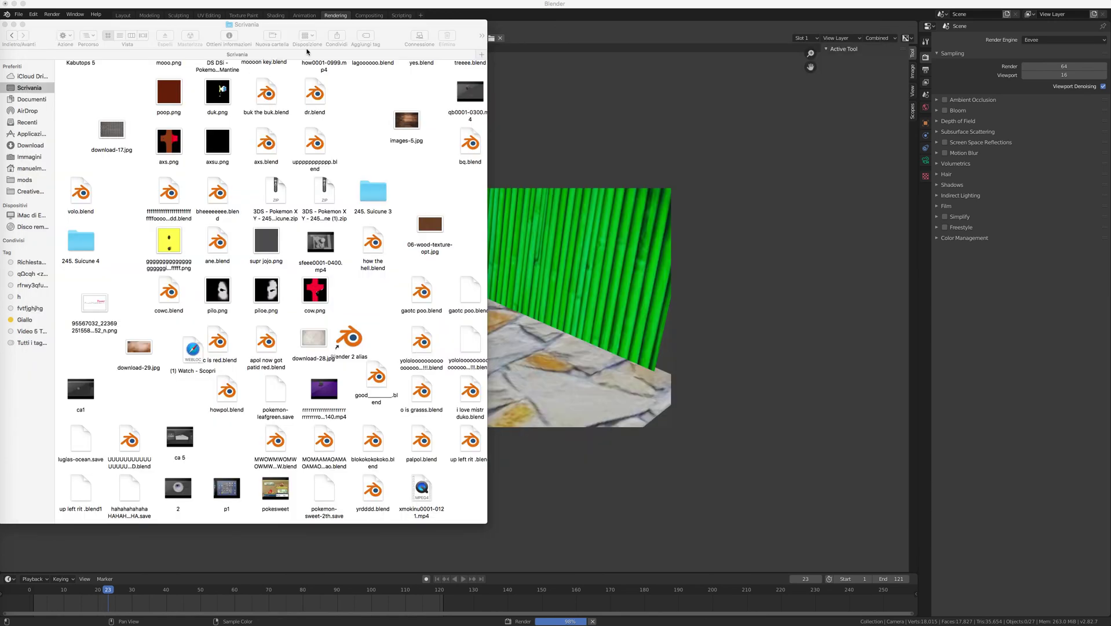
click(649, 11)
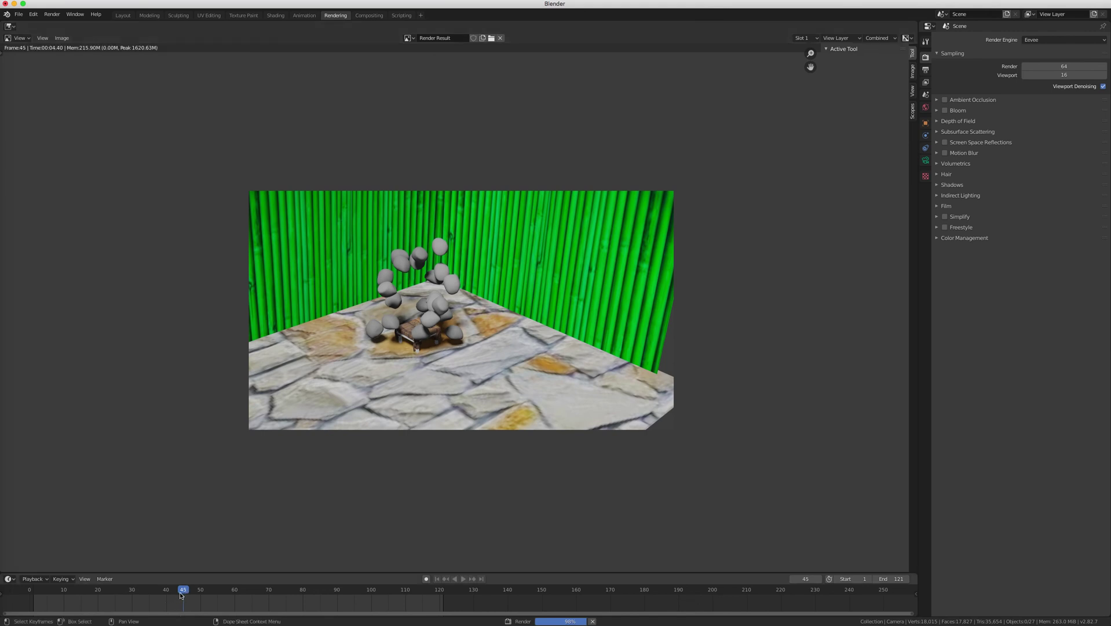
Step: Switch to Finder, open the rendered clip "moooooo goooood0001-0005.mp4" from the Desktop, and close the player
mouse_move(14, 12)
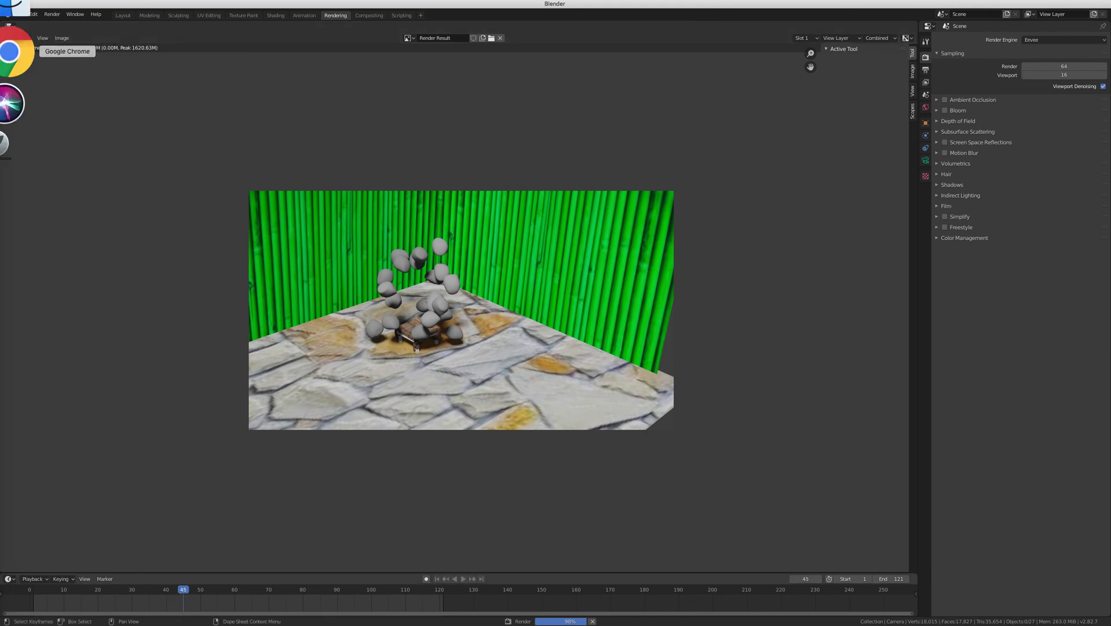
click(15, 12)
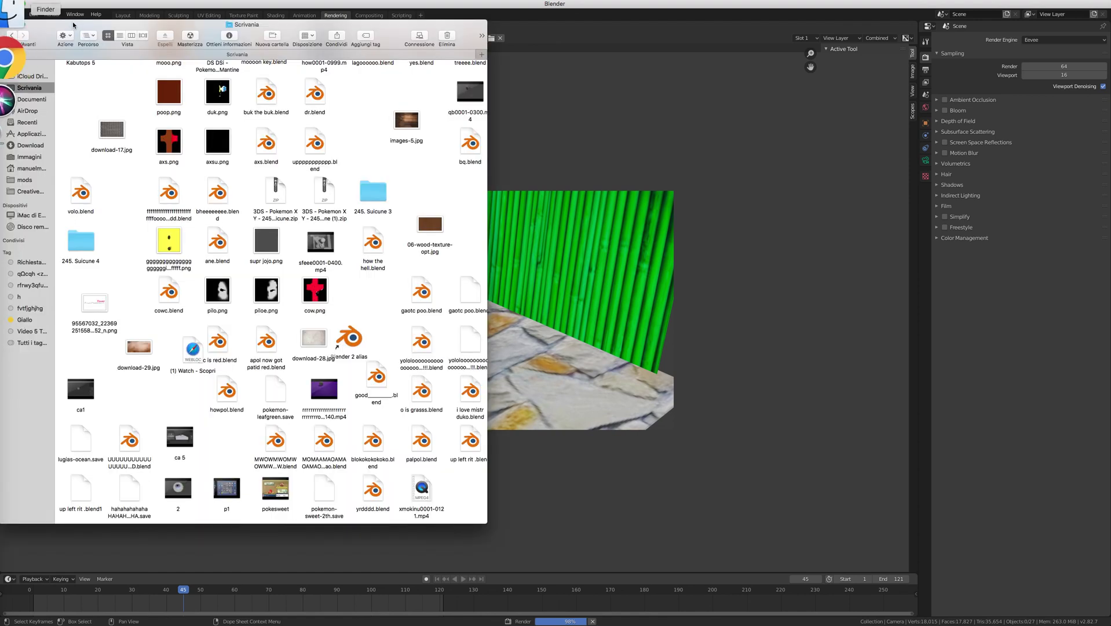
scroll(351, 216, up, 5)
scroll(351, 216, up, 10)
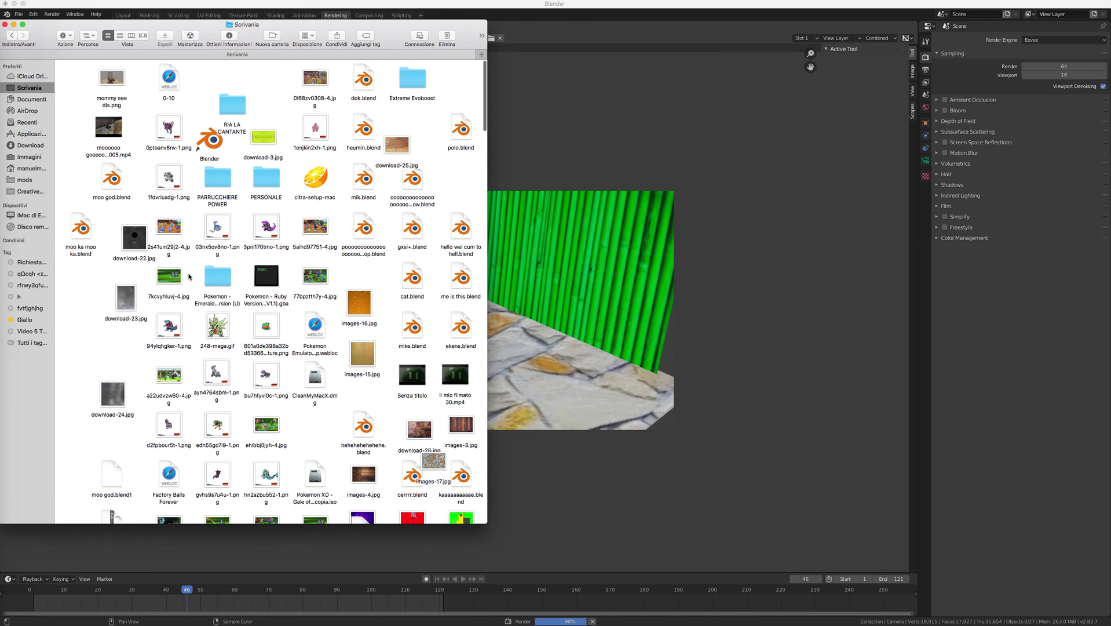
scroll(190, 277, up, 3)
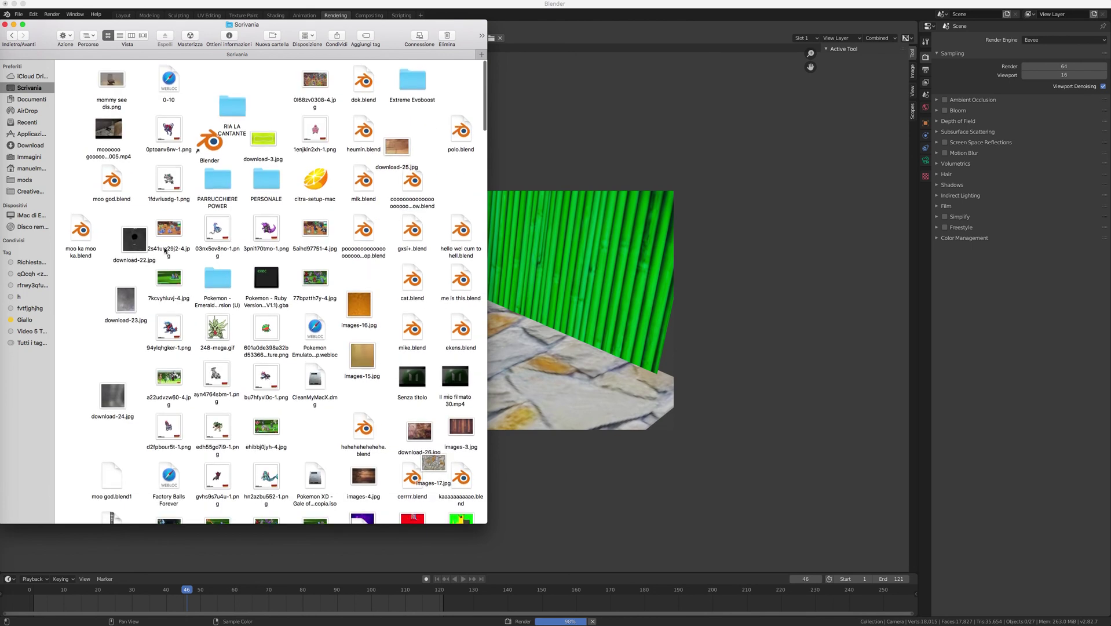
click(118, 138)
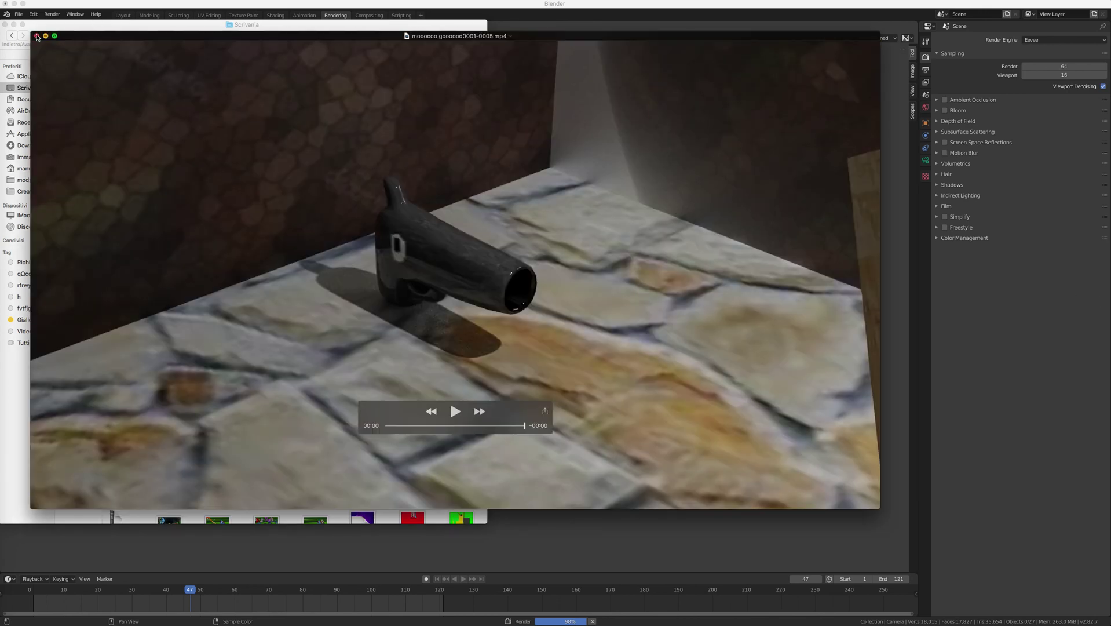
click(37, 36)
Step: Switch back to Blender and follow the animation render with a closer view of the render result
click(530, 27)
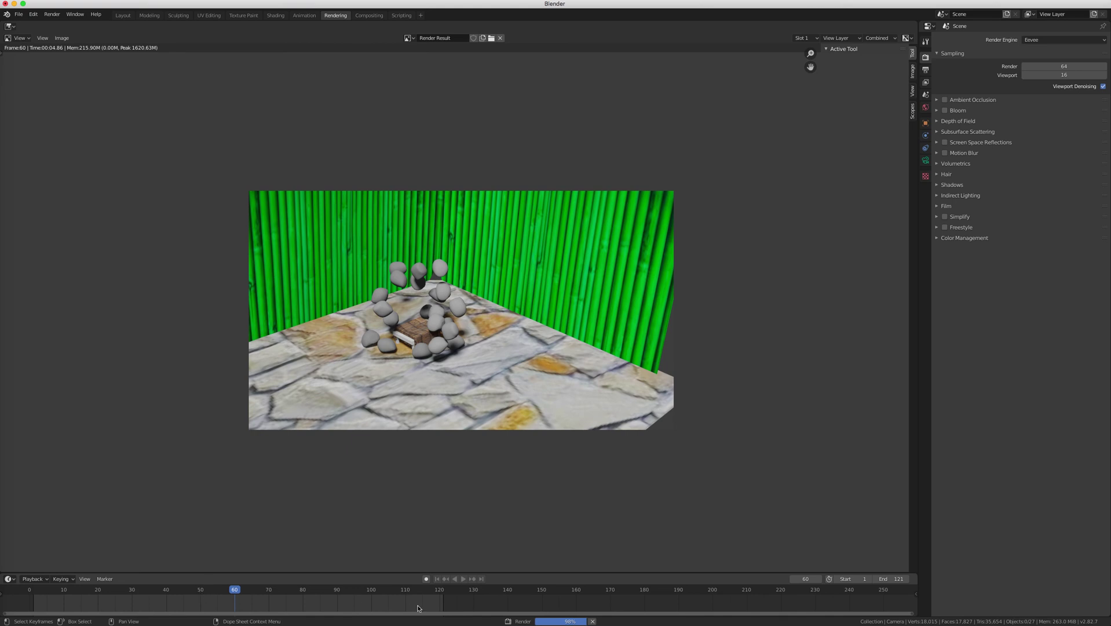
scroll(413, 606, right, 1)
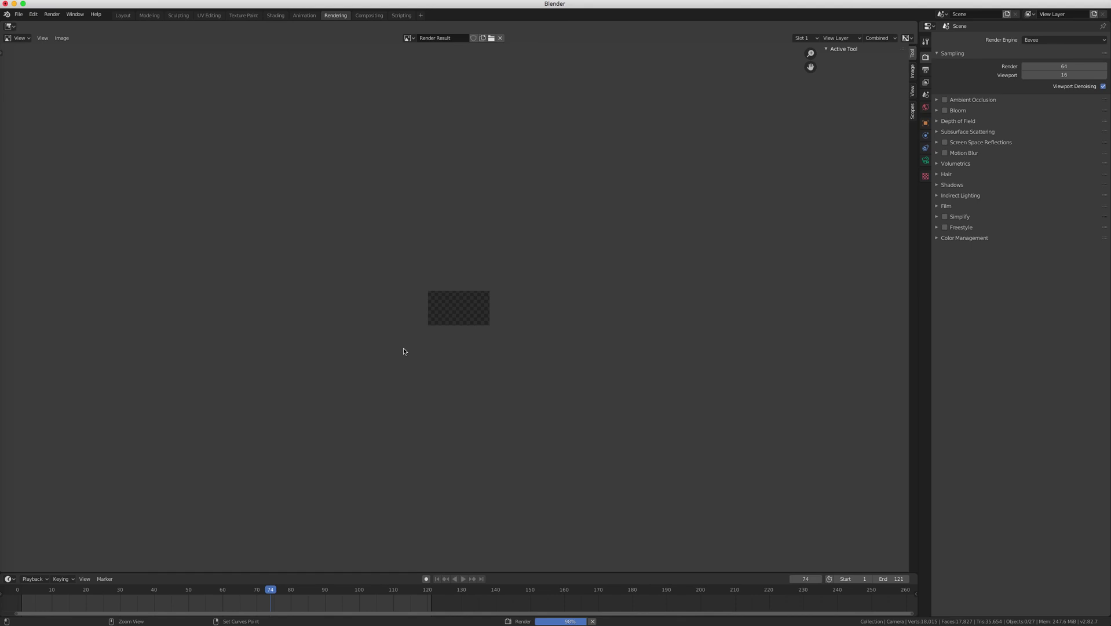
scroll(472, 317, up, 3)
ctrl+middle_drag(482, 319, 482, 319)
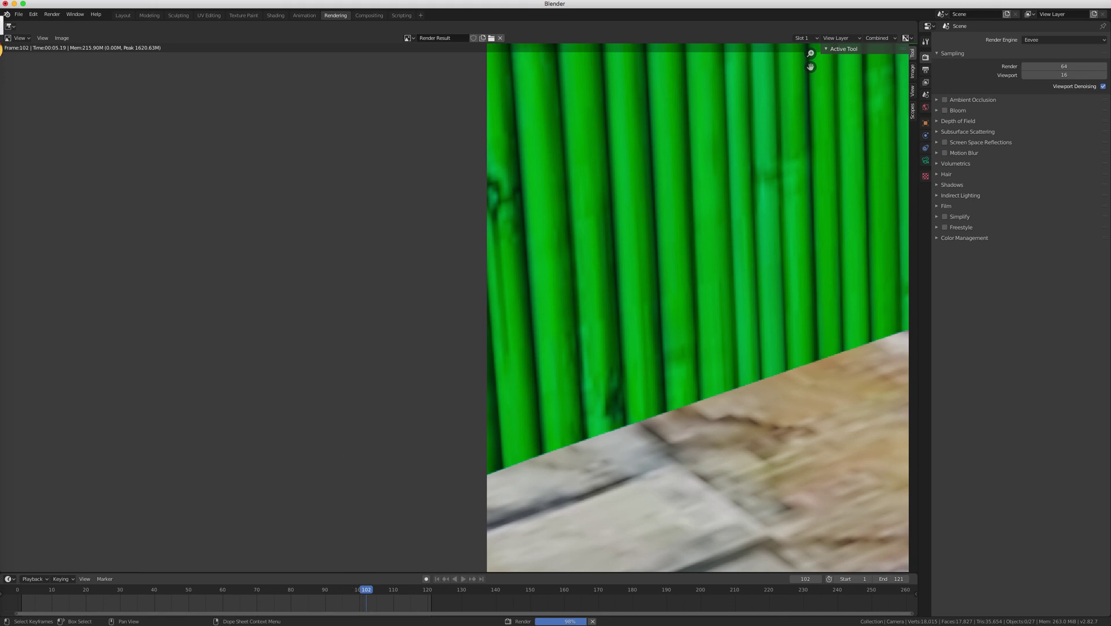
Step: Switch to Finder and browse through the Desktop files, looking for earlier rendered images and videos
click(15, 24)
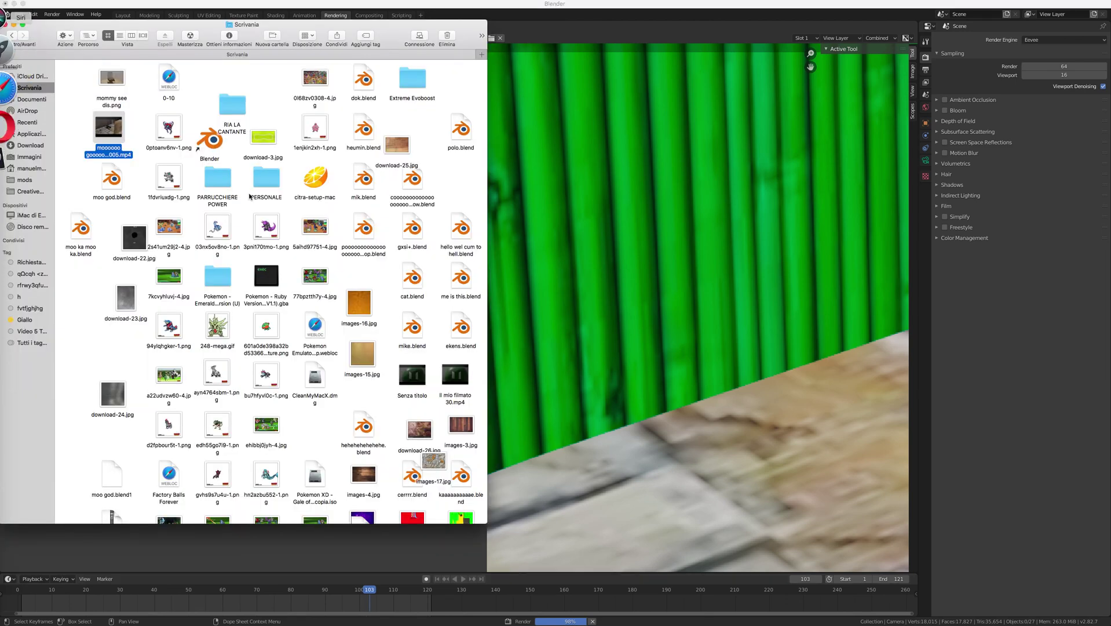
scroll(275, 212, down, 15)
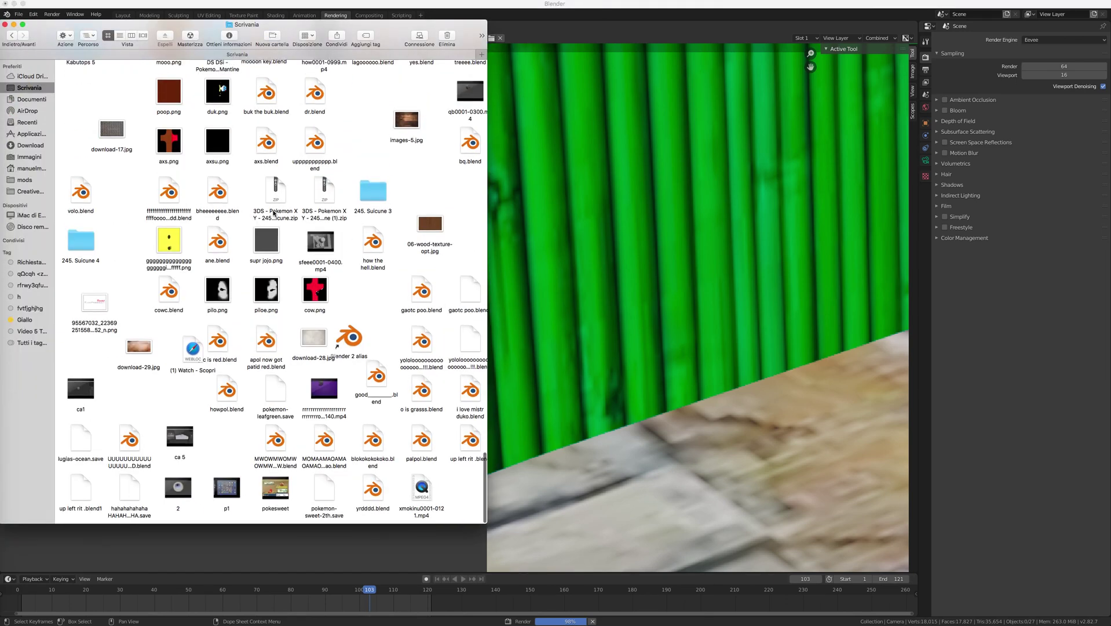
scroll(282, 303, right, 4)
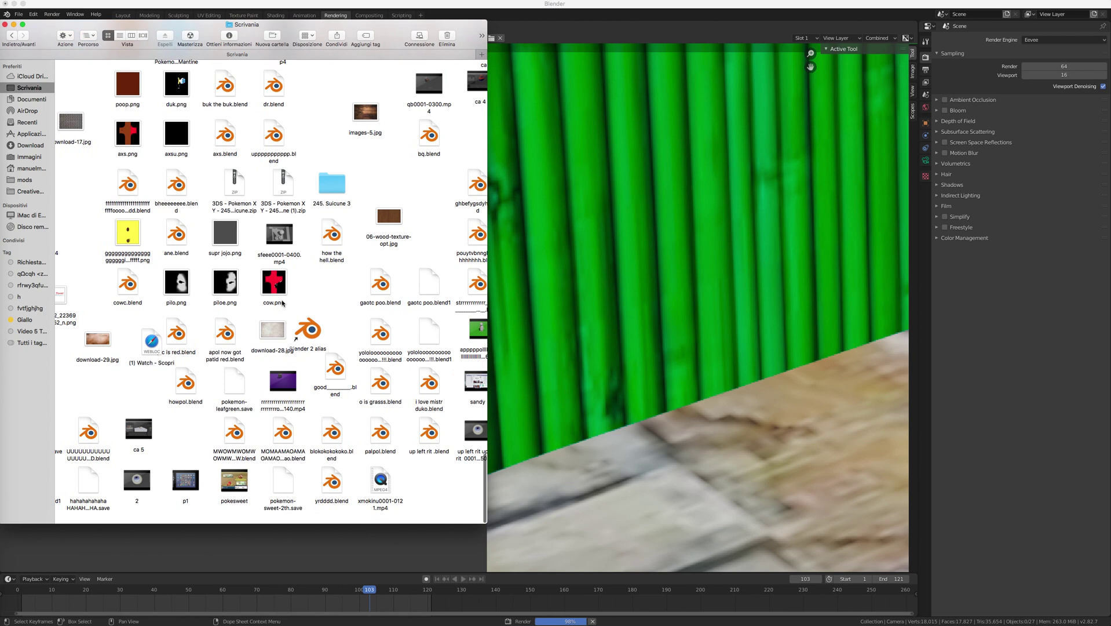
scroll(296, 303, up, 3)
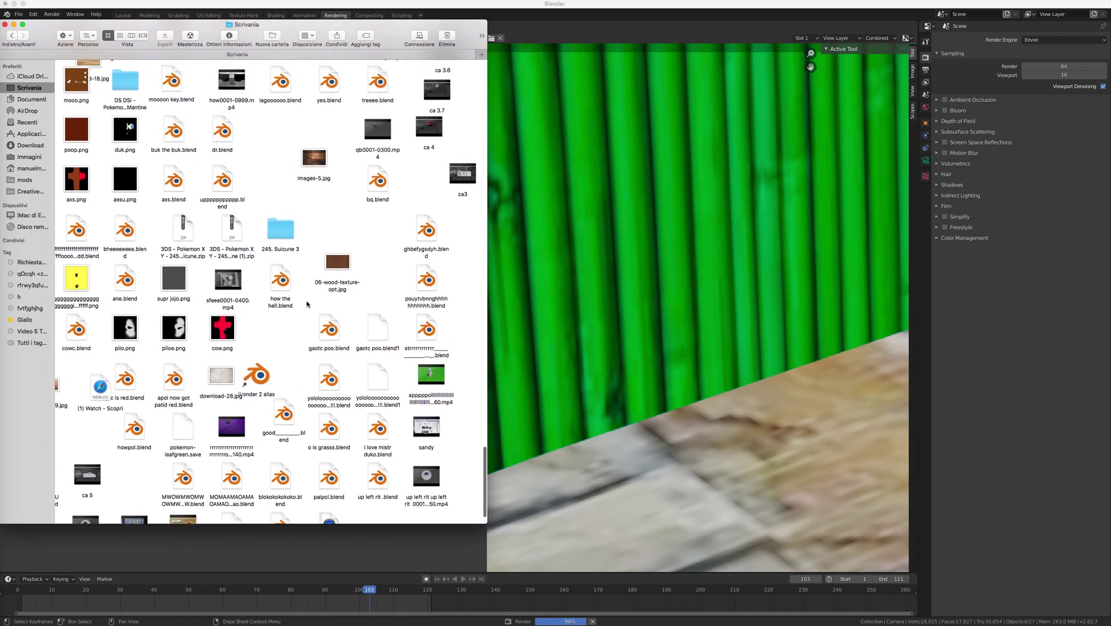
scroll(445, 384, up, 5)
scroll(446, 384, up, 5)
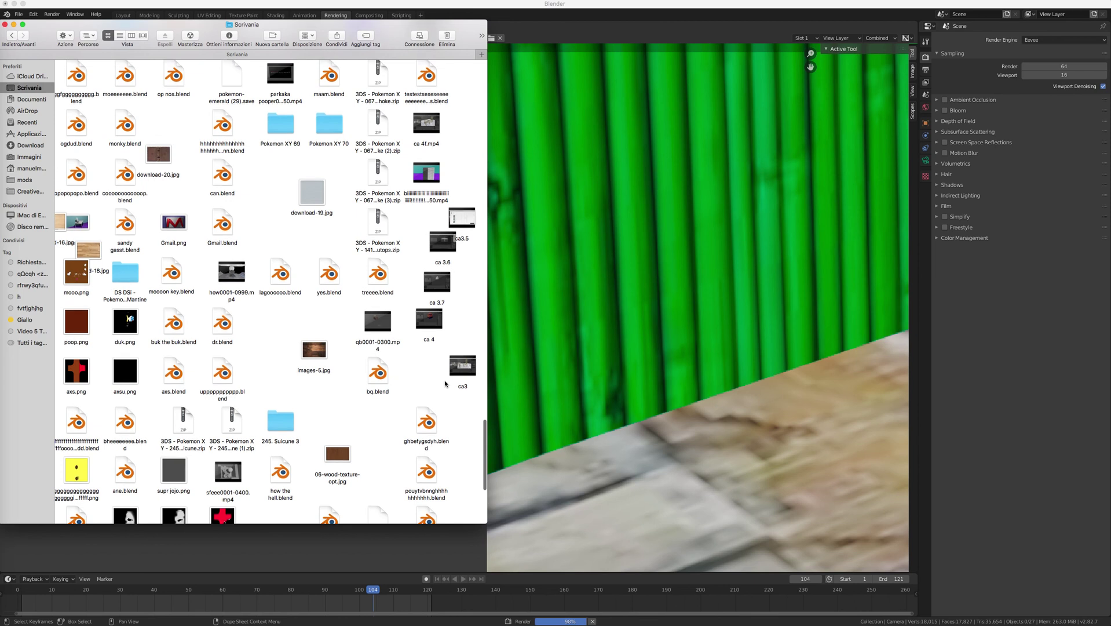
scroll(445, 383, up, 7)
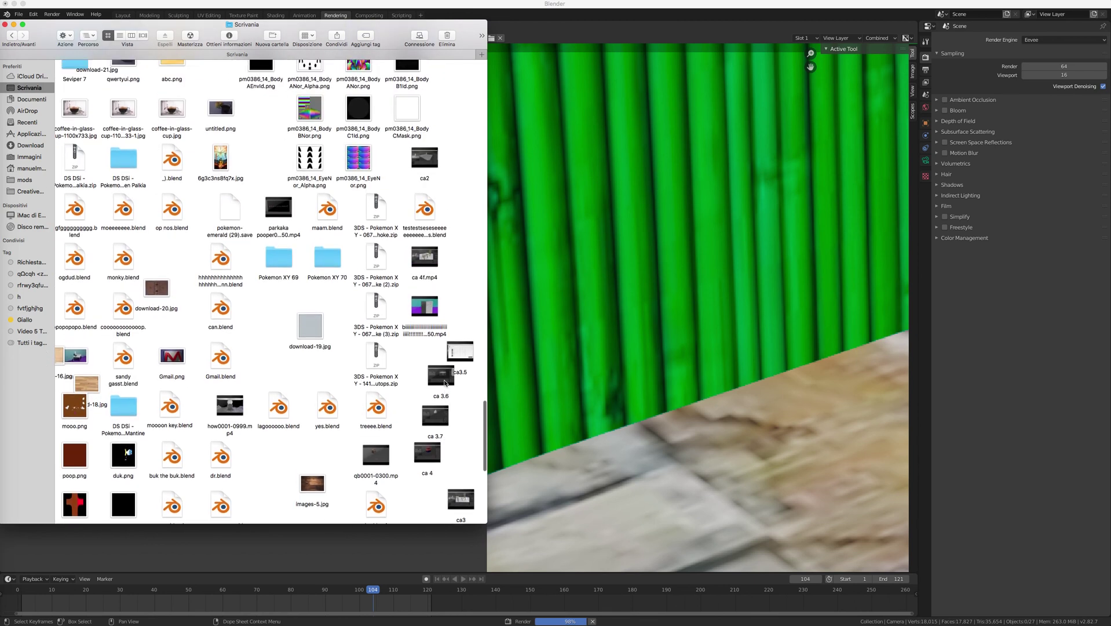
scroll(445, 383, up, 10)
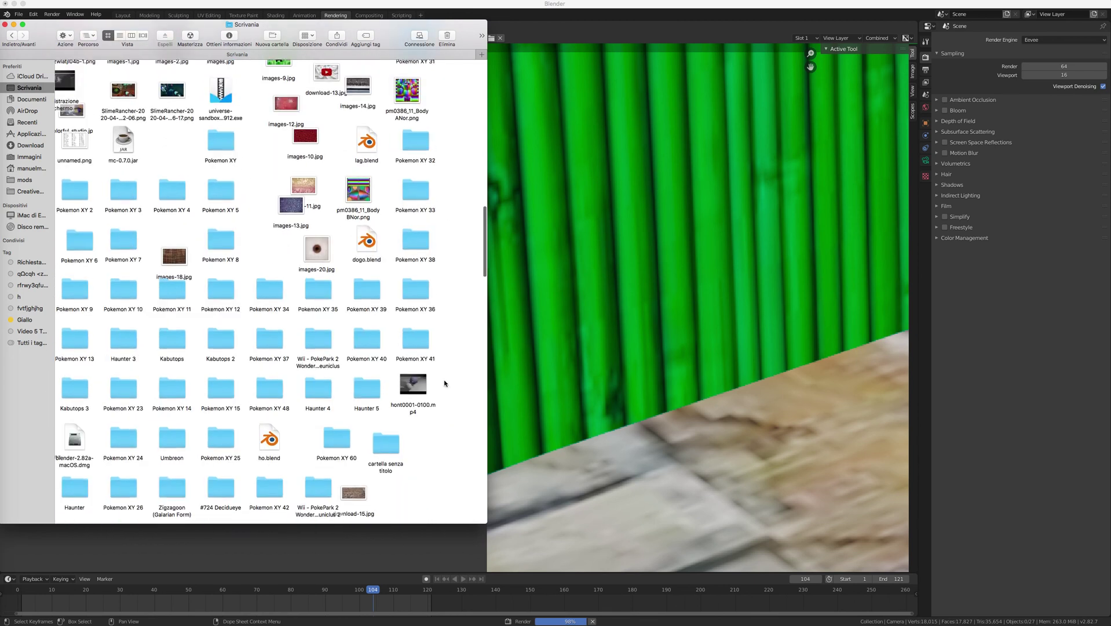
scroll(445, 382, up, 5)
scroll(445, 383, left, 2)
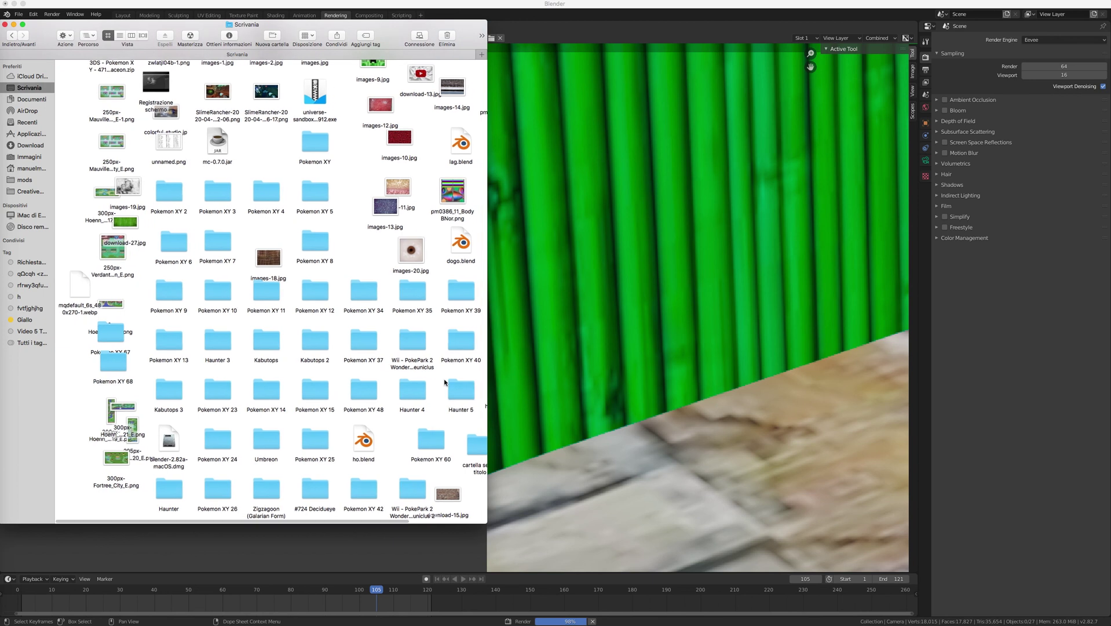
scroll(444, 382, up, 10)
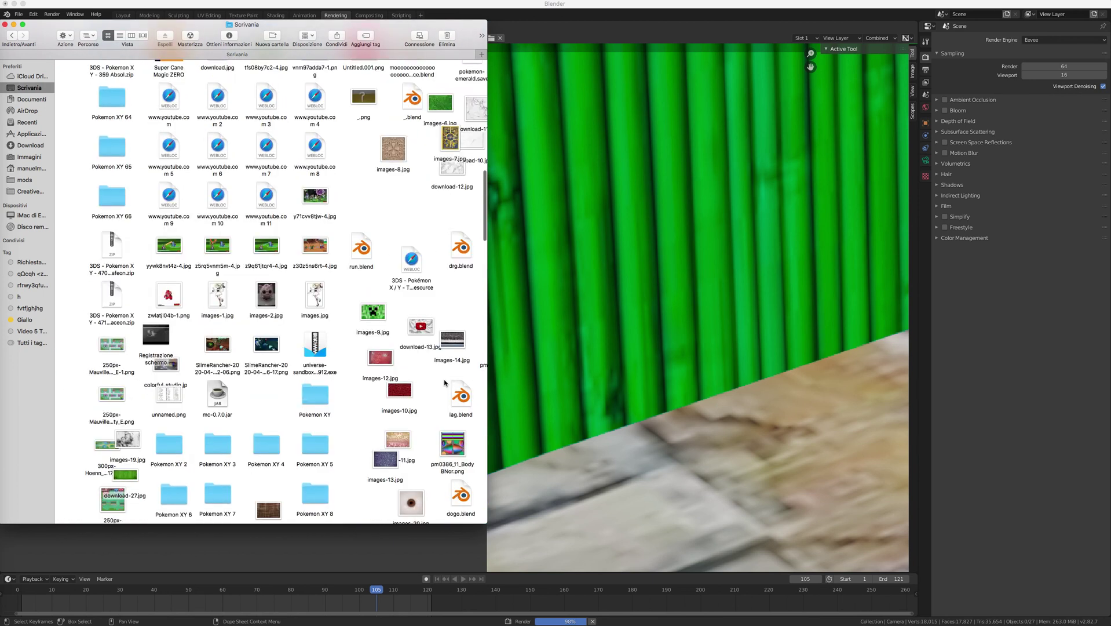
scroll(444, 383, up, 10)
scroll(444, 383, right, 5)
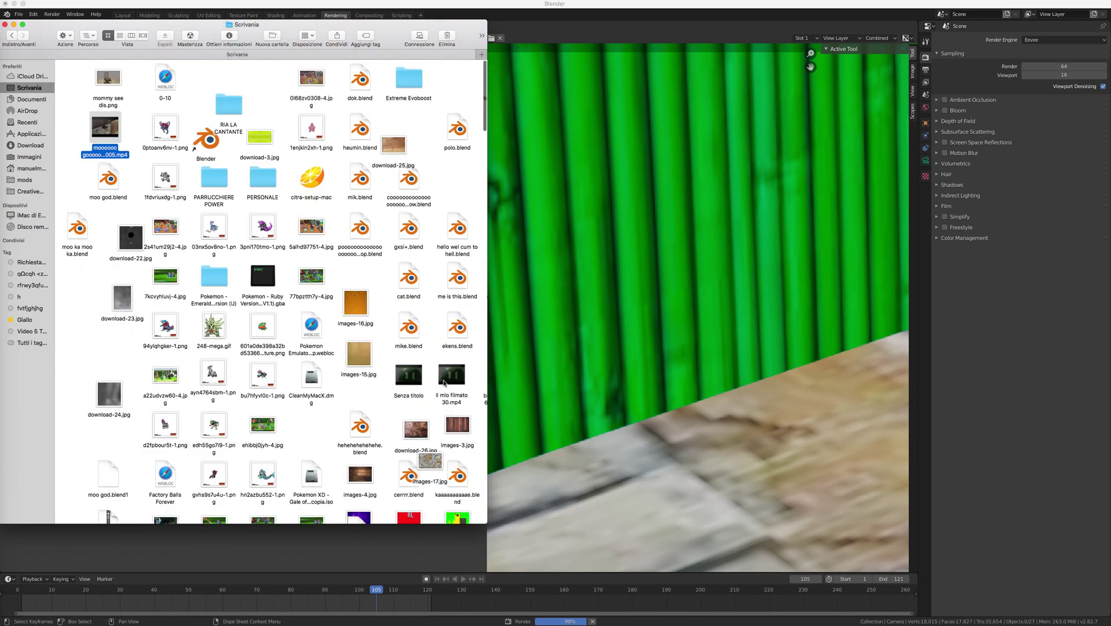
scroll(444, 382, down, 10)
scroll(444, 383, left, 3)
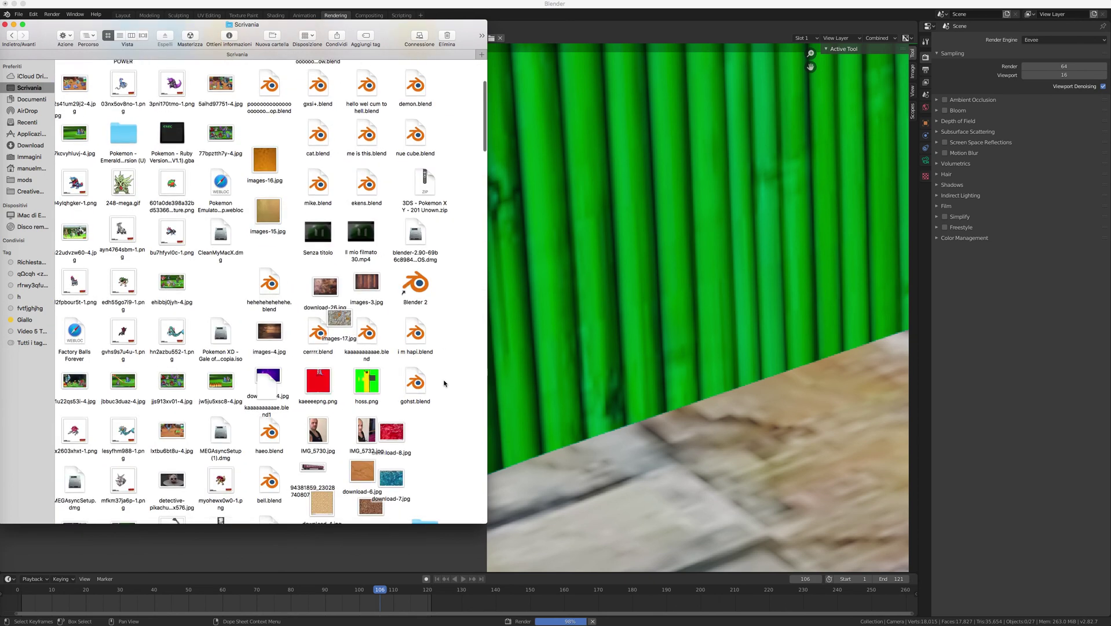
scroll(445, 383, down, 2)
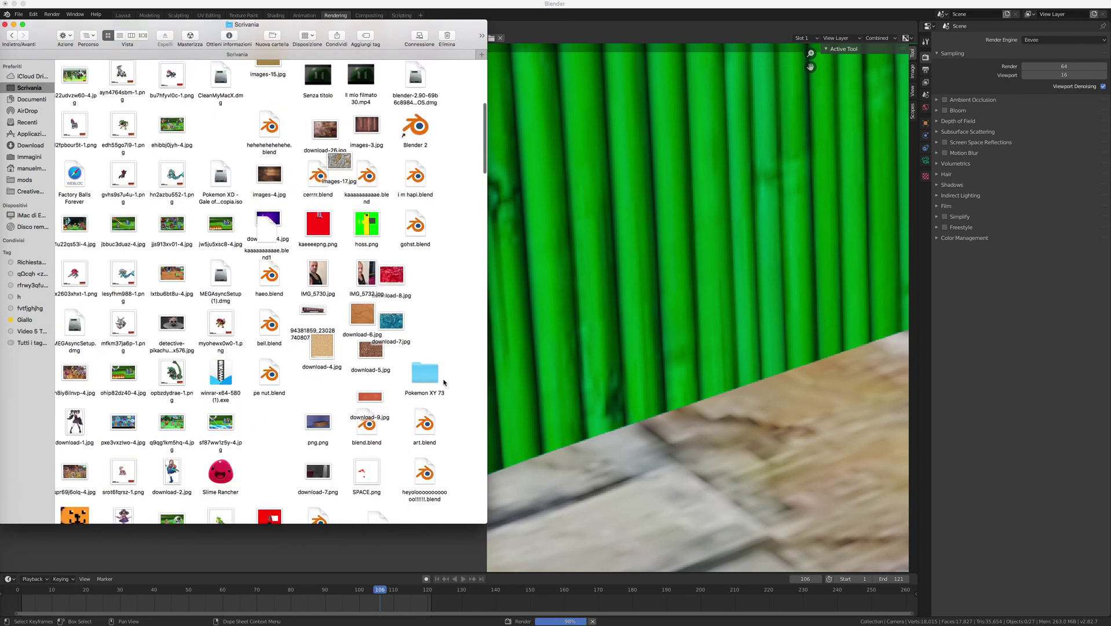
scroll(445, 382, down, 9)
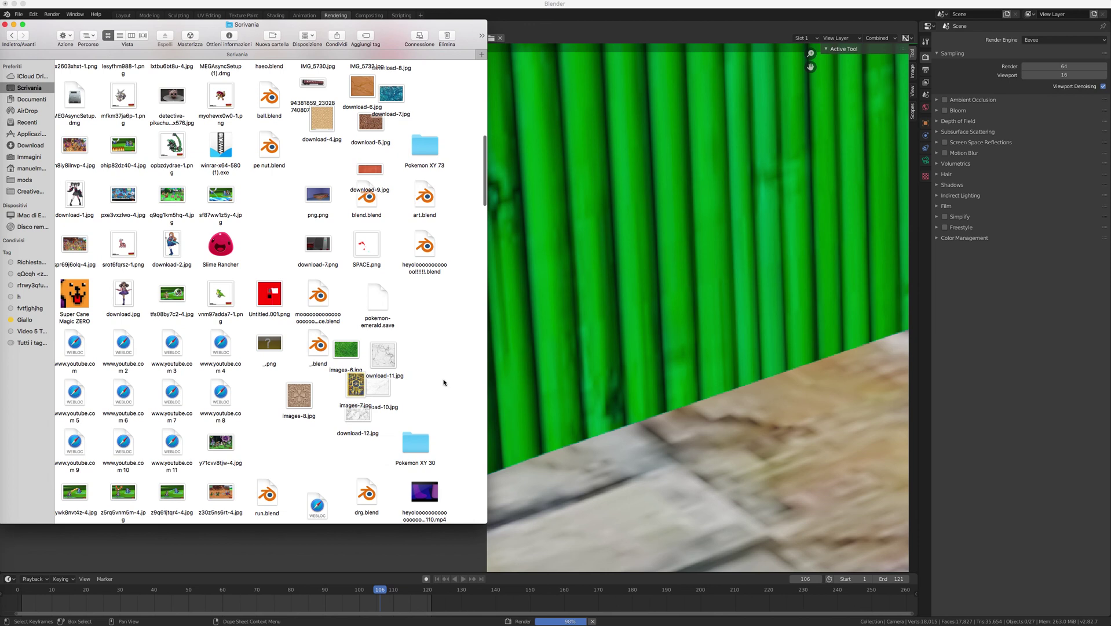
scroll(444, 382, down, 20)
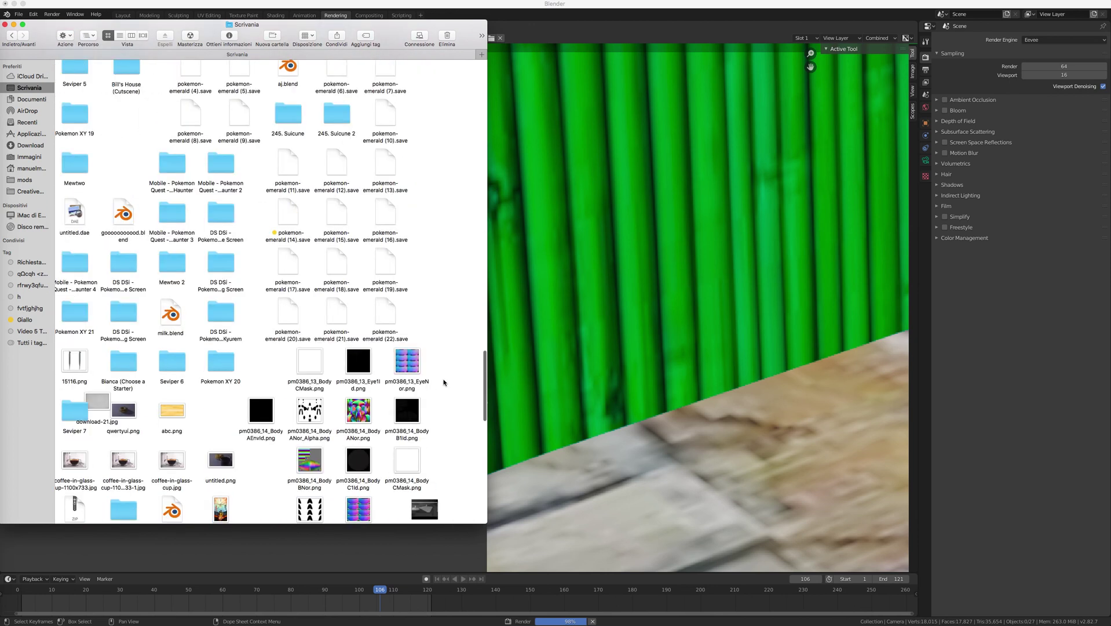
scroll(444, 382, down, 20)
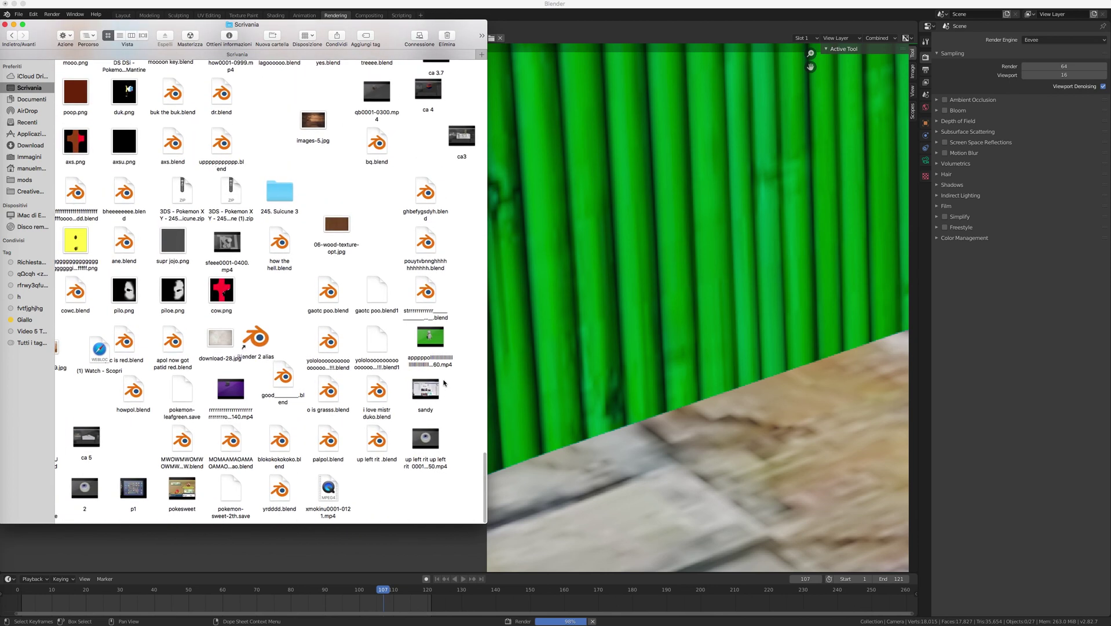
scroll(444, 382, left, 5)
scroll(444, 383, up, 2)
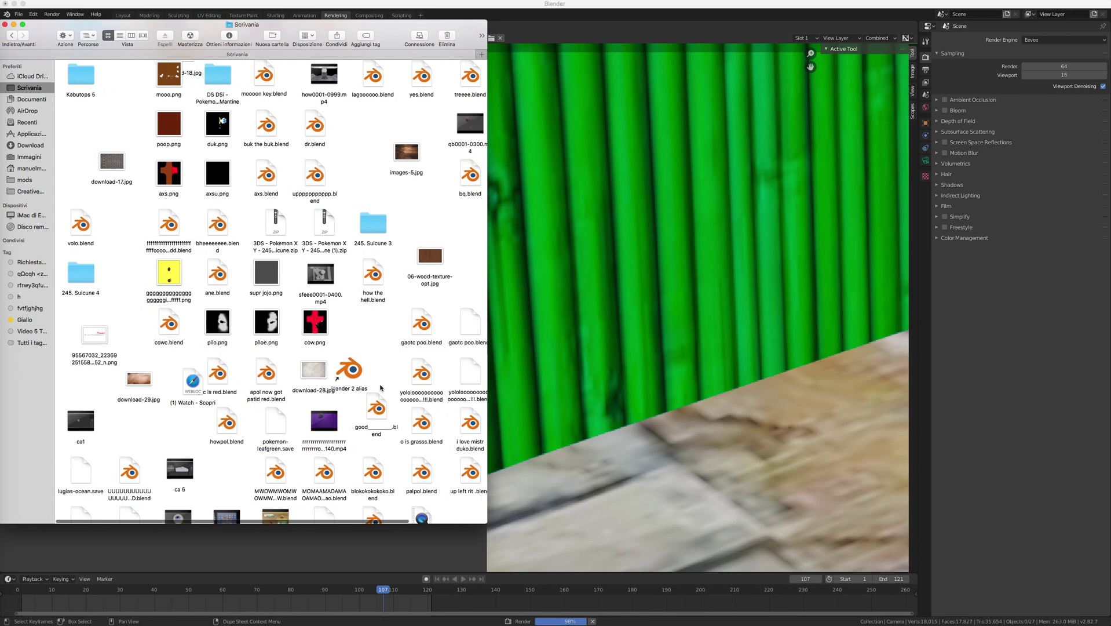
scroll(383, 385, up, 20)
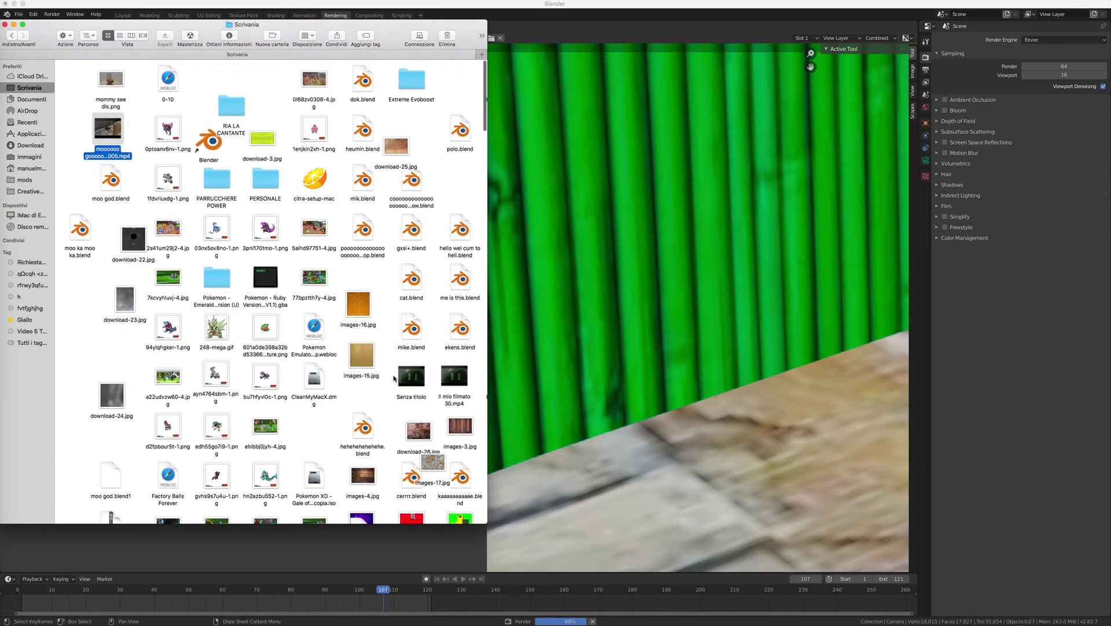
scroll(394, 379, down, 20)
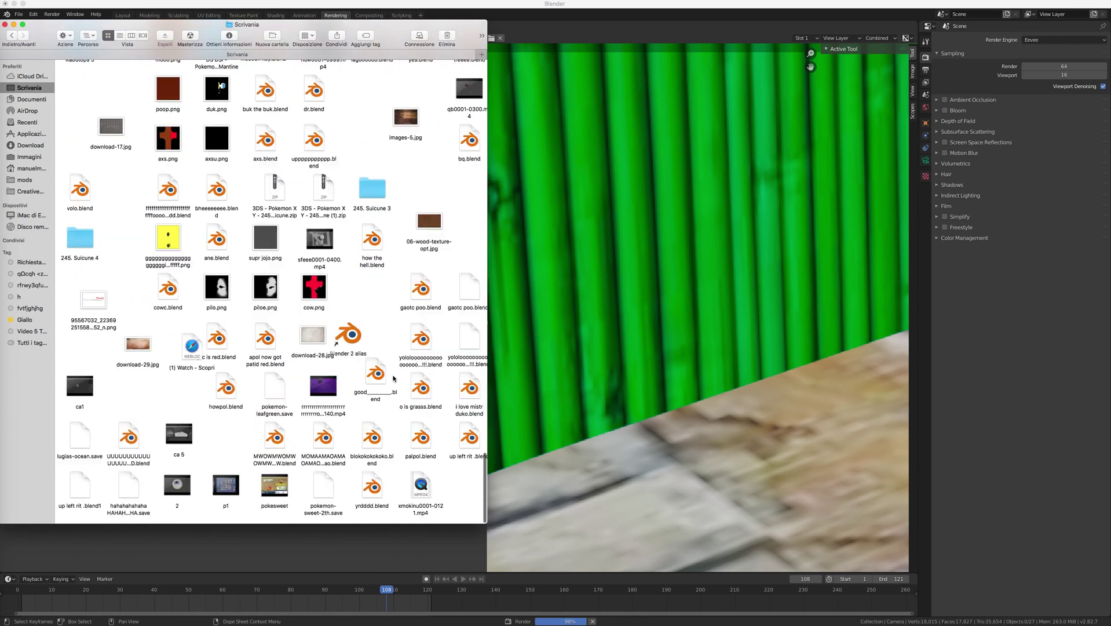
scroll(394, 378, right, 5)
scroll(391, 374, right, 2)
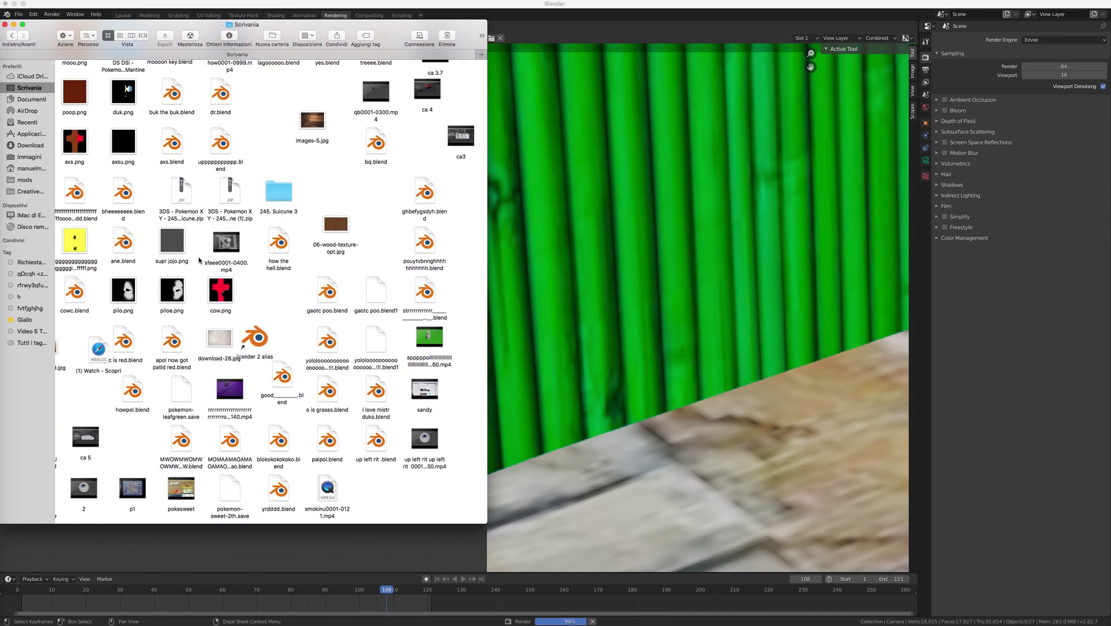
Step: Open the dark grey "moo oo oo" PNG render from the home folder, then close it and the blue image
click(32, 168)
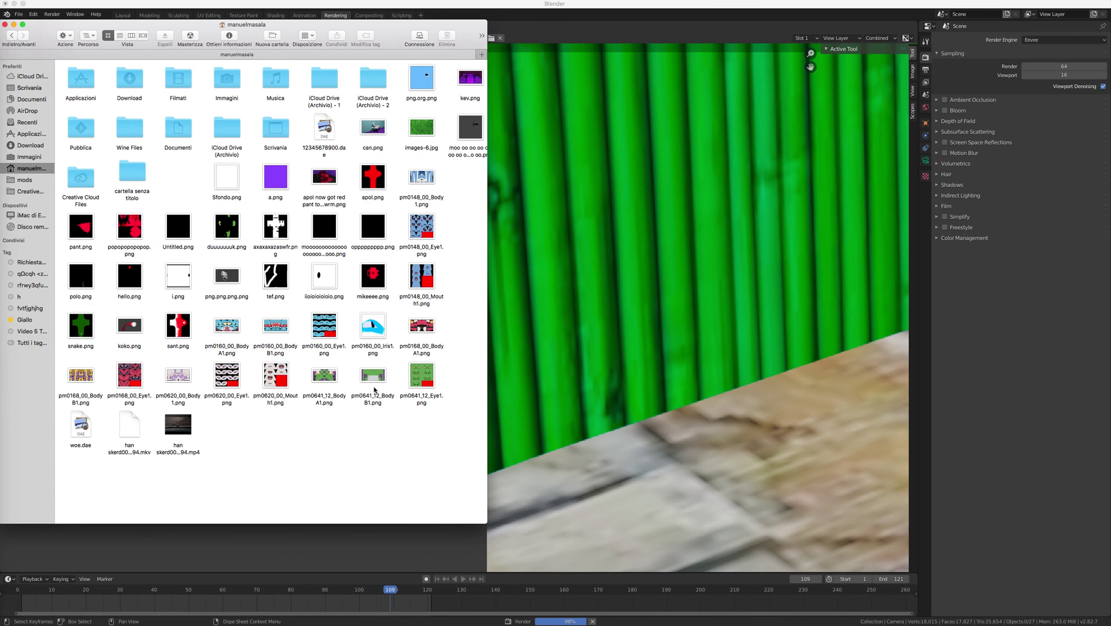
click(469, 132)
double_click(468, 130)
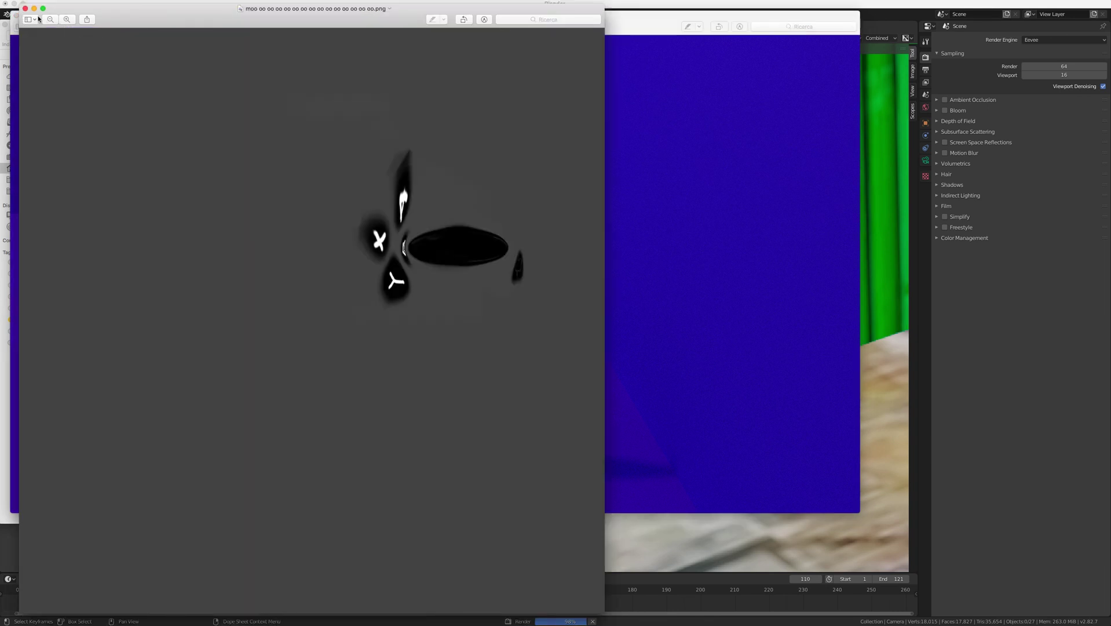
click(24, 9)
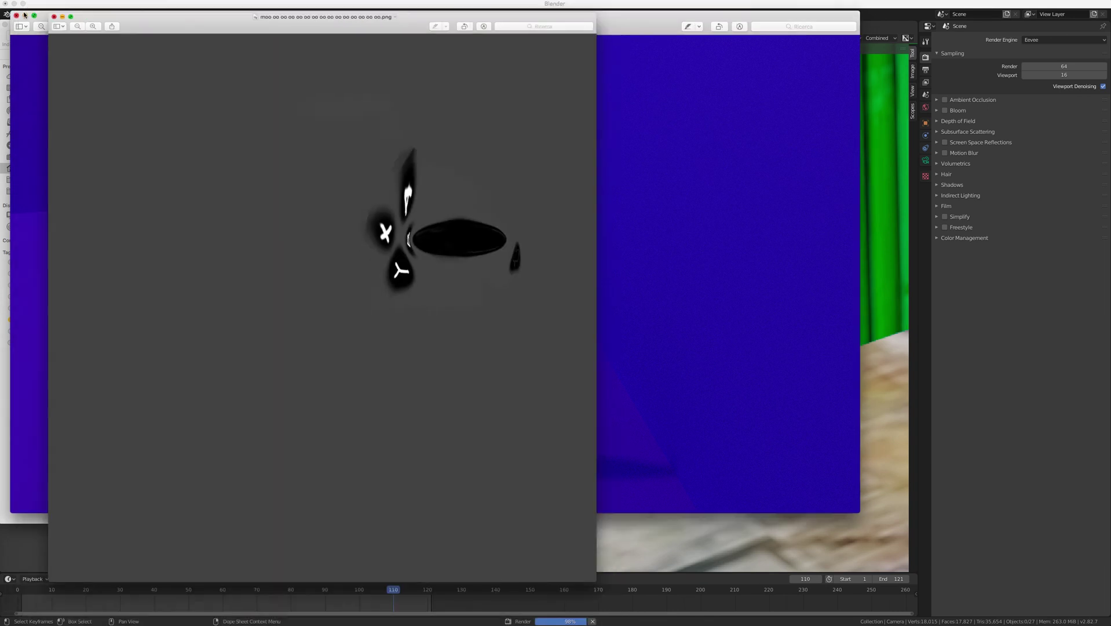
click(18, 17)
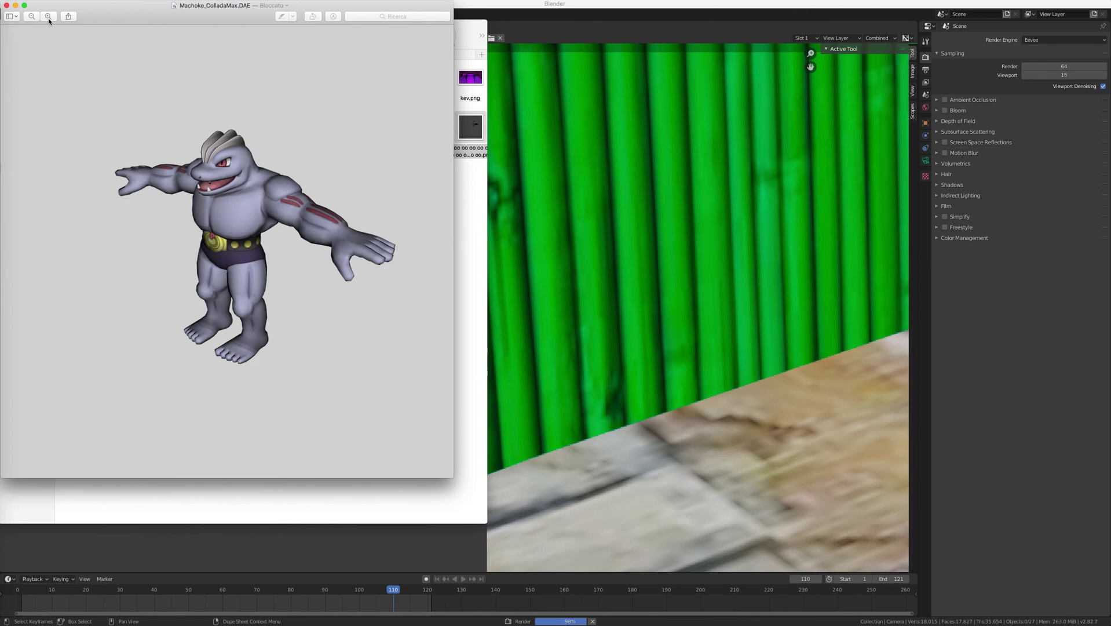
Step: Return to Finder and look through the Documents, Downloads and Applications folders, ending in the recent files
click(481, 202)
click(480, 203)
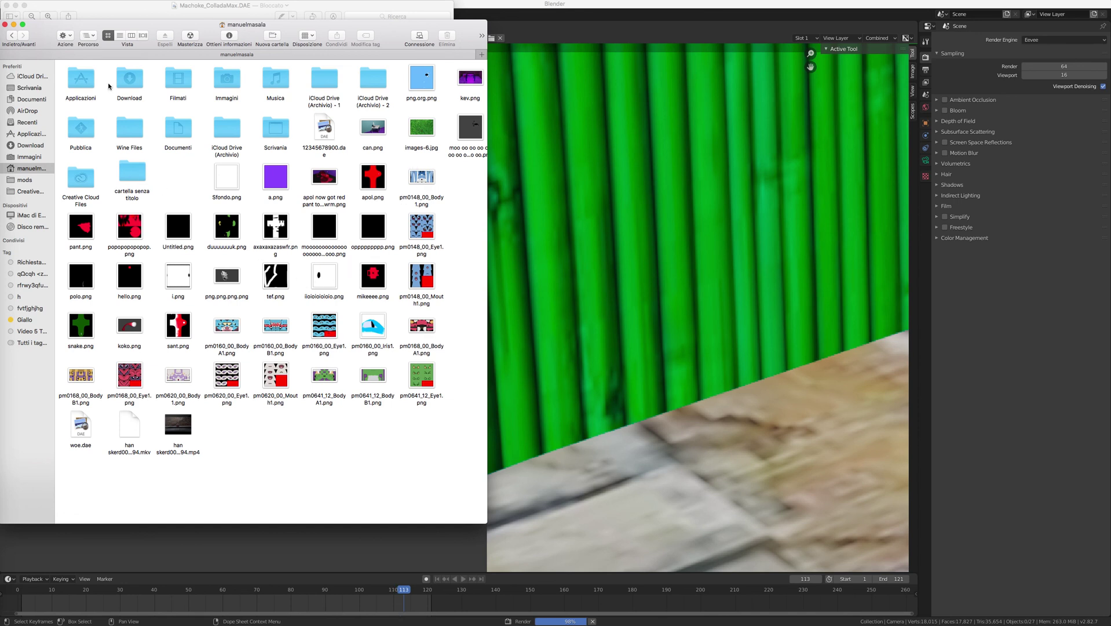
click(18, 100)
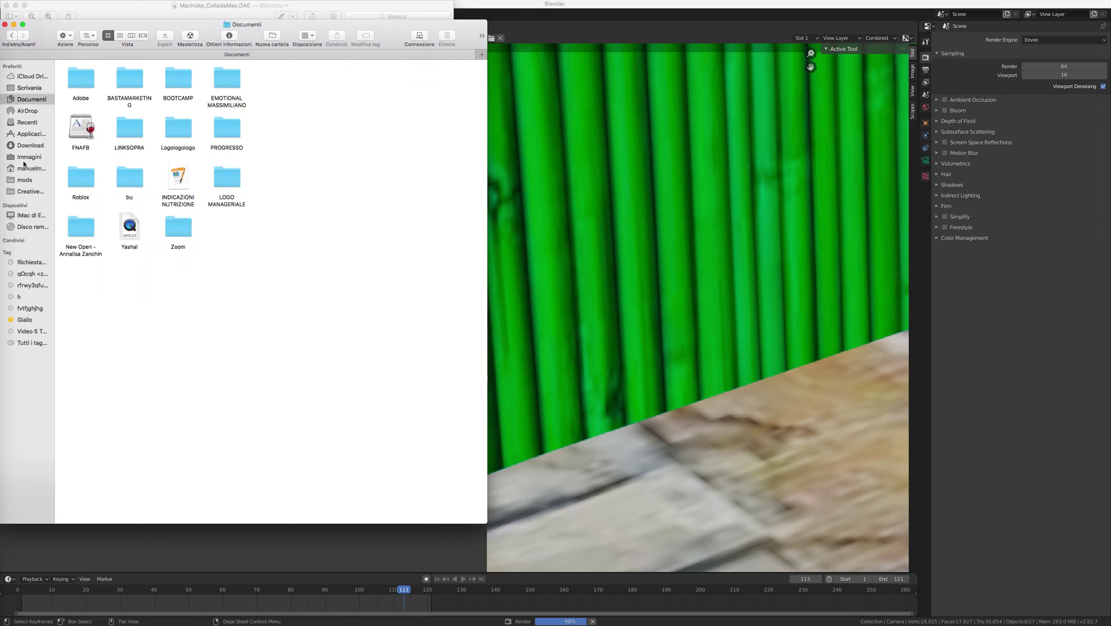
click(36, 146)
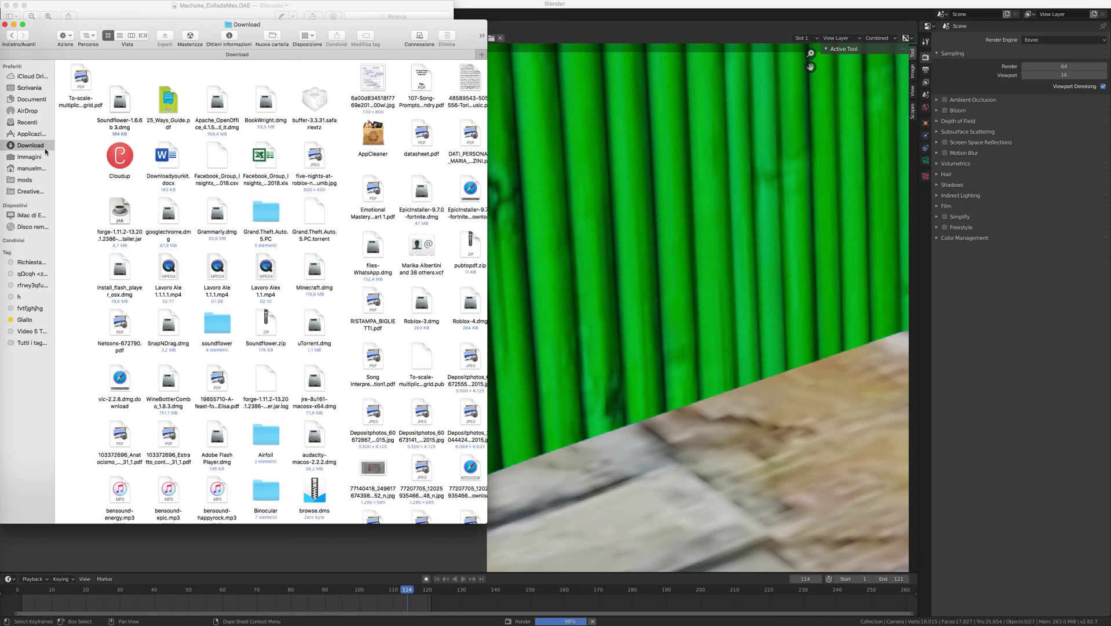
click(25, 133)
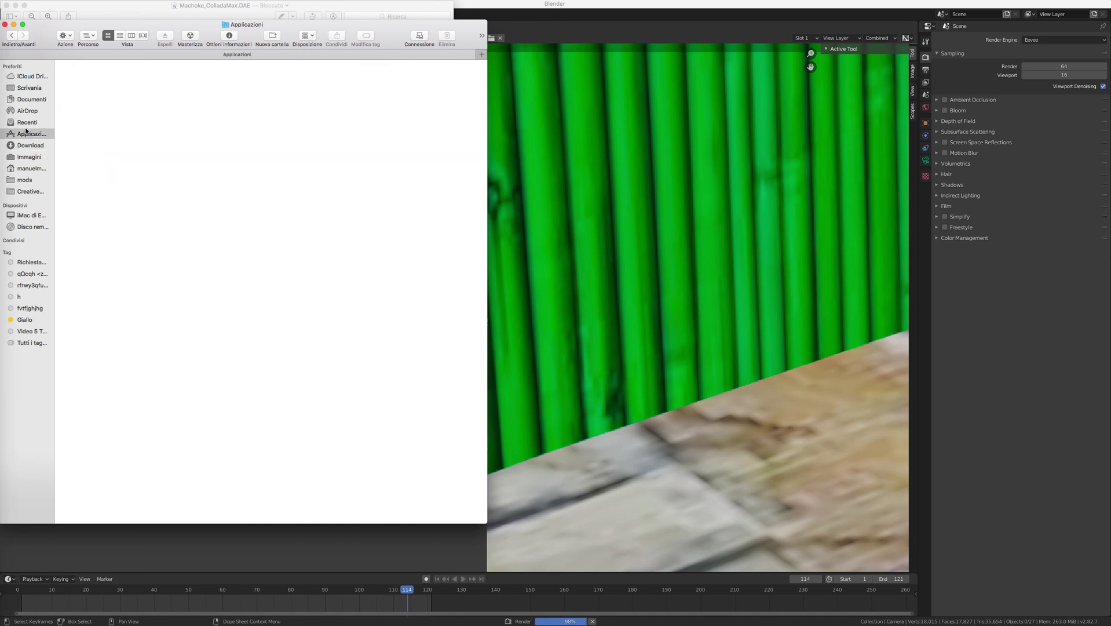
click(35, 123)
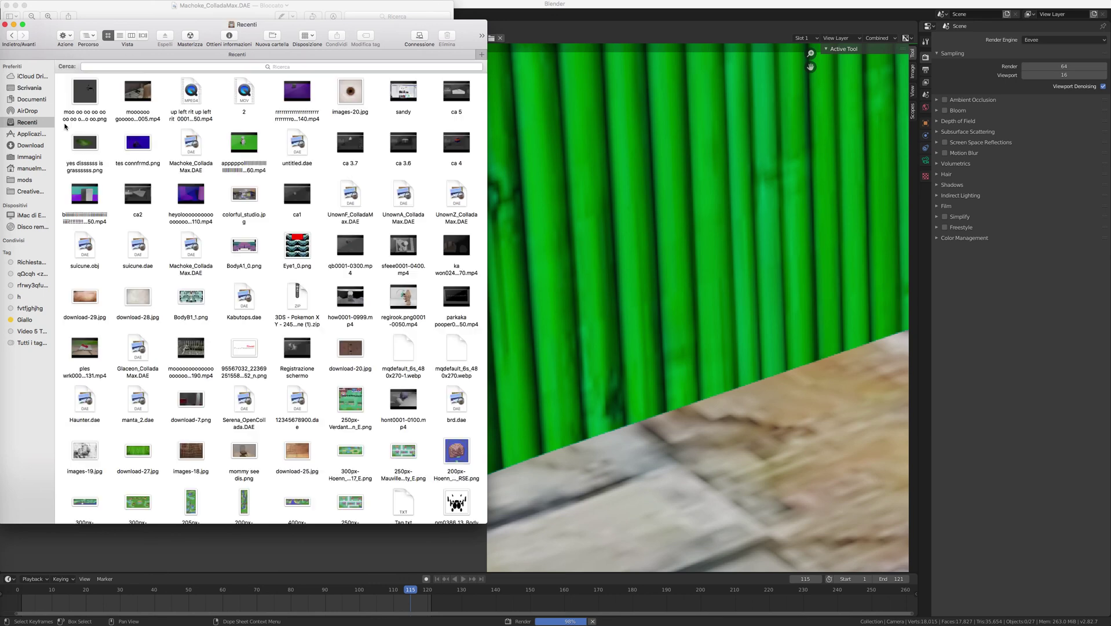
Step: Open the grass render PNG from the recent files, inspect it enlarged, and close it and the Machoke model preview
double_click(90, 145)
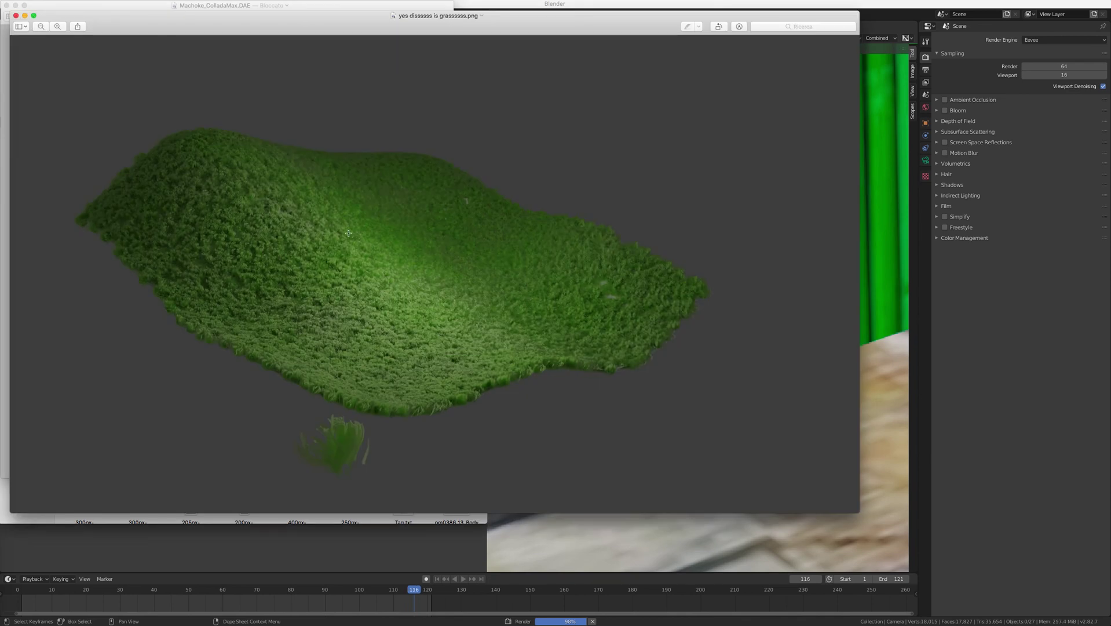
click(57, 26)
click(58, 27)
click(58, 27)
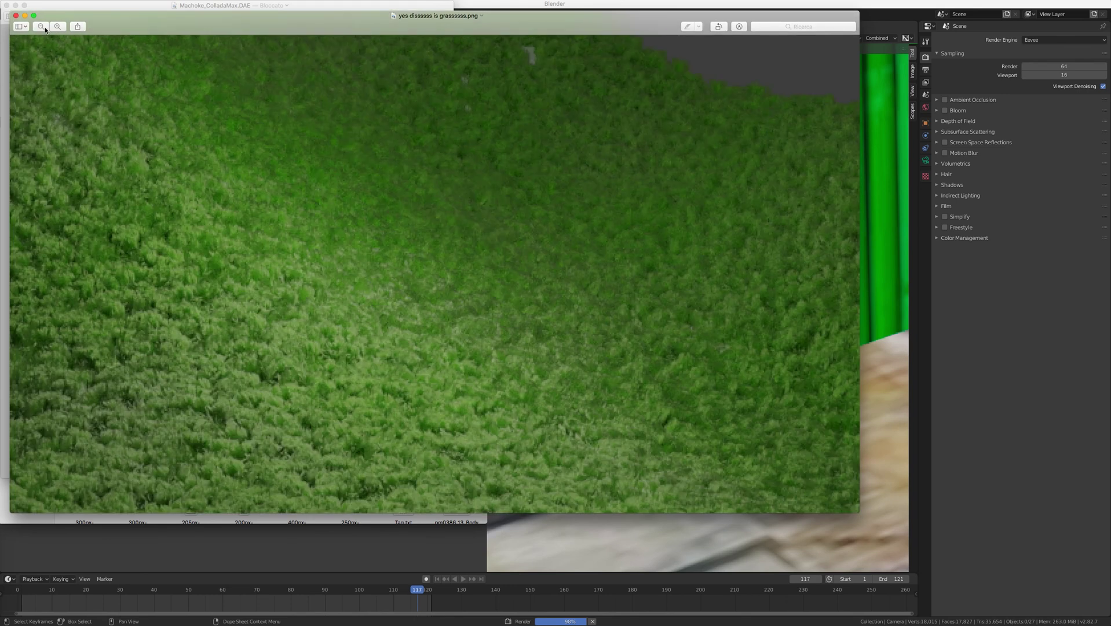
click(15, 16)
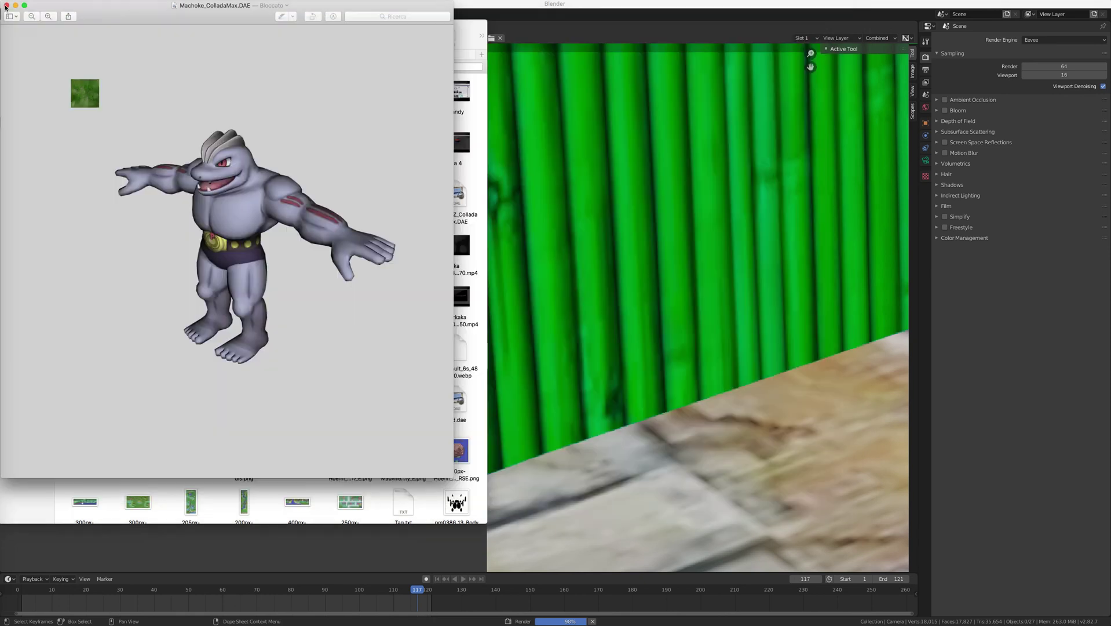
click(5, 5)
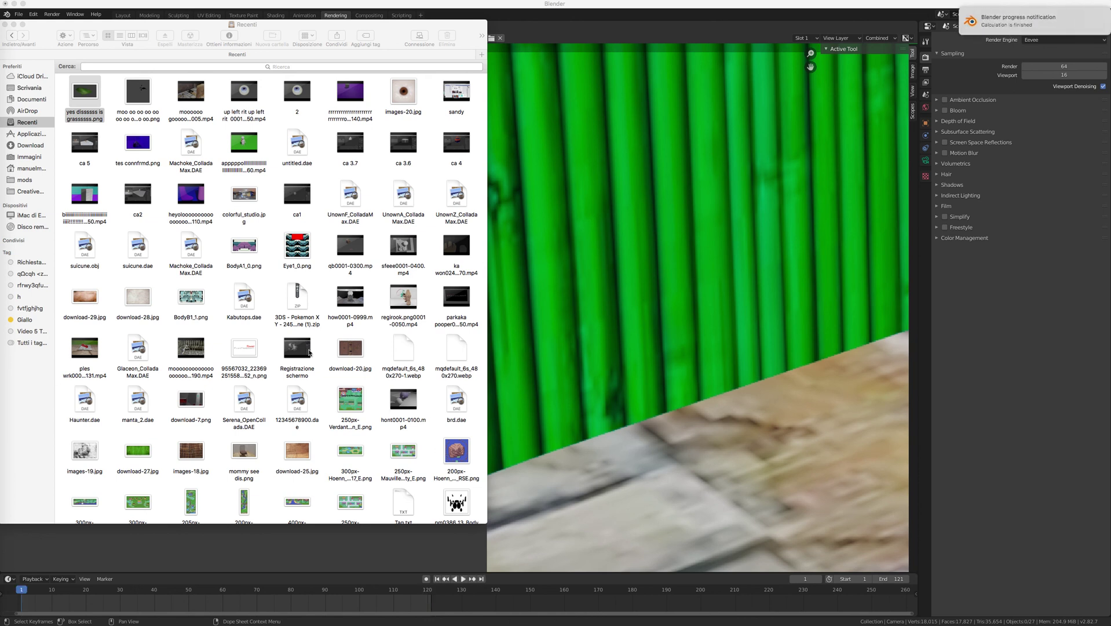
Step: Open the finished boulder render "xmokinu0001-0121.mp4" from the Desktop and play it
scroll(336, 374, down, 5)
scroll(337, 374, down, 5)
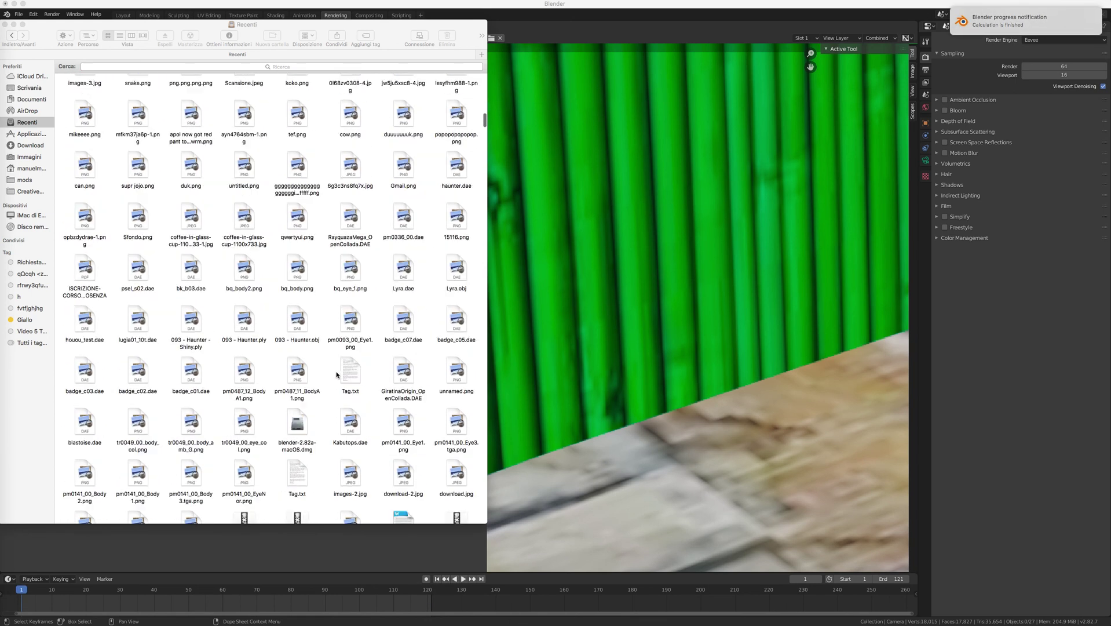
key(super+shift+d)
click(329, 493)
double_click(329, 493)
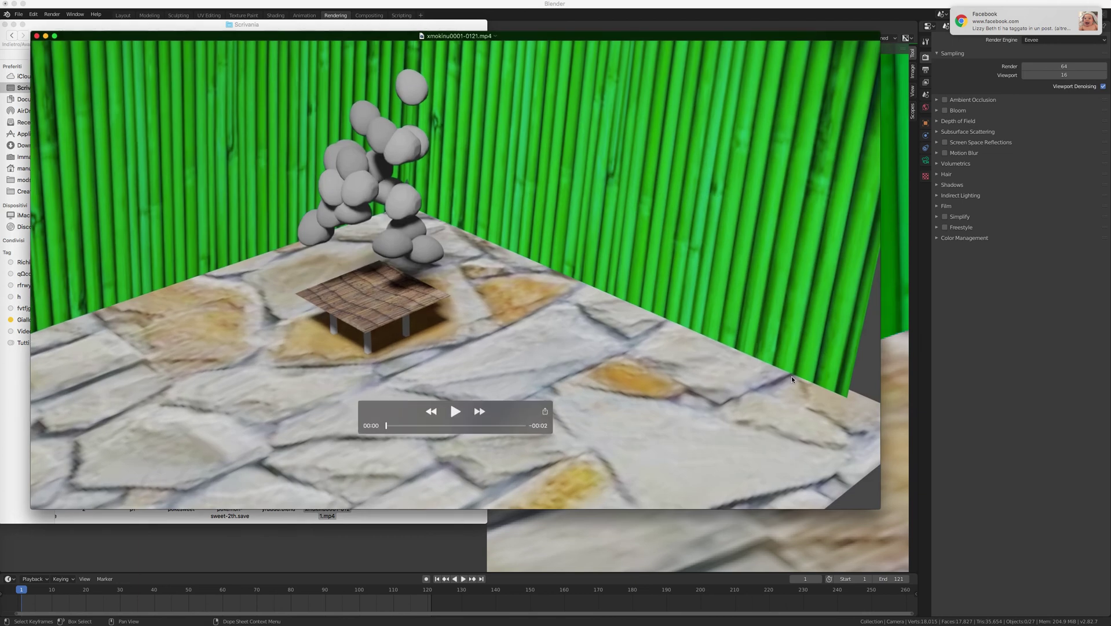
key(space)
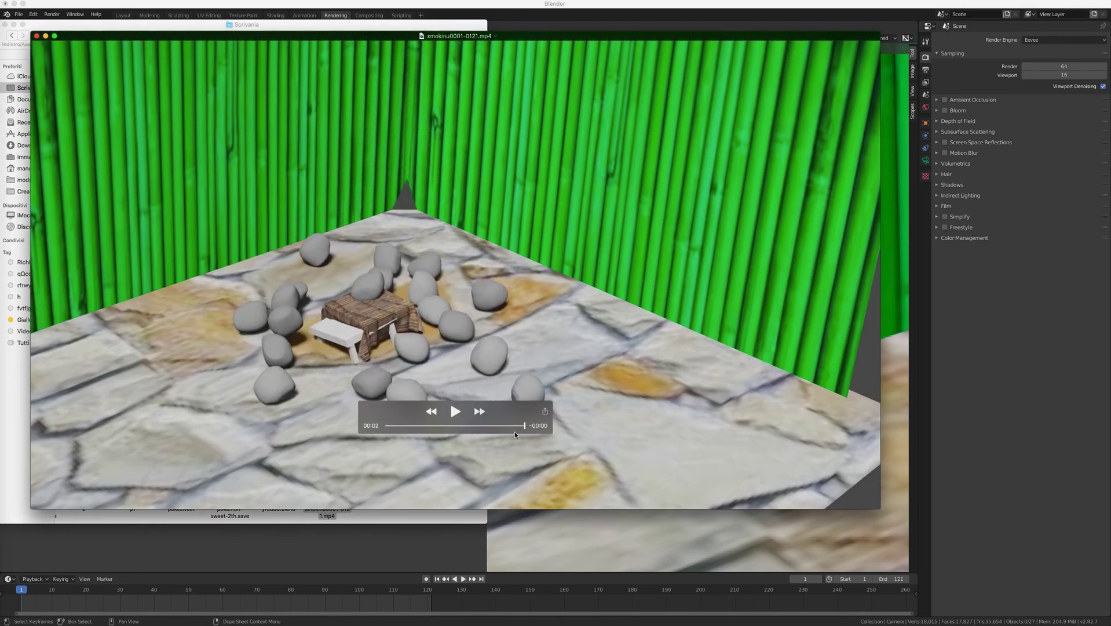
Step: Replay the finished boulder video from the start, and switch back to Blender
key(space)
key(space)
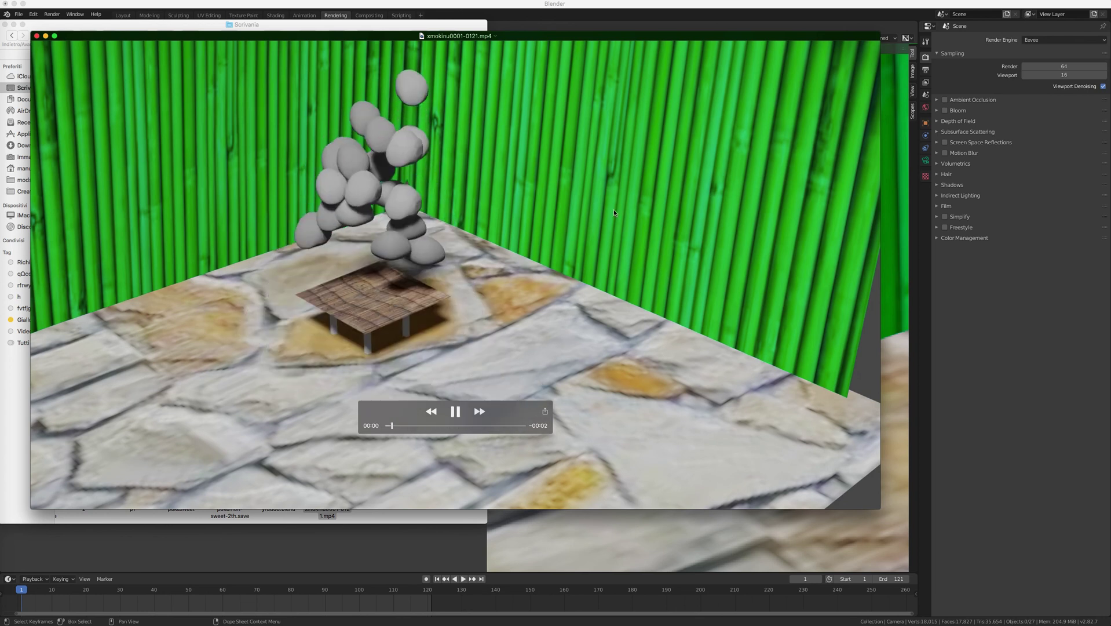
click(929, 4)
Step: In the Texture Paint workspace, load the bamboo texture download-27.jpg and save it as a JPEG image on the Desktop
click(243, 15)
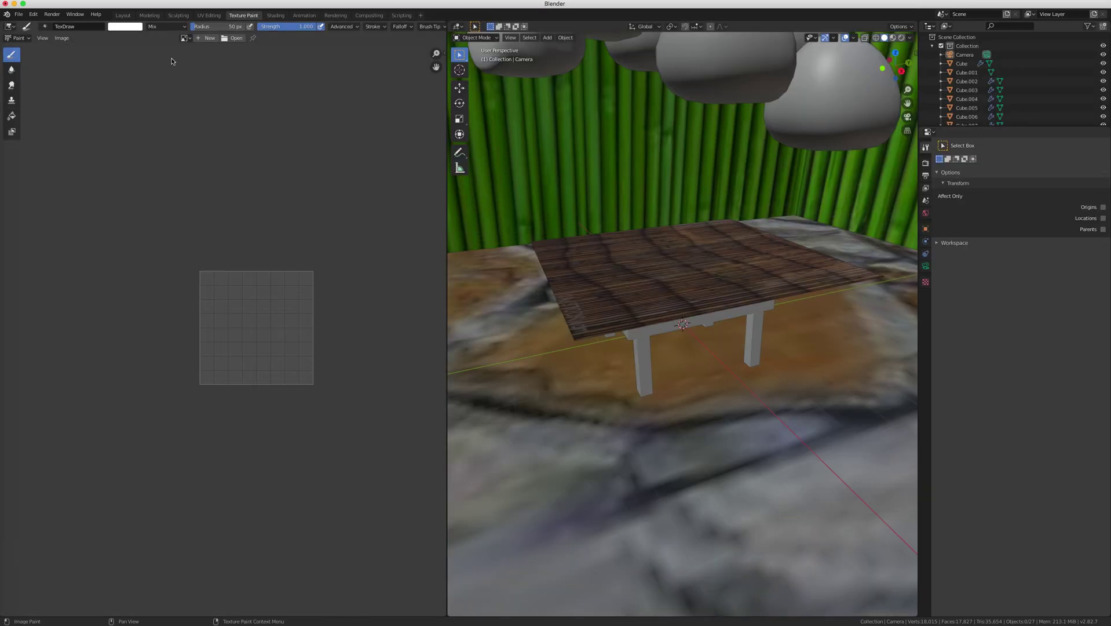
click(184, 38)
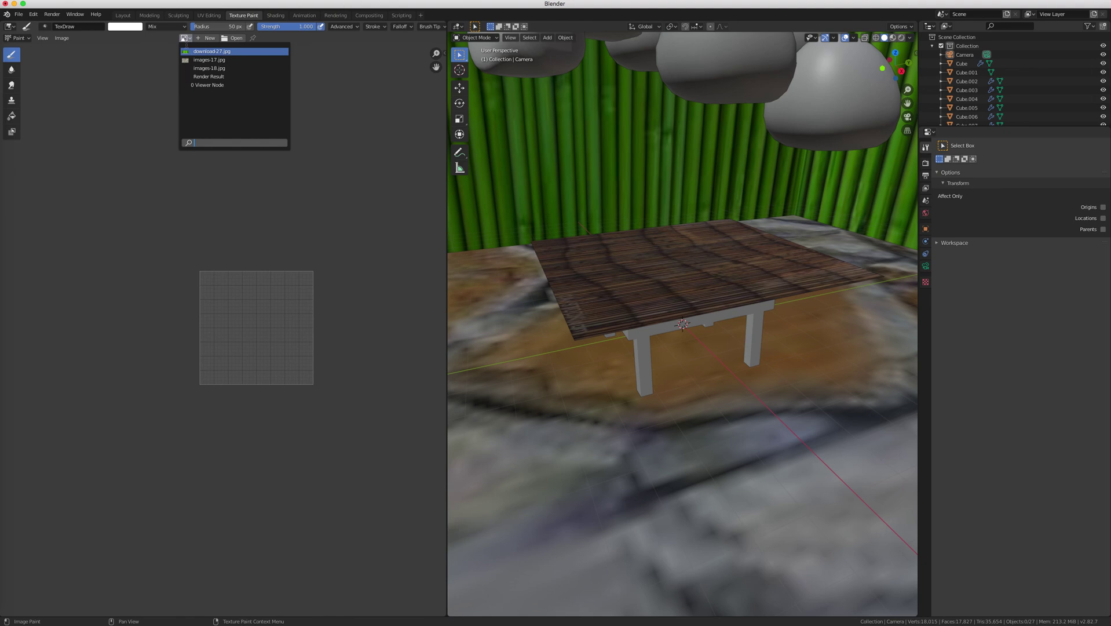
click(192, 52)
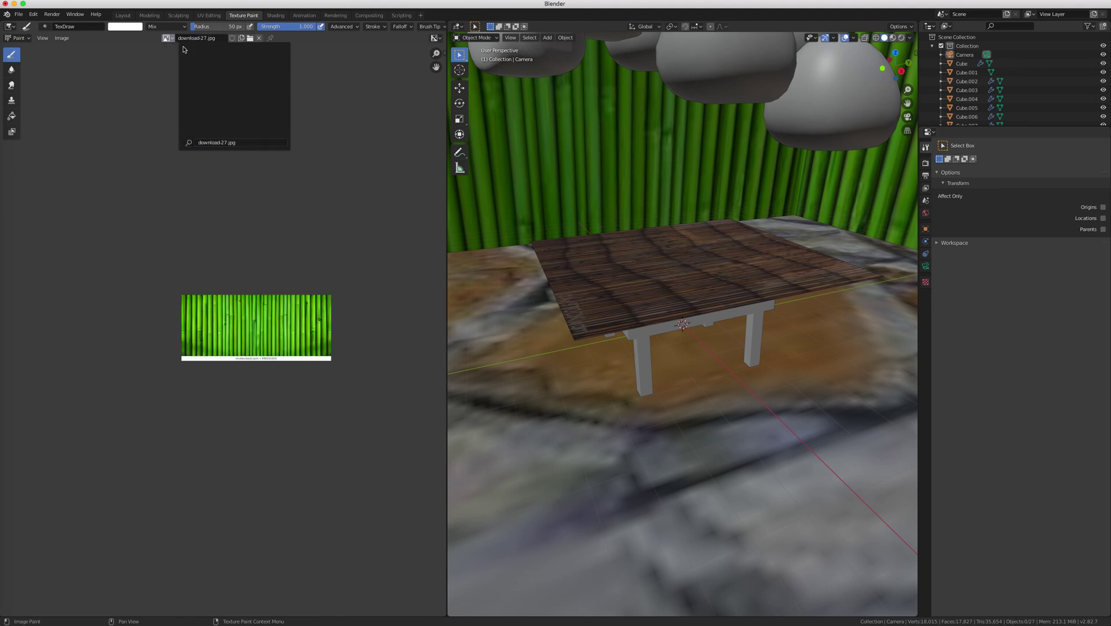
click(61, 38)
click(81, 119)
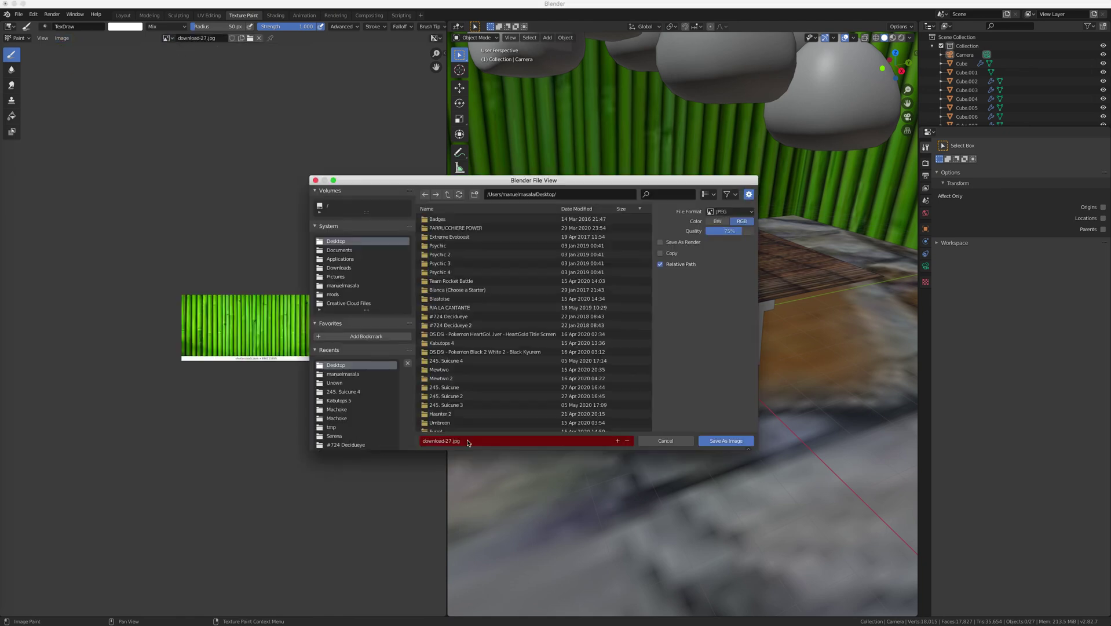
click(726, 441)
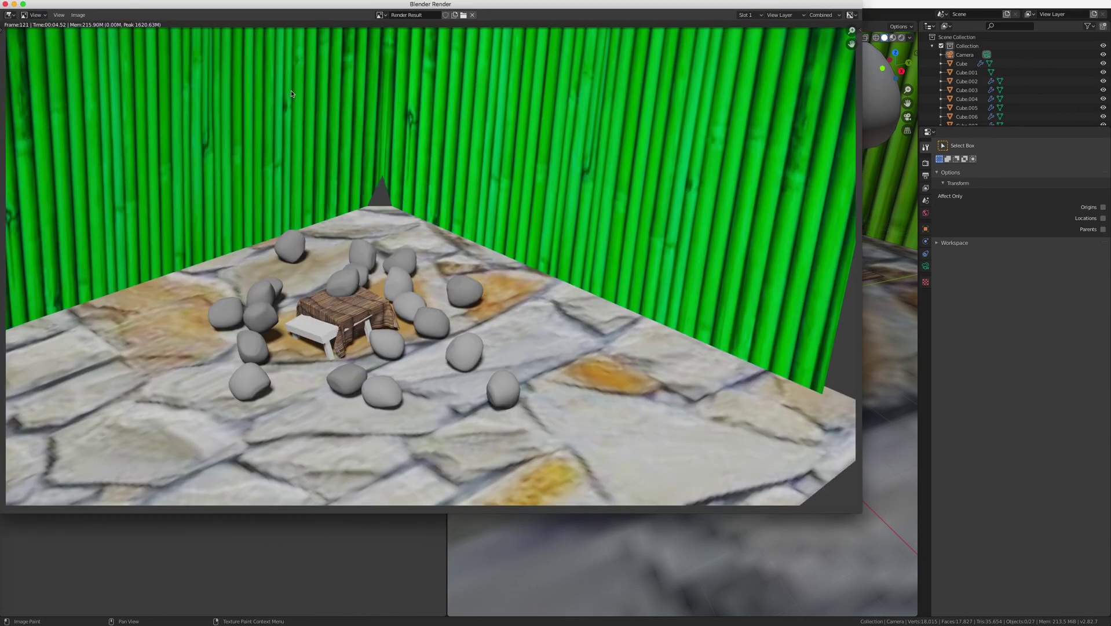
click(876, 22)
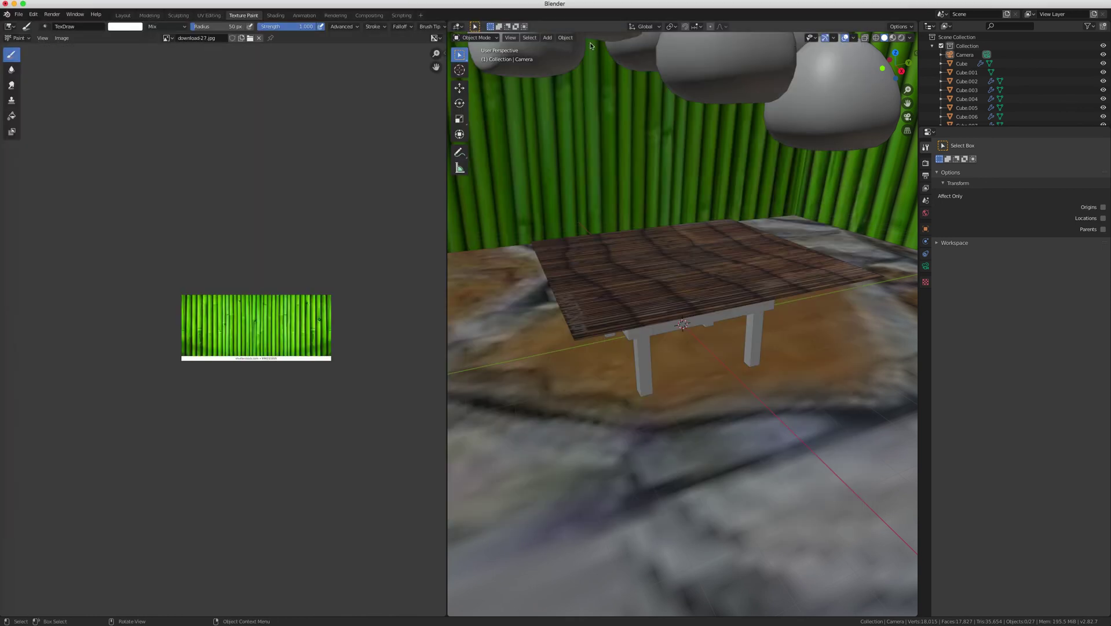
Step: Load the stone texture images-17.jpg in the image editor and save it as an image under the same name
click(169, 38)
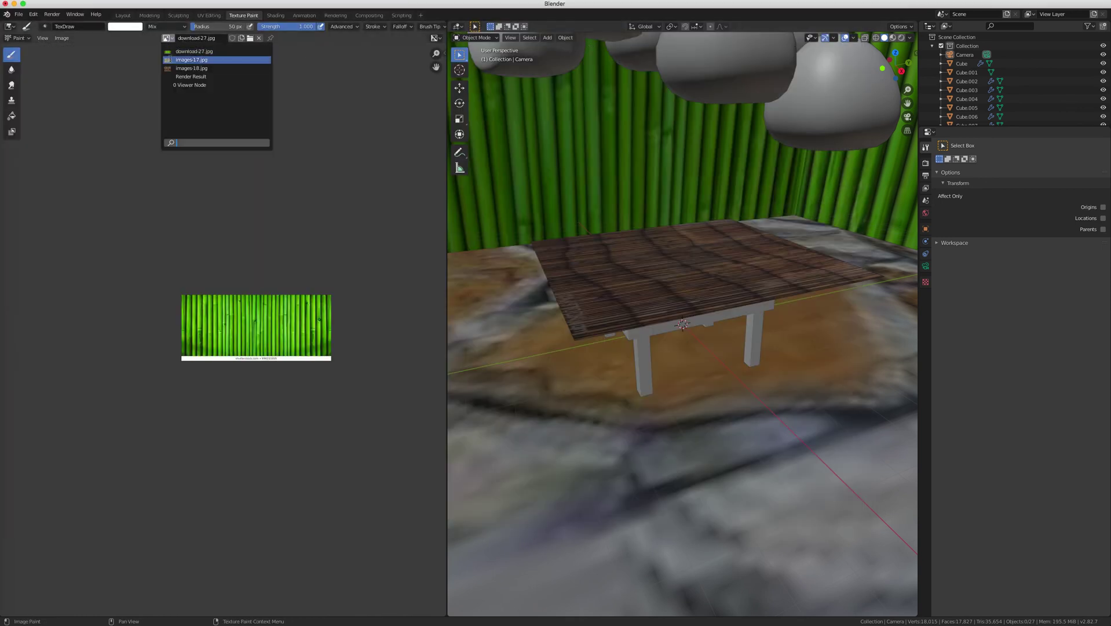
click(173, 61)
click(61, 37)
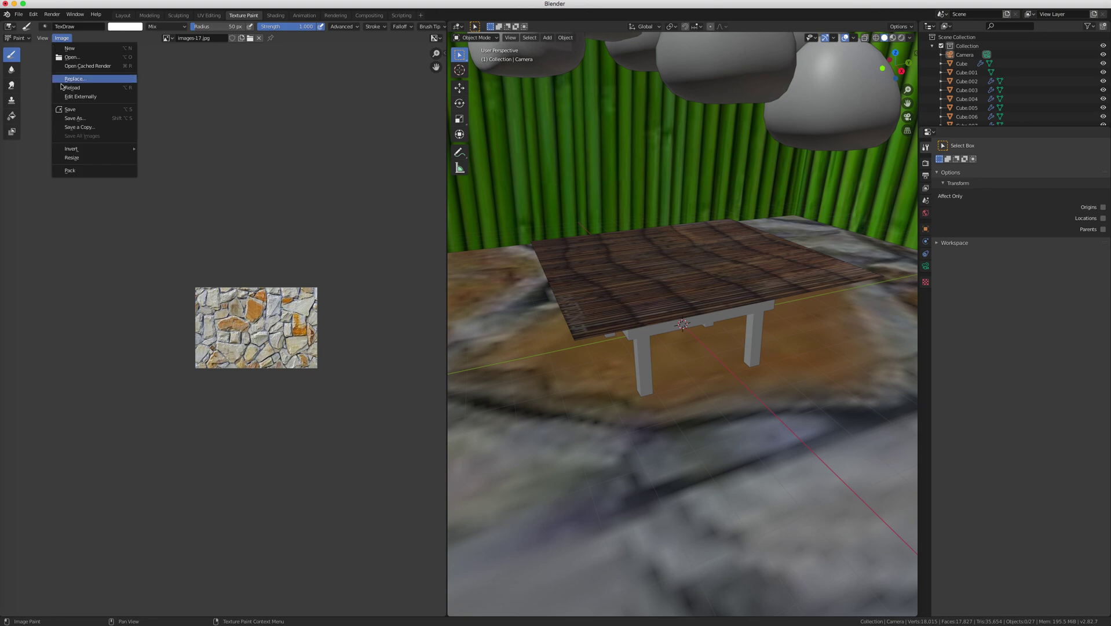
click(78, 119)
click(746, 439)
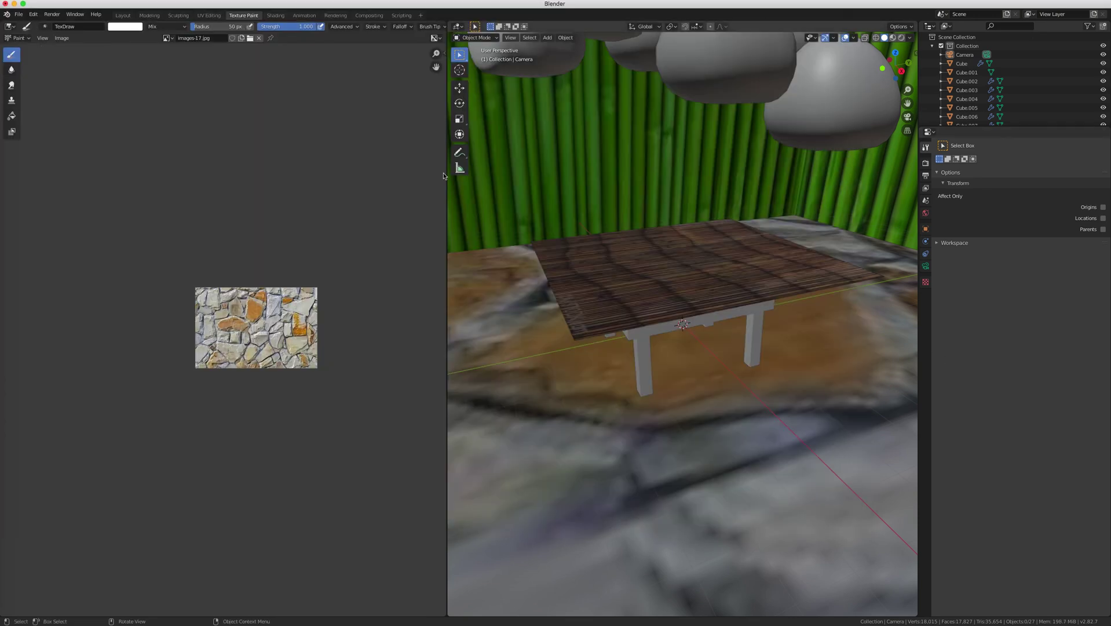
Step: Load the brown reed texture images-18.jpg and save it as a JPEG on the Desktop, dismissing the render view
click(166, 37)
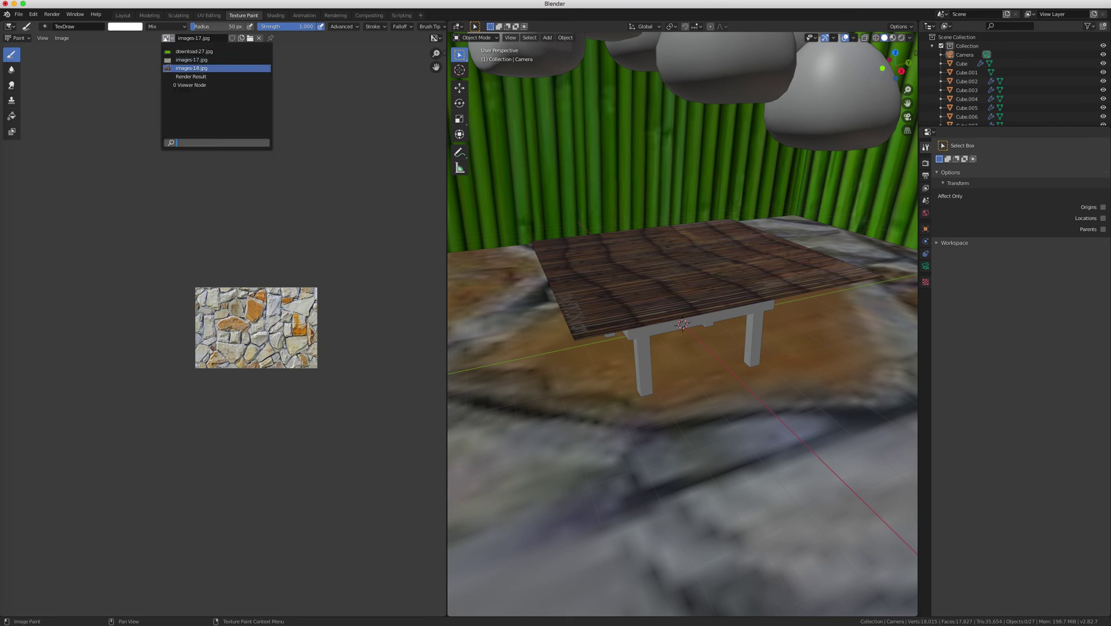
click(191, 68)
click(62, 38)
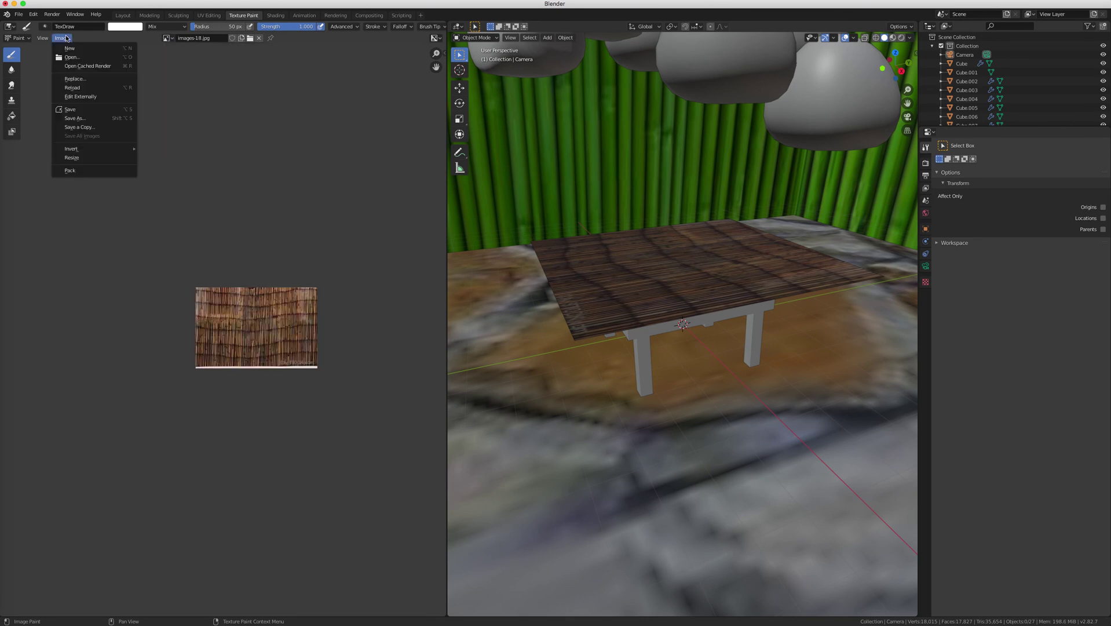
click(82, 120)
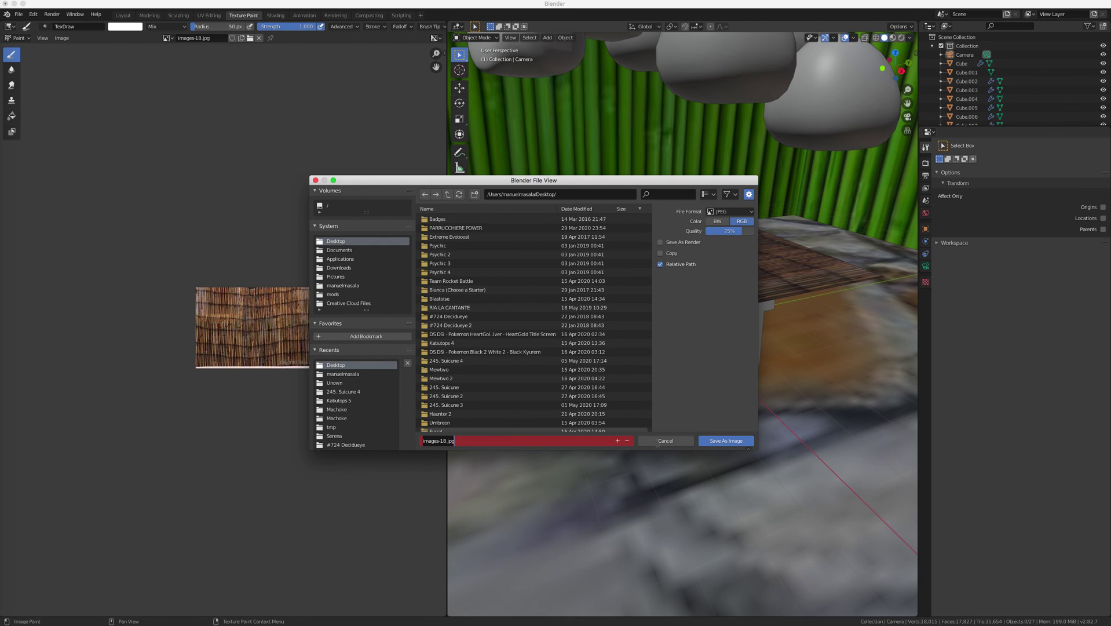
click(717, 441)
click(717, 442)
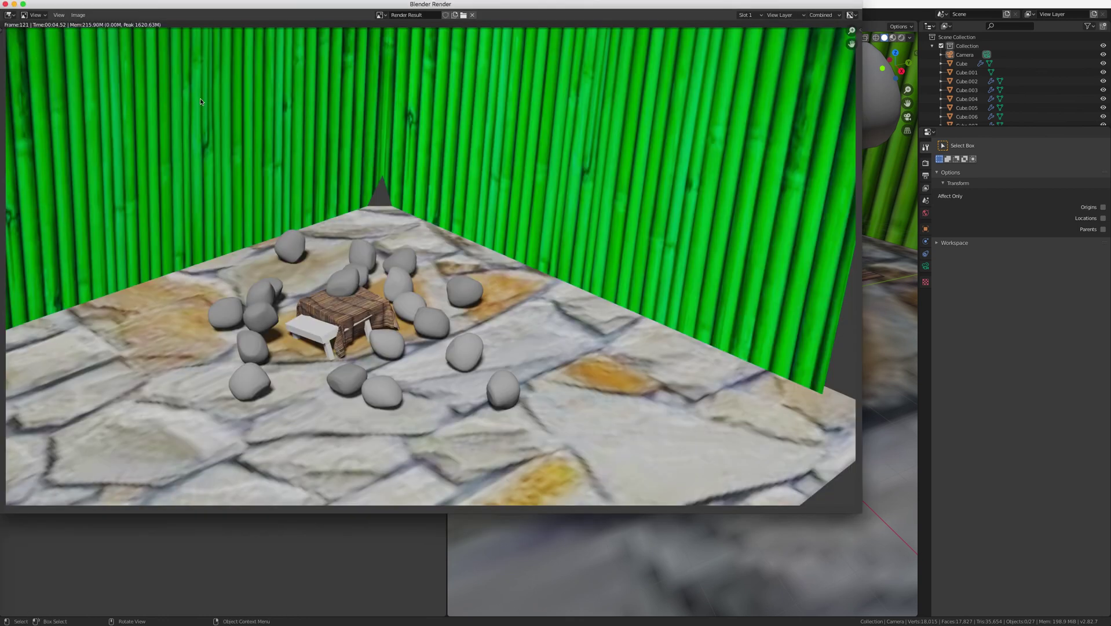
click(890, 1)
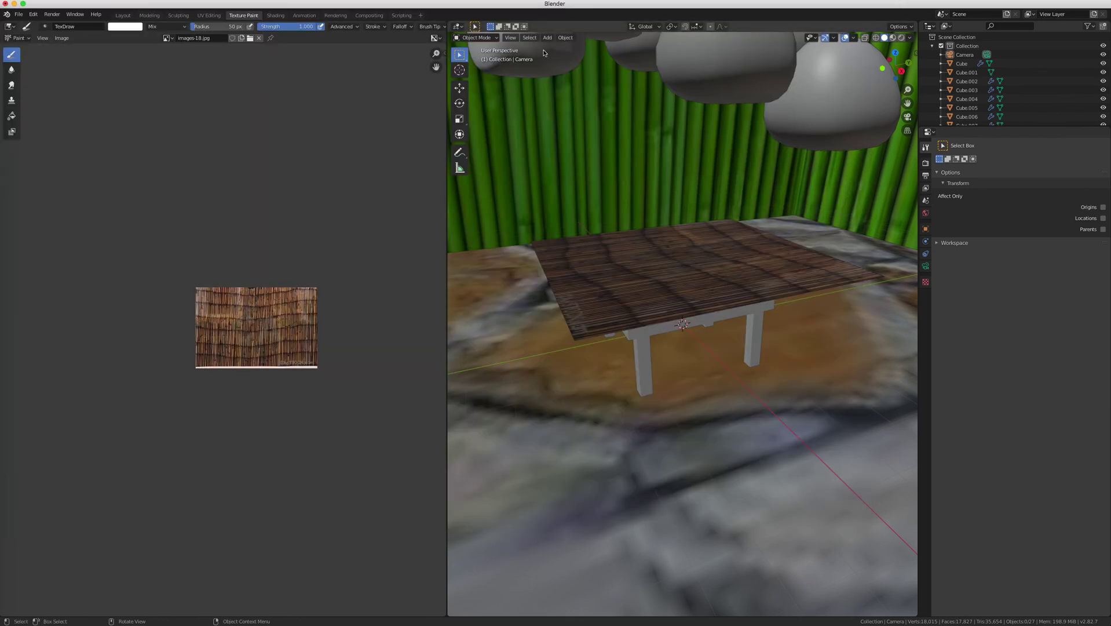
Step: Save the Blender project on the Desktop as "123 go to hell.blend" and dismiss the render view
click(18, 14)
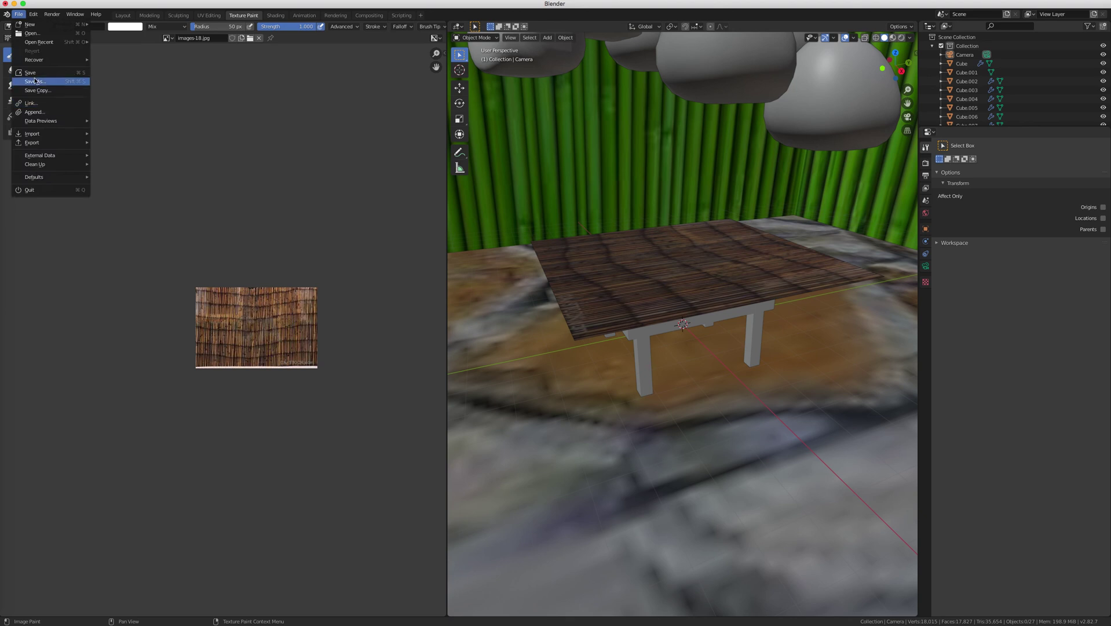
click(29, 84)
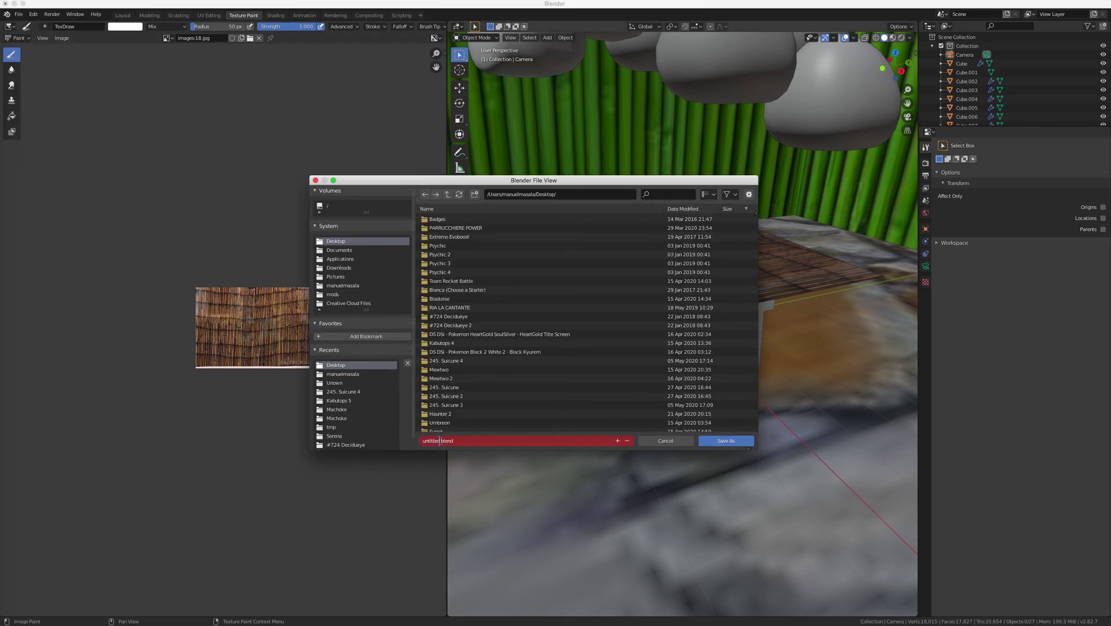
key(BackSpace)
text(121)
key(BackSpace)
key(BackSpace)
key(BackSpace)
key(BackSpace)
text(123 go to hell)
key(BackSpace)
text(l)
click(740, 445)
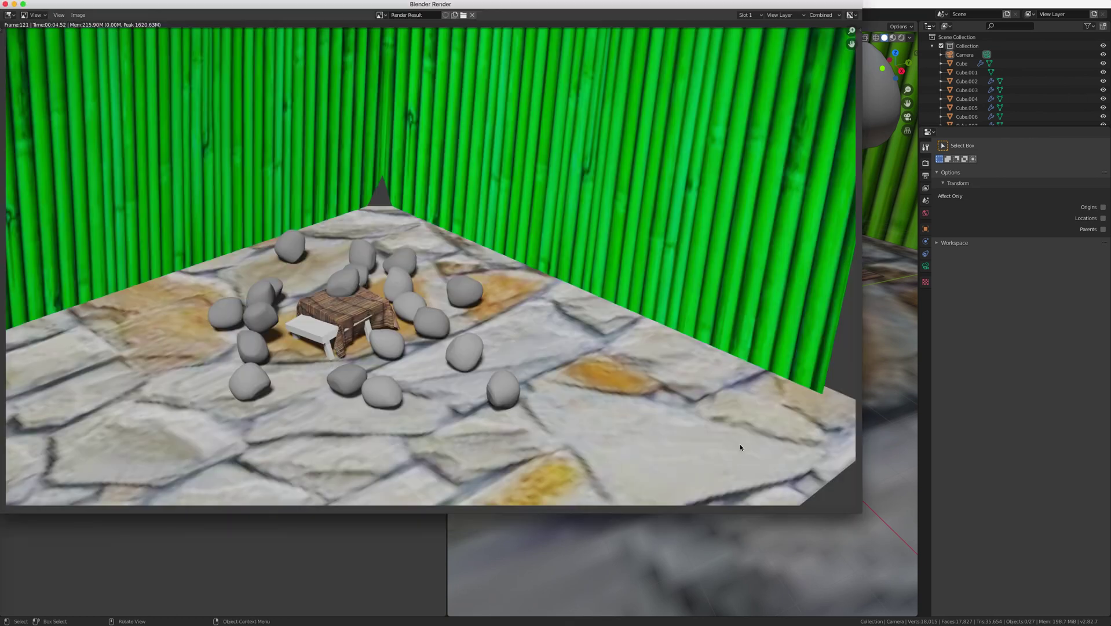
key(Escape)
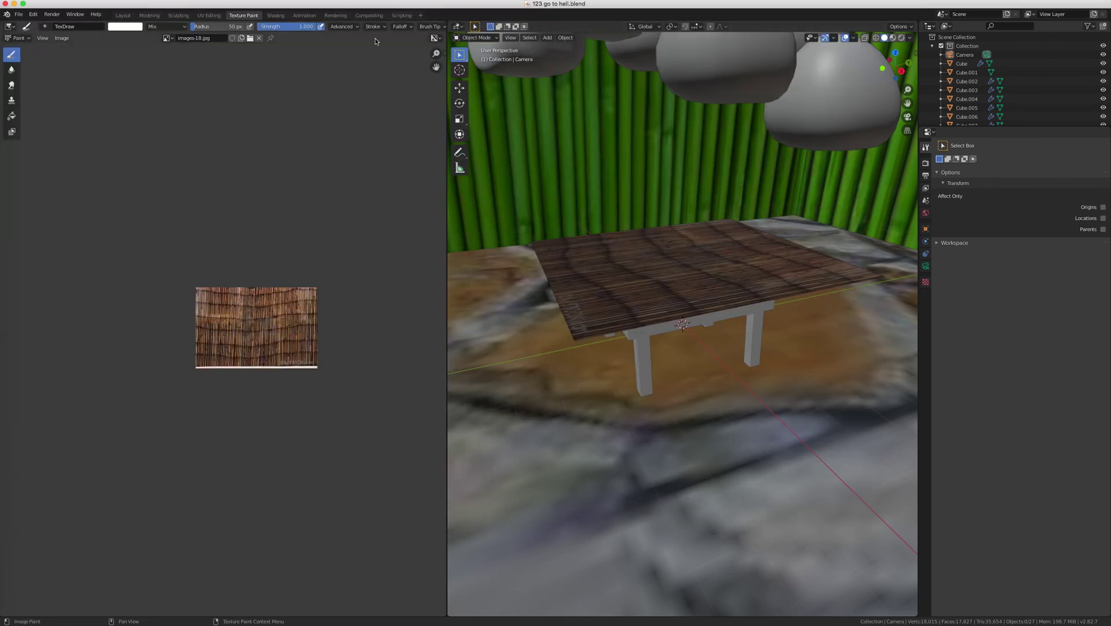